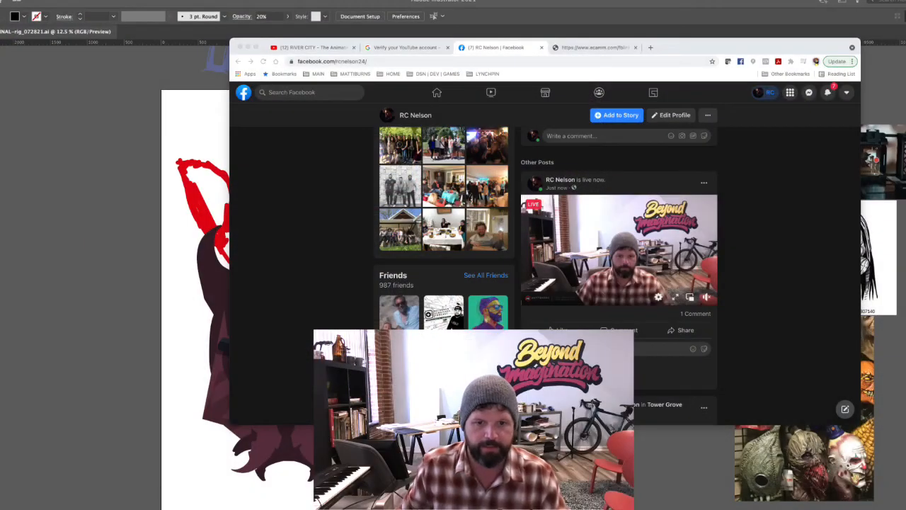
Switch to Illustrator and view the artboard with the red lettering, large horned head and full-body demon
left_click(120, 468)
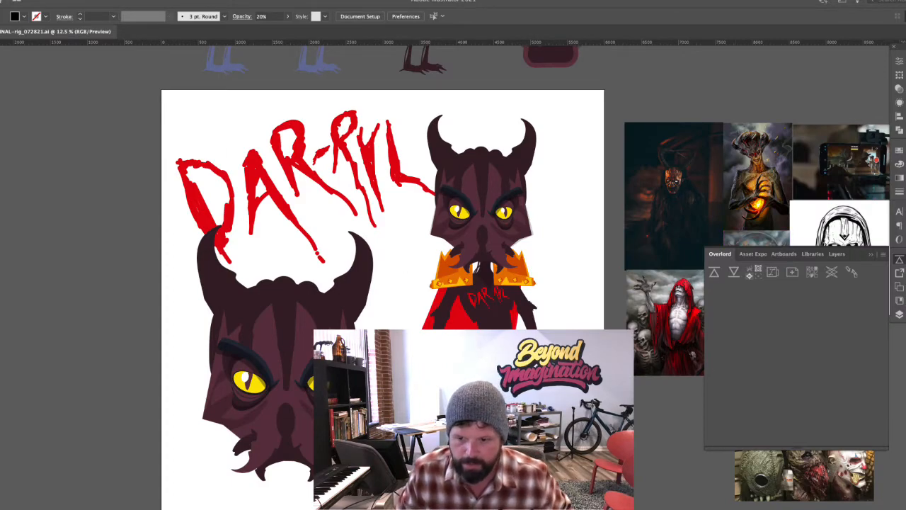
scroll(444, 276, "down", 1)
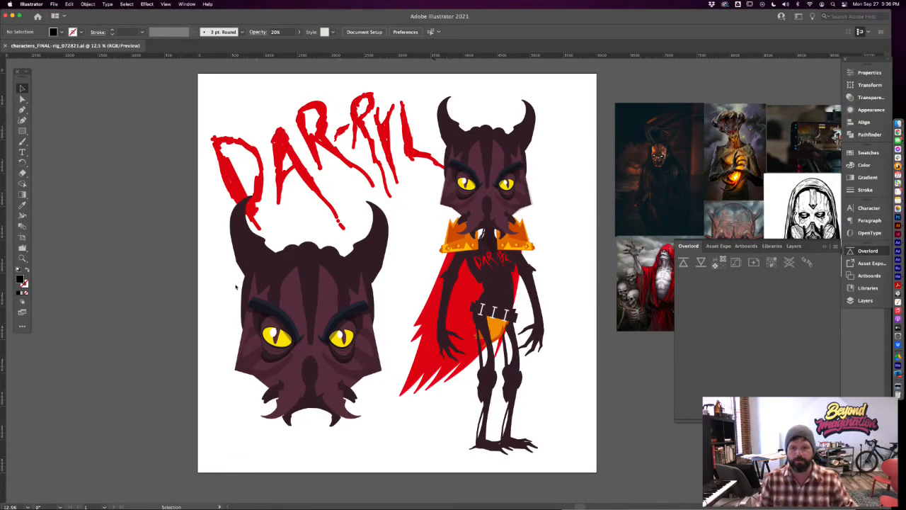
scroll(236, 287, "left", 2)
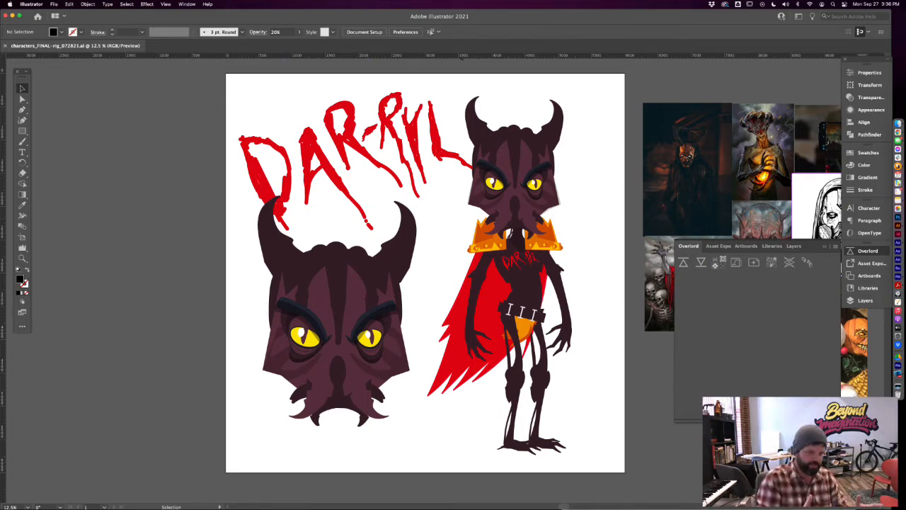
key("F11")
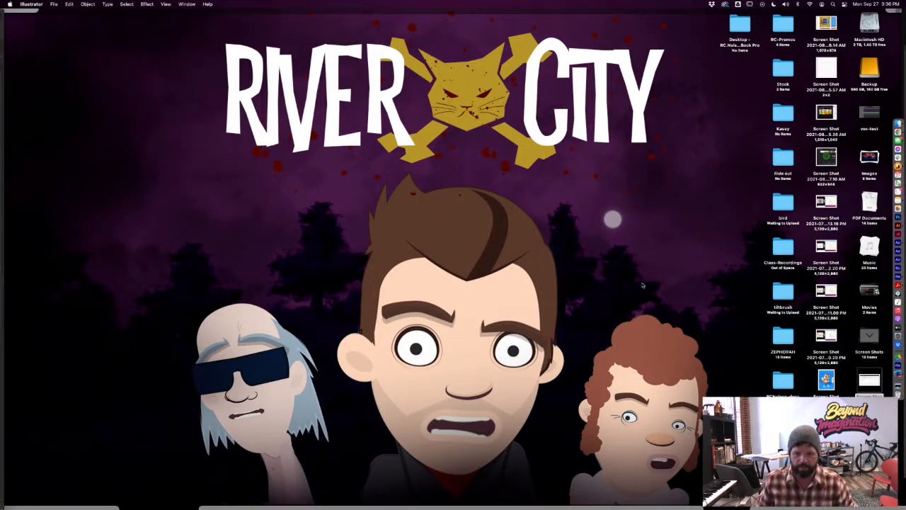
key("F11")
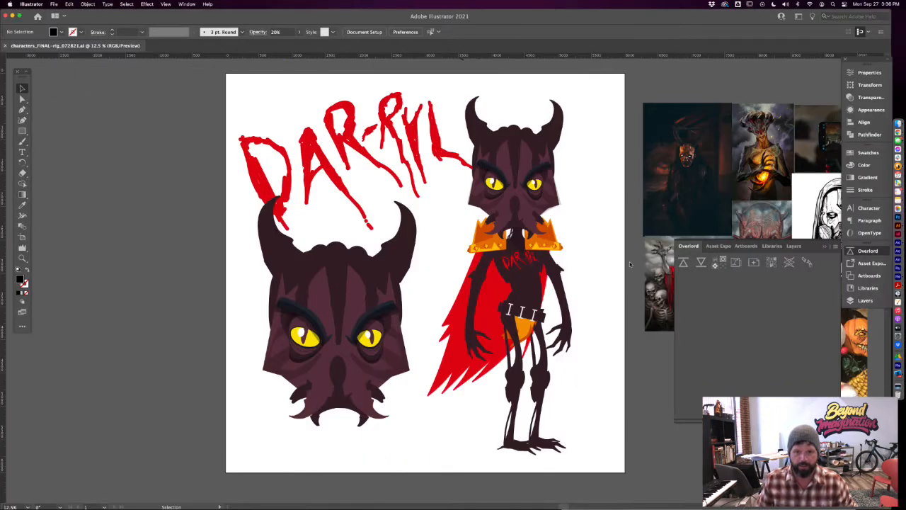
Switch to Chrome and review the River City YouTube channel, the account verification help page and the Facebook live post
key("ctrl+Up")
left_click(414, 151)
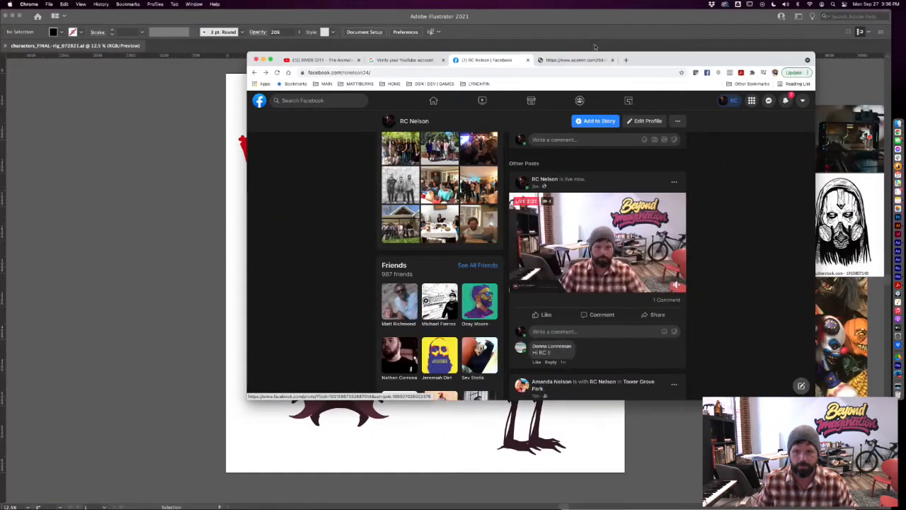
left_click(395, 61)
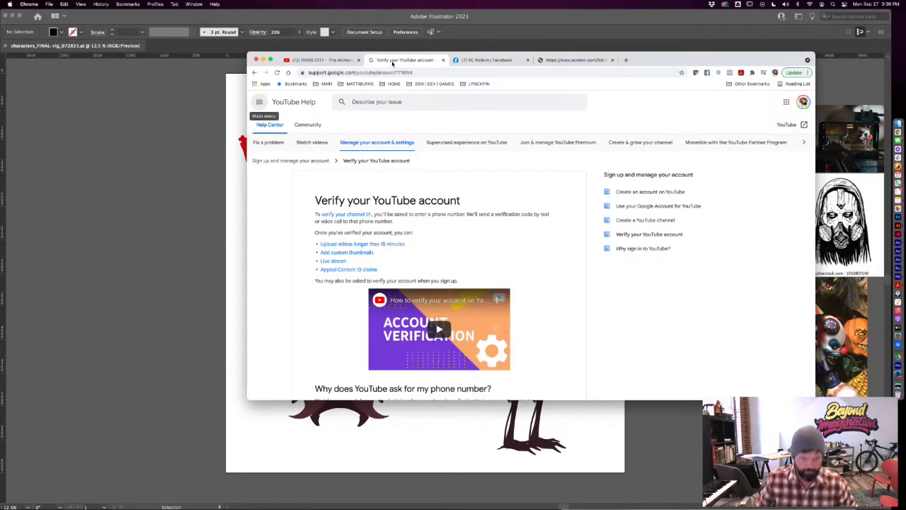
left_click(325, 62)
left_click_drag(705, 60, 612, 108)
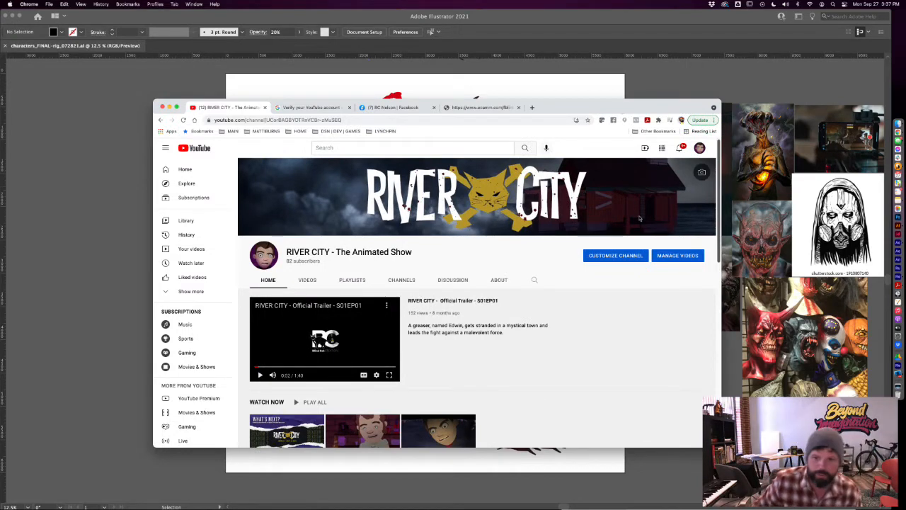
left_click(313, 108)
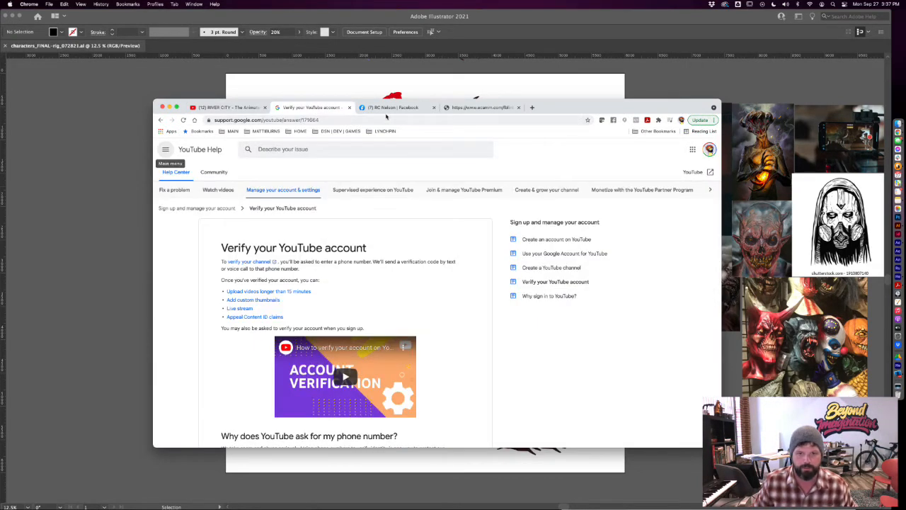
left_click(387, 110)
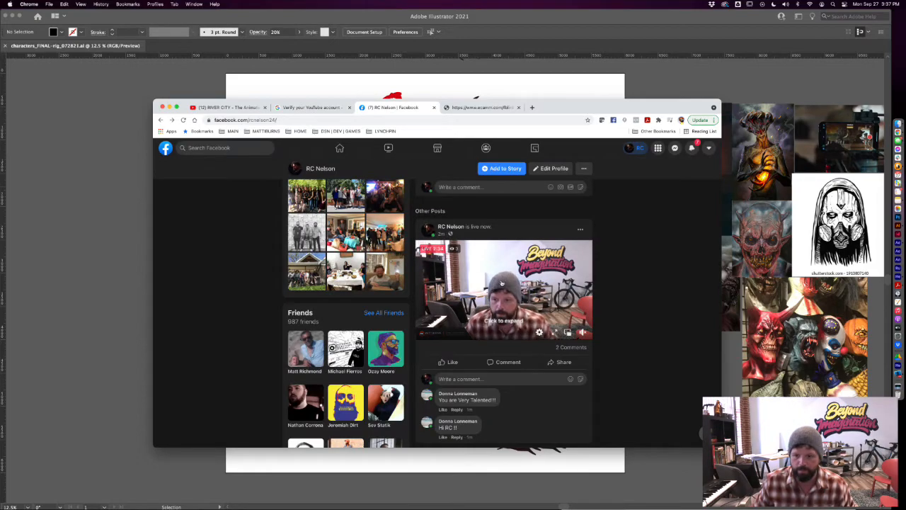
Switch back to Illustrator and view the whole demon artboard together with the character versions above it
key("ctrl+Up")
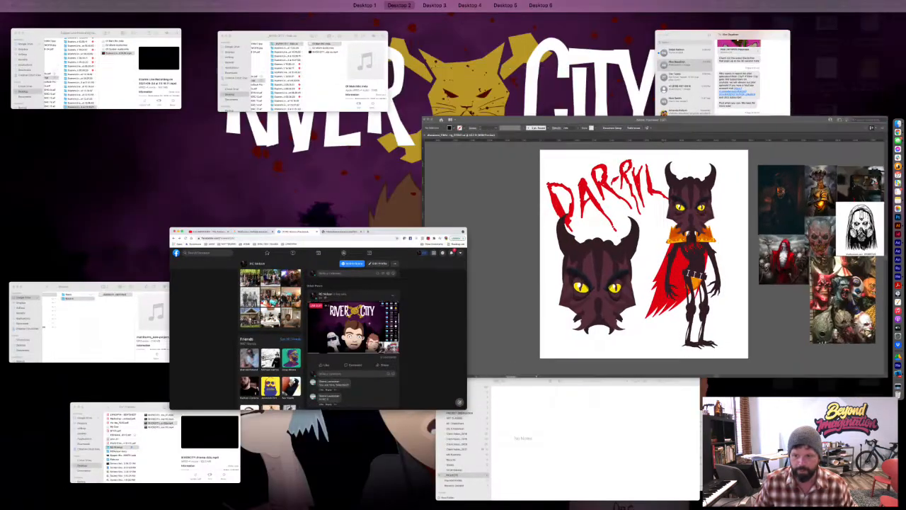
key("ctrl+Up")
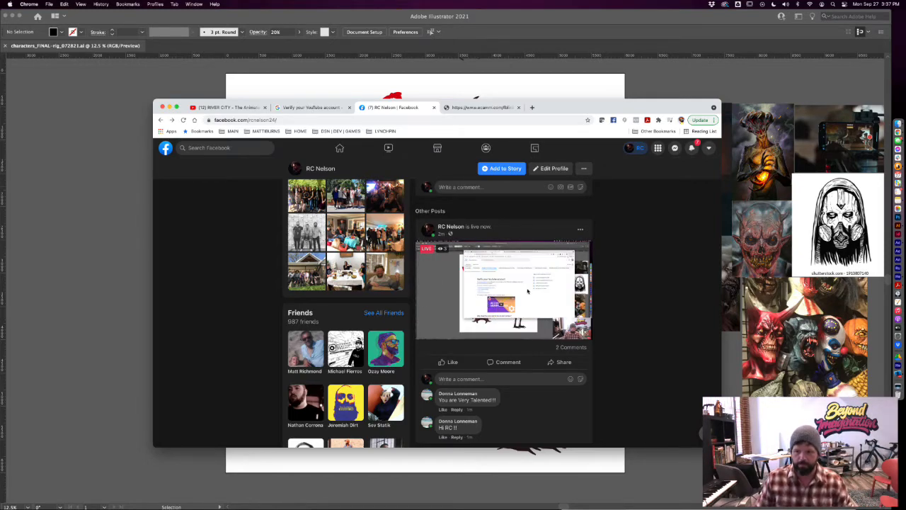
key("ctrl+Up")
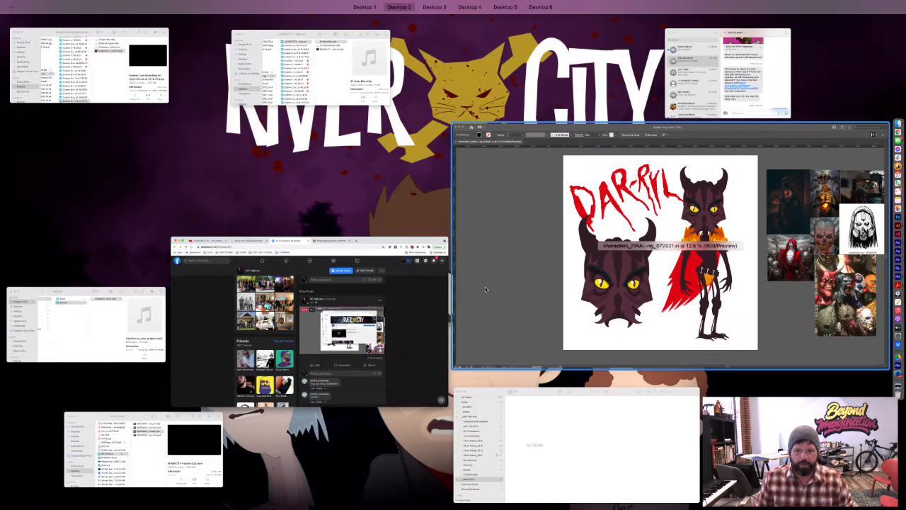
left_click(624, 299)
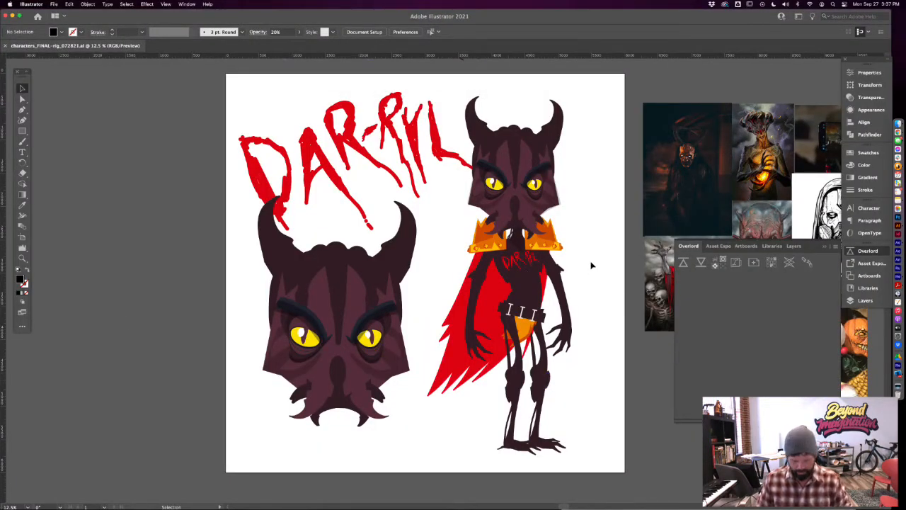
left_click_drag(581, 242, 517, 302)
key("super+minus")
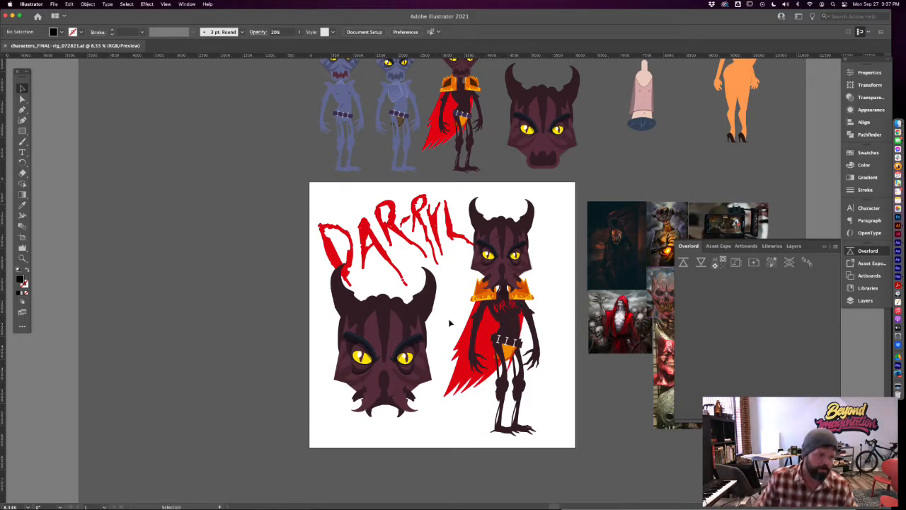
key("space")
left_click_drag(425, 231, 467, 261)
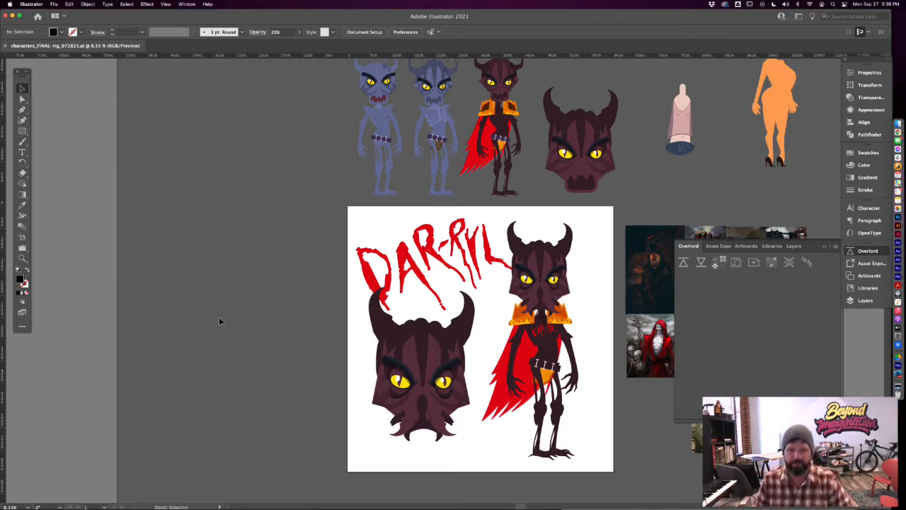
Examine the full-body demon's head, shoulder armour and chest lettering up close
key("super+equal")
key("a")
key("super+equal")
left_click_drag(409, 396, 449, 151)
left_click_drag(485, 359, 446, 342)
left_click_drag(572, 279, 255, 305)
left_click_drag(247, 202, 293, 333)
left_click_drag(283, 250, 283, 280)
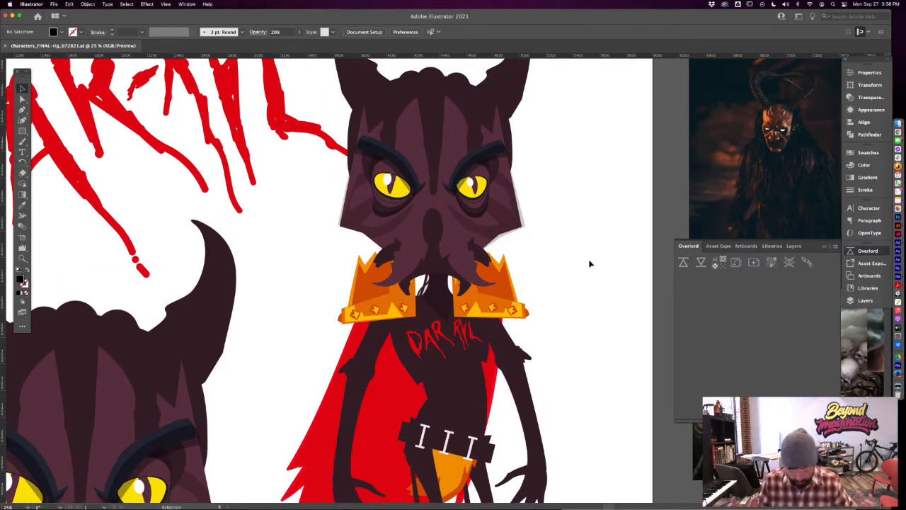
Examine the demon and monster reference images beside the artboard, including the horned figure and the red-robed figure
left_click_drag(678, 185, 203, 267)
left_click_drag(438, 394, 425, 329)
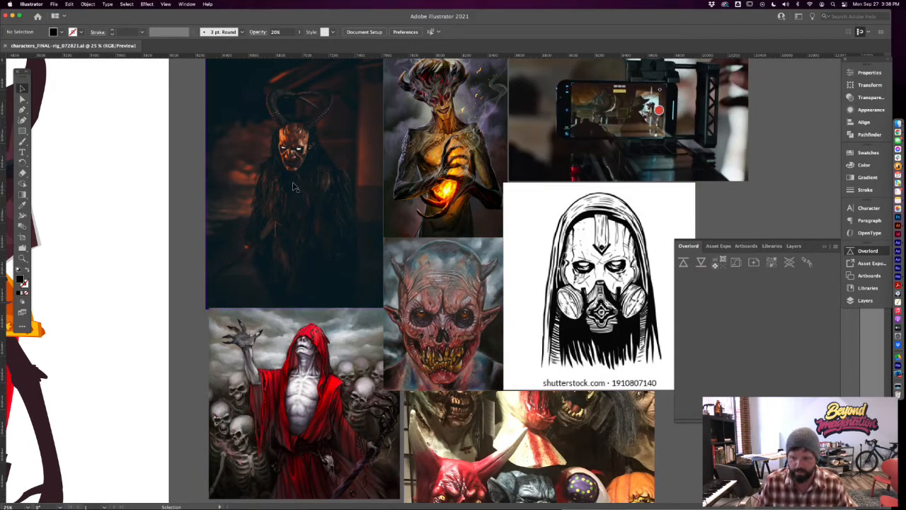
key("XF86AudioLowerVolume")
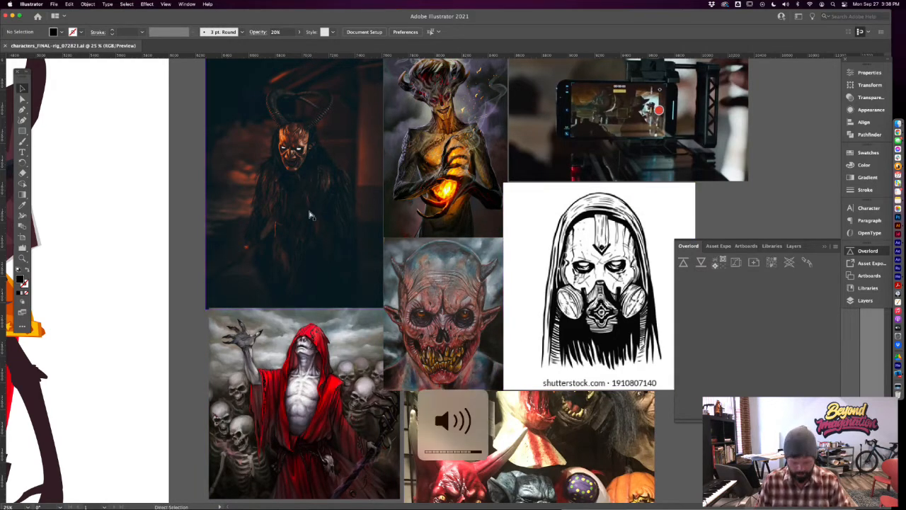
key("super+equal")
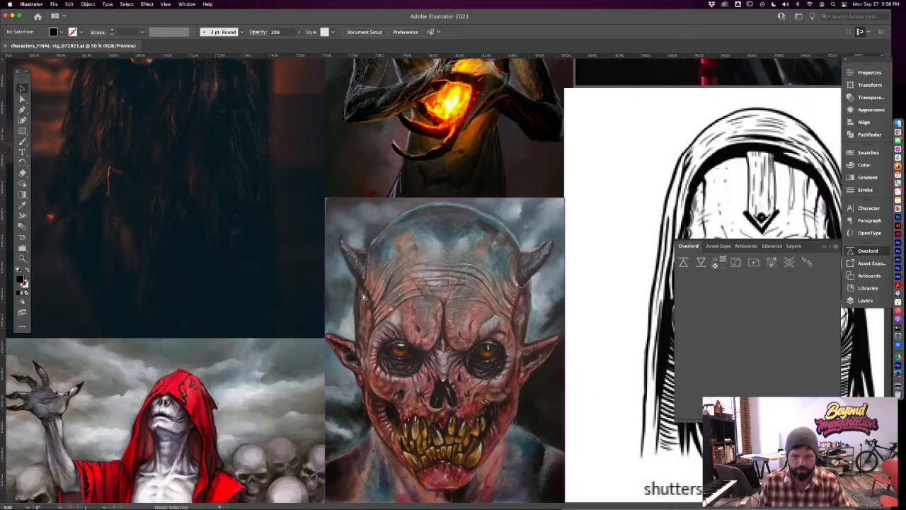
scroll(364, 290, "down", 5)
scroll(319, 355, "down", 4)
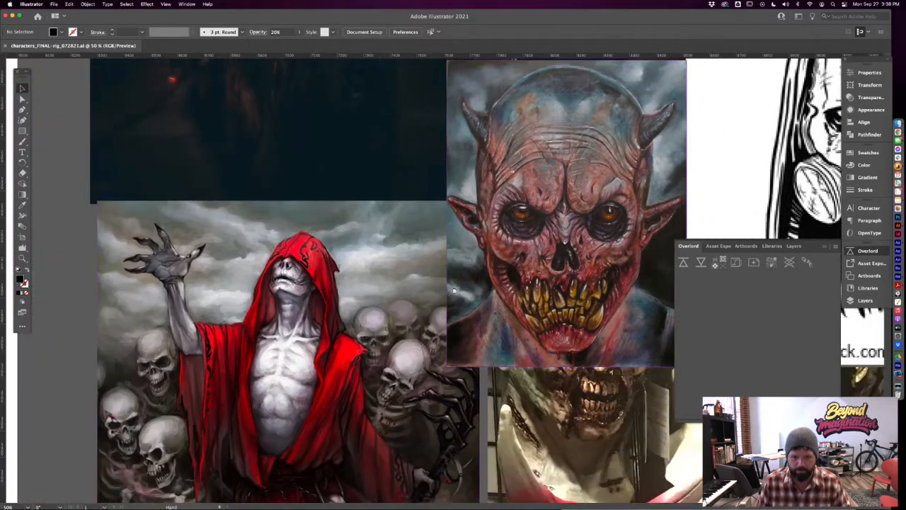
scroll(368, 332, "left", 8)
scroll(360, 229, "up", 12)
scroll(364, 302, "right", 3)
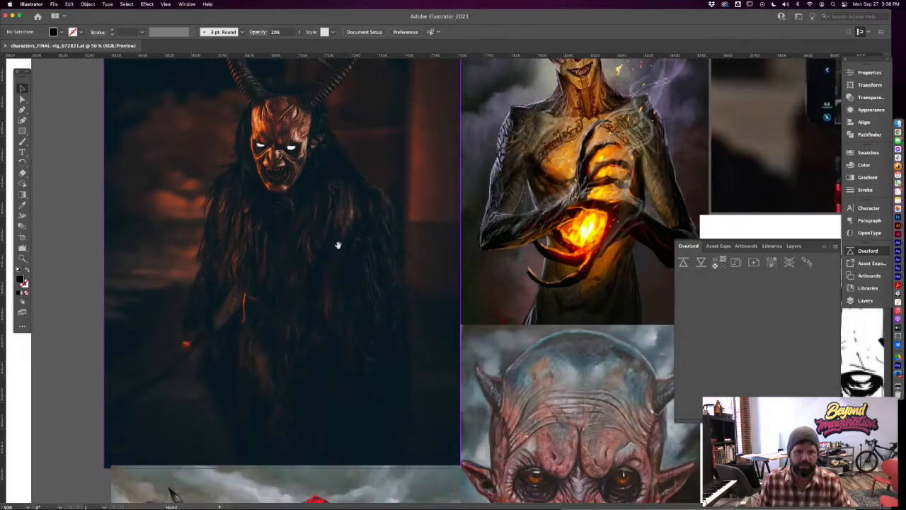
left_click_drag(338, 241, 326, 364)
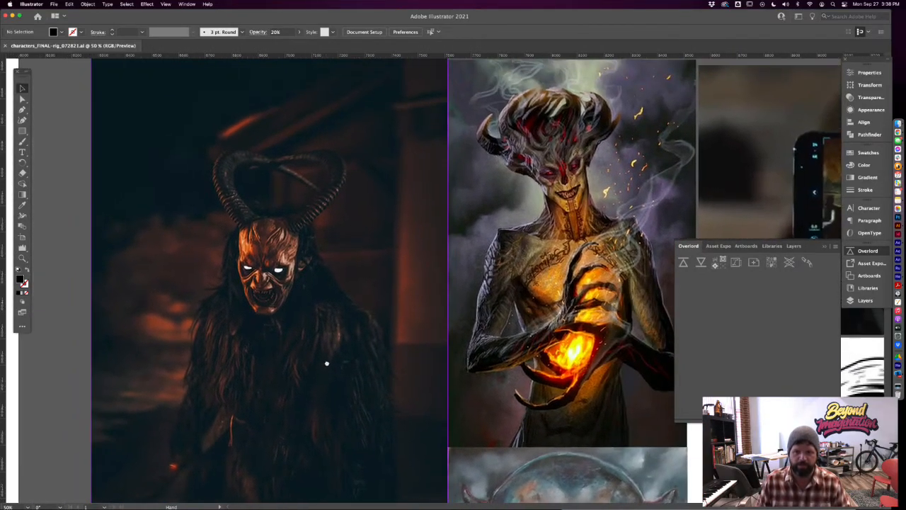
scroll(452, 283, "right", 3)
scroll(452, 282, "up", 1)
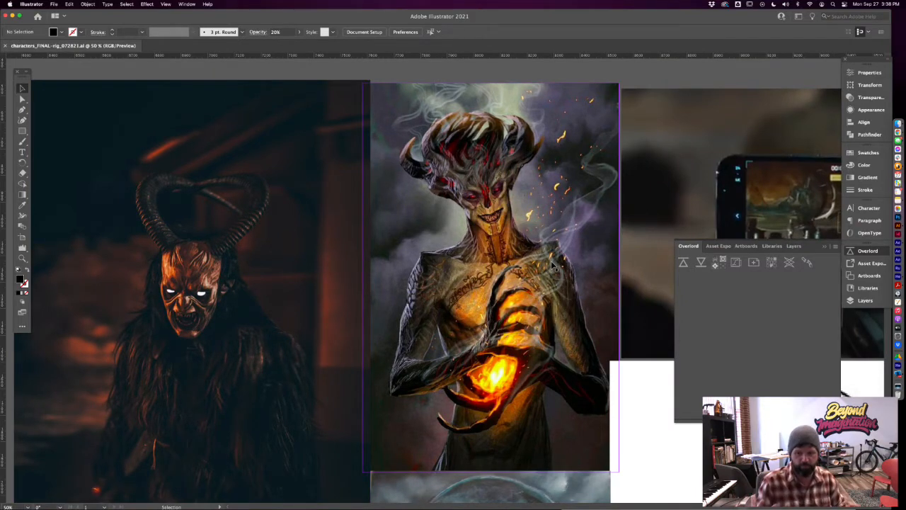
Return to the artboard and compare the large horned head with the full-body demon
key("super+minus")
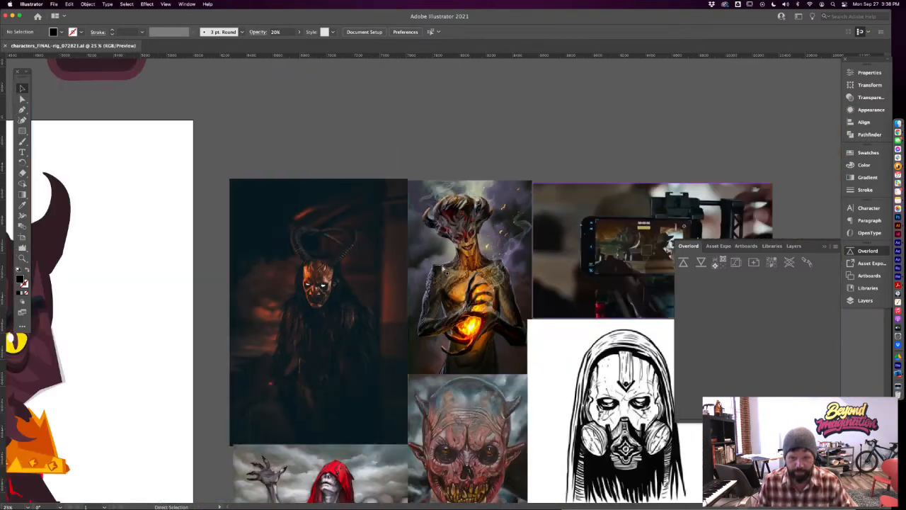
scroll(324, 300, "left", 8)
scroll(325, 300, "down", 3)
left_click_drag(398, 308, 617, 263)
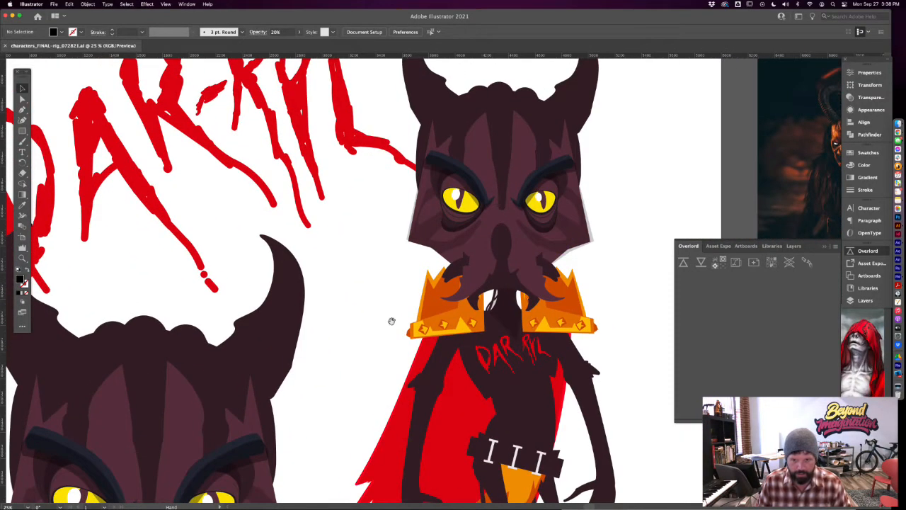
left_click_drag(390, 319, 470, 295)
key("super+minus")
left_click_drag(416, 350, 459, 274)
left_click_drag(463, 318, 449, 328)
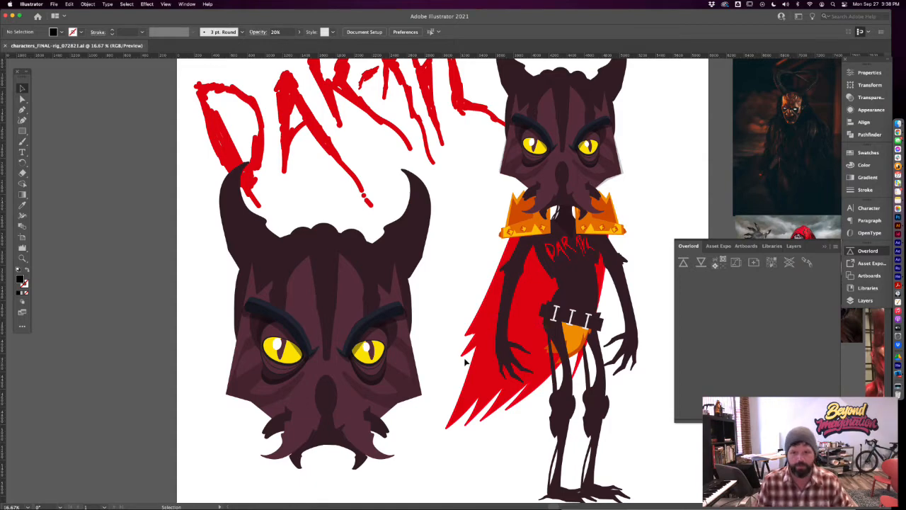
left_click_drag(451, 208, 451, 228)
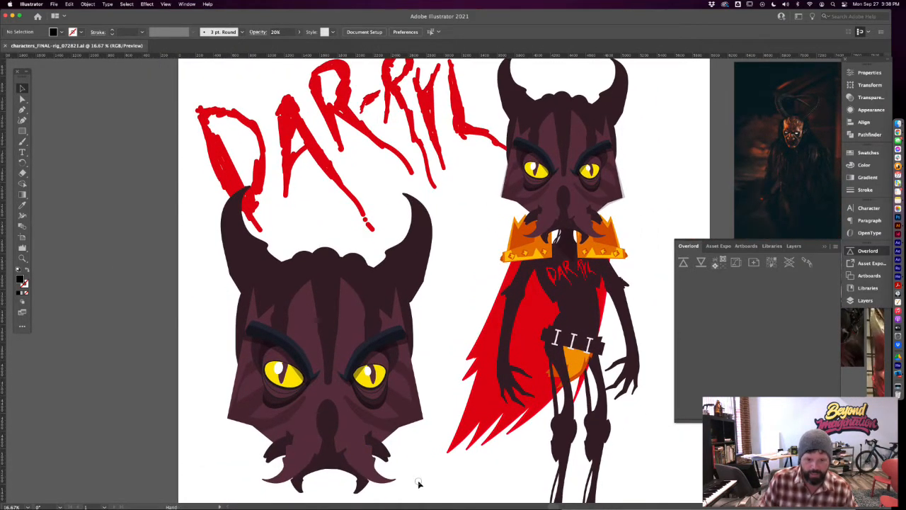
left_click_drag(418, 481, 443, 449)
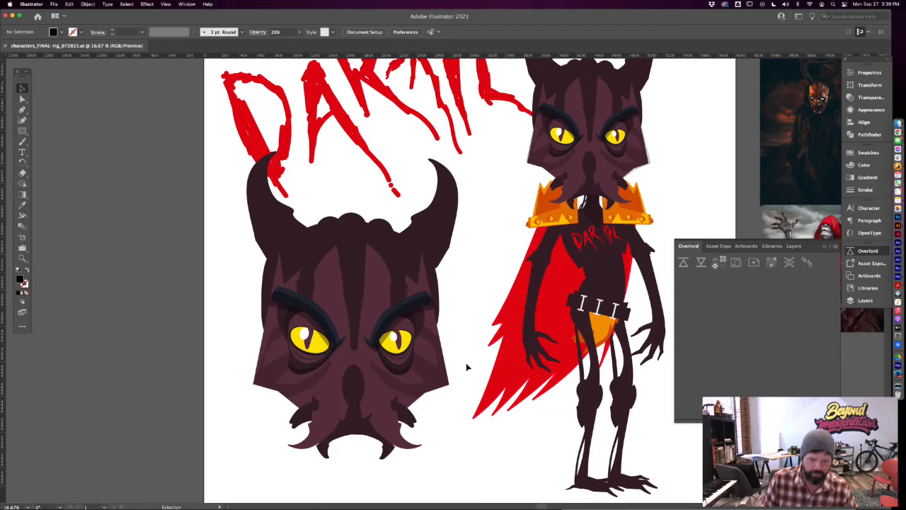
Examine the earlier blue and maroon full-body versions of the demon above the artboard
key("space")
left_click_drag(490, 251, 470, 389)
left_click_drag(476, 232, 431, 414)
left_click_drag(517, 287, 490, 376)
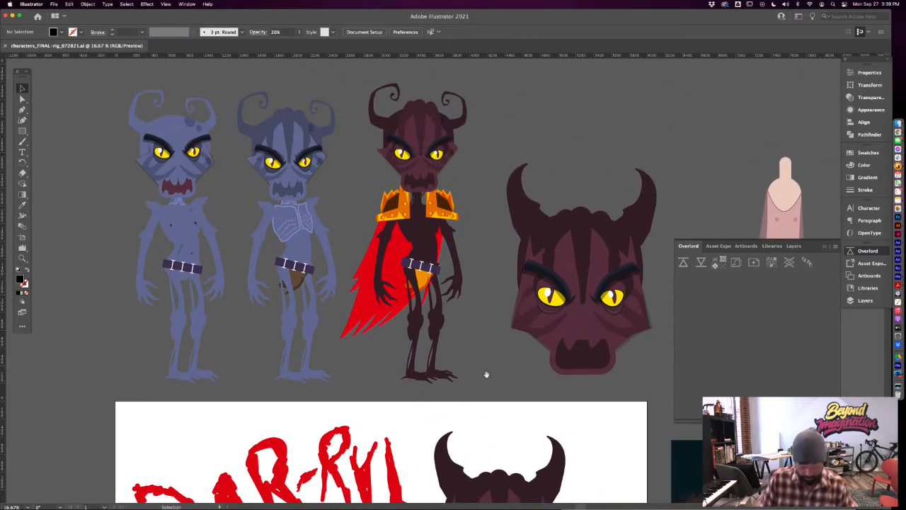
key("super+equal")
key("super+equal")
key("space")
left_click_drag(384, 234, 440, 426)
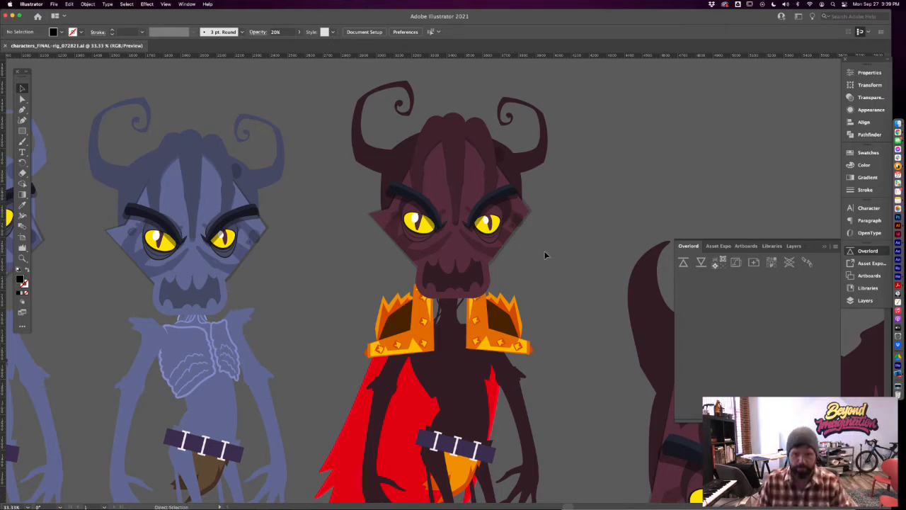
key("super+minus")
key("super+minus")
key("super+minus")
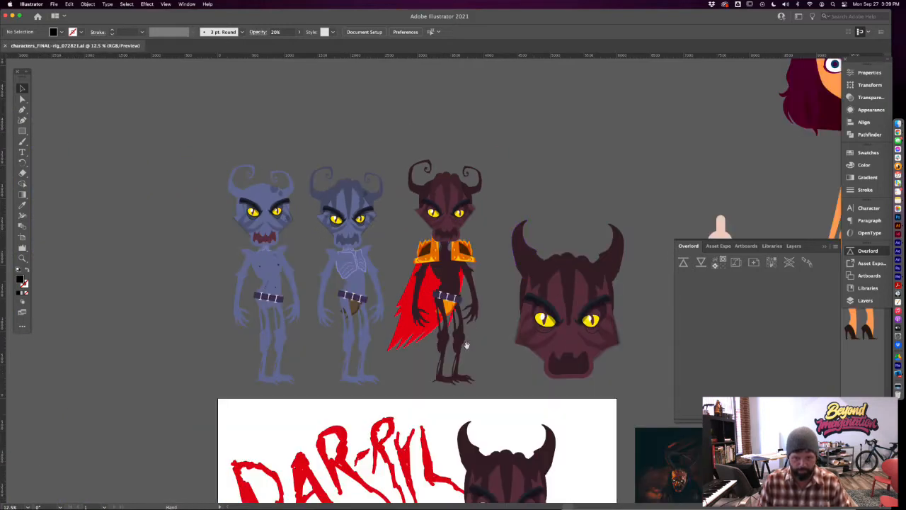
Try to move the large horned head, the DAR-RYL lettering and the full-body demon together off the artboard to its left
scroll(538, 256, "down", 5)
scroll(538, 256, "left", 2)
scroll(509, 312, "down", 1)
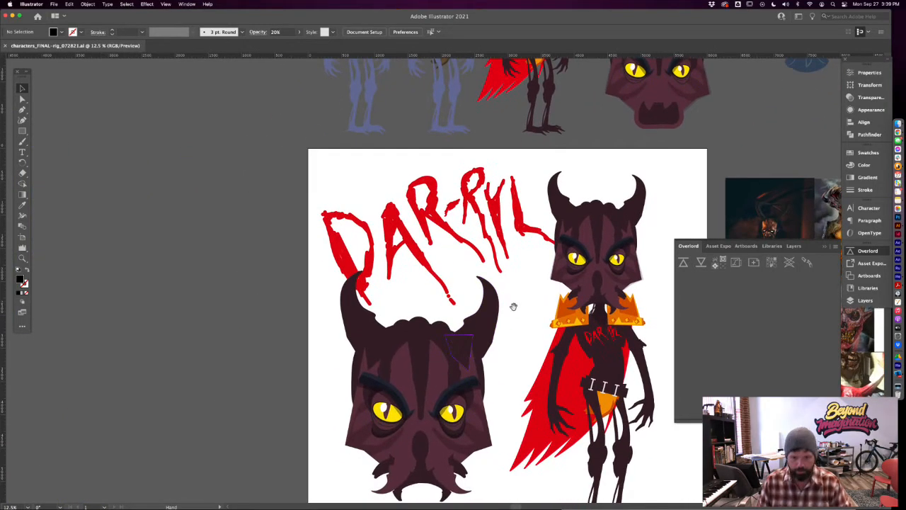
key("super+minus")
scroll(481, 356, "down", 2)
scroll(482, 356, "left", 3)
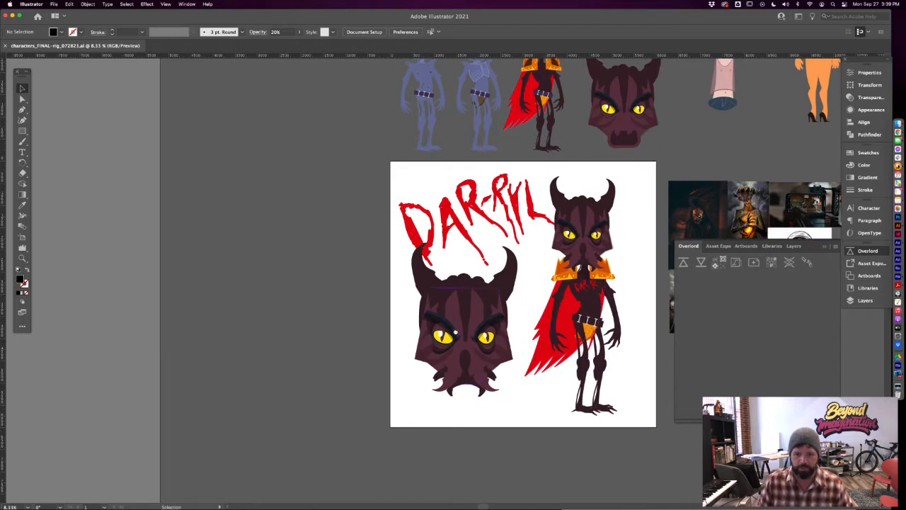
left_click(425, 362)
left_click(470, 205, "shift")
left_click(569, 238, "shift")
left_click_drag(583, 247, 314, 237)
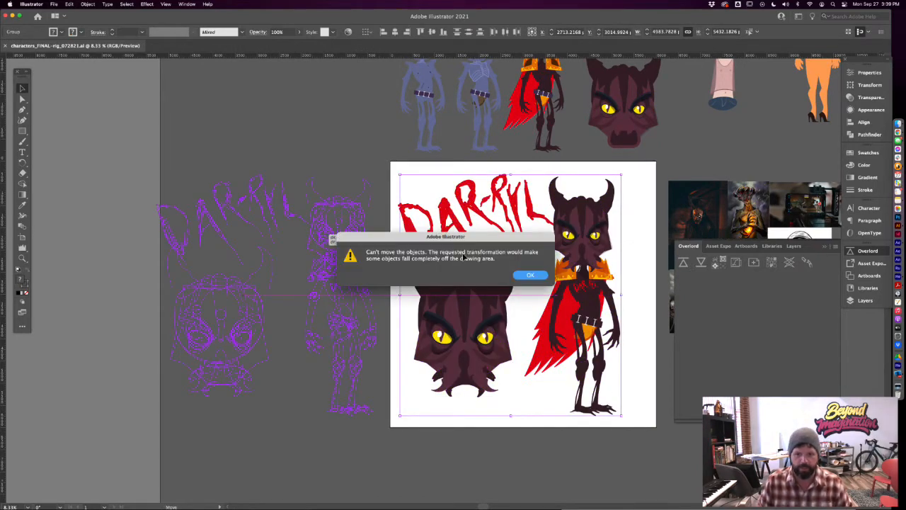
left_click(544, 275)
left_click(538, 282)
Move the large horned head and the DAR-RYL lettering one at a time into the empty space left of the artboard
left_click_drag(492, 298, 374, 124)
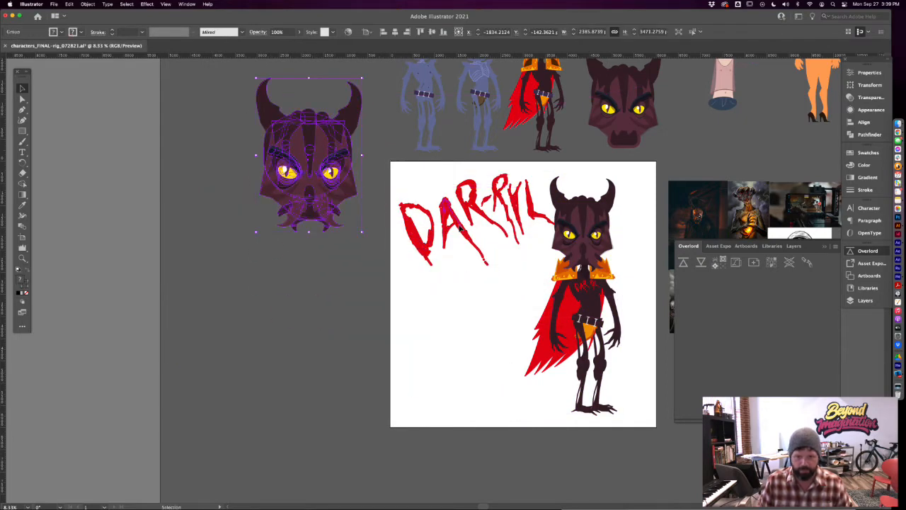
left_click(475, 218)
left_click_drag(471, 220, 277, 297)
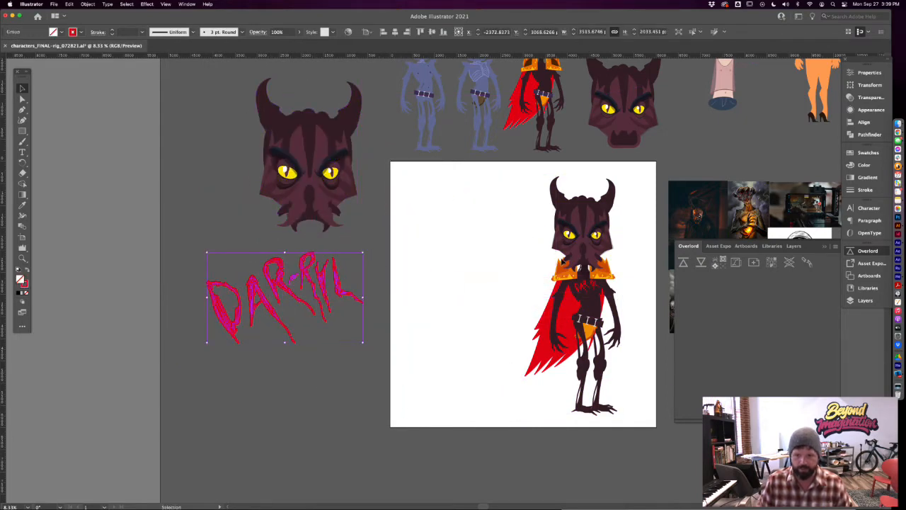
Move the full-body demon together with its red cape off the artboard, placing it beneath the large head
left_click(595, 238)
left_click_drag(594, 233, 318, 382)
left_click(568, 306)
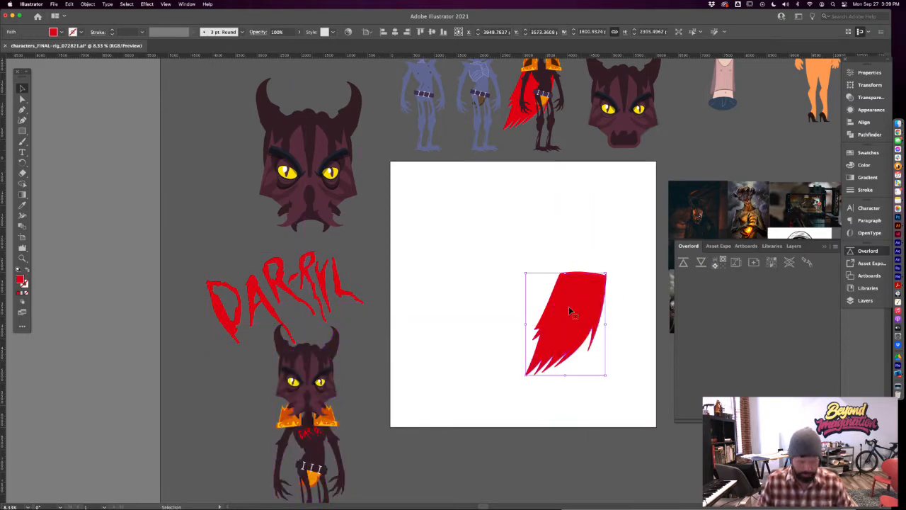
key("super+z")
left_click(543, 354, "shift")
left_click_drag(589, 260, 331, 342)
key("super+z")
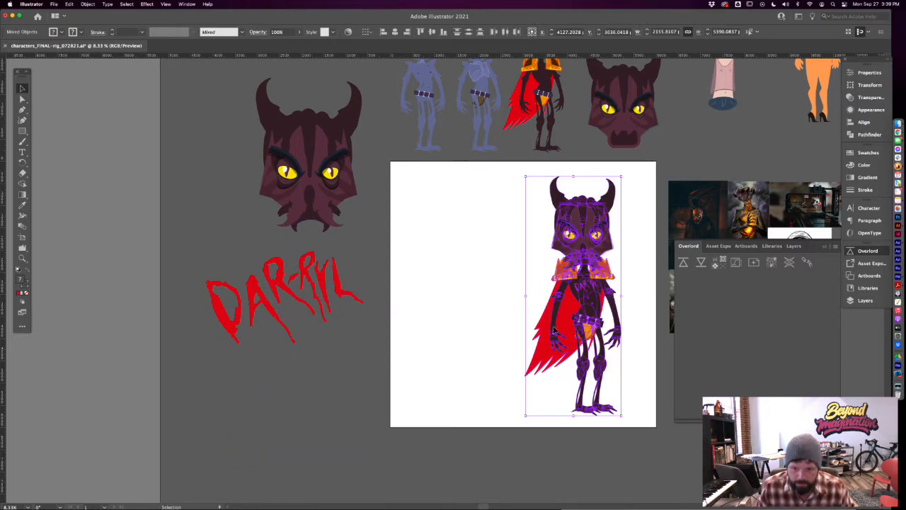
left_click(538, 349, "shift")
left_click_drag(544, 348, 274, 399)
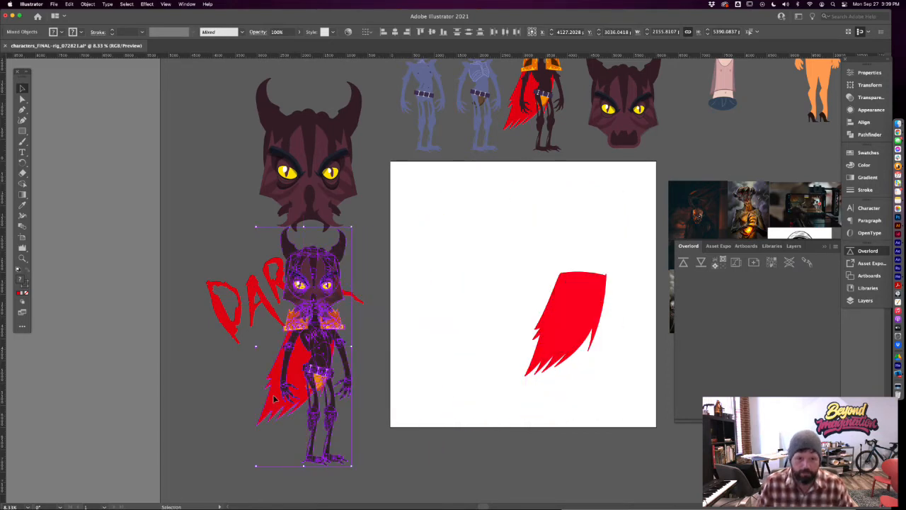
Delete the leftover red cape shape from the artboard and collapse the Overlord panel
left_click(575, 293)
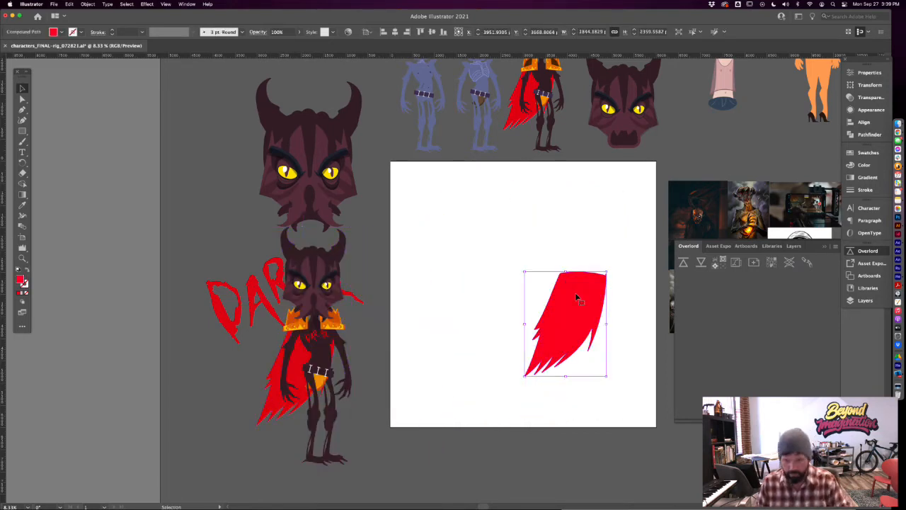
key("Delete")
left_click_drag(485, 257, 453, 247)
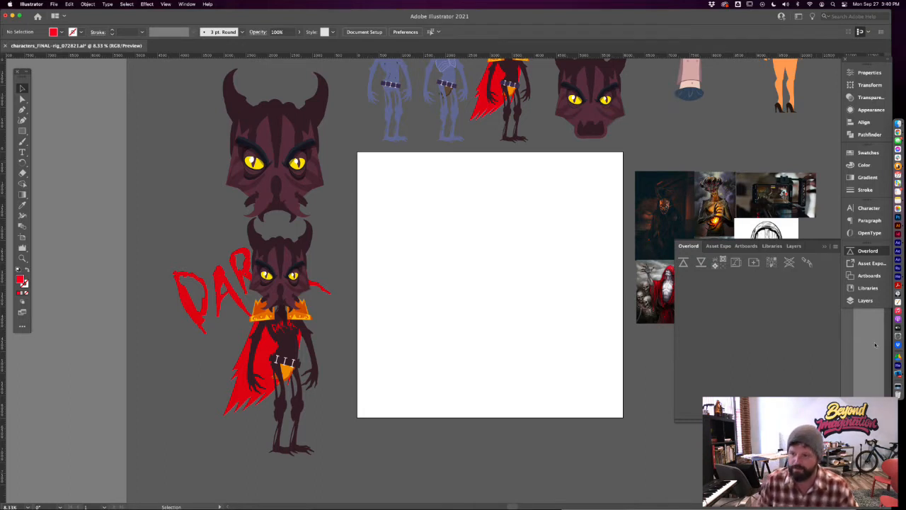
left_click(869, 251)
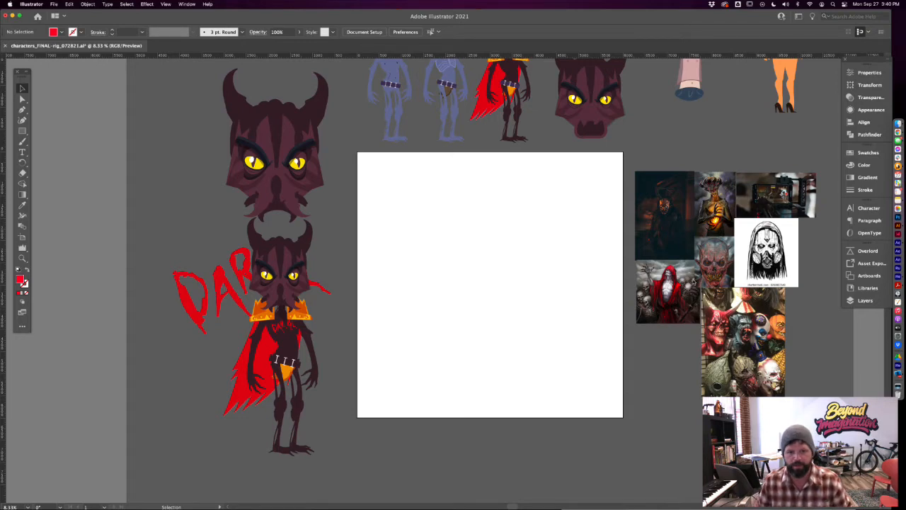
Place a copy of the large horned head on the empty artboard and isolate its nested head group for editing
key("super+equal")
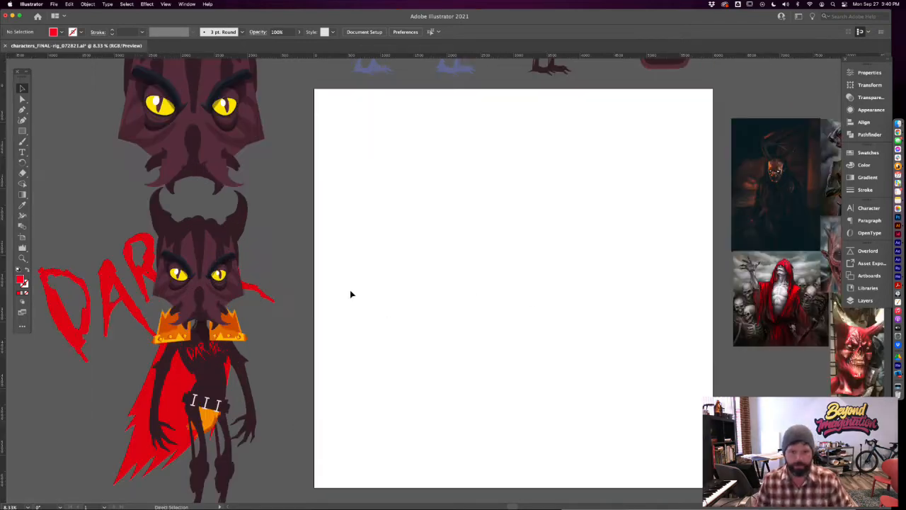
left_click_drag(447, 330, 400, 309)
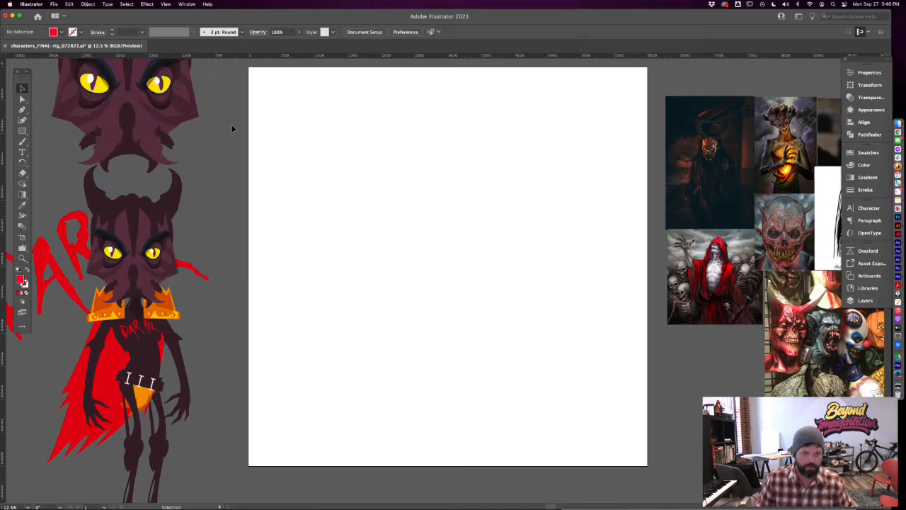
left_click_drag(230, 121, 239, 168)
left_click(139, 138)
left_click_drag(140, 138, 389, 291)
double_click(389, 287)
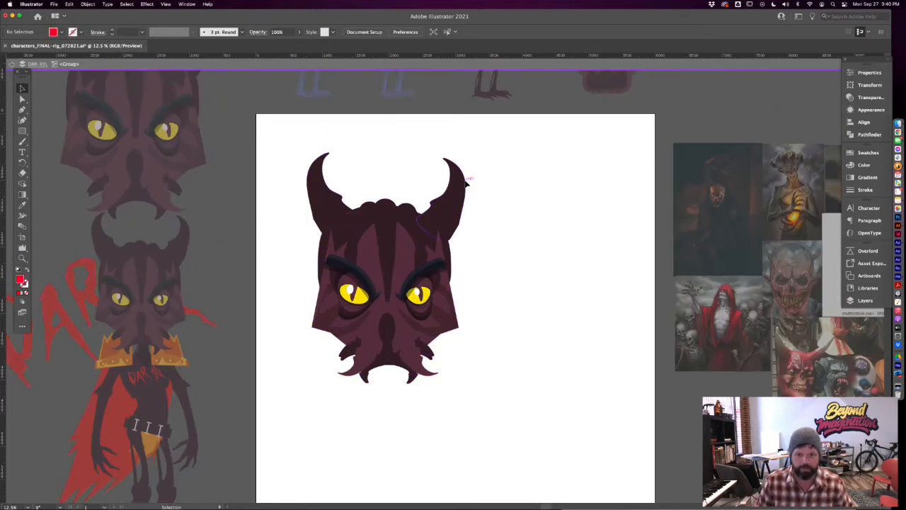
left_click(450, 205)
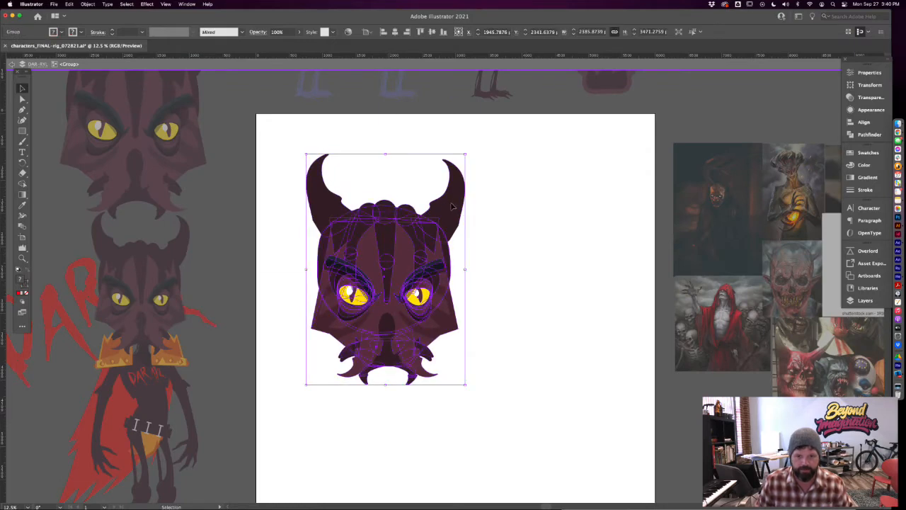
double_click(451, 206)
Move both horns and the dark forehead ridges to the right of the head, and delete the leftover shading pieces on the forehead
left_click_drag(450, 213, 589, 183)
left_click_drag(320, 193, 498, 170)
left_click(415, 230)
left_click_drag(415, 230, 418, 160)
key("Delete")
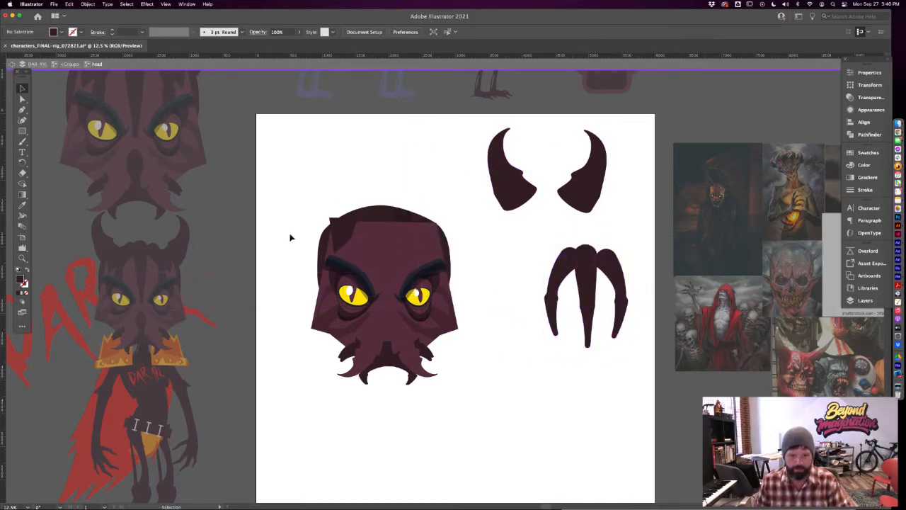
left_click_drag(341, 231, 297, 138)
key("Delete")
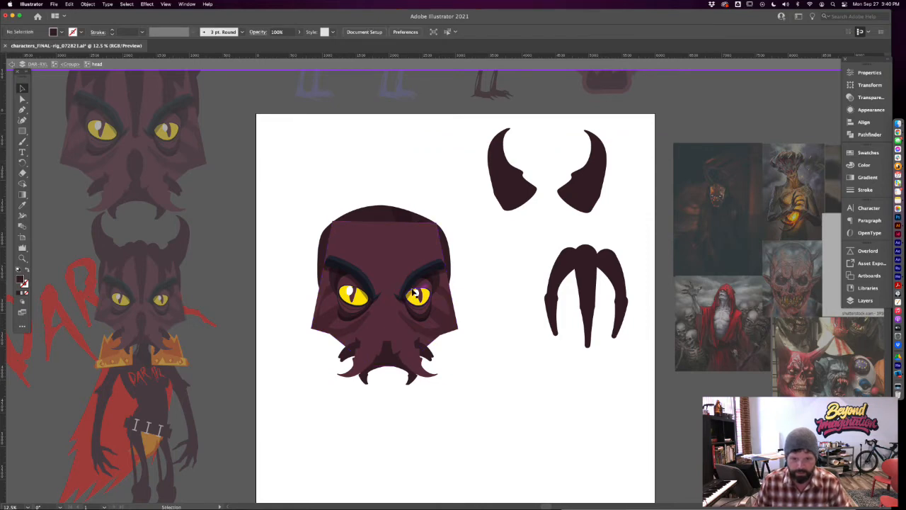
Move the head's right-hand eye, with its brow and socket, to the empty area below the forehead ridges
left_click_drag(420, 304, 538, 427)
left_click(495, 412)
left_click_drag(349, 298, 439, 430)
key("super+z")
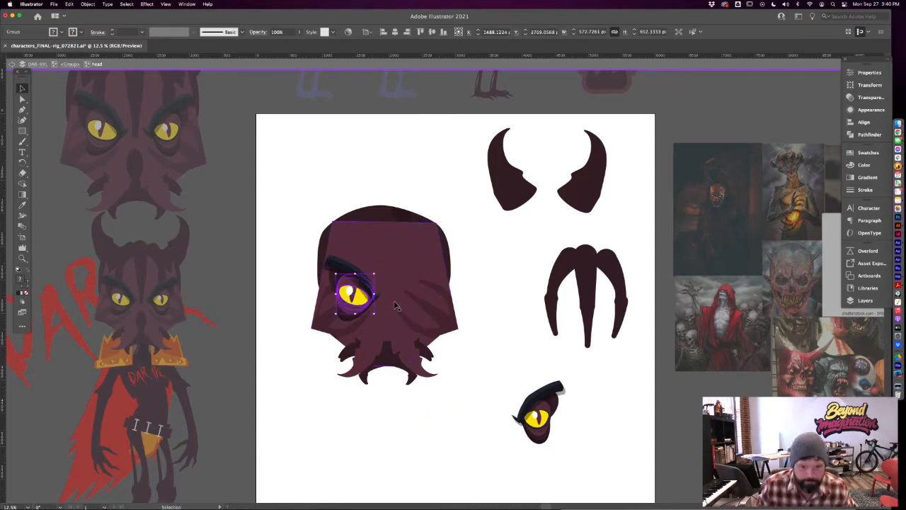
Cut the remaining left-hand eye and brow and paste them in place in front of the head's other shapes
left_click(341, 268, "shift")
key("super+x")
key("super+f")
key("super+equal")
key("super+equal")
key("super+equal")
key("super+equal")
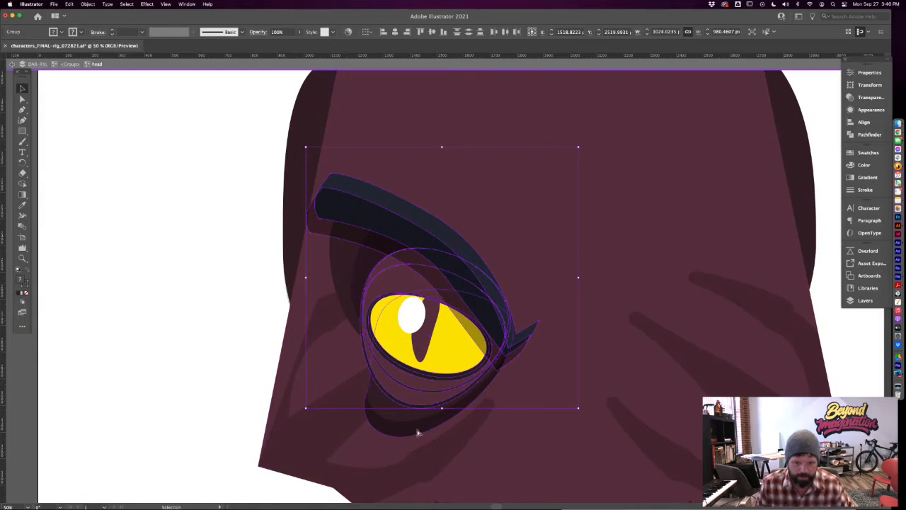
key("super+x")
key("super+f")
Group the left-hand eye and brow with the shading shapes around the eye
left_click(352, 265, "shift")
left_click(359, 267, "shift")
key("super+minus")
key("super+minus")
key("super+minus")
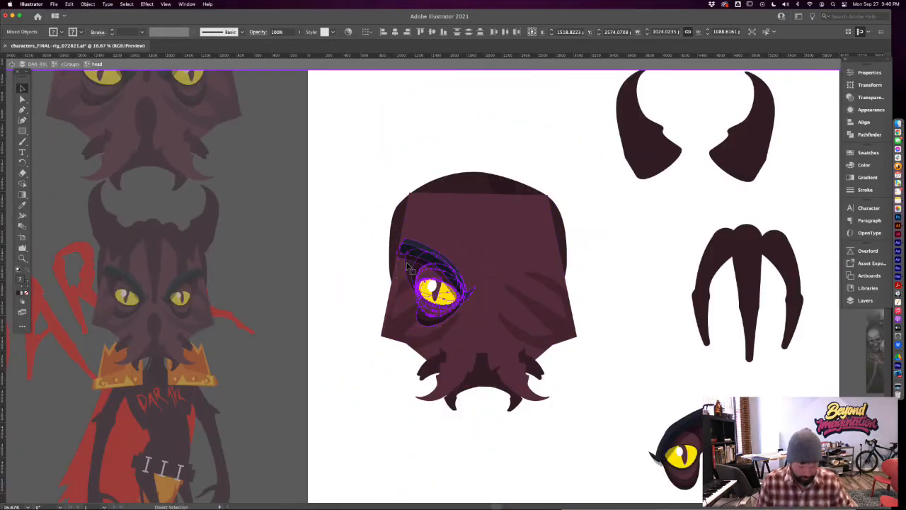
Try to drag the grouped left-hand eye off the head
left_click_drag(503, 322, 407, 223)
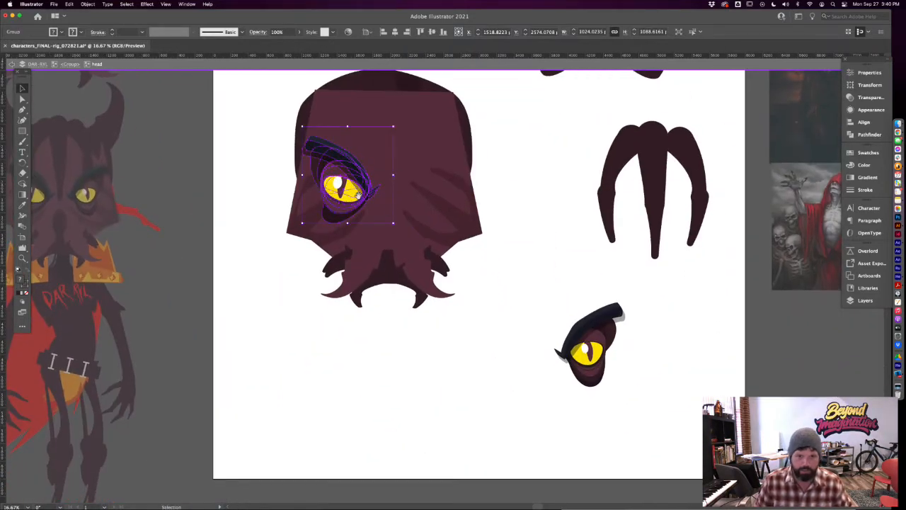
left_click_drag(350, 197, 517, 360)
key("super+z")
key("super+plus")
key("super+plus")
key("super+plus")
key("super+plus")
left_click_drag(384, 318, 488, 270)
key("super+z")
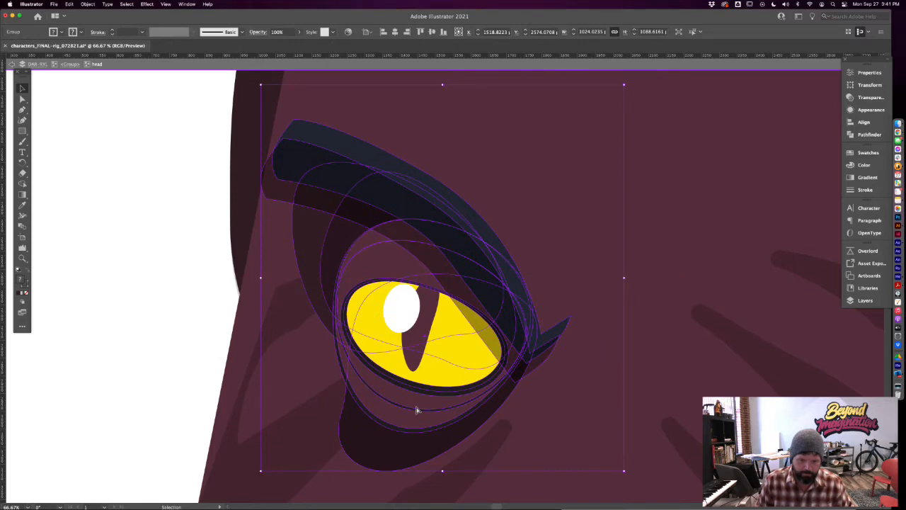
Cut the left-hand eye group from the head and delete the dark socket shape beneath it
key("Delete")
left_click(421, 398)
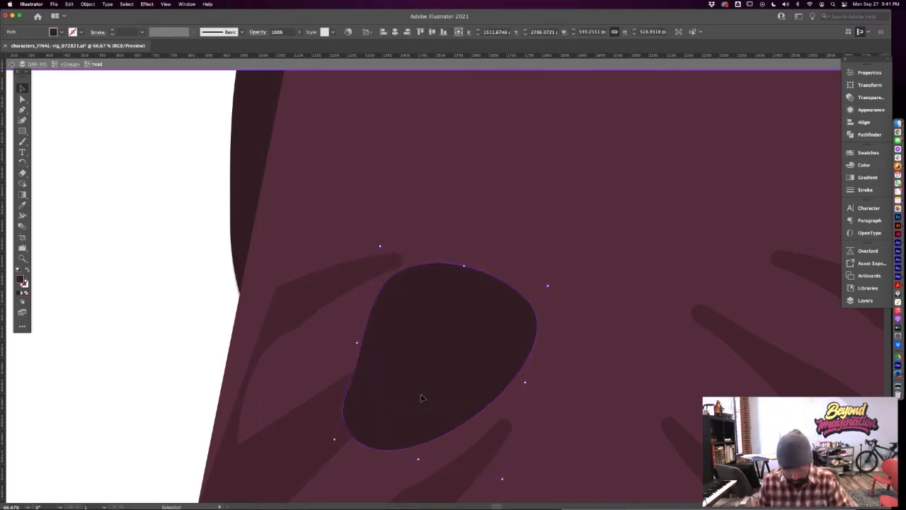
key("Delete")
Paste the cut eye group and position it beside the other eye below the head
key("super+minus")
key("super+minus")
key("super+minus")
key("super+minus")
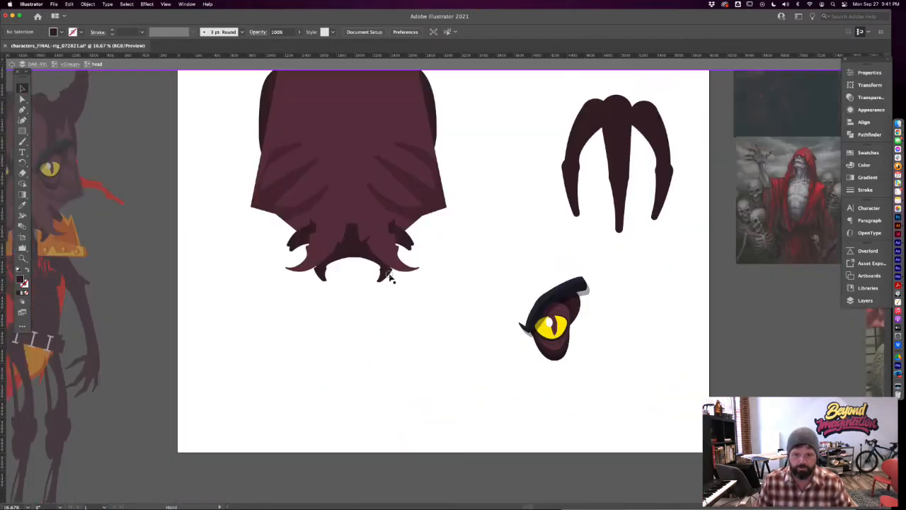
scroll(388, 278, "right", 2)
scroll(388, 277, "down", 1)
key("super+v")
left_click_drag(453, 298, 467, 320)
left_click(472, 227)
Delete the clipped wrinkle shading from the cheeks of the head
key("space")
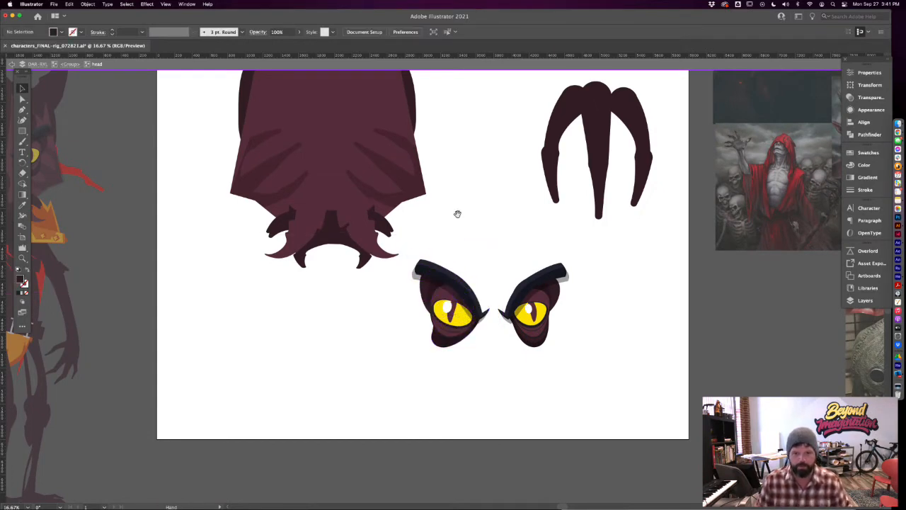
left_click_drag(457, 213, 502, 293)
left_click(404, 229)
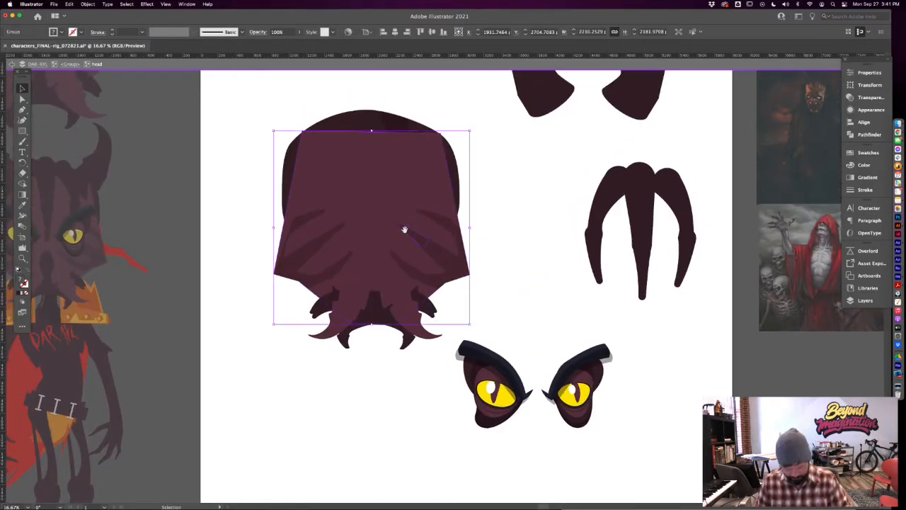
key("super+minus")
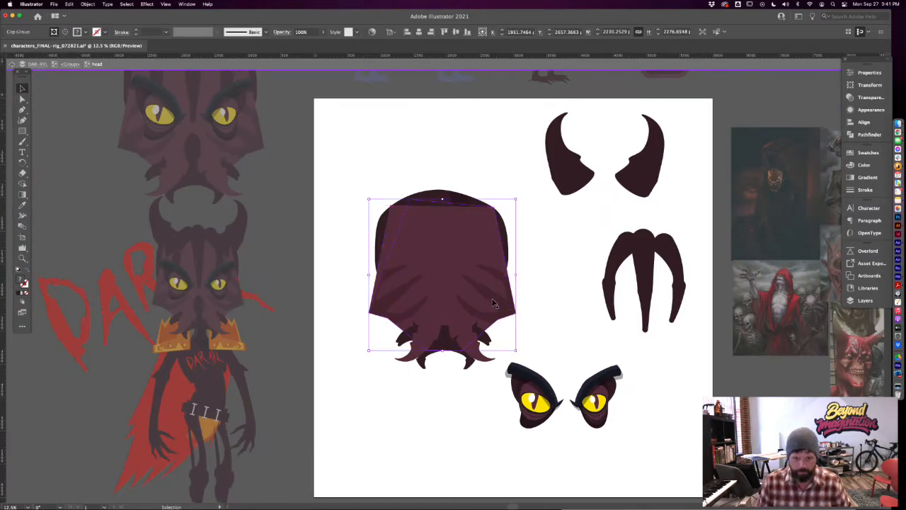
left_click_drag(487, 297, 417, 248)
key("Delete")
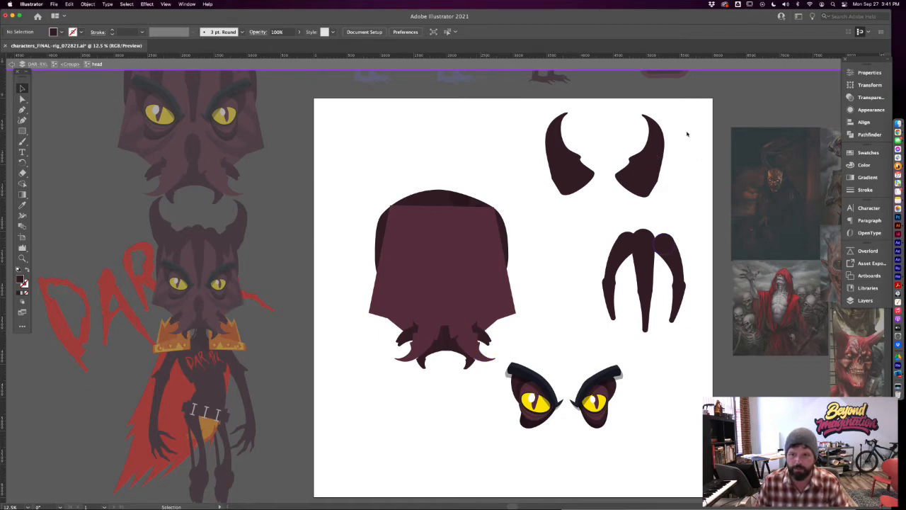
Try deleting the maroon mandible pieces in front of the dark mouth shape, and undo the deletions
left_click(461, 346)
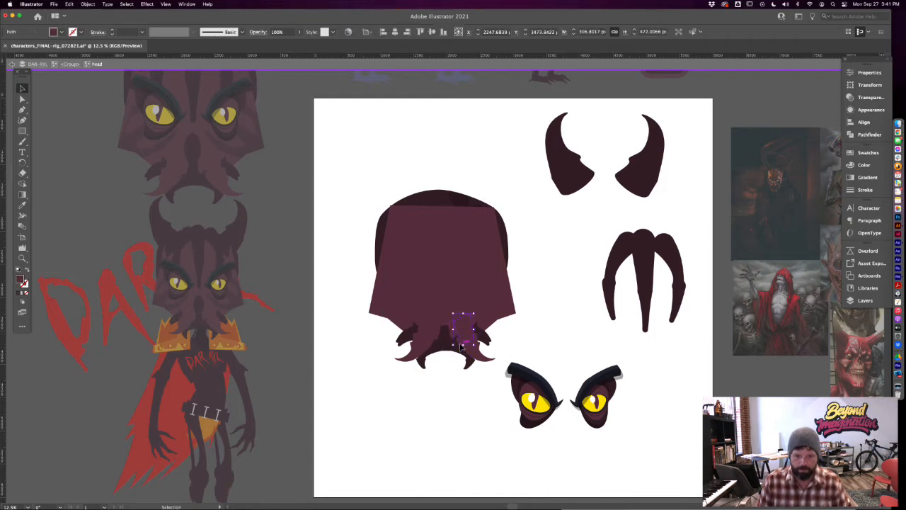
key("Delete")
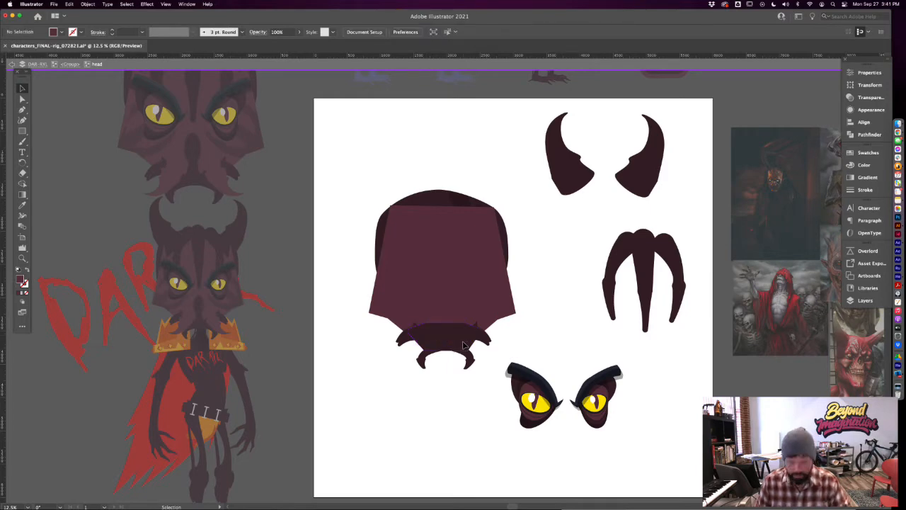
scroll(462, 340, "up", 4)
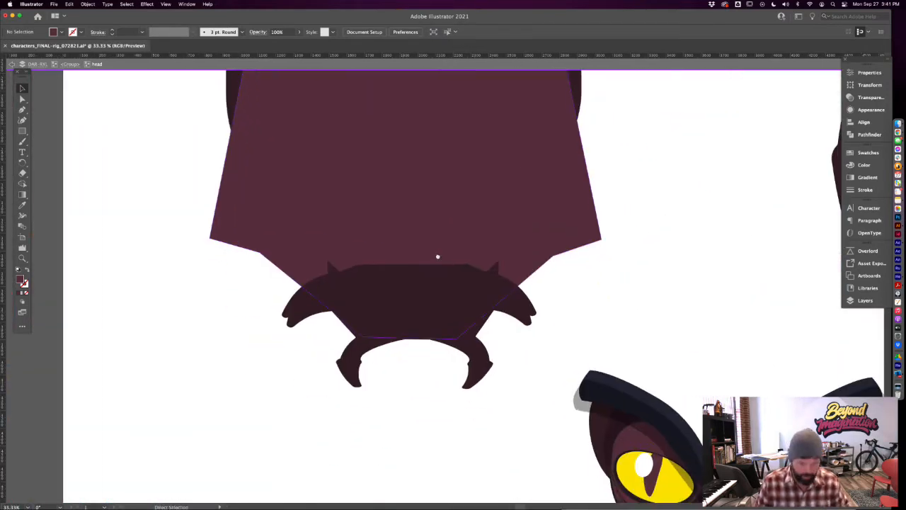
key("super+z")
key("super+z")
key("super+z")
key("super+z")
key("super+z")
key("super+z")
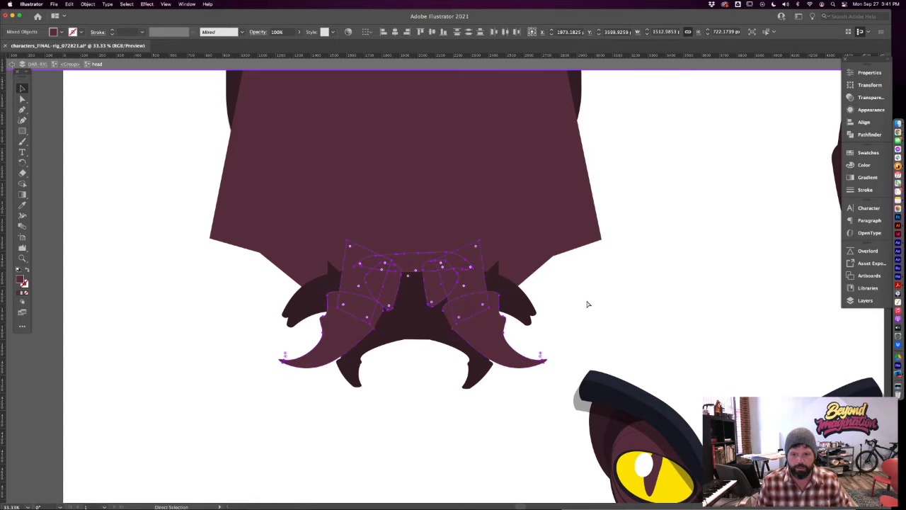
Move the maroon mandibles and upper-lip piece off the dark mouth shape and lay them out separately below the head
left_click(587, 304)
left_click(491, 341)
left_click(461, 276, "shift")
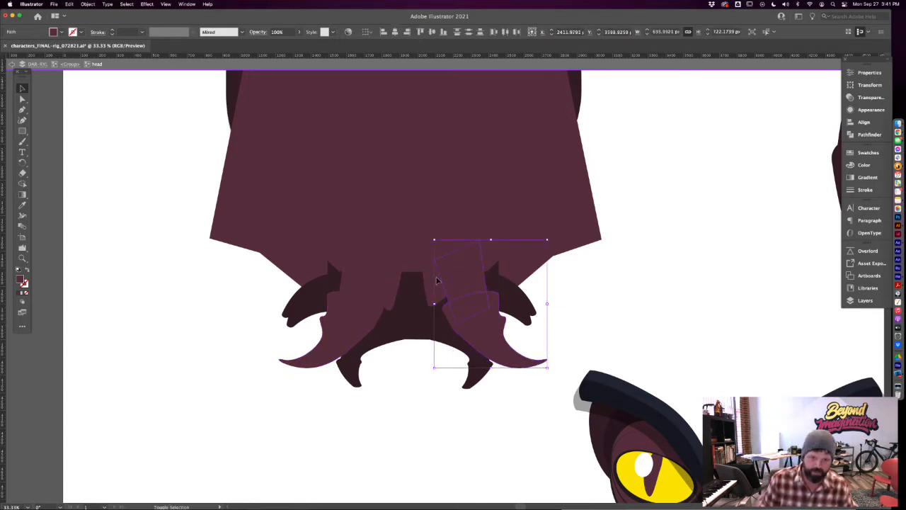
left_click(431, 283, "shift")
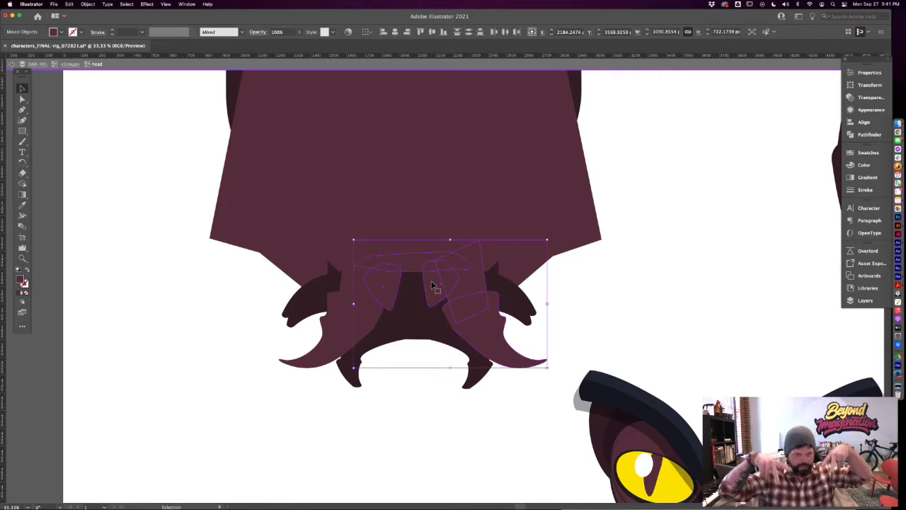
left_click(375, 322, "shift")
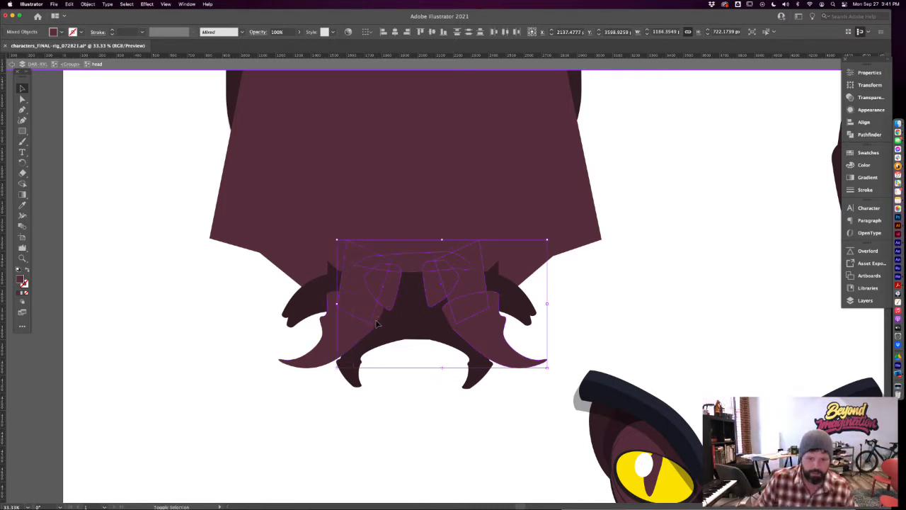
left_click_drag(376, 323, 307, 293)
left_click_drag(375, 307, 257, 279)
left_click(505, 349)
left_click(274, 275)
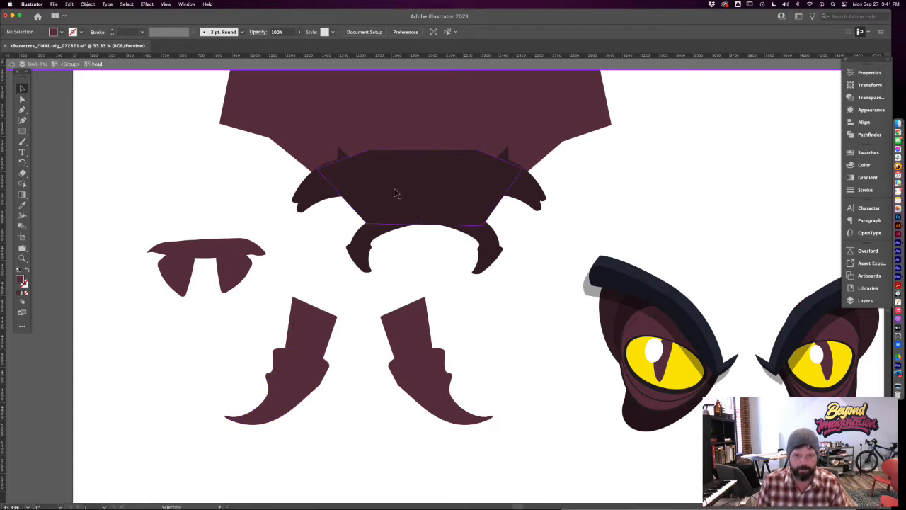
Reposition the maroon upper-lip piece in the empty space beside the dark mouth shape, clear of the face plate
left_click_drag(241, 268, 286, 150)
left_click(198, 228)
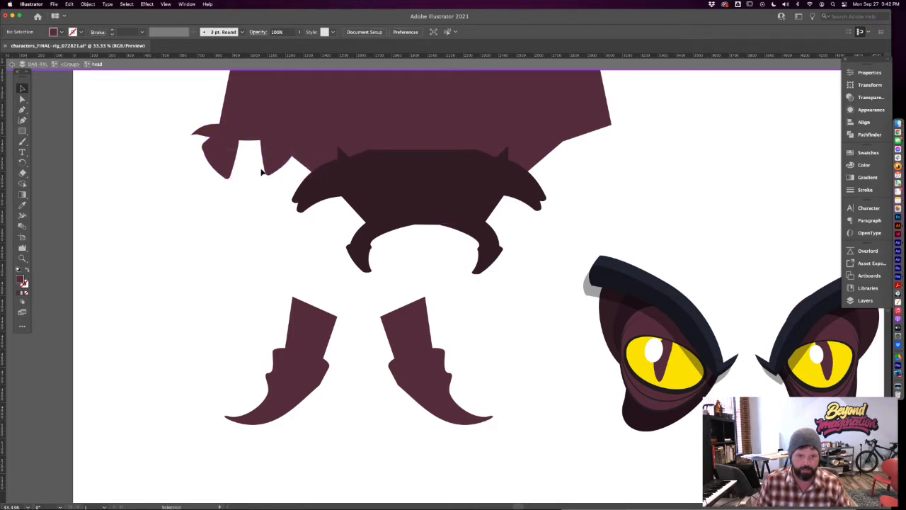
left_click_drag(229, 186, 337, 286)
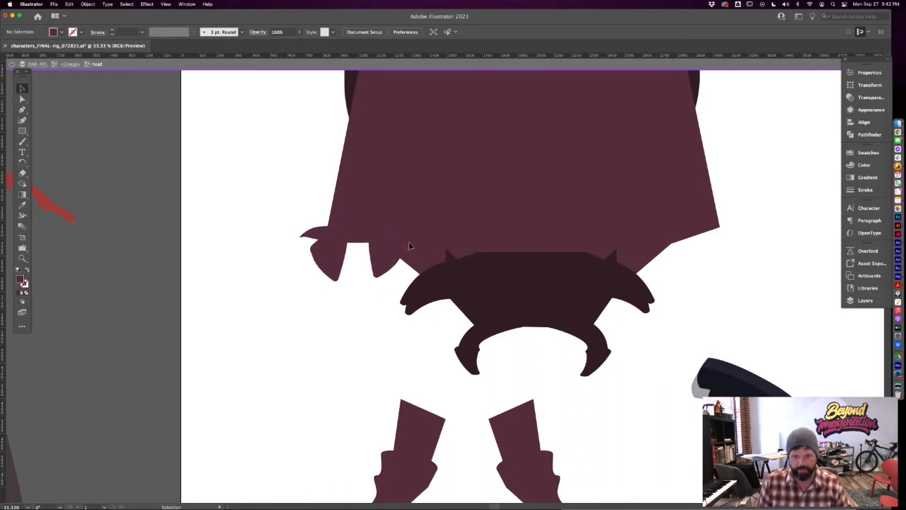
left_click_drag(391, 268, 291, 328)
left_click_drag(382, 323, 339, 269)
Pull the dark mouth shape with its fangs and side spikes out from under the face plate and delete it
left_click(446, 210)
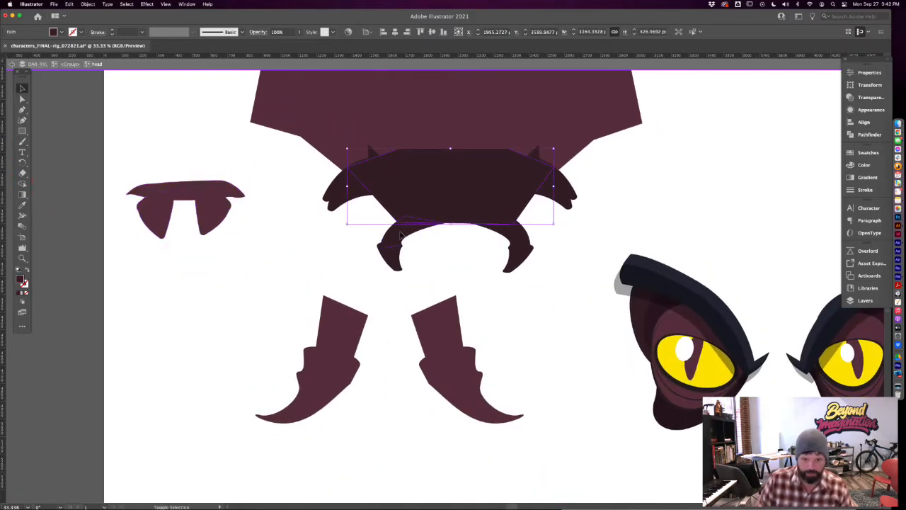
left_click(400, 236, "shift")
left_click(341, 190, "shift")
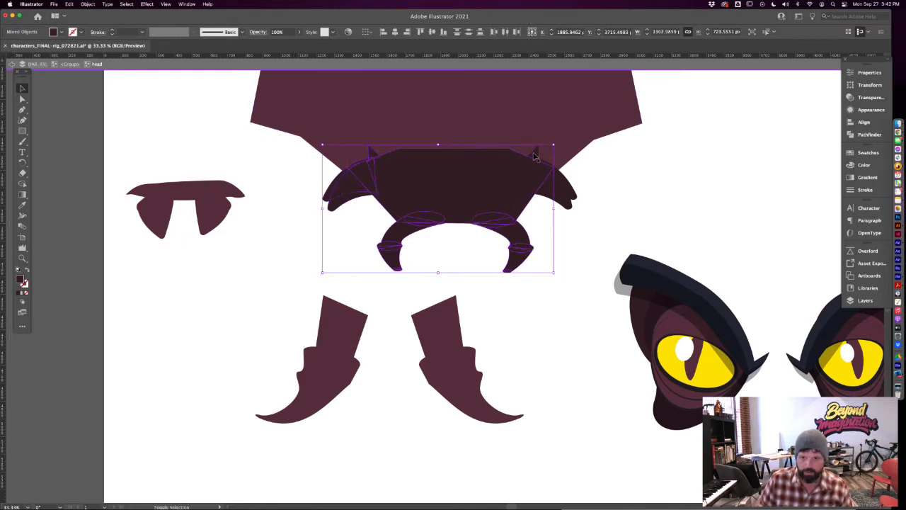
left_click(570, 198, "shift")
left_click_drag(517, 190, 524, 287)
key("a")
key("ctrl+minus")
key("ctrl+minus")
key("ctrl+minus")
key("ctrl+minus")
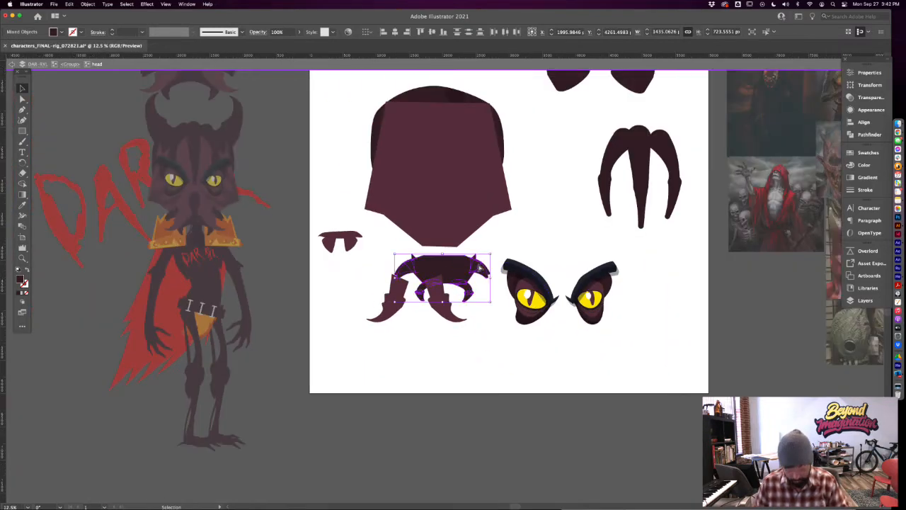
key("Delete")
Delete both loose maroon mandibles together with their upper segments
left_click(440, 313)
key("Delete")
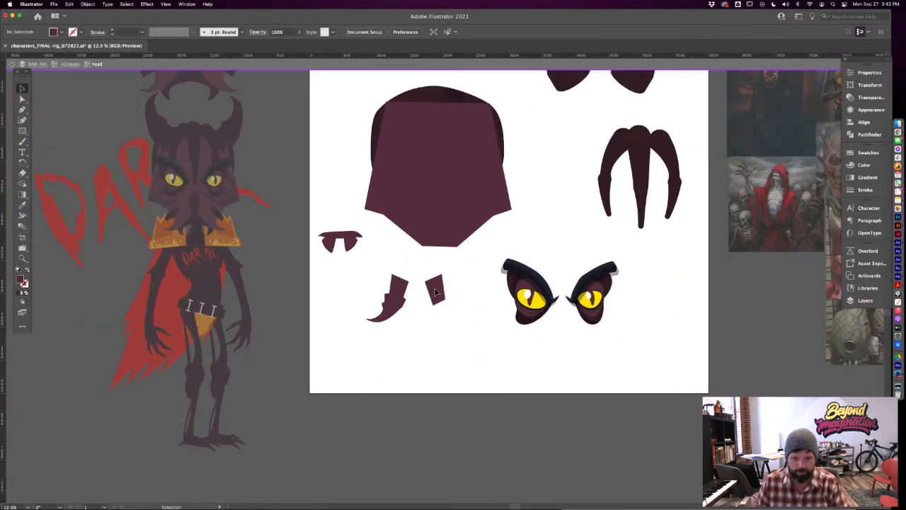
left_click(435, 289)
key("Delete")
left_click(395, 291)
key("Delete")
left_click(387, 316)
key("Delete")
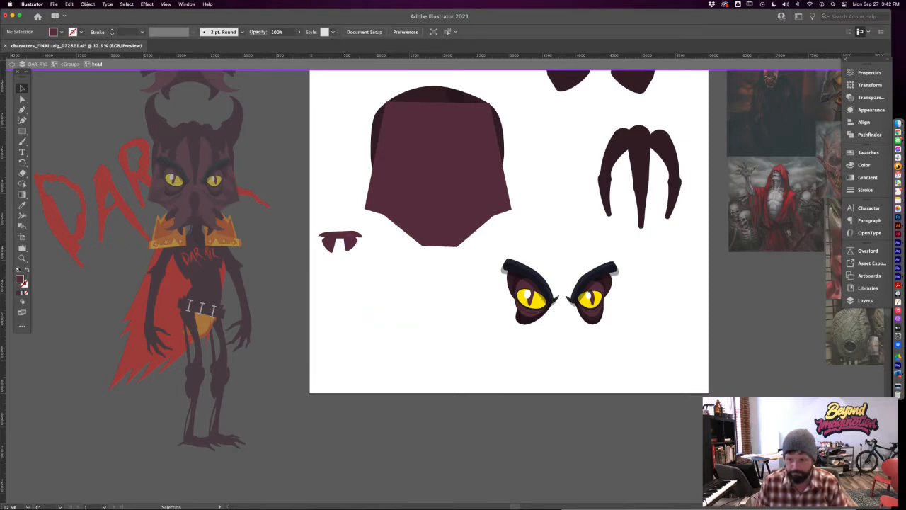
key("super+Tab")
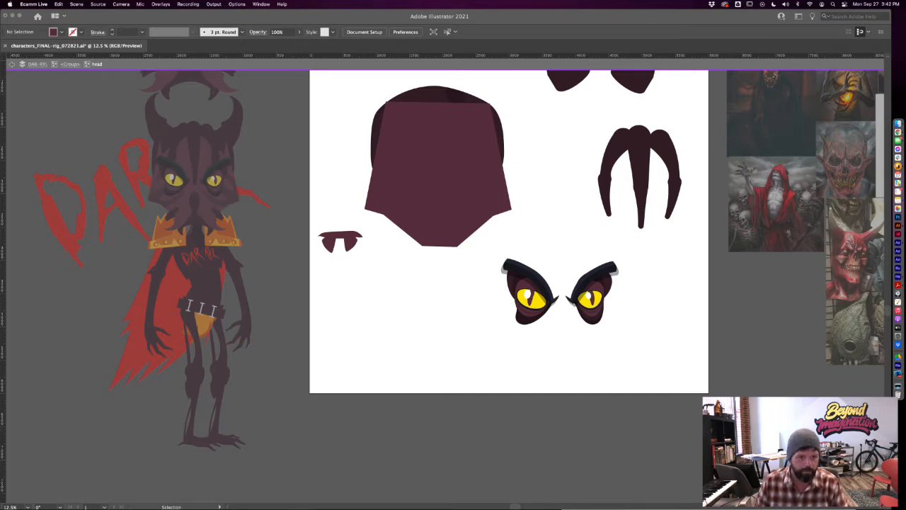
key("super+Tab")
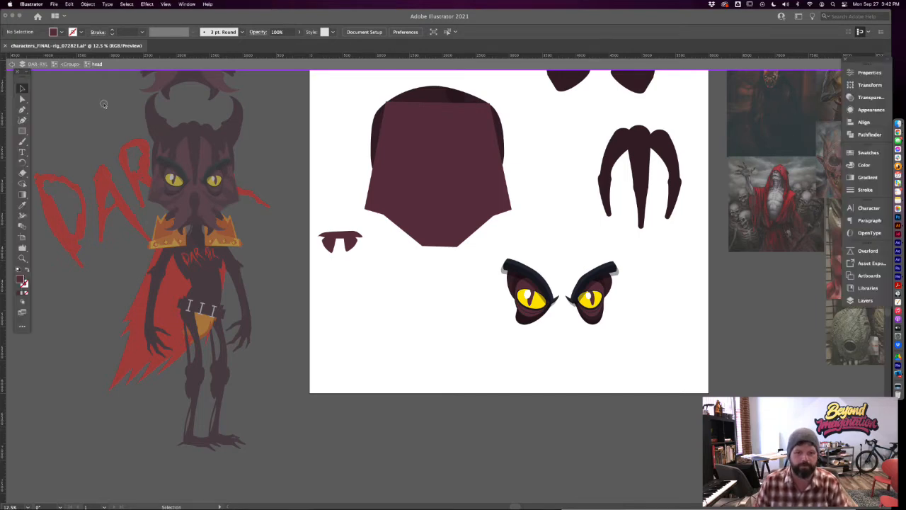
Move the maroon face plate off the dark rounded skull shape to the space beneath it
left_click(425, 214)
key("space")
left_click_drag(447, 223, 380, 418)
Delete the small dark ellipse under the skull shape and leave group isolation
left_click(416, 310)
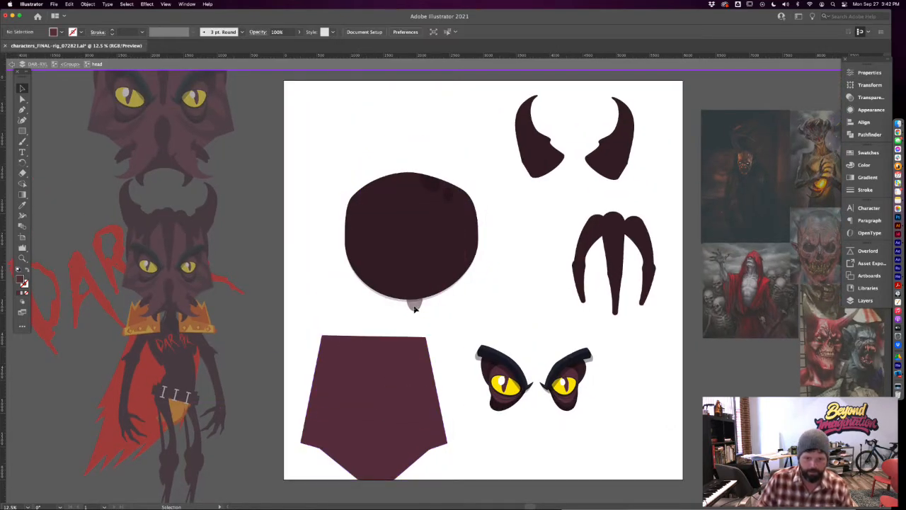
left_click(416, 303)
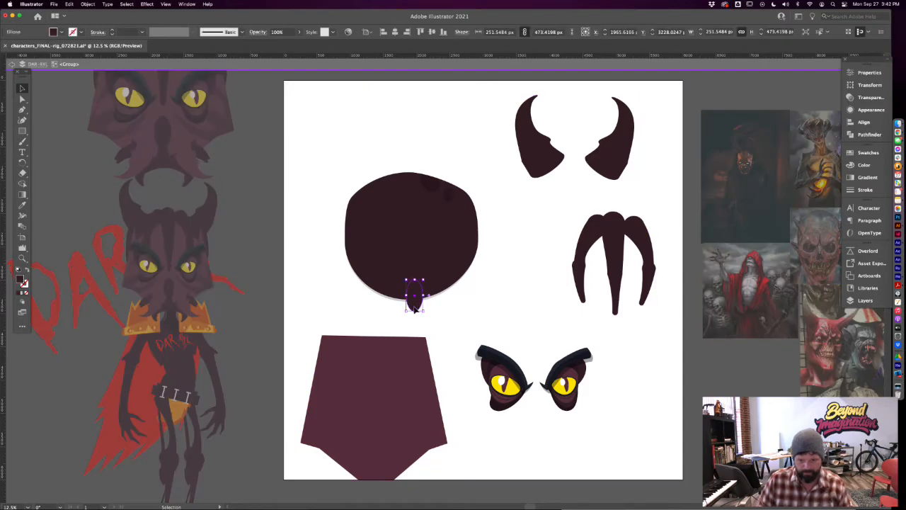
key("Delete")
double_click(508, 306)
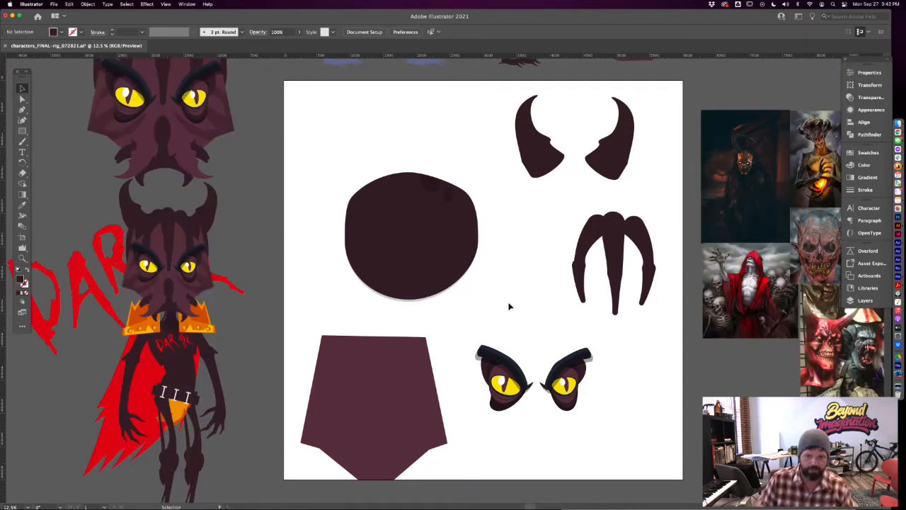
Select both eye groups inside the head group and place them together on the dark skull shape
scroll(508, 307, "down", 3)
scroll(508, 307, "right", 3)
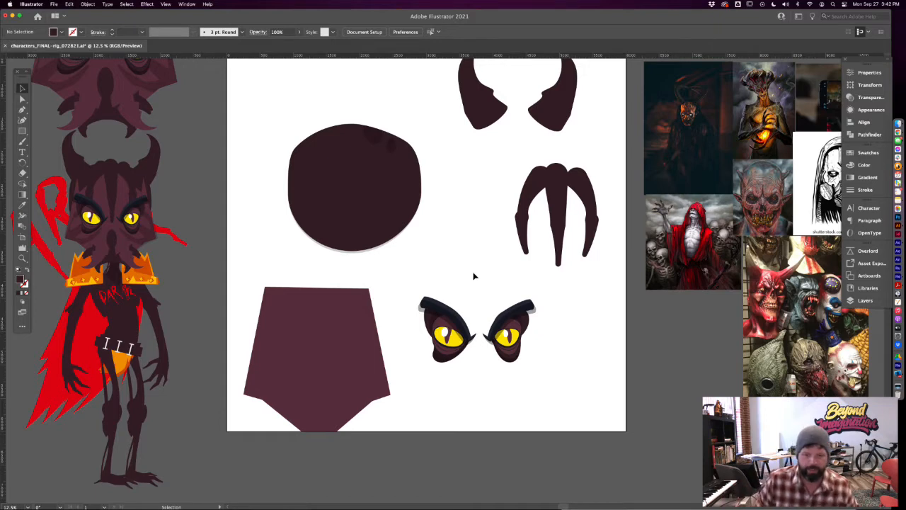
left_click(507, 358)
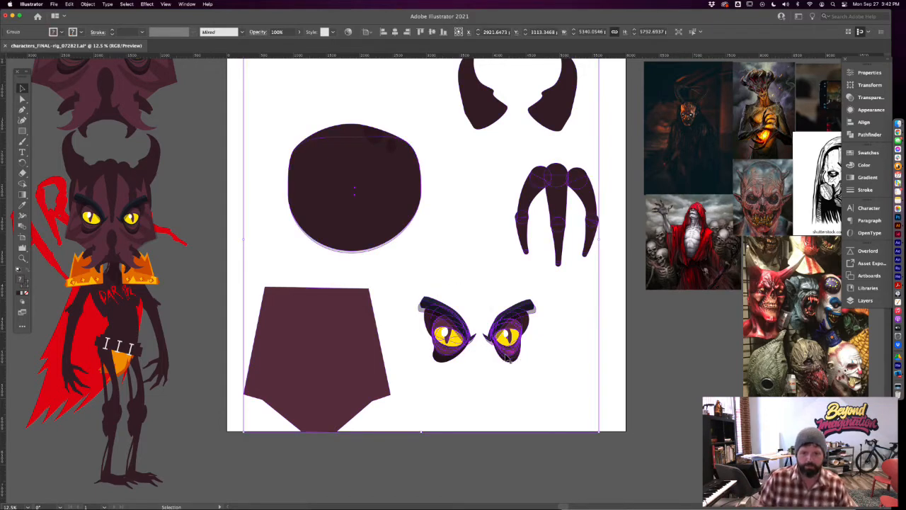
double_click(508, 347)
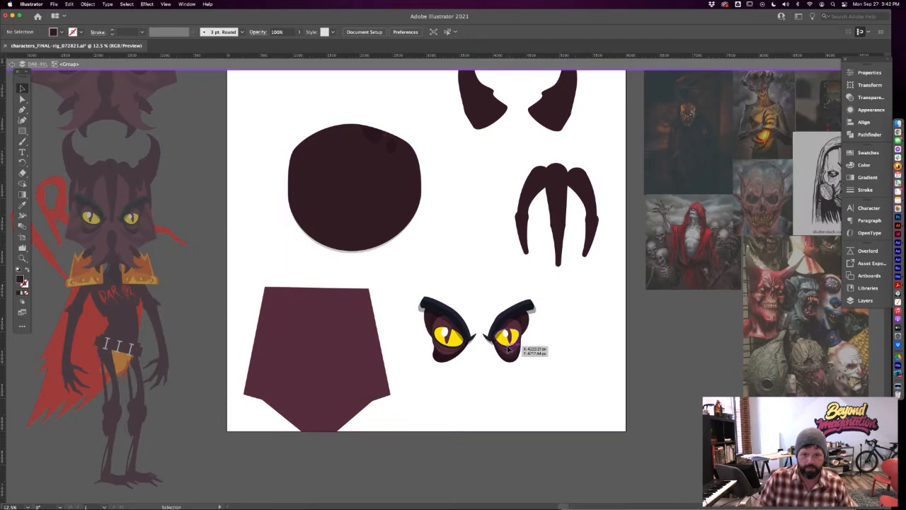
double_click(507, 348)
left_click(508, 349)
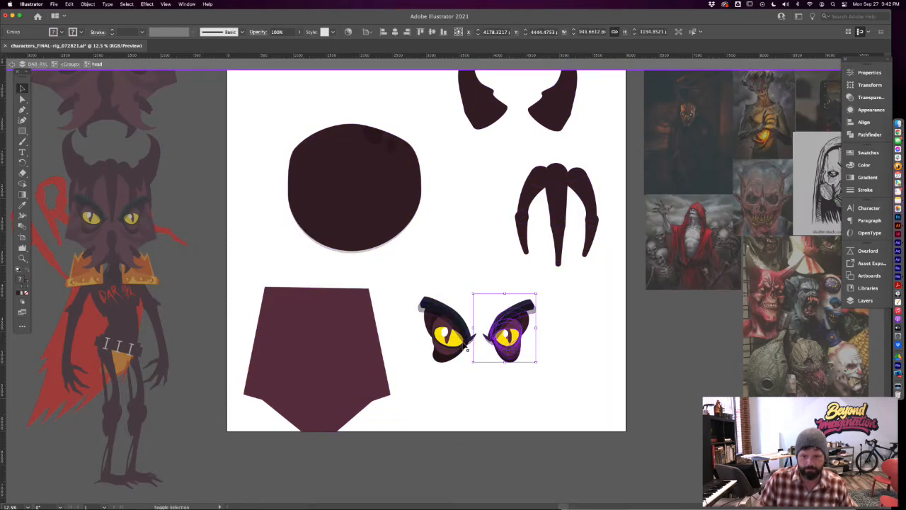
left_click(461, 346, "shift")
key("super+=")
left_click_drag(461, 357, 528, 403)
left_click_drag(570, 354, 408, 168)
left_click(343, 362)
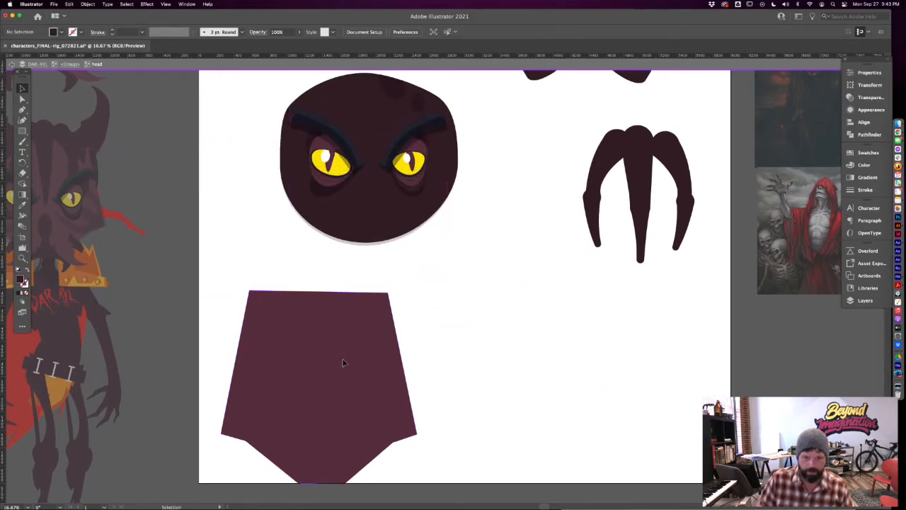
Move the horned demon painting with exposed teeth from the reference images onto the artboard
left_click_drag(438, 316, 385, 365)
scroll(460, 333, "down", 5)
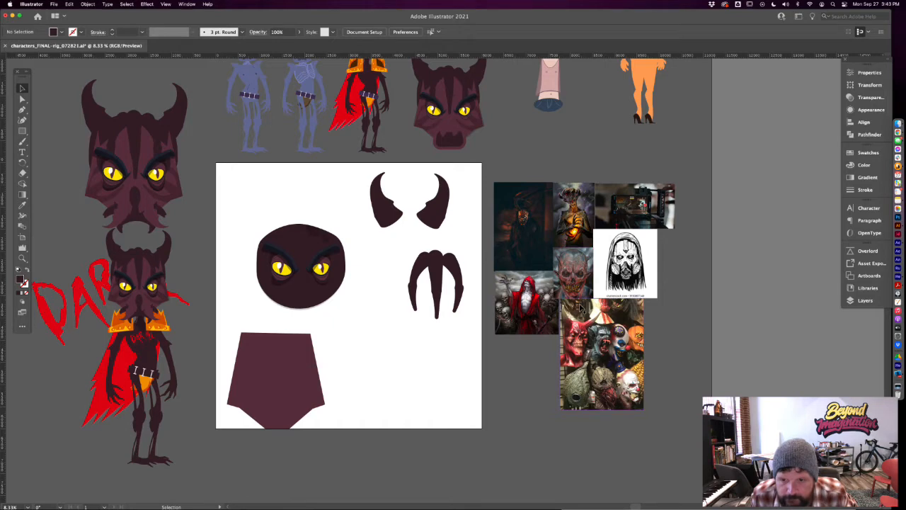
left_click_drag(578, 303, 463, 392)
Examine the horns, face and exposed teeth of the demon reference painting up close
key("super+equal")
key("super+equal")
key("super+equal")
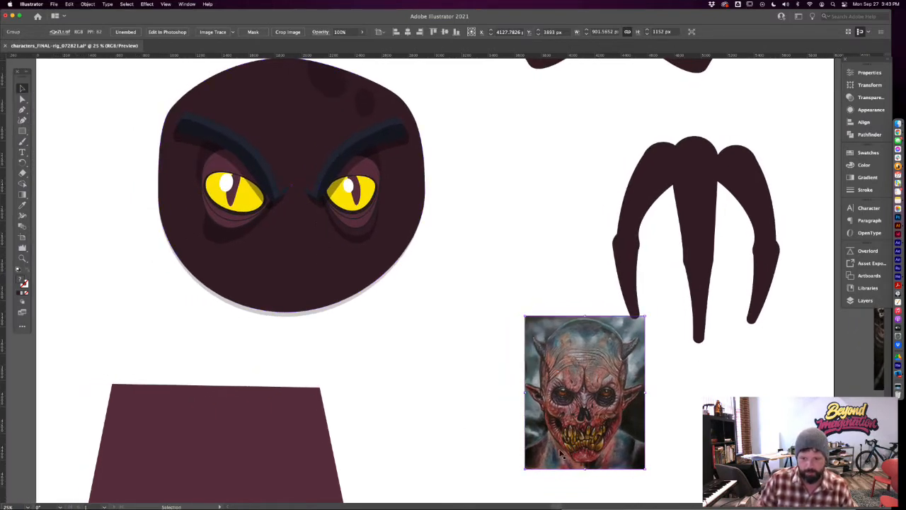
key("super+equal")
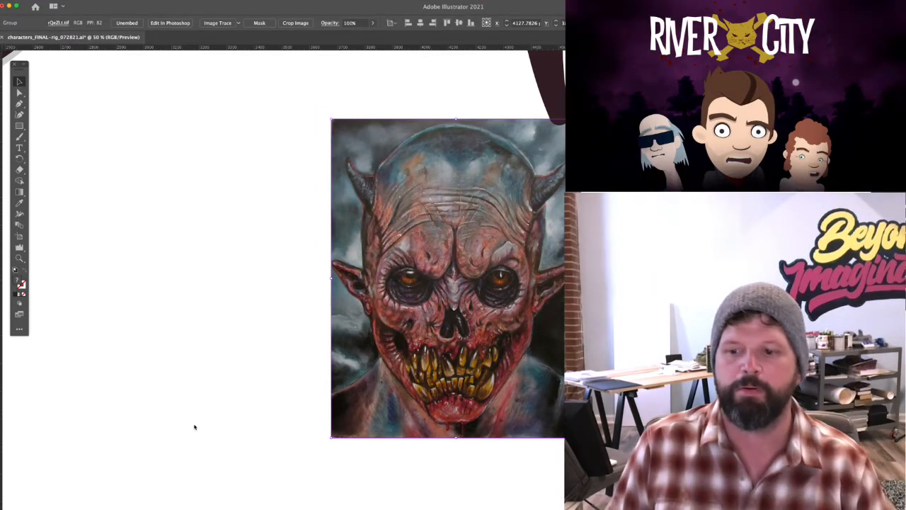
left_click_drag(517, 451, 380, 443)
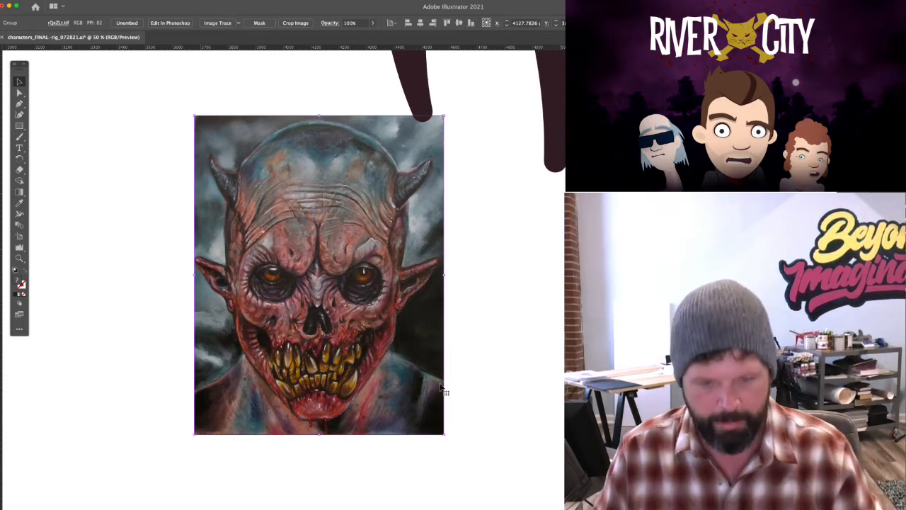
key("super+minus")
key("super+minus")
key("super+minus")
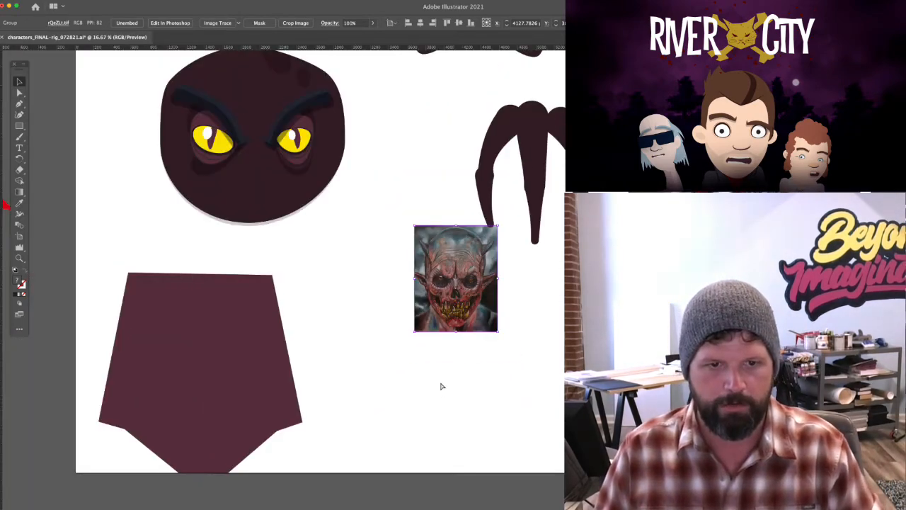
Place the demon reference painting in the artboard's upper-left corner, above the skull with the eyes
left_click_drag(357, 326, 402, 397)
left_click_drag(495, 371, 602, 451)
left_click_drag(420, 414, 474, 413)
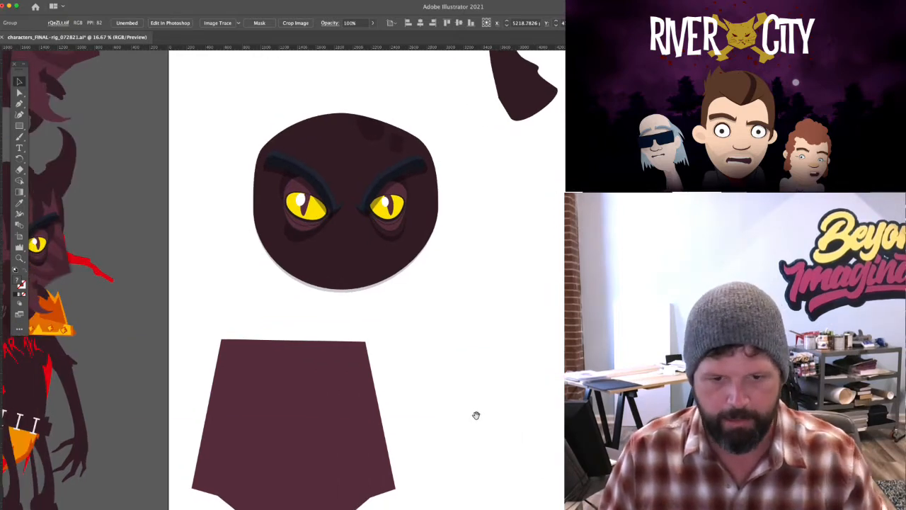
mouse_move(434, 443)
left_mouse_down()
mouse_move(389, 390)
mouse_move(392, 434)
mouse_move(406, 453)
mouse_move(424, 454)
left_mouse_up()
left_click_drag(654, 439, 197, 89)
left_click_drag(193, 154, 206, 227)
left_click_drag(210, 178, 229, 148)
left_click_drag(431, 328, 427, 293)
left_click(467, 354)
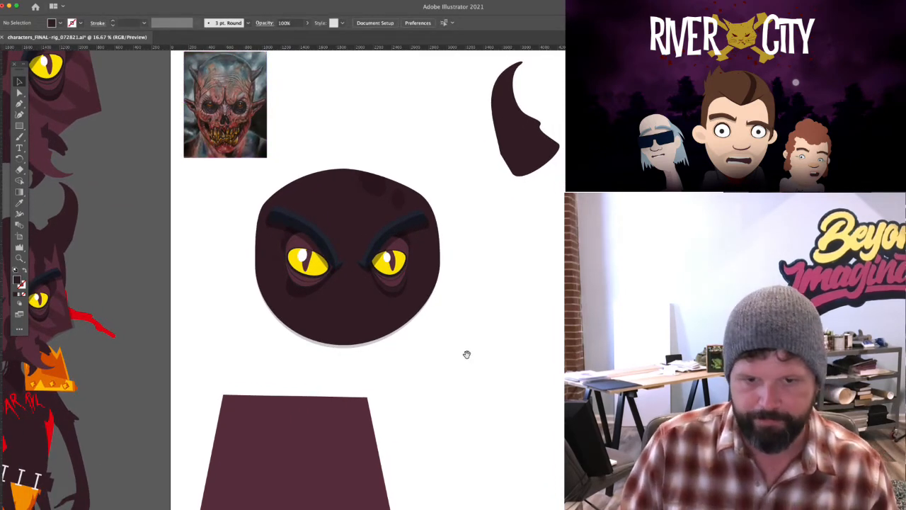
Place the two loose horns inside the head group on the upper left and upper right of the skull
left_click(530, 154)
double_click(521, 158)
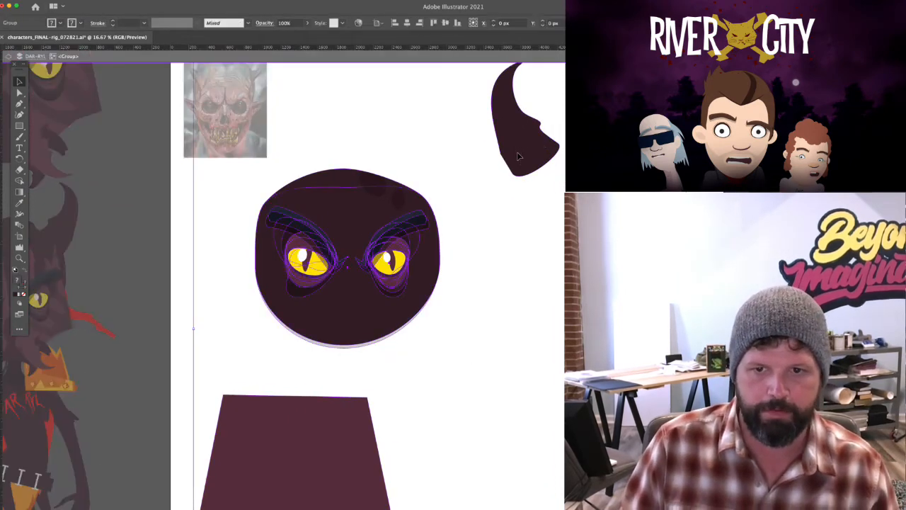
left_click_drag(517, 155, 296, 185)
left_click_drag(648, 141, 416, 177)
left_click(509, 201)
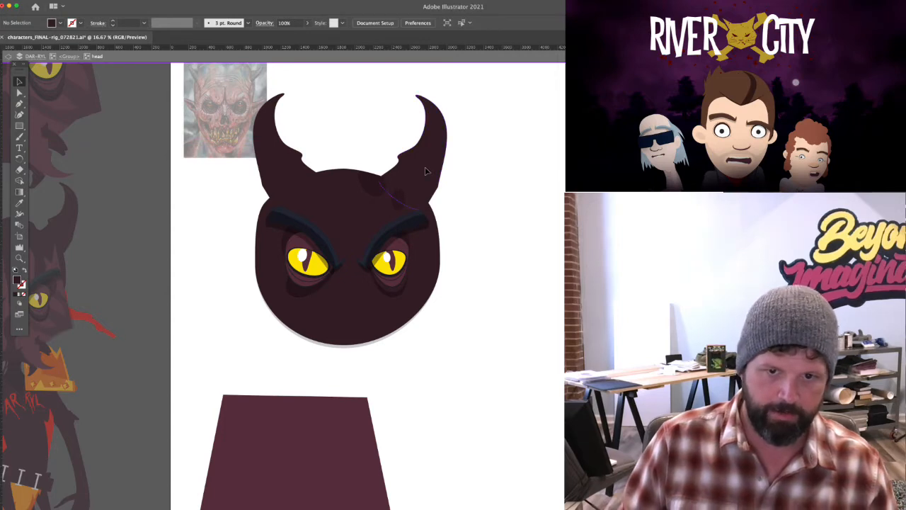
Try reshaping the right-hand horn by shifting its tip and inner anchor points outward, and undo the changes
key("a")
left_click(446, 150)
left_click(419, 95)
left_click_drag(418, 96, 457, 116)
mouse_move(401, 161)
left_mouse_down()
mouse_move(388, 139)
mouse_move(414, 131)
mouse_move(432, 173)
mouse_move(425, 179)
mouse_move(445, 169)
mouse_move(404, 155)
left_mouse_up()
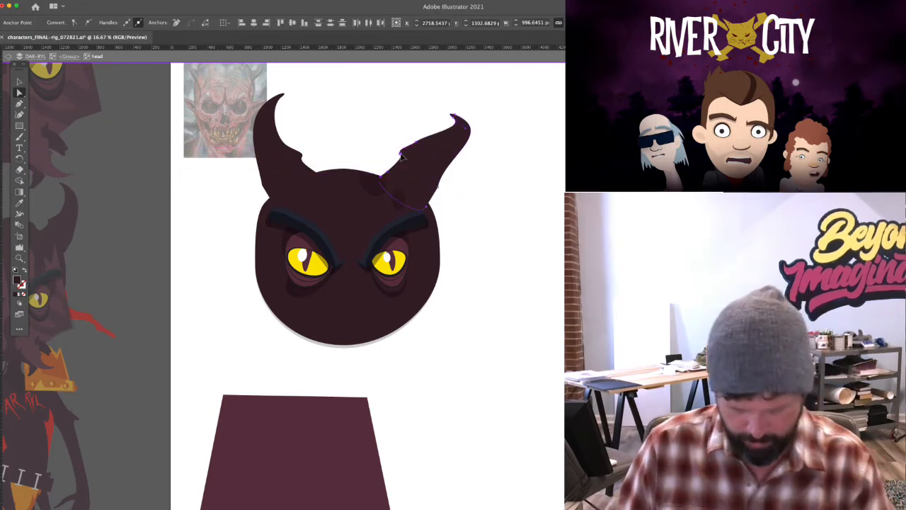
key("super+equal")
key("super+equal")
key("super+z")
key("super+z")
key("super+z")
key("super+z")
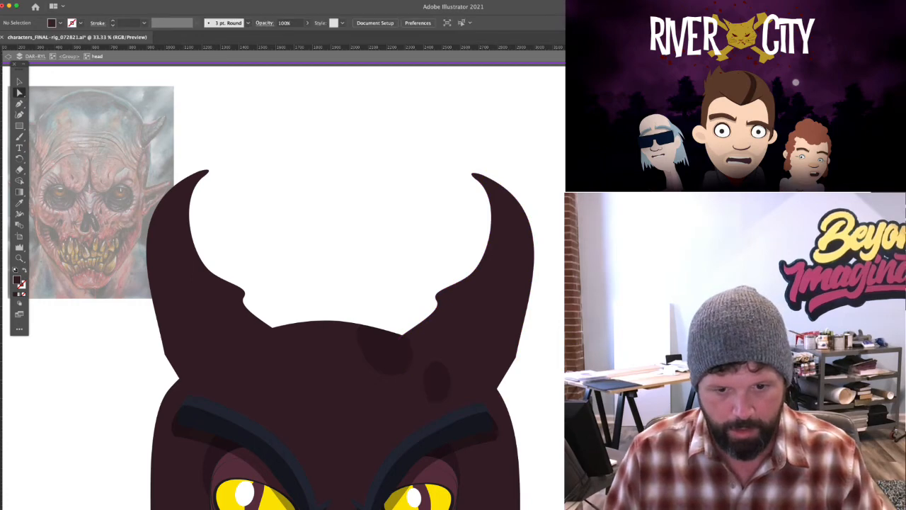
Examine the faces, mouths and torsos of the two blue demon variants and the caped demon above the artboard
scroll(545, 264, "down", 3)
key("super+minus")
key("super+minus")
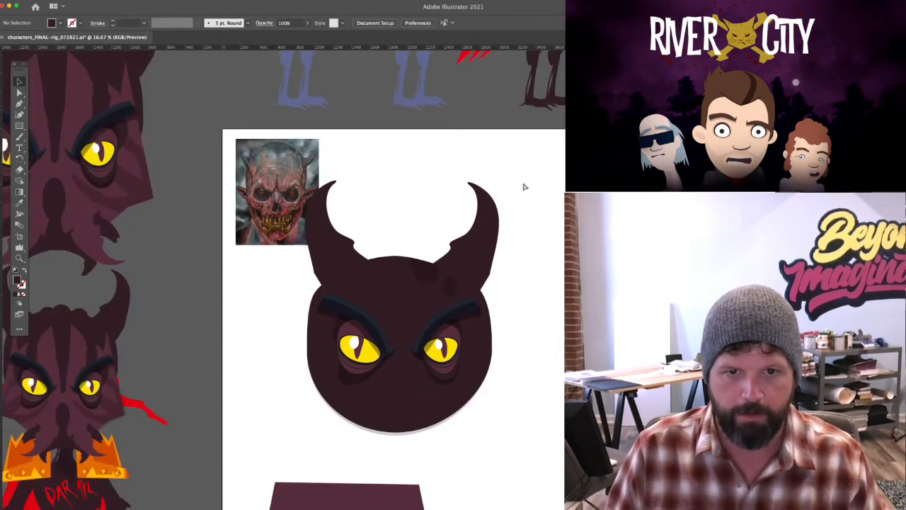
left_click_drag(495, 160, 487, 371)
scroll(486, 371, "up", 3)
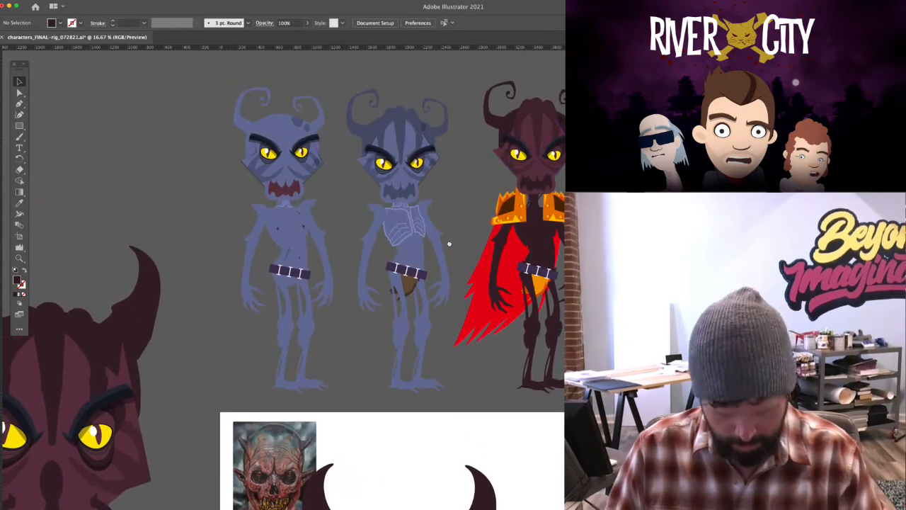
left_click(394, 161)
key("super+equal")
key("super+equal")
key("super+equal")
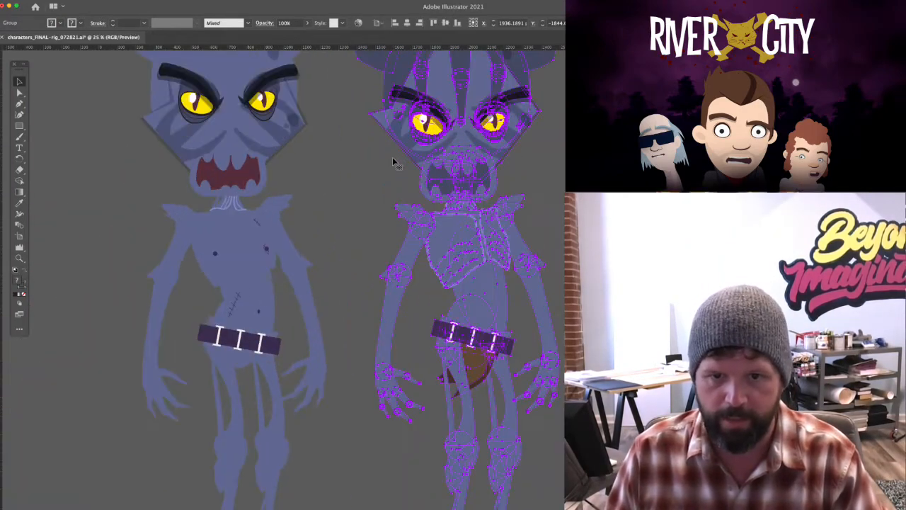
left_click(322, 224)
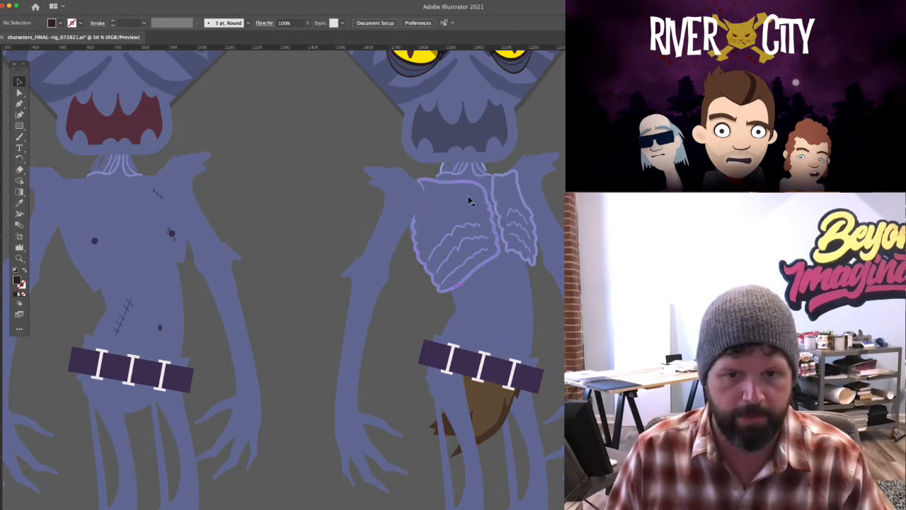
scroll(458, 320, "up", 5)
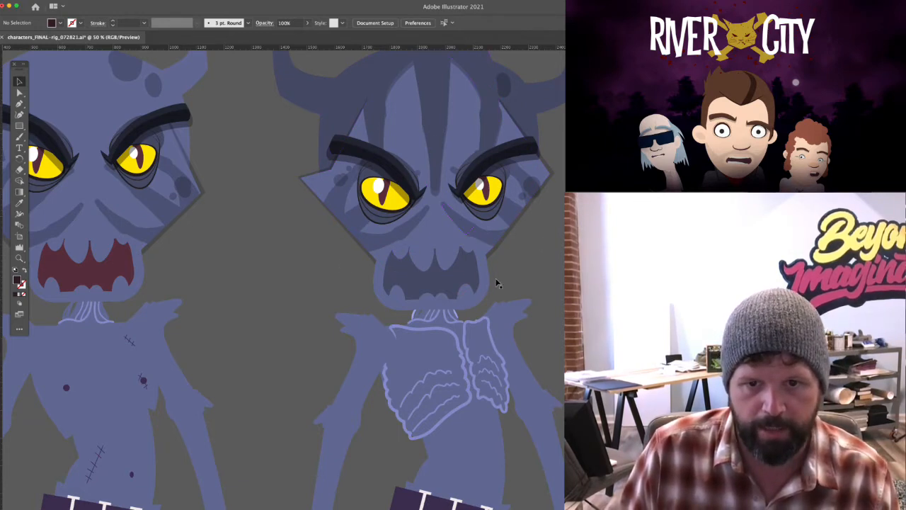
left_click_drag(546, 275, 129, 302)
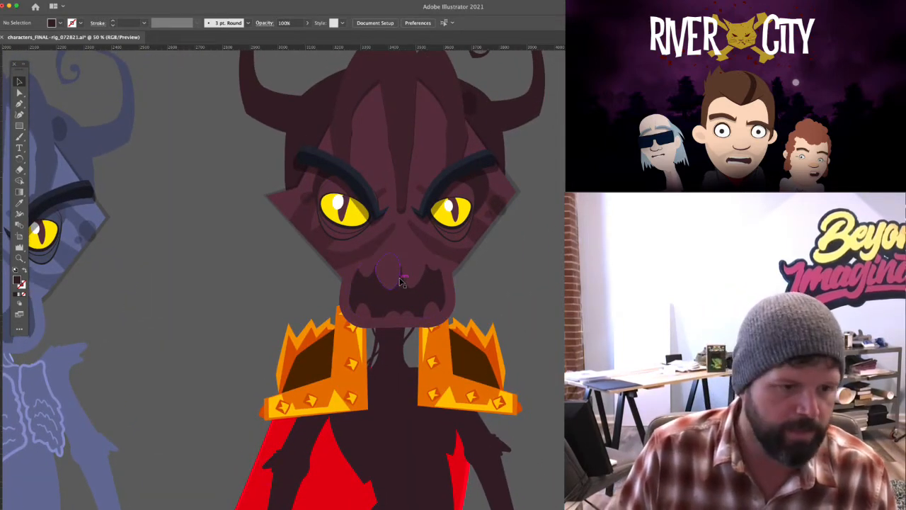
key("super+minus")
key("super+minus")
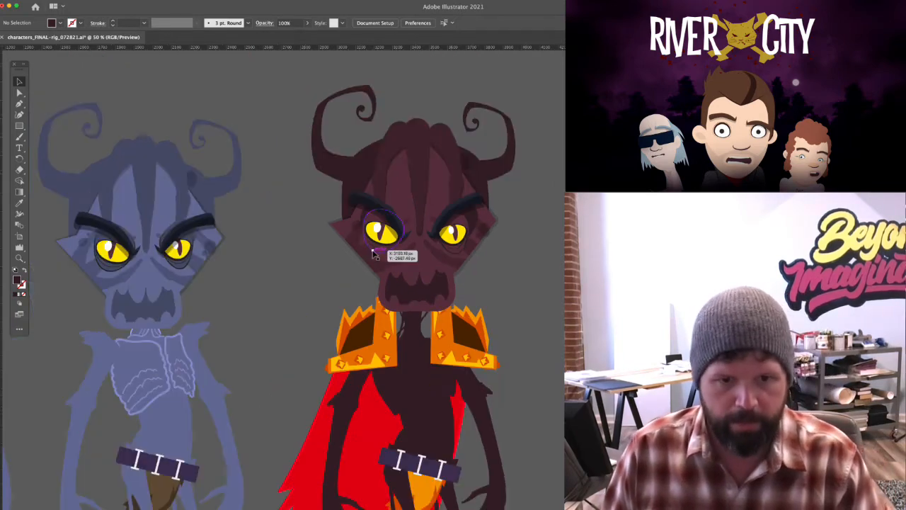
left_click_drag(336, 275, 421, 234)
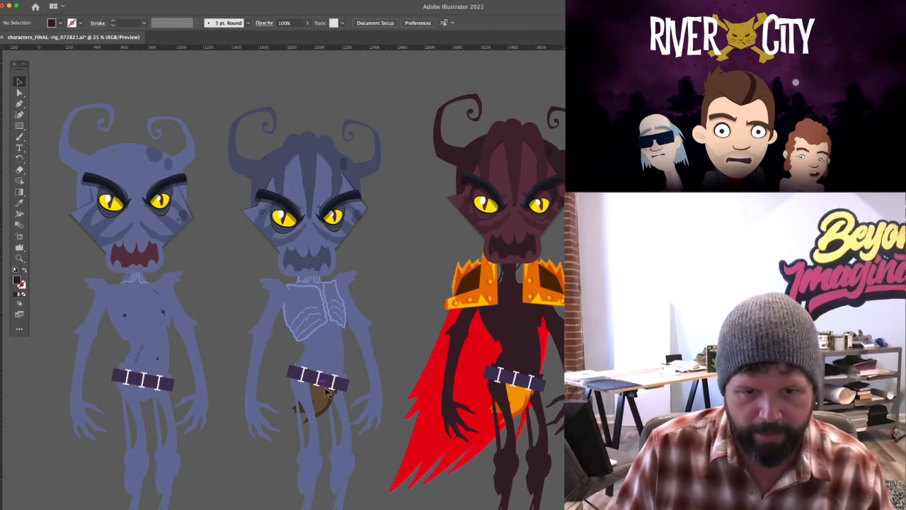
scroll(429, 276, "down", 2)
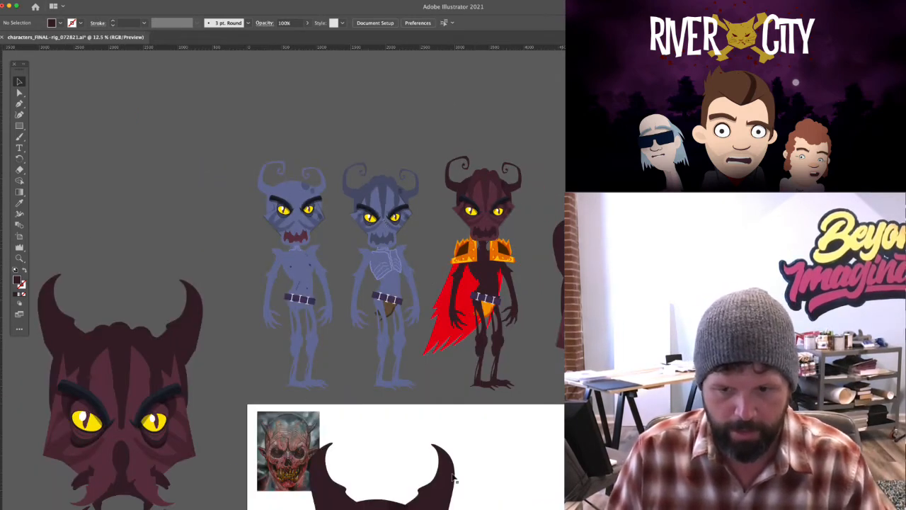
Examine the dark photo of the horned demon among the reference images beside the artboard
scroll(307, 402, "right", 5)
scroll(307, 402, "down", 3)
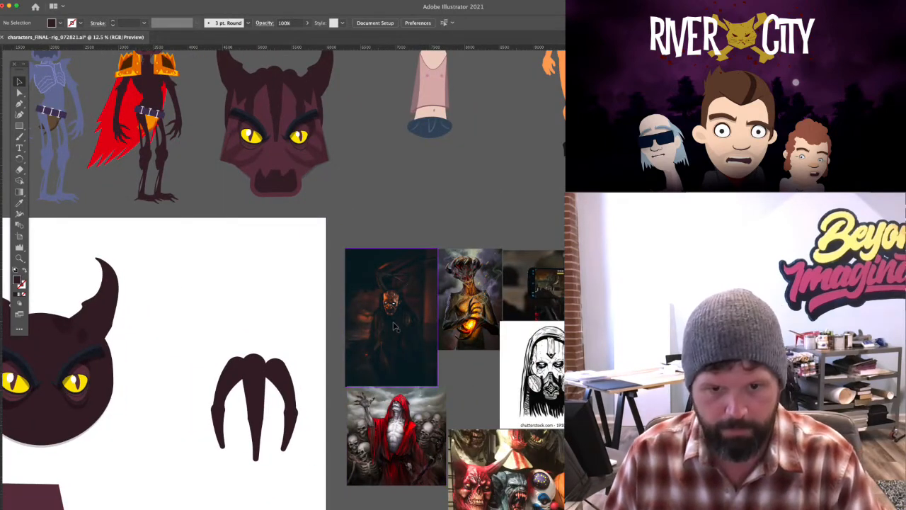
scroll(395, 326, "up", 3)
scroll(382, 305, "right", 2)
scroll(382, 305, "down", 1)
left_click_drag(375, 295, 319, 252)
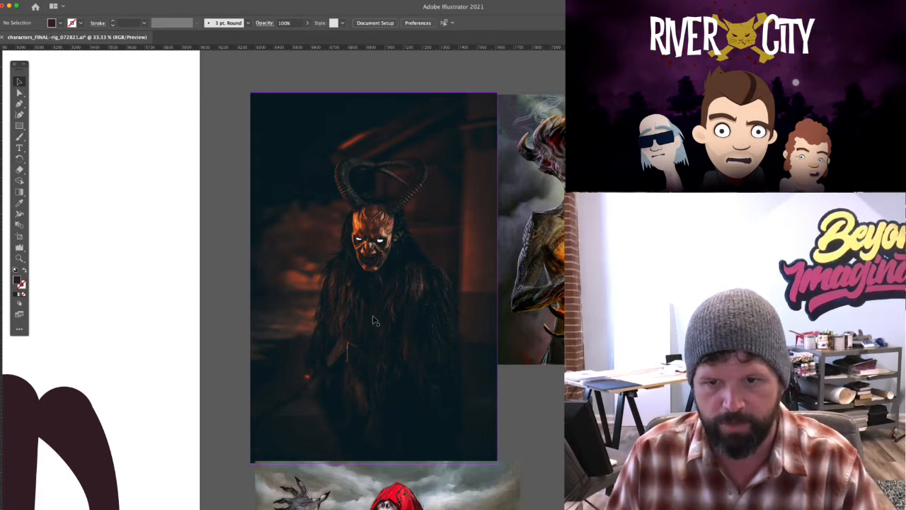
key("super+minus")
key("super+minus")
key("super+minus")
left_click_drag(287, 210, 347, 353)
Compare the second blue demon's ribcage with the caped demon's shoulder armour, arms, belt and legs
left_click(342, 135)
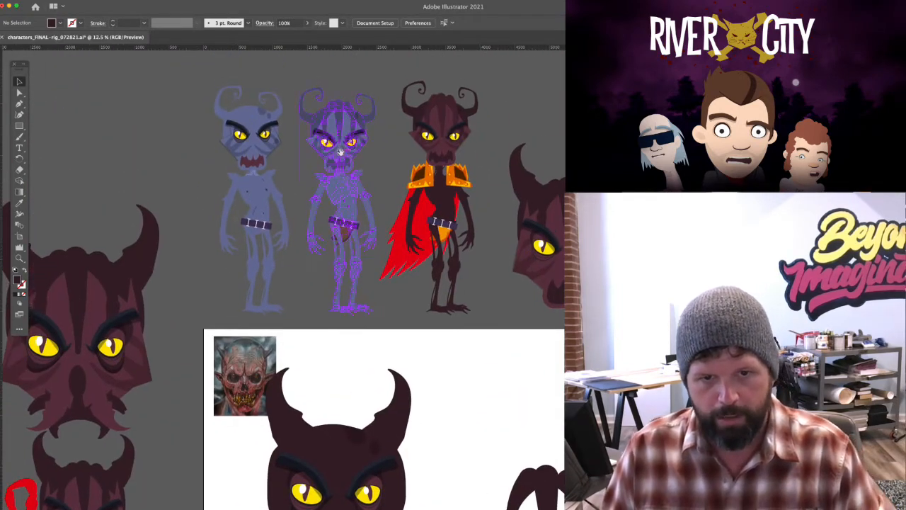
key("super+equal")
key("super+equal")
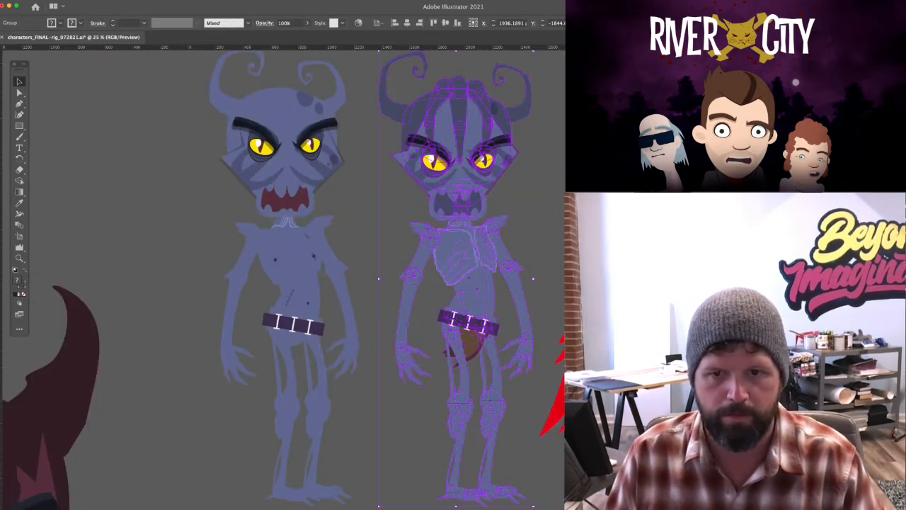
left_click(555, 185)
left_click_drag(556, 188, 418, 247)
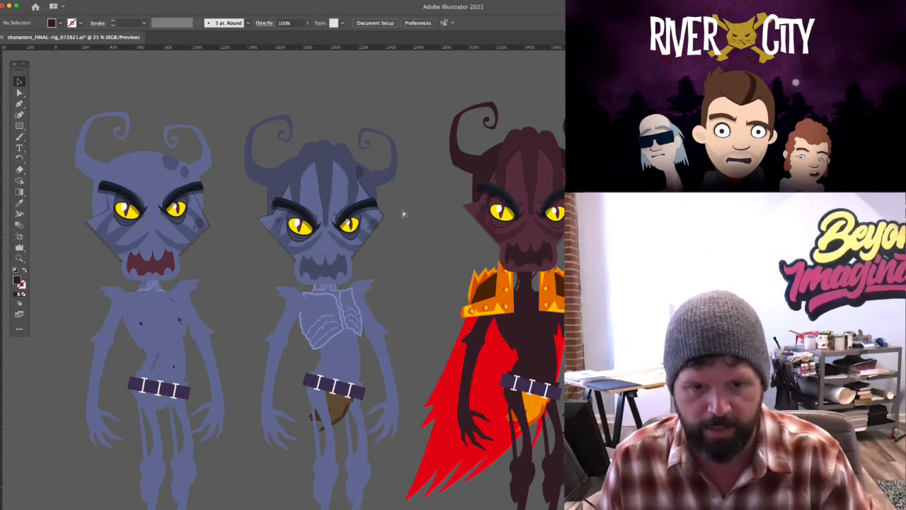
key("super+equal")
key("super+equal")
key("super+equal")
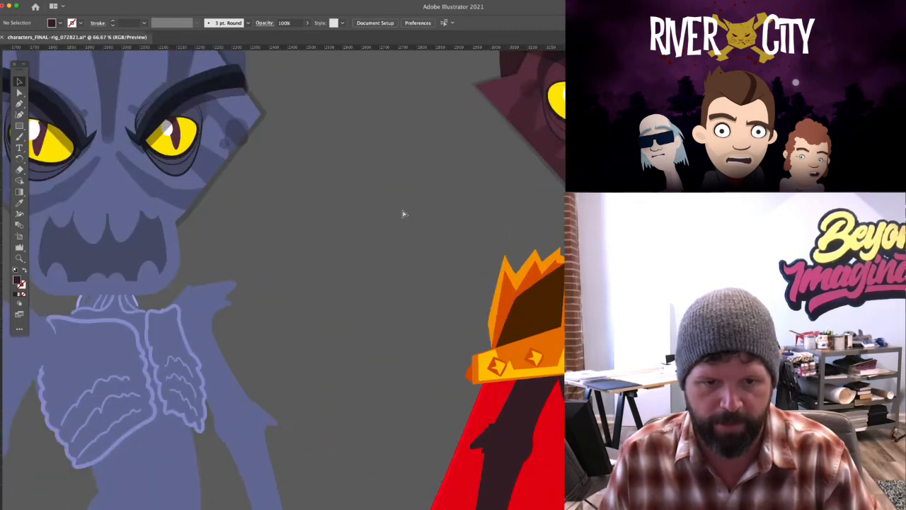
scroll(409, 304, "down", 3)
scroll(457, 186, "left", 3)
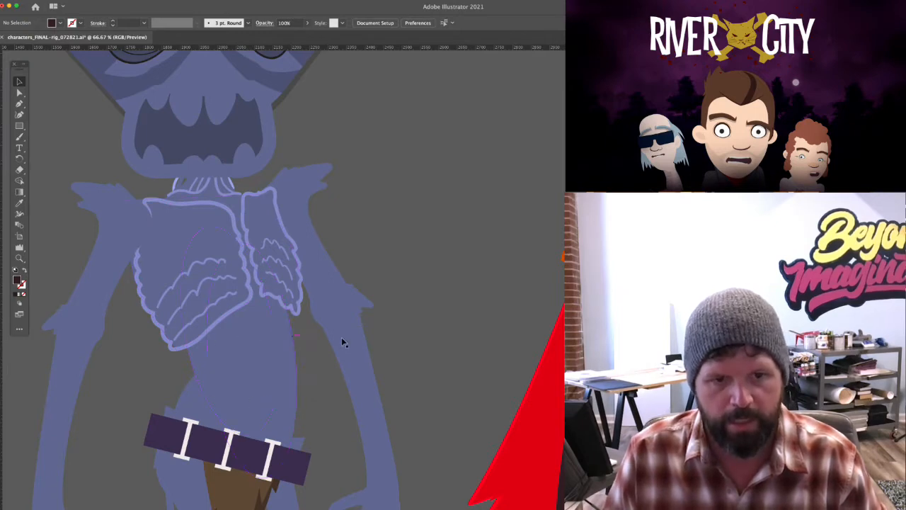
scroll(453, 287, "right", 10)
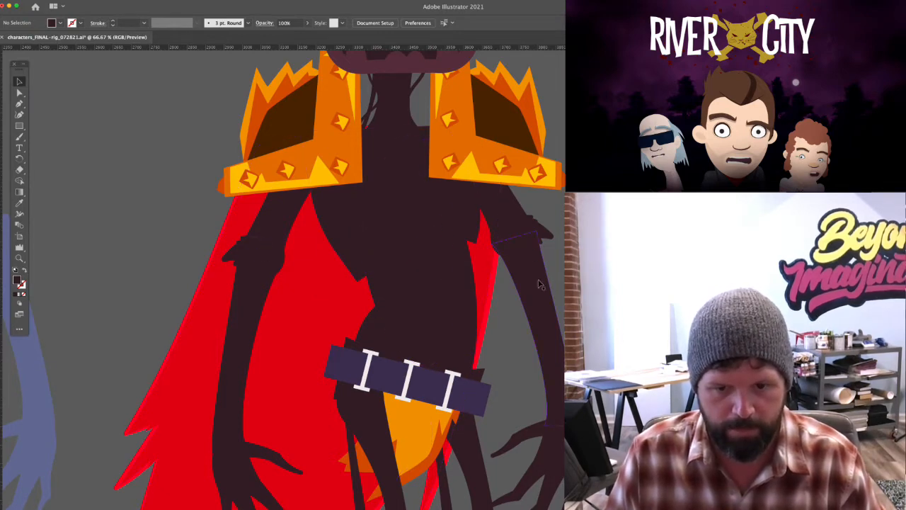
scroll(538, 284, "down", 10)
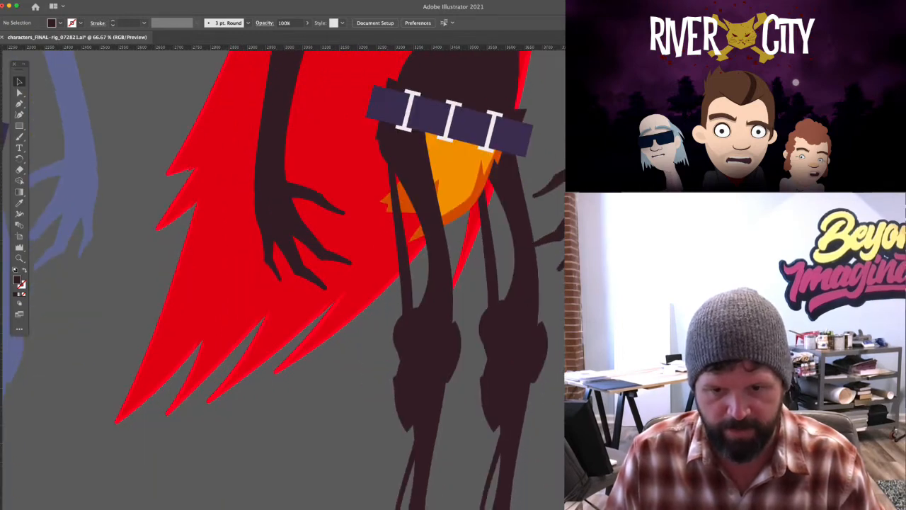
scroll(429, 327, "right", 5)
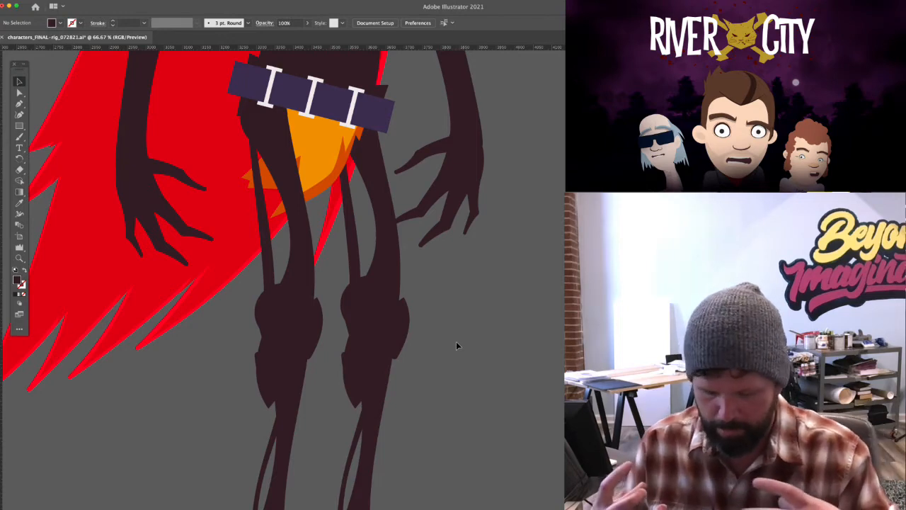
key("super+minus")
key("super+minus")
key("super+minus")
key("super+minus")
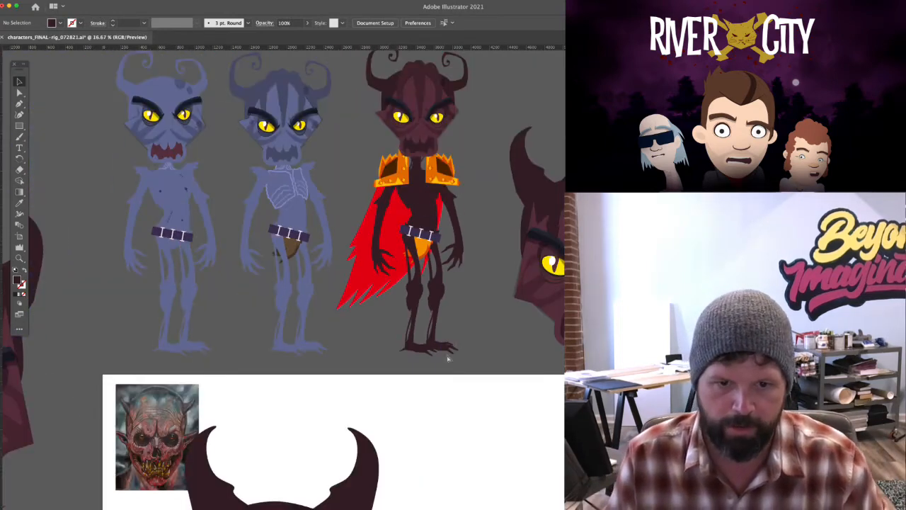
Try the maroon face shape over the skull inside the head group, centred beneath the eyes and eyebrows
left_click_drag(449, 358, 510, 194)
left_click_drag(459, 334, 508, 205)
left_click_drag(535, 349, 544, 317)
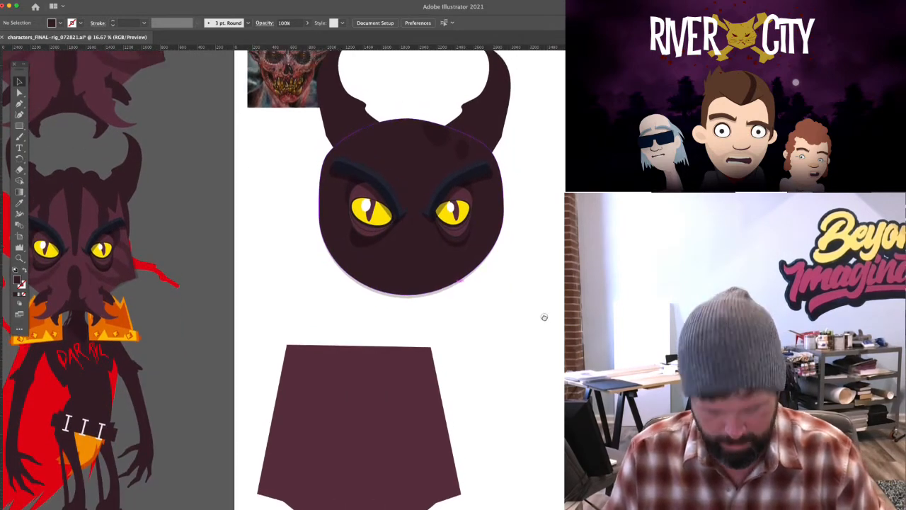
key("super+minus")
left_click_drag(525, 406, 485, 382)
left_click(355, 394)
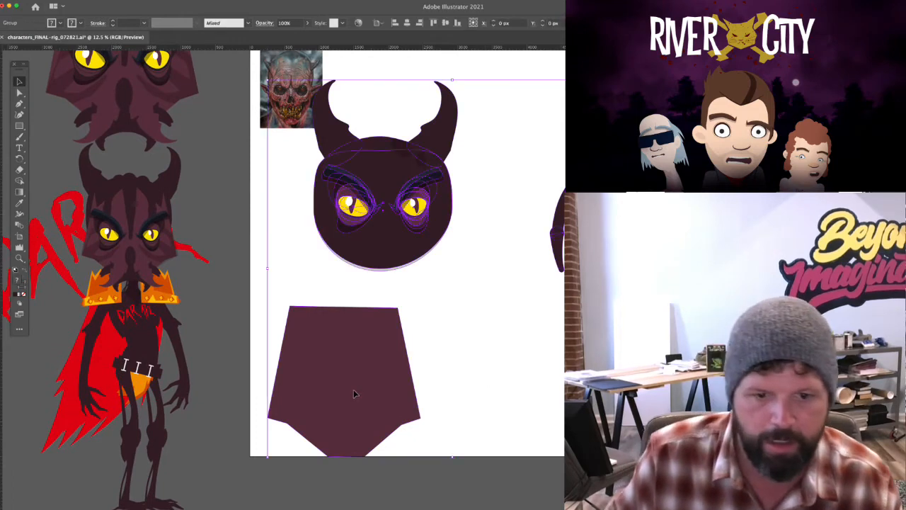
double_click(358, 396)
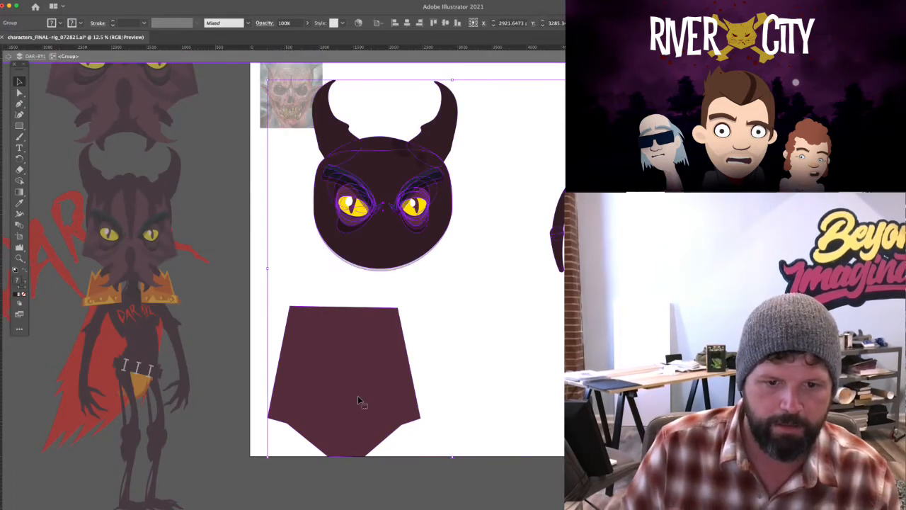
left_click(358, 399)
left_click_drag(358, 400, 391, 276)
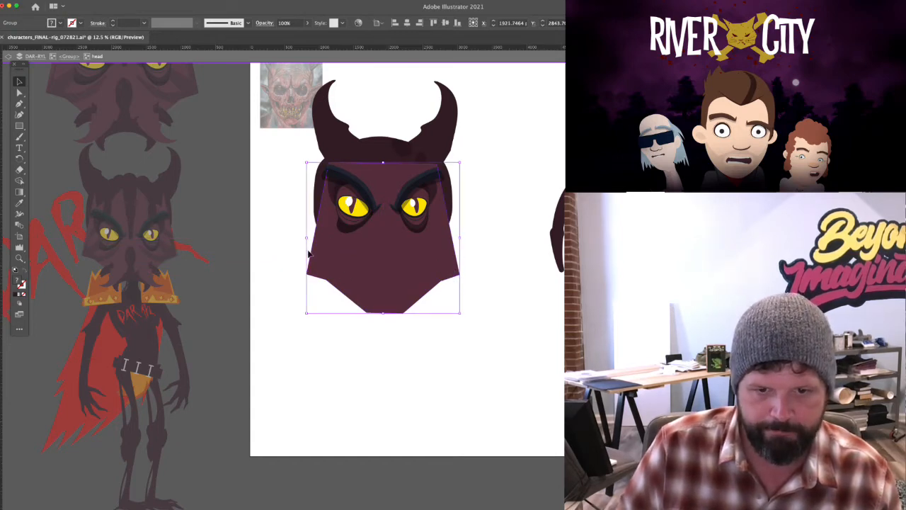
Leave the head group and examine the demon reference painting's face, ears and teeth up close
scroll(503, 323, "up", 3)
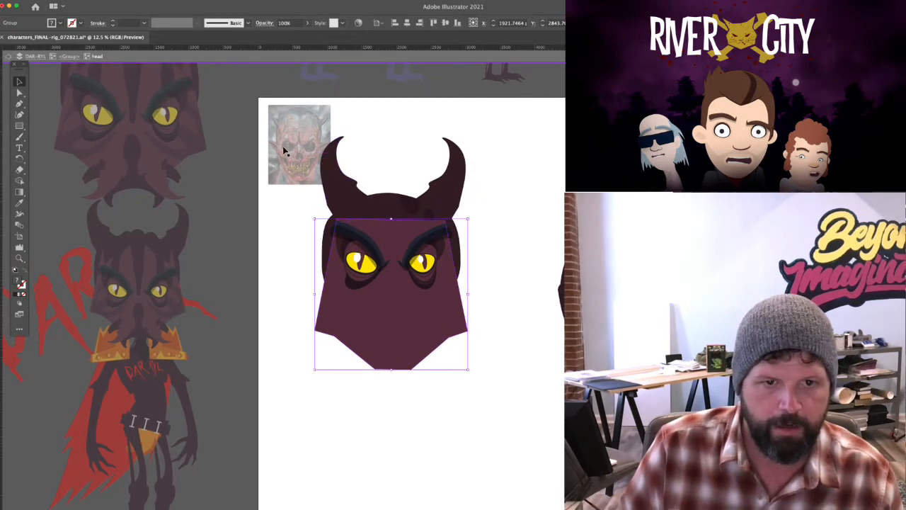
double_click(280, 228)
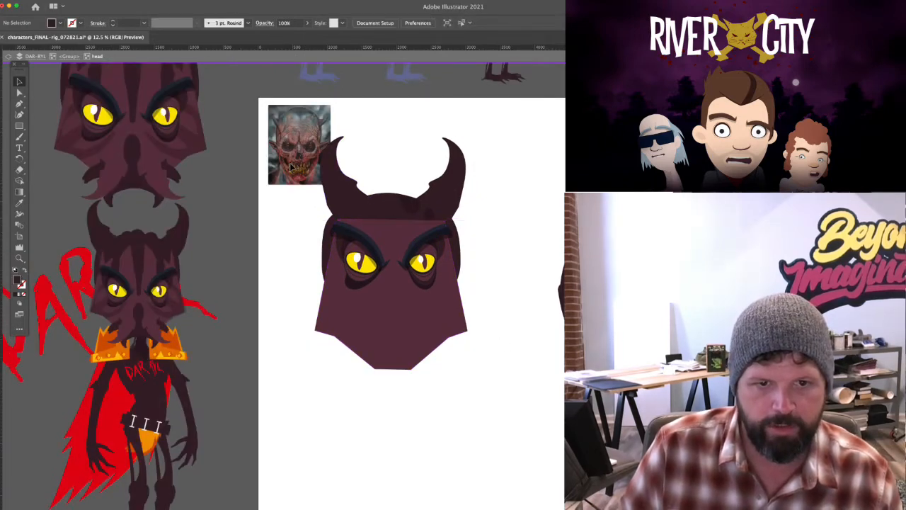
left_click(298, 155)
key("ctrl+equal")
key("ctrl+equal")
key("ctrl+equal")
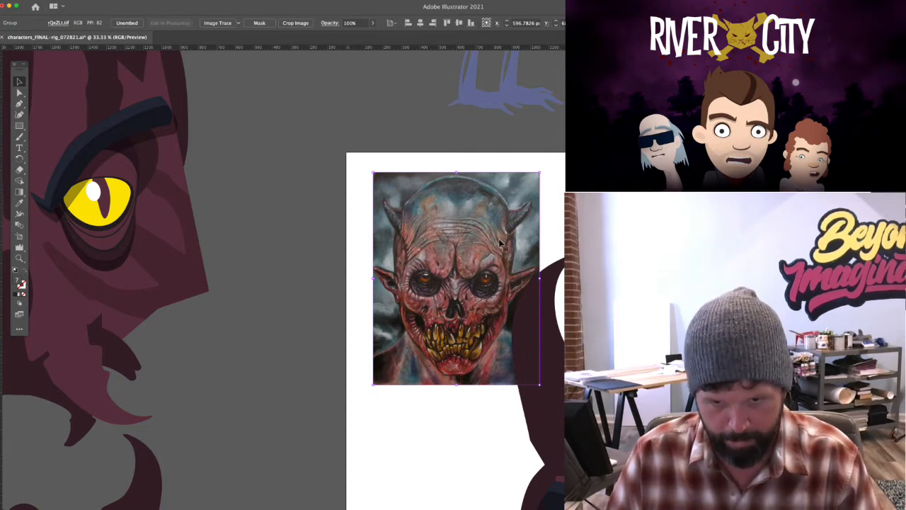
key("super+minus")
key("super+minus")
key("super+minus")
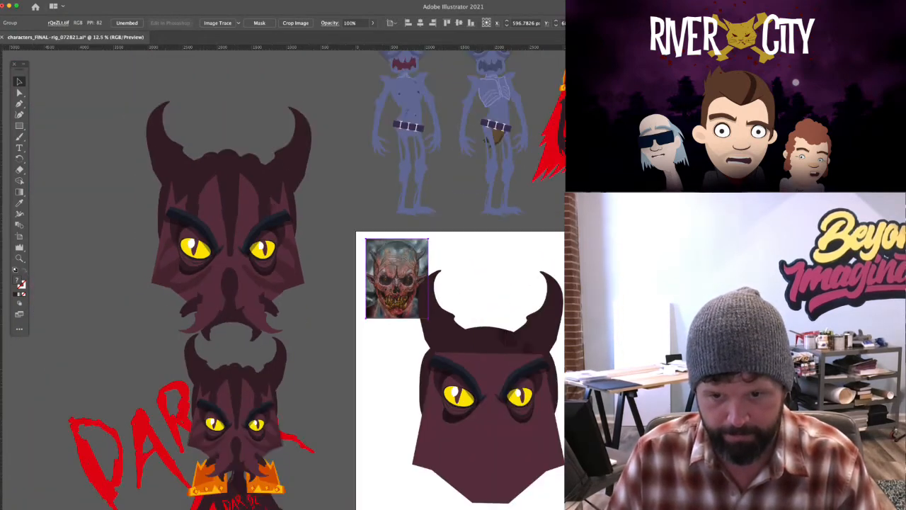
Move the maroon face shape inside the head group off the skull, well out to its lower right
scroll(560, 248, "down", 3)
left_click(534, 380)
double_click(478, 333)
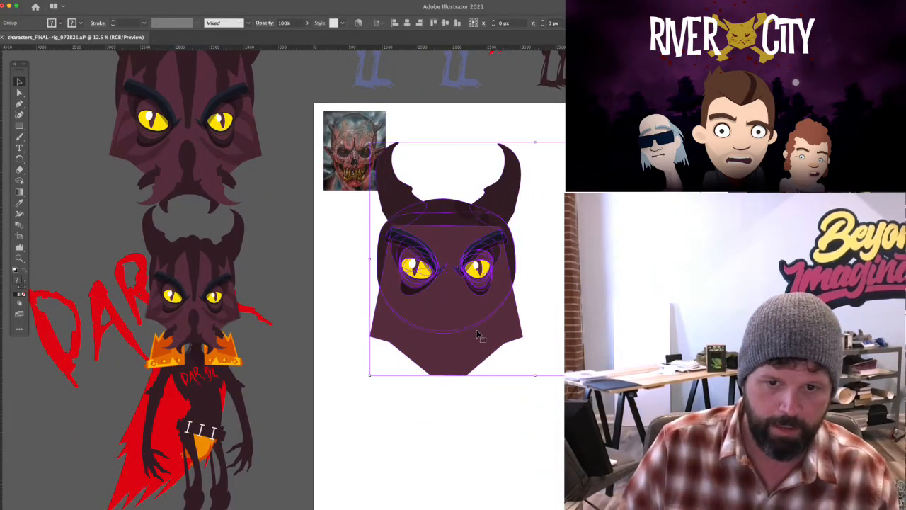
left_click(475, 329)
double_click(474, 328)
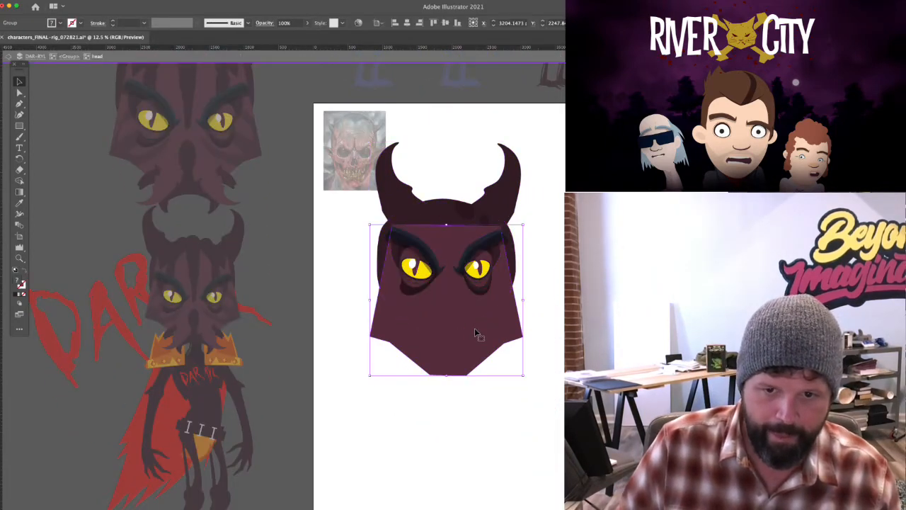
left_click_drag(466, 320, 613, 445)
left_click(518, 343)
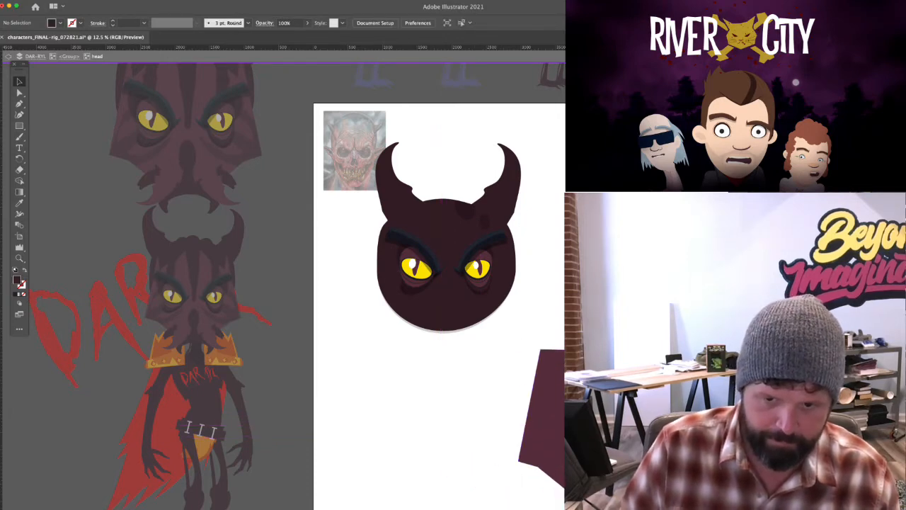
left_click(543, 396)
left_click_drag(670, 400, 722, 400)
left_click(511, 392)
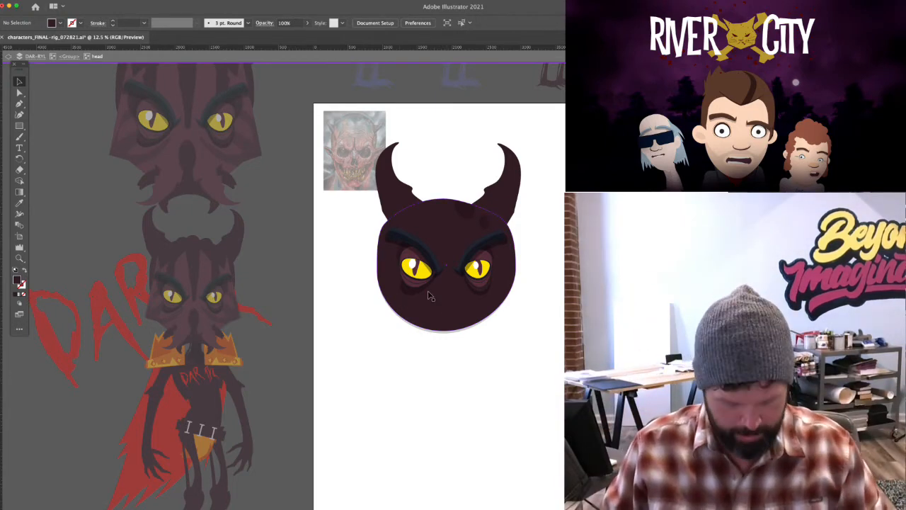
Draw a closed angular face shape with pointed cheeks and a tapered jaw over the skull, filled with the earlier face shape's maroon
key("p")
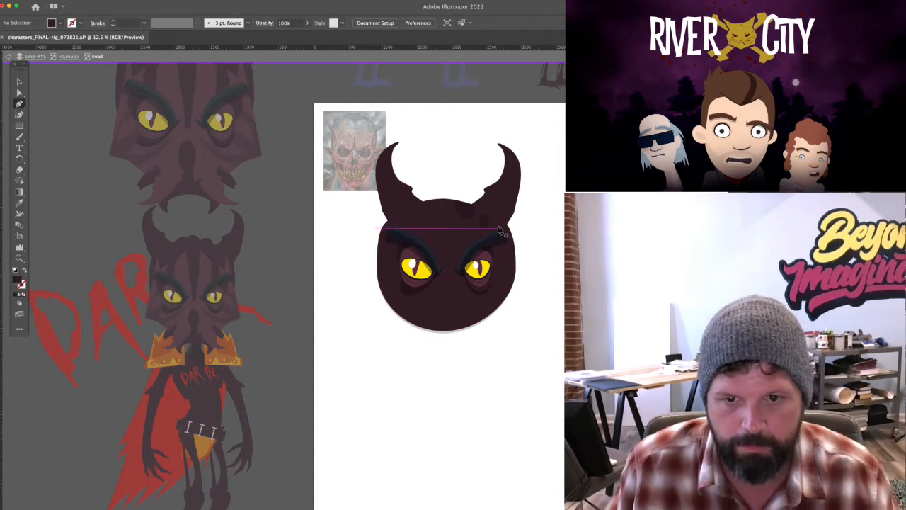
left_click(498, 227)
left_click(538, 284)
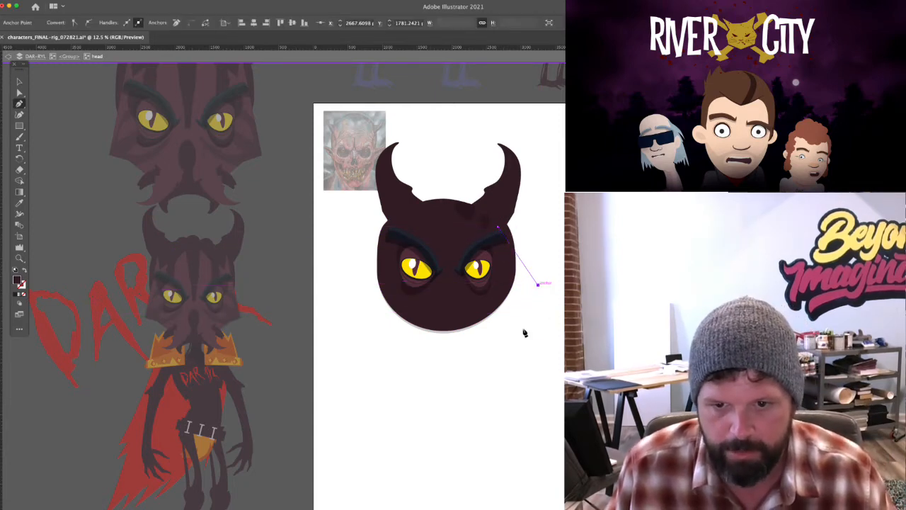
left_click(521, 315)
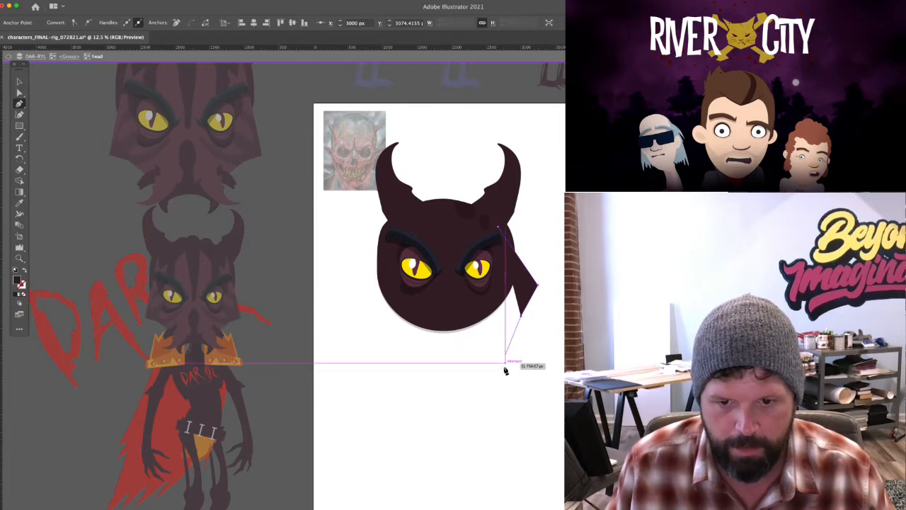
left_click(506, 372)
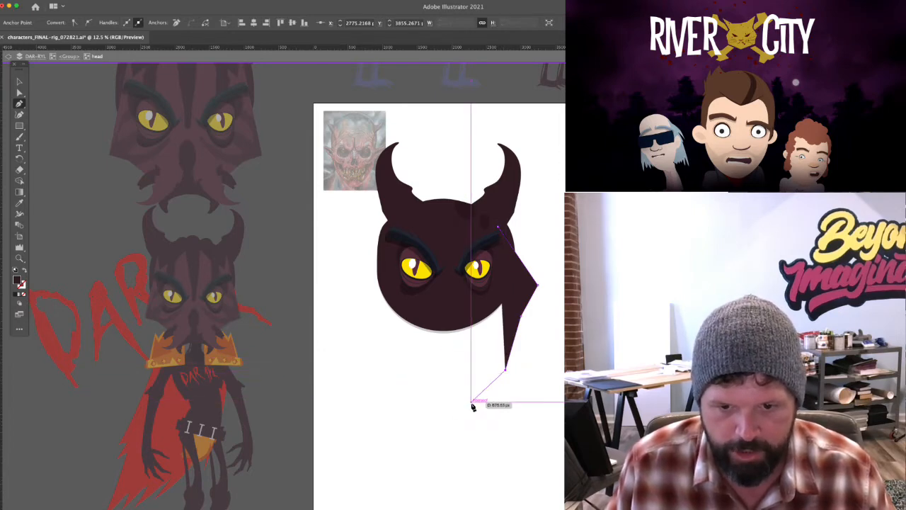
left_click(473, 403)
left_click(423, 401)
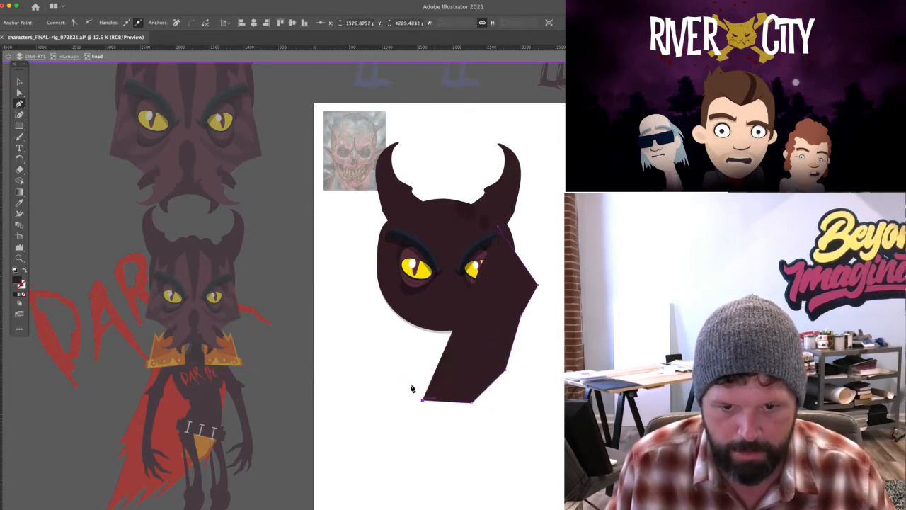
left_click(391, 366)
left_click(385, 312)
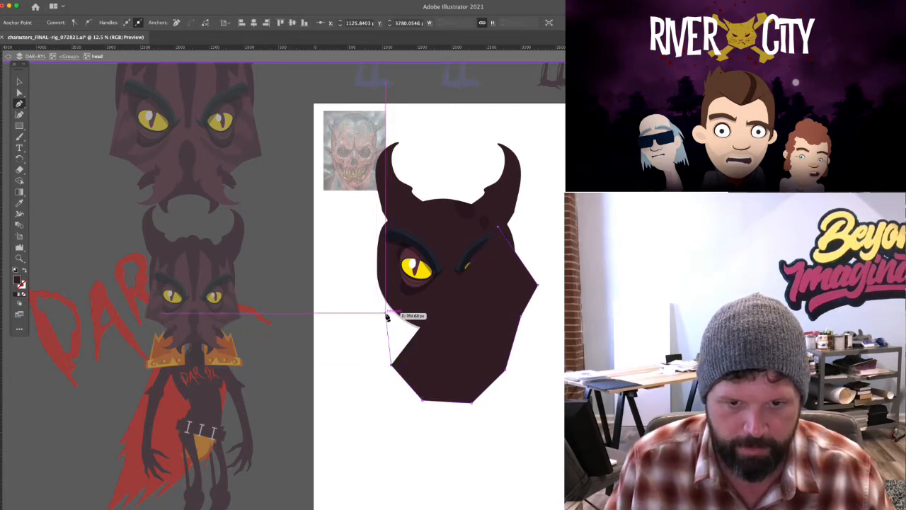
left_click(344, 277)
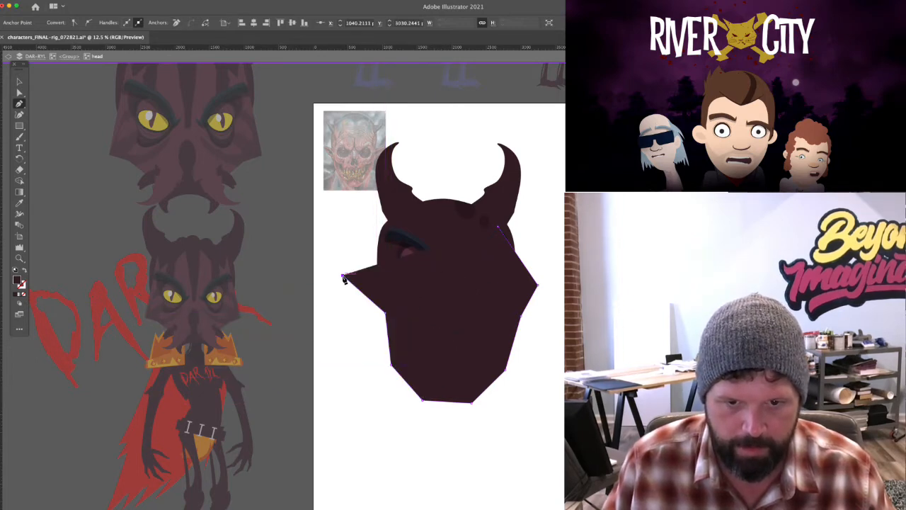
left_click(405, 220)
left_click(500, 226)
key("v")
key("i")
left_click(551, 293)
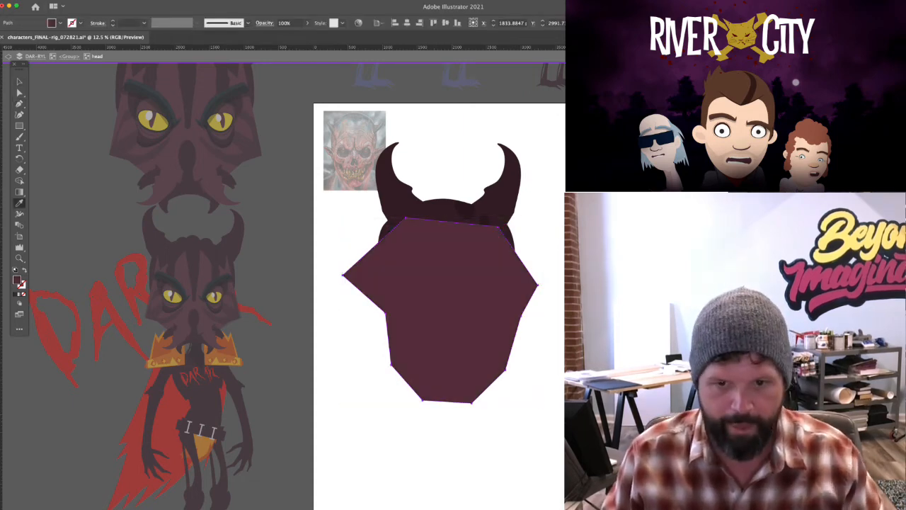
Try to move the earlier maroon face shape closer to the new face
key("v")
left_click(562, 332)
left_click_drag(635, 397, 555, 386)
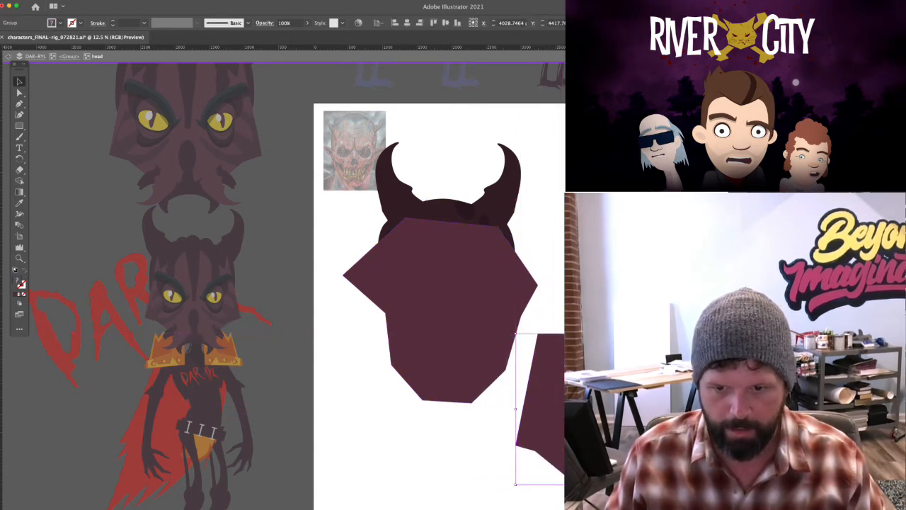
key("super+z")
Restack the new maroon face shape directly in front of the skull, beneath the eyes and eyebrows
left_click(451, 336)
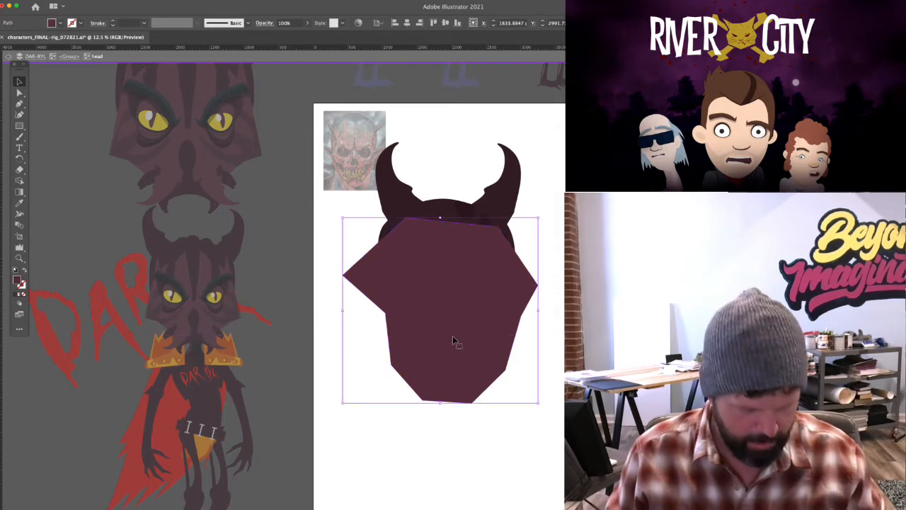
key("super+x")
key("super+f")
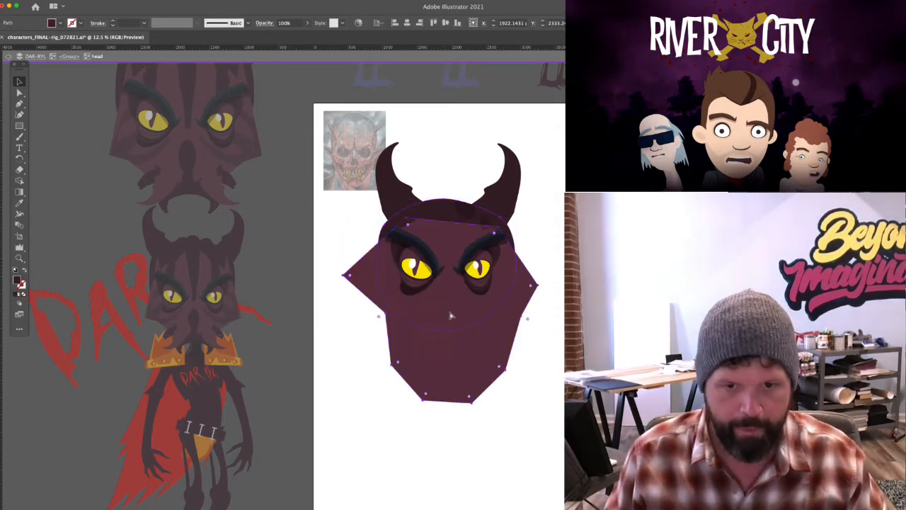
left_click(519, 357)
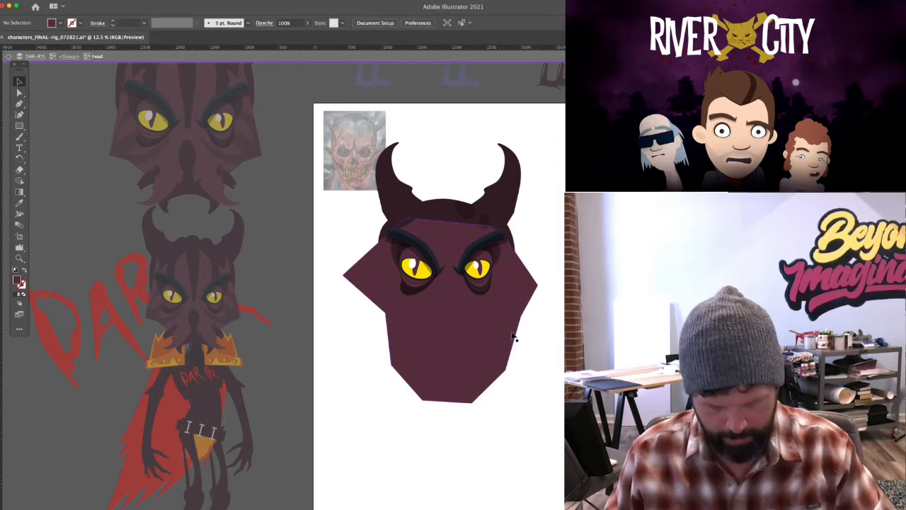
Reshape the sides of the face by raising and pulling in the cheek points and the corners where the jaw begins
key("super+=")
left_click_drag(572, 338, 532, 365)
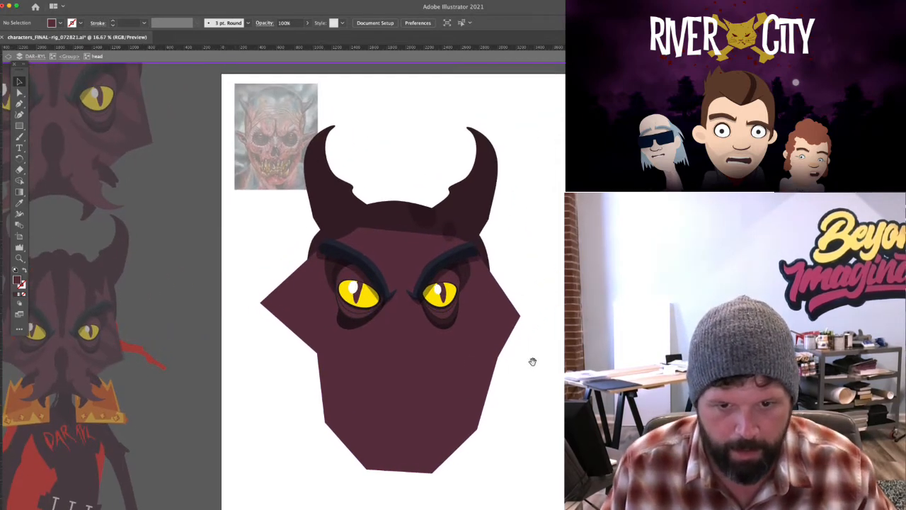
key("super+=")
left_click_drag(556, 441, 557, 409)
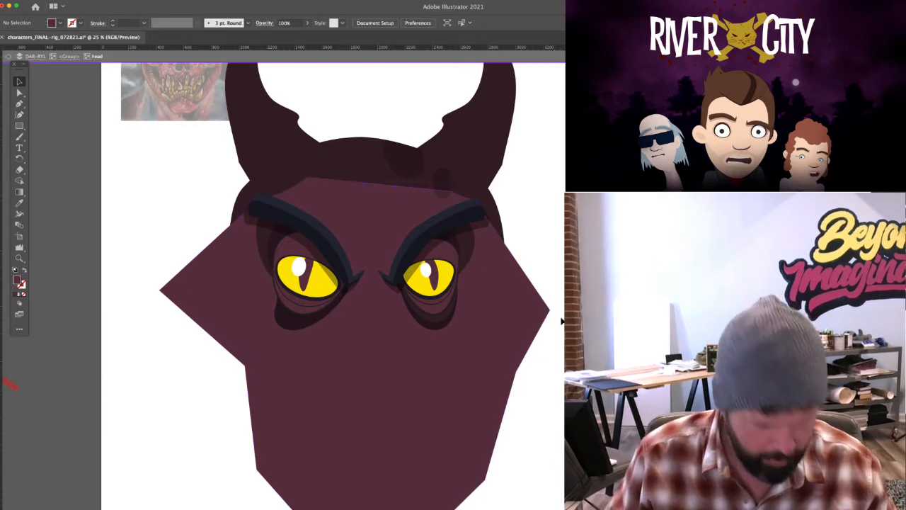
key("a")
left_click_drag(551, 314, 540, 283)
left_click_drag(516, 372, 486, 359)
mouse_move(247, 371)
left_mouse_down()
mouse_move(253, 354)
mouse_move(245, 356)
left_mouse_up()
left_click_drag(159, 290, 209, 252)
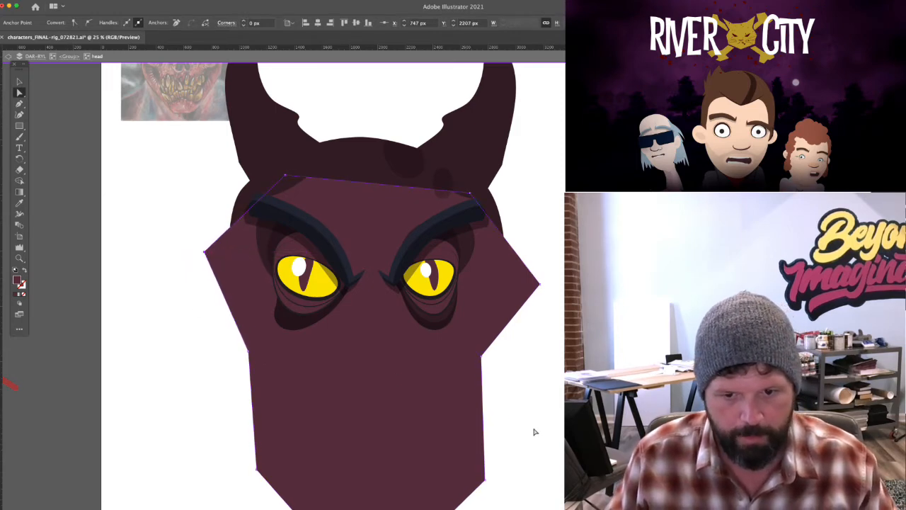
Shorten the lower face by moving both jaw corners up and the two chin points up and closer together
left_click_drag(536, 430, 515, 380)
left_click_drag(466, 431, 457, 368)
left_click_drag(401, 501, 378, 423)
left_click_drag(303, 493, 350, 423)
left_click_drag(345, 417, 342, 418)
left_click_drag(239, 423, 233, 364)
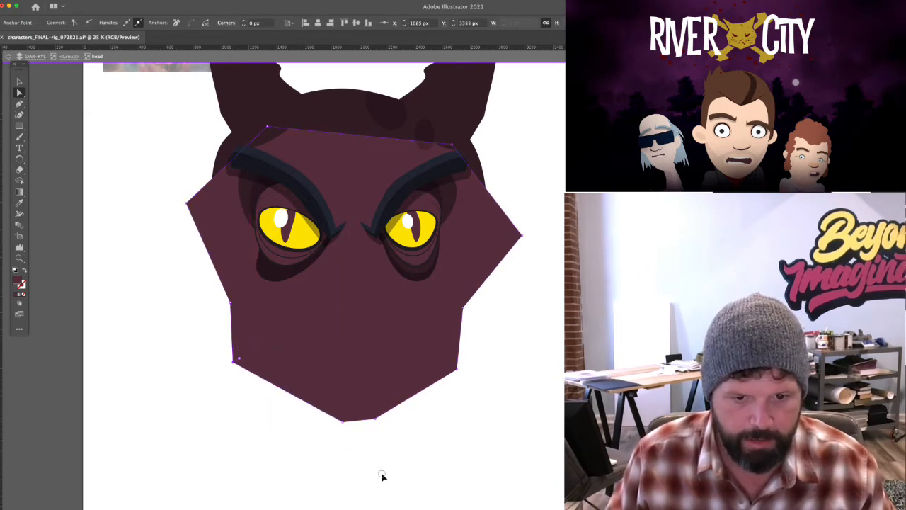
left_click(380, 477)
left_click_drag(344, 423, 318, 421)
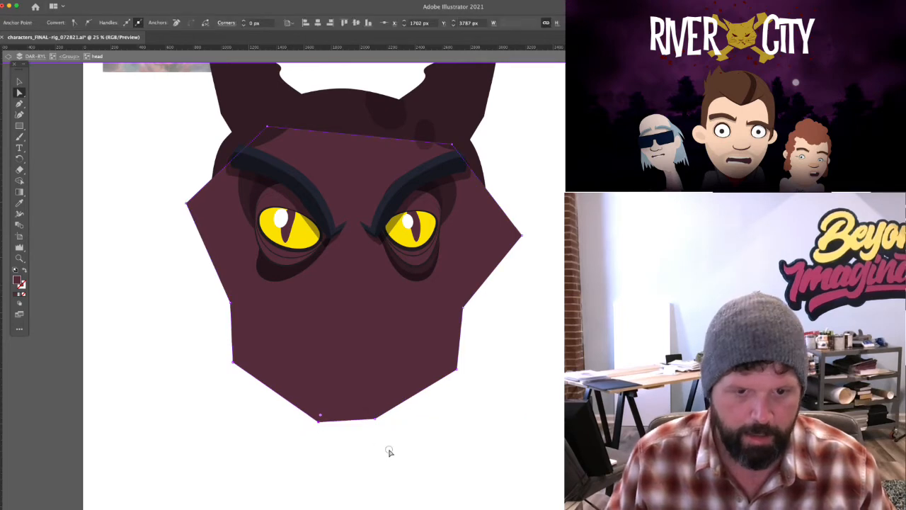
Raise the two forehead corners of the face shape and move them inward between the horns
left_click(522, 235)
left_click_drag(407, 145, 439, 199)
left_click_drag(306, 217, 337, 199)
key("super+shift+a")
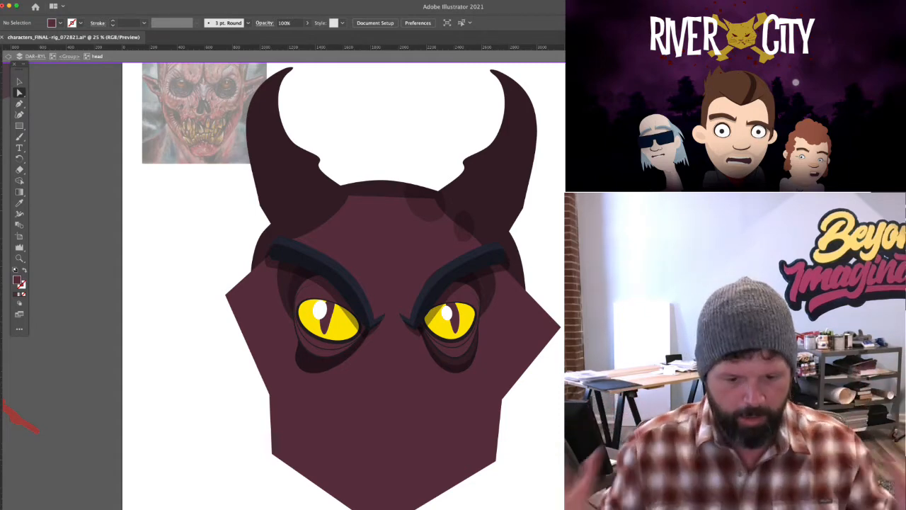
Pull both cheek points in closer to the skull and leave the head group
left_click_drag(560, 327, 542, 289)
left_click_drag(227, 296, 237, 320)
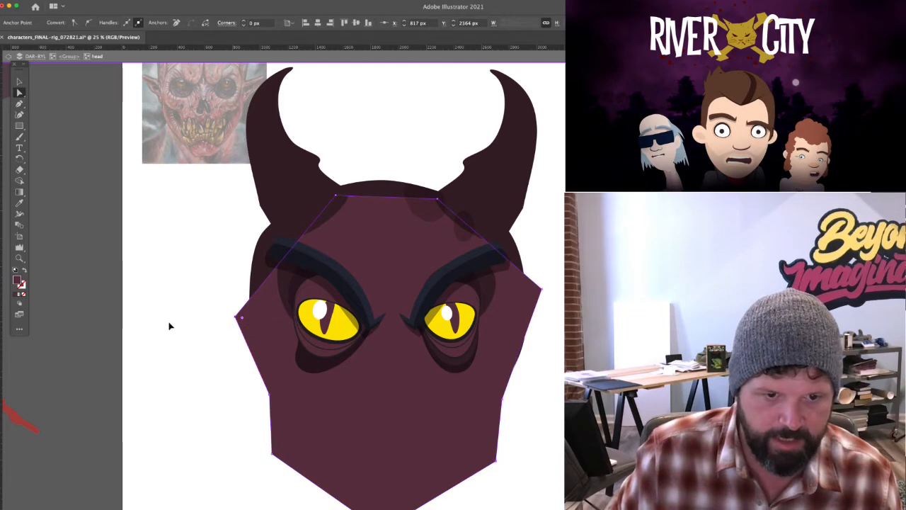
left_click(223, 354)
scroll(404, 415, "down", 3)
scroll(406, 403, "left", 1)
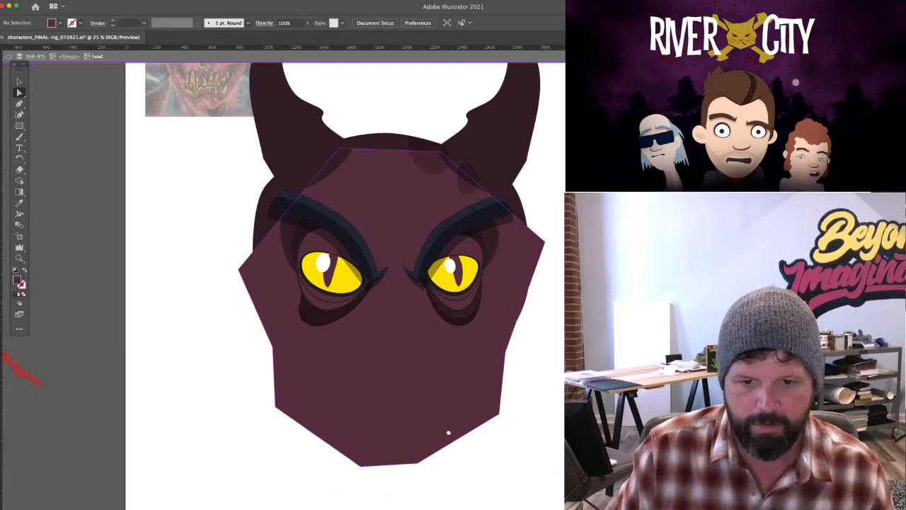
key("super+minus")
key("super+minus")
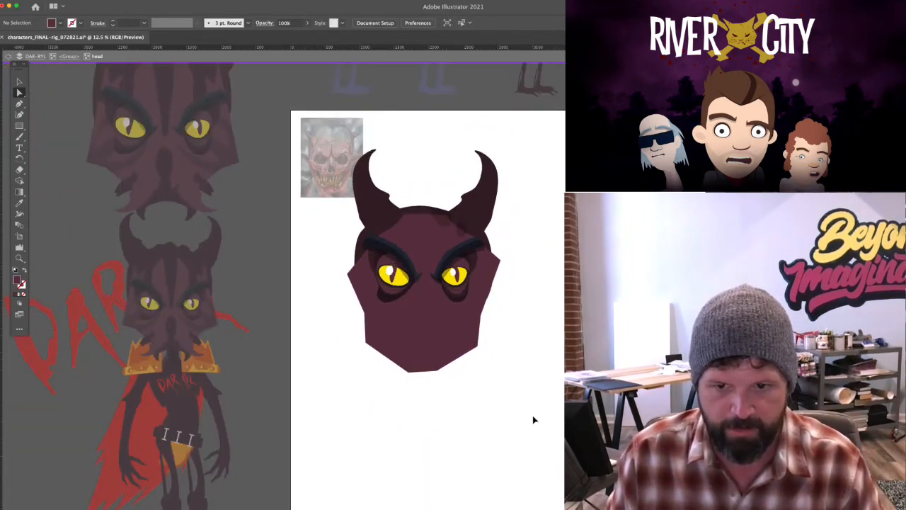
left_click_drag(542, 344, 514, 441)
key("v")
key("Escape")
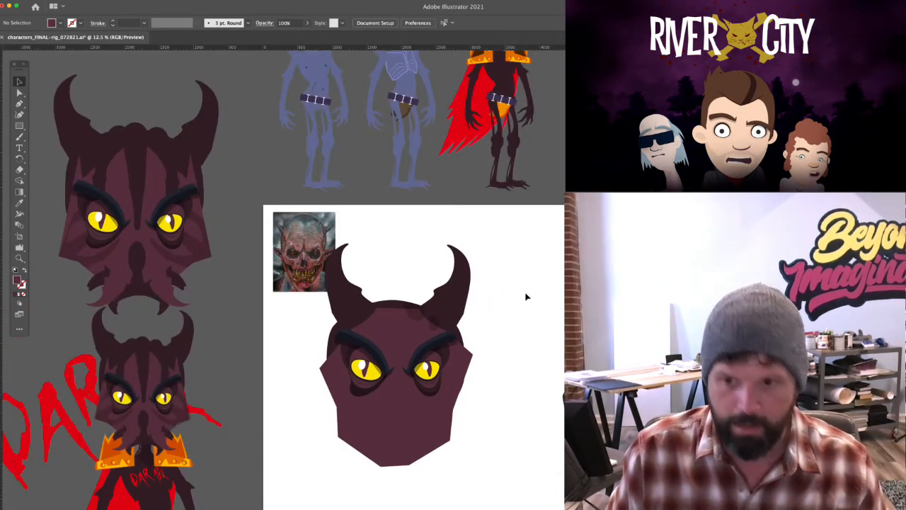
key("ctrl+Up")
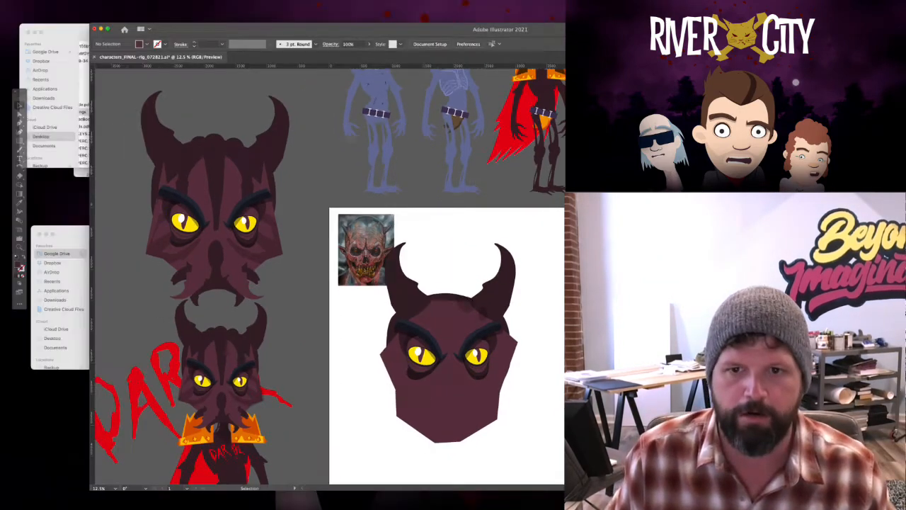
key("ctrl+Up")
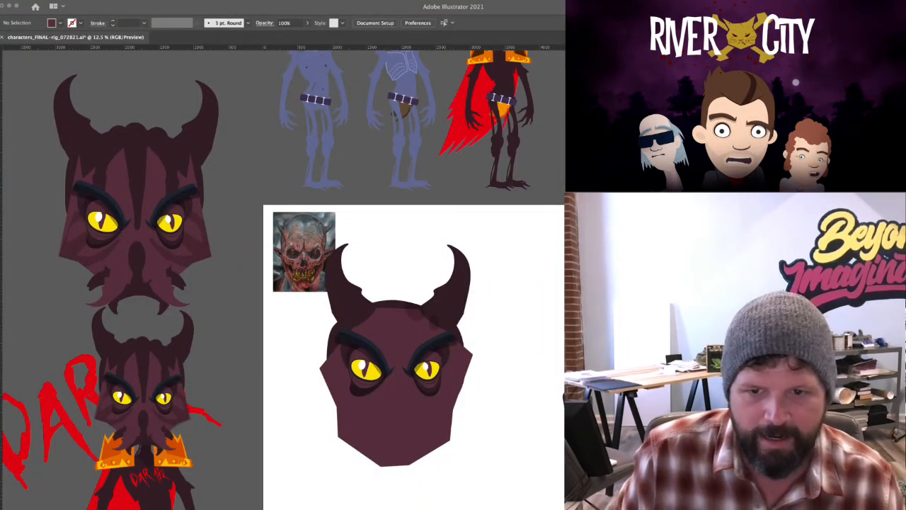
left_click(564, 235)
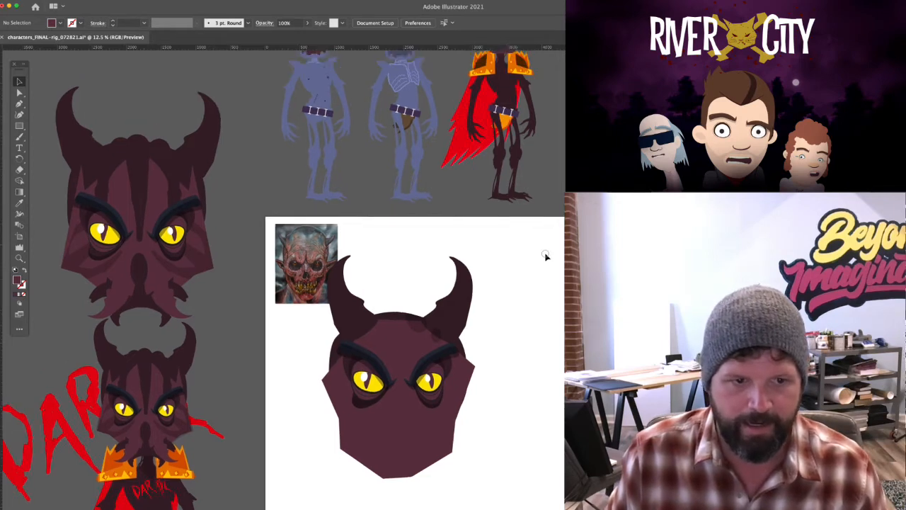
Compare the large maroon heads with the faces and mouths of the blue and caped demon variants
scroll(552, 318, "left", 5)
left_click_drag(507, 271, 511, 235)
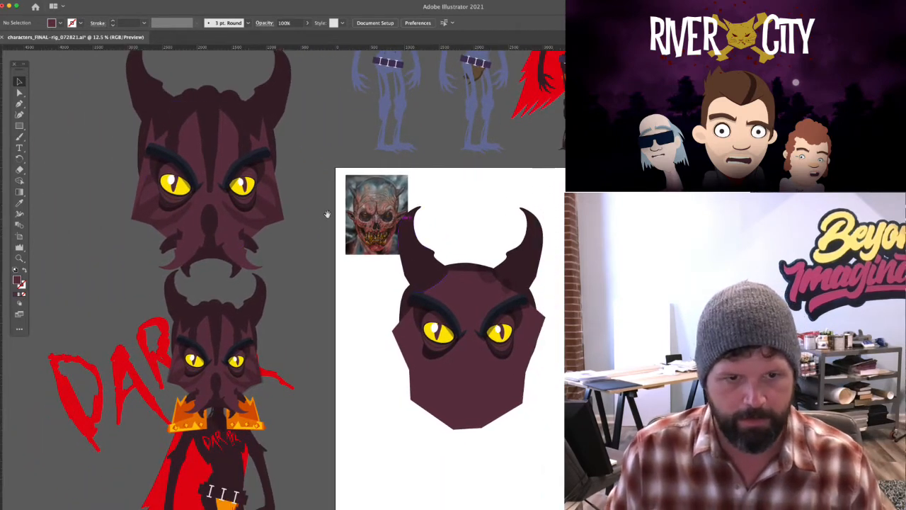
left_click(219, 227)
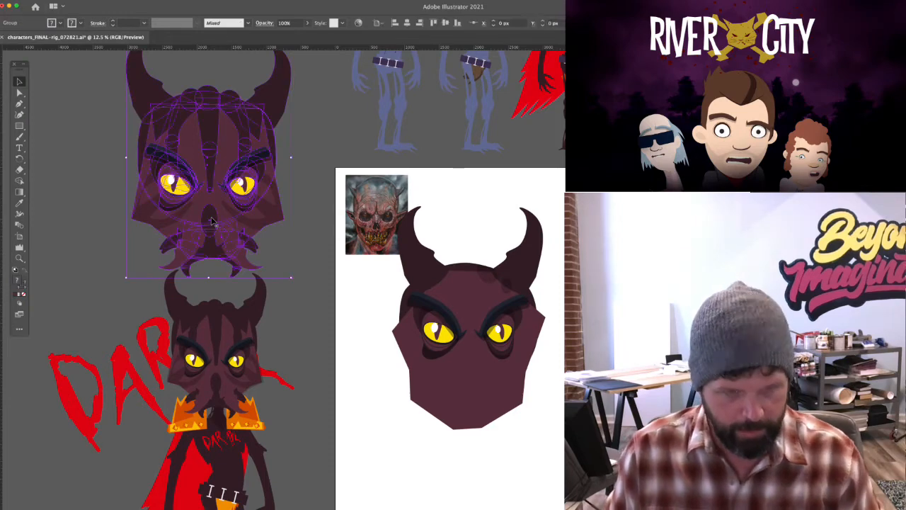
key("super+equal")
left_click(423, 286)
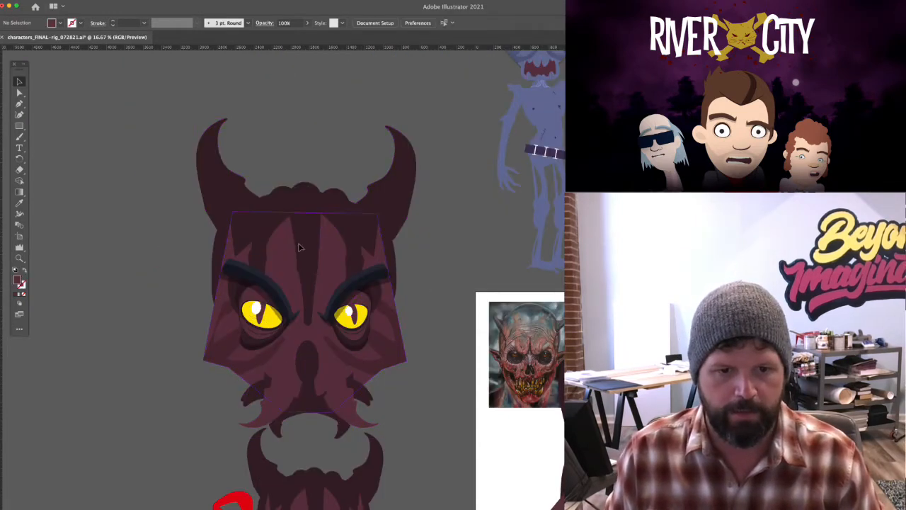
scroll(364, 277, "right", 10)
scroll(364, 277, "up", 3)
scroll(323, 314, "right", 6)
scroll(323, 314, "up", 3)
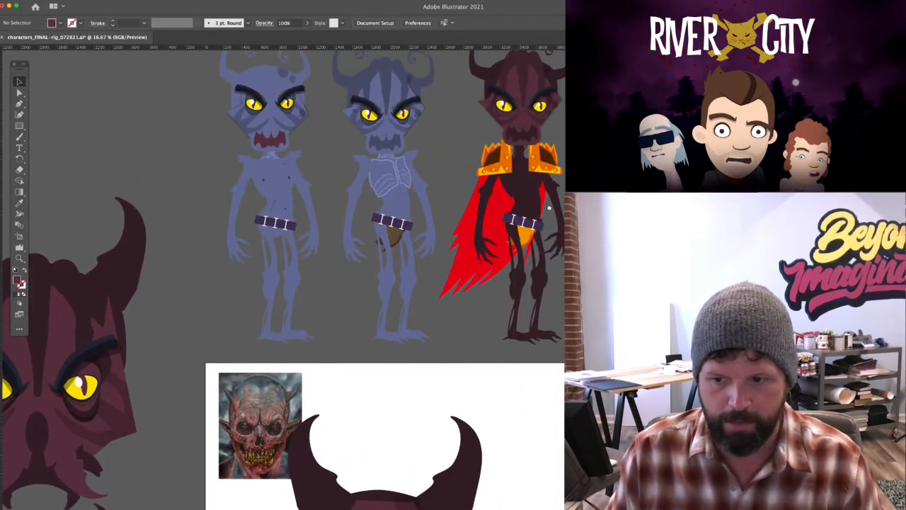
scroll(323, 315, "right", 3)
scroll(323, 315, "down", 1)
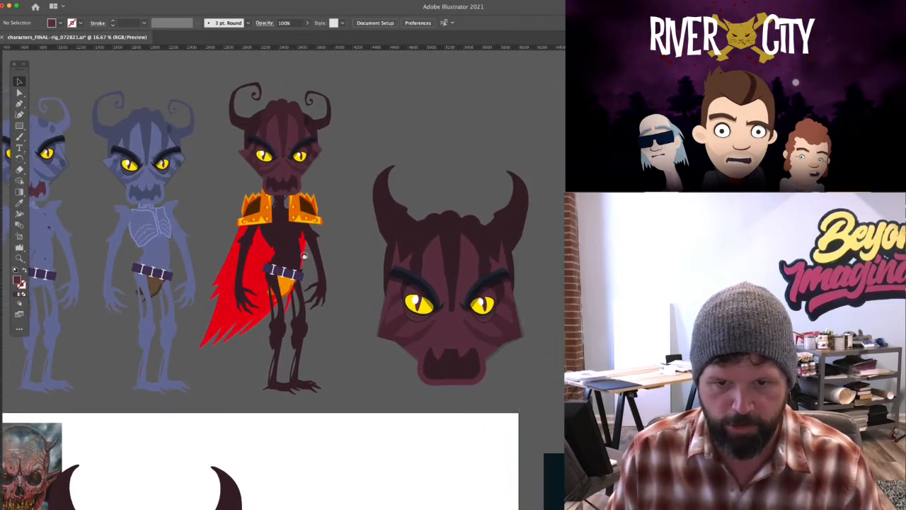
scroll(284, 234, "left", 5)
scroll(283, 233, "down", 3)
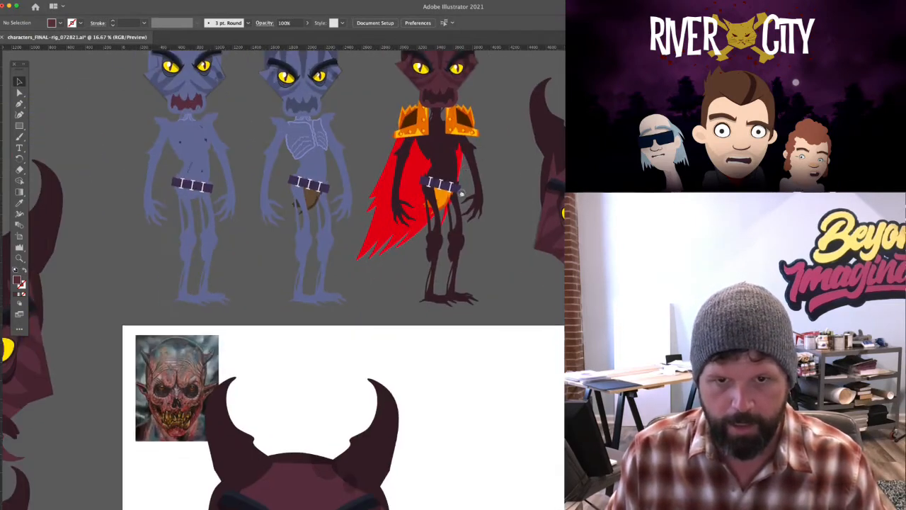
scroll(283, 233, "up", 3)
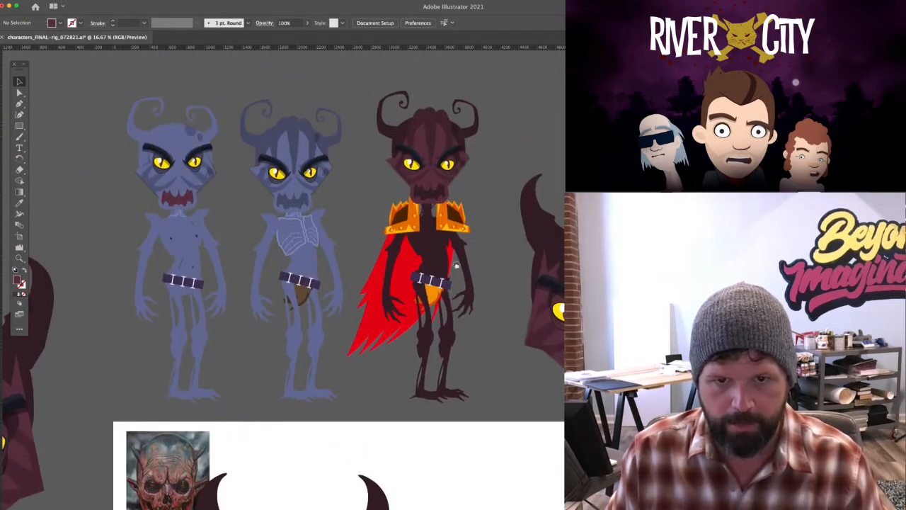
Inspect the mouth group inside the caped demon's head and leave the group
double_click(436, 208)
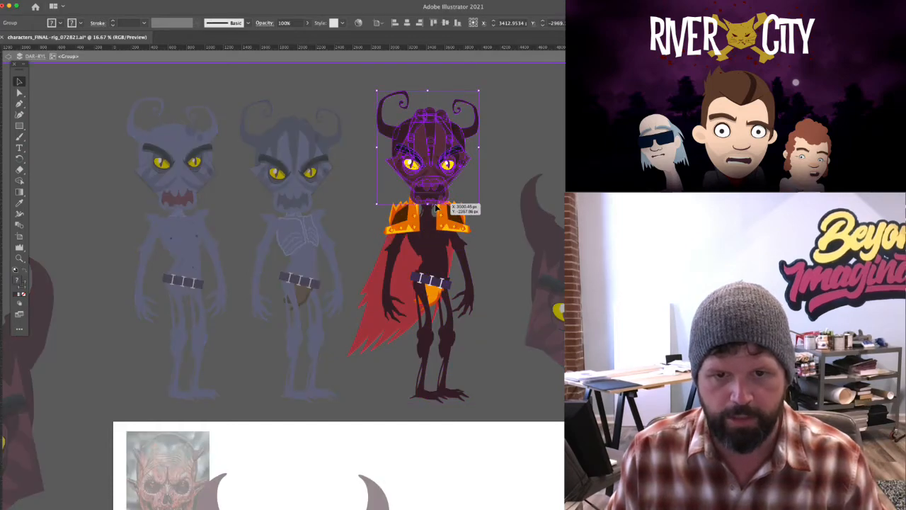
double_click(435, 200)
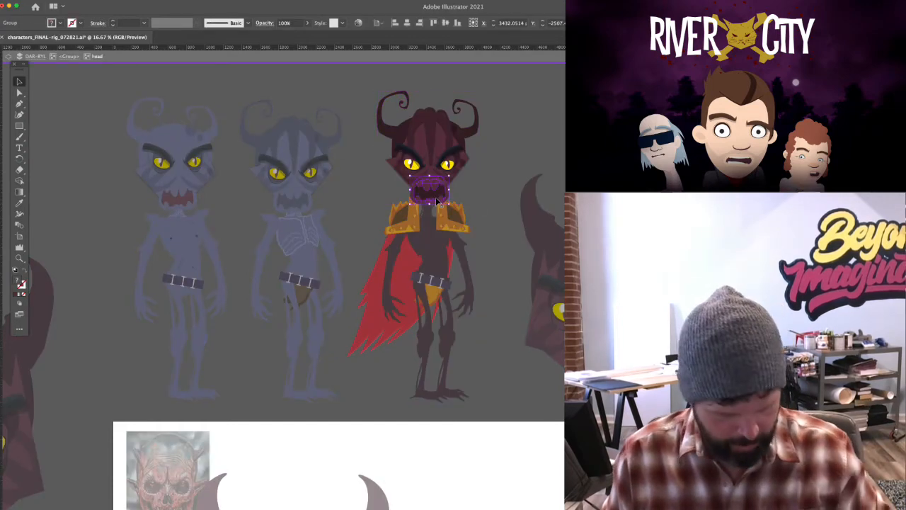
double_click(539, 202)
left_click_drag(514, 194, 531, 160)
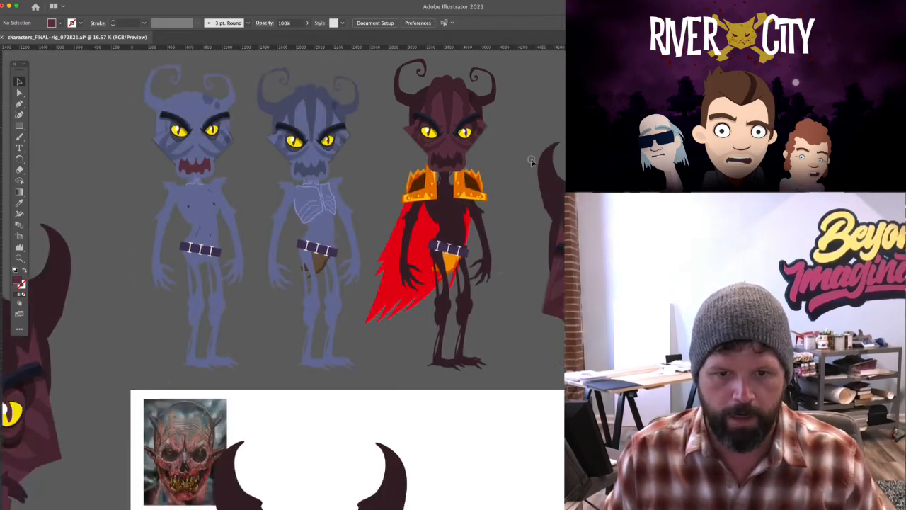
Paste the copied fanged mouth into the new head's group, enlarge it and center it on the lower face
scroll(532, 162, "down", 10)
scroll(532, 162, "left", 3)
left_click(382, 392)
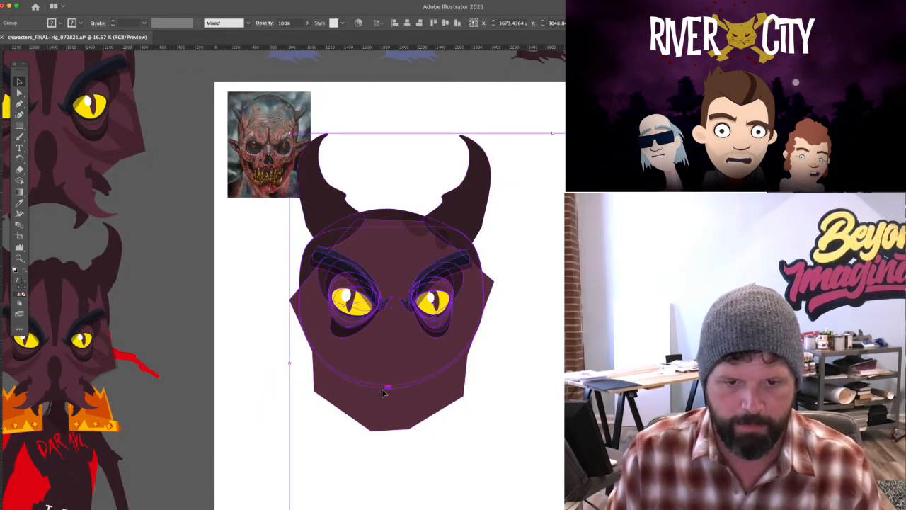
double_click(382, 392)
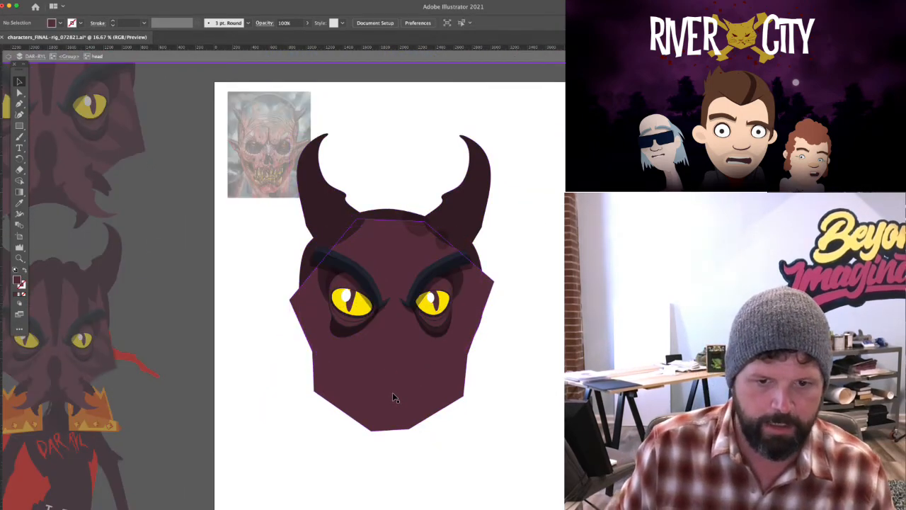
left_click(392, 392)
key("super+v")
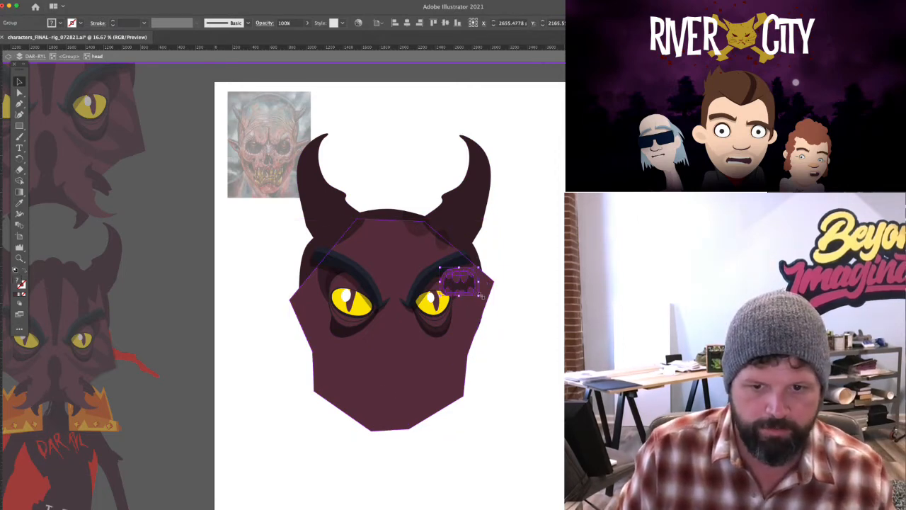
left_click_drag(480, 296, 504, 313)
left_click_drag(460, 280, 394, 372)
left_click(485, 430)
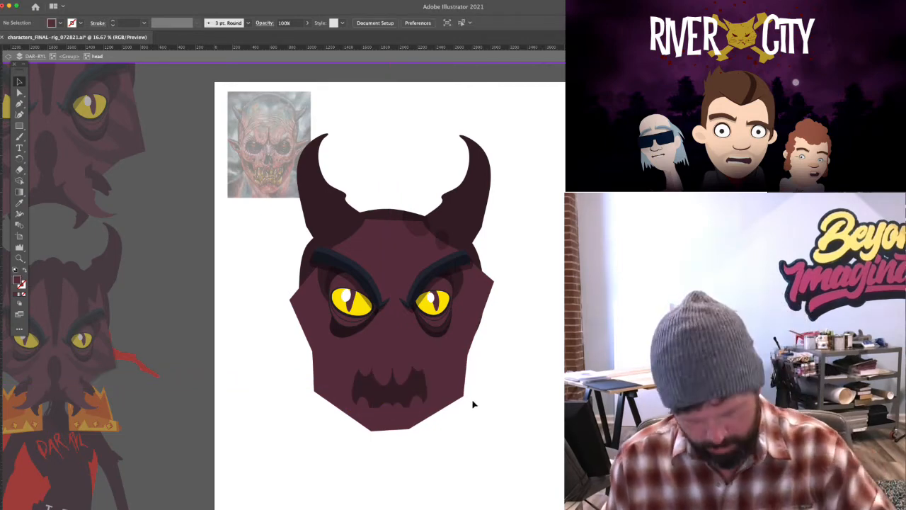
Reshape the face shape's jaw by raising its two jaw corners and pulling up both chin points around the mouth
left_click(421, 381)
key("super+=")
key("super+=")
left_click_drag(557, 387, 500, 458)
key("super+shift+a")
key("a")
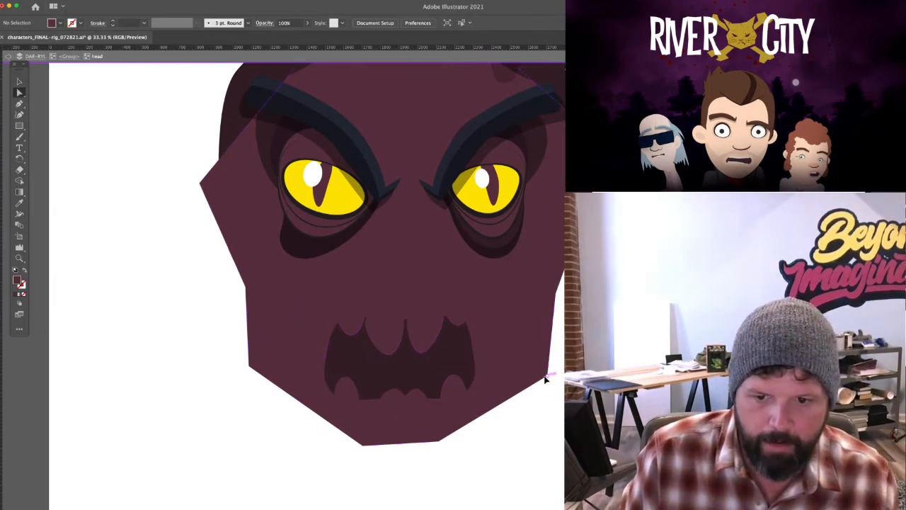
left_click_drag(547, 380, 538, 315)
left_click_drag(438, 444, 460, 422)
left_click_drag(361, 449, 352, 420)
left_click_drag(249, 367, 254, 327)
key("super+minus")
key("v")
left_click(467, 400)
Move the fanged mouth slightly down so it extends past the chin
scroll(467, 400, "right", 2)
scroll(467, 402, "right", 2)
scroll(464, 404, "up", 1)
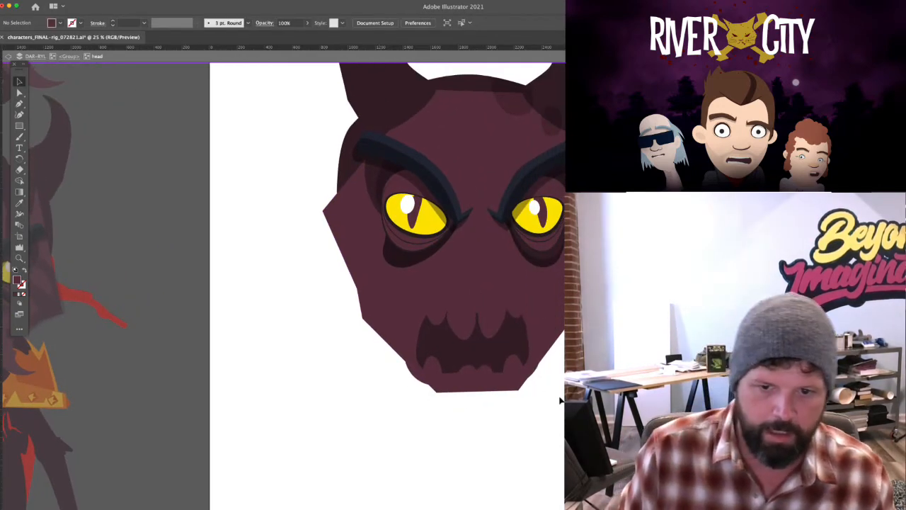
left_click(475, 319)
mouse_move(504, 376)
left_mouse_down()
mouse_move(508, 389)
mouse_move(500, 390)
left_mouse_up()
key("super+shift+a")
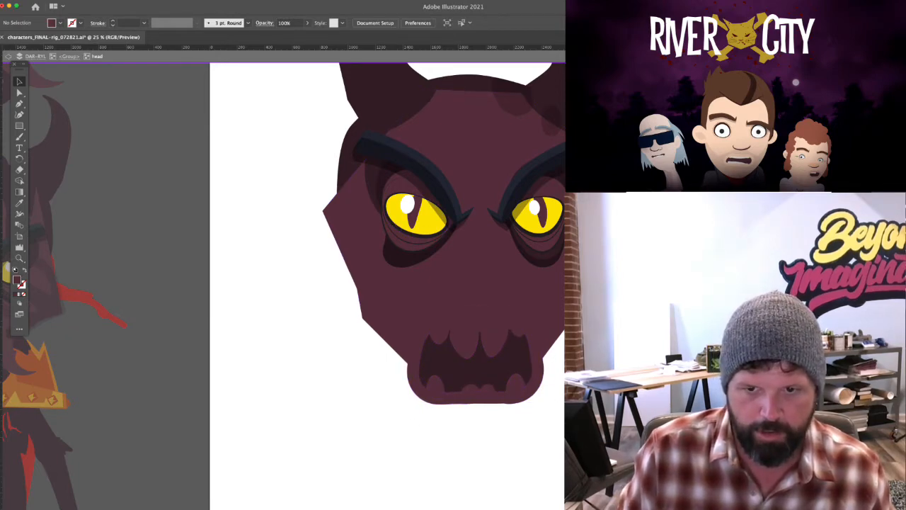
Adjust the outer cheek points, move the side points up and outward, and lower both jaw corners of the face shape
scroll(425, 283, "up", 2)
scroll(425, 284, "right", 2)
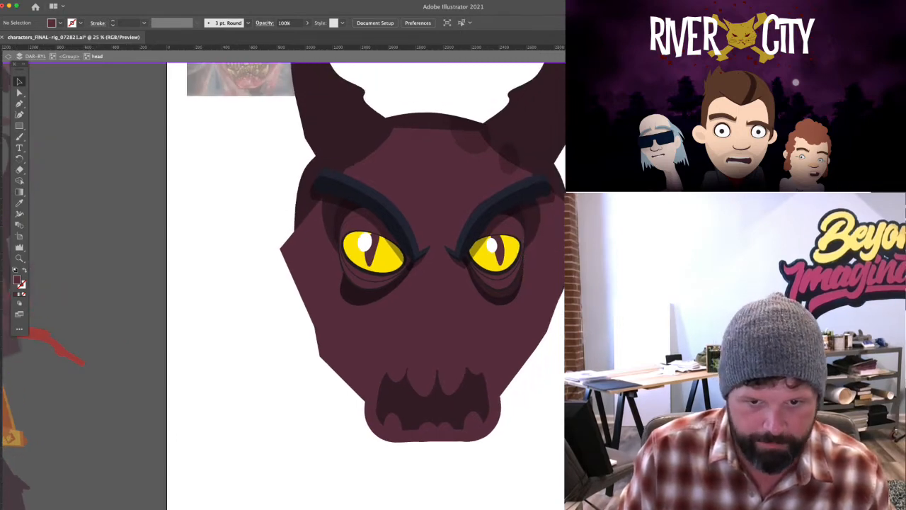
scroll(366, 284, "up", 3)
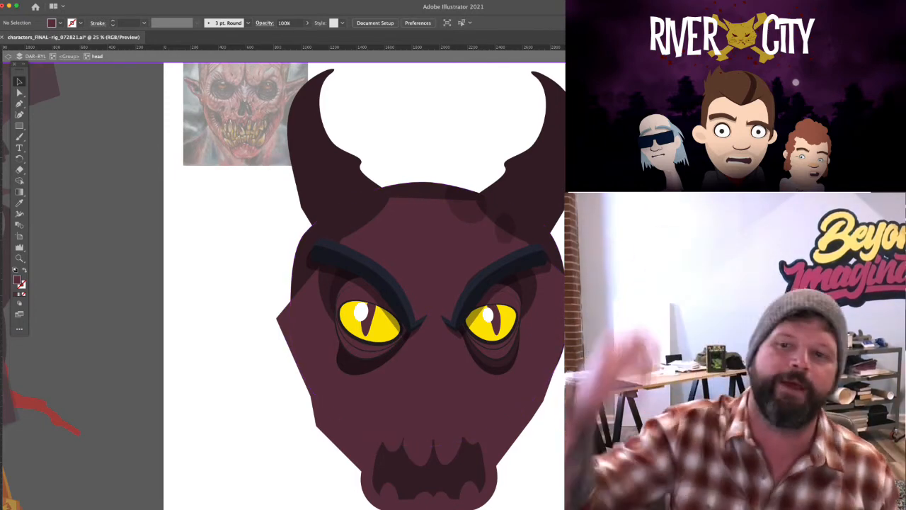
key("a")
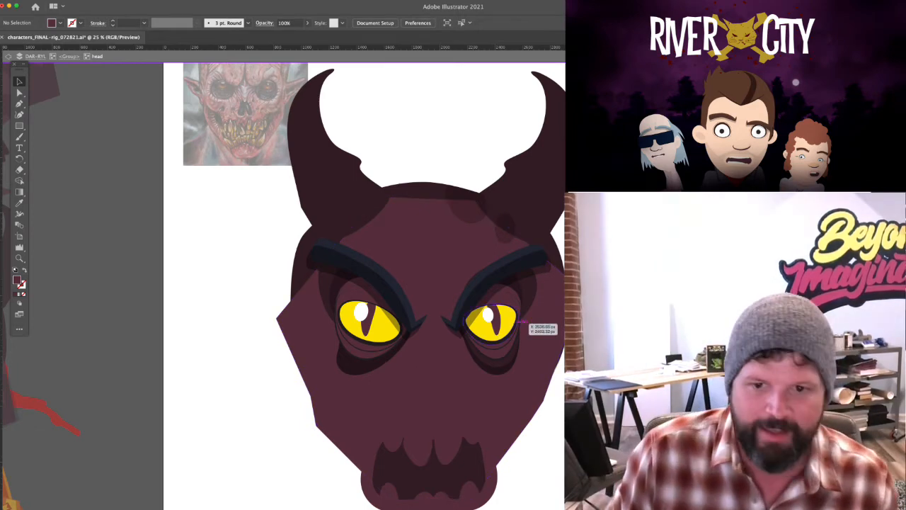
left_click_drag(585, 290, 583, 309)
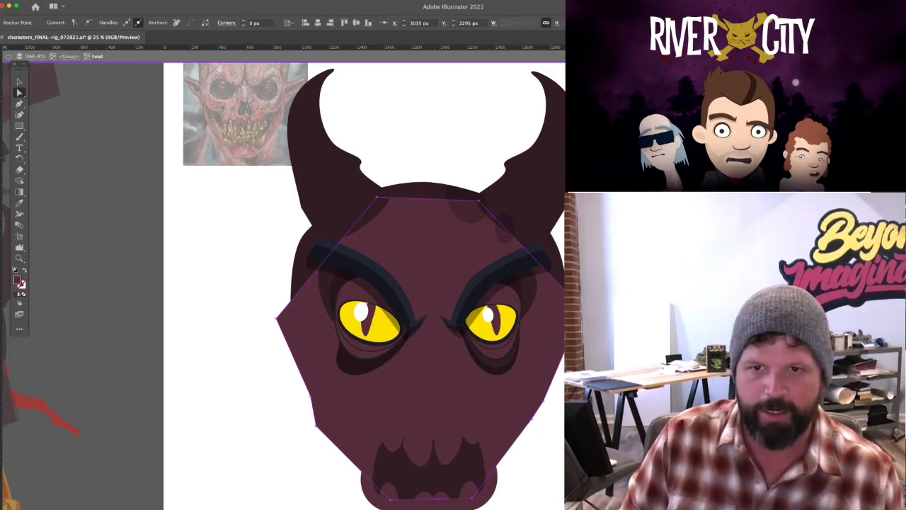
left_click(266, 358)
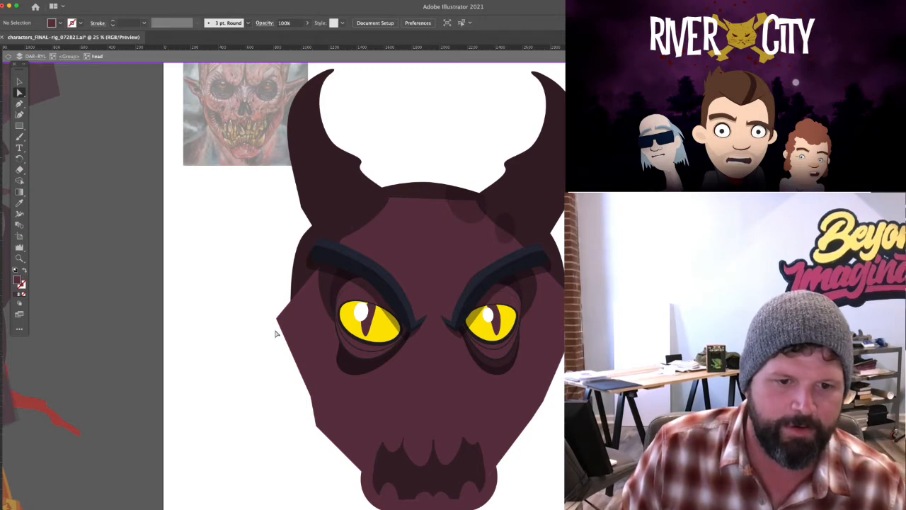
left_click_drag(278, 322, 273, 300)
left_click_drag(311, 397, 290, 363)
mouse_move(316, 425)
left_mouse_down()
mouse_move(317, 402)
mouse_move(299, 447)
mouse_move(309, 441)
left_mouse_up()
left_click_drag(533, 423, 525, 450)
left_click_drag(544, 402, 559, 369)
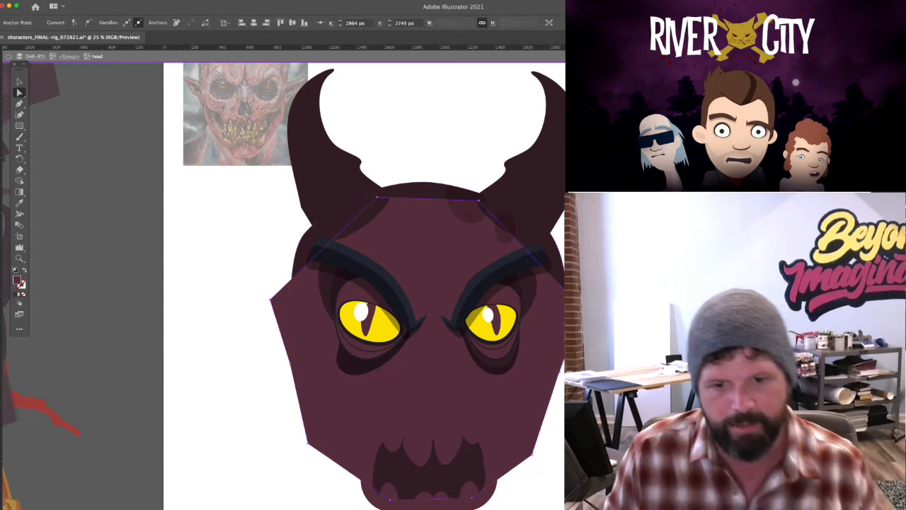
key("super+shift+a")
key("super+minus")
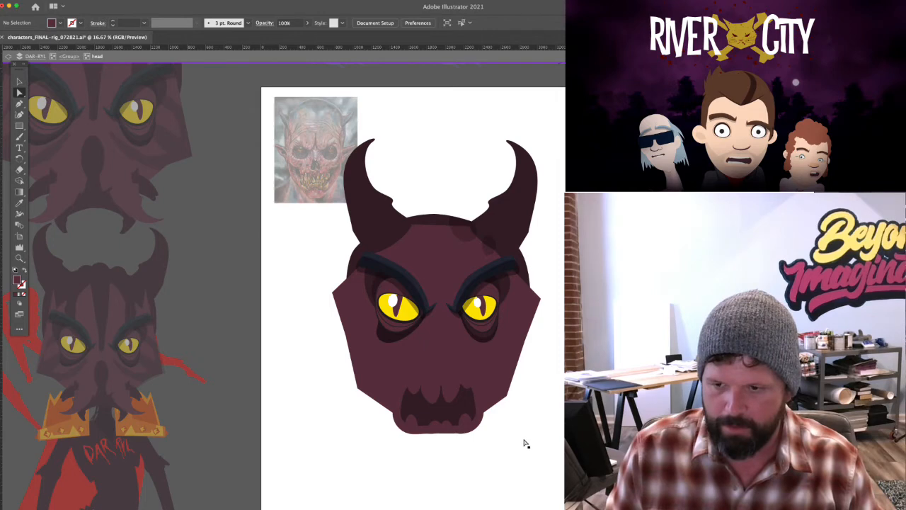
Leave the new head's group and enter the head group of the demon with crown shoulder pieces
left_click_drag(565, 397, 610, 350)
key("v")
double_click(497, 372)
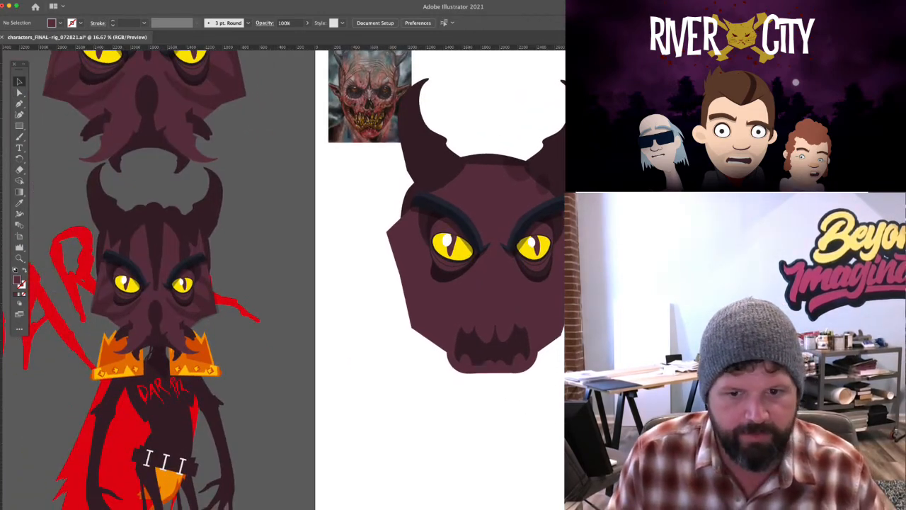
double_click(177, 346)
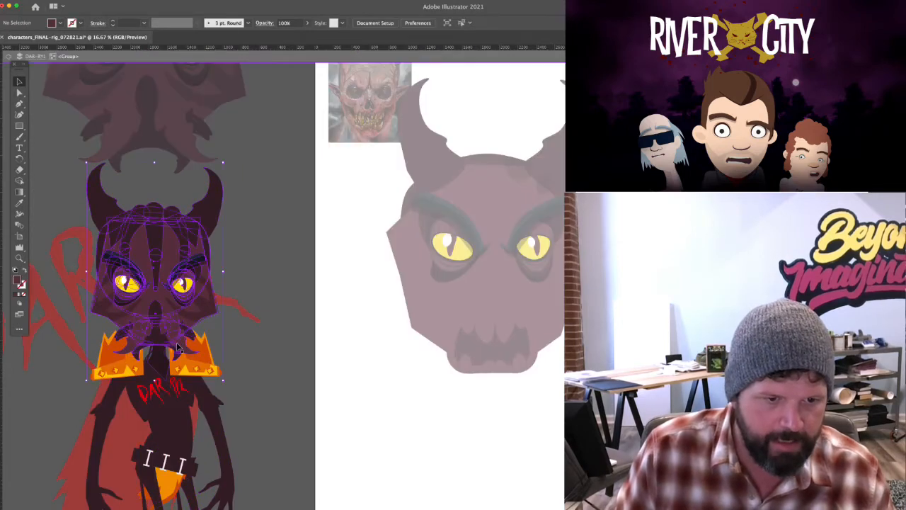
double_click(178, 347)
left_click(179, 347)
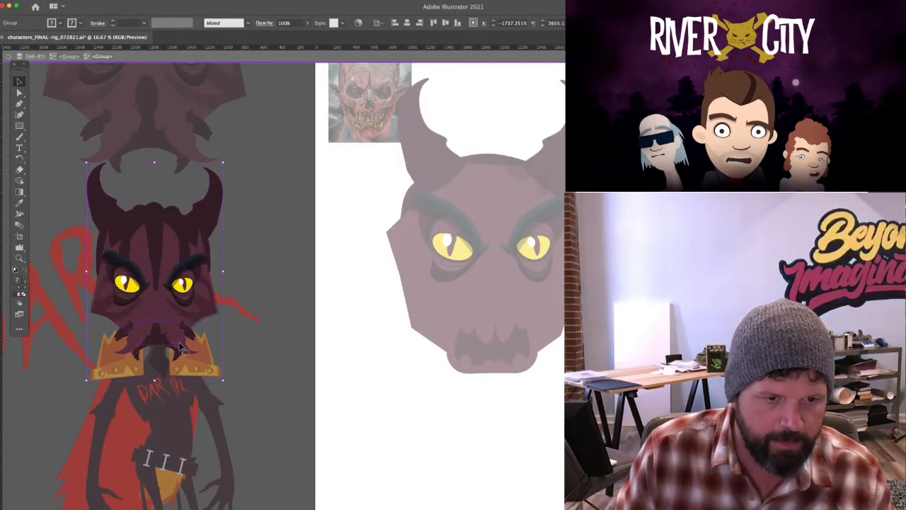
double_click(179, 347)
Cut the mouth and mandible pieces from this head, paste them back in place in front, and leave the group
left_click(176, 338)
left_click(173, 319, "shift")
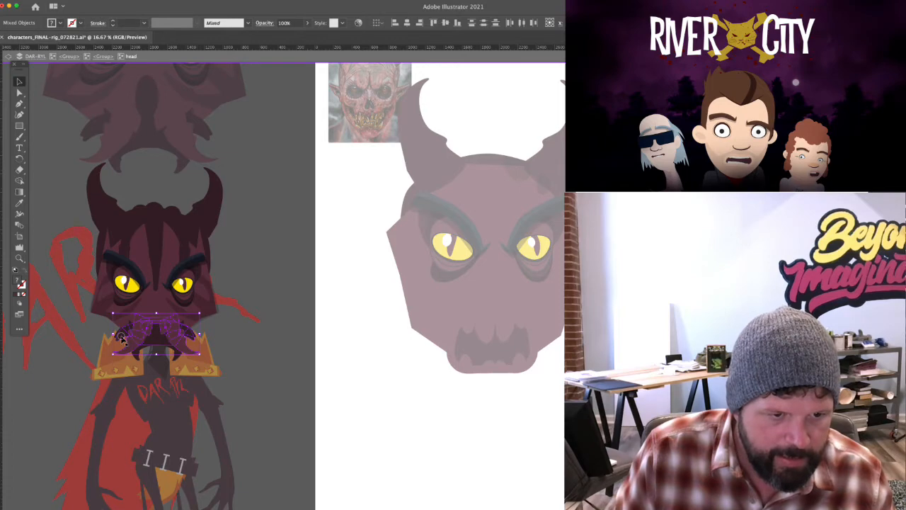
key("super+x")
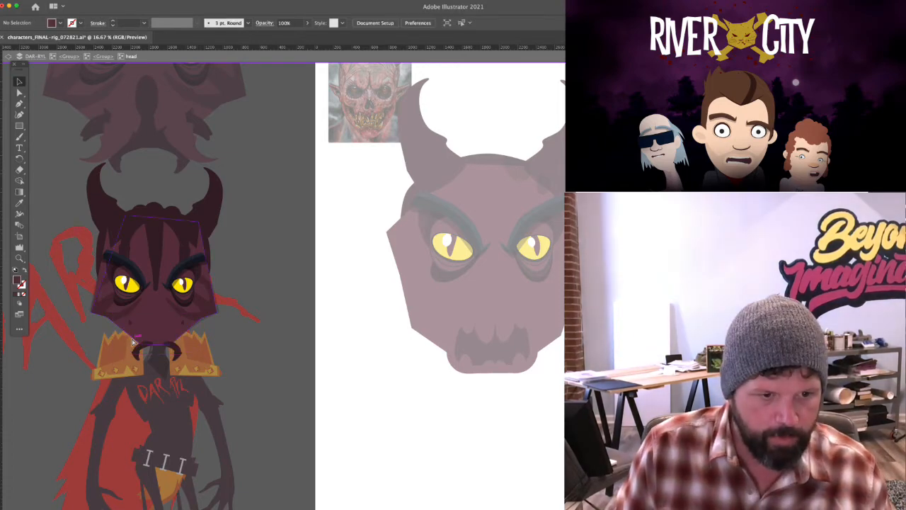
key("super+f")
scroll(133, 338, "up", 5)
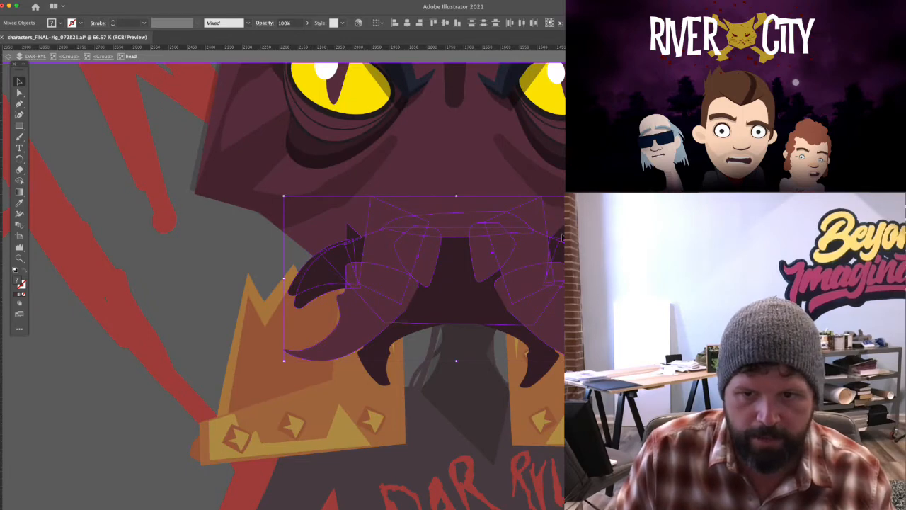
key("a")
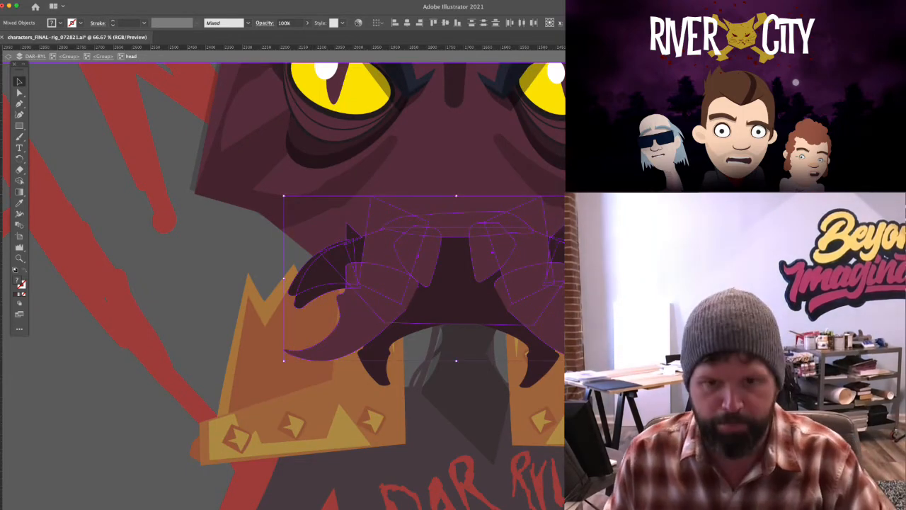
key("super+minus")
key("super+minus")
key("super+minus")
key("Escape")
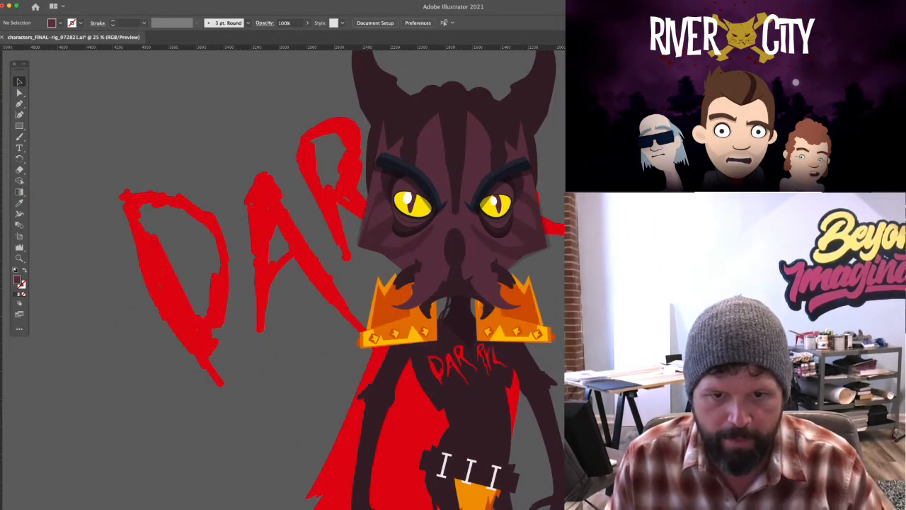
Enter the new head's group and move its fanged mouth off the face to below the chin
scroll(390, 270, "right", 8)
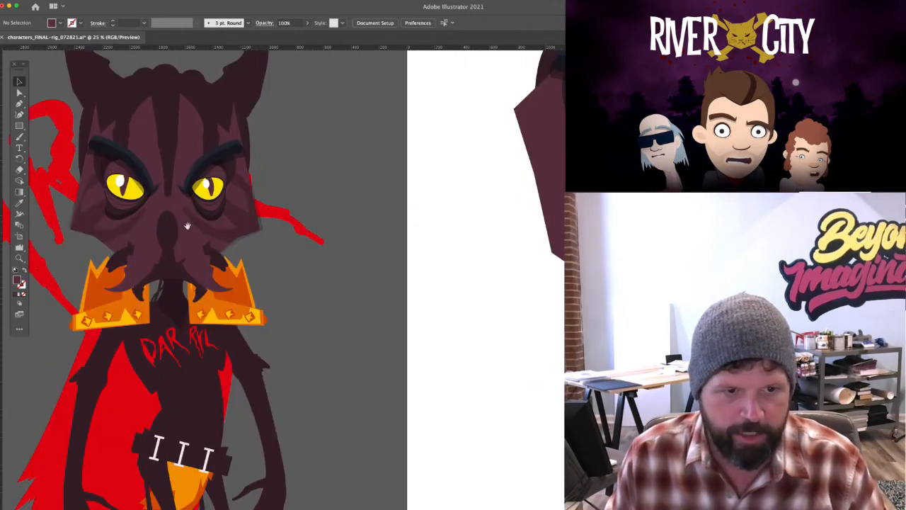
left_click_drag(545, 247, 296, 344)
left_click(473, 396)
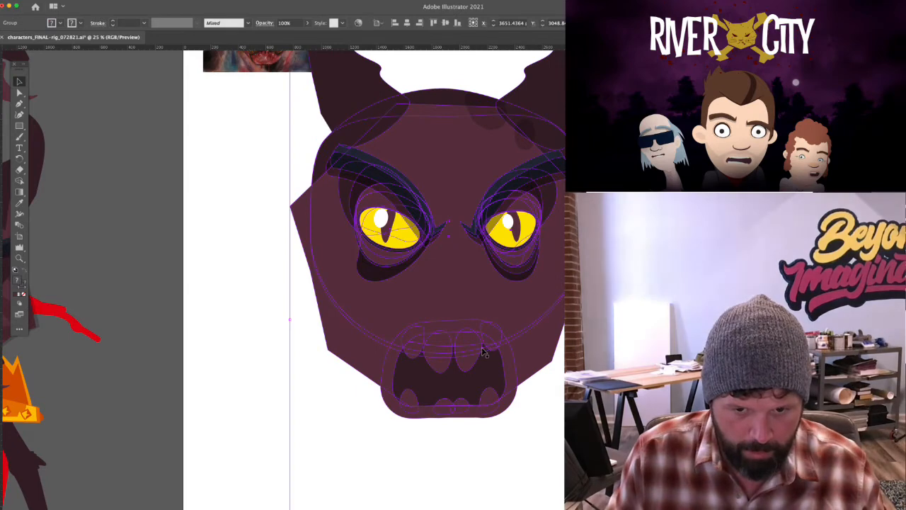
double_click(482, 354)
left_click(470, 343)
scroll(471, 333, "down", 3)
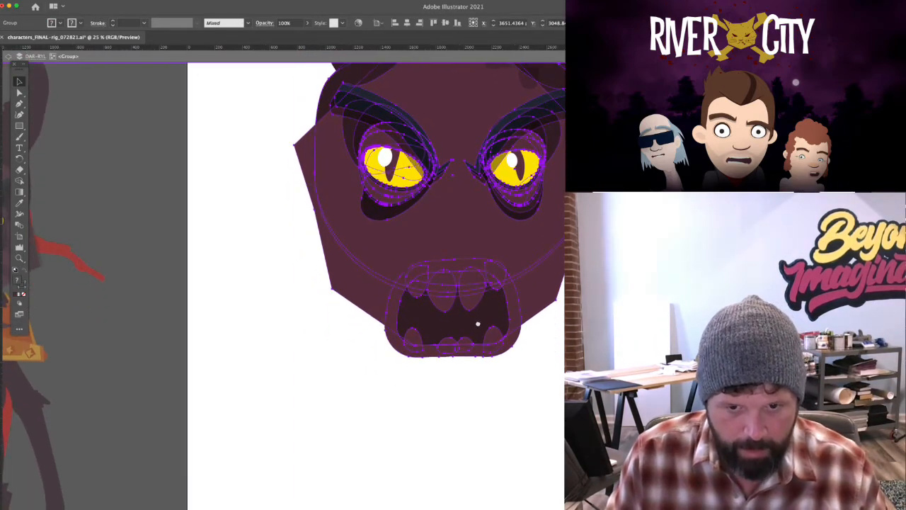
double_click(471, 290)
left_click_drag(472, 290, 471, 417)
Paste the mandible pieces into the new head, enlarge them and center them beneath the eyes
key("super+f")
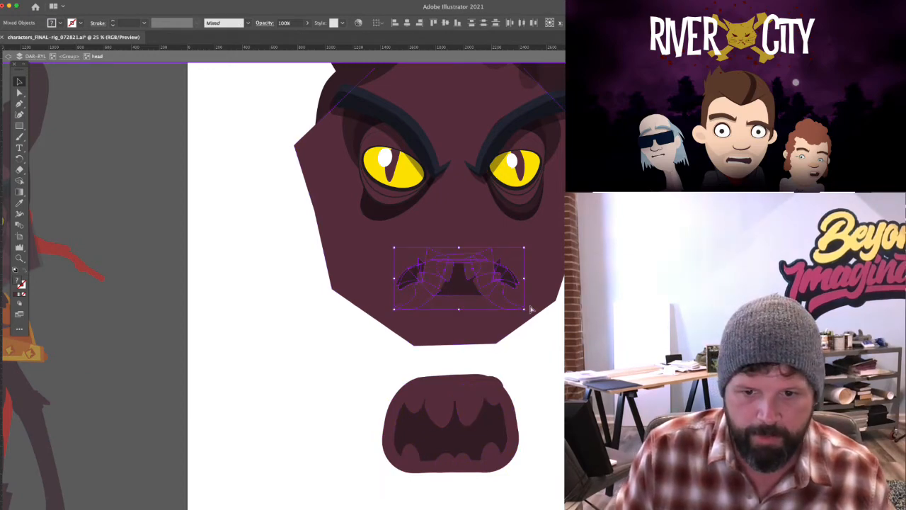
left_click_drag(524, 308, 574, 372)
mouse_move(503, 281)
left_mouse_down()
mouse_move(492, 275)
mouse_move(502, 276)
left_mouse_up()
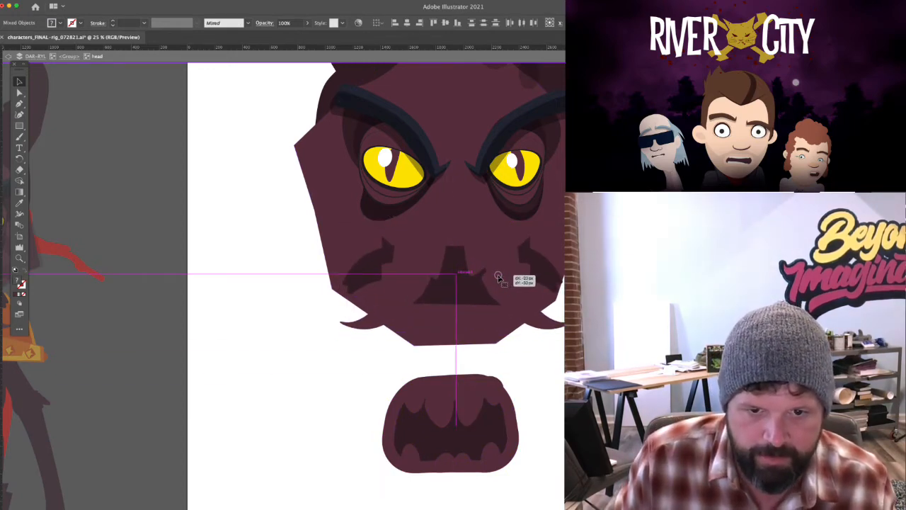
left_click(540, 391)
Pull the chin points and both jaw corners of the face shape upward to uncover the mandibles
key("a")
left_click_drag(496, 345, 491, 301)
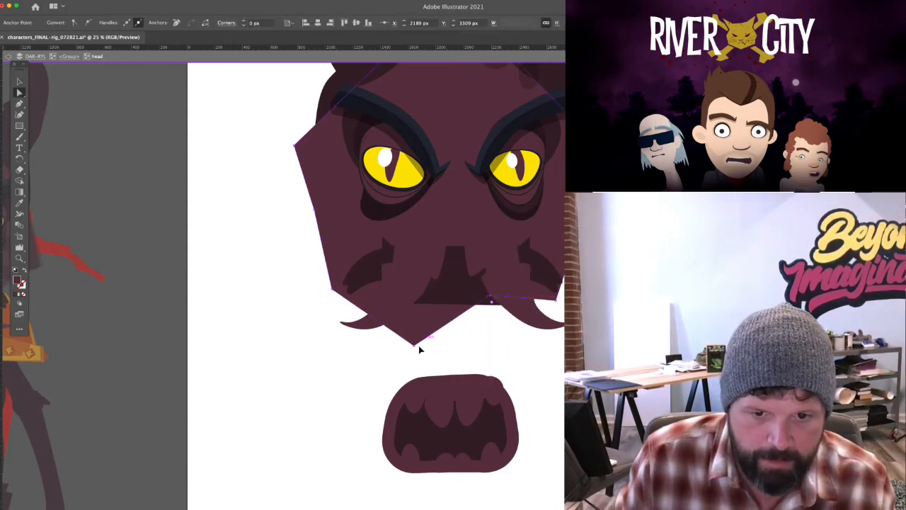
left_click_drag(414, 351, 444, 301)
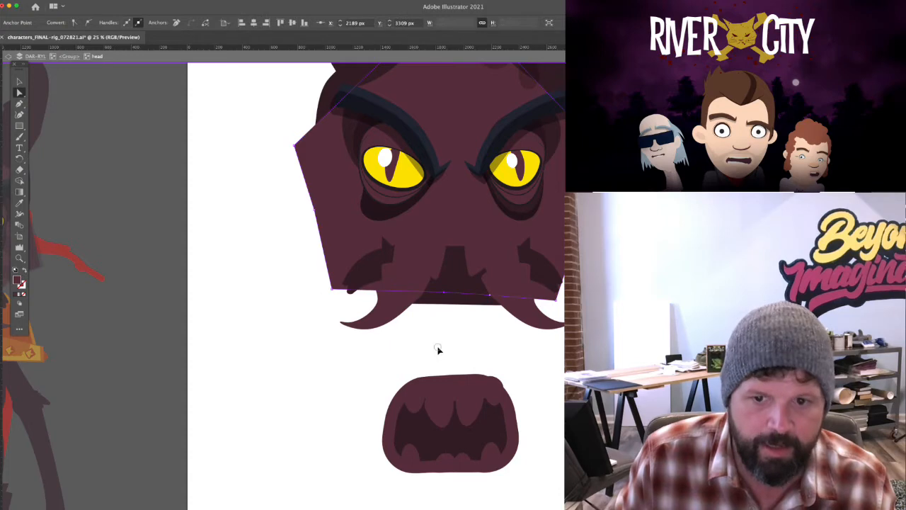
left_click(437, 347)
left_click_drag(336, 293, 345, 231)
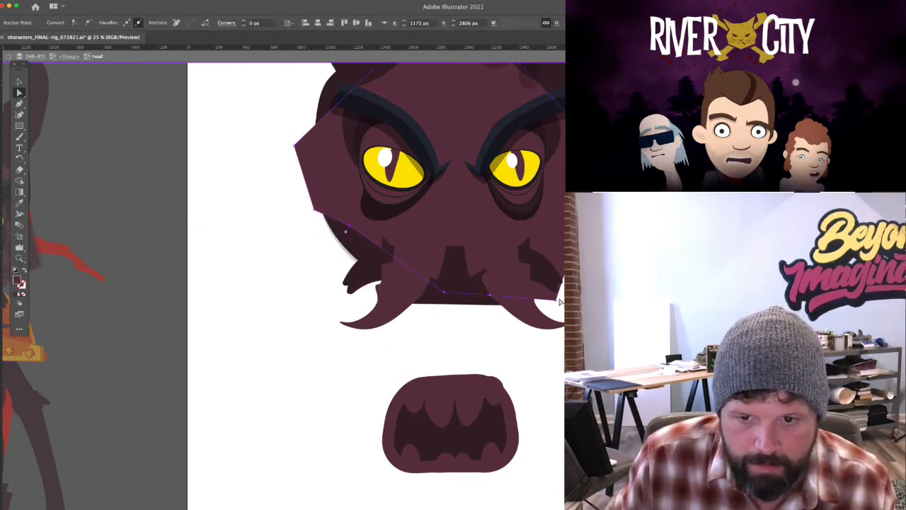
left_click_drag(557, 302, 556, 230)
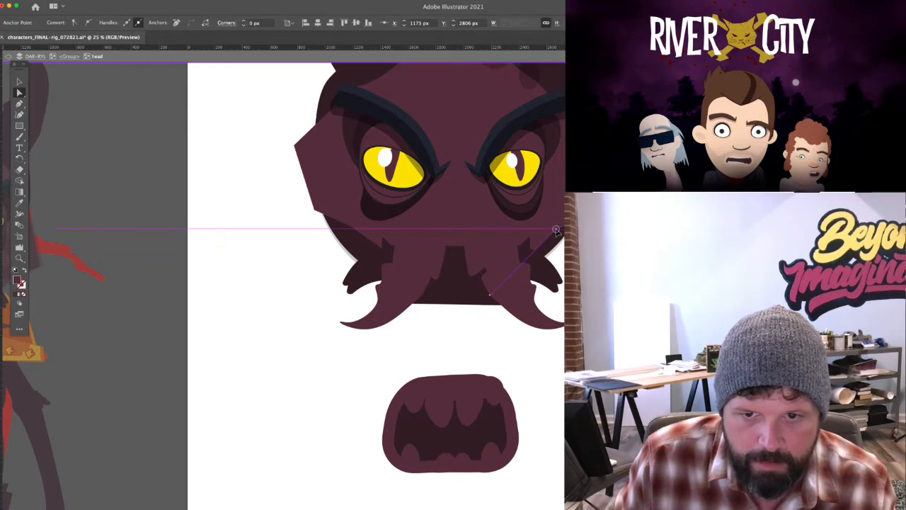
key("super+shift+a")
Place the fanged mouth between the mandibles, layered behind them, and nudge it upward
scroll(375, 284, "up", 2)
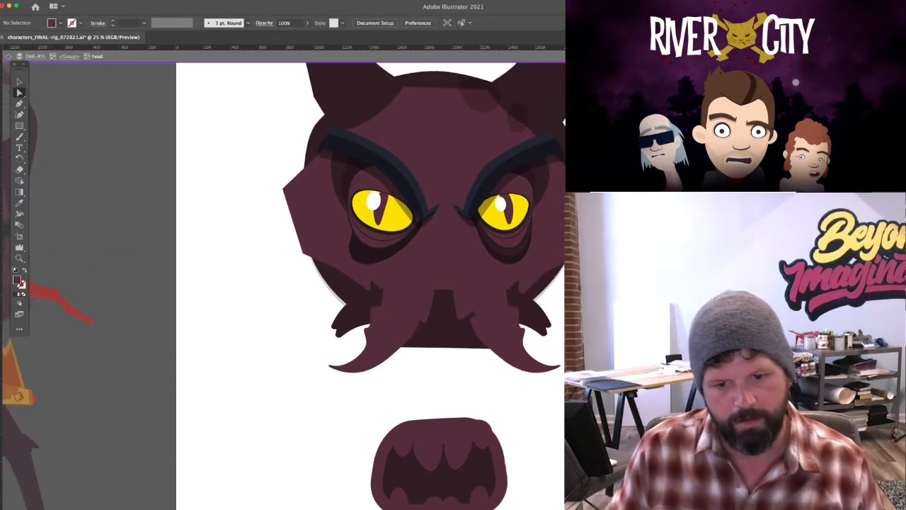
left_click_drag(434, 460, 453, 345)
key("super+x")
left_click(451, 345)
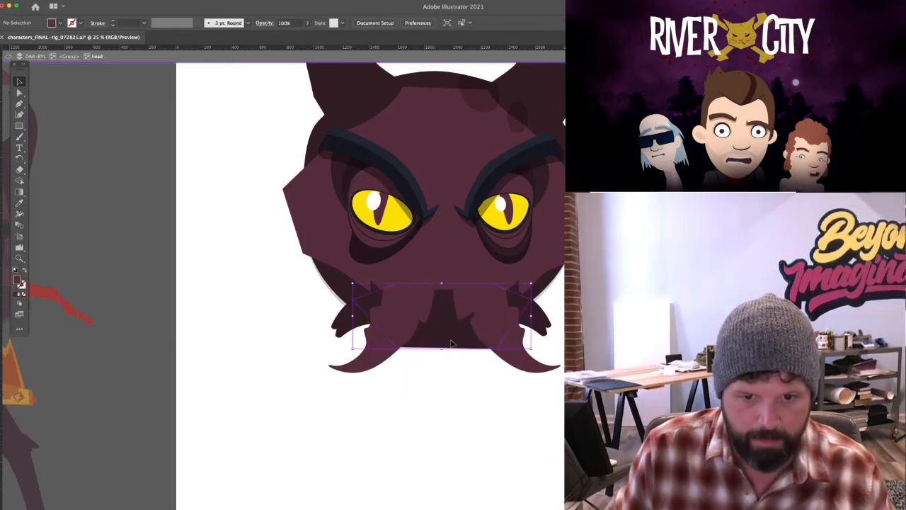
key("super+b")
left_click(462, 438)
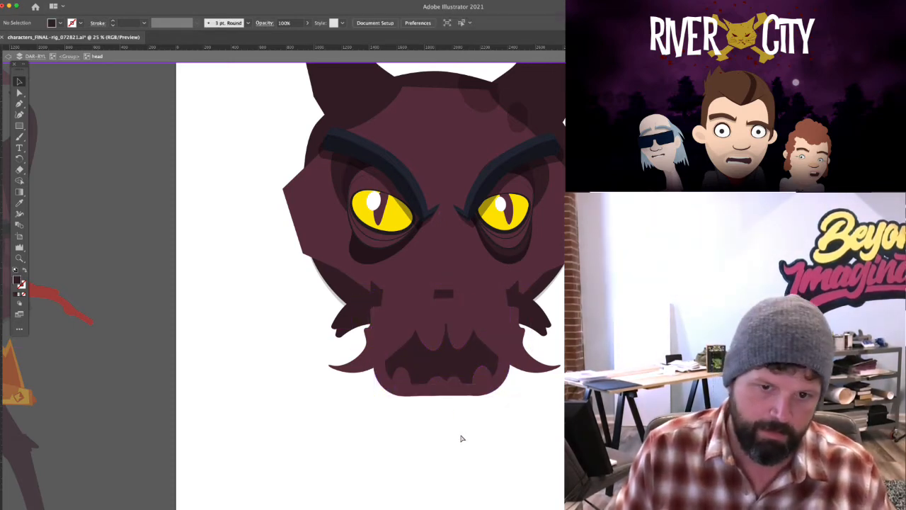
left_click_drag(447, 386, 446, 369)
Select the mandible on the face's right side and rotate it upward and outward
left_click(515, 356)
left_click(502, 299, "shift")
left_click_drag(564, 380, 550, 319)
key("super+shift+a")
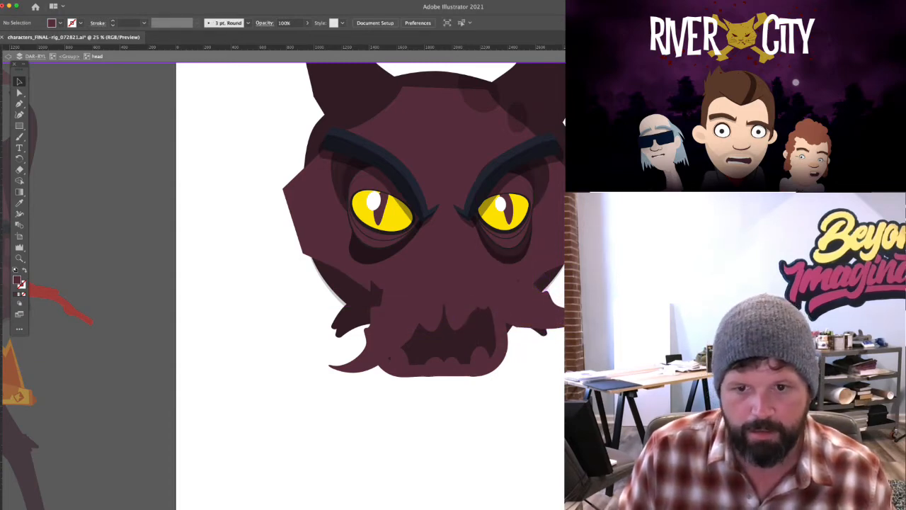
Delete the small dark claws behind the mandibles and rotate the face's left mandible upward and outward to match the other side
left_click(544, 338)
key("Delete")
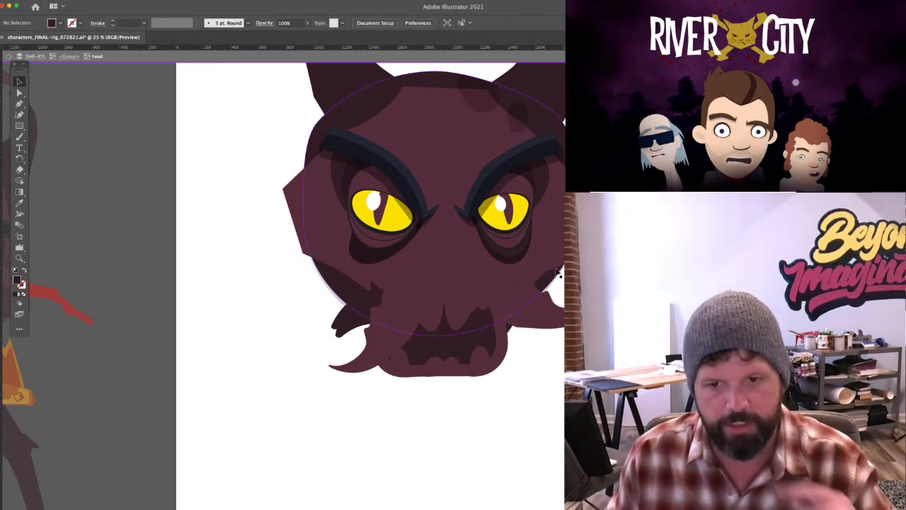
left_click(352, 370)
left_click(402, 296, "shift")
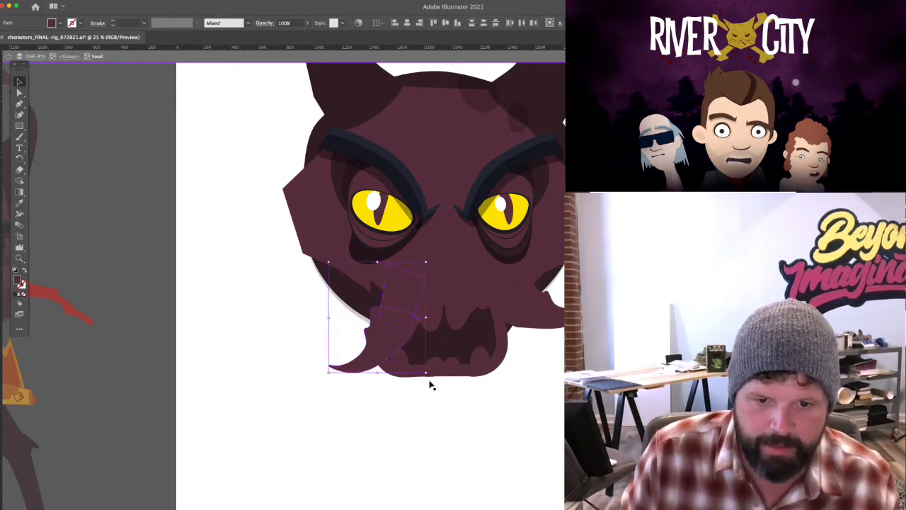
left_click_drag(426, 376, 347, 325)
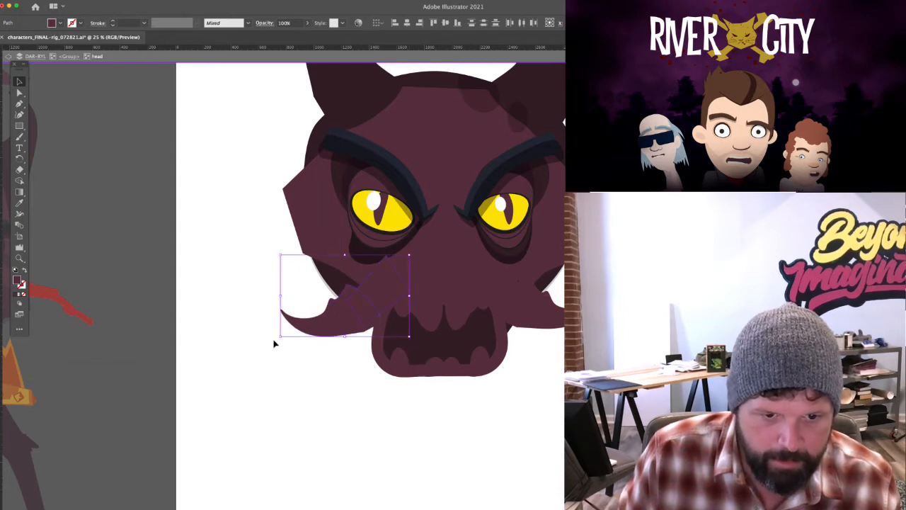
left_click_drag(279, 339, 303, 317)
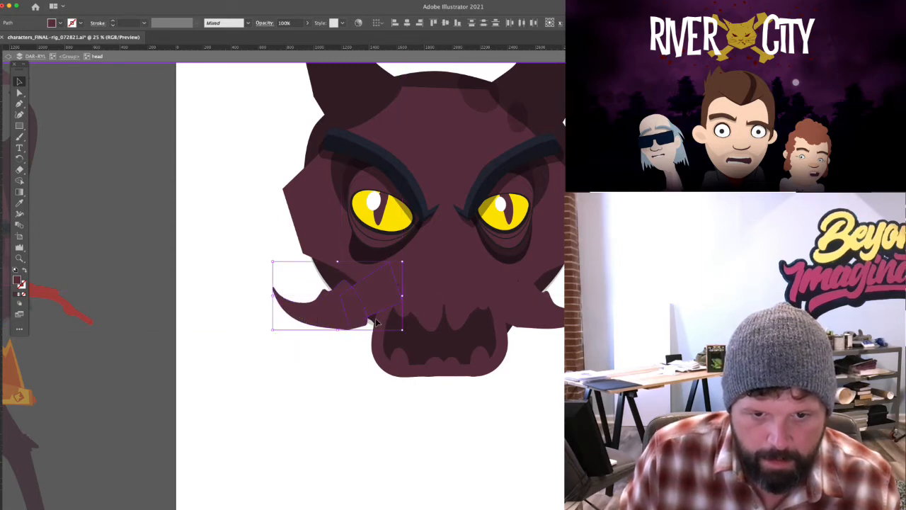
Move the upper and lower rows of teeth out of the mouth and place them on the empty artboard below it
left_click(437, 317)
double_click(436, 325)
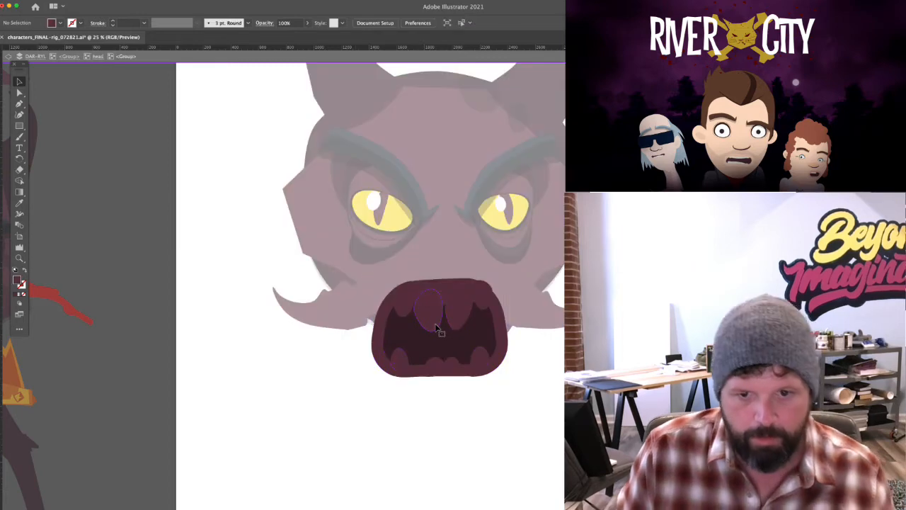
key("Delete")
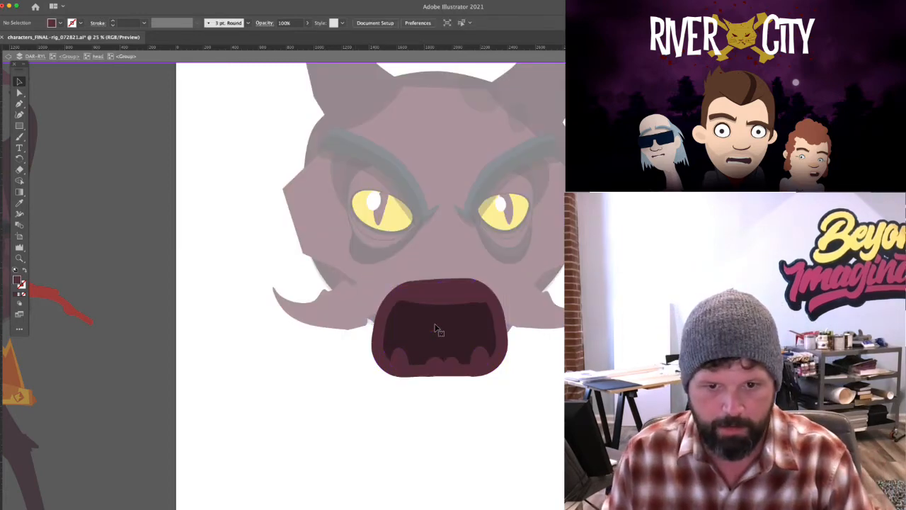
left_click(481, 359)
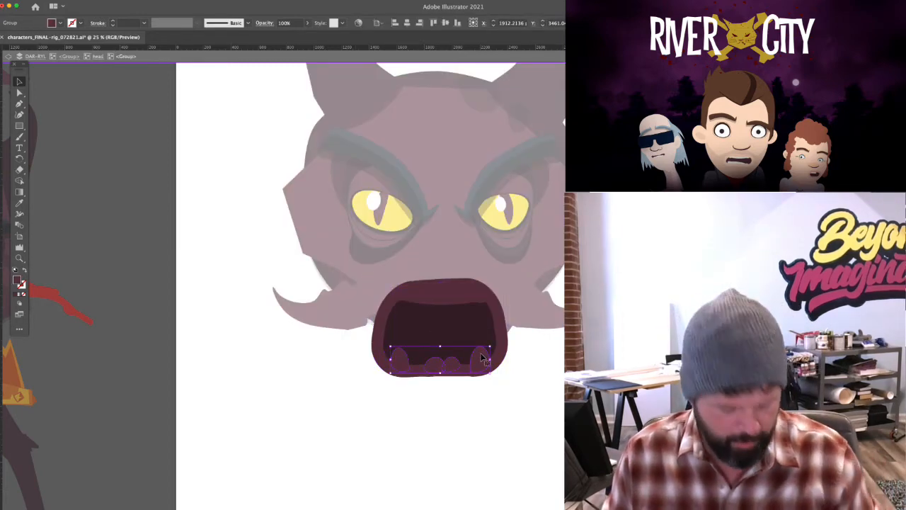
key("ctrl+z")
left_click_drag(466, 312, 557, 417)
key("super+shift+a")
left_click_drag(606, 436, 533, 395)
key("super+equal")
scroll(556, 410, "down", 2)
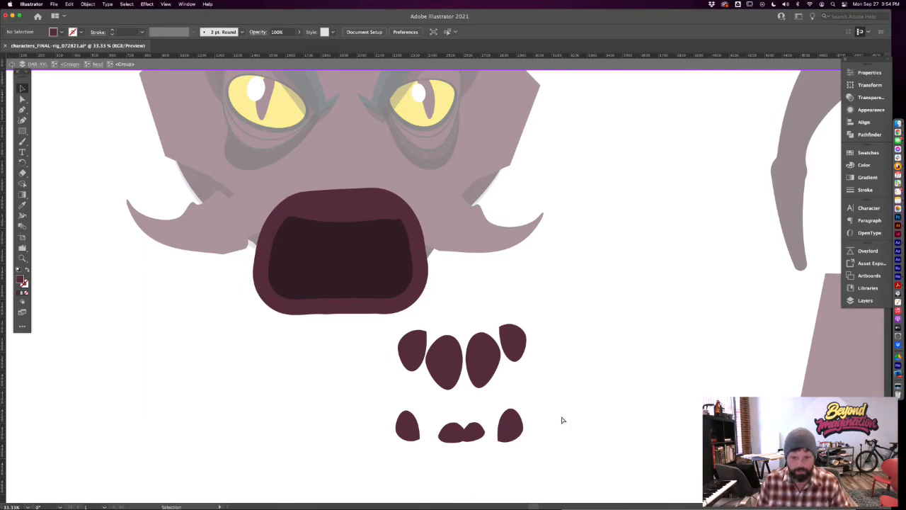
key("super+equal")
left_click_drag(577, 437, 563, 363)
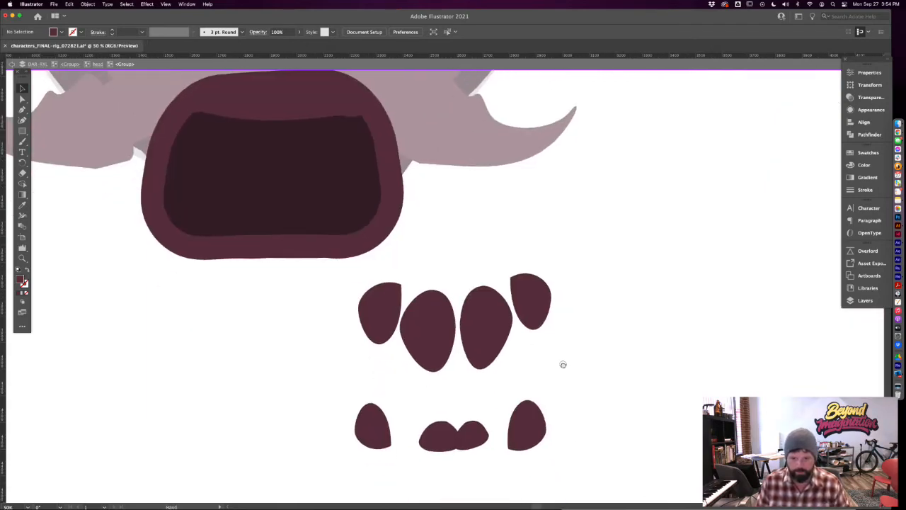
Examine the nose and teeth in the horned demon reference painting at the artboard's corner
key("super+minus")
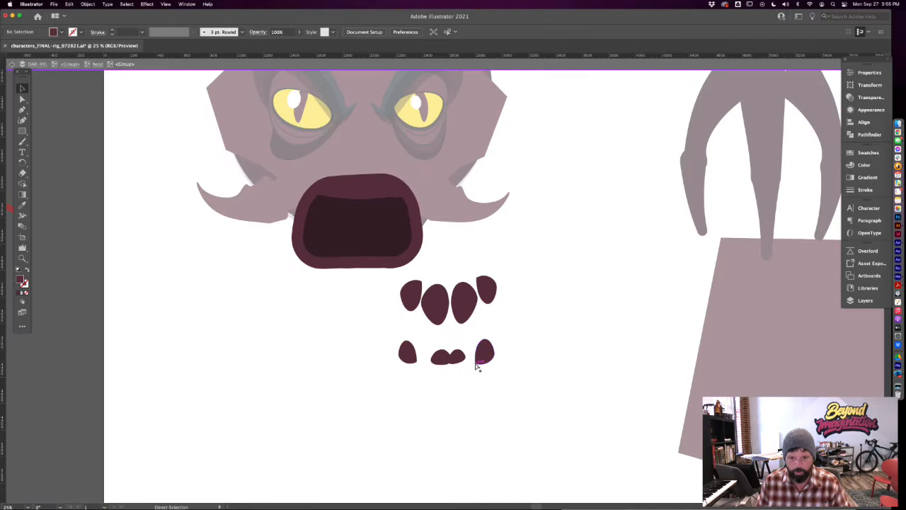
key("super+minus")
left_click_drag(495, 365, 496, 397)
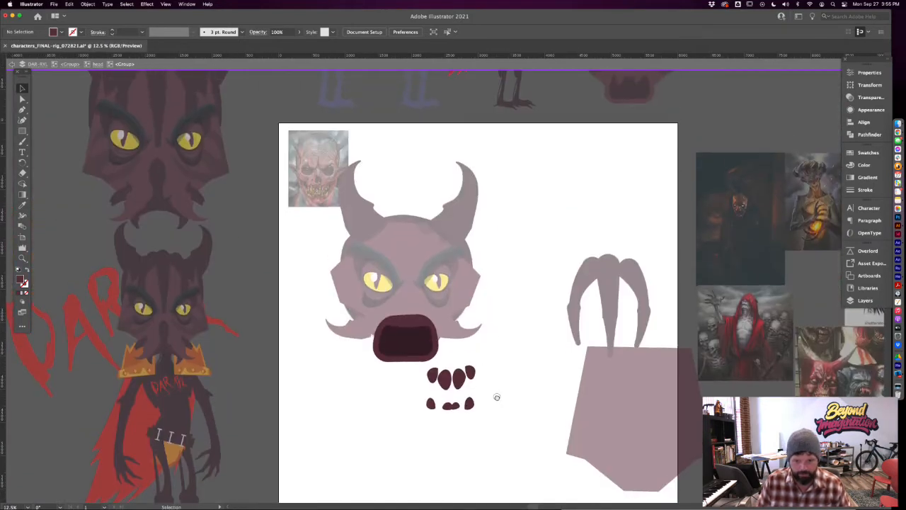
double_click(497, 397)
left_click(460, 377)
left_click(329, 208)
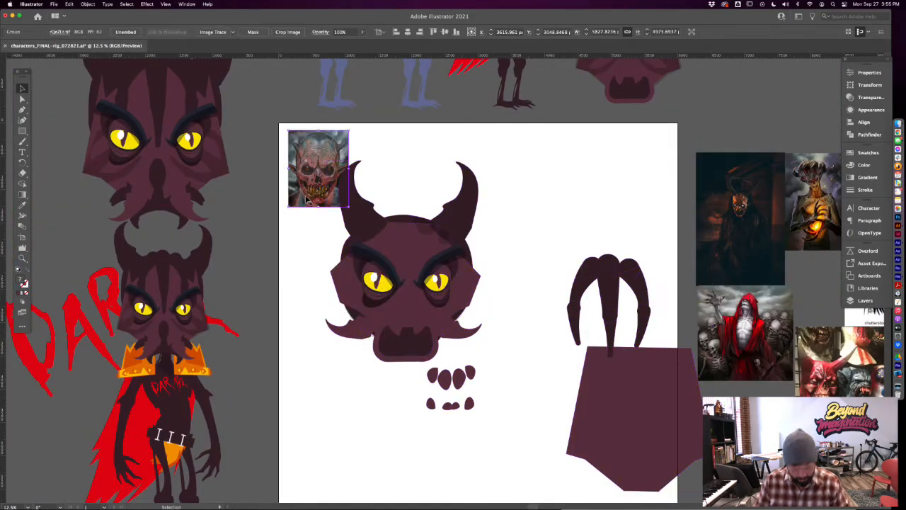
key("super+equal")
key("super+equal")
key("super+equal")
key("super+equal")
key("super+equal")
key("v")
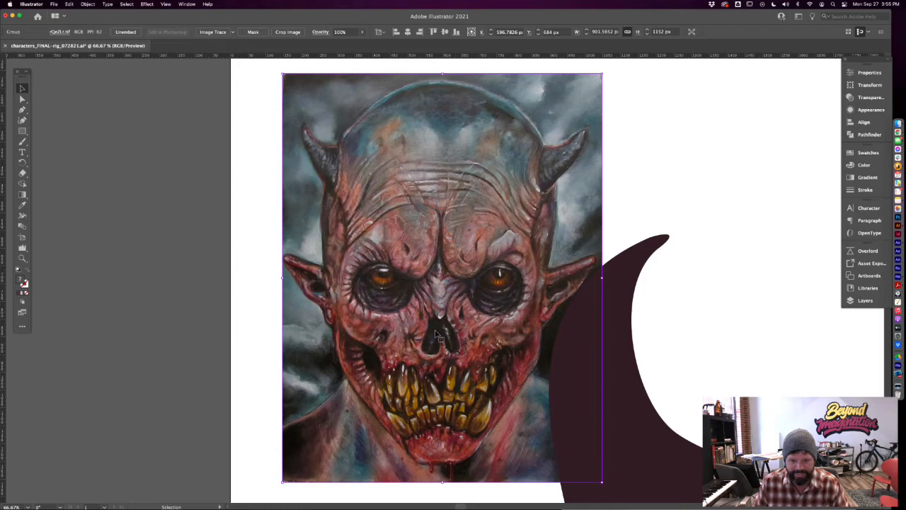
key("super+minus")
key("super+minus")
key("super+minus")
key("super+minus")
key("super+minus")
key("super+minus")
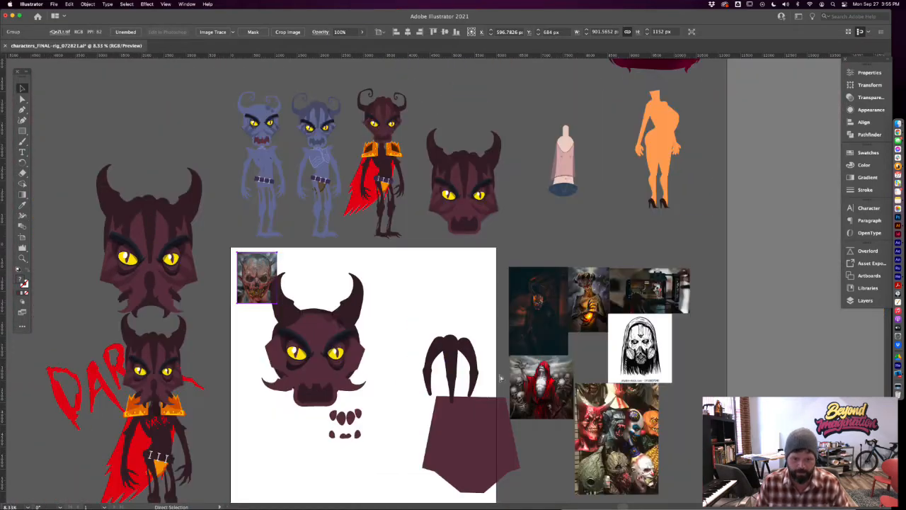
Delete the upper row of loose teeth from the new head's mouth group
left_click(355, 420)
double_click(355, 419)
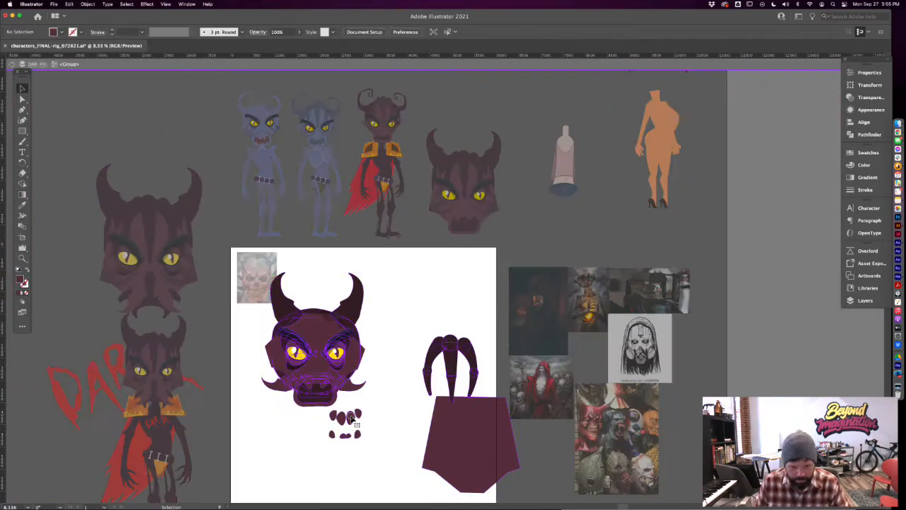
double_click(352, 419)
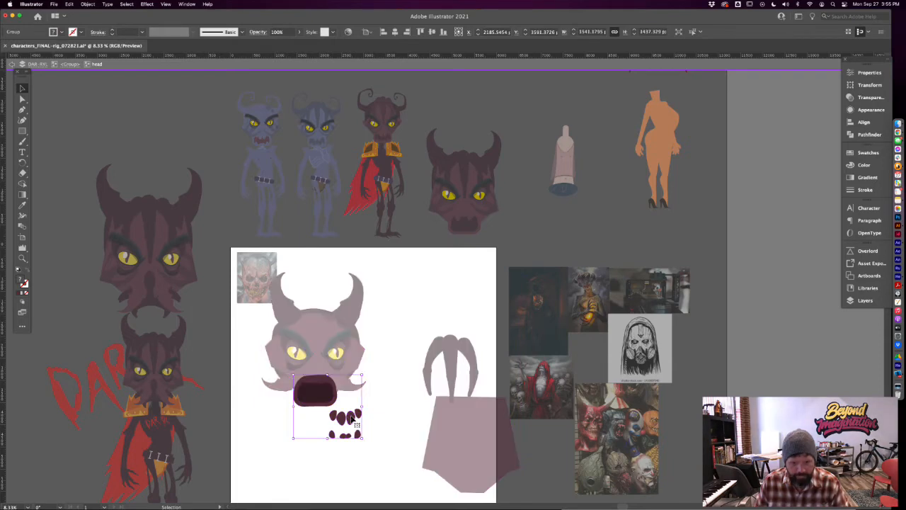
key("super+plus")
key("super+plus")
key("super+plus")
key("Delete")
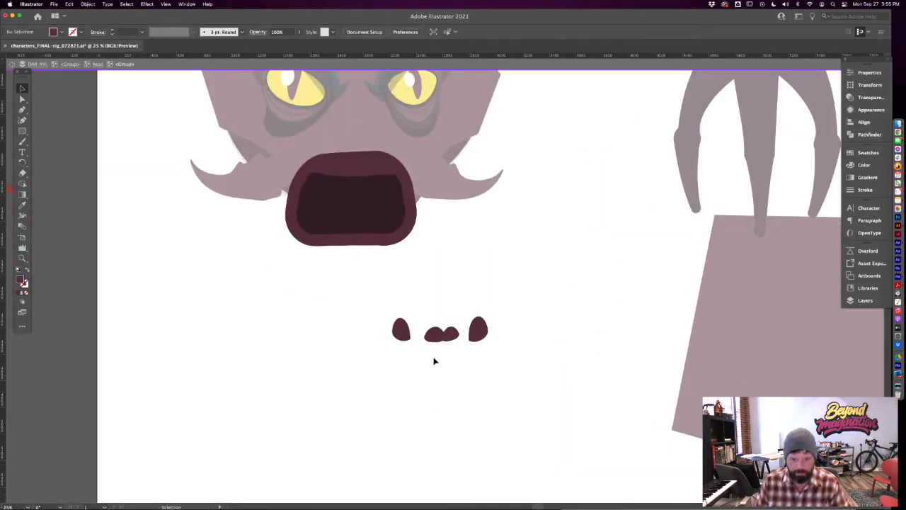
Delete the lower row of loose teeth and the two fangs hanging over the new head's mouth
left_click(432, 337)
key("Delete")
left_click_drag(384, 274, 459, 401)
double_click(493, 384)
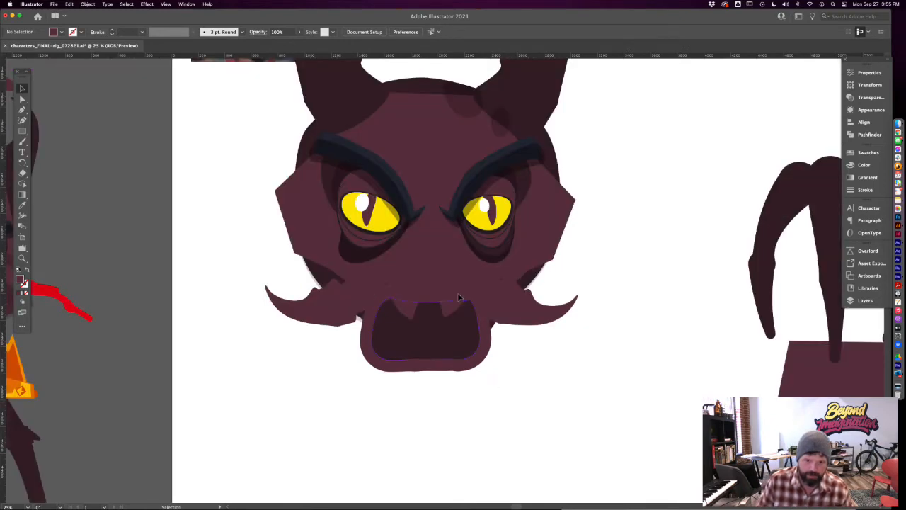
double_click(454, 310)
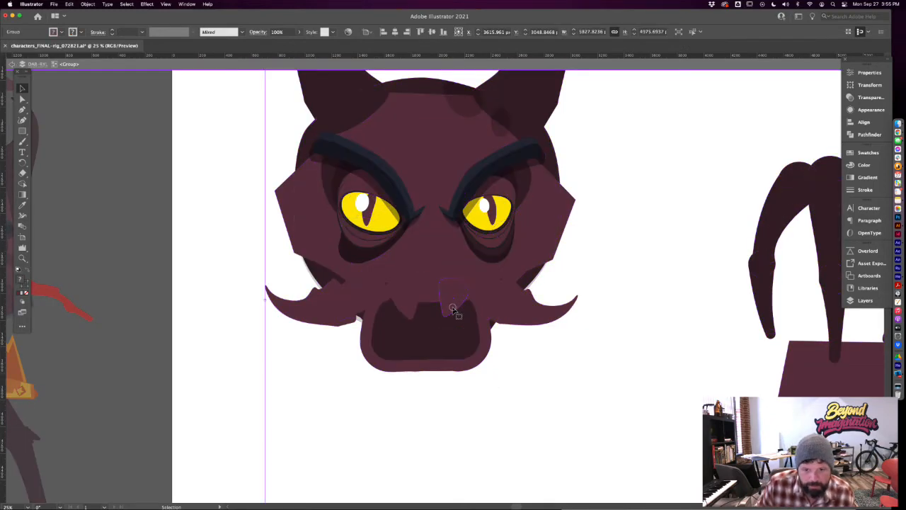
left_click(454, 310)
key("Delete")
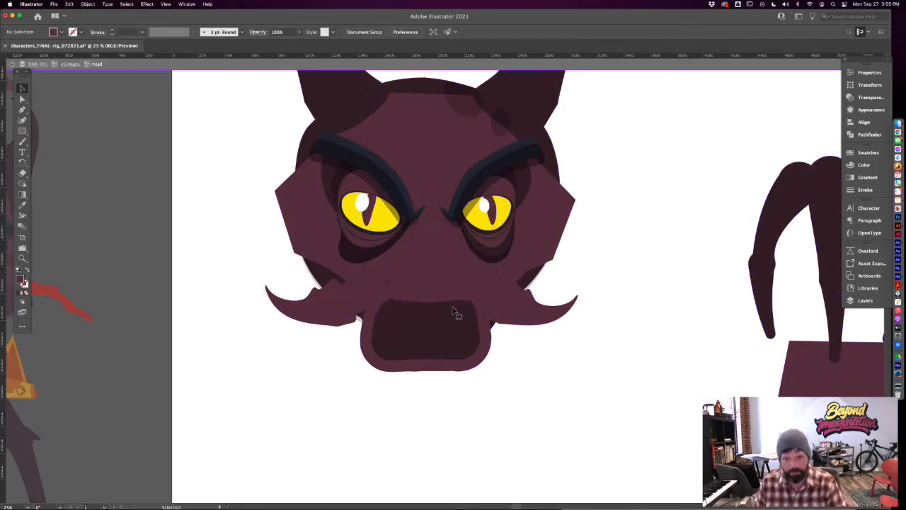
Compare the new head and its toothless mouth with the reference images and earlier character variants
left_click(416, 295)
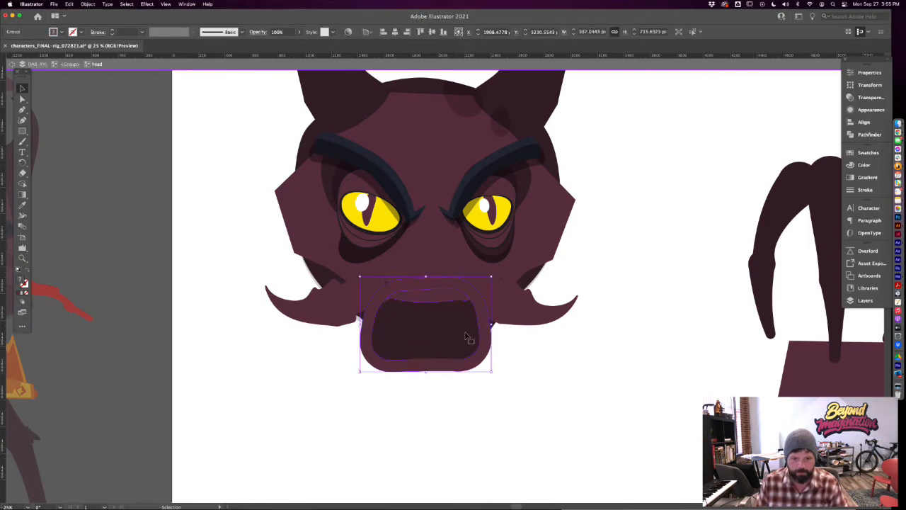
double_click(531, 386)
key("super+minus")
key("super+minus")
key("super+minus")
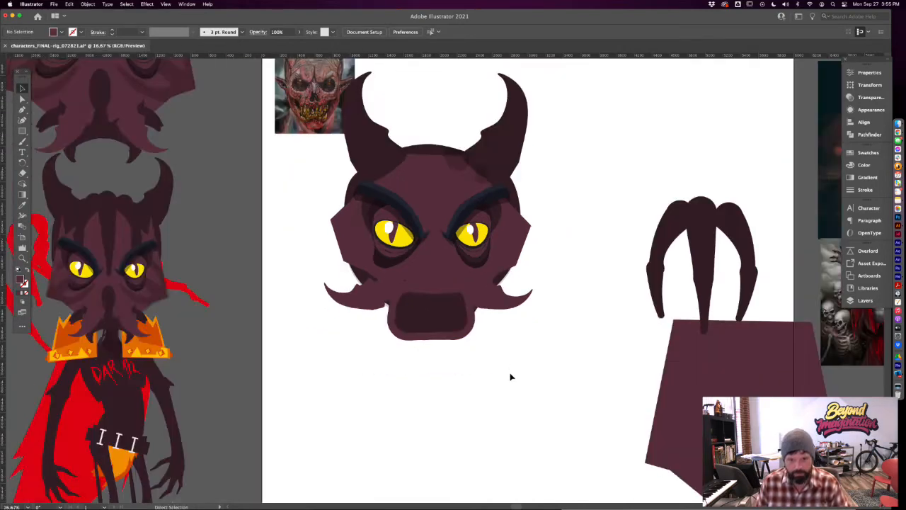
key("super+equal")
key("super+equal")
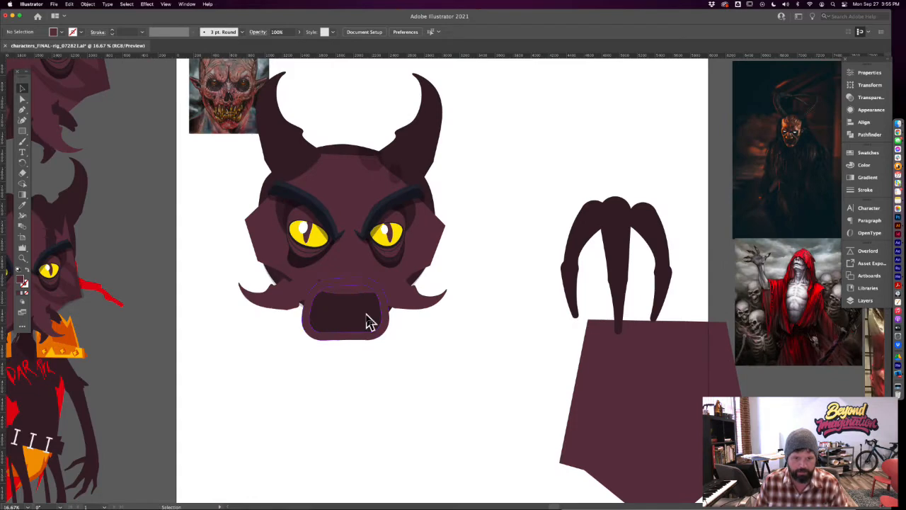
key("super+minus")
key("super+minus")
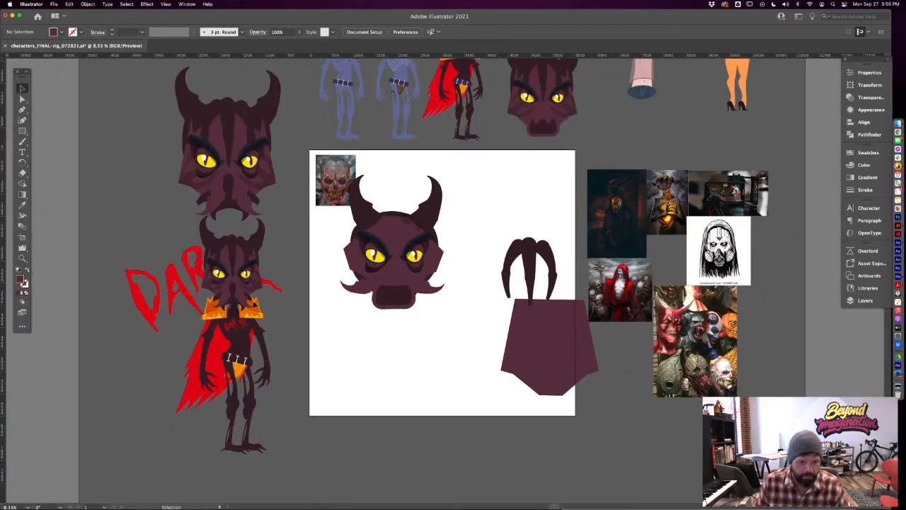
Inspect how the nose oval and mouth pieces are built in the caped character's head
left_click(236, 291)
left_click(235, 289)
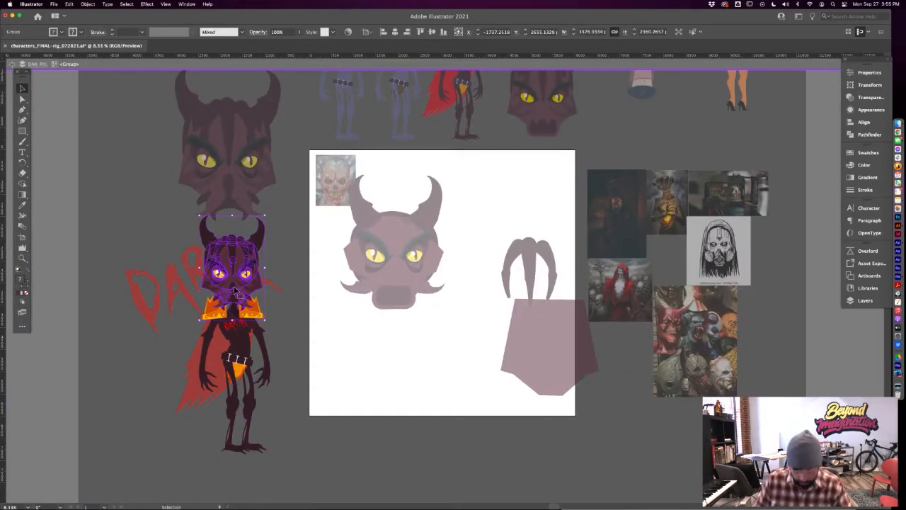
key("super+equal")
key("super+equal")
key("super+equal")
key("super+equal")
double_click(453, 352)
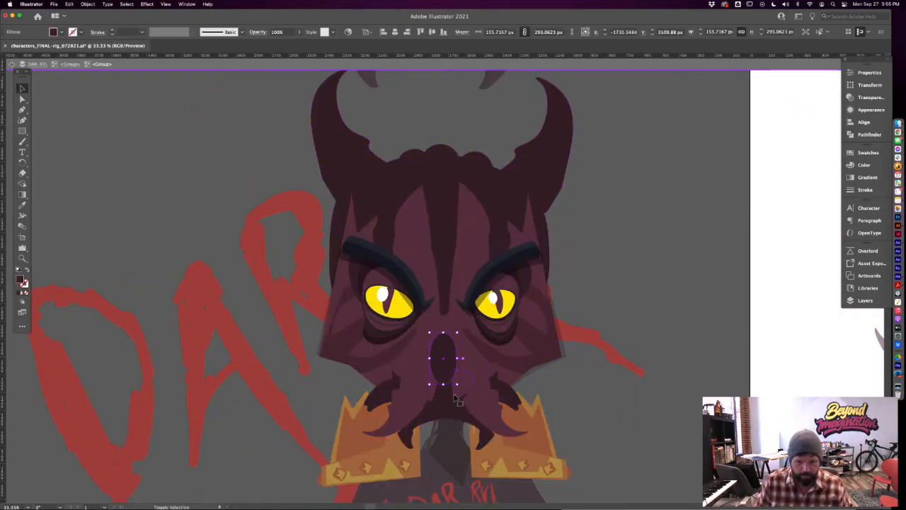
left_click(457, 398)
double_click(457, 398)
left_click(457, 398)
double_click(565, 393)
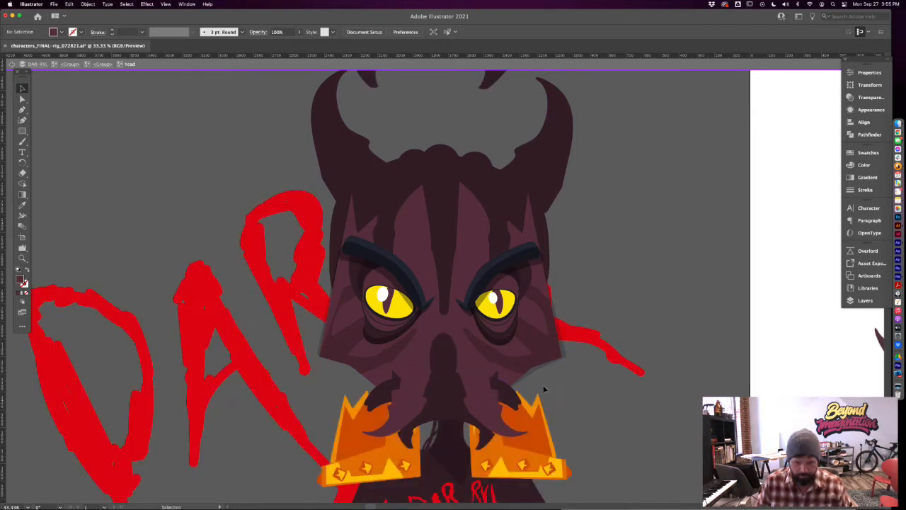
Group the dark nose oval with the fang pieces in the caped character's head
left_click(453, 364)
double_click(453, 364)
left_click(451, 363)
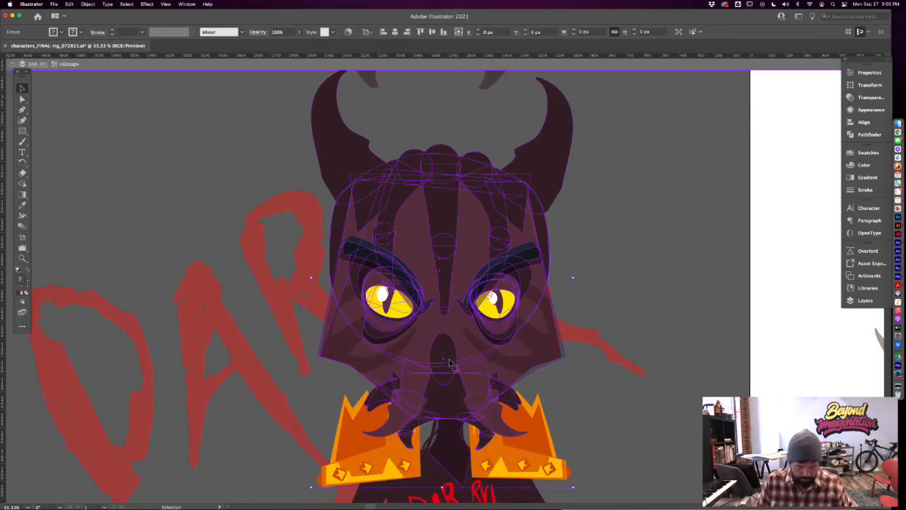
double_click(450, 359)
left_click(450, 360)
key("super+f")
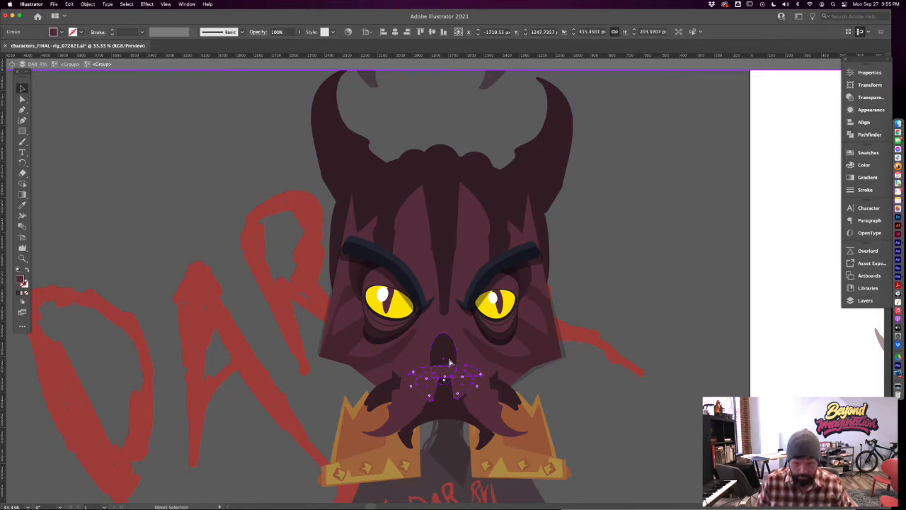
left_click(448, 349, "shift")
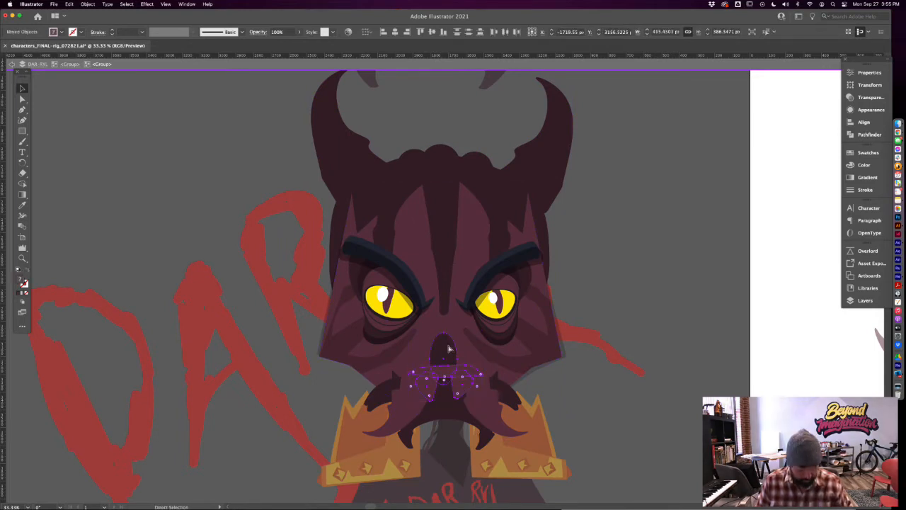
key("super+g")
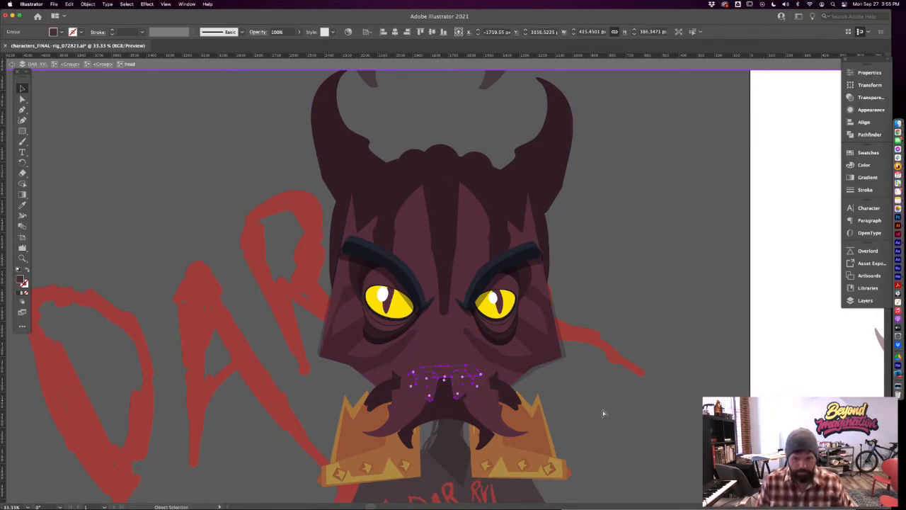
Delete the old upper fang piece inside the new head's mouth
double_click(601, 412)
double_click(599, 408)
left_click_drag(640, 396, 443, 377)
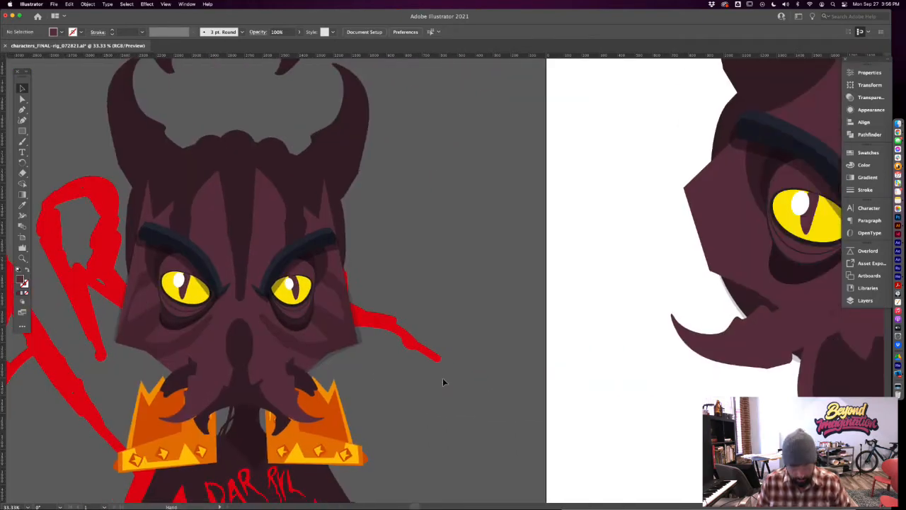
key("super+minus")
key("super+minus")
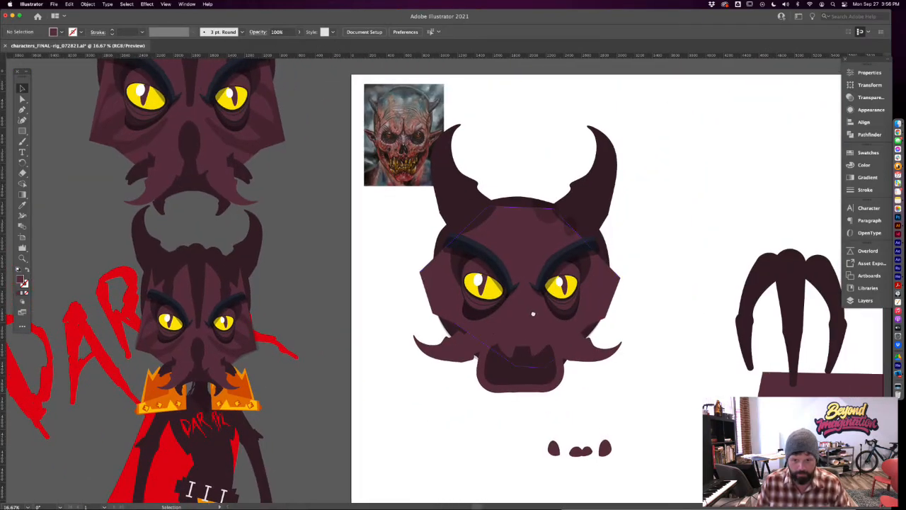
left_click(535, 316)
double_click(532, 320)
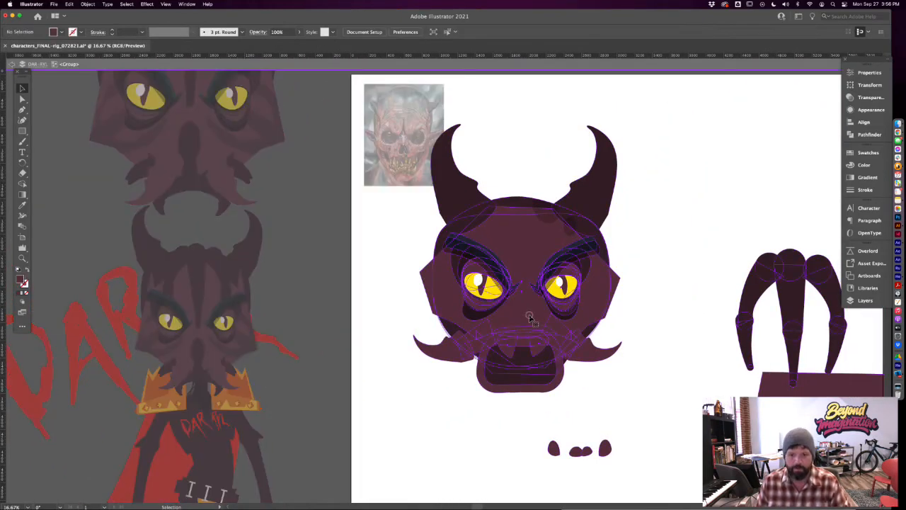
left_click(529, 318)
key("super+plus")
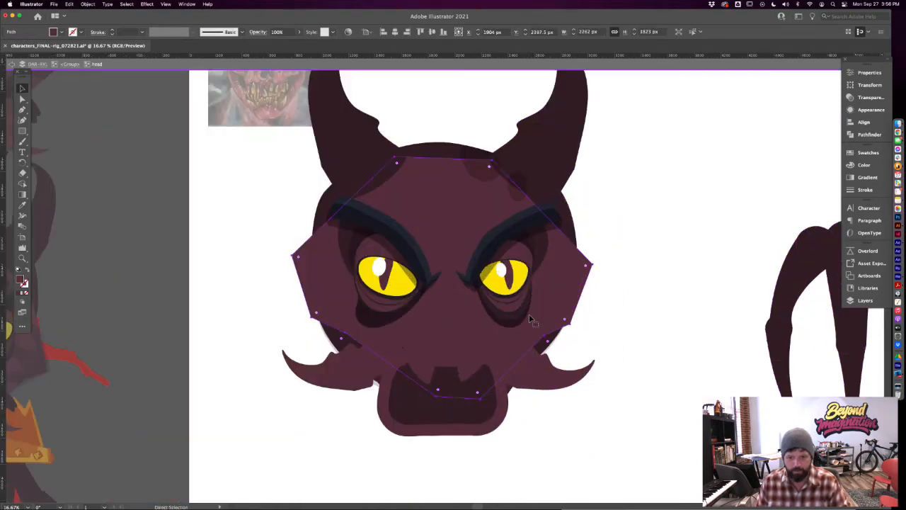
left_click(606, 337)
left_click(465, 378)
key("Delete")
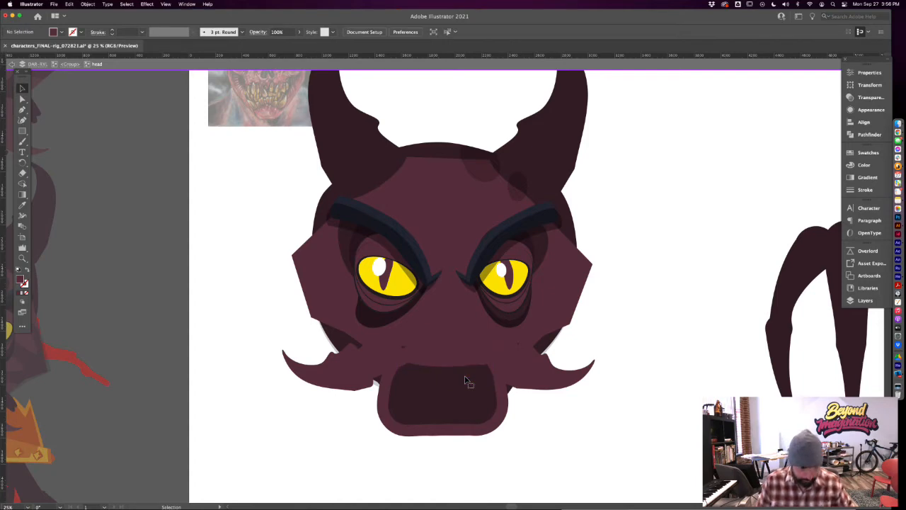
Place the copied nose oval and fangs over the new head's mouth and shift the mouth group up slightly
left_click(445, 283)
left_click_drag(473, 308, 467, 386)
left_click(549, 415)
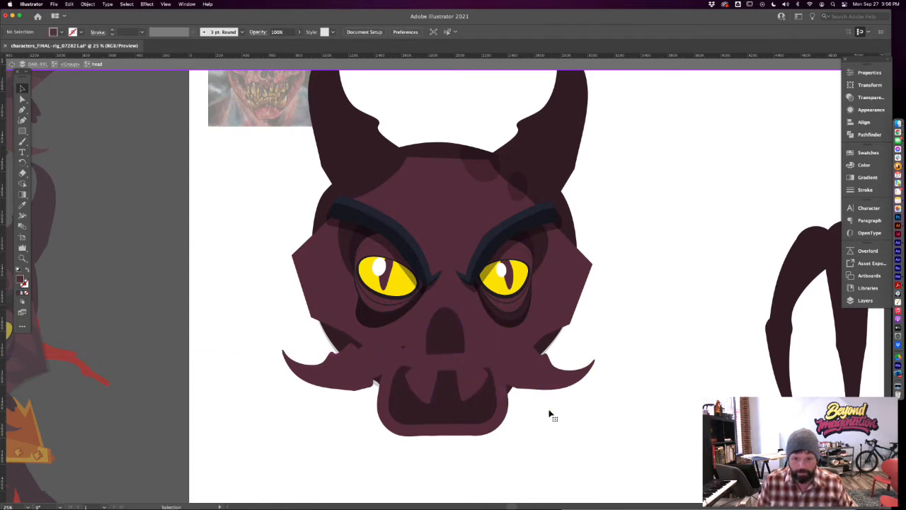
mouse_move(410, 359)
left_mouse_down()
mouse_move(403, 375)
mouse_move(406, 351)
left_mouse_up()
left_click(397, 360)
left_click(407, 355)
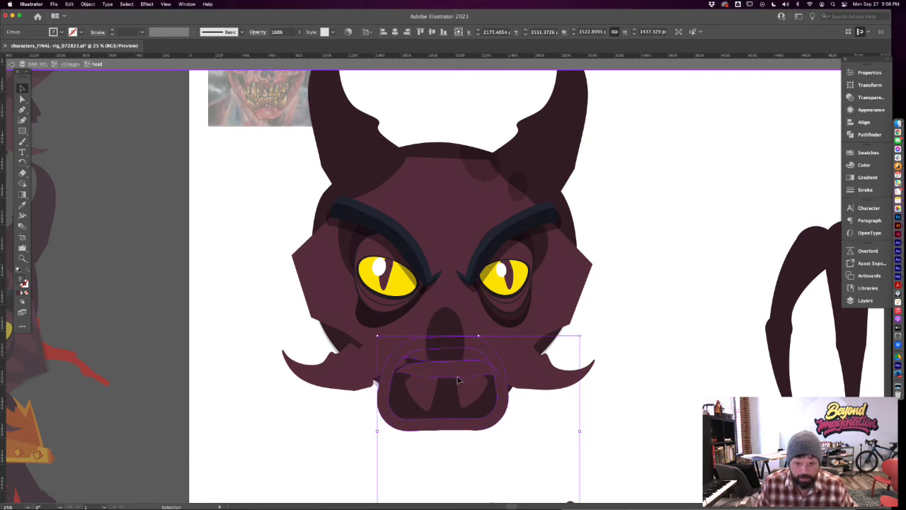
left_click_drag(472, 390, 467, 384)
Cut the nose and fang group and paste it in front of the mouth
left_click(459, 348)
key("super+x")
left_click(468, 364, "super")
key("super+f")
left_click(579, 422)
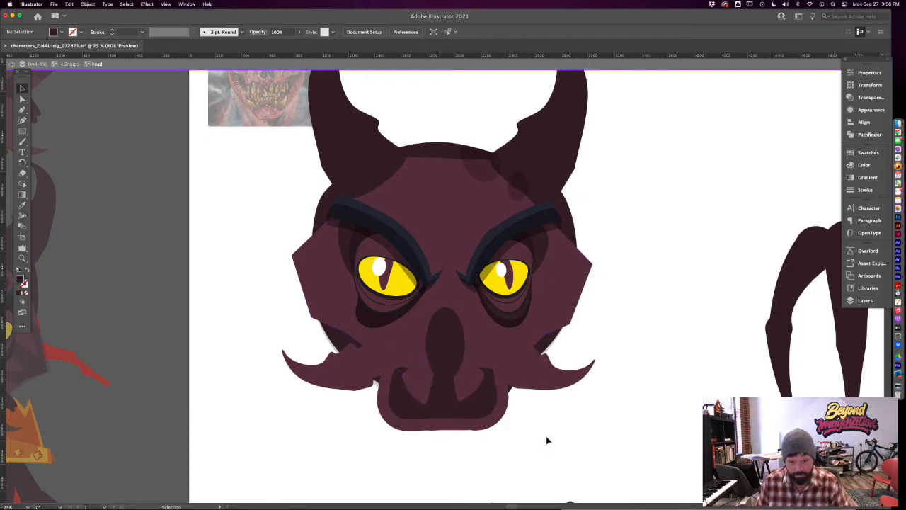
Remove the leftover group of loose teeth beneath the new head
key("super+minus")
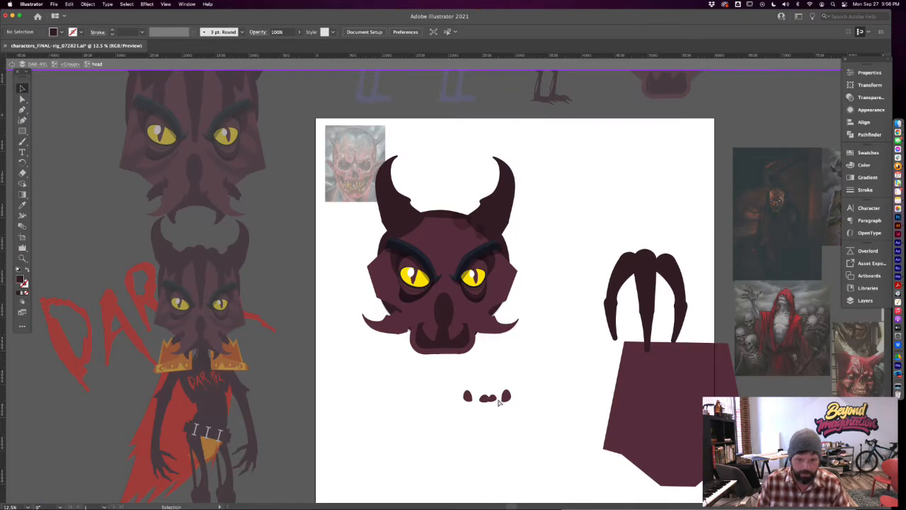
left_click(499, 401)
double_click(499, 402)
left_click(499, 401)
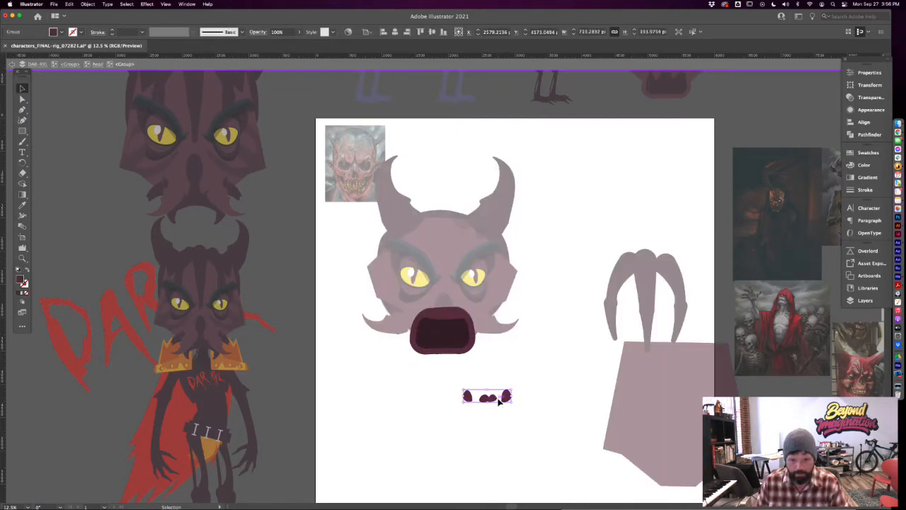
key("super+x")
double_click(540, 407)
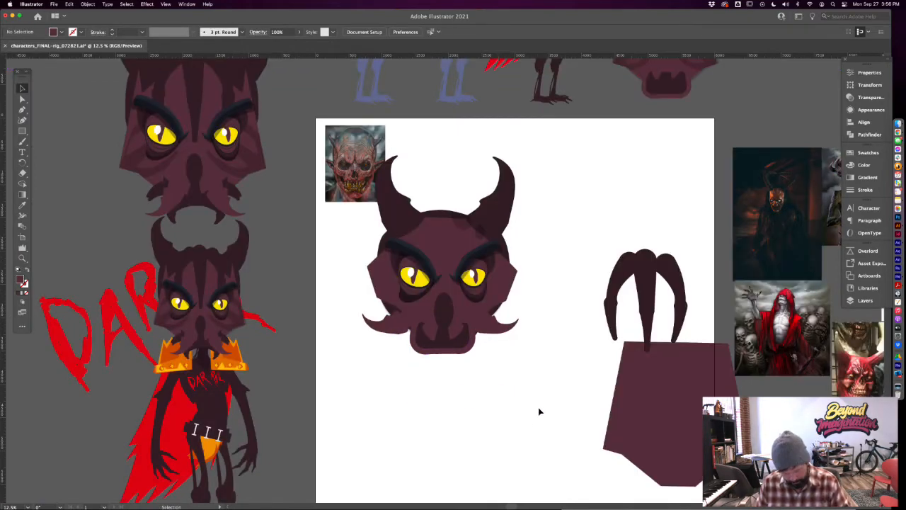
key("super+plus")
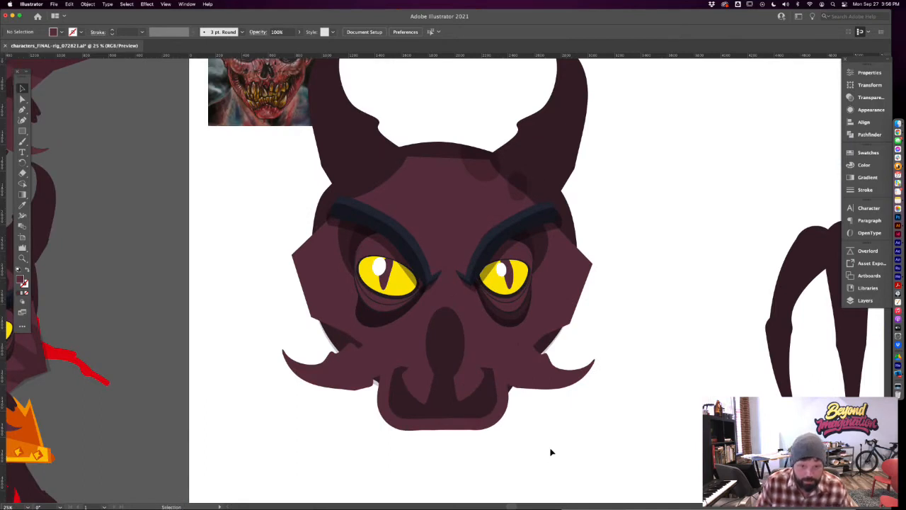
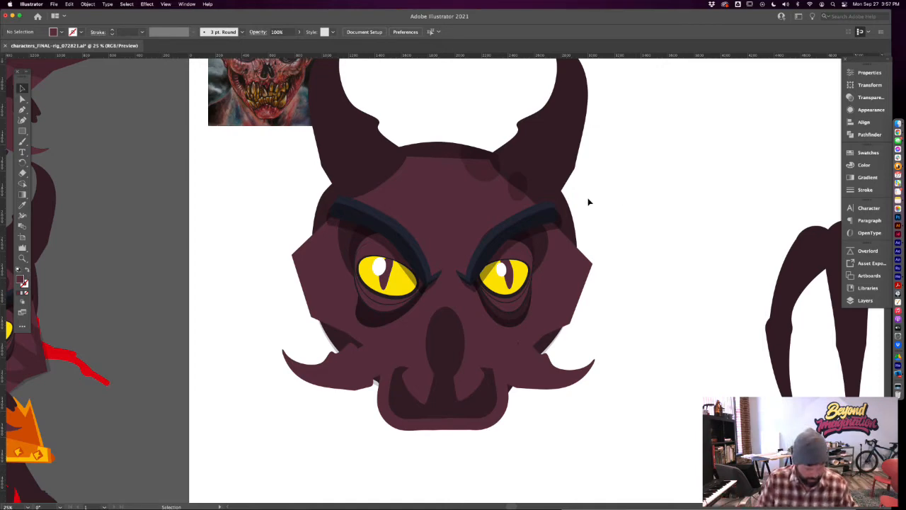
key("ctrl+Up")
left_click(210, 165)
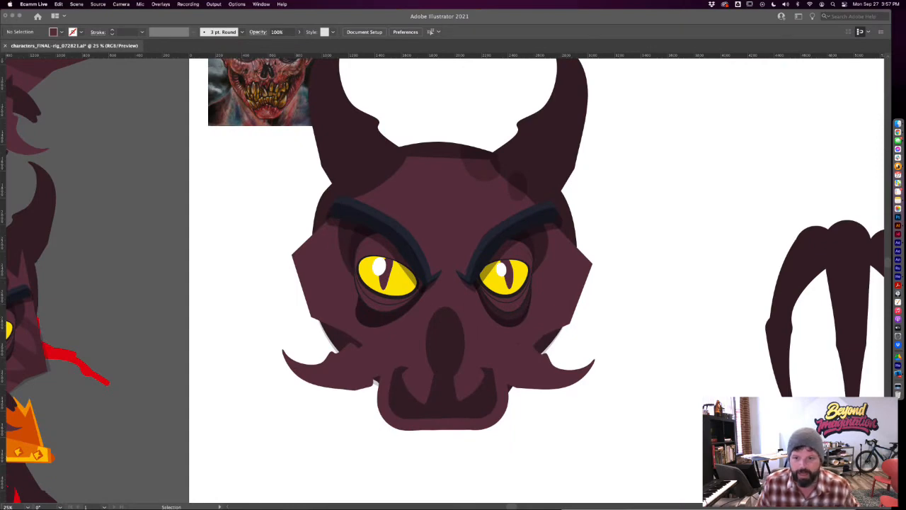
left_click(594, 302)
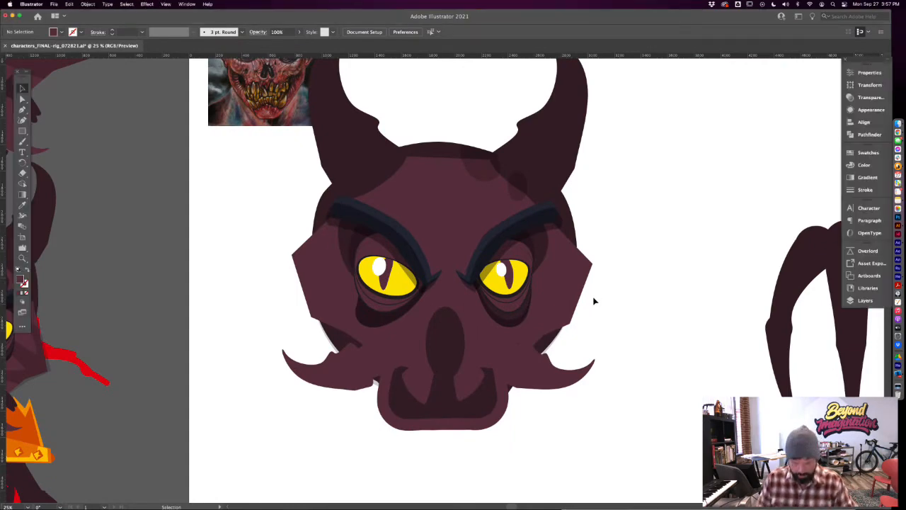
Move both horns of the new head outward and down so they sit on the sides of the skull
key("super+minus")
double_click(515, 183)
left_click(514, 182)
double_click(517, 183)
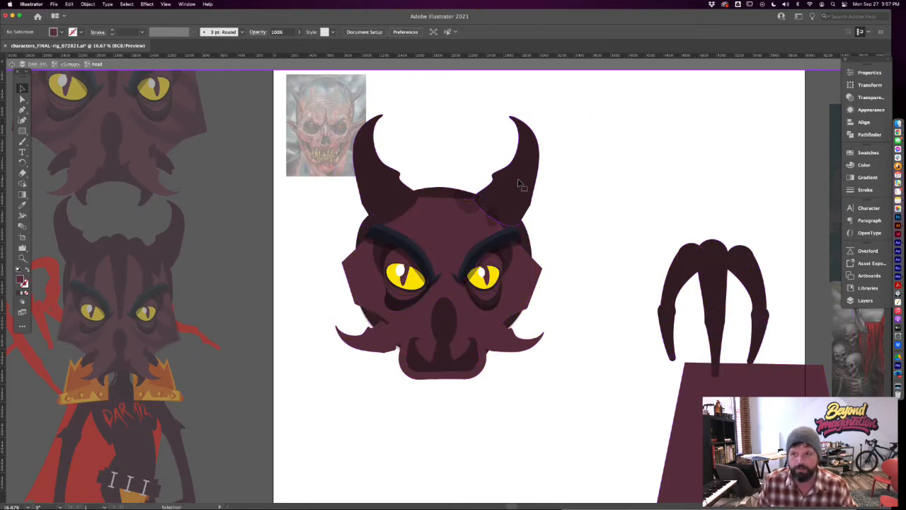
left_click(517, 183)
key("super+plus")
left_click_drag(449, 263, 470, 307)
left_click(553, 317)
left_click_drag(572, 266, 644, 170)
left_click_drag(330, 183, 298, 221)
left_click(233, 246)
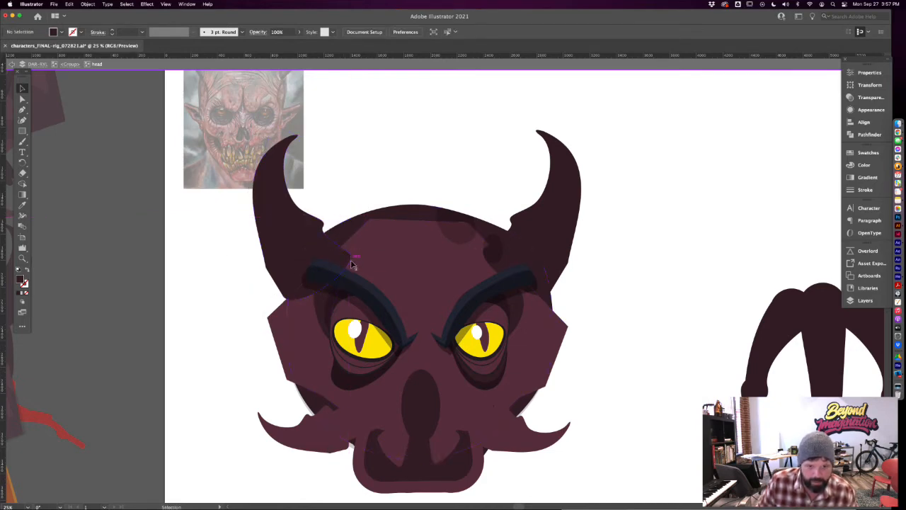
Lower the right-hand horn a little further and delete the clipped dark spots on the forehead
left_click_drag(558, 238, 561, 250)
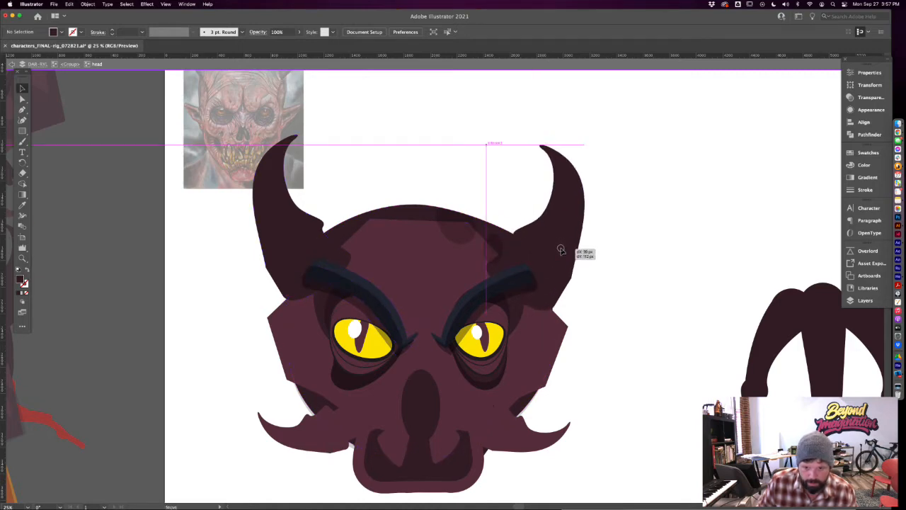
left_click_drag(561, 250, 560, 250)
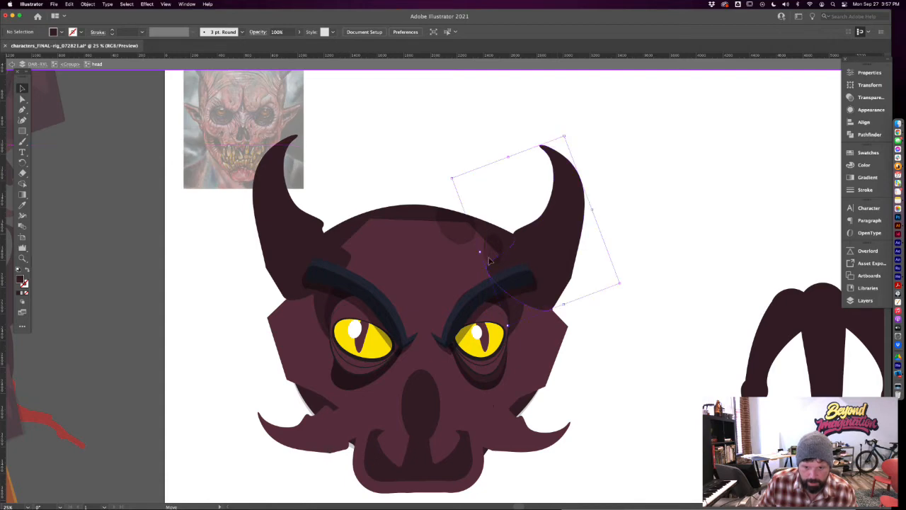
double_click(453, 239)
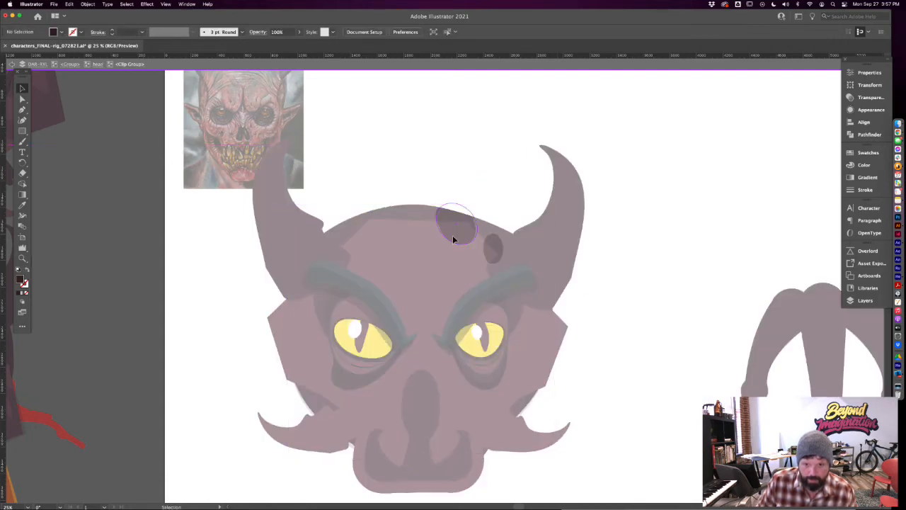
double_click(477, 206)
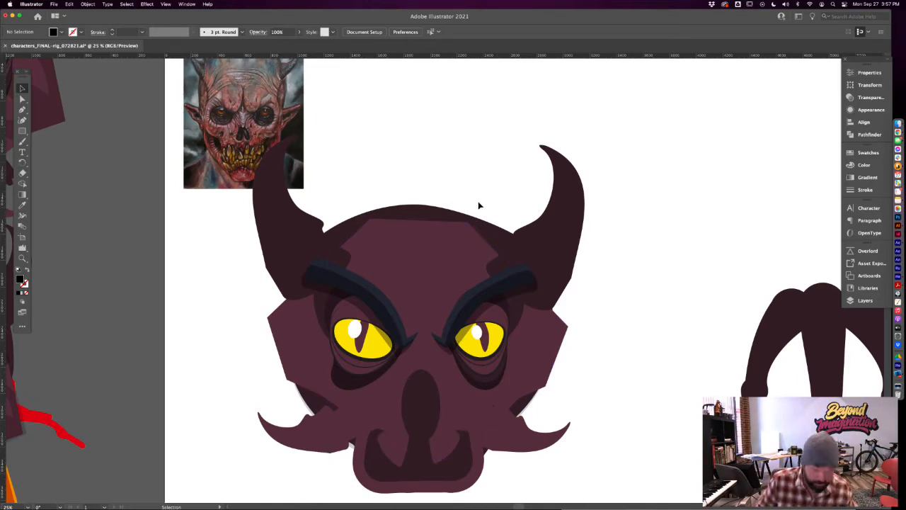
Pull the two upper anchor points of the angular face shape outward to the inner bases of the horns
key("a")
left_click_drag(468, 223, 516, 238)
left_click(500, 194)
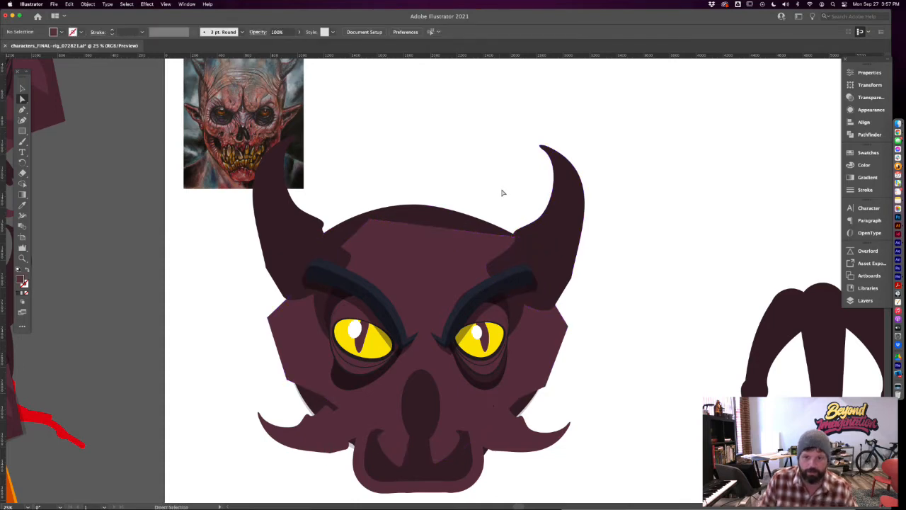
left_click_drag(372, 218, 326, 238)
left_click(427, 166)
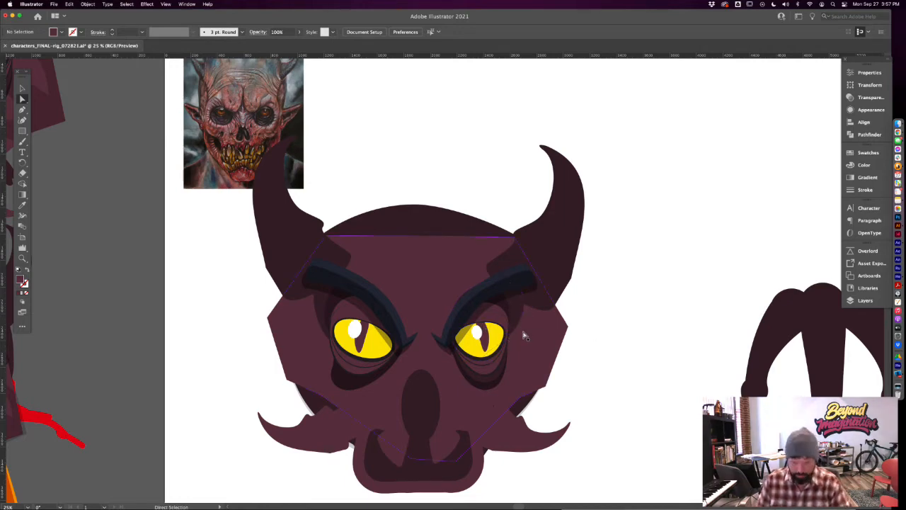
Try recolouring an offset copy of the right-hand eye's shadow ellipse with a sampled face colour
key("super+equal")
key("super+equal")
left_click_drag(555, 379, 503, 300)
left_click(474, 279)
key("i")
left_click(427, 371)
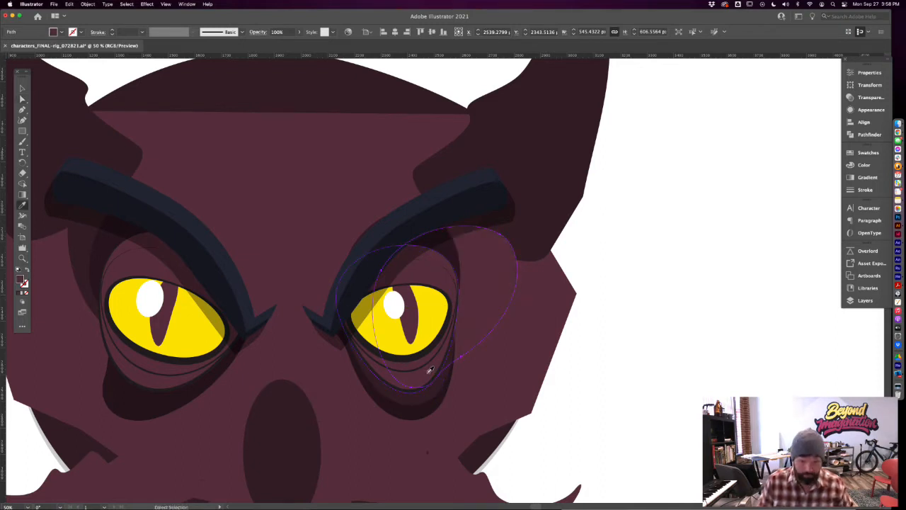
key("super+z")
key("v")
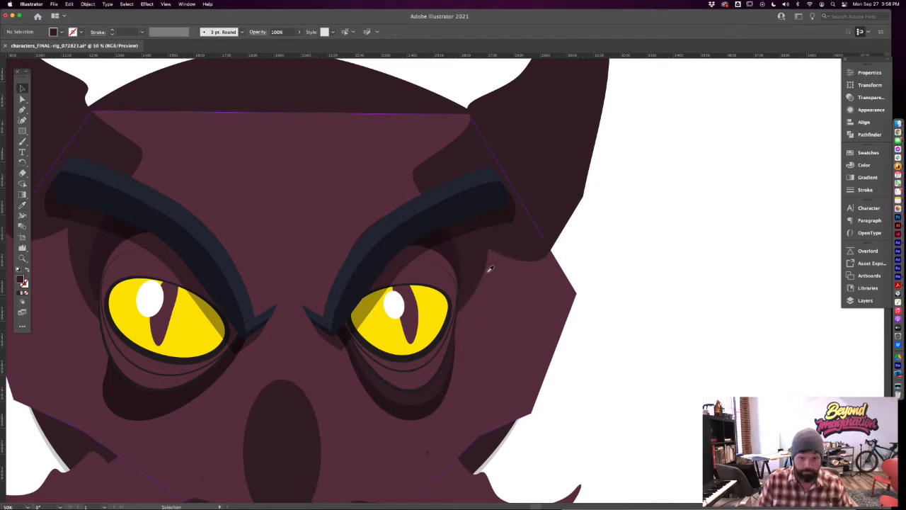
Duplicate the shadow ellipse behind the right-hand eye outward and down, and swap the copy's fill to a stroke
double_click(477, 270)
double_click(476, 270)
double_click(477, 270)
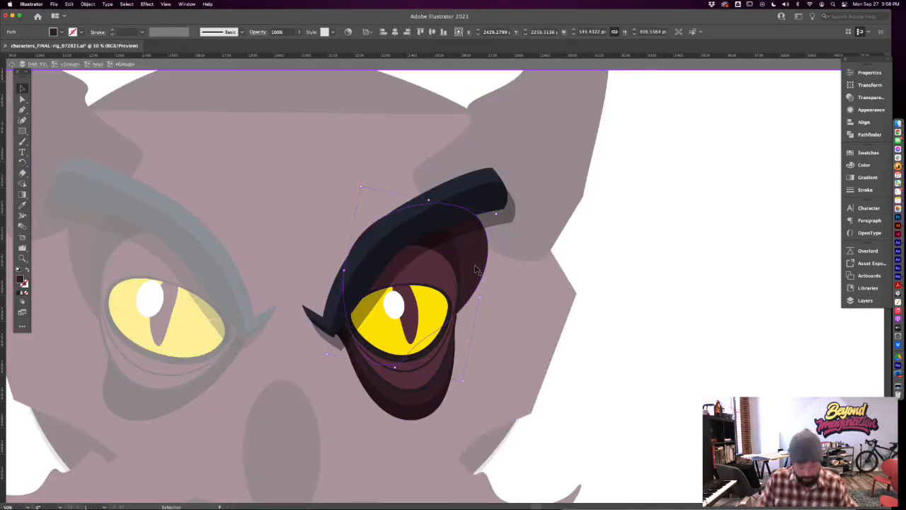
left_click(477, 270)
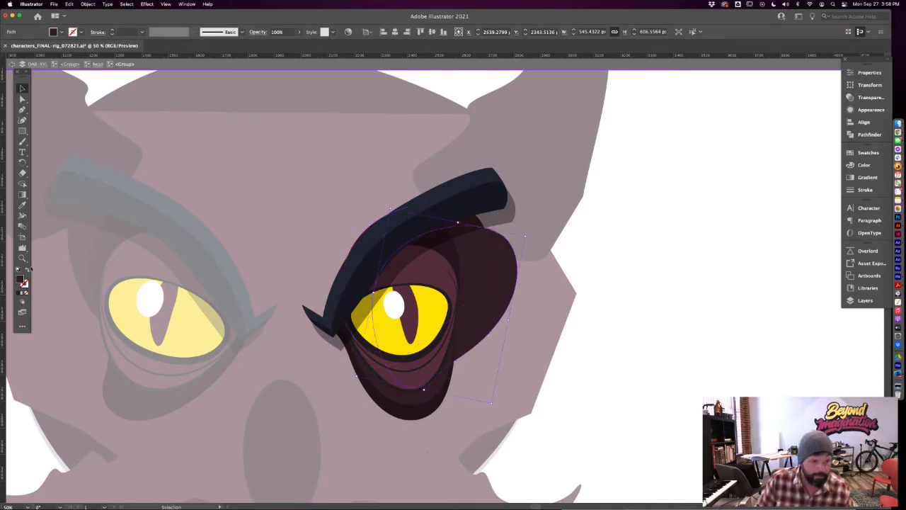
left_click(27, 270)
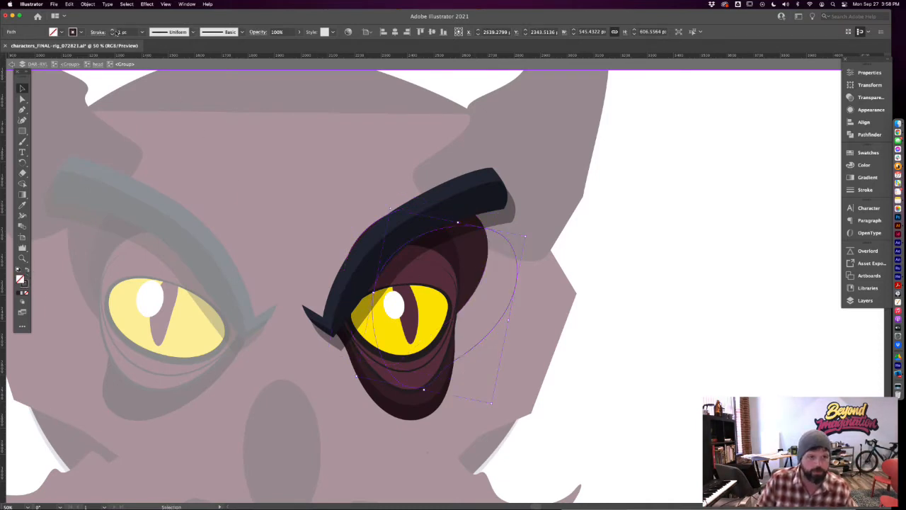
Set the stroke weight of the outlined ellipse beside the right-hand eye to 60 pt
left_click(111, 30)
left_click(112, 30)
left_click(111, 30)
left_click(112, 29)
left_click(112, 29)
left_click(111, 30)
left_click(112, 30)
left_click(112, 30)
left_click(112, 30)
left_click(111, 29)
left_click(112, 29)
left_click(120, 32)
key("Up")
key("Up")
key("Up")
key("Up")
key("Up")
key("Up")
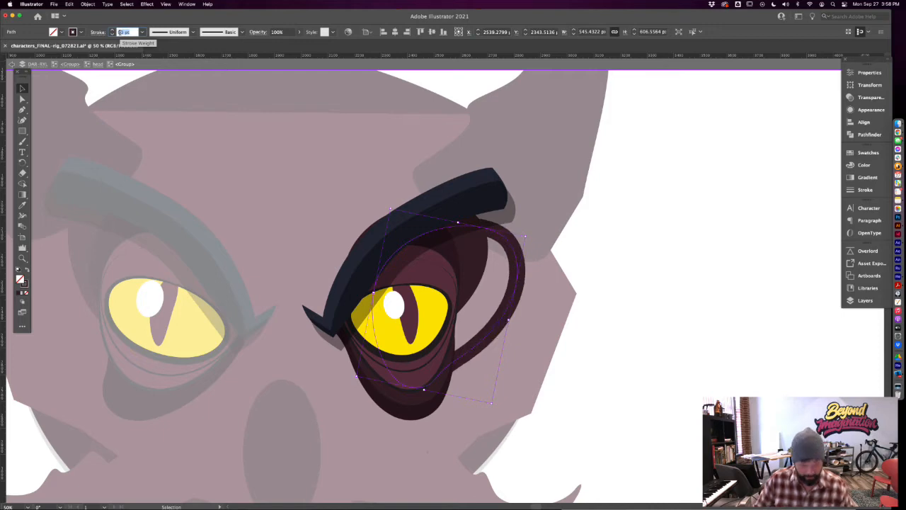
double_click(612, 249)
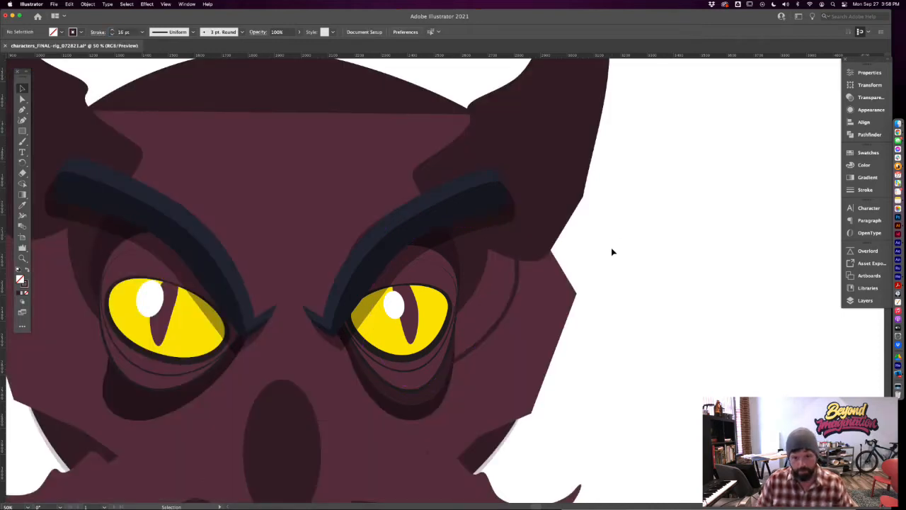
double_click(515, 308)
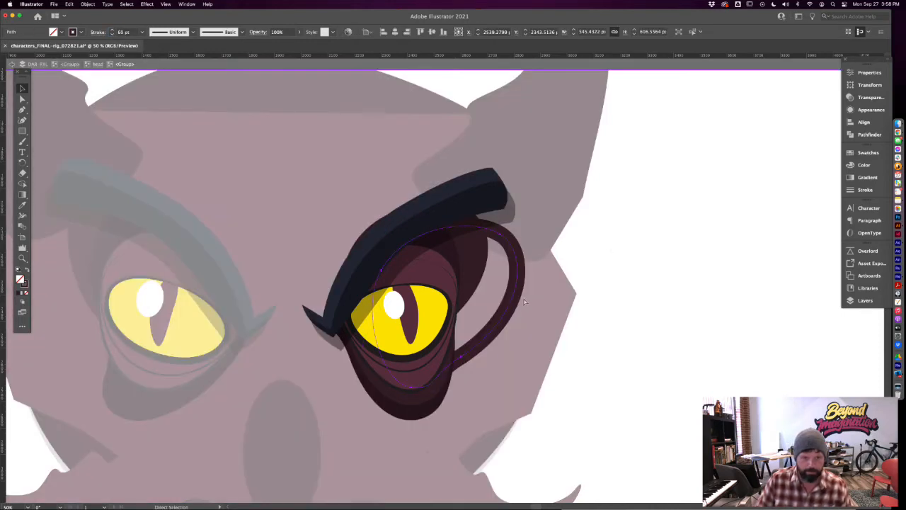
double_click(632, 279)
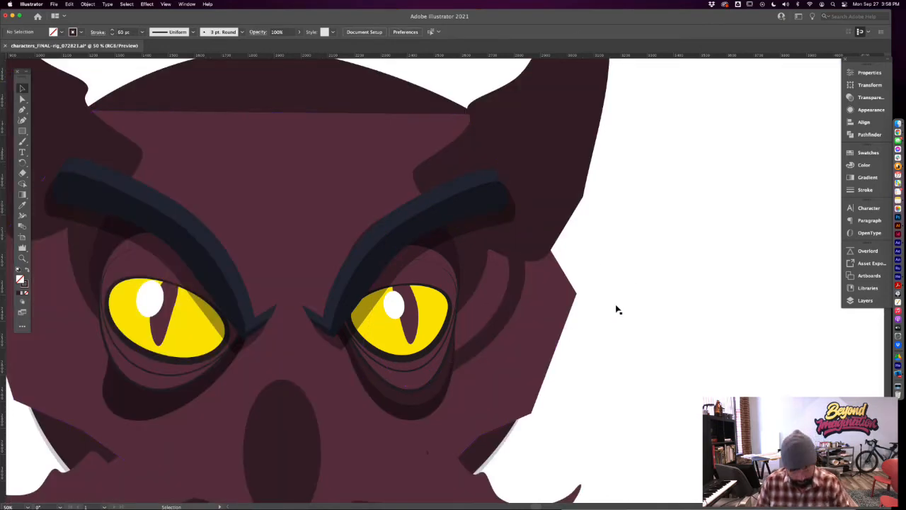
Rotate the outlined ellipse beside the right-hand eye more upright and move it closer to the eye
key("super+minus")
key("super+minus")
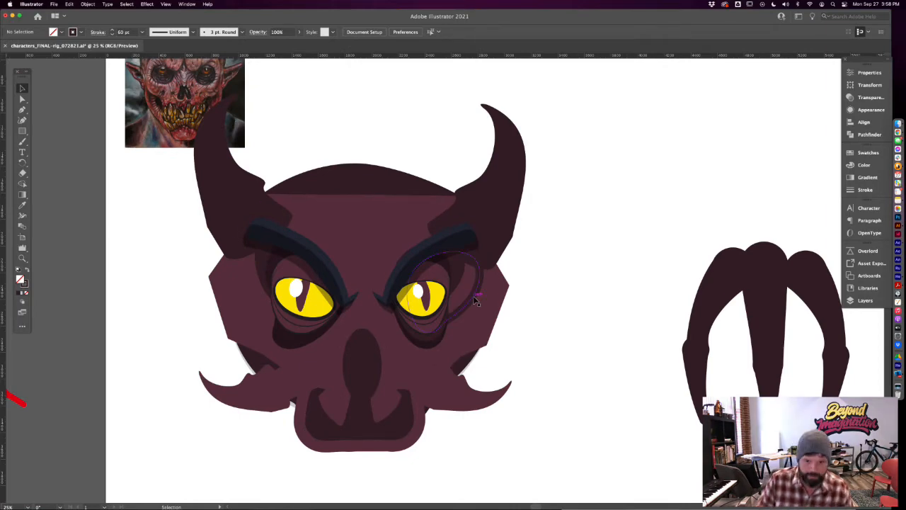
double_click(477, 302)
double_click(477, 301)
left_click(477, 301)
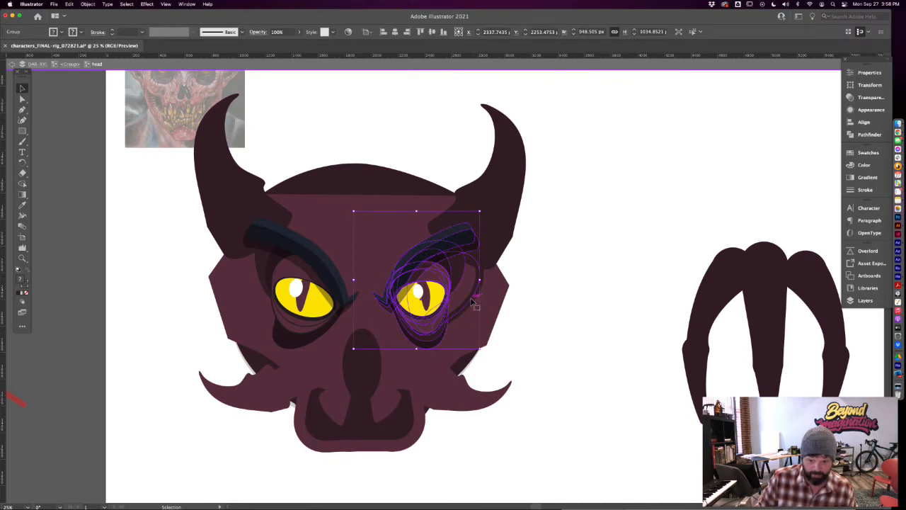
double_click(473, 303)
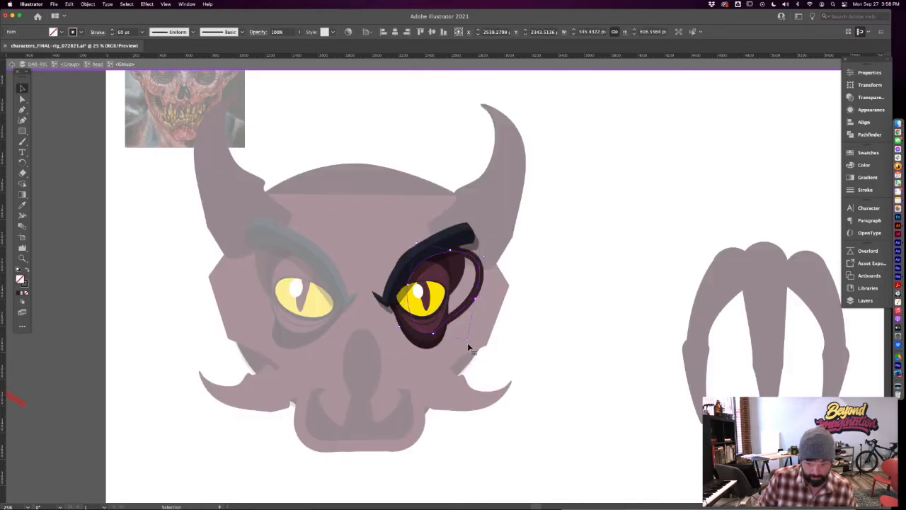
left_click_drag(468, 343, 481, 337)
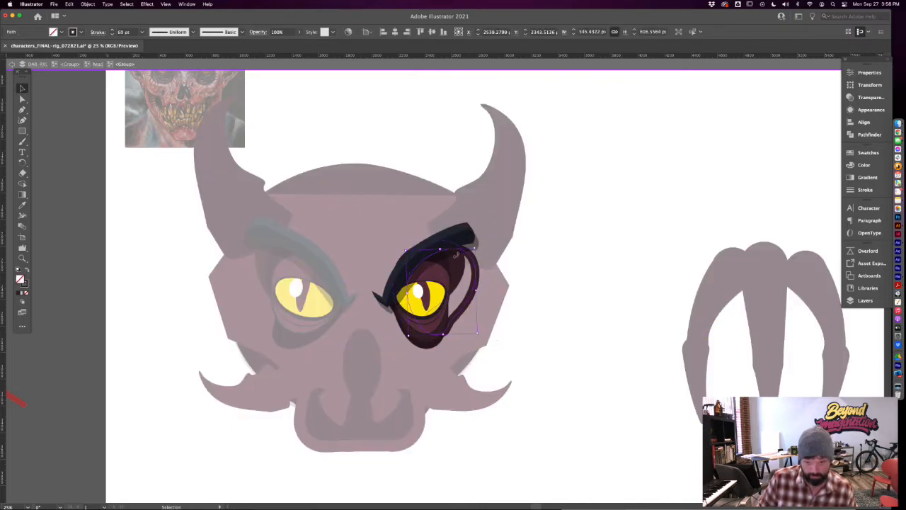
left_click_drag(472, 301, 463, 301)
double_click(572, 304)
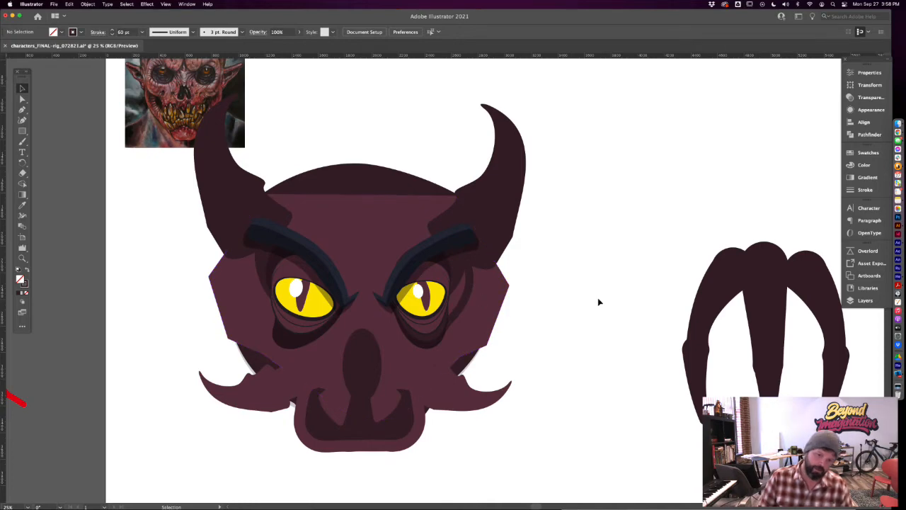
left_click_drag(560, 307, 617, 310)
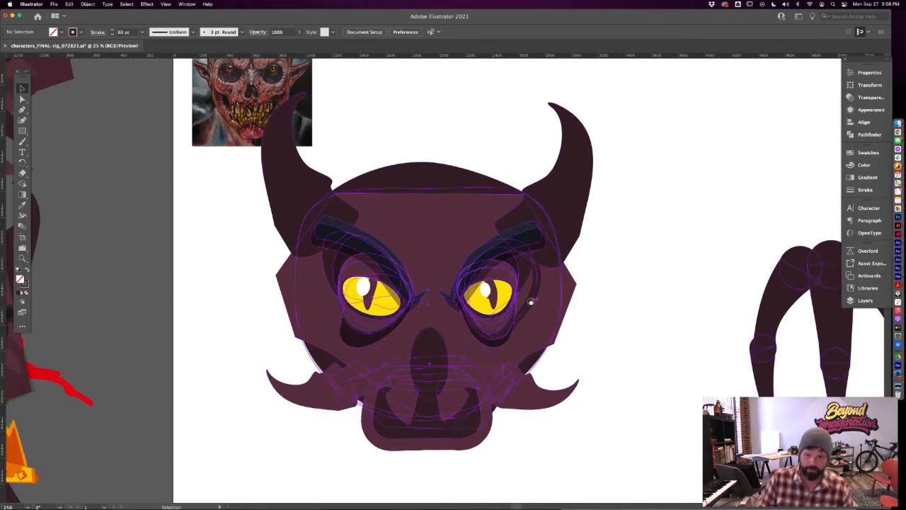
Try shifting the dark shadow shape beside the narrower eye outward and down on the cheek
double_click(531, 300)
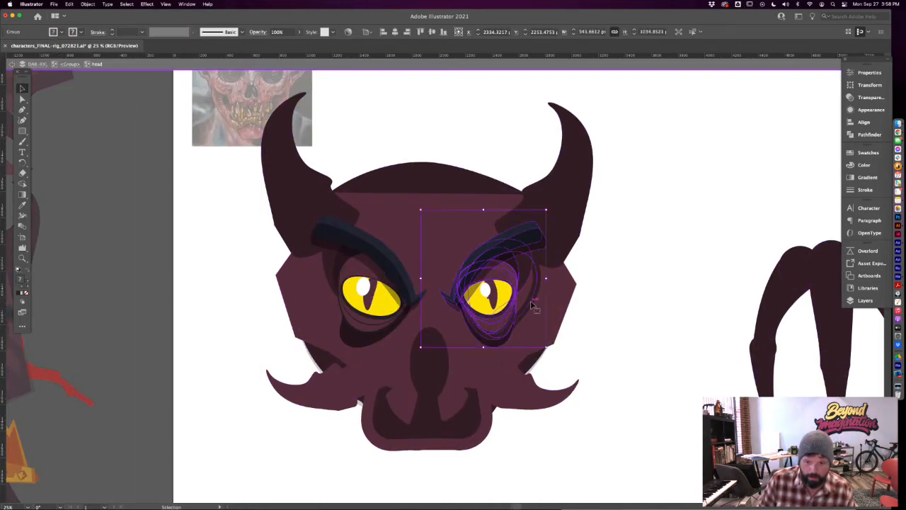
double_click(533, 305)
left_click_drag(539, 248, 556, 278)
double_click(599, 281)
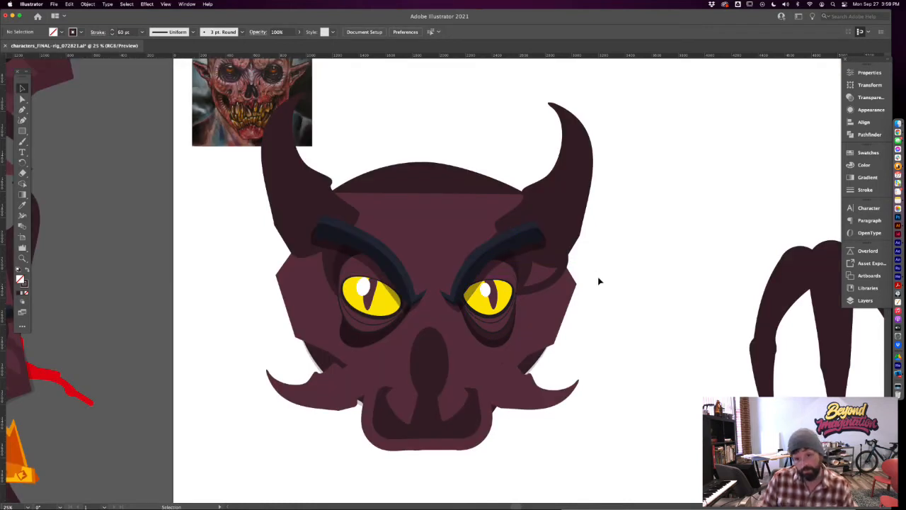
Restore the shifted shadow shape to its original place around the narrower eye and leave the head group
left_click(545, 288)
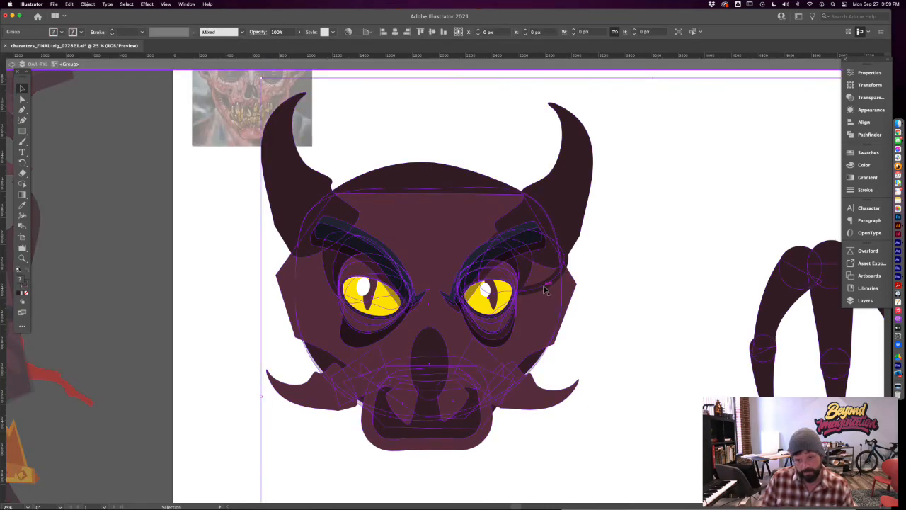
double_click(545, 288)
left_click(544, 287)
double_click(543, 287)
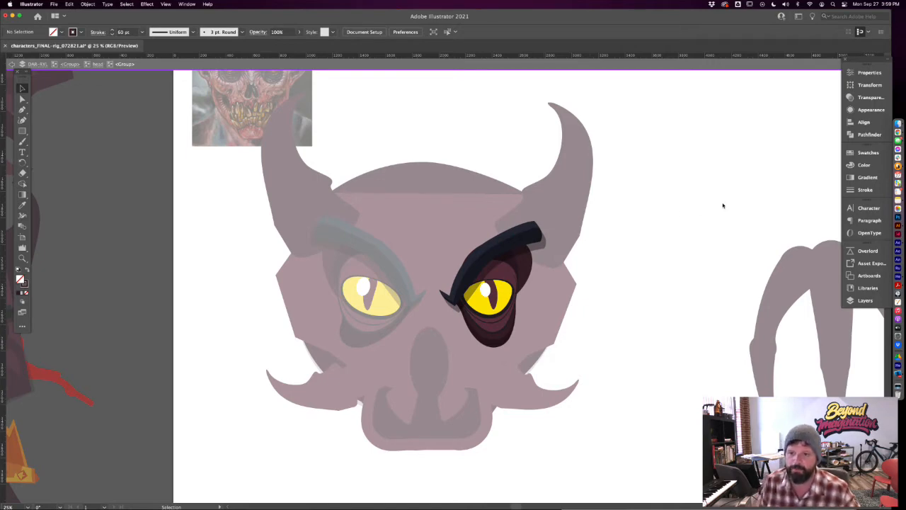
double_click(597, 287)
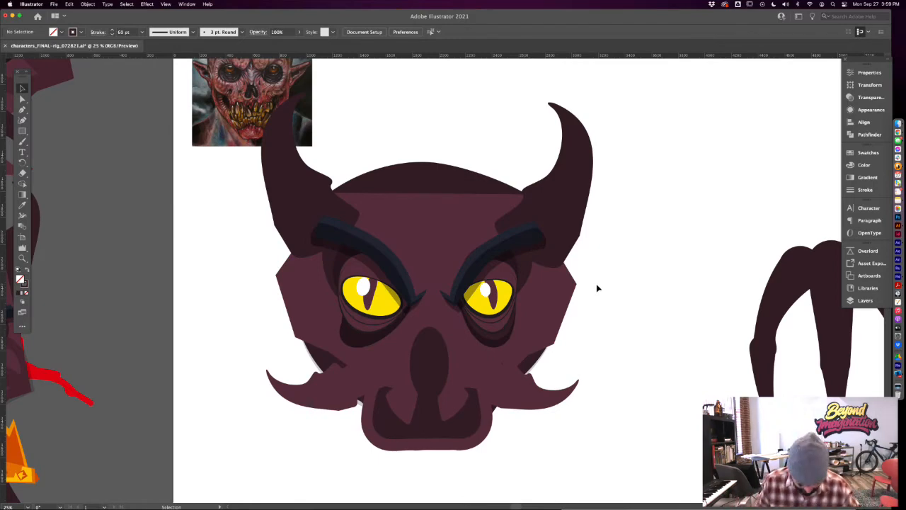
Isolate the head of the full-body caped character down to the clip group holding its cheek stripes
key("super+minus")
key("super+minus")
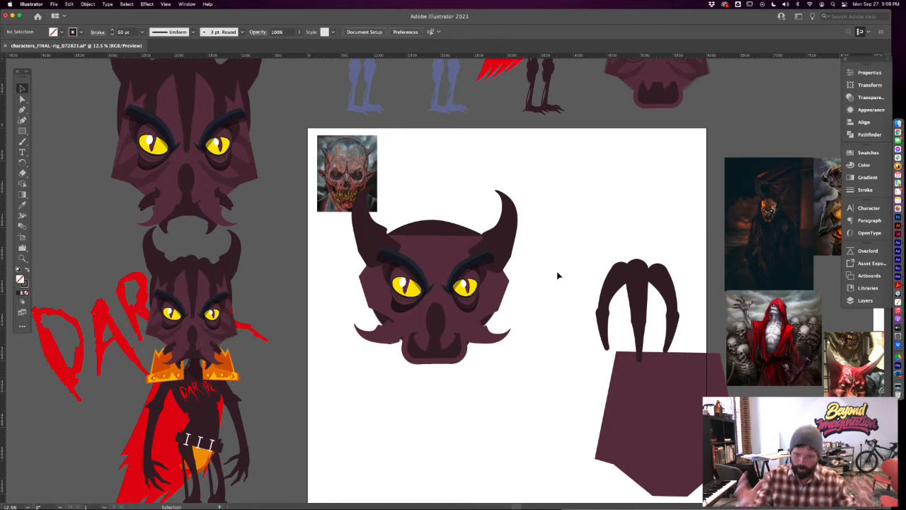
left_click_drag(534, 293, 581, 273)
left_click_drag(448, 388, 522, 376)
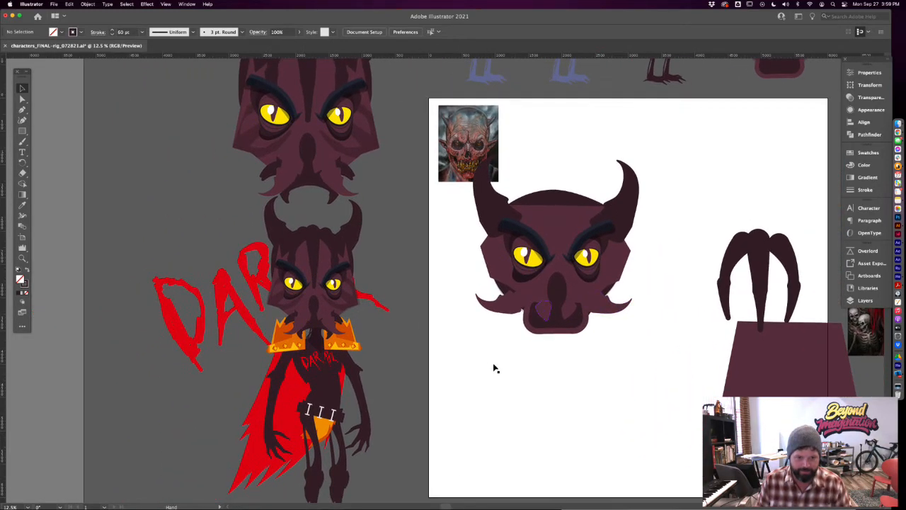
double_click(354, 303)
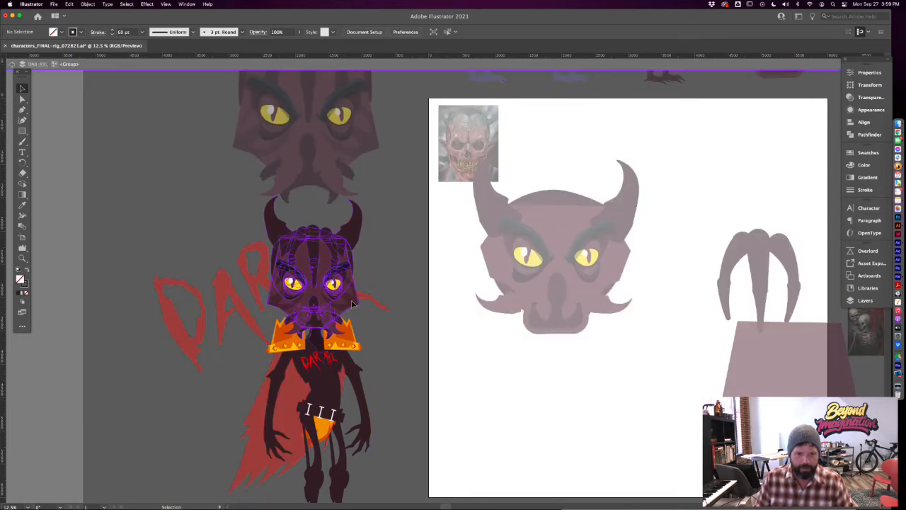
double_click(352, 303)
double_click(352, 304)
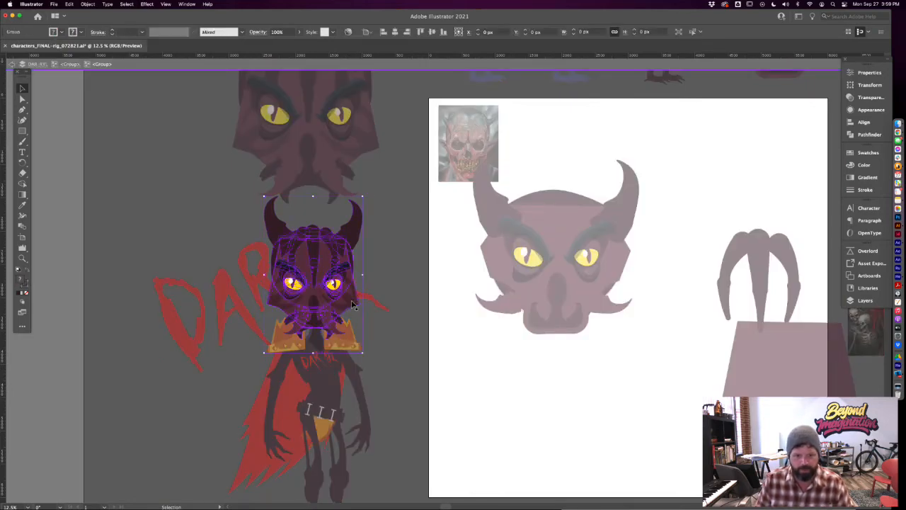
left_click(352, 304)
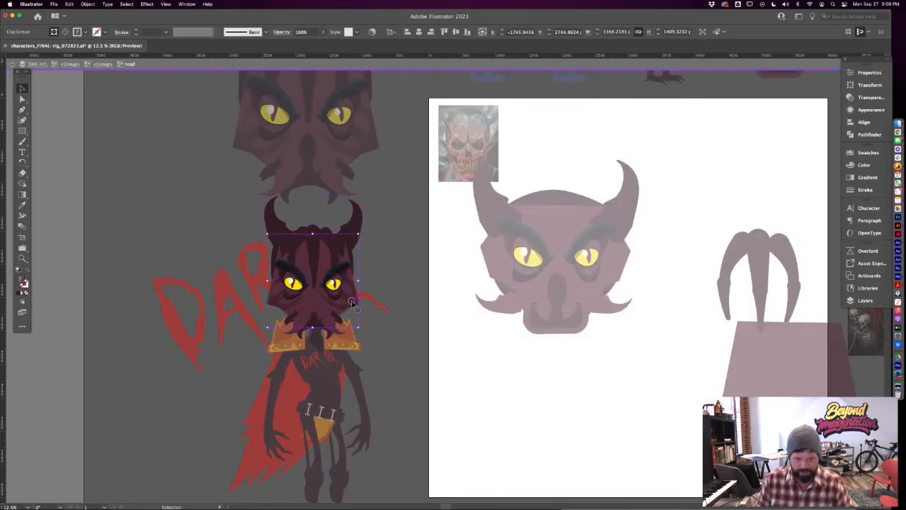
double_click(351, 304)
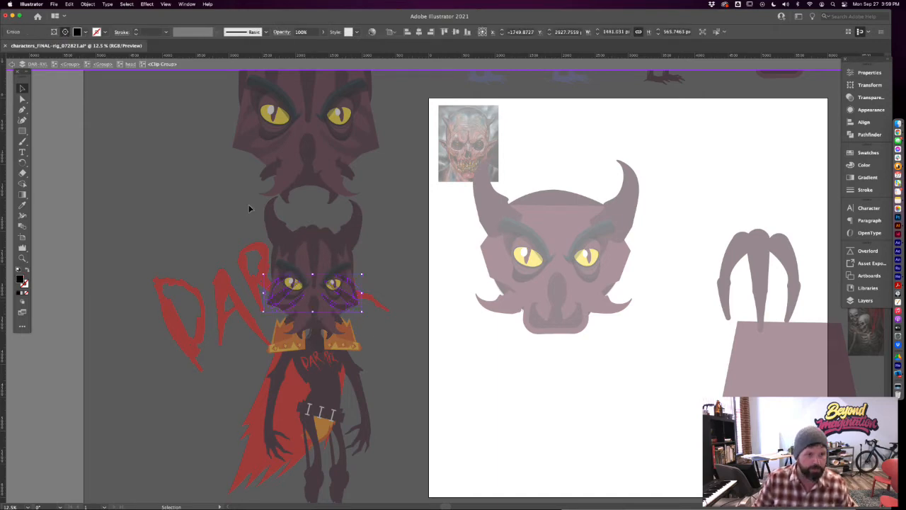
Return to the head level of the caped character and select the clip group containing the cheek stripes
key("super+equal")
key("super+equal")
key("super+equal")
key("super+equal")
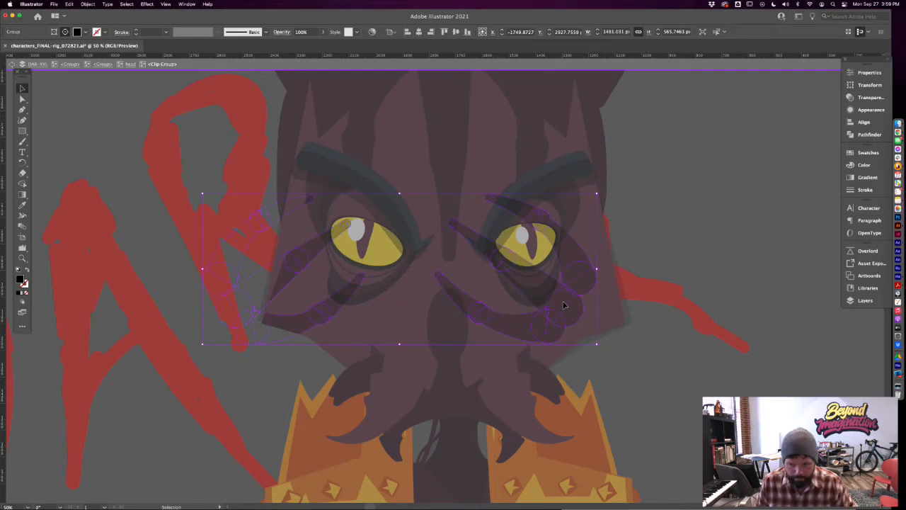
left_click(129, 65)
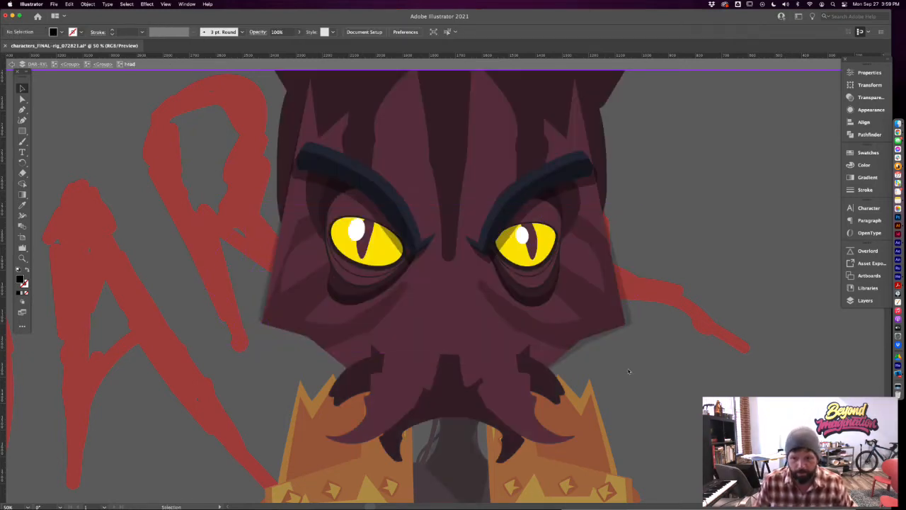
left_click(595, 313)
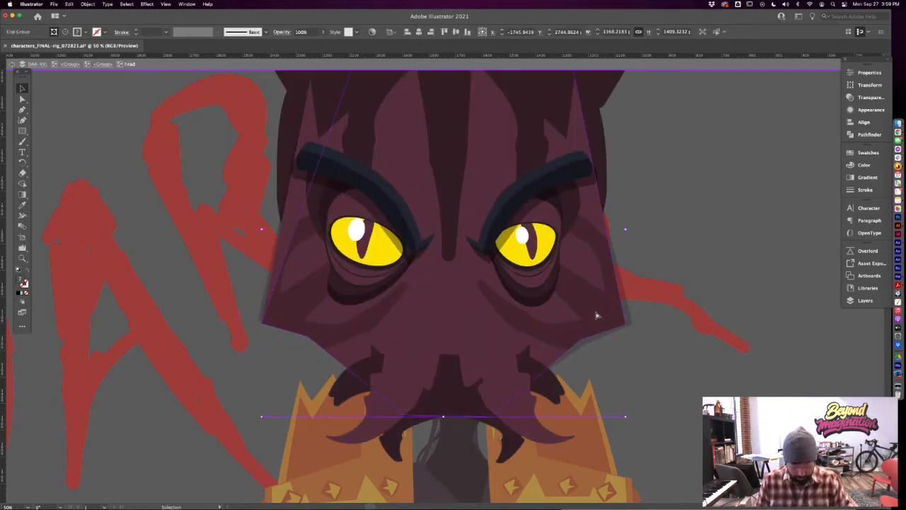
Paste a copy of the cheek-stripe clip group onto the horned head on the white artboard
key("super+minus")
key("super+minus")
key("super+minus")
key("super+minus")
key("super+minus")
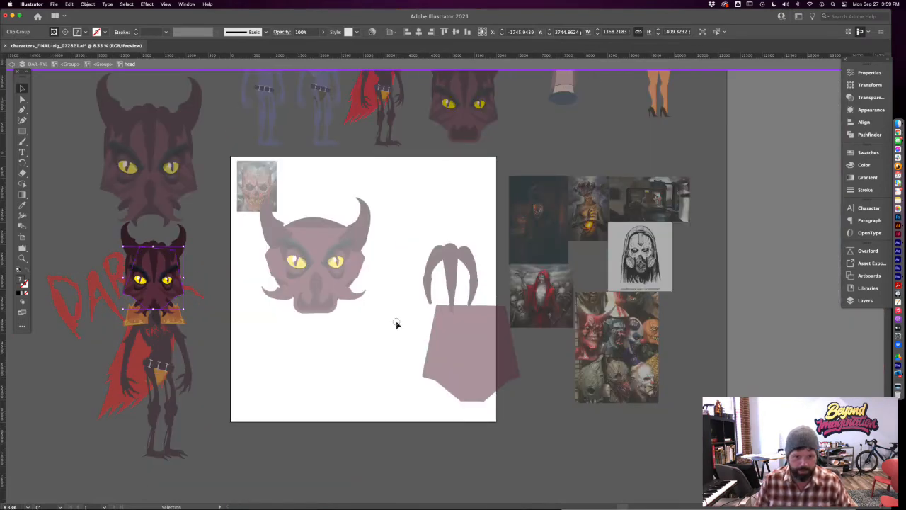
double_click(396, 322)
left_click(316, 289)
key("super+plus")
key("super+plus")
key("super+plus")
left_click_drag(392, 299, 580, 392)
left_click(581, 392)
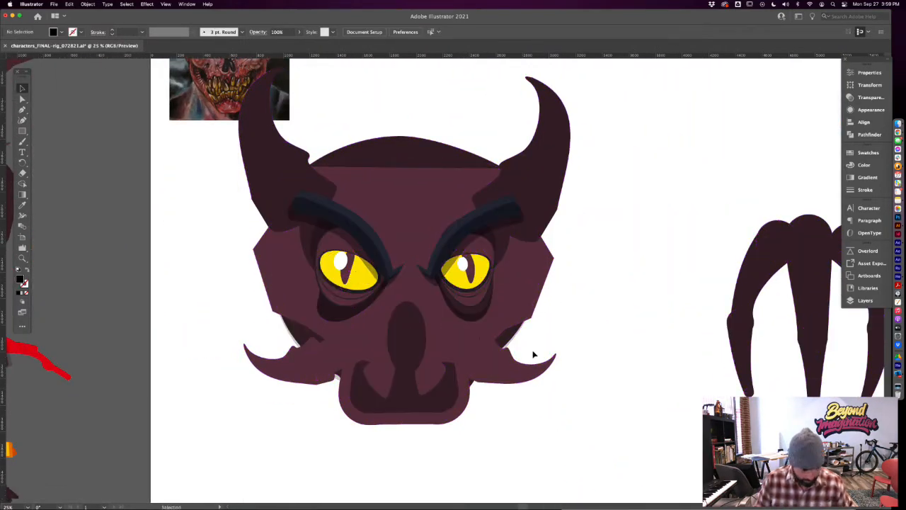
left_click(532, 316)
left_click_drag(530, 318, 522, 318)
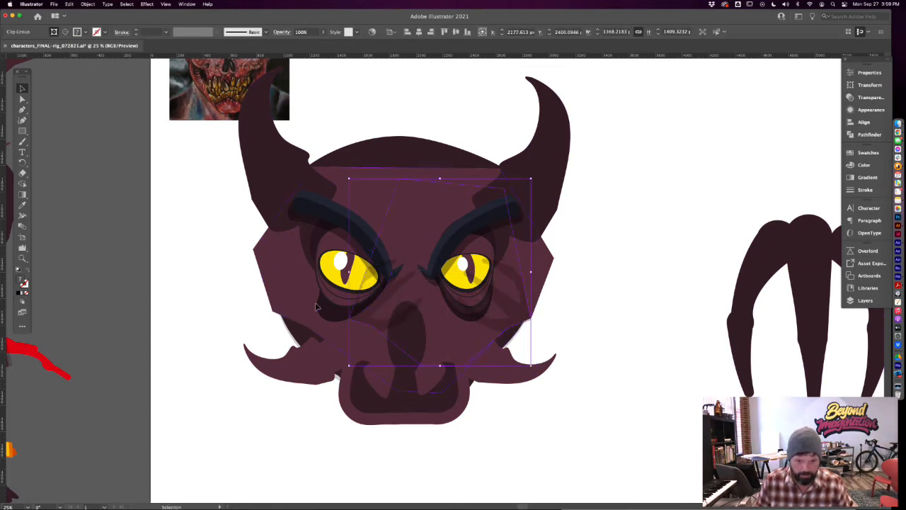
Isolate the pasted clip group, delete its stripes and clipping shape, and leave isolation
double_click(364, 315)
left_click(364, 314)
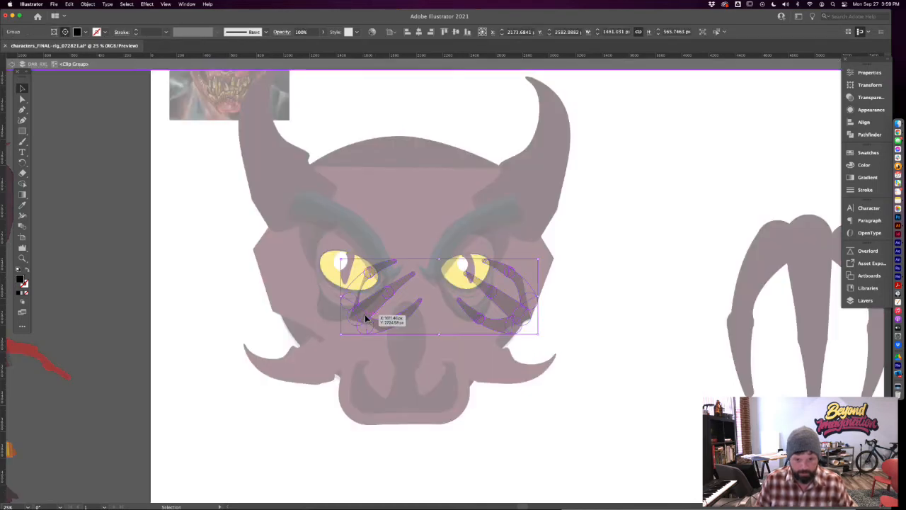
left_click(396, 349)
key("Delete")
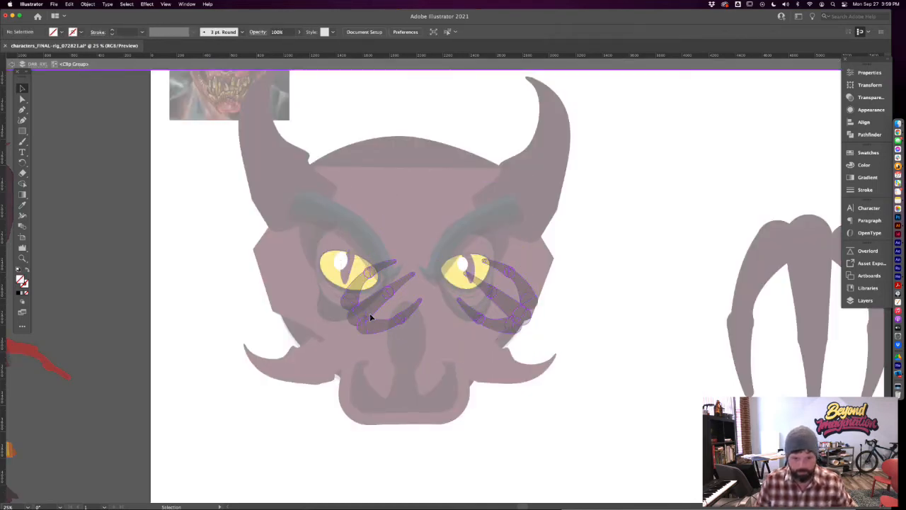
left_click(369, 316)
key("Delete")
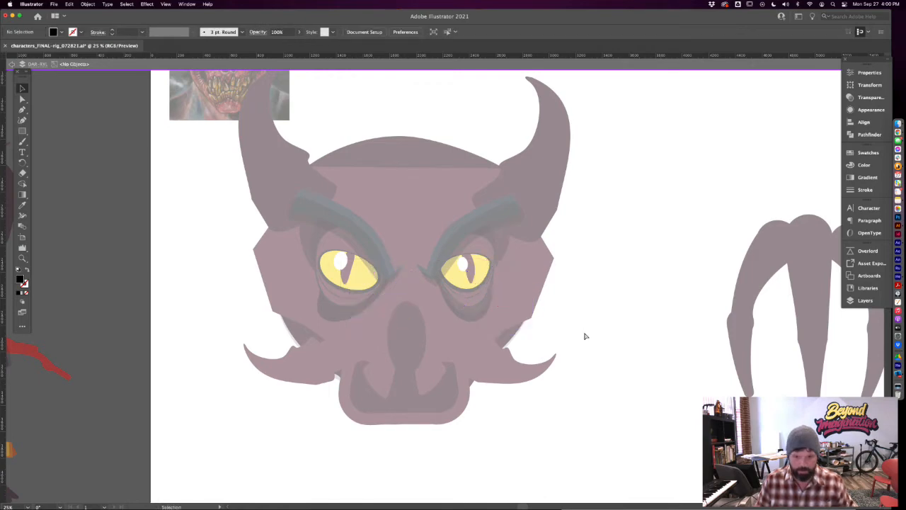
double_click(584, 337)
Examine the cheek and jaw shapes on the large horned head outside the white artboard
key("super+minus")
key("super+minus")
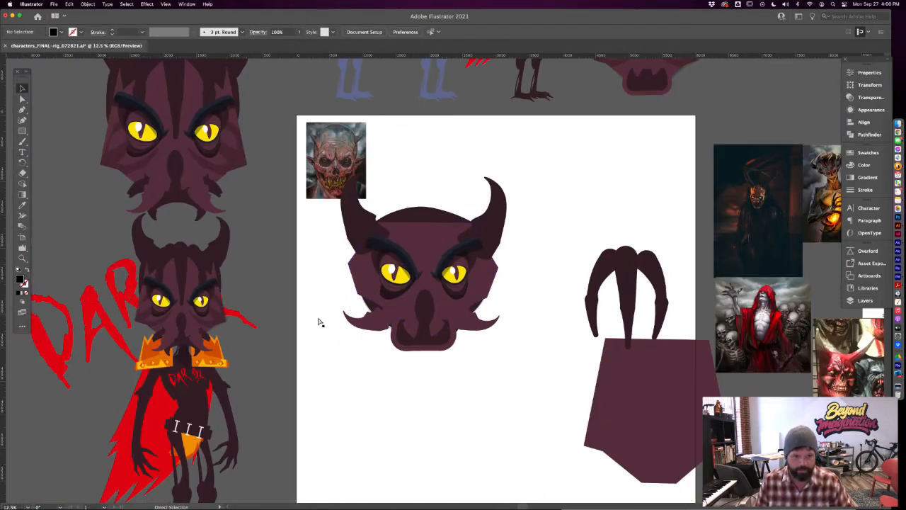
key("super+minus")
scroll(381, 288, "left", 3)
scroll(381, 289, "up", 2)
left_click(381, 289)
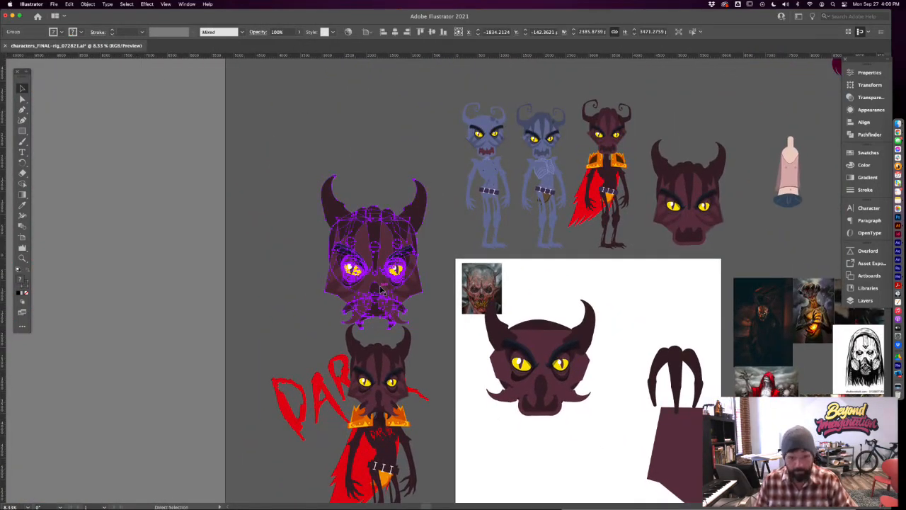
key("super+equal")
key("super+equal")
key("super+equal")
left_click(617, 397)
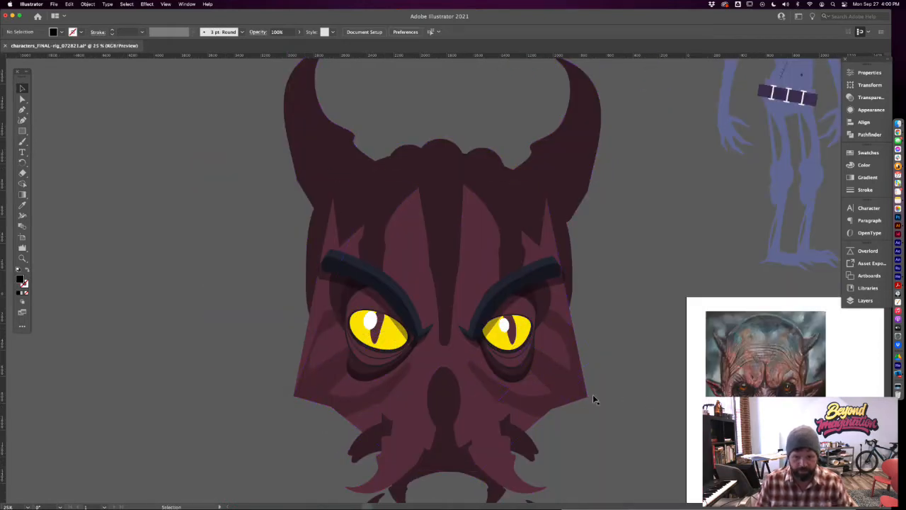
key("super+minus")
key("super+minus")
key("super+minus")
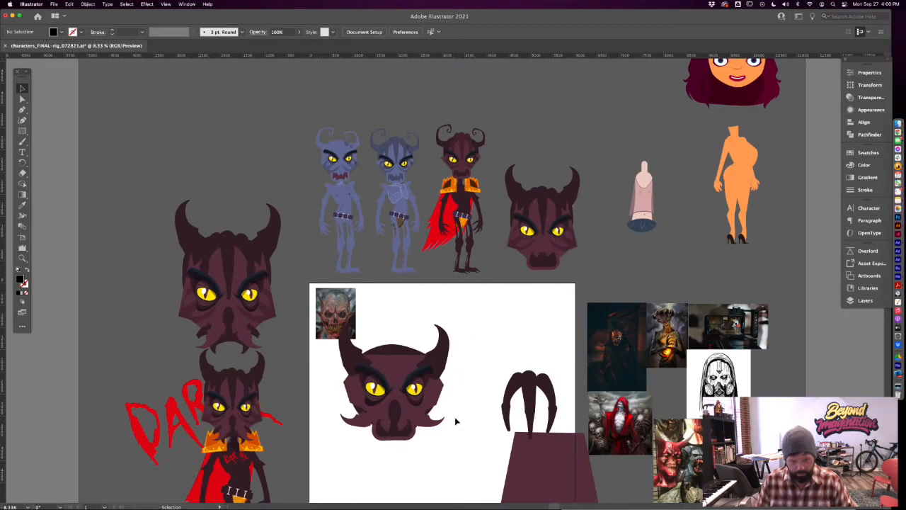
Isolate the artboard head and move one tusk with its adjoining cheek patch about 96 px outward and 41 px down
key("super+equal")
left_click(422, 422)
key("super+equal")
key("super+equal")
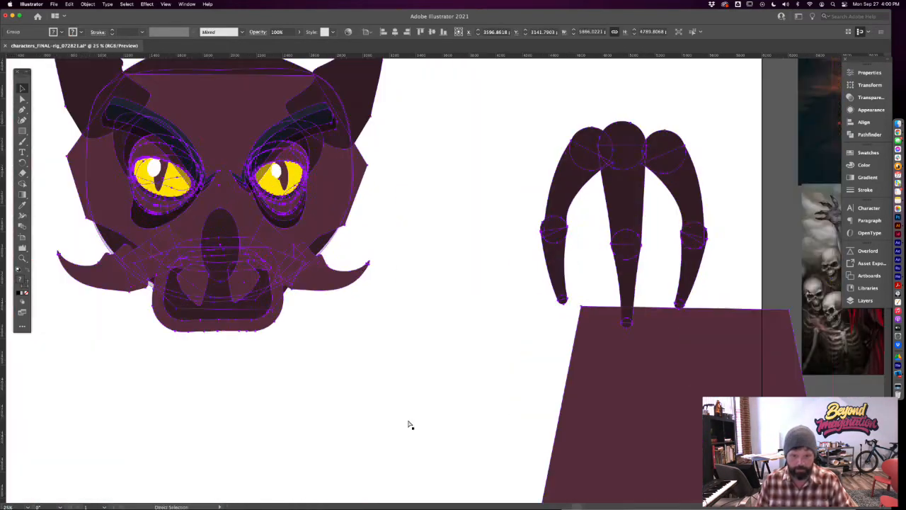
scroll(401, 380, "left", 5)
scroll(401, 381, "up", 2)
left_click(499, 380)
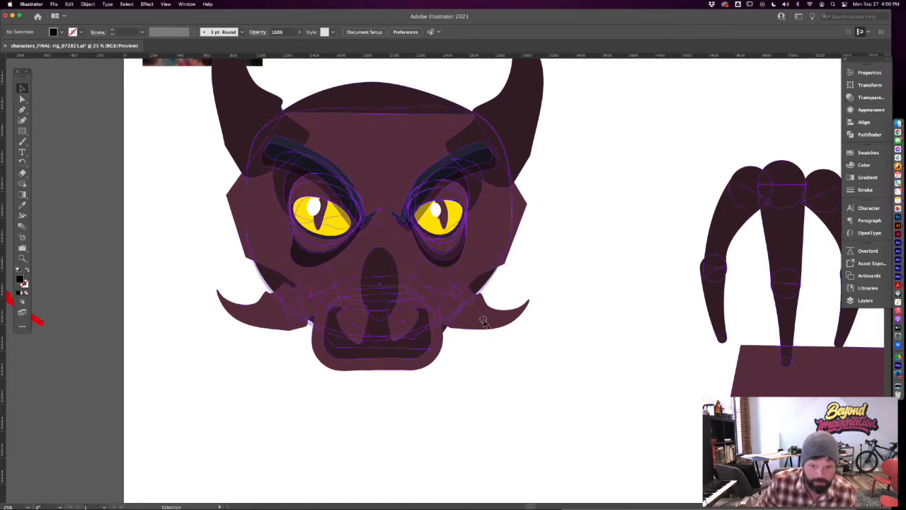
double_click(490, 330)
left_click(484, 323)
double_click(484, 323)
left_click(482, 322)
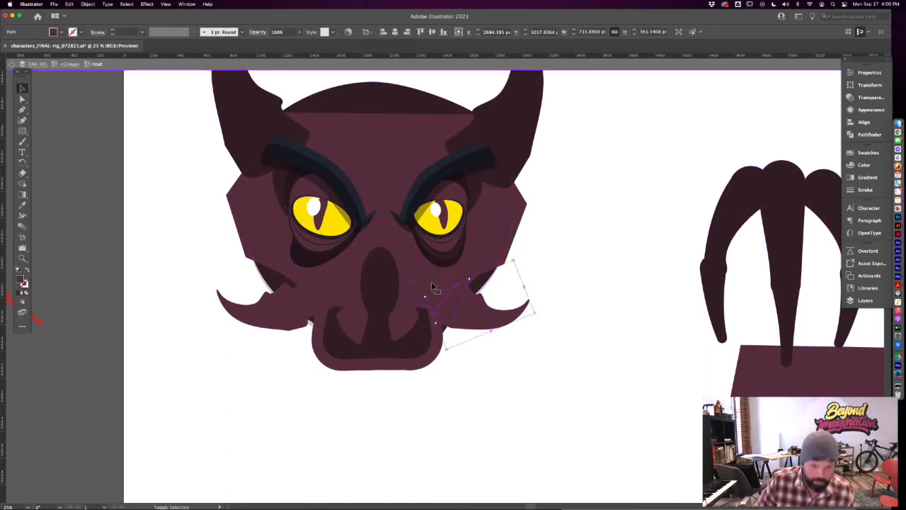
left_click(432, 283, "shift")
left_click_drag(473, 324, 487, 331)
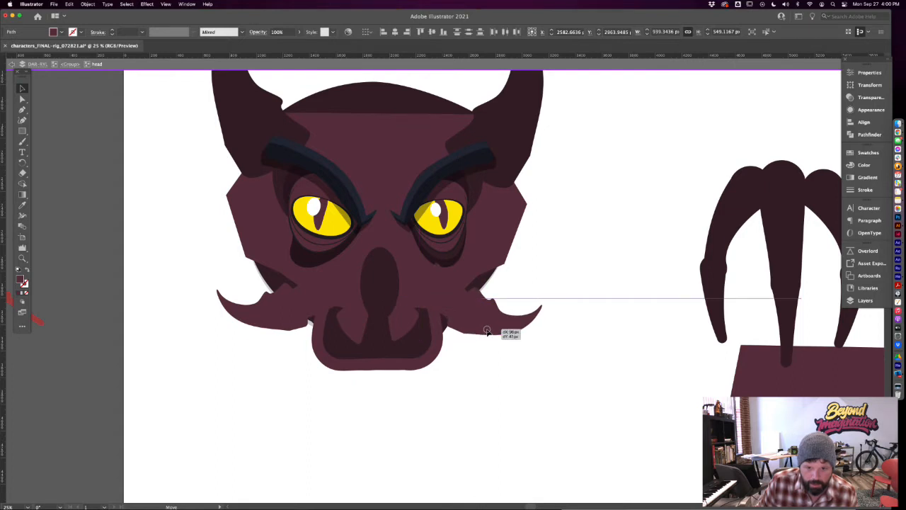
left_click_drag(487, 332, 487, 331)
left_click(522, 376)
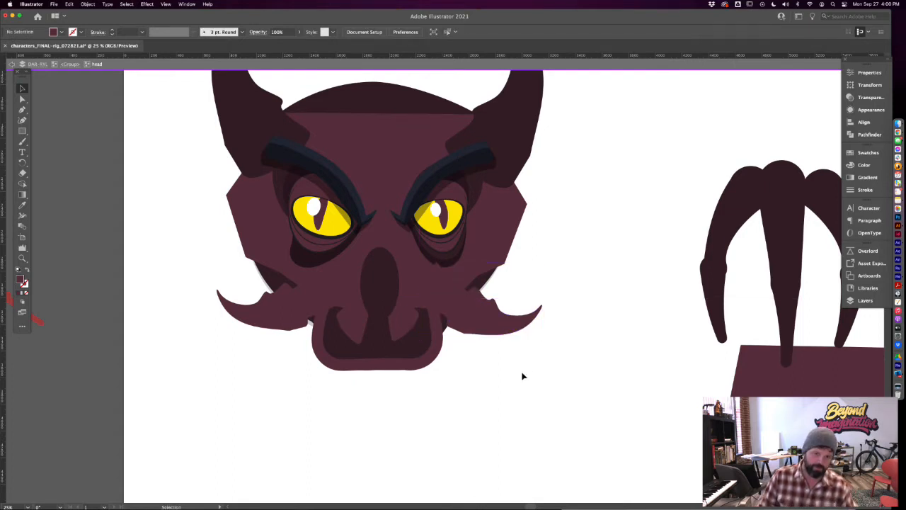
Pull the moved cheek patch's upper corner point down so it clears the dark shadow under the eye
key("a")
left_click_drag(435, 261, 434, 269)
left_click(567, 287)
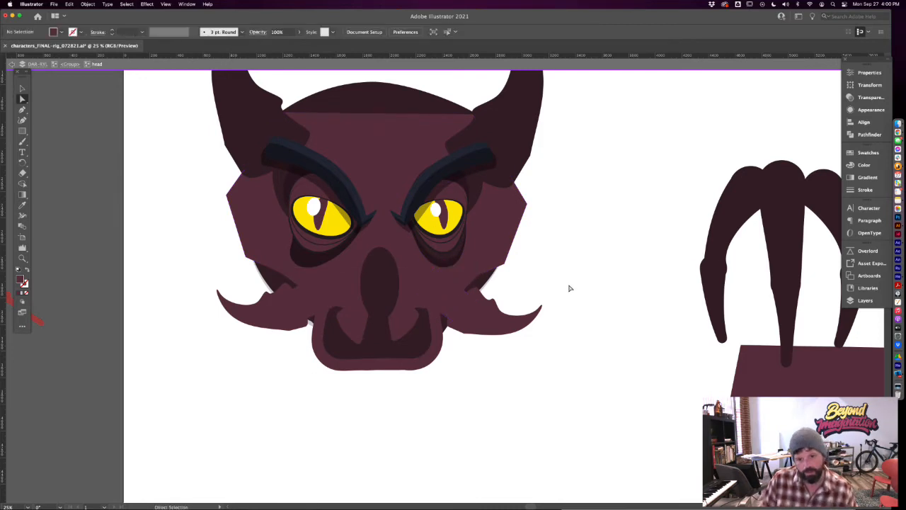
left_click_drag(450, 309, 479, 302)
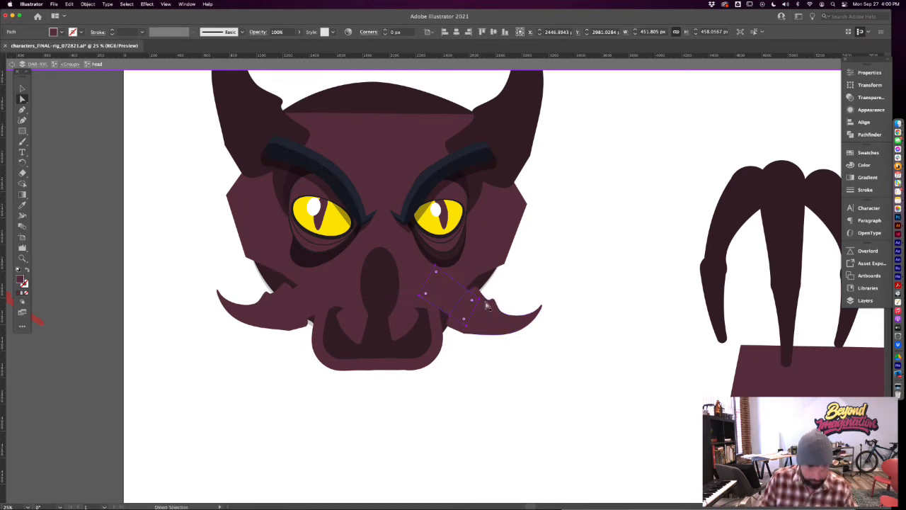
key("v")
left_click_drag(491, 309, 494, 303)
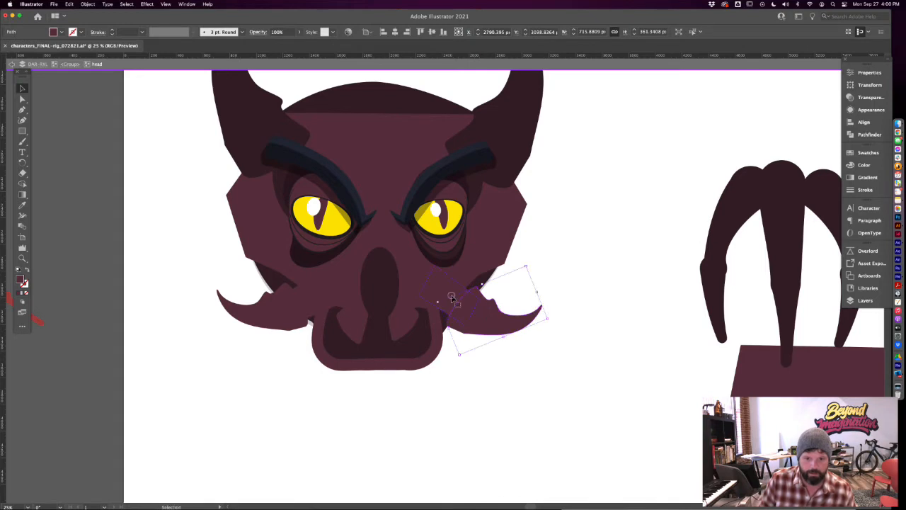
left_click_drag(492, 305, 493, 303)
left_click(532, 299)
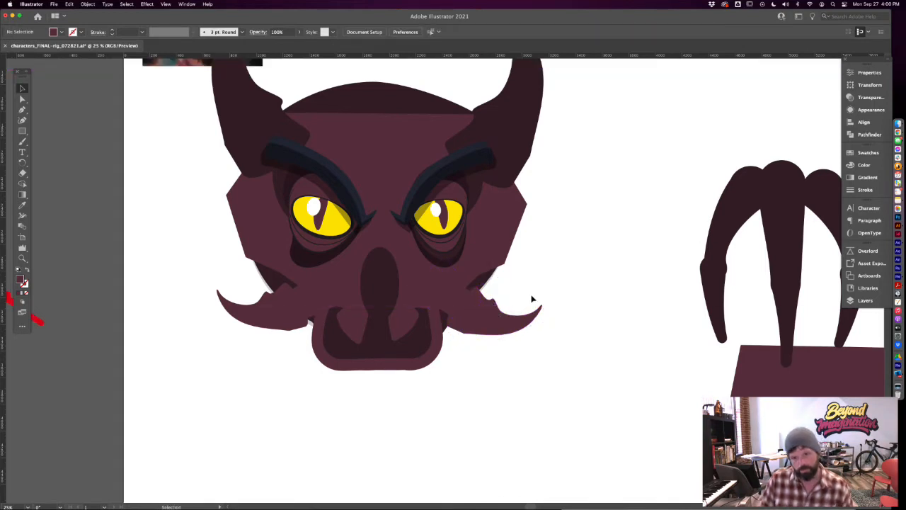
Isolate the head group and move the mouth group off the face to the blank area below the shifted tusk
key("super+a")
double_click(428, 362)
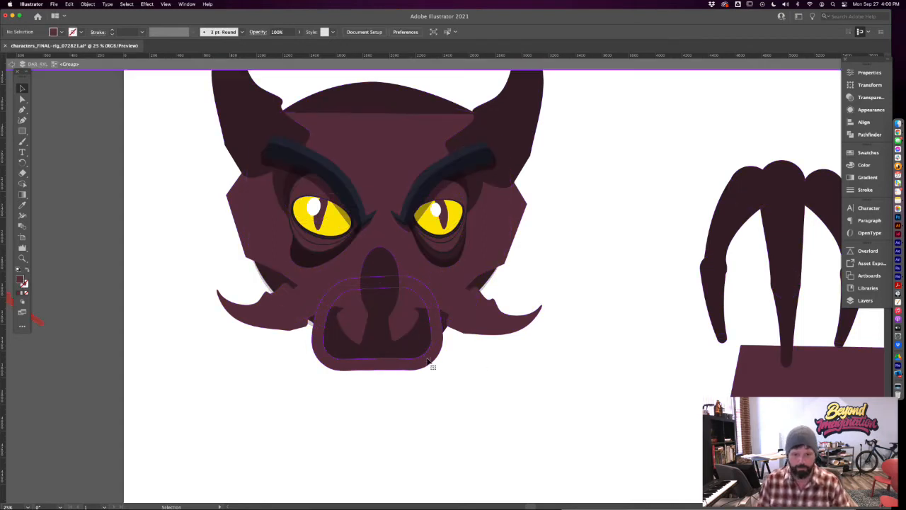
left_click(428, 362)
left_click_drag(423, 358, 560, 438)
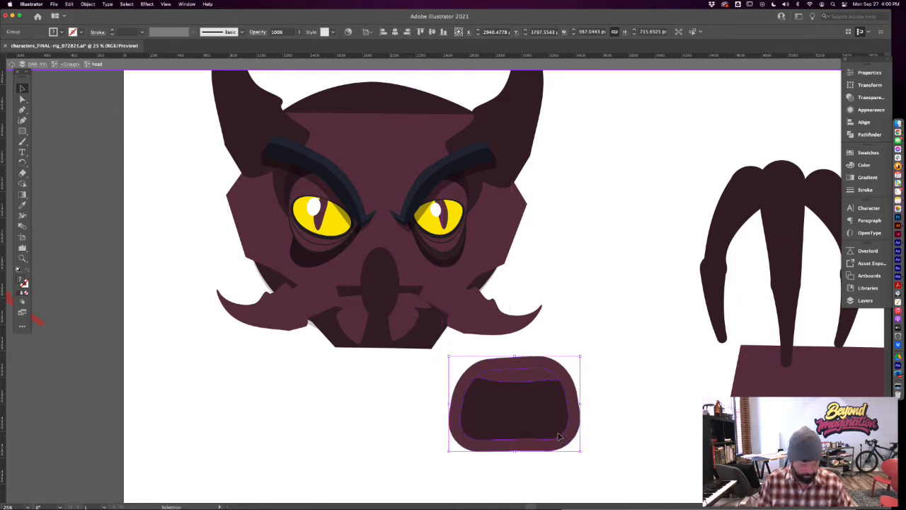
Undo the mouth group's move off the face and leave the isolated head group
key("super+z")
double_click(429, 413)
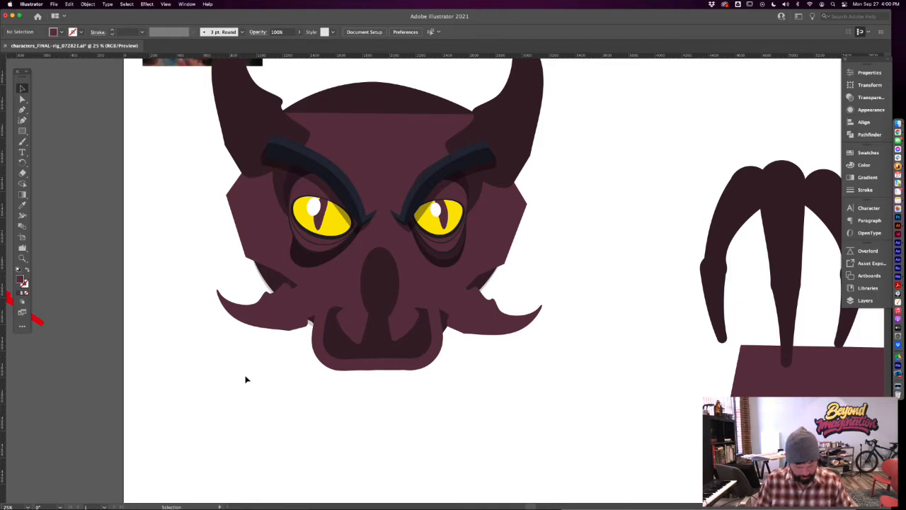
left_click_drag(251, 344, 299, 443)
left_click(310, 420)
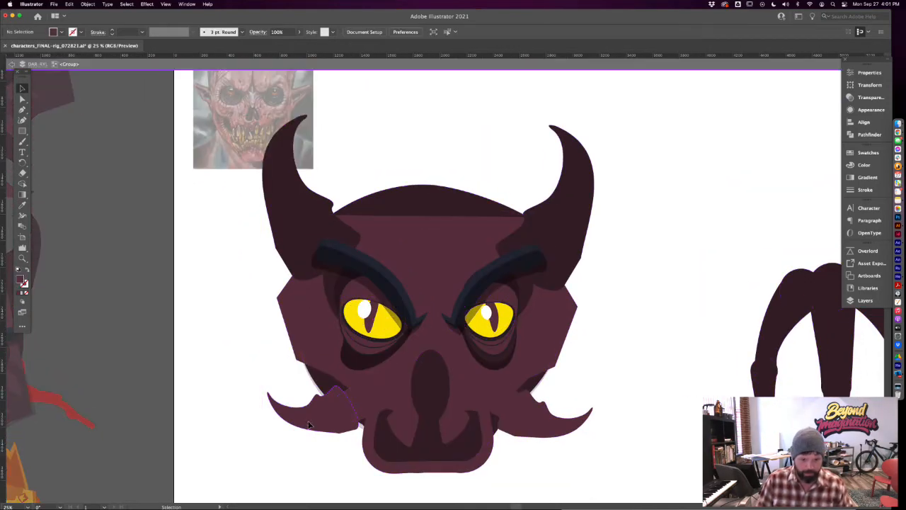
Isolate the left tusk, copy it, leave isolation and paste the copy as a separate shape
double_click(309, 424)
left_click(309, 423)
key("super+c")
double_click(352, 497)
scroll(305, 397, "right", 3)
scroll(301, 396, "down", 5)
key("super+v")
Move the tusk copy over the mouth, rotate its point downward and shrink it to about 344 px tall over the right fang
left_click_drag(503, 278, 389, 324)
left_click_drag(378, 403, 454, 443)
key("super+plus")
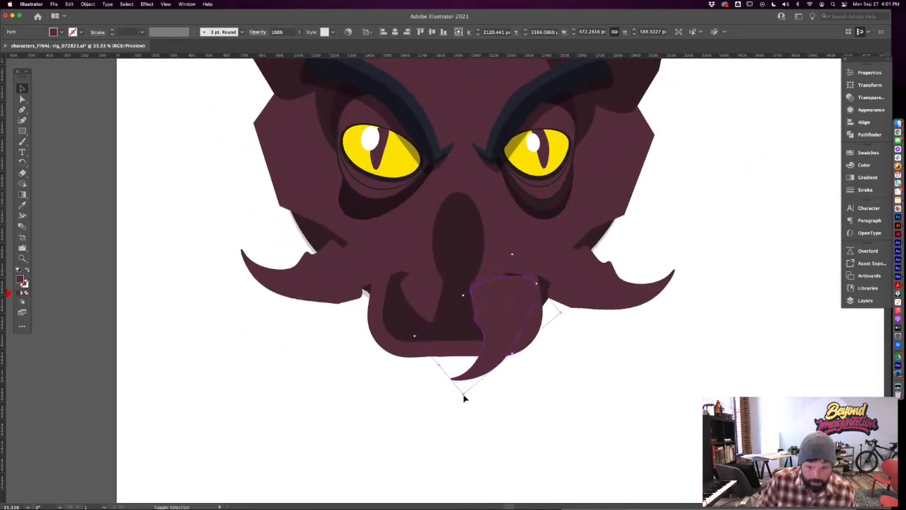
left_click_drag(465, 399, 483, 342)
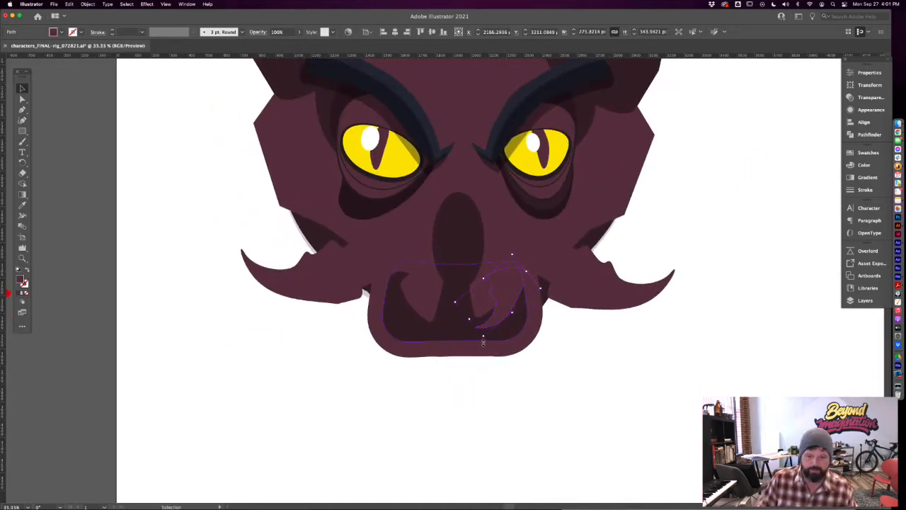
left_click_drag(500, 298, 472, 307)
left_click(479, 309)
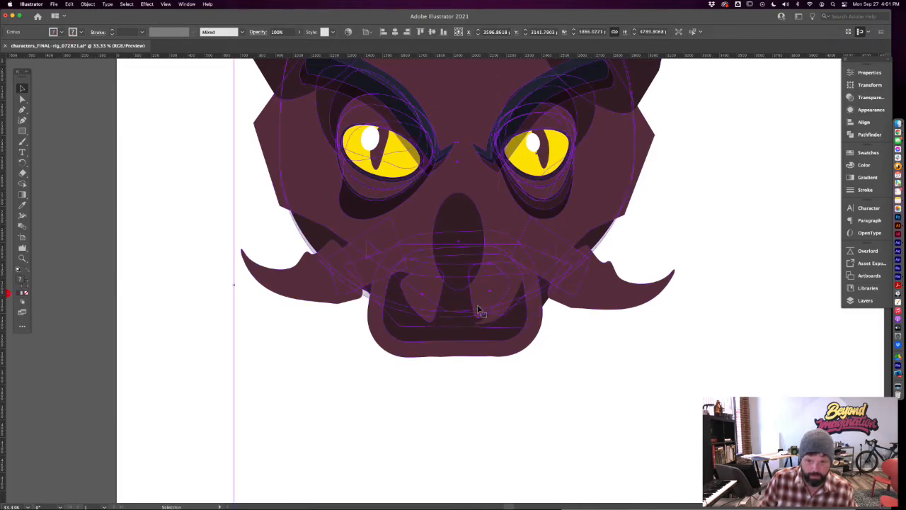
double_click(479, 310)
left_click(478, 309)
double_click(479, 309)
left_click(478, 309)
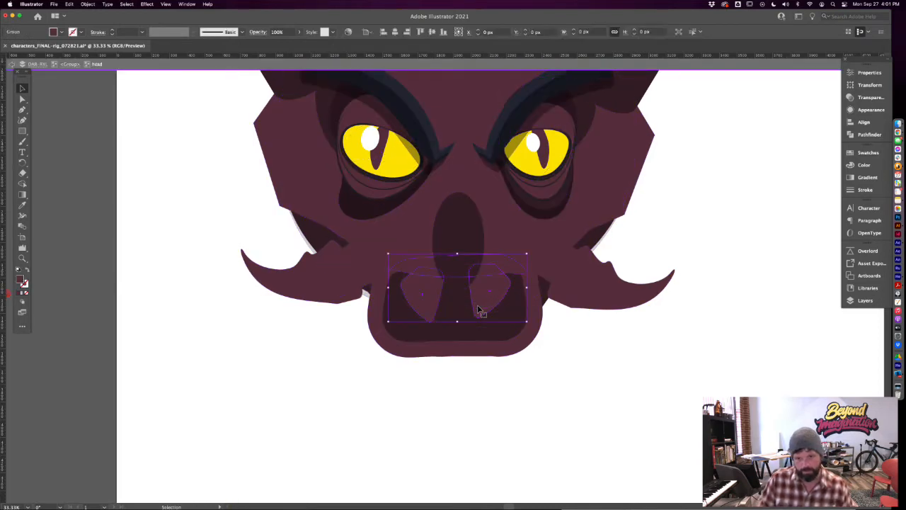
double_click(527, 397)
Take the tusk copy off the face, isolate the upper lip and teeth group, and delete its right fang
left_click(499, 324)
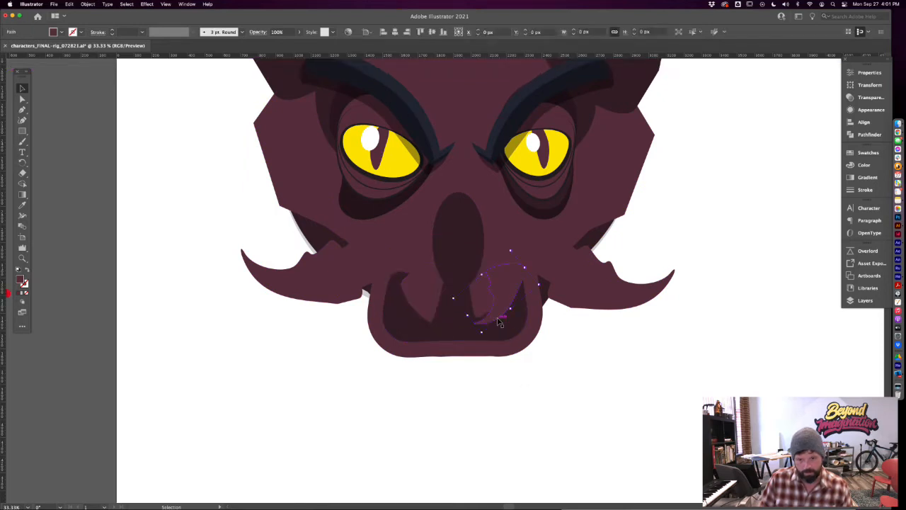
double_click(483, 306)
left_click(483, 306)
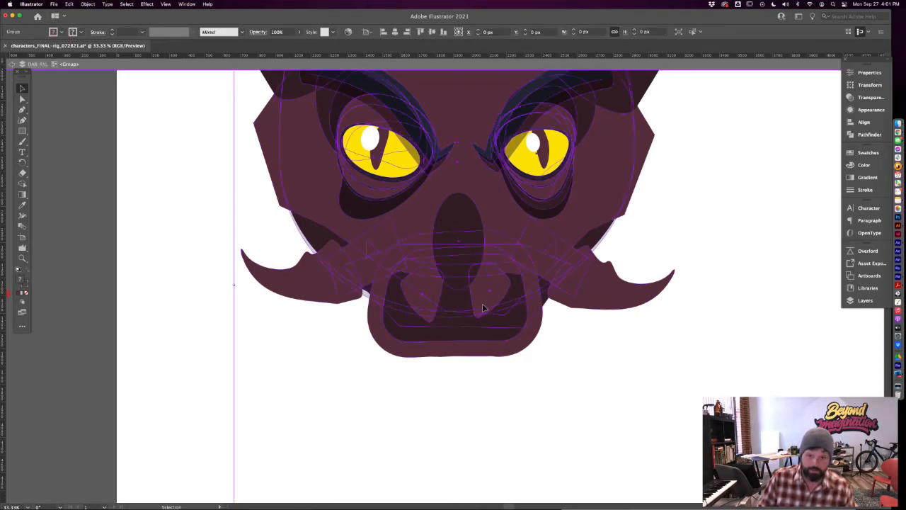
double_click(482, 306)
left_click(482, 307)
double_click(484, 308)
left_click(483, 308)
key("Delete")
Try the pasted tusk copy as the right fang, moving and rotating it under the lip, and remove it
key("super+v")
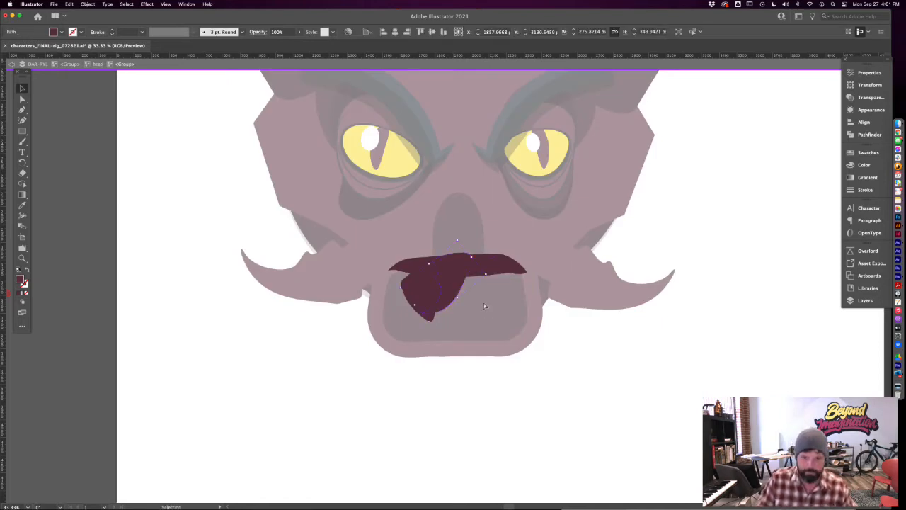
left_click_drag(448, 284, 490, 291)
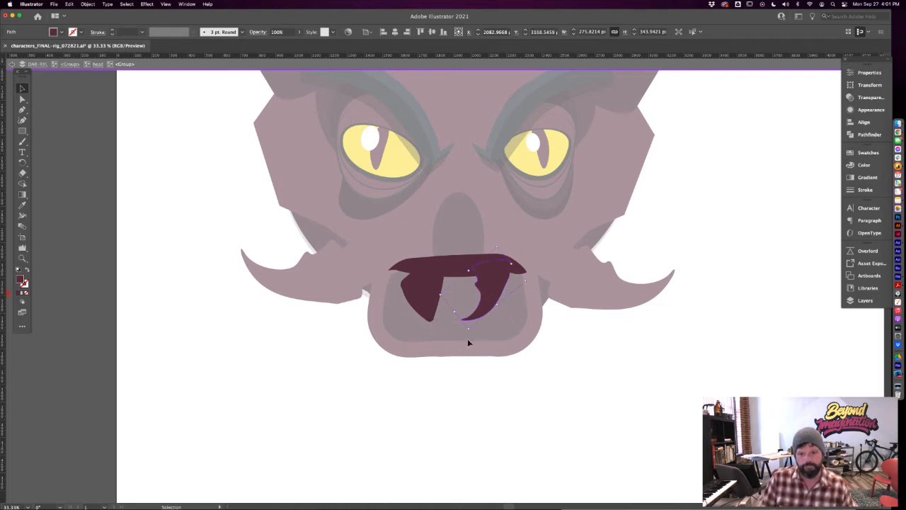
left_click_drag(471, 331, 494, 303)
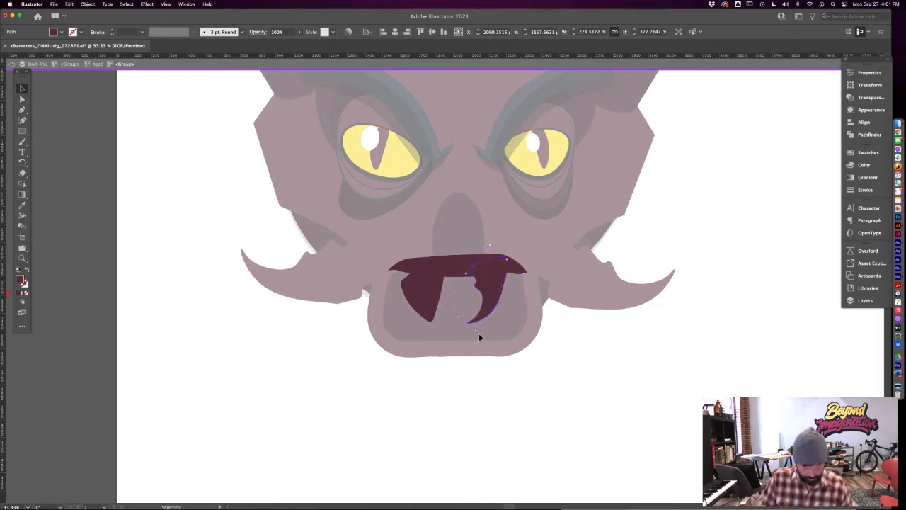
key("Delete")
Draw a downward-pointing triangular tooth below the mouth with the Pen tool, about 320 px wide and 387 px tall
key("p")
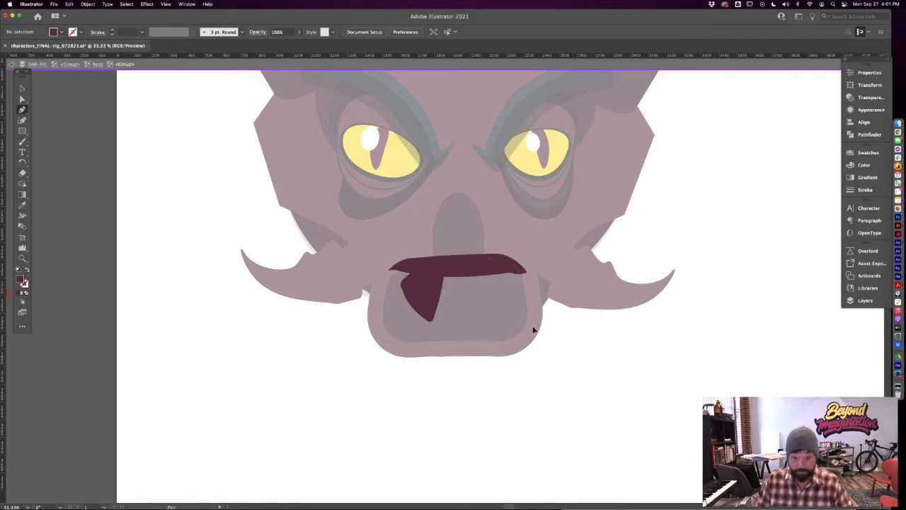
left_click(487, 370)
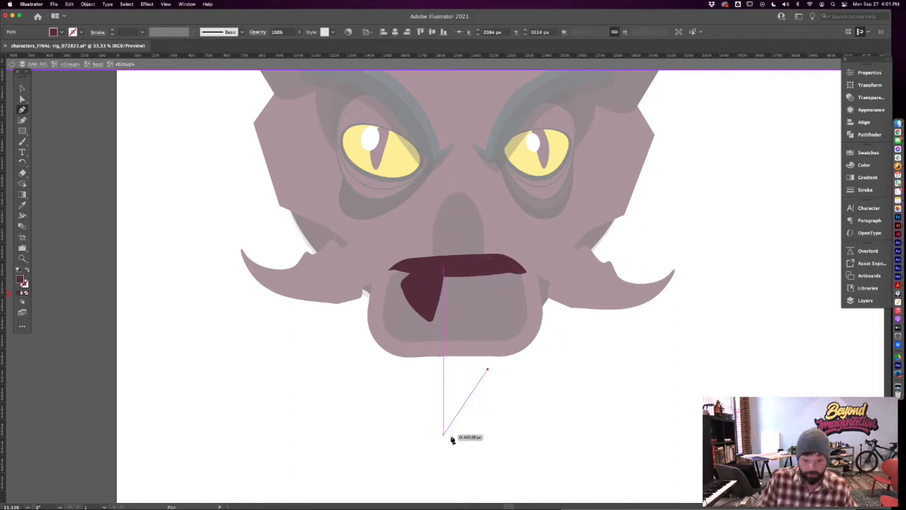
left_click(460, 437)
left_click(433, 369)
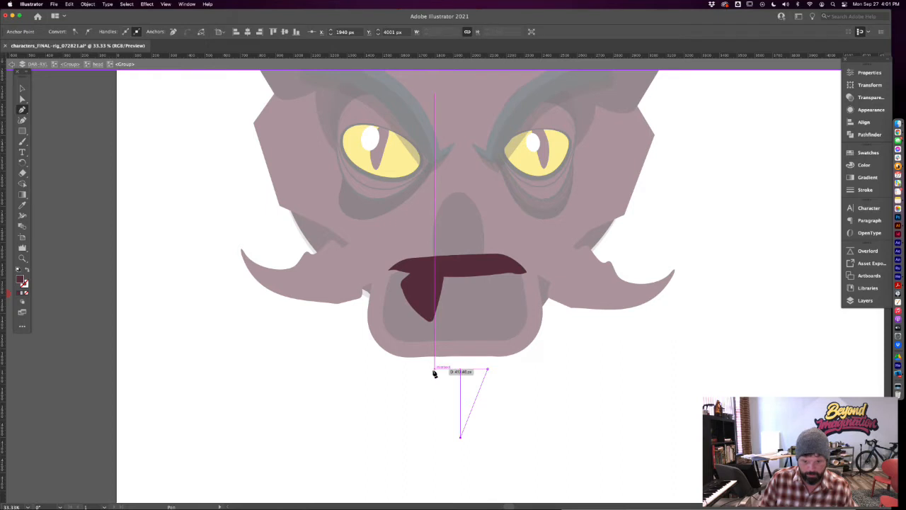
left_click(487, 370)
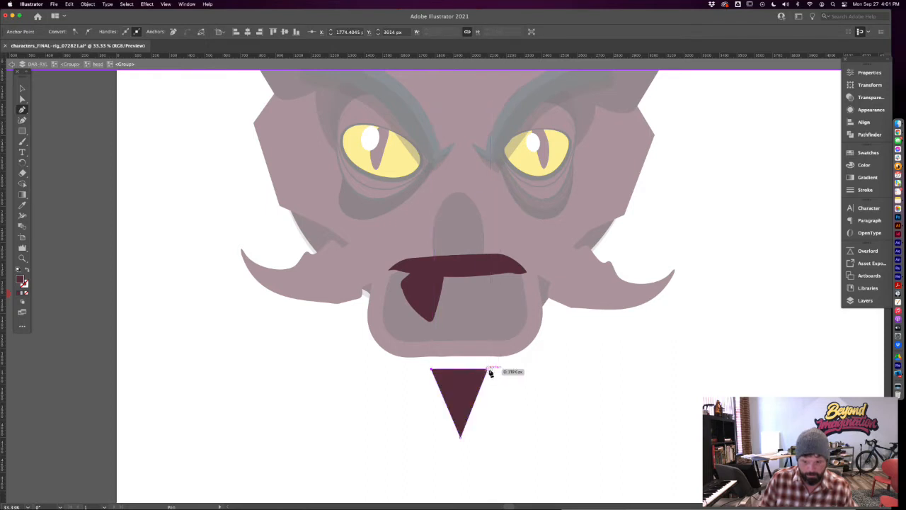
key("v")
left_click(516, 414)
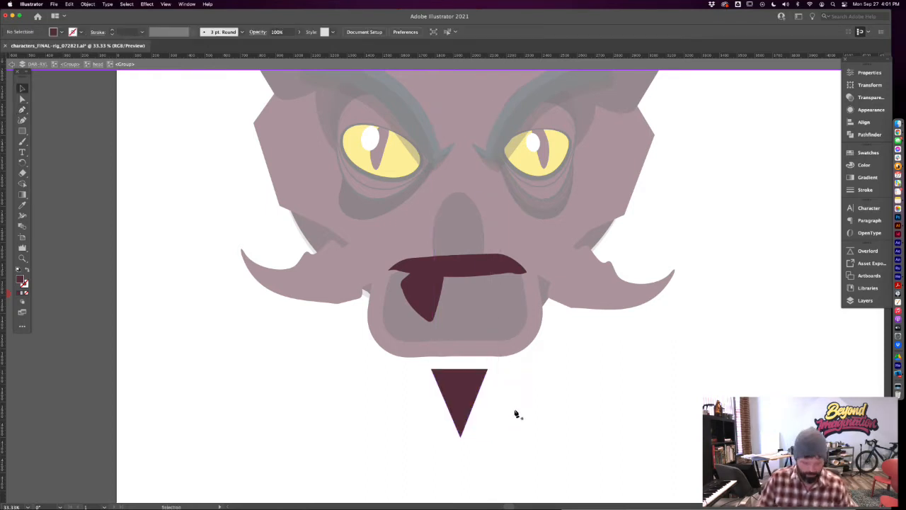
Curve the triangle's sides and top edge with the Anchor Point tool to form a rounded fang
key("shift+c")
left_click_drag(478, 405, 453, 403)
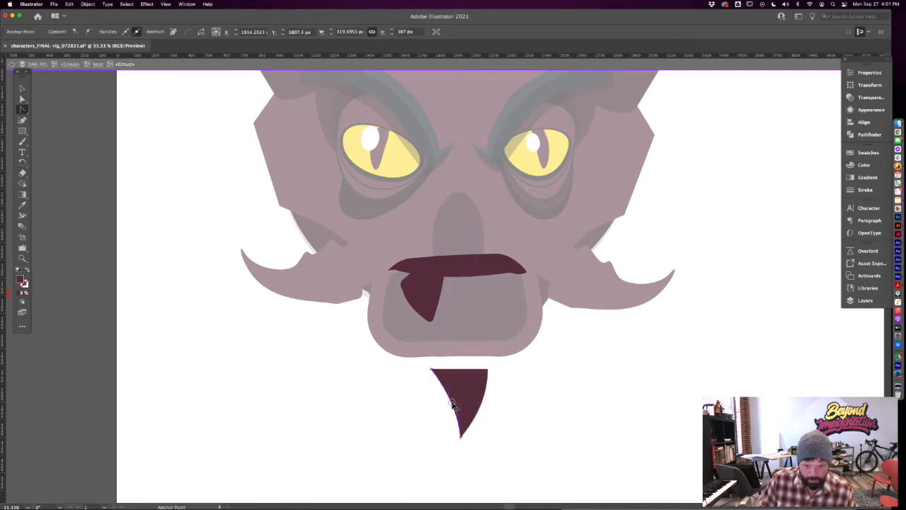
left_click_drag(431, 368, 495, 379)
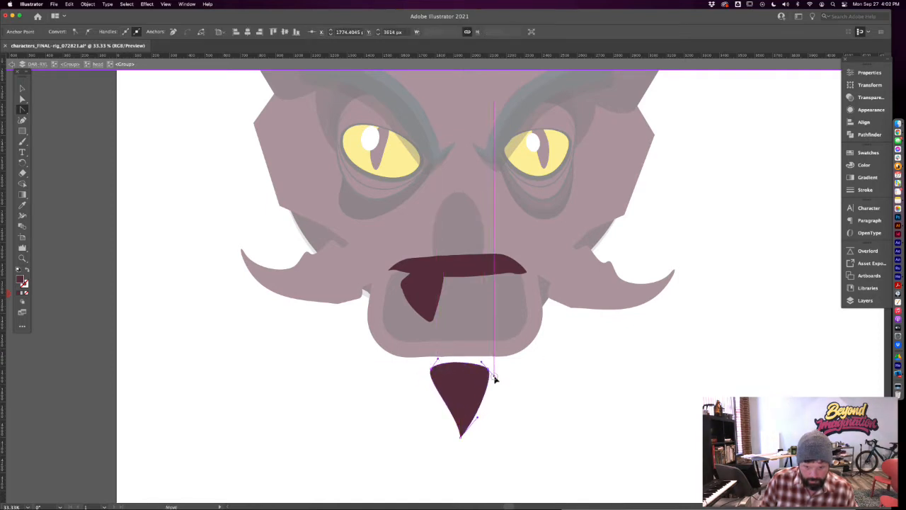
Round the fang's sharp bottom tip slightly and select the whole shape
key("a")
left_click(469, 442)
left_click(460, 438)
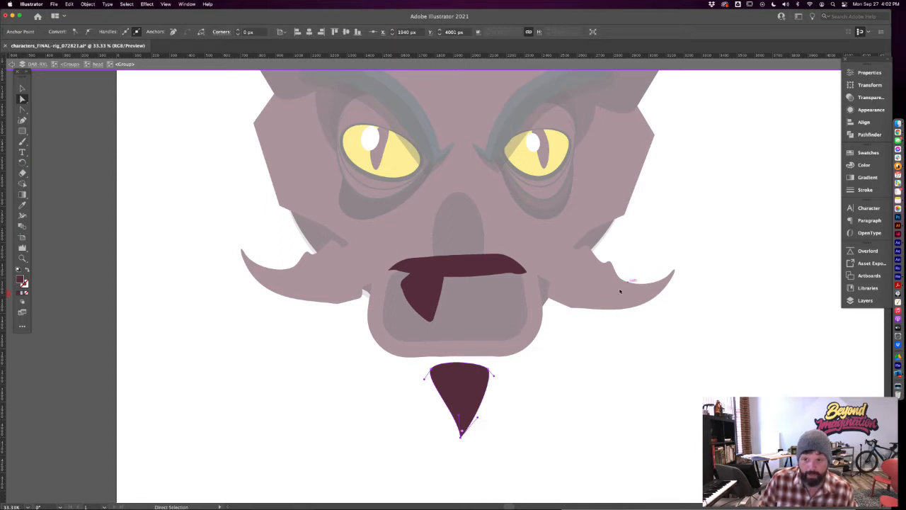
mouse_move(464, 433)
left_mouse_down()
mouse_move(468, 425)
mouse_move(468, 436)
left_mouse_up()
key("v")
left_click(502, 434)
left_click(457, 405)
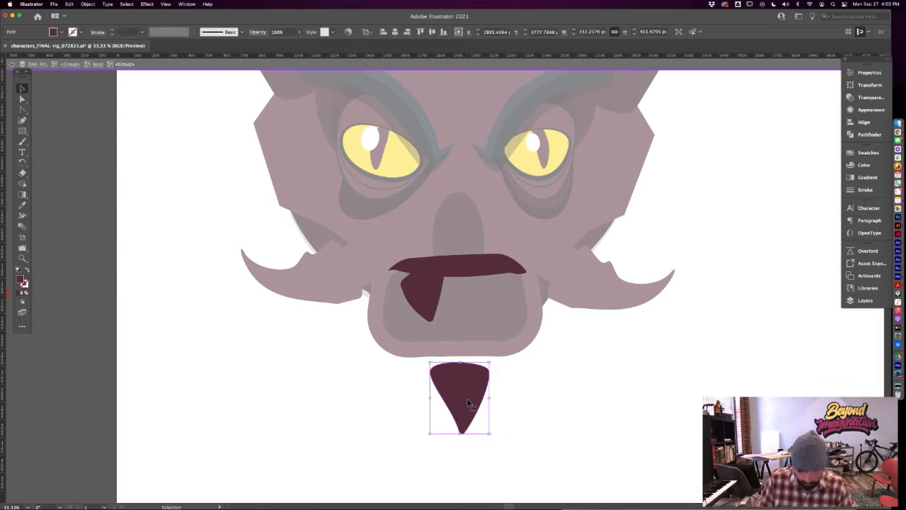
Refine the fang's rounded tip by pulling its anchor points slightly lower
key("super+equal")
key("super+equal")
key("super+equal")
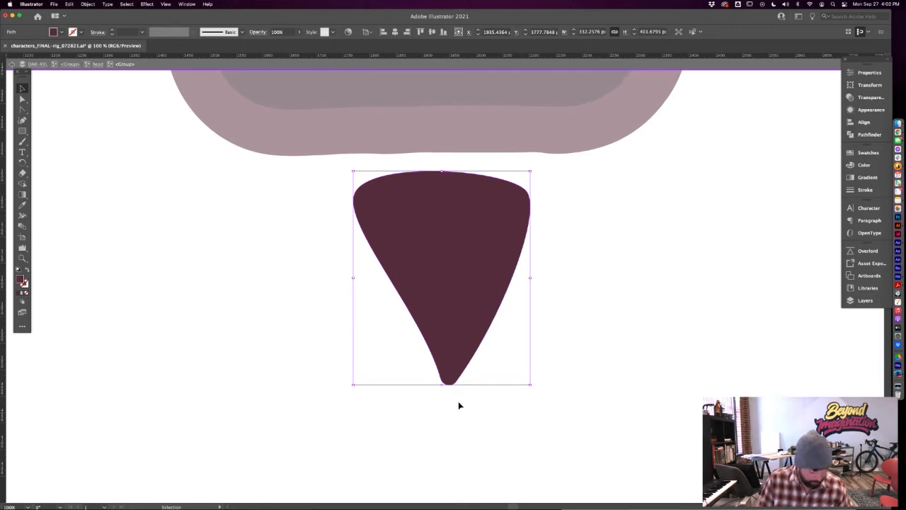
key("a")
left_click_drag(450, 374, 453, 394)
left_click_drag(454, 392, 456, 393)
key("v")
left_click(501, 398)
Pull the fang's upper-left anchor inward and up to make the tooth narrower
key("a")
left_click(417, 234)
left_click_drag(358, 193, 402, 174)
left_click(543, 285)
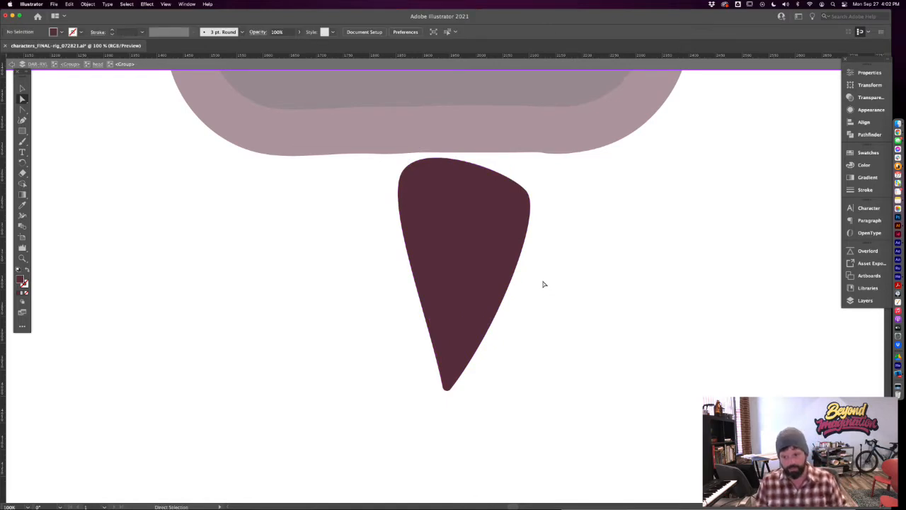
Place the new fang under the right half of the upper lip and delete the old left fang
key("super+minus")
left_click_drag(528, 263, 498, 320)
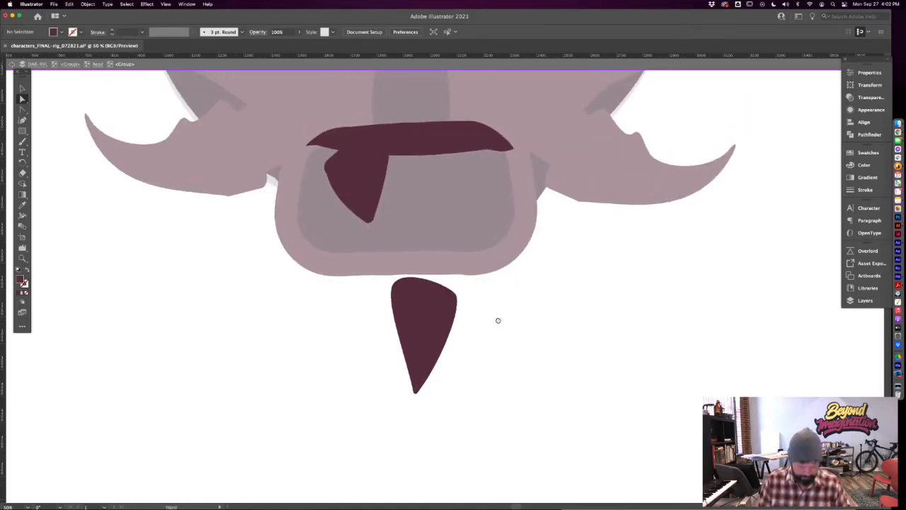
key("v")
left_click_drag(434, 320, 472, 172)
left_click_drag(494, 252, 486, 226)
scroll(487, 226, "left", 1)
left_click(376, 187)
key("Delete")
left_click(457, 172)
left_click_drag(446, 177, 361, 178)
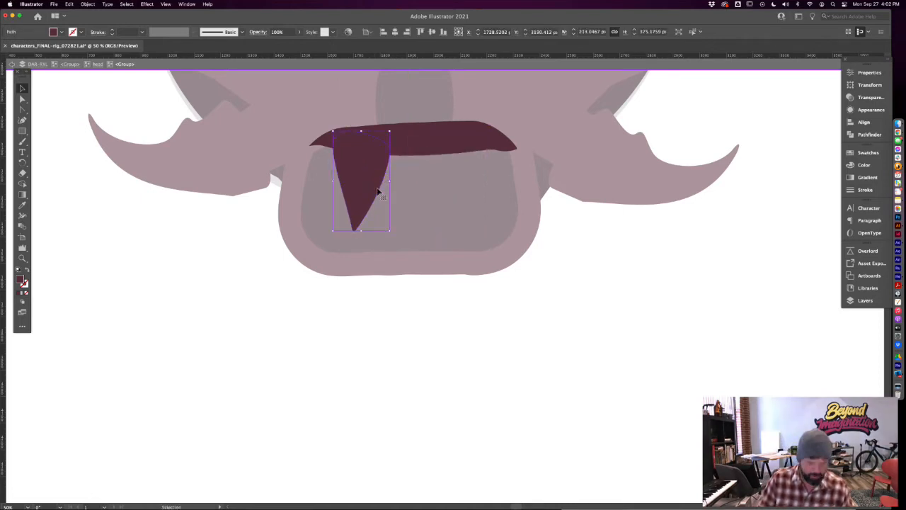
key("super+z")
Duplicate the fang to the left half of the mouth, reflect and position the copy, and leave isolation
left_click_drag(481, 179, 394, 178)
right_click(373, 180)
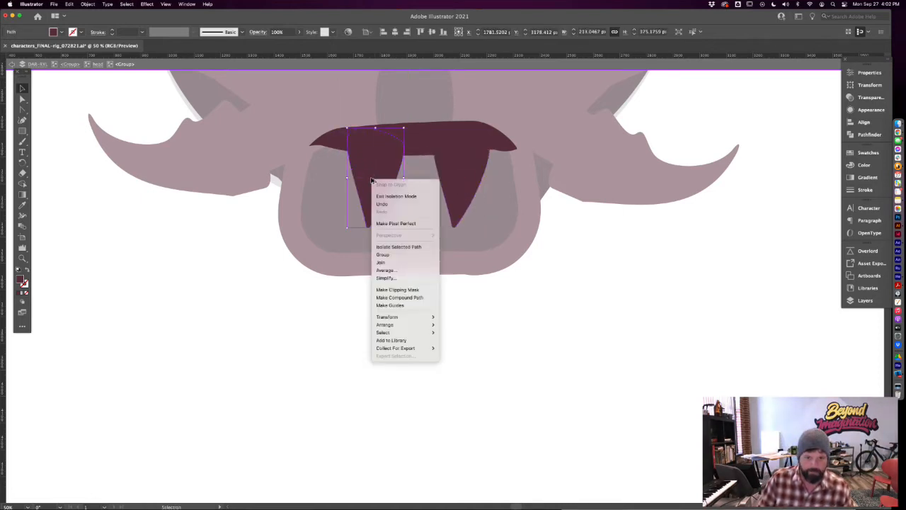
mouse_move(402, 319)
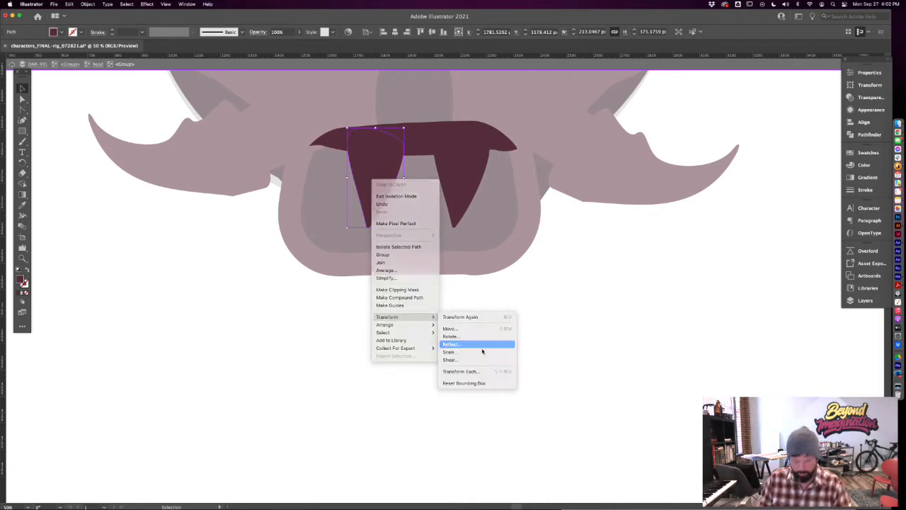
left_click(480, 346)
left_click_drag(374, 179, 364, 183)
double_click(417, 284)
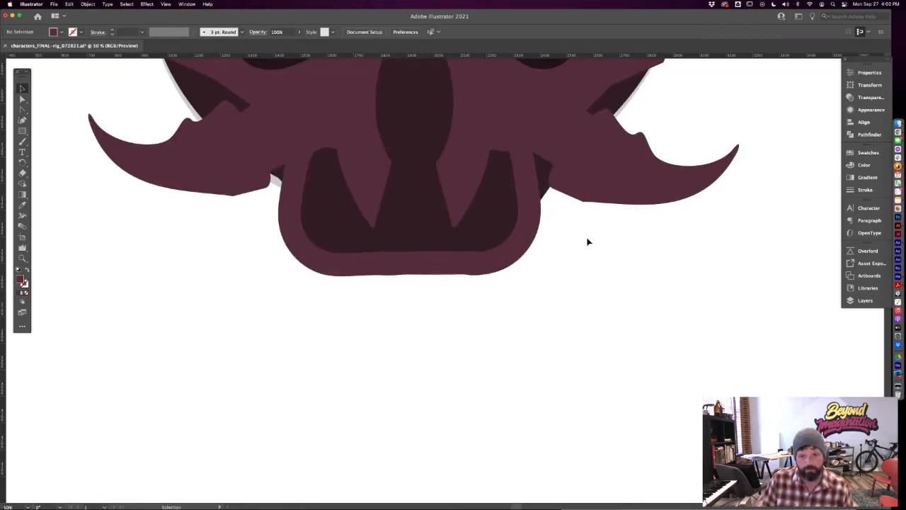
Select the dark nose ellipse and move it slightly down the face toward the fangs
scroll(587, 242, "up", 3)
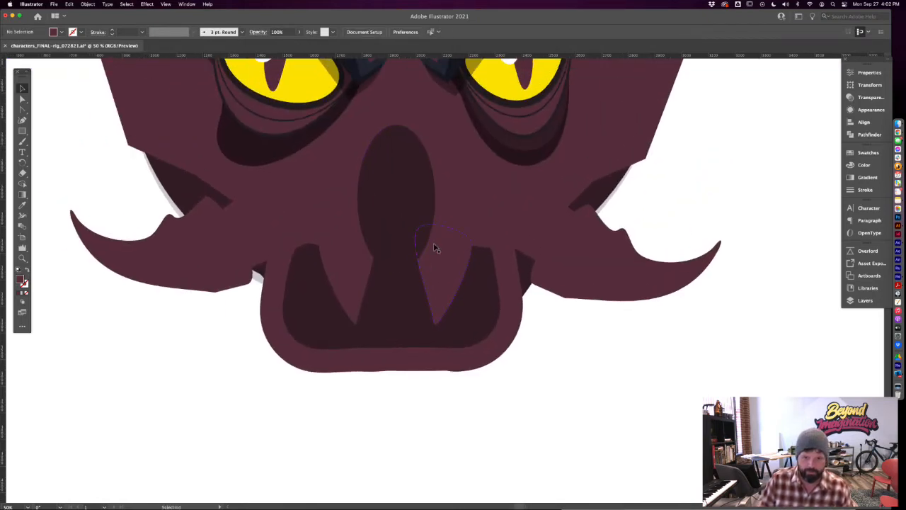
left_click(399, 236)
left_click(536, 431)
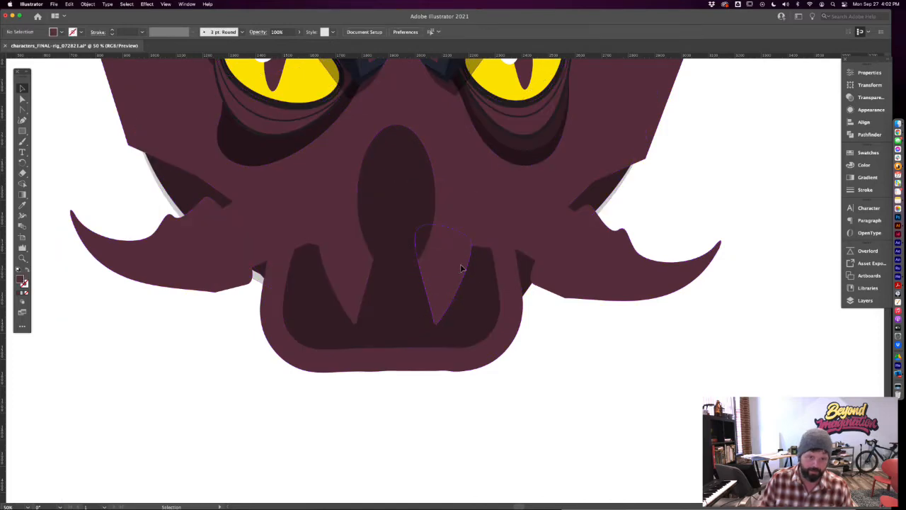
key("a")
left_click_drag(394, 234, 410, 244)
key("v")
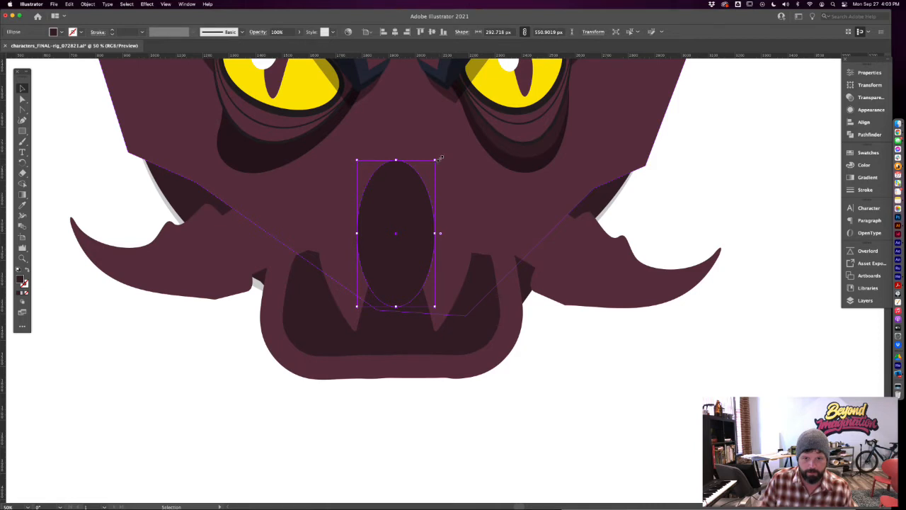
left_click(540, 384)
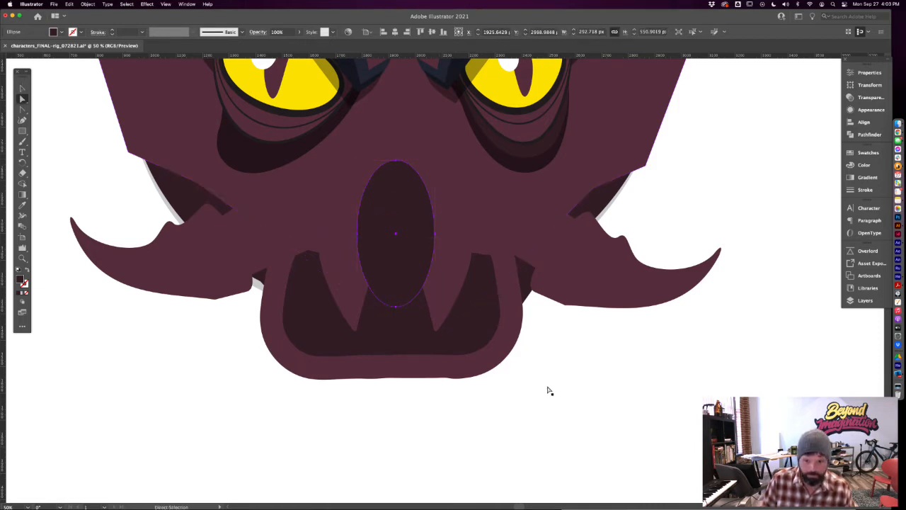
Pull the nose ellipse's bottom anchor up to flatten its lower end
key("a")
left_click_drag(395, 309, 395, 276)
left_click(527, 405)
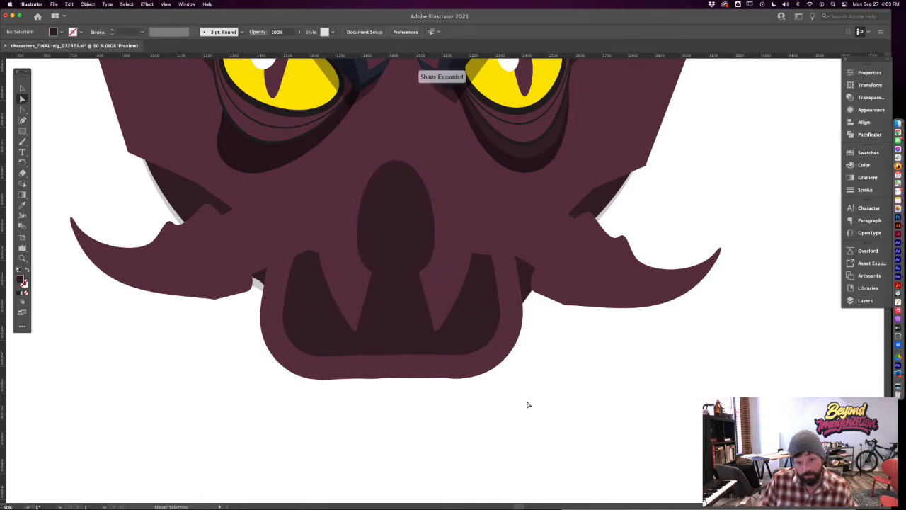
Delete the dark nose shape from the face and activate the Pen tool
left_click(390, 236)
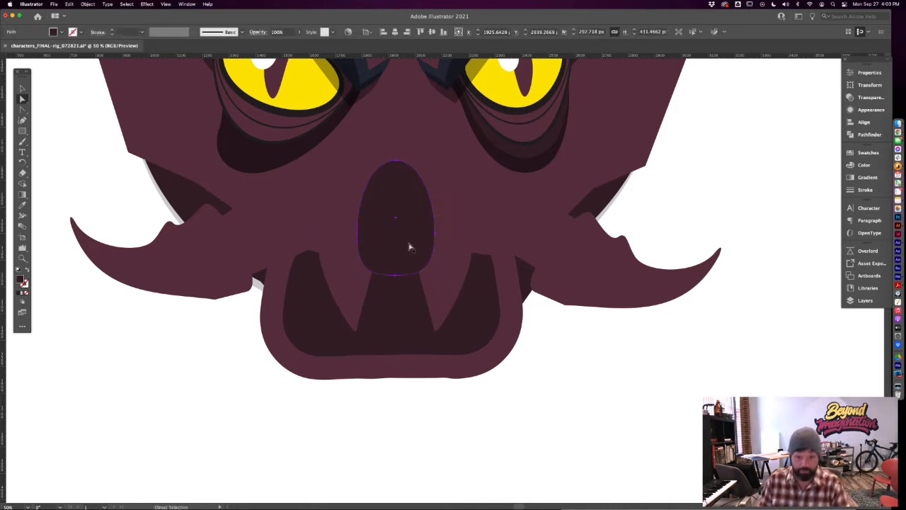
key("Delete")
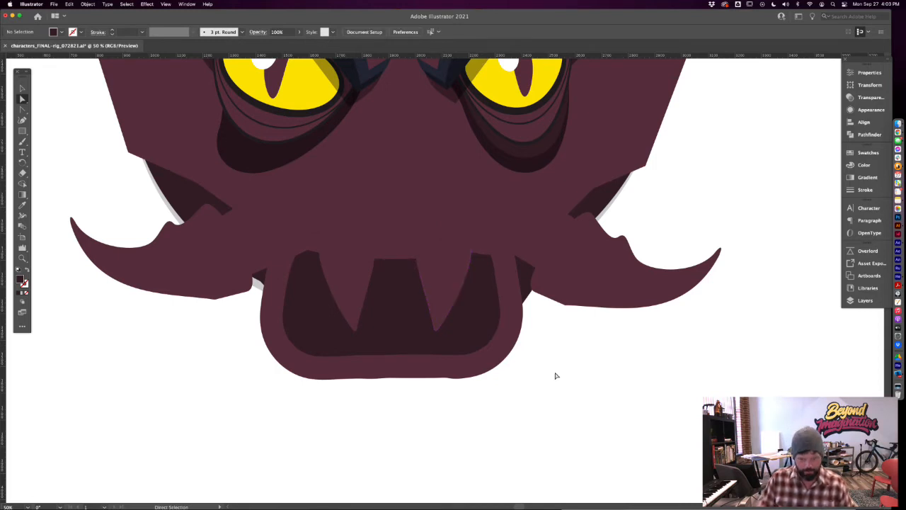
key("p")
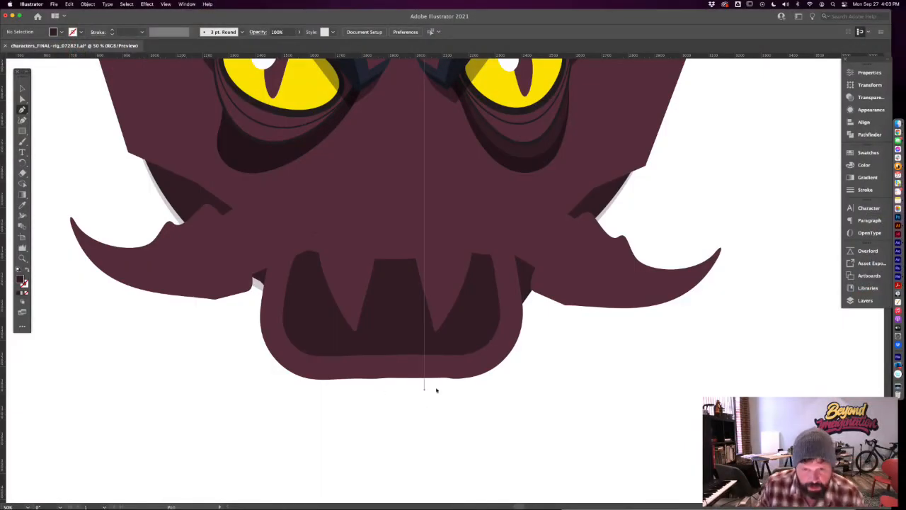
left_click(409, 413)
left_click_drag(425, 424, 363, 334)
key("super+minus")
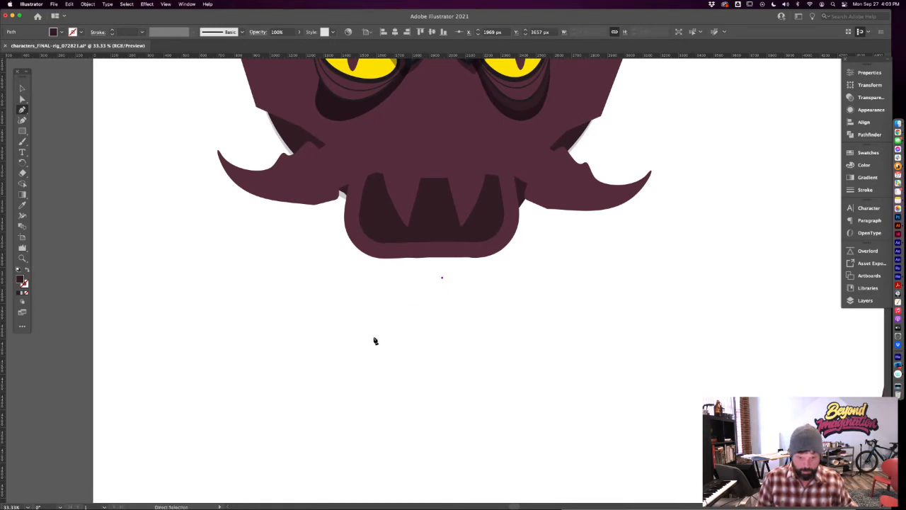
left_click(22, 89)
key("Delete")
key("b")
mouse_move(354, 358)
left_mouse_down()
mouse_move(319, 388)
mouse_move(280, 398)
mouse_move(251, 374)
mouse_move(241, 378)
mouse_move(271, 326)
mouse_move(321, 365)
mouse_move(345, 327)
mouse_move(367, 328)
mouse_move(417, 377)
left_mouse_up()
key("super+z")
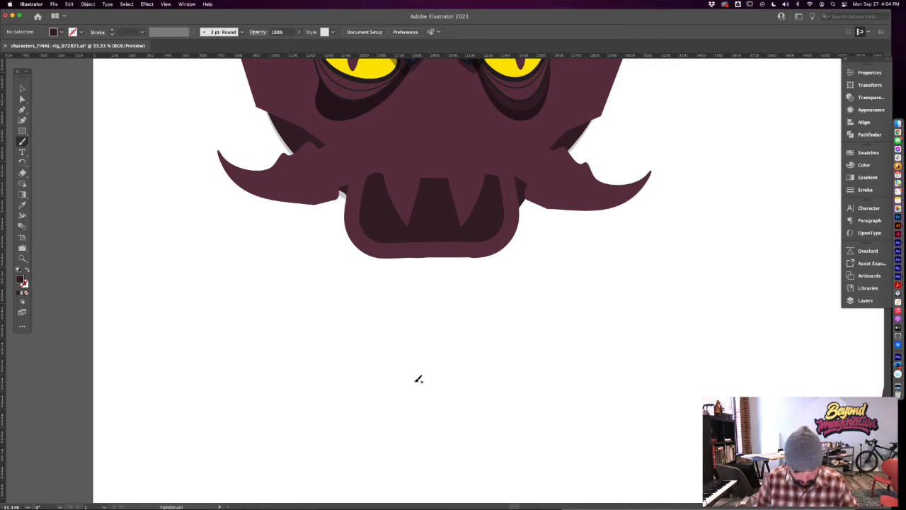
Isolate the head group and delete the rounded mouth outline group around the fangs
left_click_drag(349, 290, 327, 466)
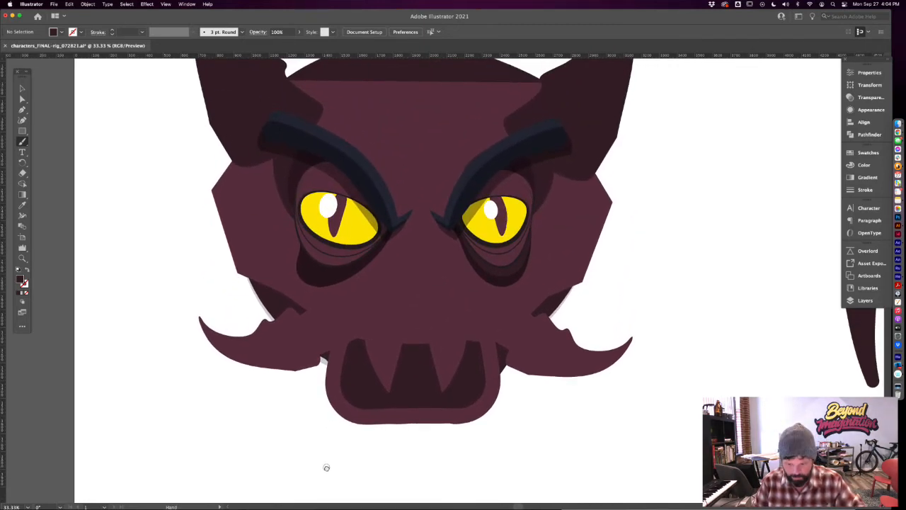
key("v")
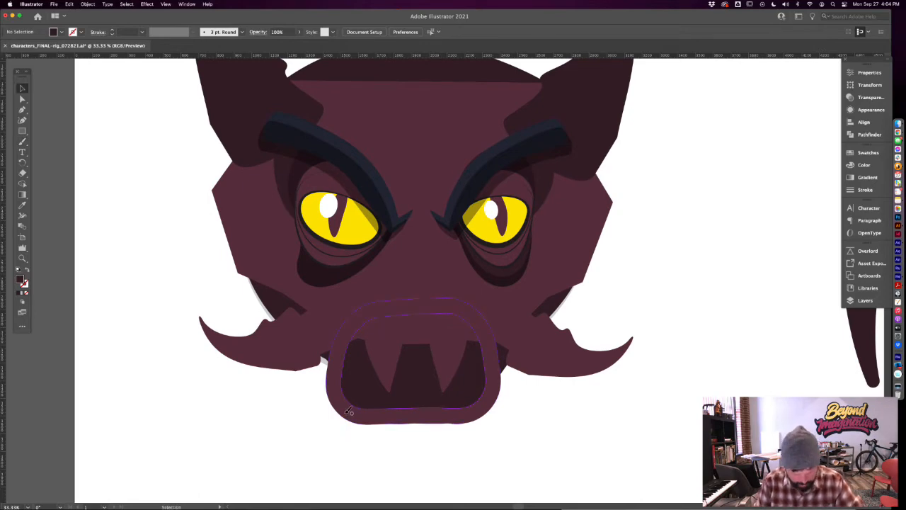
double_click(344, 416)
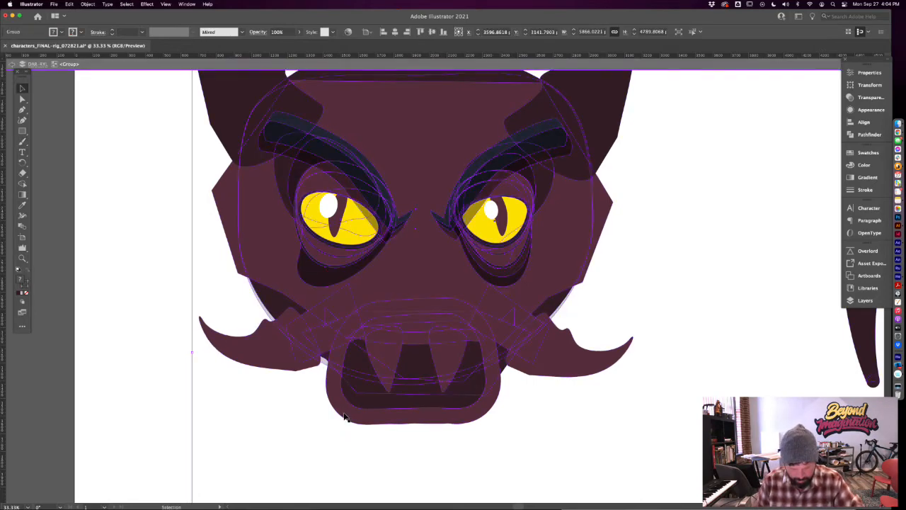
left_click(344, 416)
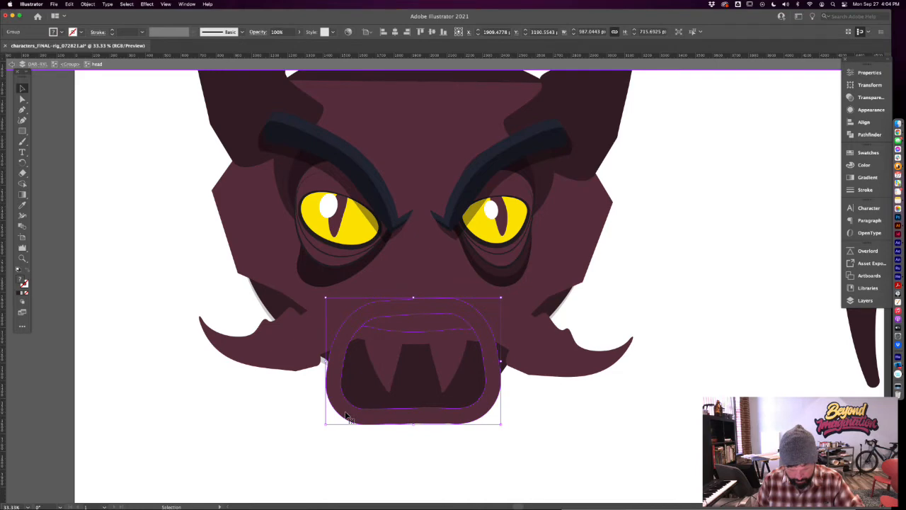
key("Delete")
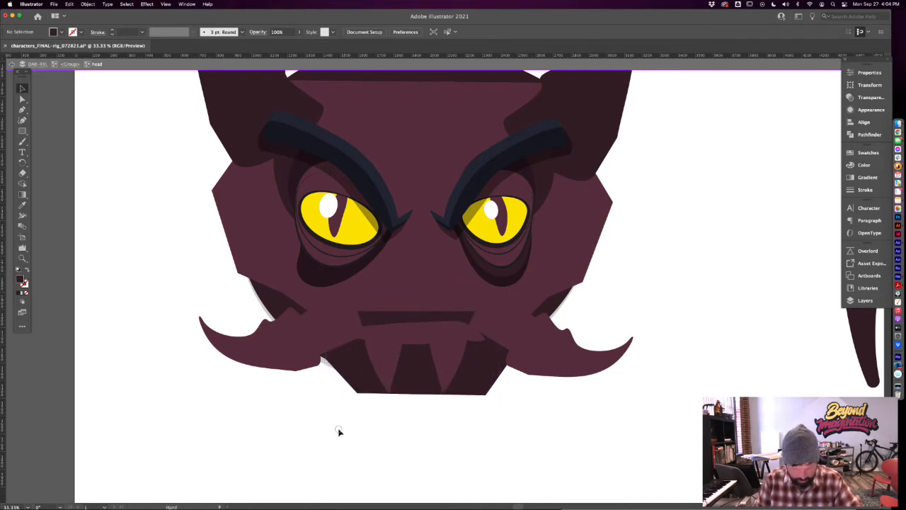
scroll(340, 417, "down", 2)
key("b")
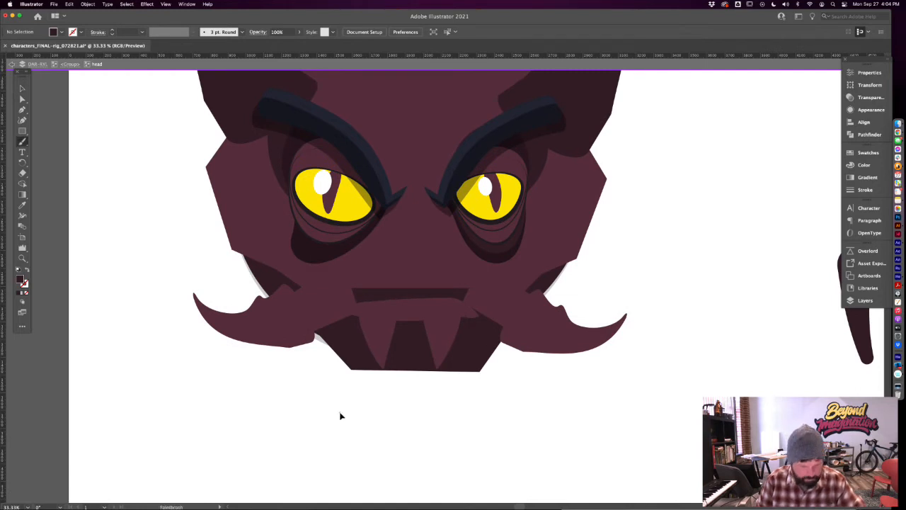
mouse_move(438, 419)
left_mouse_down()
mouse_move(410, 414)
mouse_move(370, 425)
mouse_move(324, 395)
left_mouse_up()
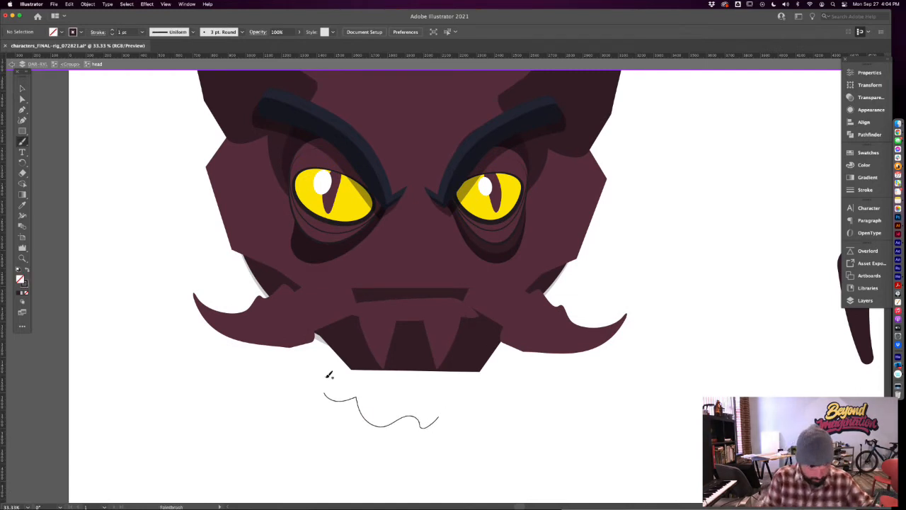
key("super+z")
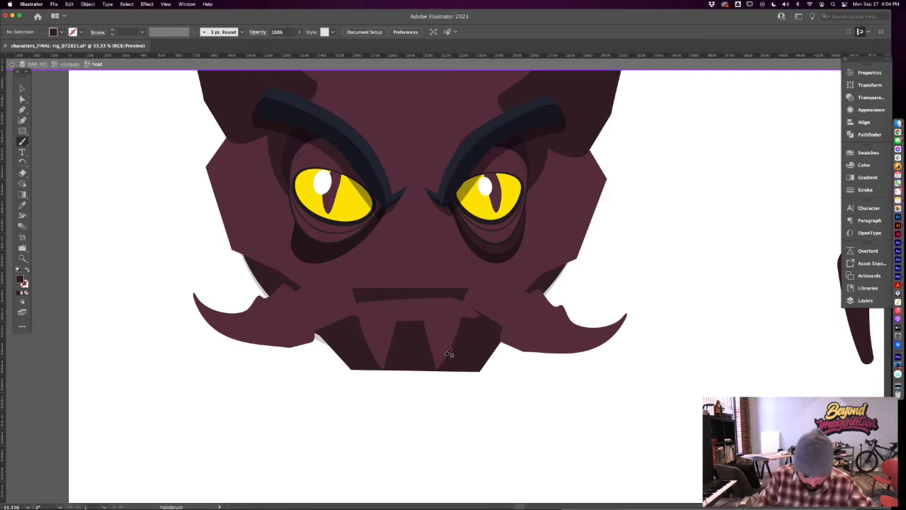
View the demon reference portrait up close, exit the head's isolation and move the portrait off the character's horn
key("shift+b")
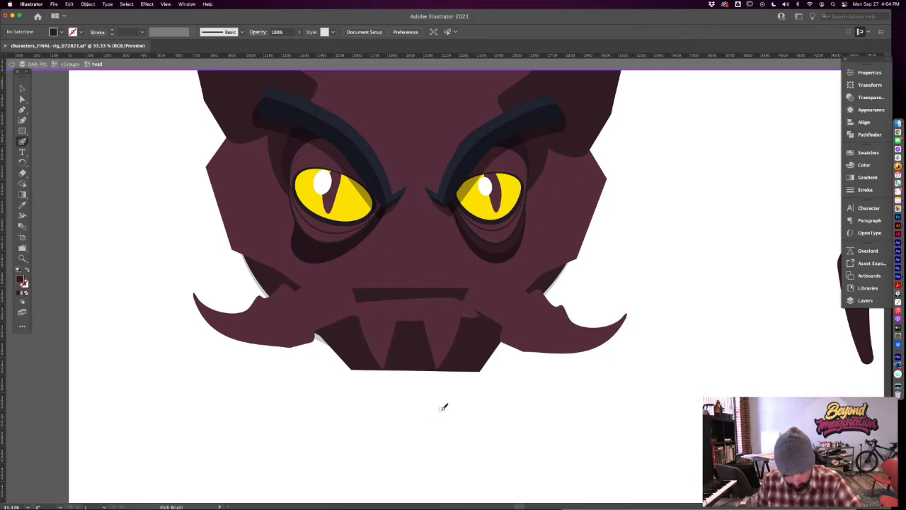
key("super+minus")
key("super+minus")
left_click_drag(289, 326, 341, 442)
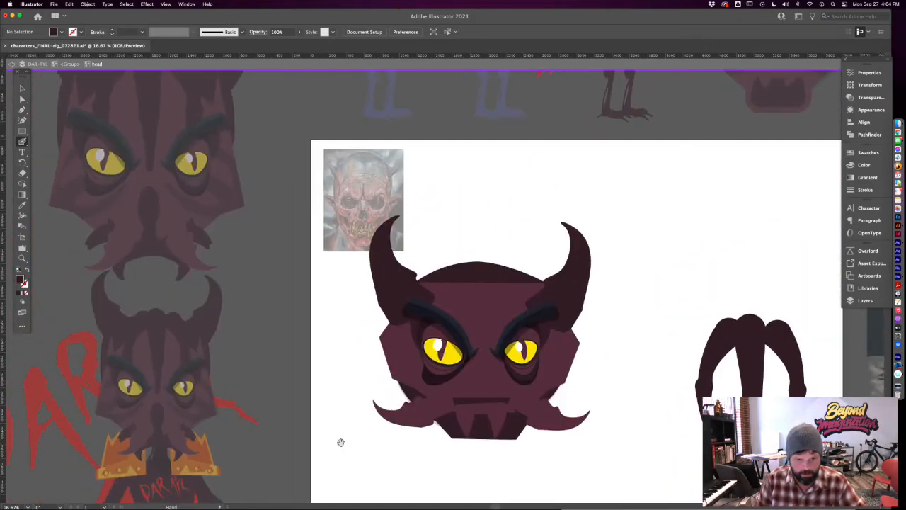
key("super+equal")
key("super+equal")
key("super+equal")
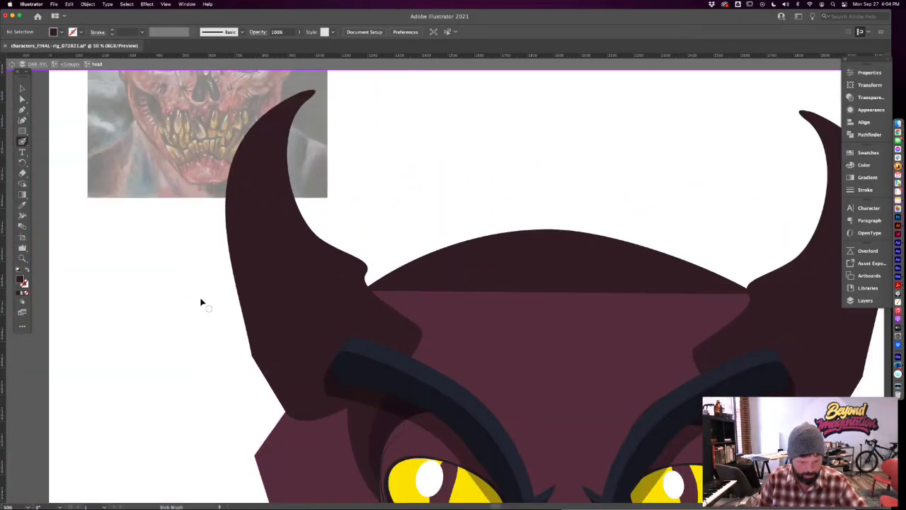
left_click_drag(200, 295, 366, 488)
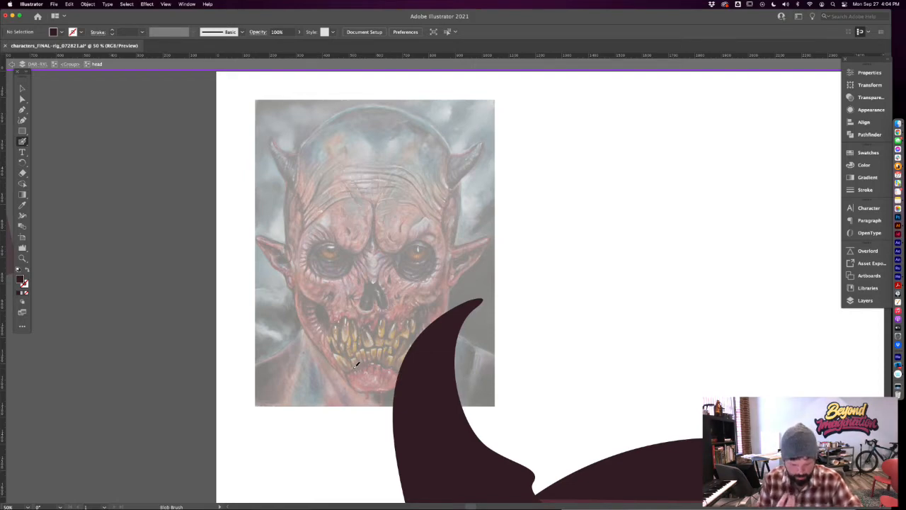
key("v")
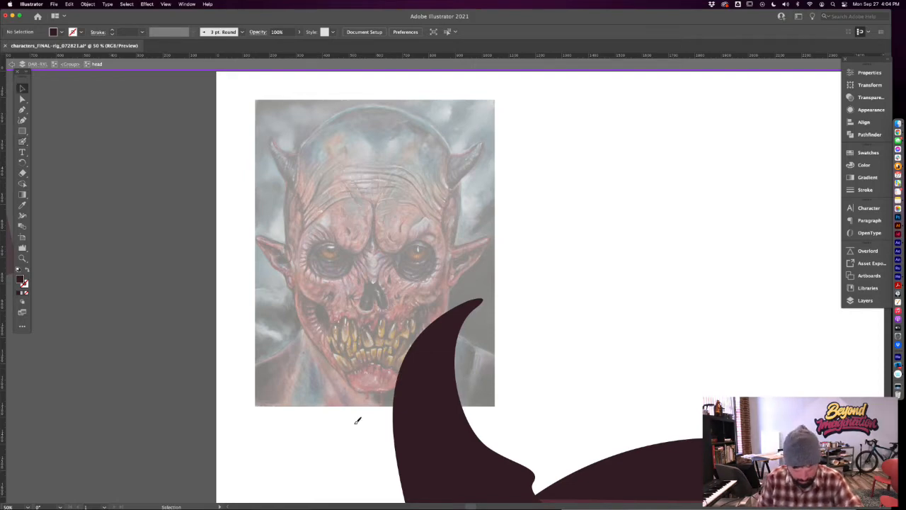
key("Escape")
left_click_drag(366, 386, 280, 341)
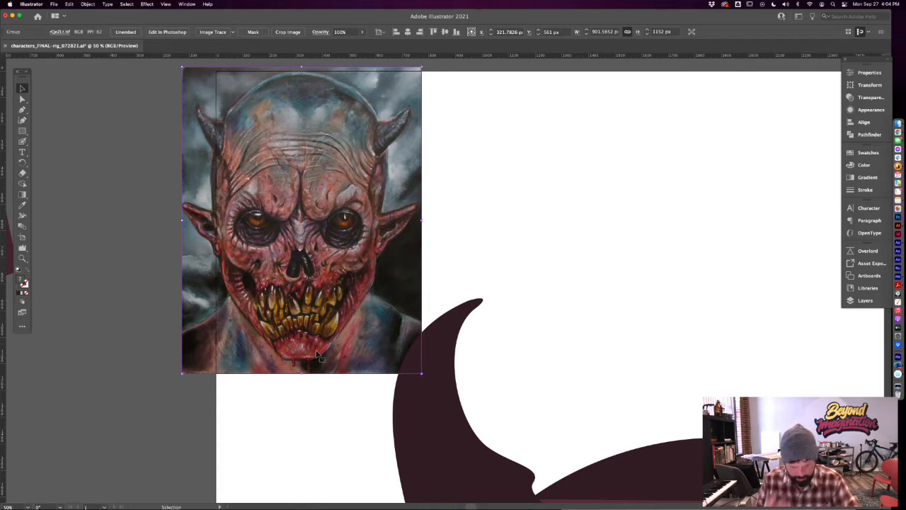
Paint a closed chin outline below the mouth with the Blob Brush, about 471 px wide and 287 px high
key("super+minus")
key("super+minus")
left_click_drag(453, 479, 304, 281)
left_click_drag(361, 390, 299, 392)
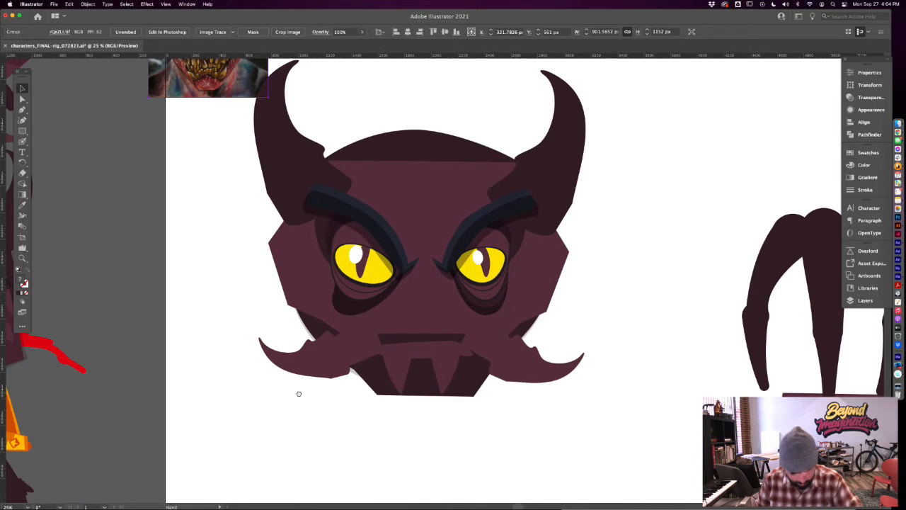
key("shift+b")
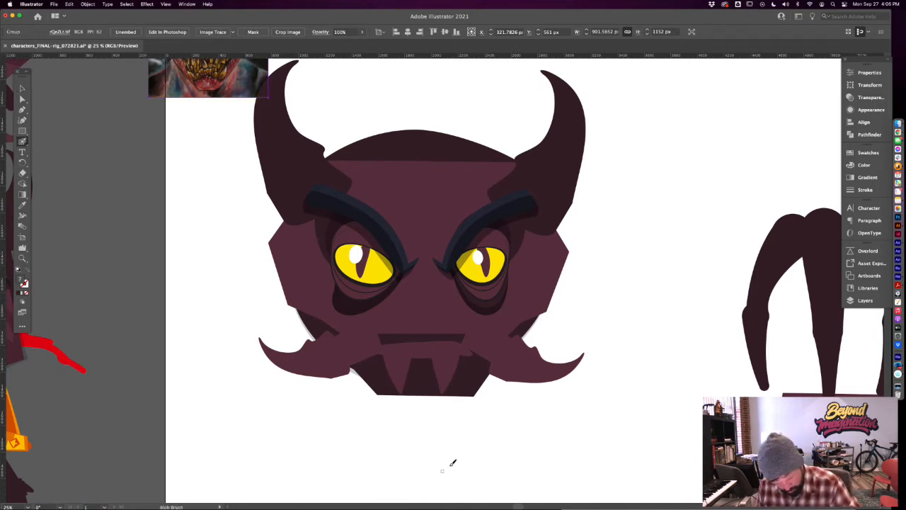
mouse_move(453, 464)
left_mouse_down()
mouse_move(412, 468)
mouse_move(401, 443)
left_mouse_up()
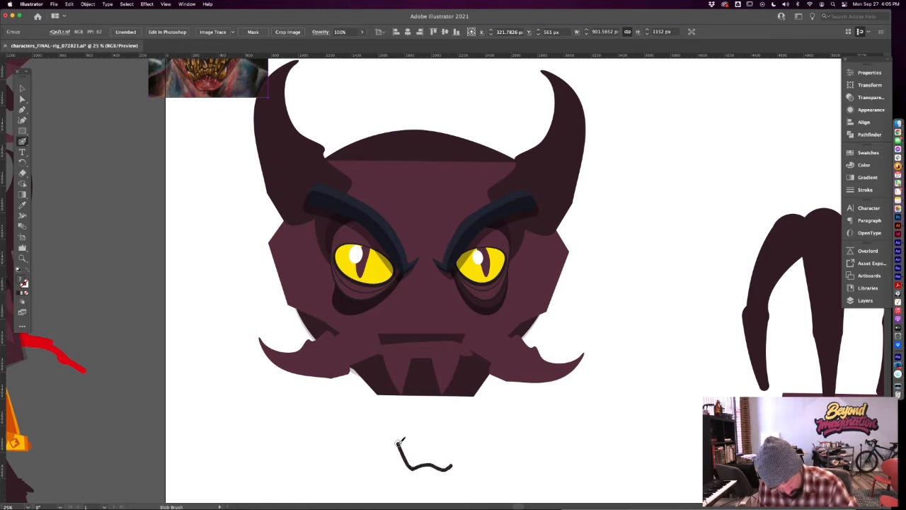
mouse_move(400, 441)
left_mouse_down()
mouse_move(445, 433)
mouse_move(462, 453)
mouse_move(453, 465)
left_mouse_up()
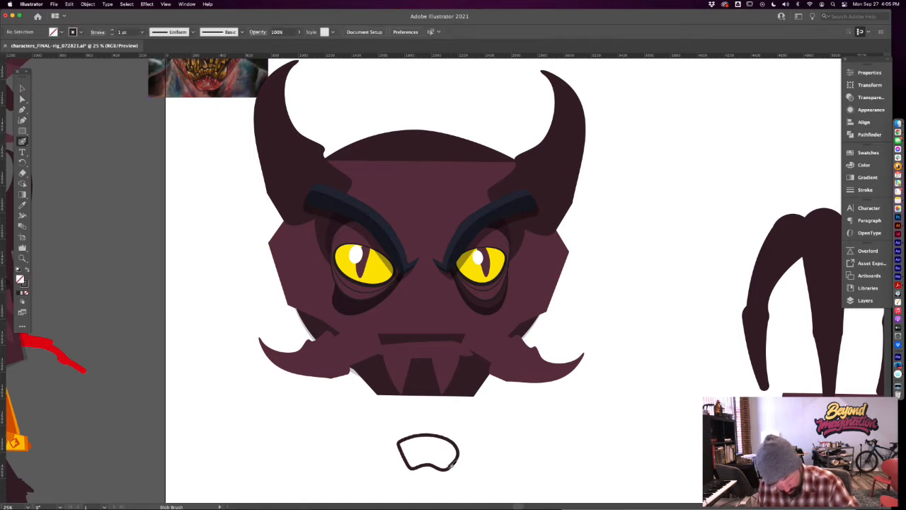
Delete the chin outline's inner path to make it solid, and simplify the shape to 9 points
key("a")
left_click(428, 437)
key("Delete")
key("Delete")
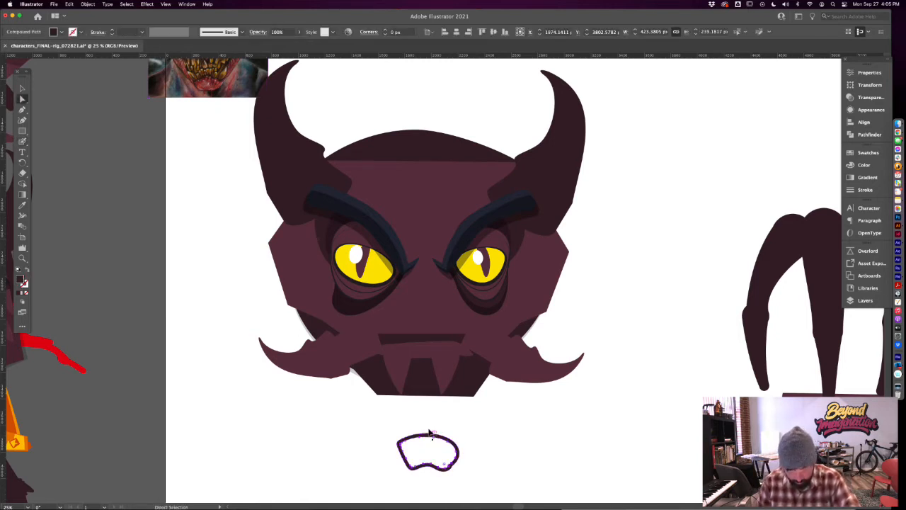
key("v")
left_click(430, 447)
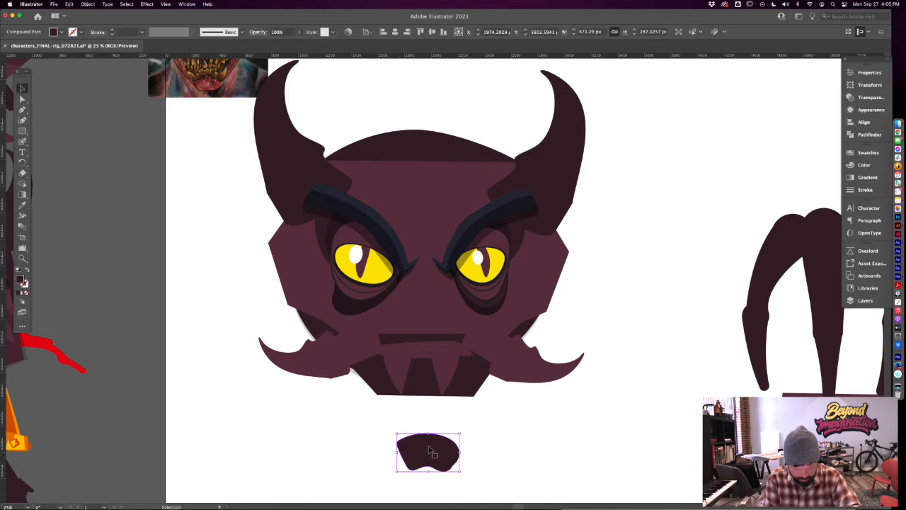
right_click(428, 450)
left_click(441, 451)
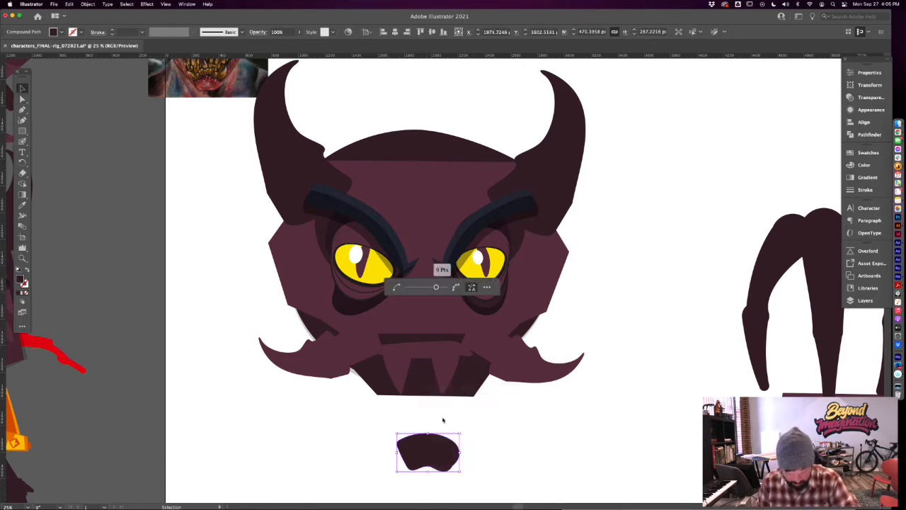
left_click(385, 429)
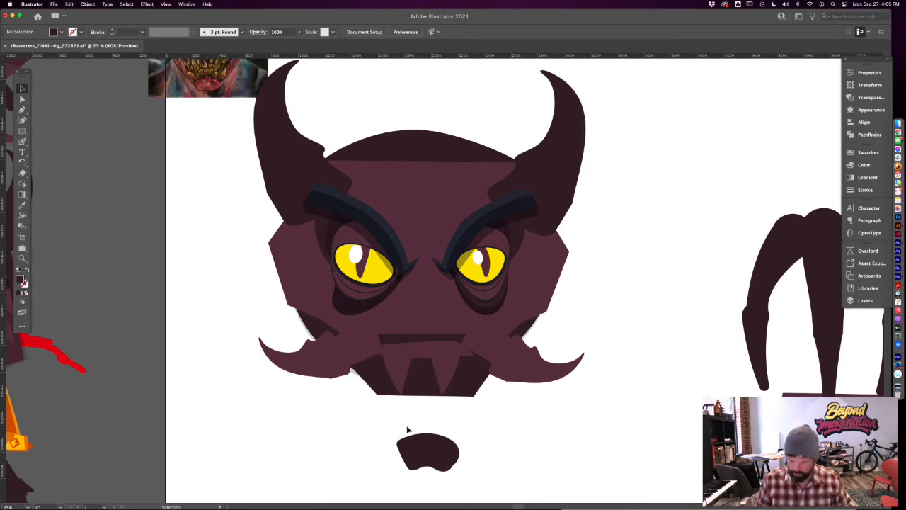
Release the compound path of the solid chin shape and deselect it
key("super+Tab")
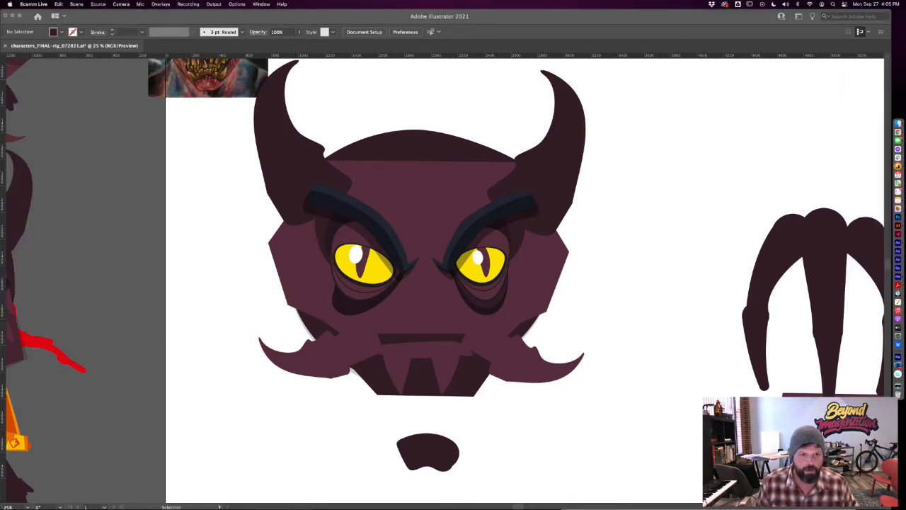
left_click(506, 422)
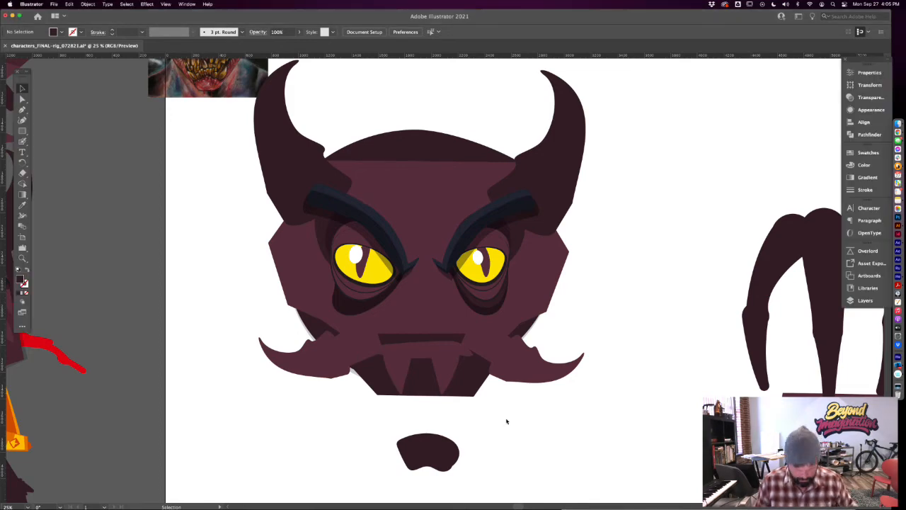
left_click(436, 463)
right_click(436, 464)
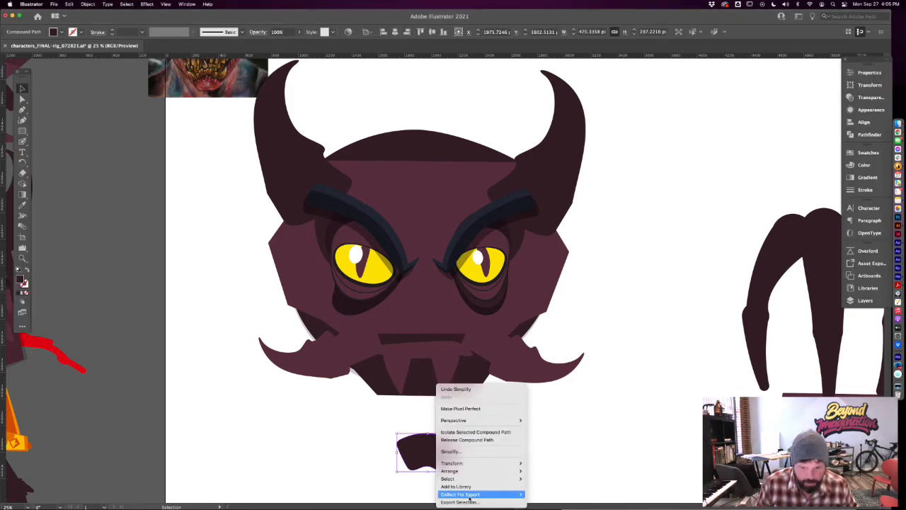
left_click(480, 439)
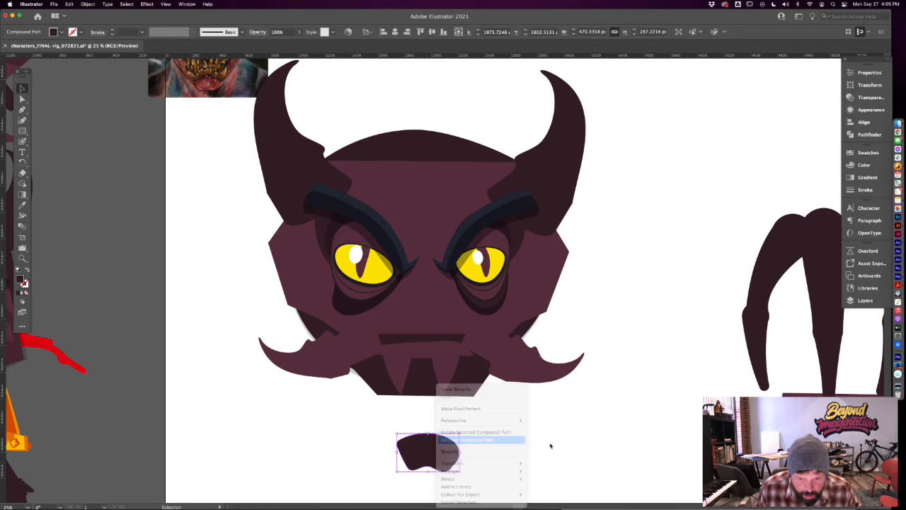
left_click(496, 461)
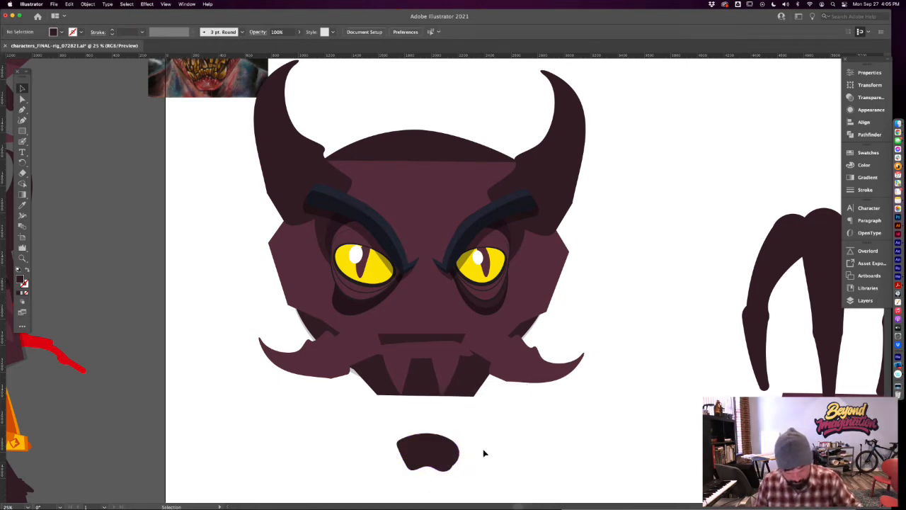
Paint two thin strands rising from each side of the chin toward the head with the Blob Brush, and shift the shape slightly left
key("b")
key("shift+b")
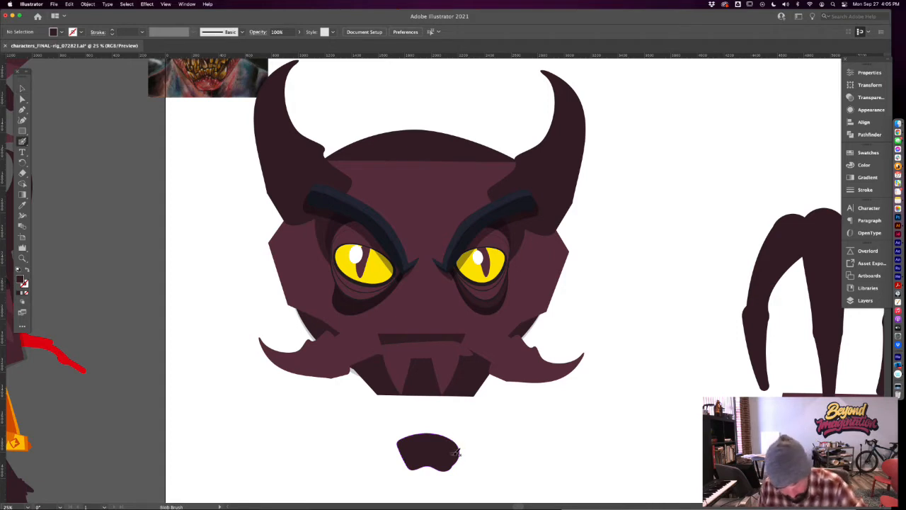
mouse_move(455, 456)
left_mouse_down()
mouse_move(487, 407)
mouse_move(455, 453)
mouse_move(478, 417)
left_mouse_up()
key("shift+x")
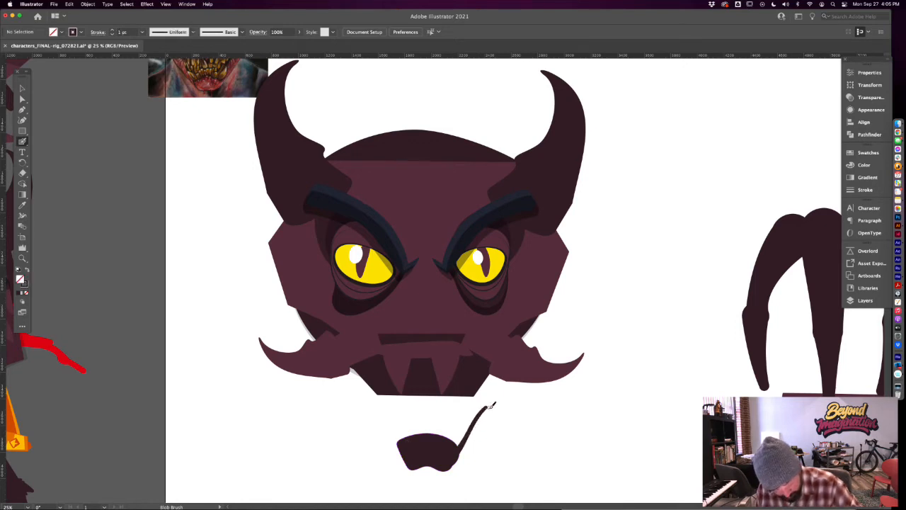
left_click_drag(404, 444, 366, 406)
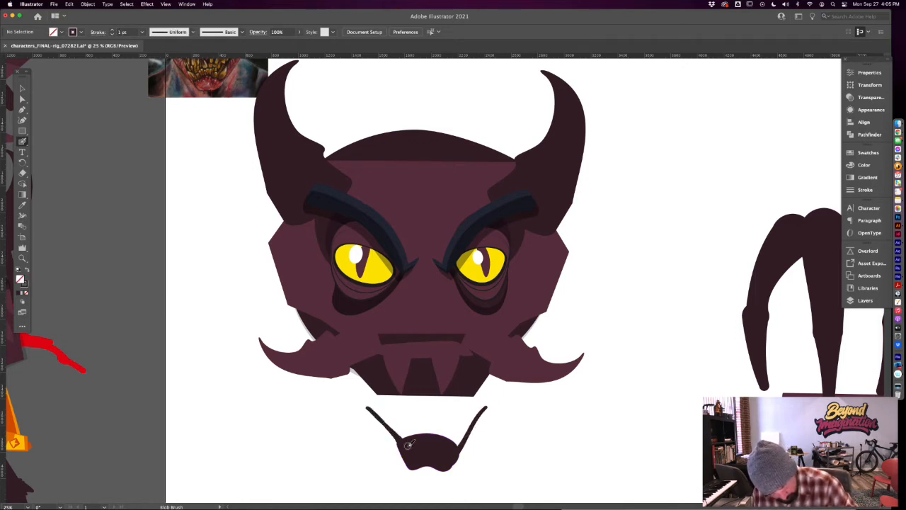
mouse_move(394, 433)
left_mouse_down()
mouse_move(471, 421)
mouse_move(487, 407)
mouse_move(444, 448)
mouse_move(458, 434)
mouse_move(450, 447)
mouse_move(409, 440)
mouse_move(367, 410)
mouse_move(418, 445)
mouse_move(386, 420)
mouse_move(421, 443)
mouse_move(379, 393)
mouse_move(415, 437)
mouse_move(384, 394)
left_mouse_up()
mouse_move(446, 442)
left_mouse_down()
mouse_move(474, 387)
mouse_move(445, 443)
mouse_move(475, 391)
mouse_move(441, 446)
left_mouse_up()
mouse_move(467, 412)
left_mouse_down()
mouse_move(437, 454)
mouse_move(409, 463)
mouse_move(402, 423)
mouse_move(401, 460)
left_mouse_up()
key("v")
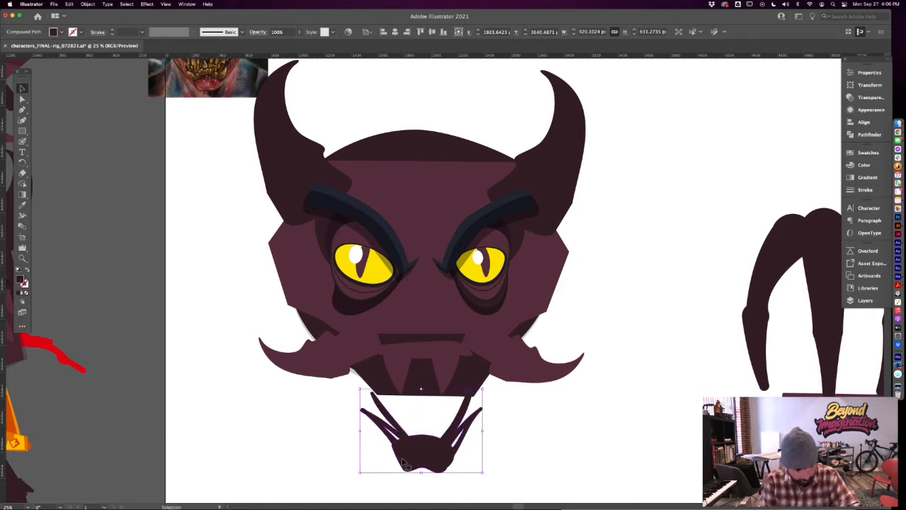
key("a")
left_click(414, 387)
key("Delete")
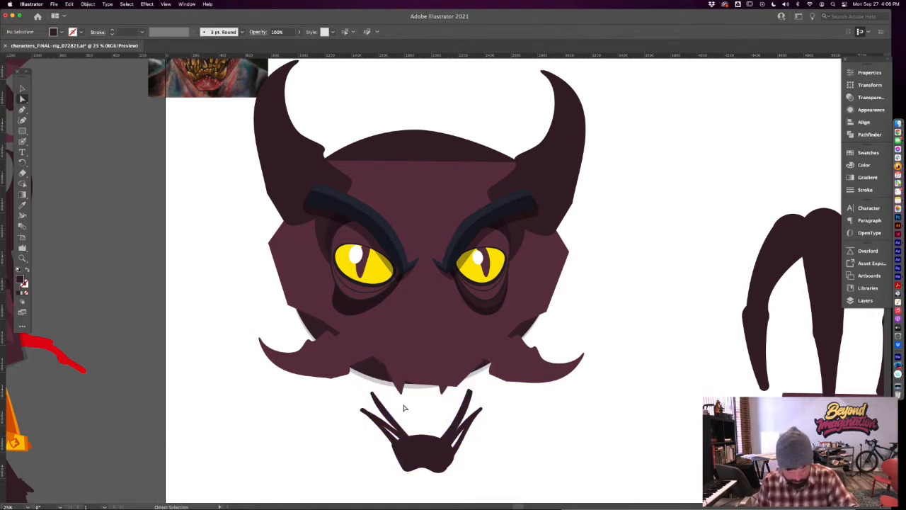
key("super+z")
left_click(331, 434)
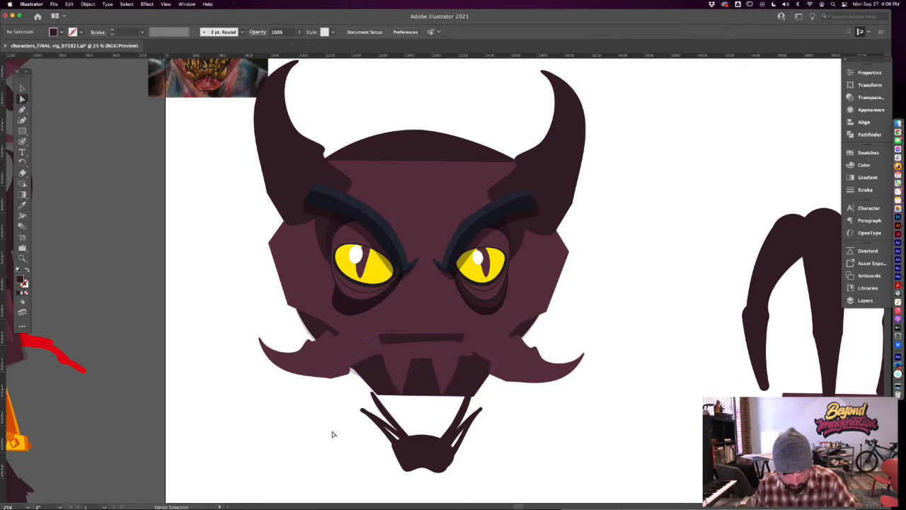
Paint and thicken outer jaw sides from the chin up to the cheeks with the Blob Brush, making the jaw about 1293 px wide and 909 px high
key("shift+b")
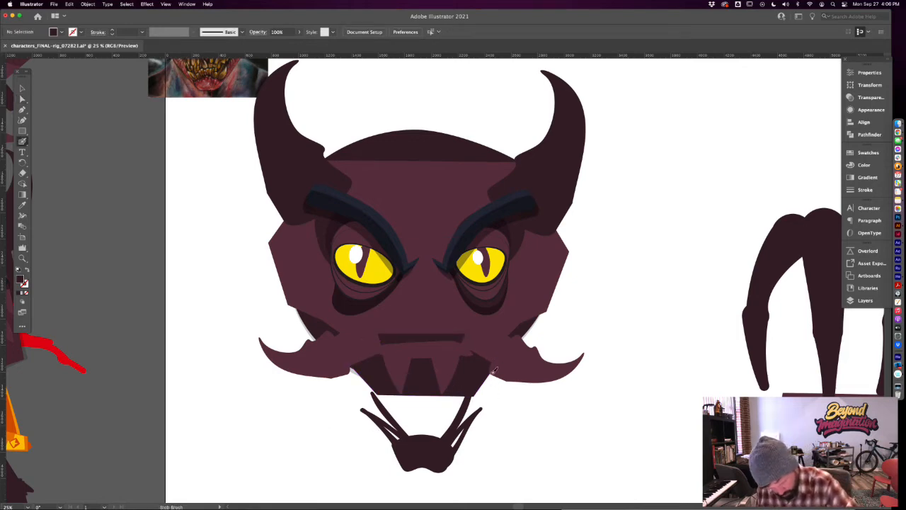
mouse_move(499, 356)
left_mouse_down()
mouse_move(506, 402)
mouse_move(447, 451)
left_mouse_up()
key("shift+x")
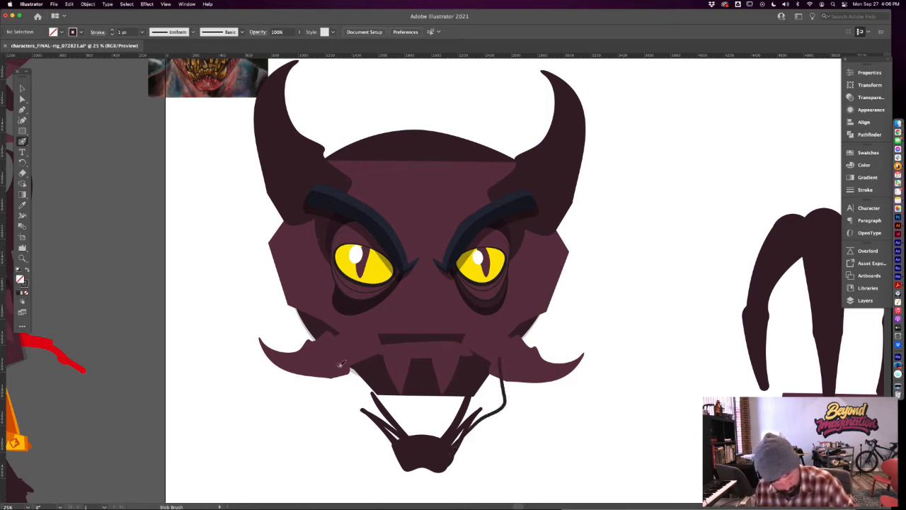
mouse_move(340, 363)
left_mouse_down()
mouse_move(359, 417)
mouse_move(406, 455)
left_mouse_up()
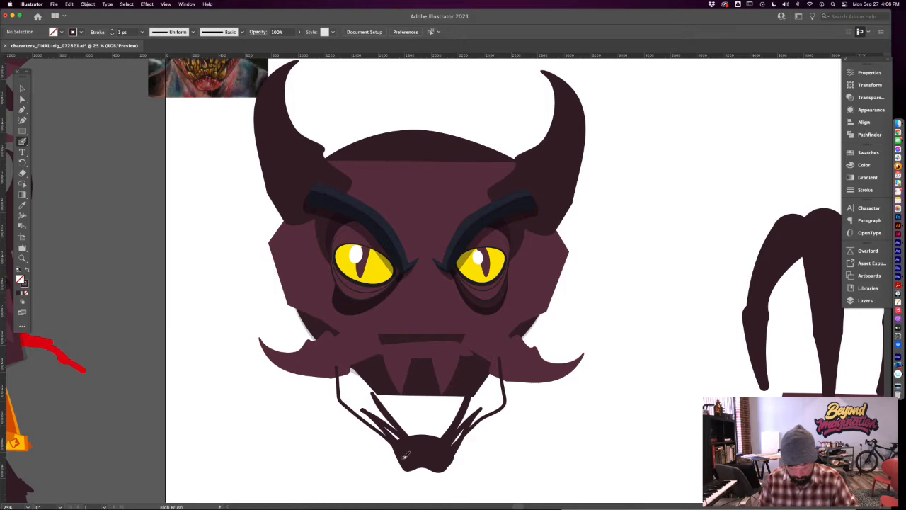
key("super+minus")
mouse_move(482, 357)
left_mouse_down()
mouse_move(480, 331)
mouse_move(480, 361)
mouse_move(475, 353)
mouse_move(468, 366)
mouse_move(479, 343)
mouse_move(448, 392)
mouse_move(479, 328)
mouse_move(461, 366)
left_mouse_up()
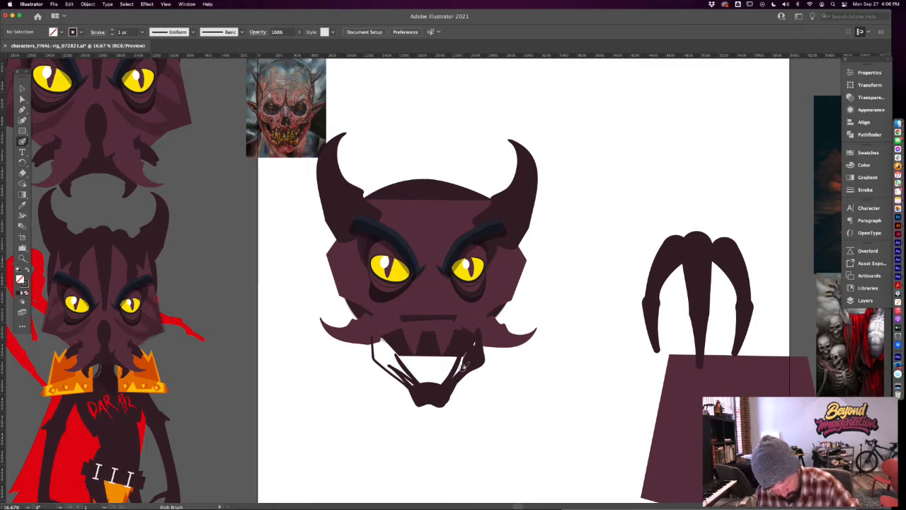
mouse_move(405, 373)
left_mouse_down()
mouse_move(376, 343)
mouse_move(390, 367)
mouse_move(378, 354)
mouse_move(386, 366)
mouse_move(379, 361)
mouse_move(408, 381)
left_mouse_up()
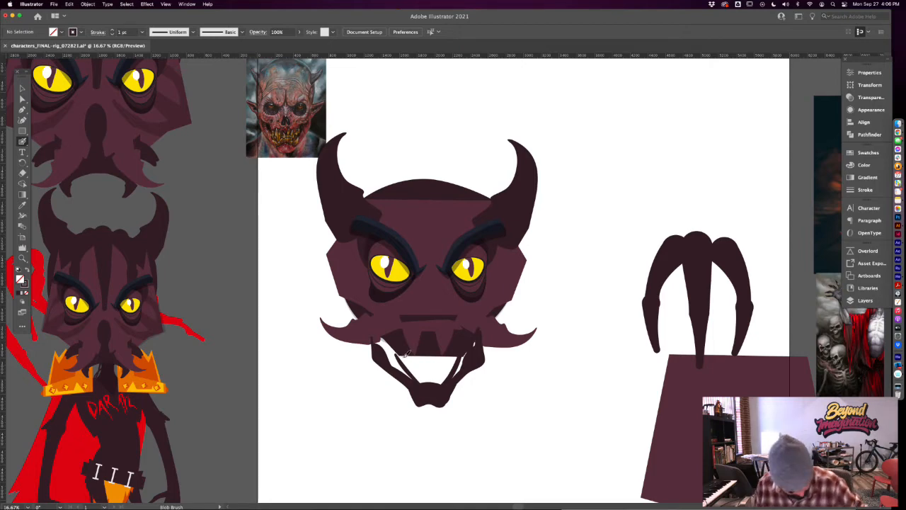
Cut the jaw shape, paste it behind the dark mouth shape inside the head group, and move it up against the face
key("v")
left_click(425, 397)
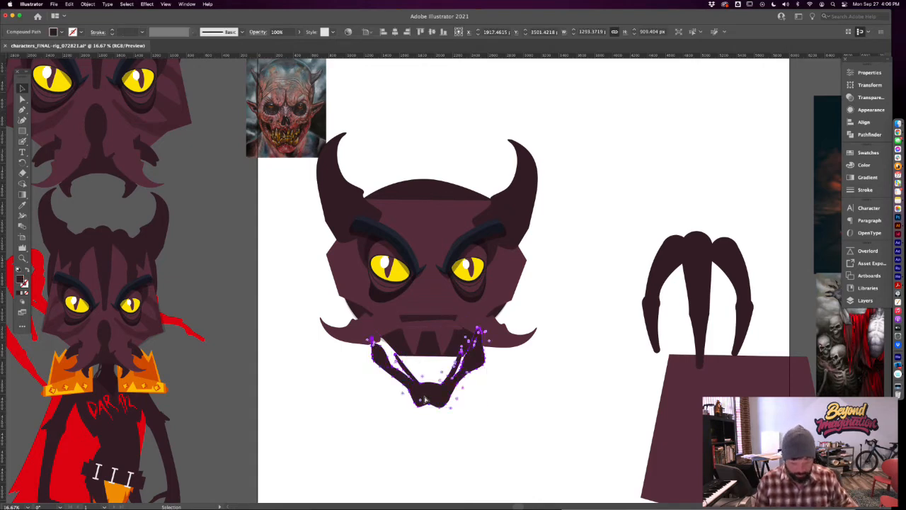
left_click_drag(426, 398, 464, 347)
double_click(465, 347)
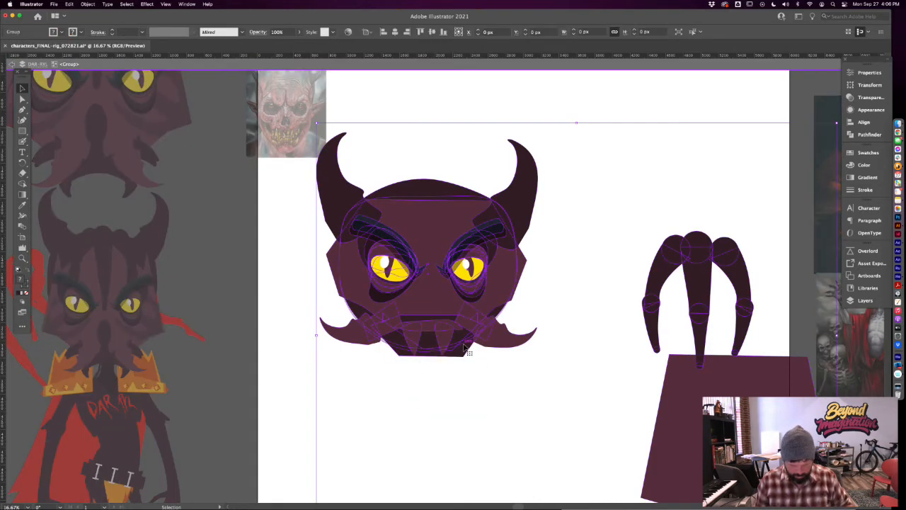
double_click(463, 347)
left_click(464, 347)
key("super+plus")
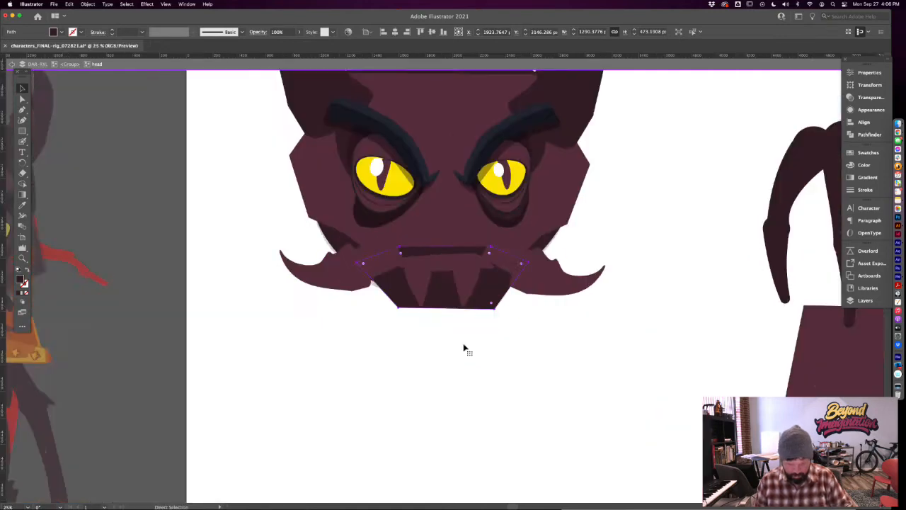
key("super+plus")
key("super+b")
left_click_drag(453, 388, 456, 366)
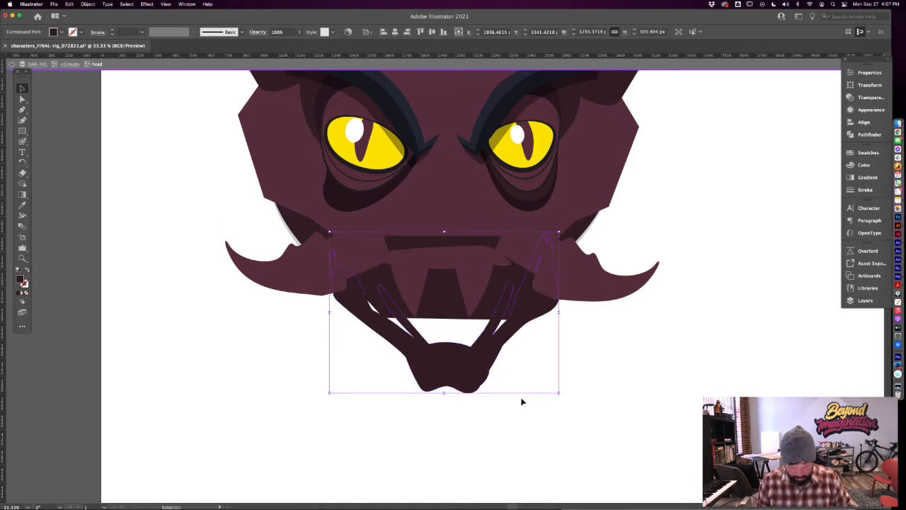
Paint a line joining the jaw's two upper ends inside its compound path, and delete the inner paths to make the jaw solid
double_click(466, 383)
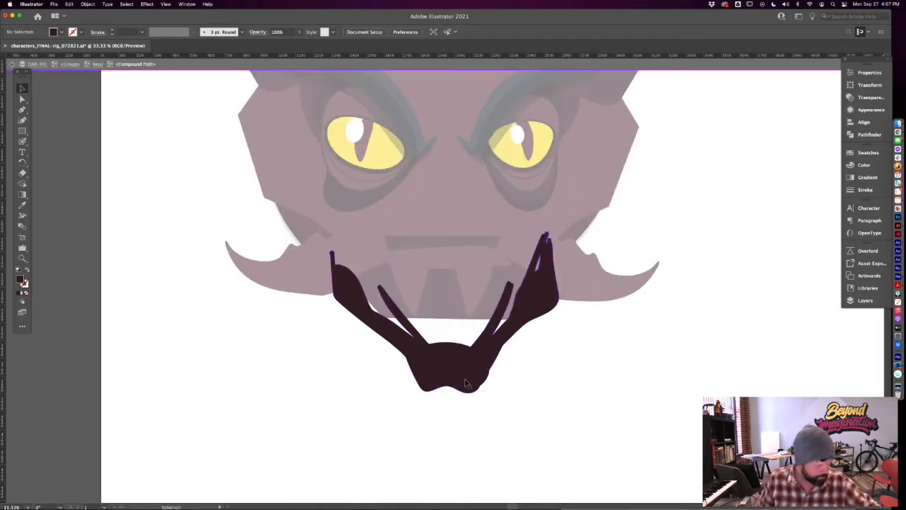
key("shift+b")
left_click_drag(543, 245, 350, 290)
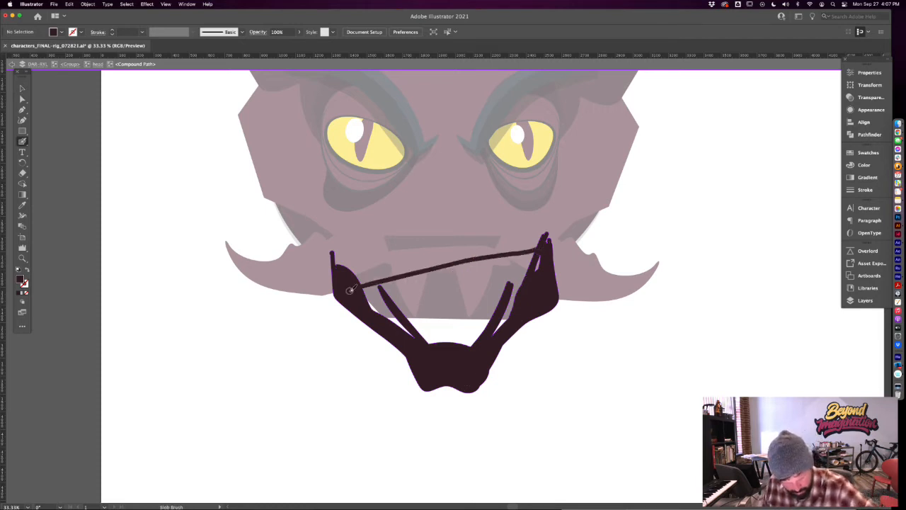
key("shift+x")
key("a")
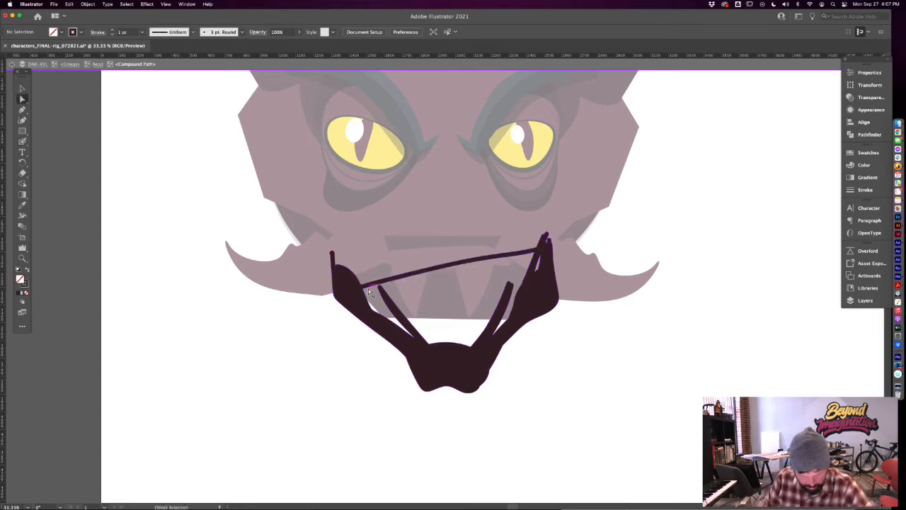
left_click(364, 290)
key("Delete")
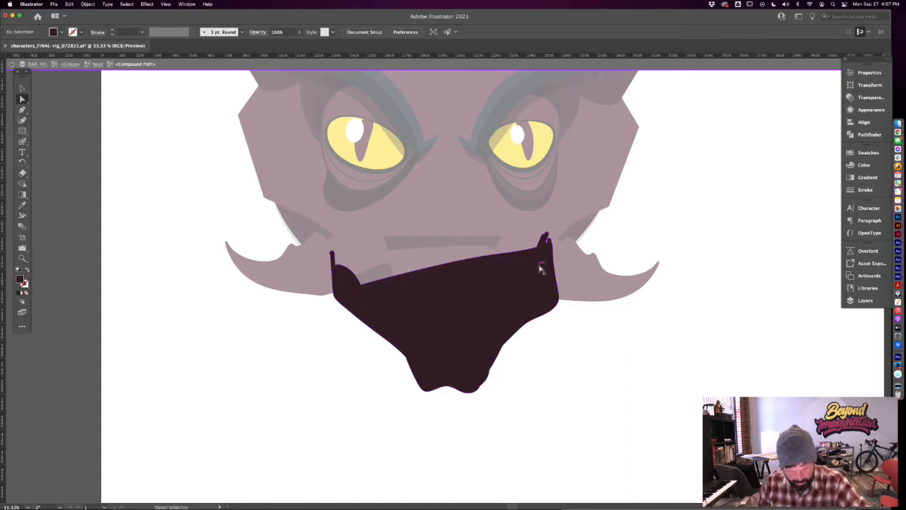
key("Escape")
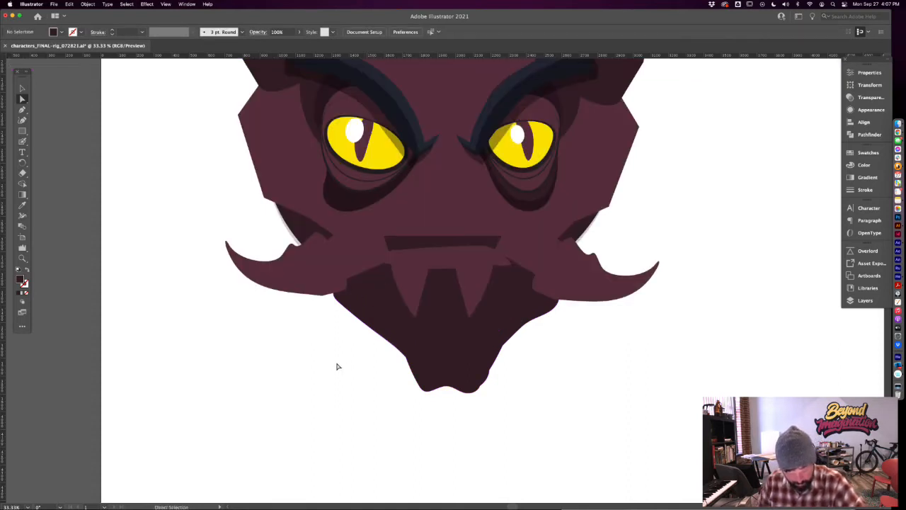
Cut the solid jaw shape out of the head group and leave the group
key("super+minus")
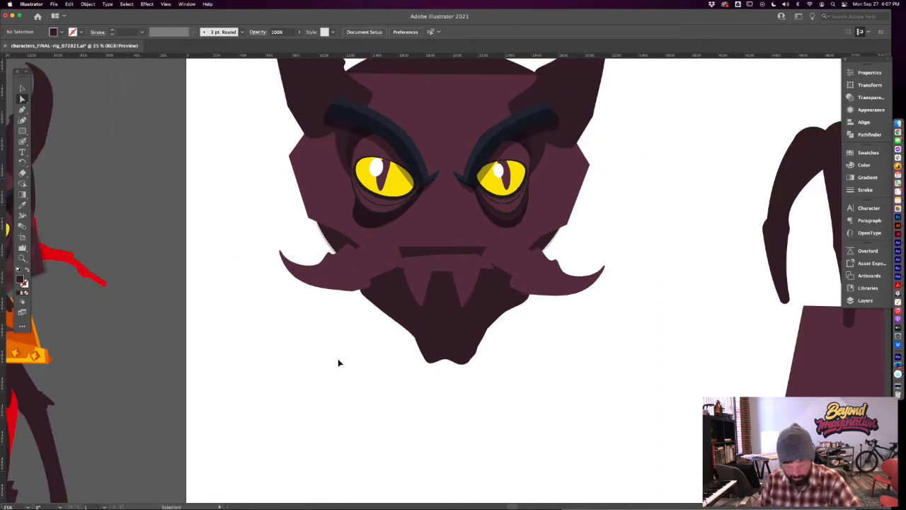
key("super+minus")
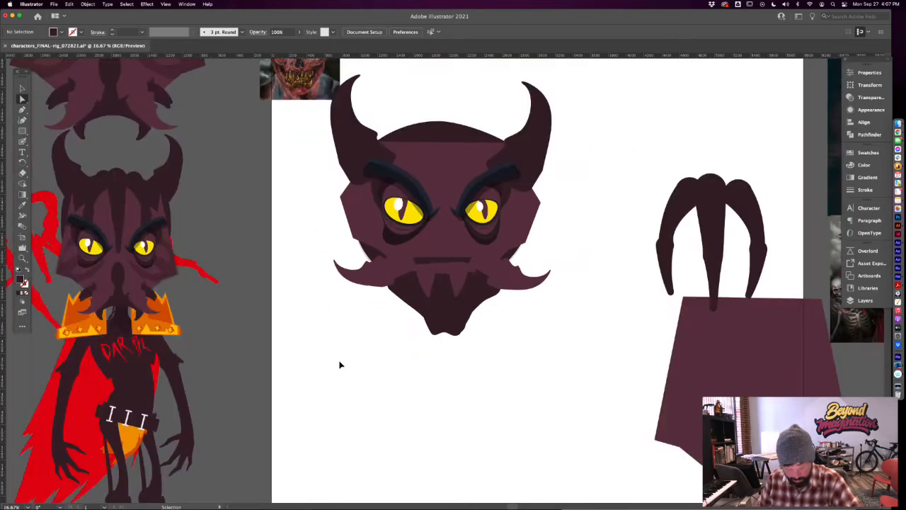
key("i")
key("shift+b")
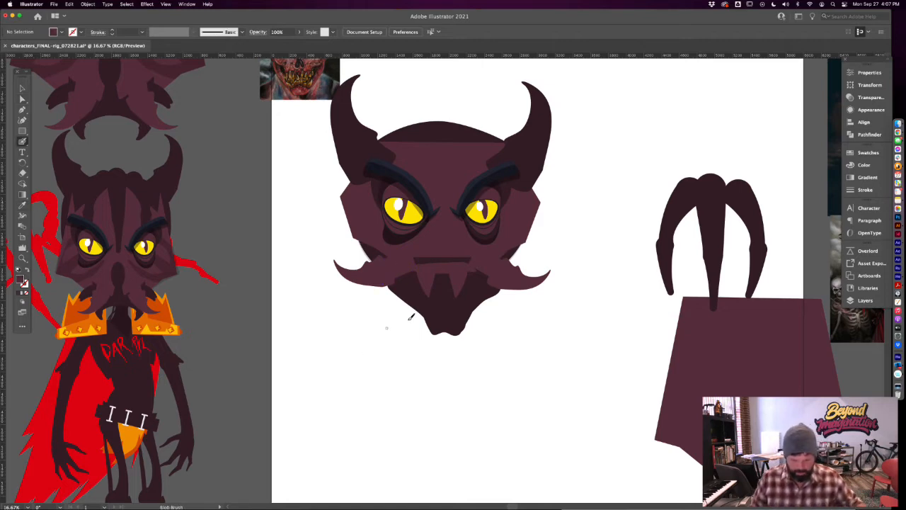
key("v")
double_click(458, 311)
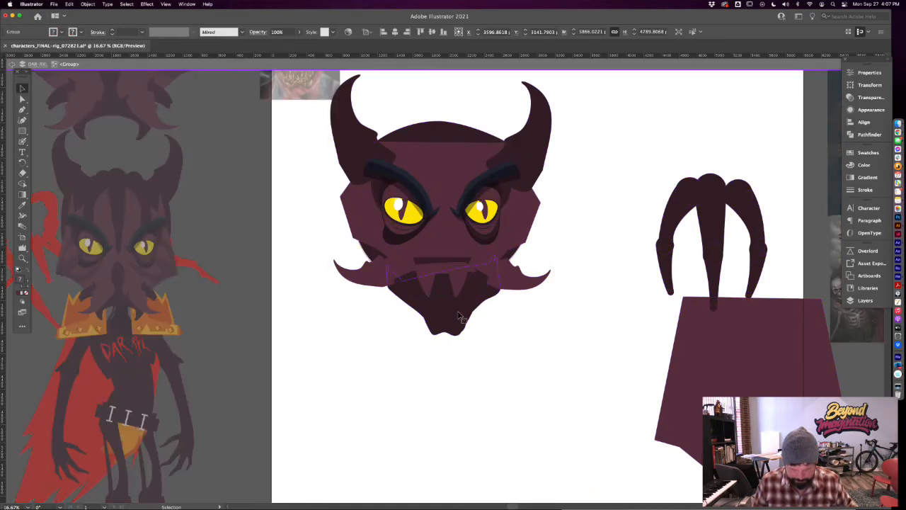
left_click(458, 312)
double_click(458, 315)
left_click(459, 315)
key("super+x")
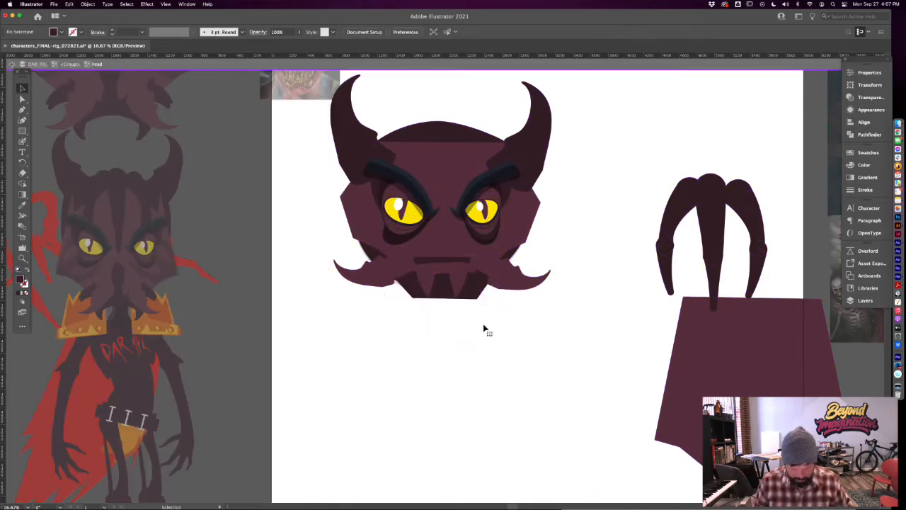
double_click(484, 328)
Undo the jaw and chin edits back to the point where the old rounded mouth is still in the head group
key("super+z")
key("super+z")
key("super+z")
key("super+z")
key("super+z")
key("super+z")
key("super+z")
key("super+z")
key("super+z")
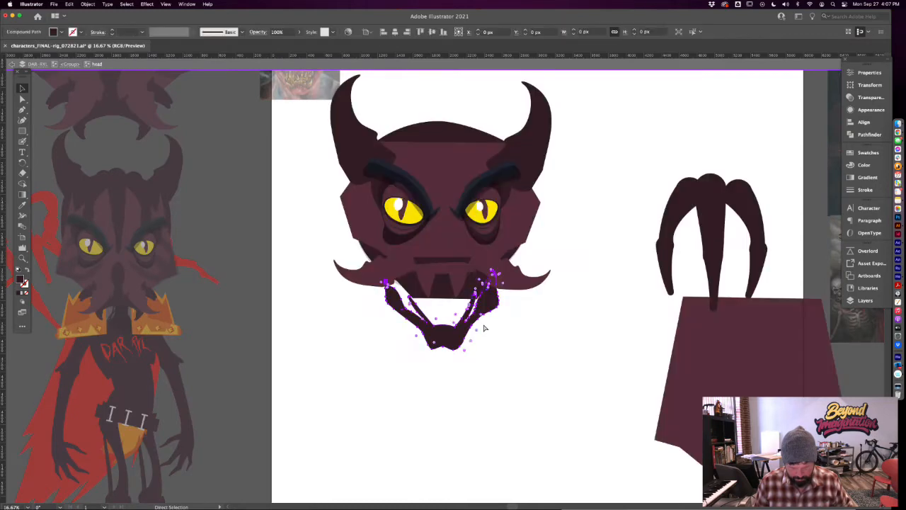
key("super+z")
key("super+z")
key("super+z")
key("super+z")
key("super+z")
key("super+z")
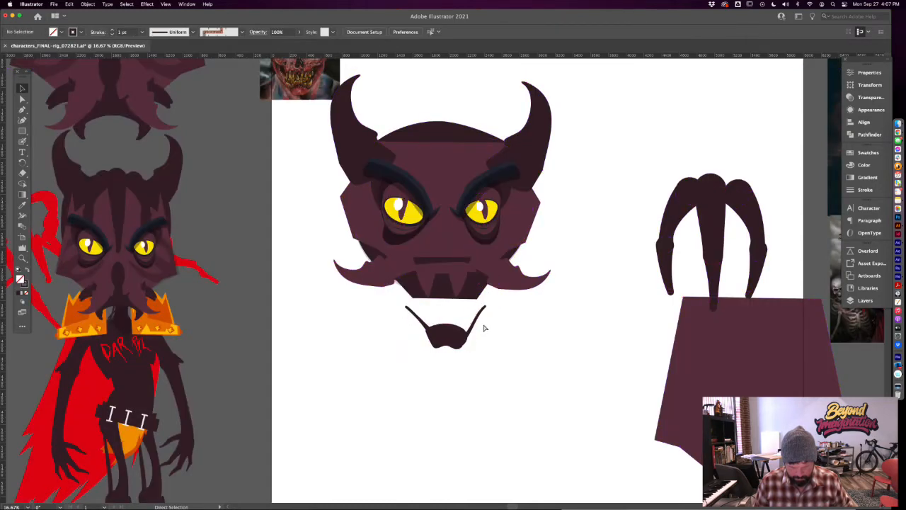
key("super+z")
key("super+z")
key("super+z")
key("super+z")
key("super+z")
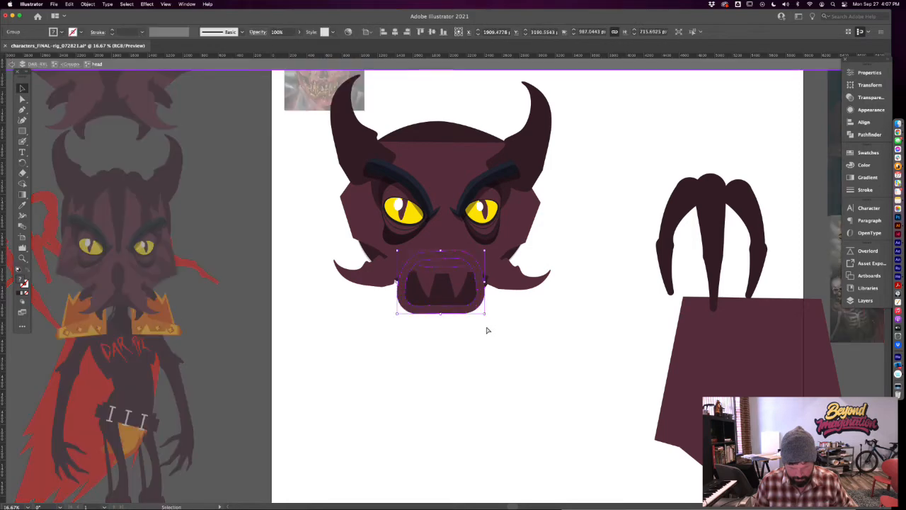
Try deleting only the dark inner shape of the old mouth, undo the deletion, and leave the head group
left_click(482, 328)
key("v")
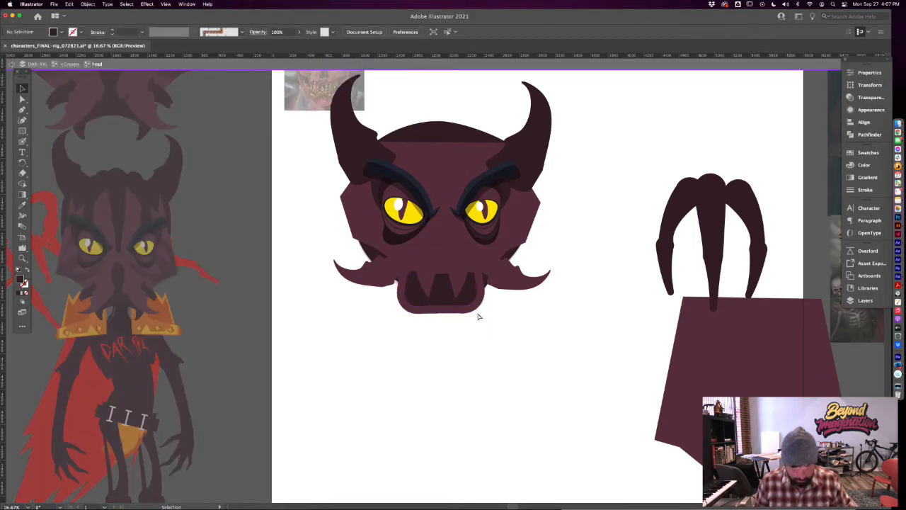
key("a")
left_click(468, 303)
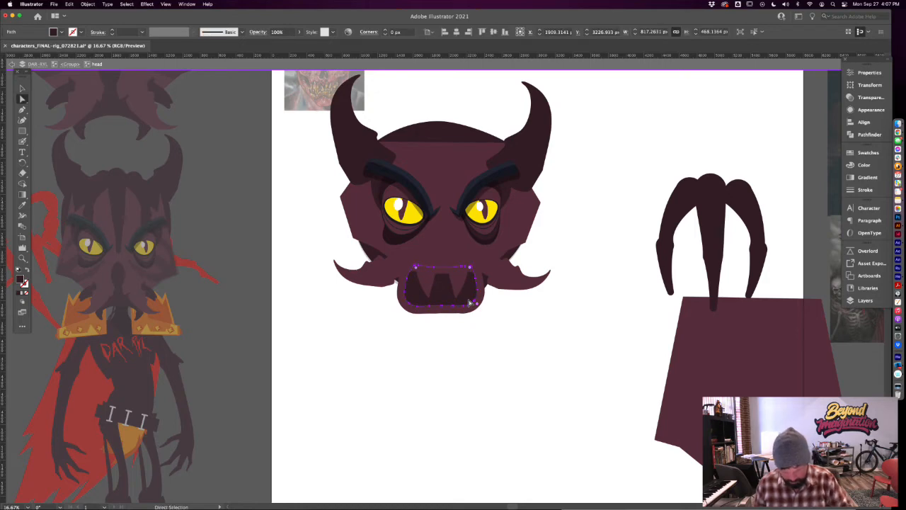
key("Delete")
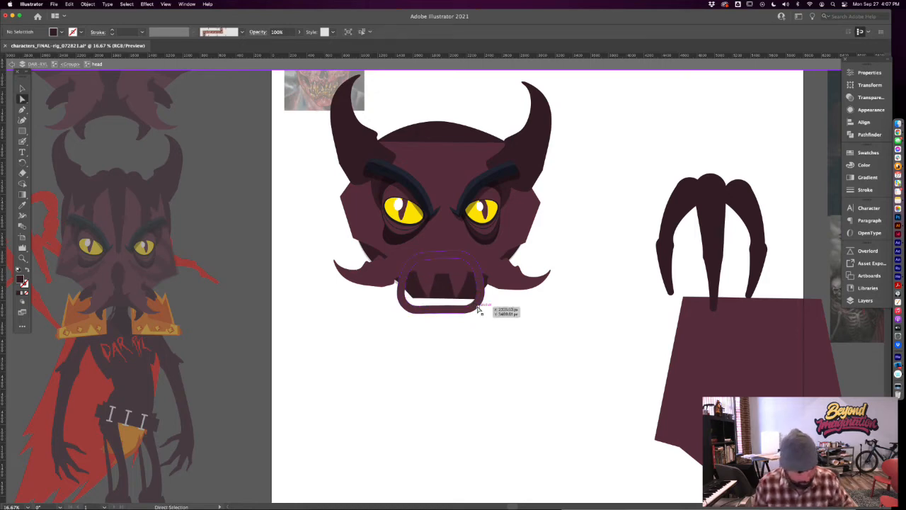
key("super+z")
double_click(507, 319)
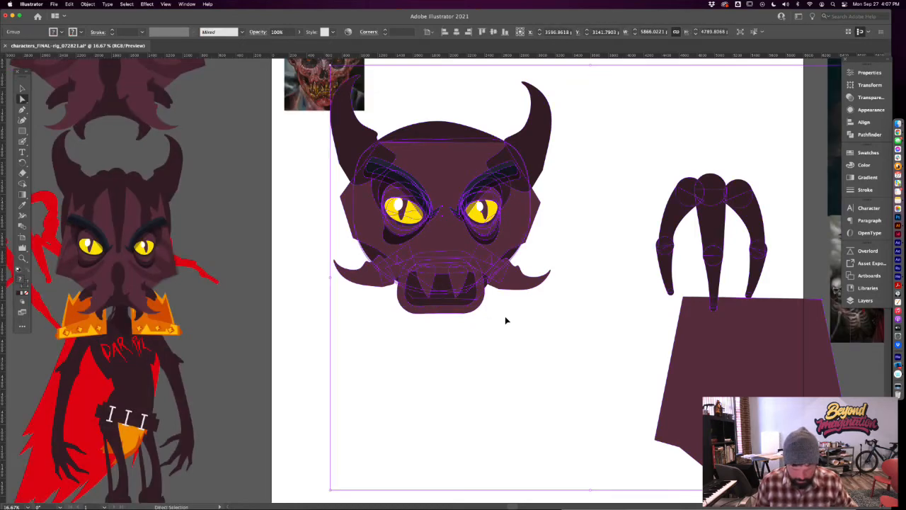
left_click(505, 320)
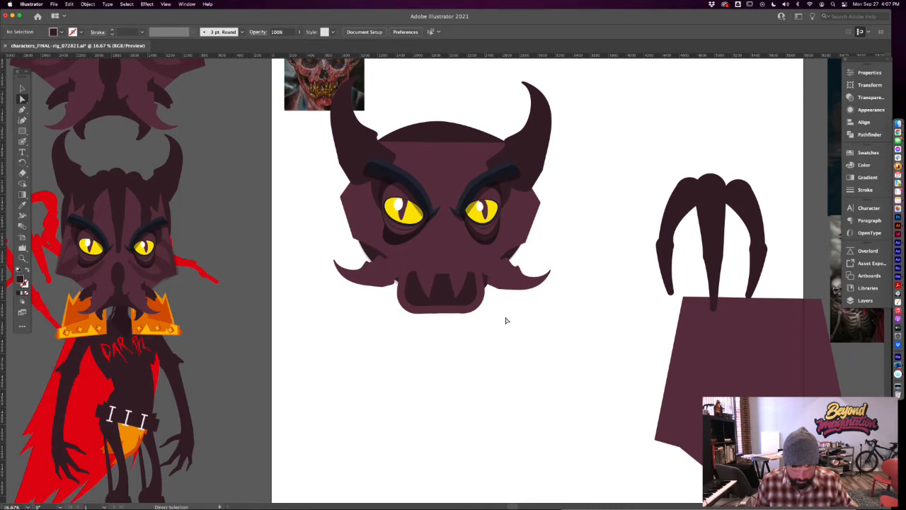
Delete the old rounded mouth from inside the head group
double_click(474, 308)
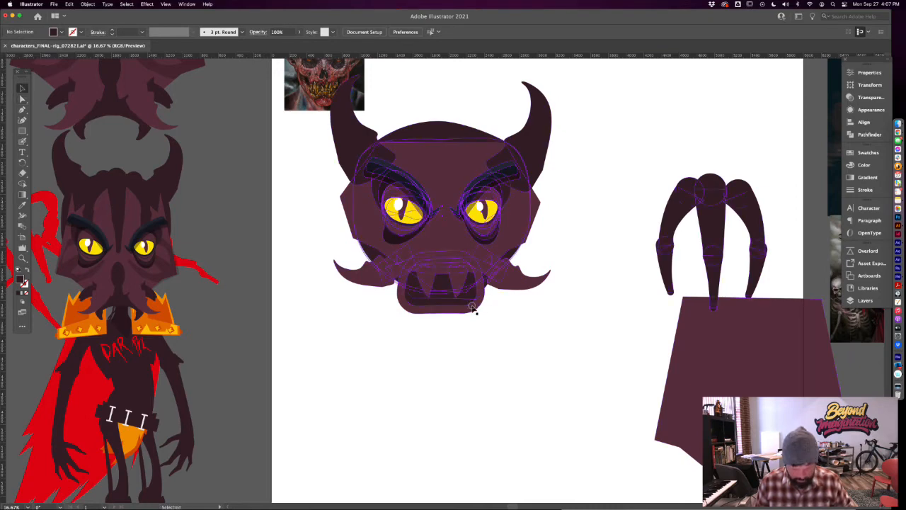
double_click(473, 308)
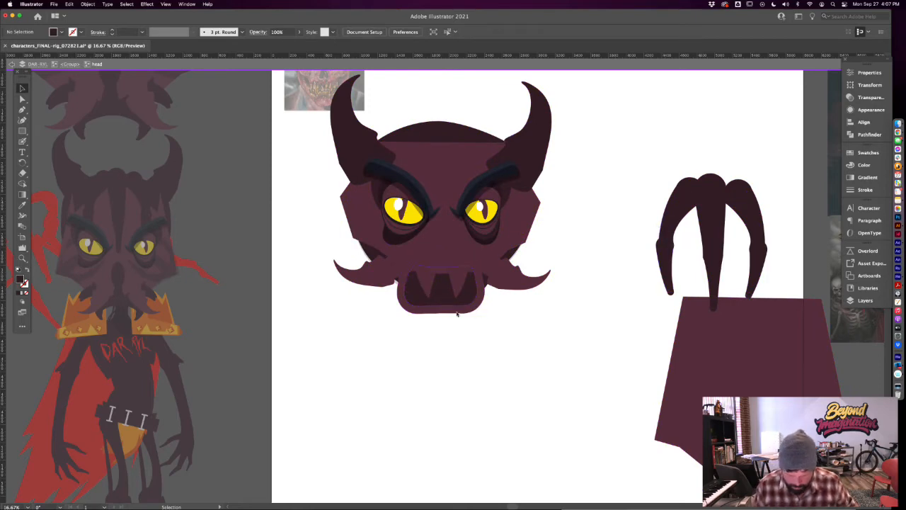
left_click(457, 312)
key("Delete")
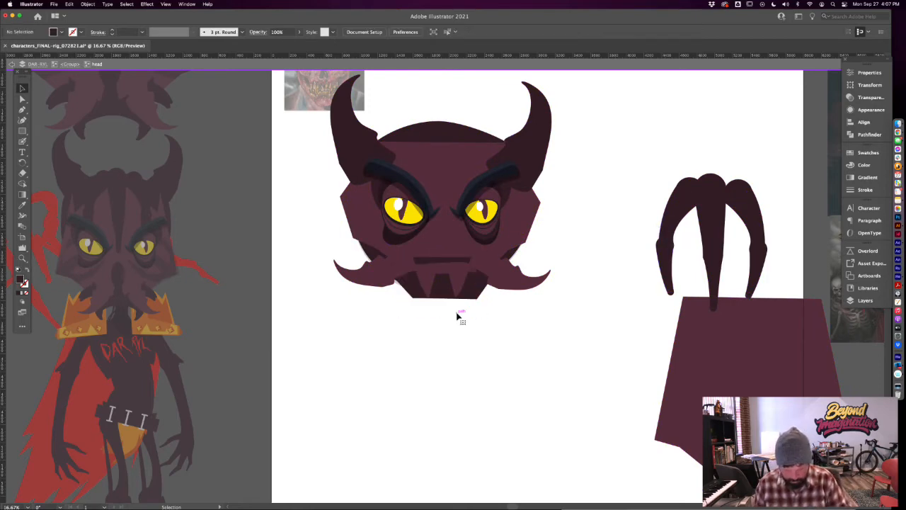
Paste the solid jaw outside the head group, place it below the head, and simplify it to 37 points
left_click_drag(390, 307, 455, 353)
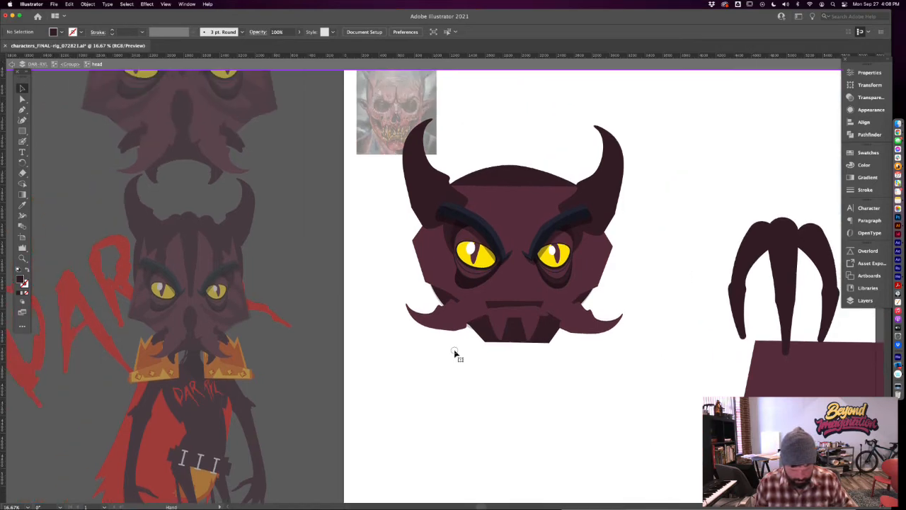
double_click(279, 319)
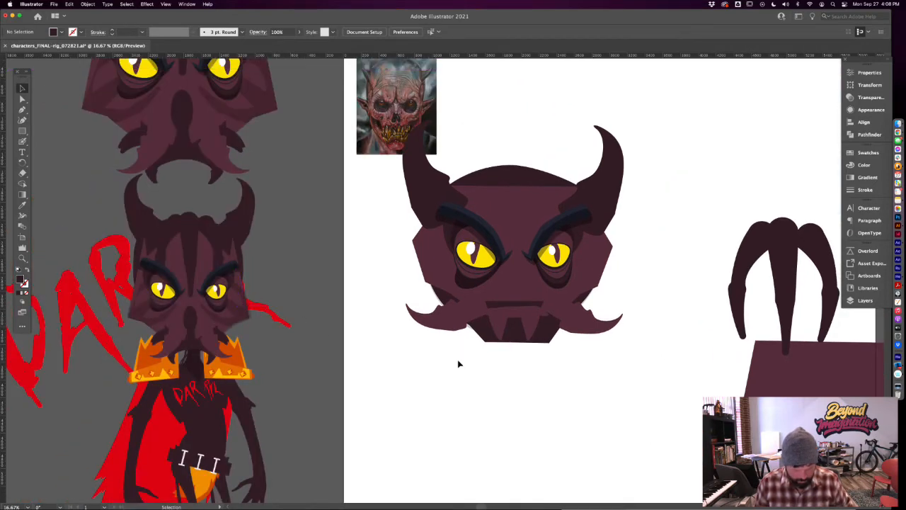
key("cmd+v")
left_click_drag(448, 298, 451, 417)
right_click(450, 383)
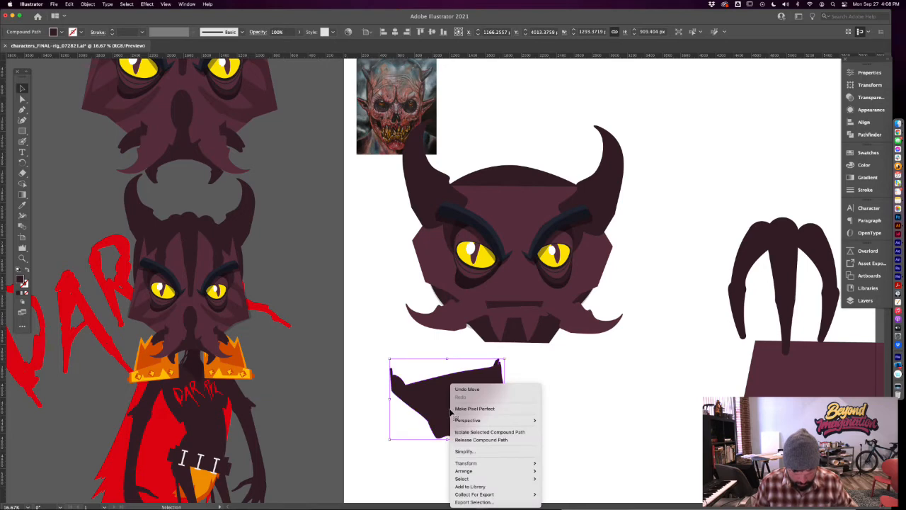
left_click(467, 451)
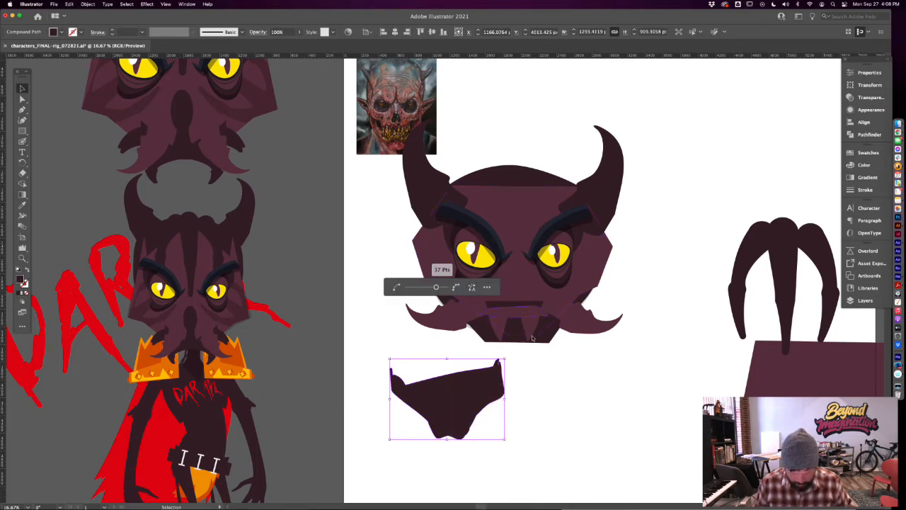
left_click(537, 361)
double_click(189, 319)
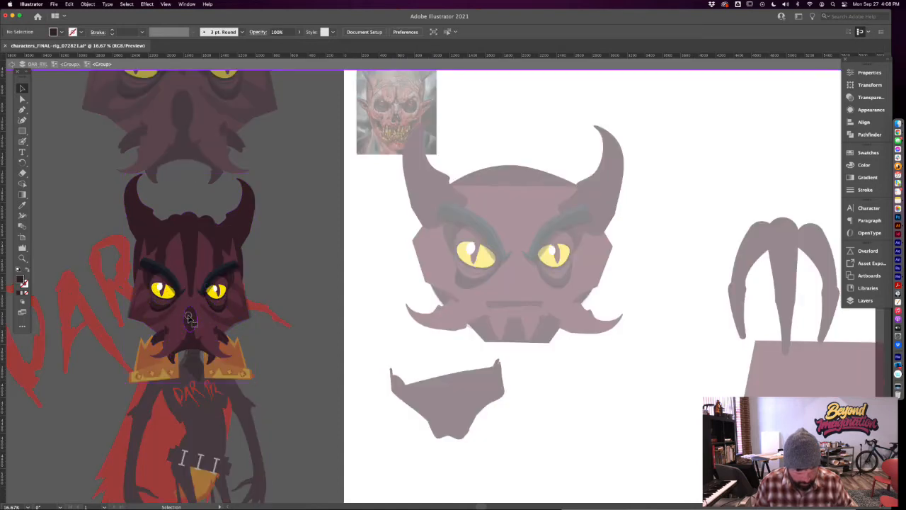
double_click(558, 393)
key("super+v")
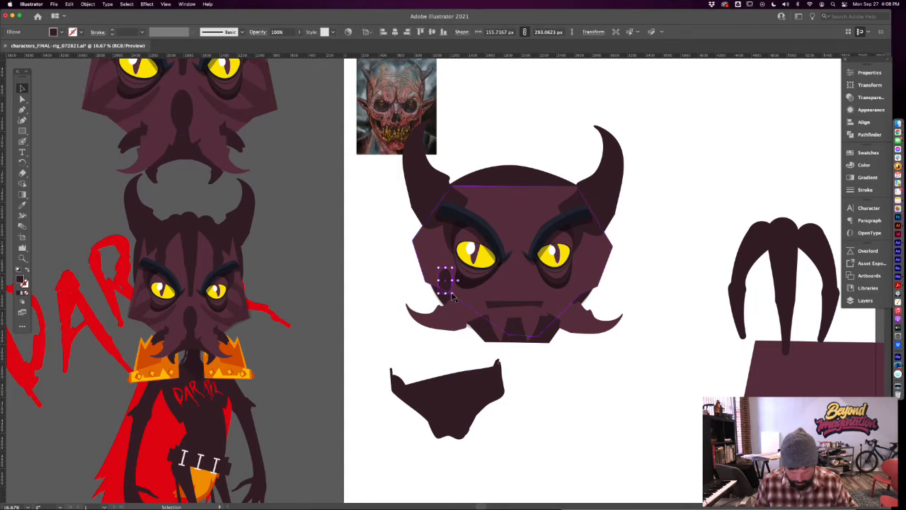
key("super+z")
key("super+z")
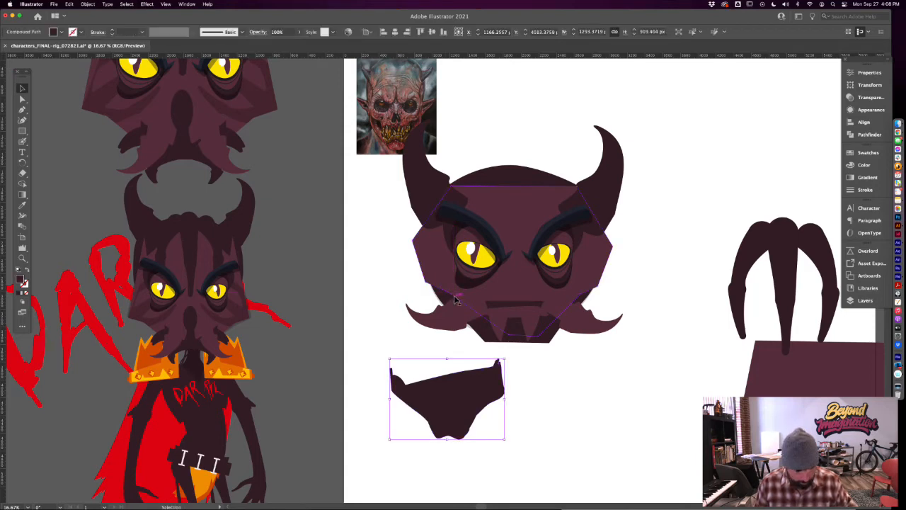
key("super+z")
key("super+shift+z")
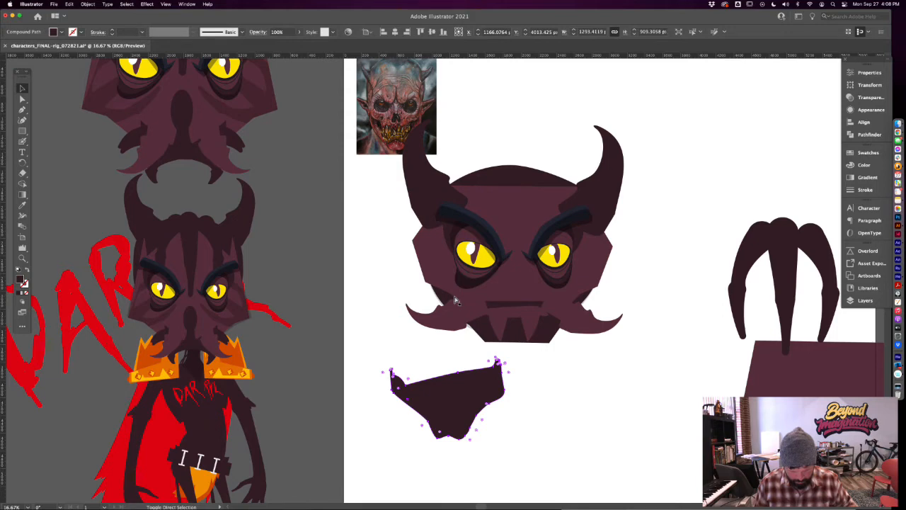
key("super+z")
key("super+z")
key("super+shift+z")
key("super+shift+z")
left_click(363, 303)
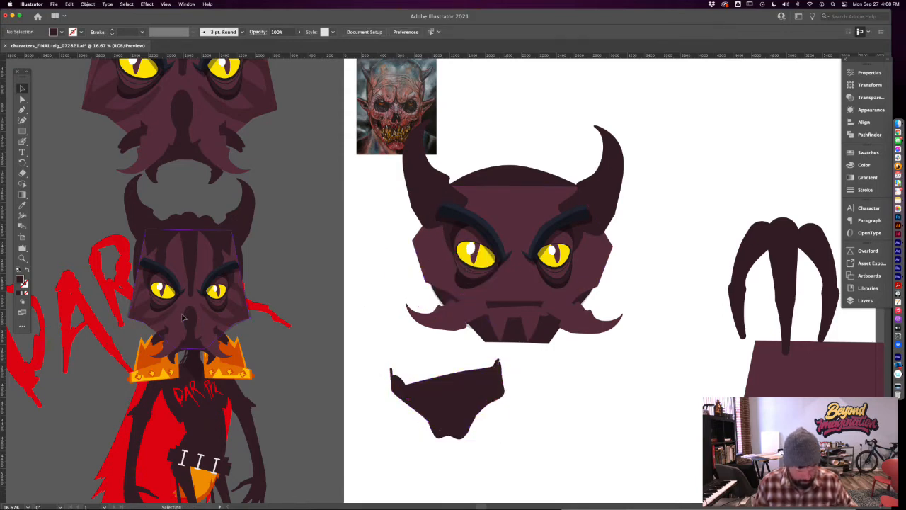
Copy the dark nose ellipse from the small crowned character's head group and paste it outside the group
double_click(187, 318)
double_click(188, 318)
left_click(188, 318)
key("super+c")
double_click(294, 320)
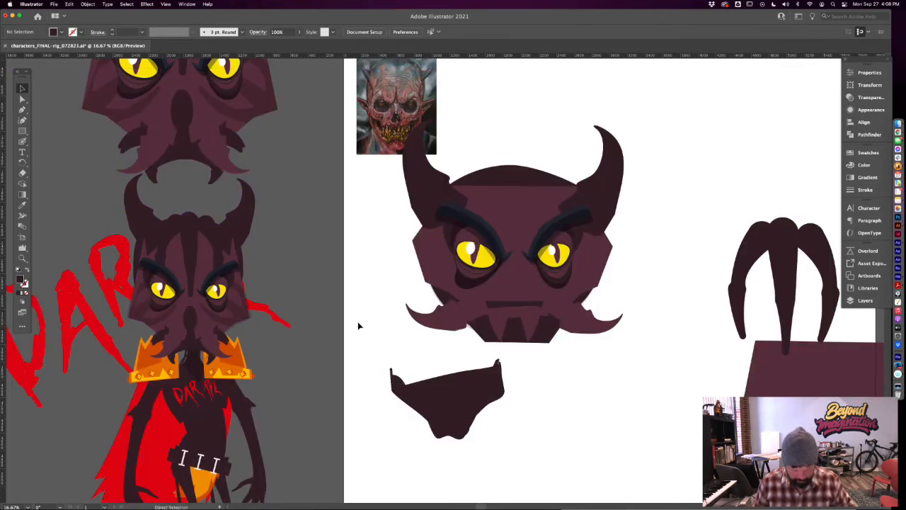
key("super+v")
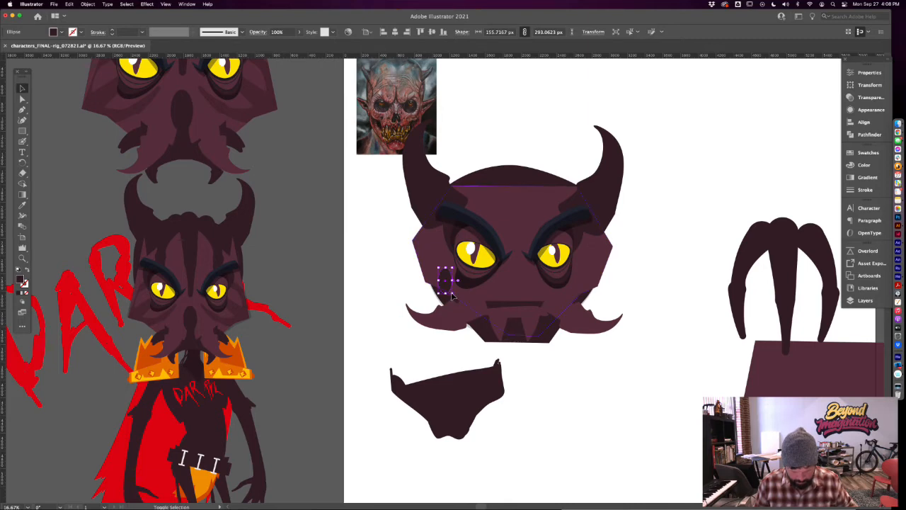
Enlarge the pasted ellipse to about 411 × 772 px and centre it below the eyes of the large head
left_click_drag(453, 298, 519, 312)
left_click(579, 361)
left_click_drag(577, 352, 533, 368)
key("super+equal")
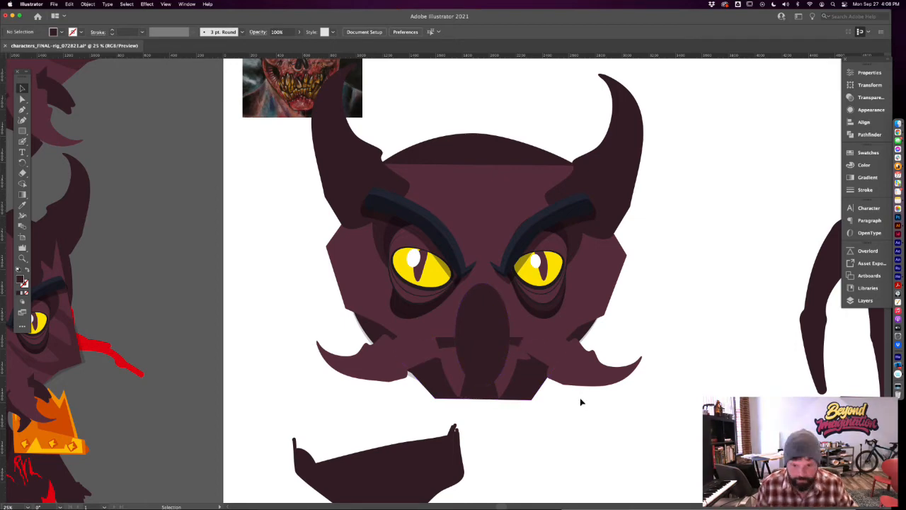
Delete the strip across the old mouth and shift the right lighter tooth shape up and outward
key("a")
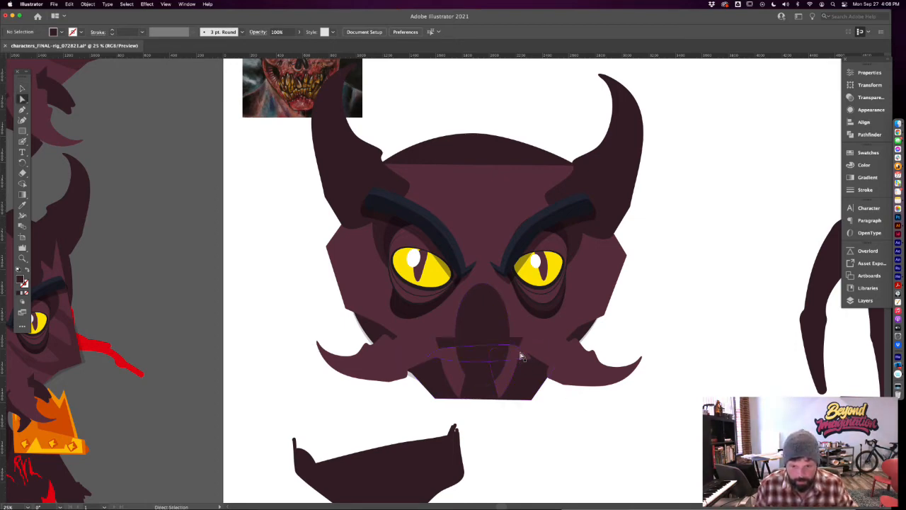
left_click(521, 356)
key("BackSpace")
key("v")
left_click(506, 372)
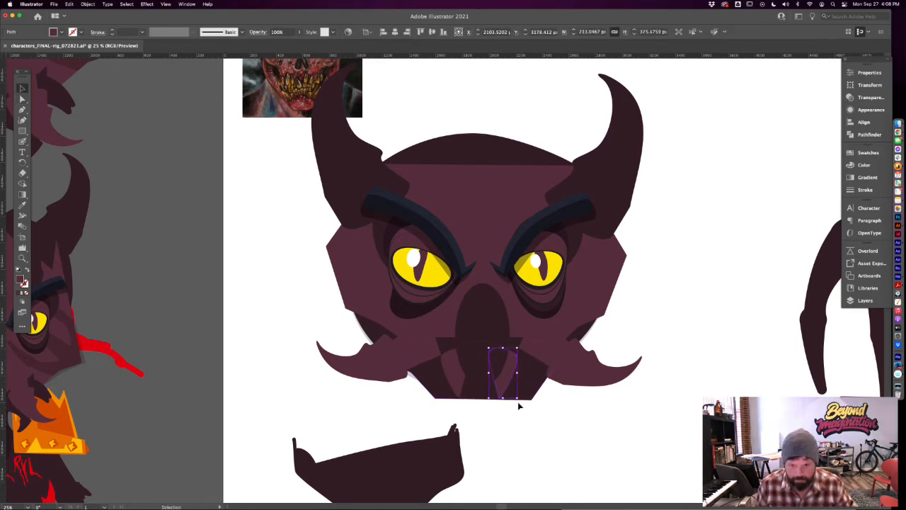
left_click_drag(499, 381, 530, 385)
left_click(561, 438)
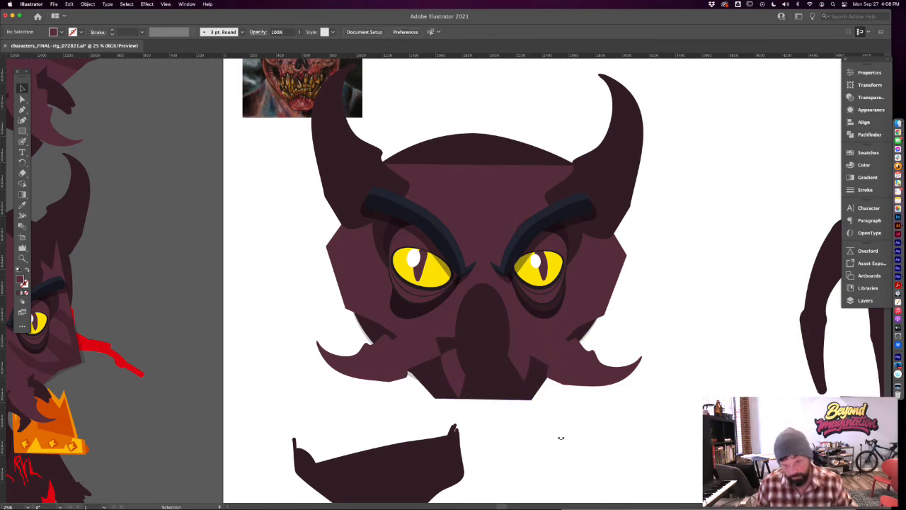
Shift the left lighter tooth shape up and outward to match the right one
left_click(457, 383)
key("a")
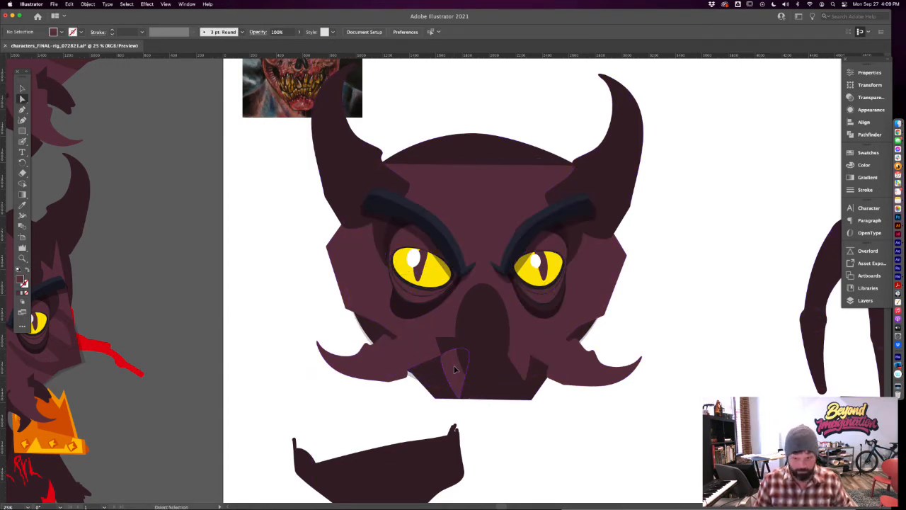
left_click(455, 373)
key("v")
left_click_drag(474, 403, 439, 364)
left_click(498, 441)
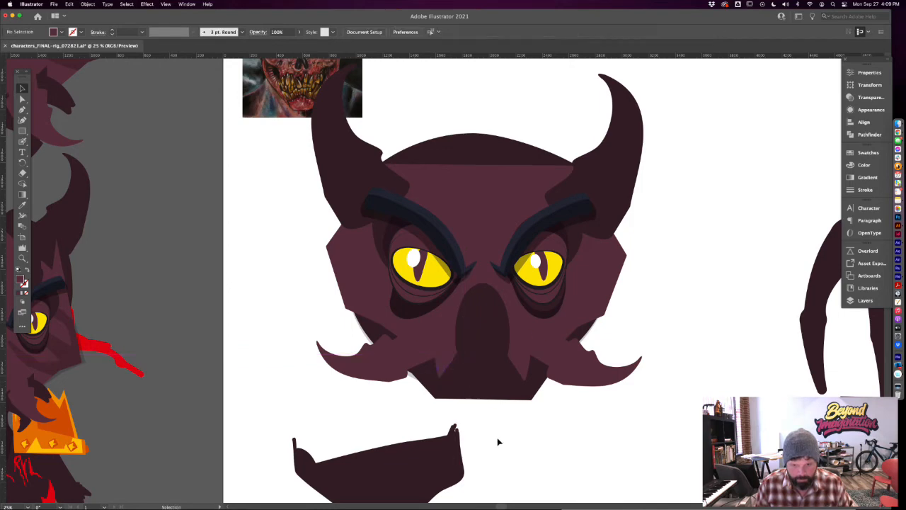
Raise the nose ellipse's bottom anchor and reshape its sides into a shorter, narrower nose
key("a")
left_click(485, 380)
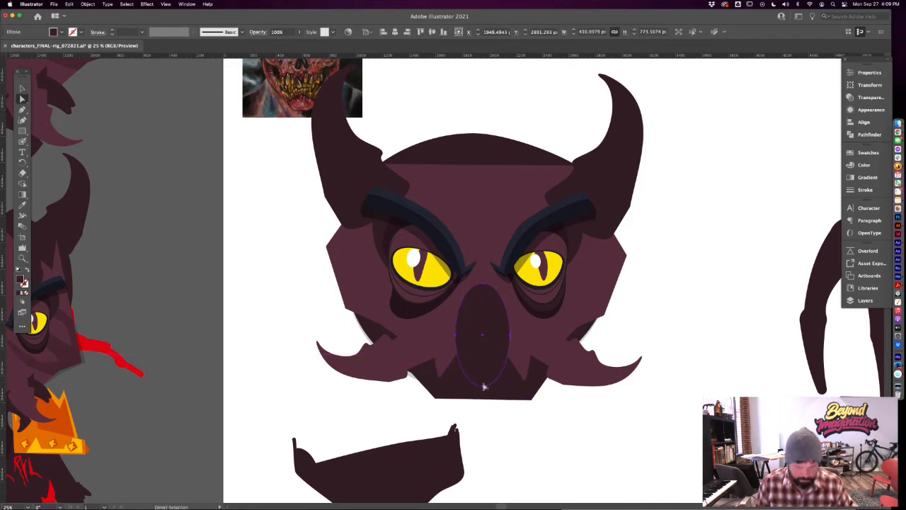
left_click_drag(485, 389, 483, 342)
left_click(509, 433)
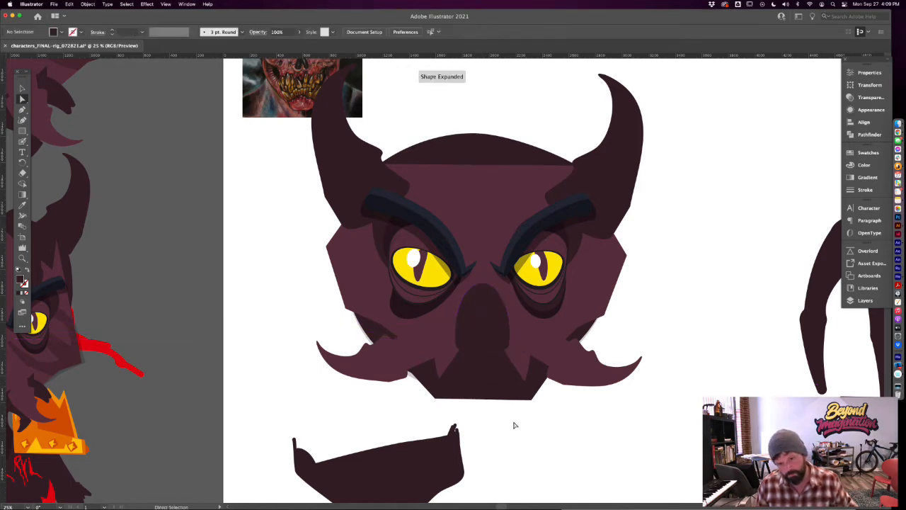
left_click(503, 338)
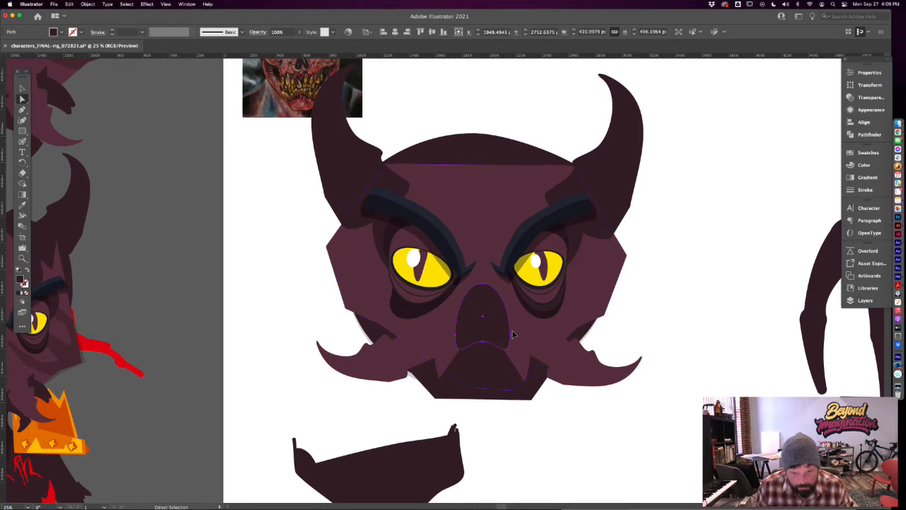
left_click_drag(514, 341, 501, 306)
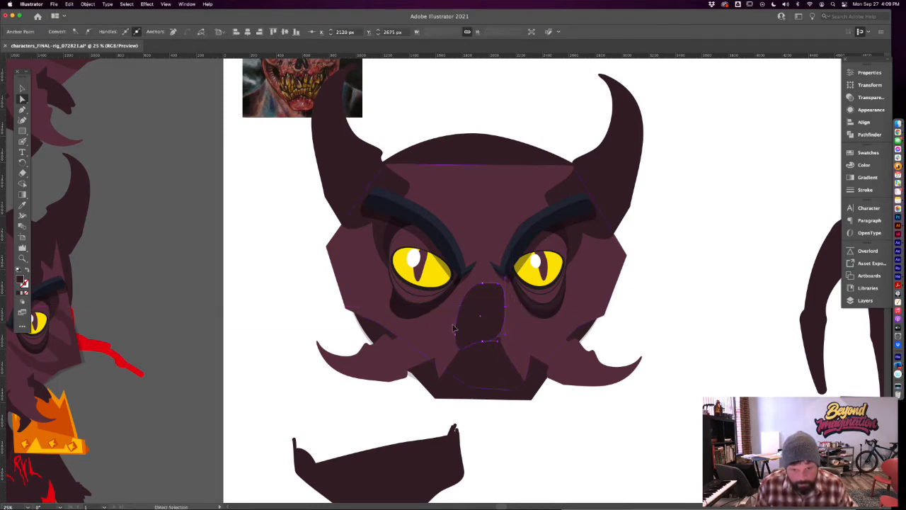
left_click_drag(455, 336, 468, 320)
left_click(500, 427)
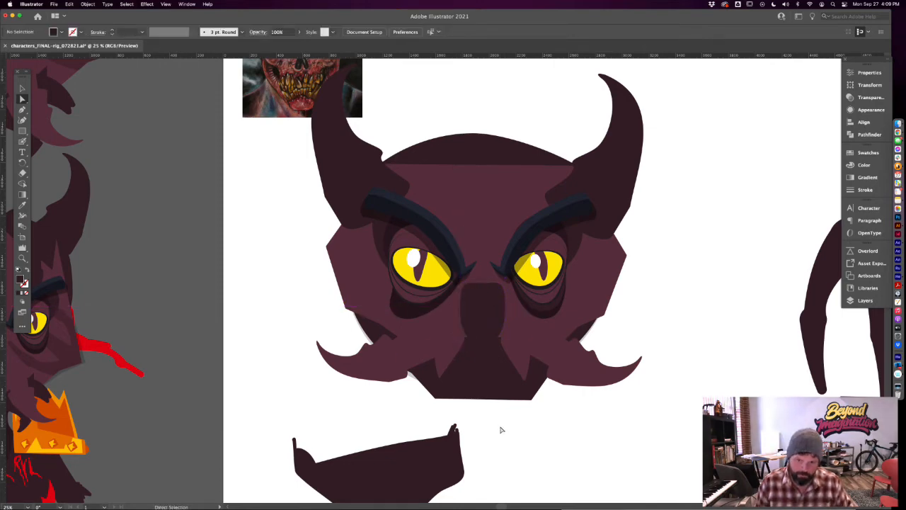
Adjust the nose's lower outline so it tapers down evenly into the dark mouth area
left_click(484, 318)
key("v")
left_click_drag(482, 340, 505, 337)
key("a")
left_click(508, 450)
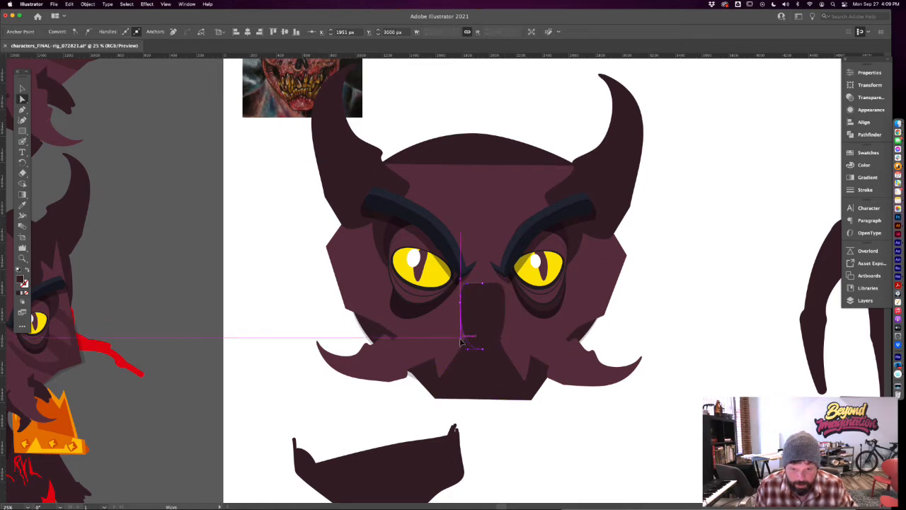
left_click(540, 439)
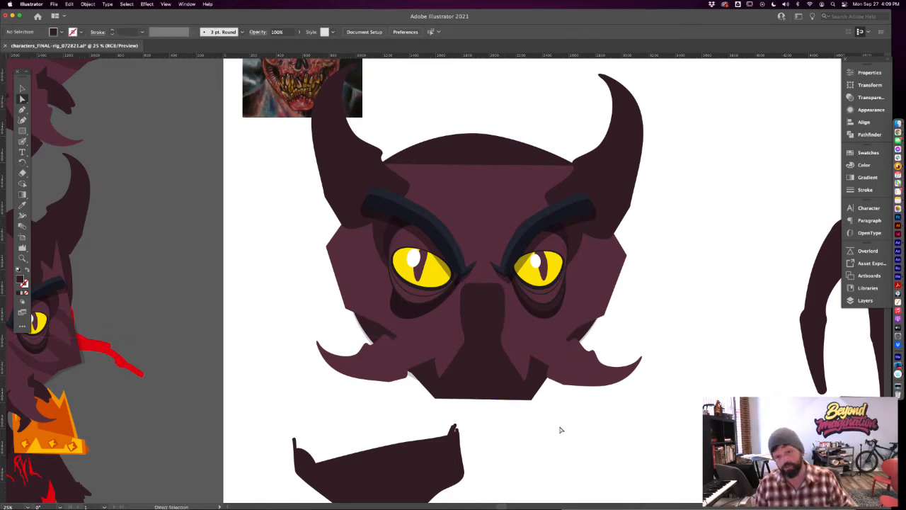
Narrow the top of the nose by adjusting the curve handles of both side anchors
left_click(495, 302)
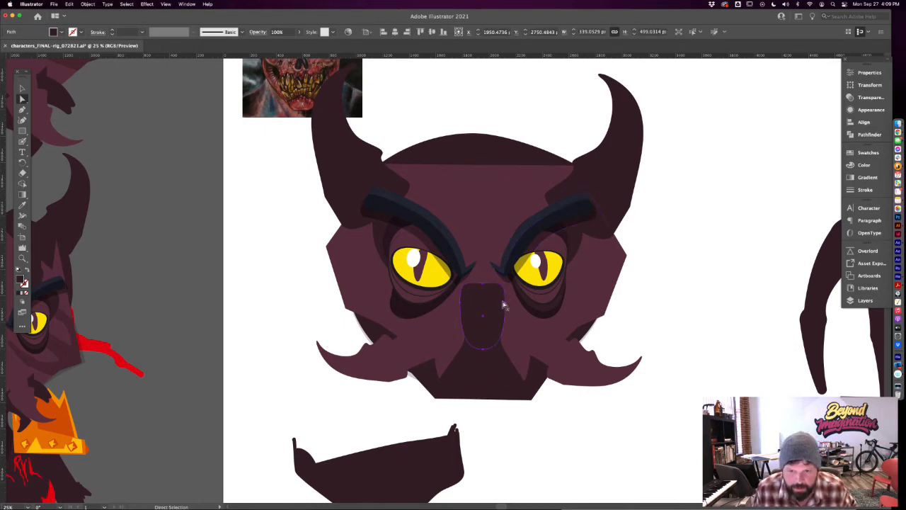
left_click(504, 305)
left_click_drag(502, 278, 494, 277)
left_click(462, 303)
left_click_drag(461, 280, 473, 273)
key("super+z")
left_click(483, 306)
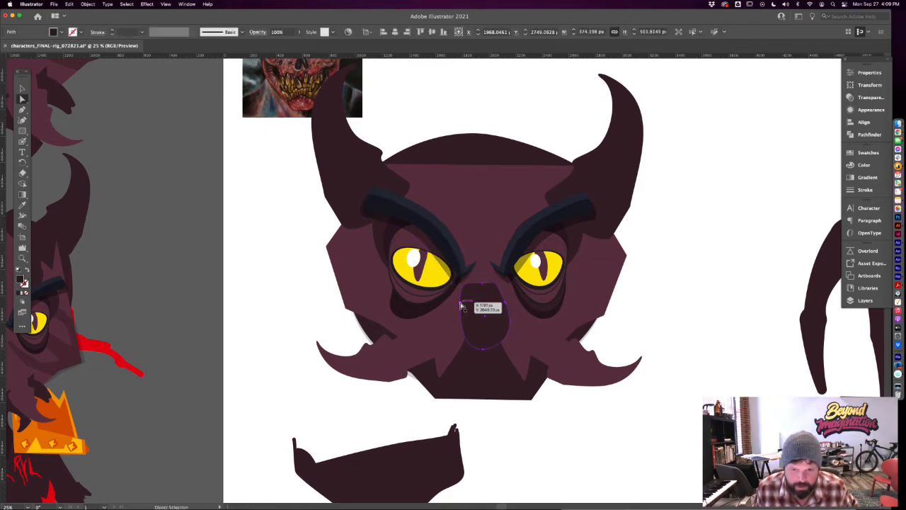
left_click(461, 304)
left_click_drag(470, 282, 467, 281)
left_click(524, 418)
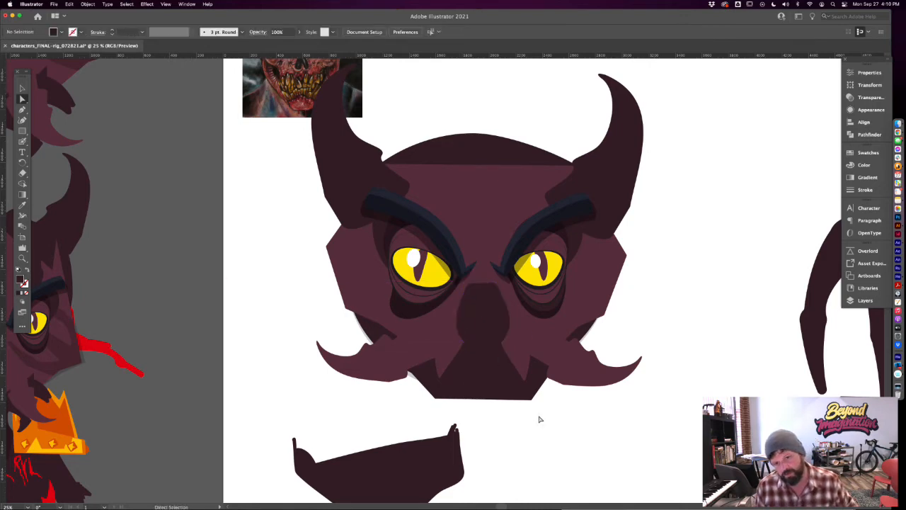
Pull the nose's top centre anchor down to form a notched, two-lobed skull nose
left_click(482, 285)
left_click_drag(482, 286, 482, 318)
left_click_drag(468, 282, 481, 277)
left_click(511, 429)
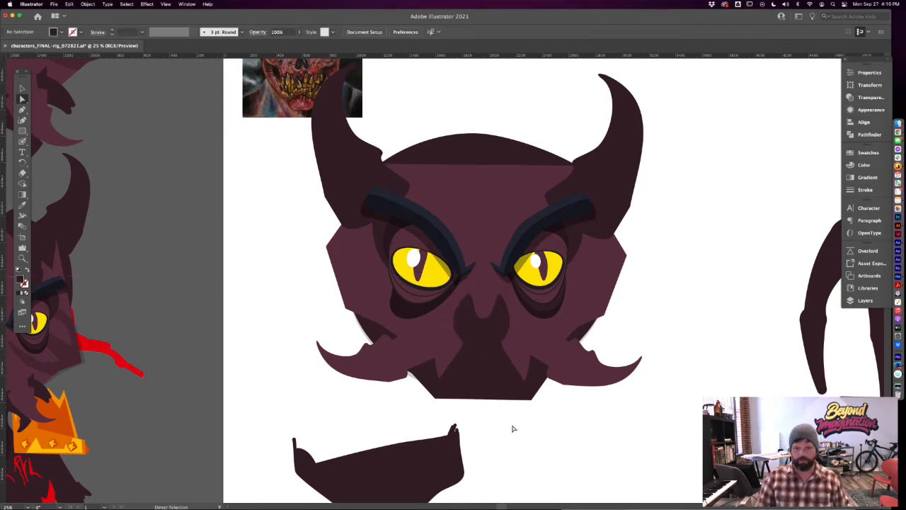
Align the solid jaw under the face and move it into the head group directly in front of the old chin
scroll(538, 434, "down", 2)
scroll(538, 435, "right", 1)
key("v")
left_click_drag(425, 445, 495, 367)
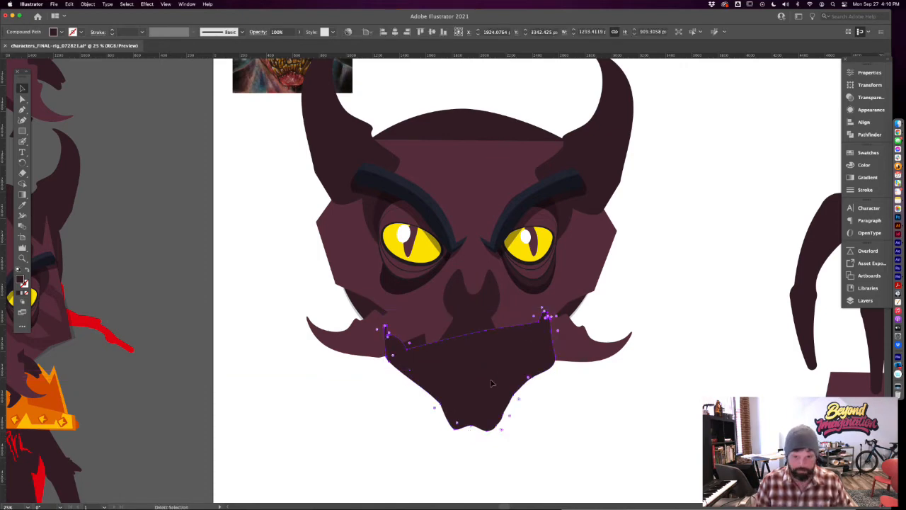
double_click(484, 367)
left_click(482, 368)
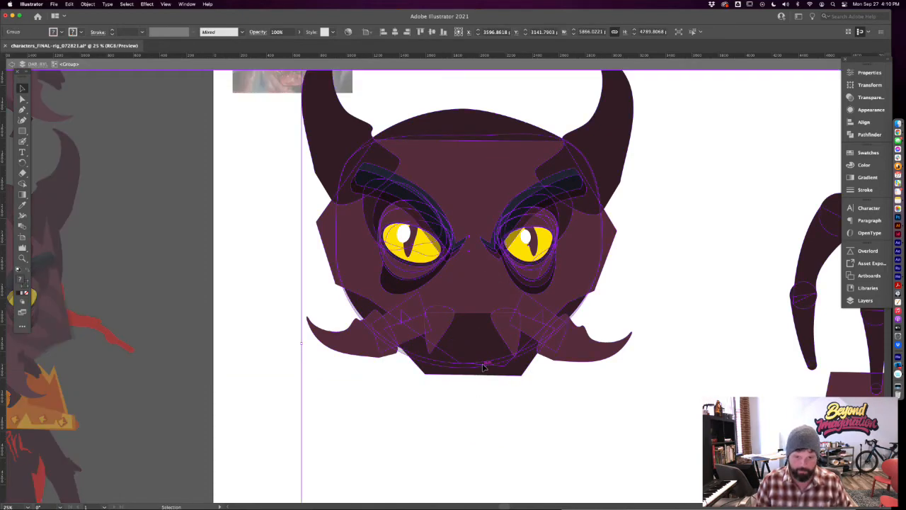
double_click(475, 377)
left_click(476, 375)
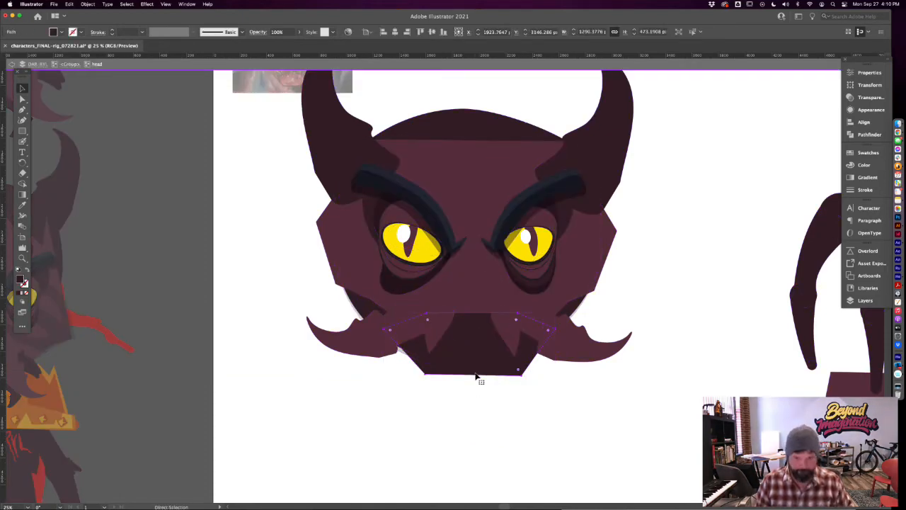
key("super+f")
double_click(507, 445)
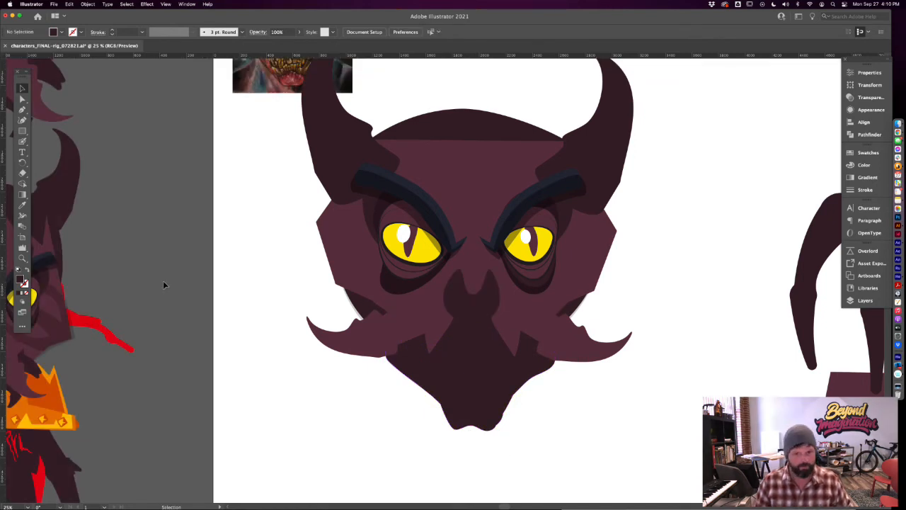
Copy the pair of upper teeth from inside the head group and leave the group
key("p")
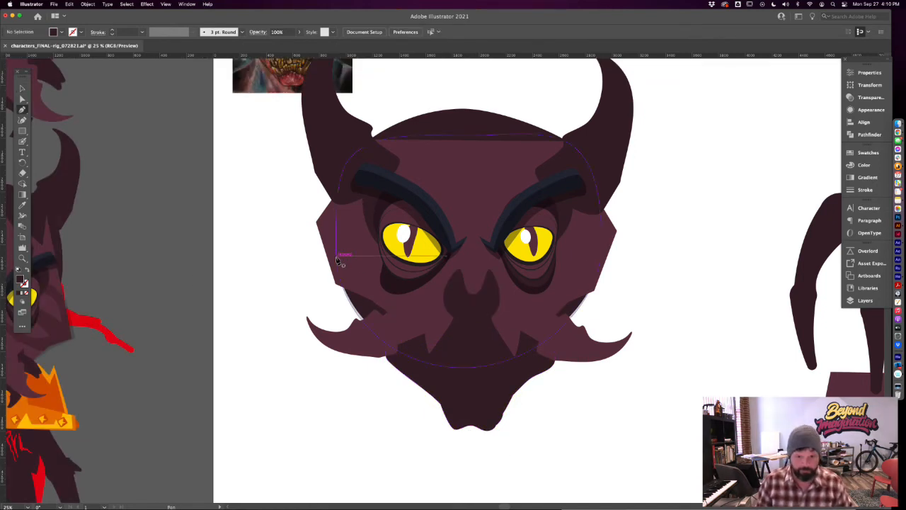
key("v")
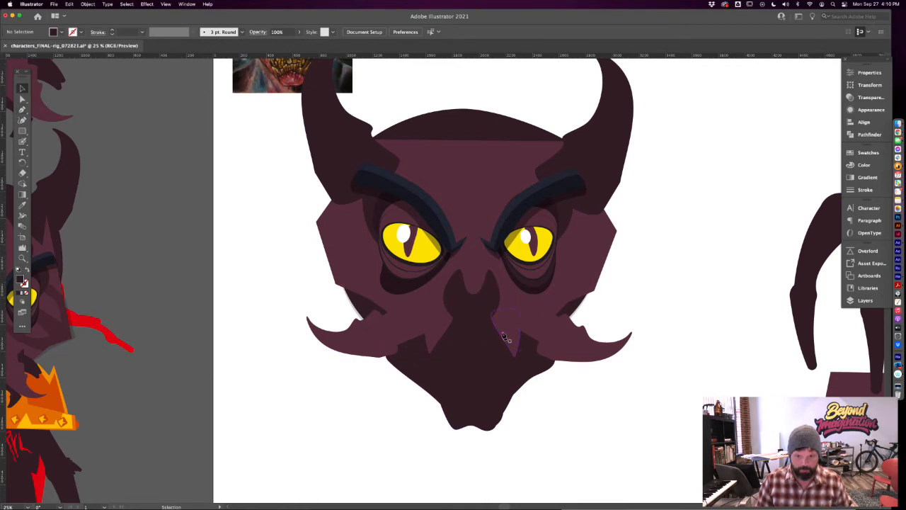
double_click(505, 338)
double_click(504, 337)
left_click(505, 337)
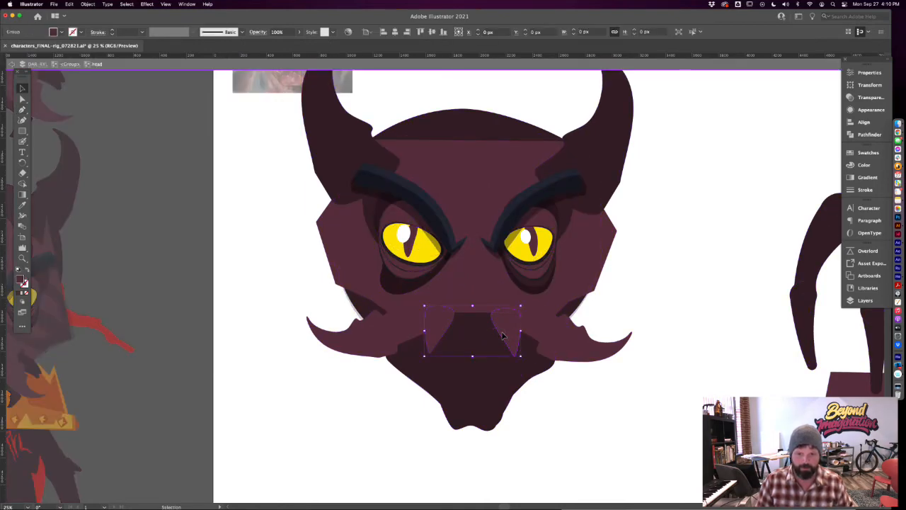
double_click(576, 442)
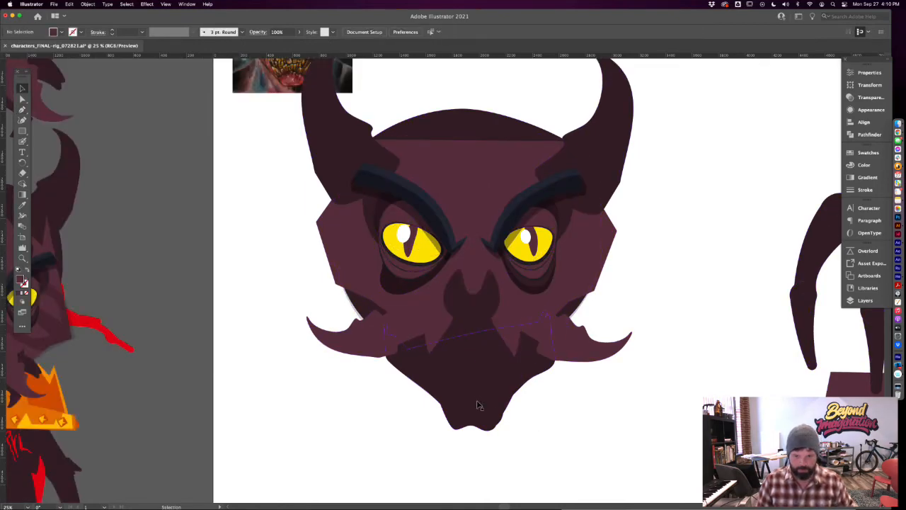
Paste the teeth in front of the jaw inside the head group, flip them upside down, and place them on the jaw
double_click(478, 404)
left_click(479, 405)
key("super+f")
left_click_drag(521, 306, 420, 358)
left_click_drag(502, 348, 503, 400)
Ungroup the lower teeth, then tilt and position them along both sides of the jaw
right_click(433, 401)
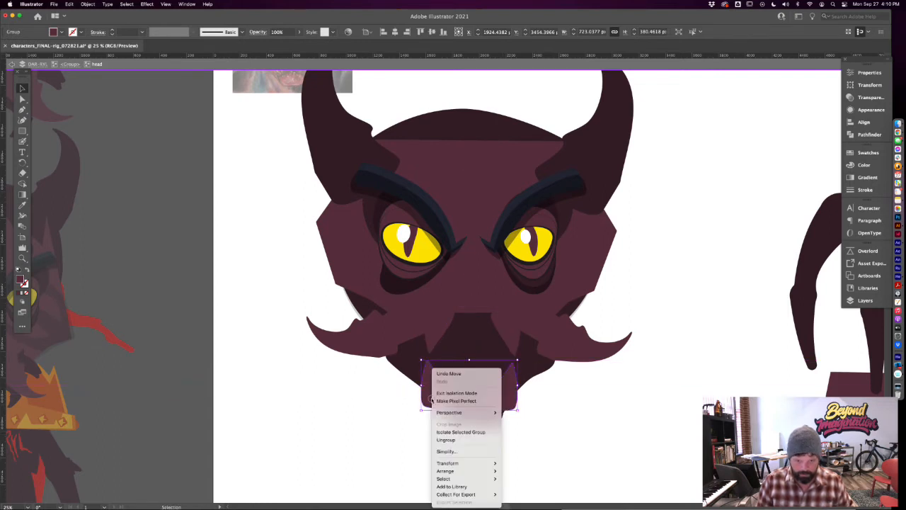
left_click(458, 440)
left_click(423, 386, "shift")
left_click(369, 421)
left_click(440, 359)
left_click_drag(440, 354, 449, 376)
left_click(551, 461)
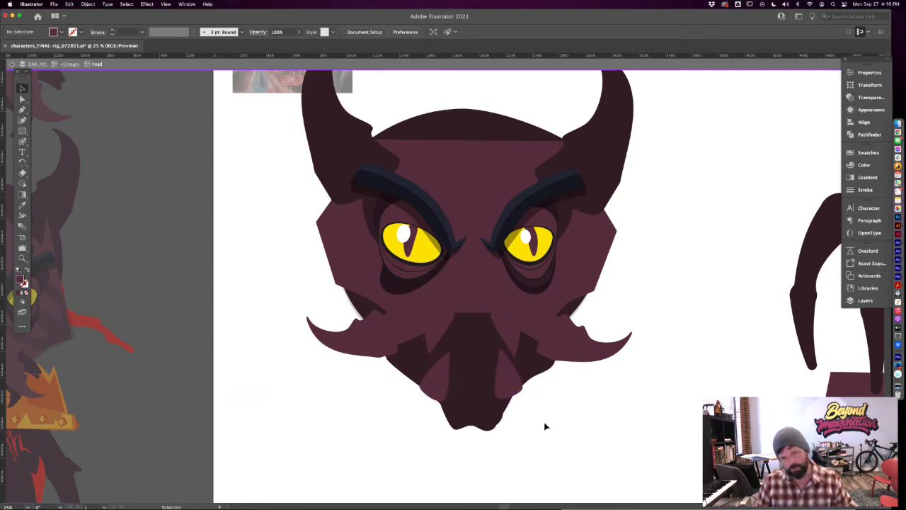
Duplicate the right lower tooth inward, making the copy smaller and overlapping the original
left_click(500, 388)
left_click_drag(499, 382, 480, 403)
left_click_drag(500, 360, 493, 375)
left_click_drag(485, 406, 491, 391)
left_click(536, 432)
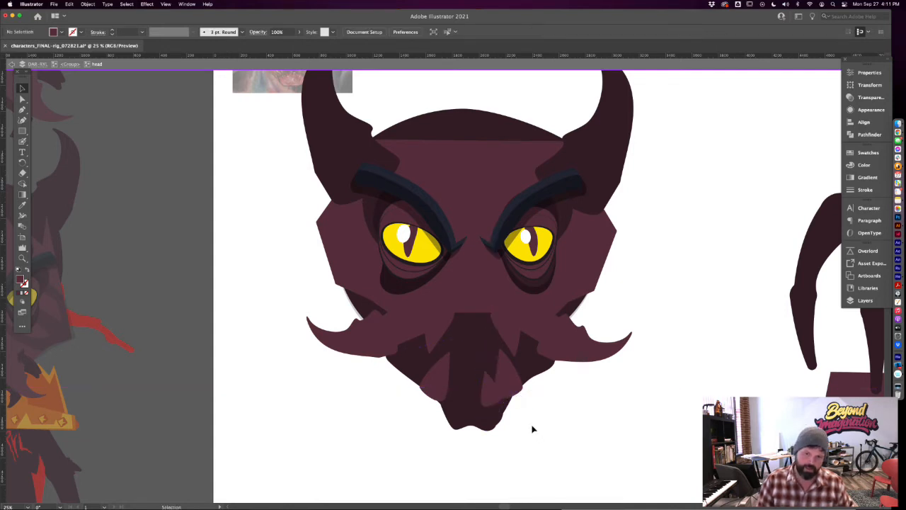
Slightly adjust the tilt of the smaller tooth copy beside the right lower tooth
left_click(493, 393)
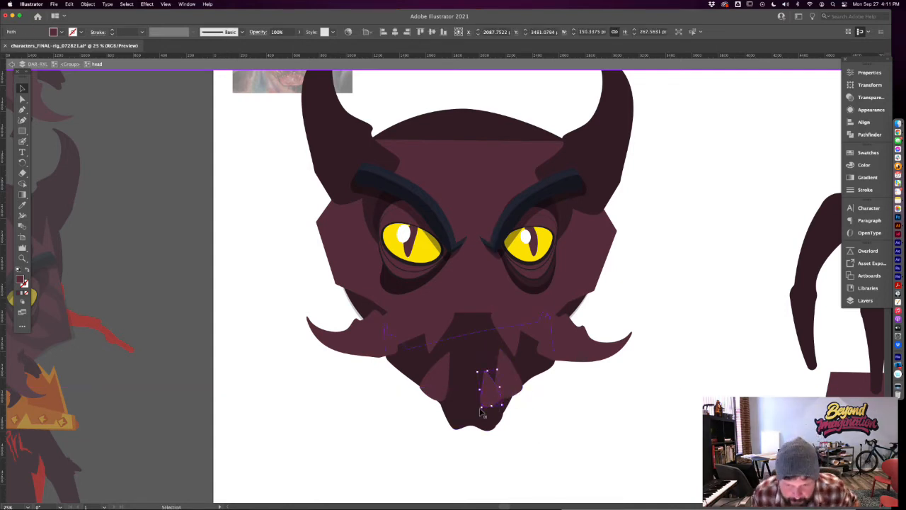
left_click(482, 417)
key("super+z")
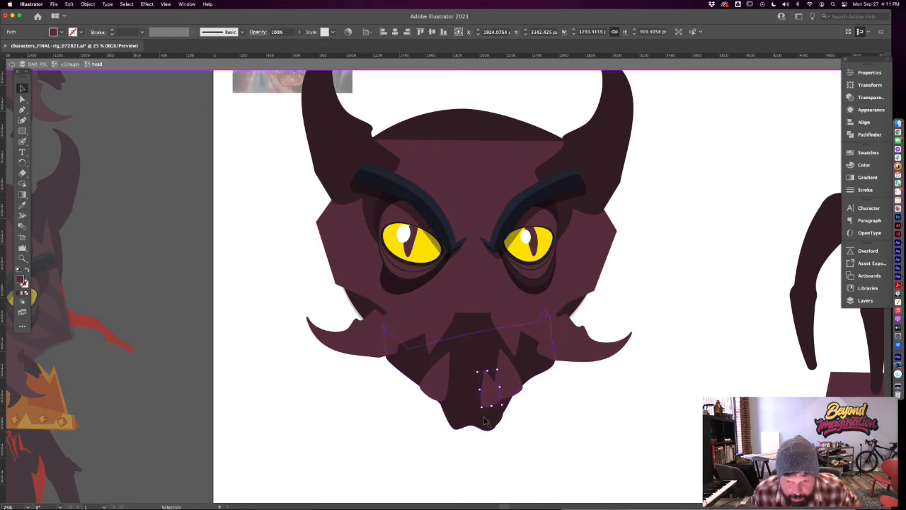
left_click_drag(478, 408, 477, 401)
left_click(529, 402)
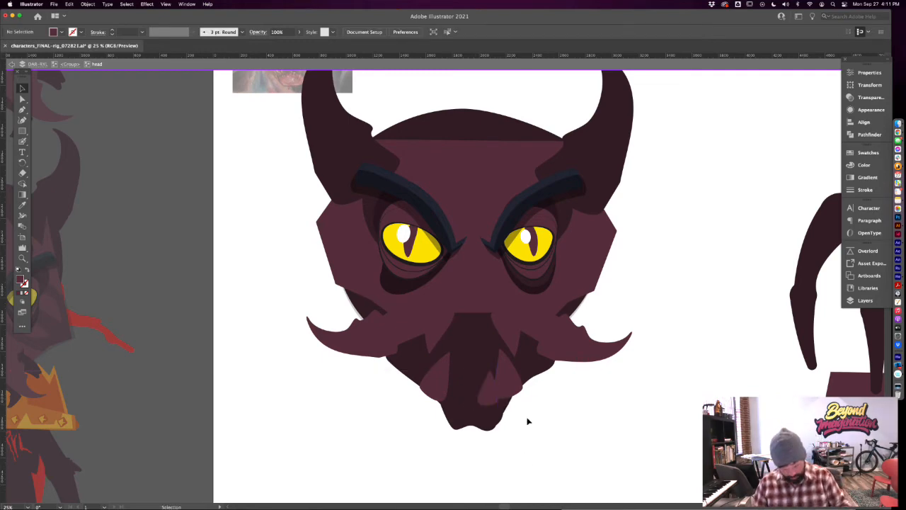
Delete the smaller tooth copy beside the right lower tooth
key("super+=")
key("super+=")
left_click_drag(579, 493, 507, 314)
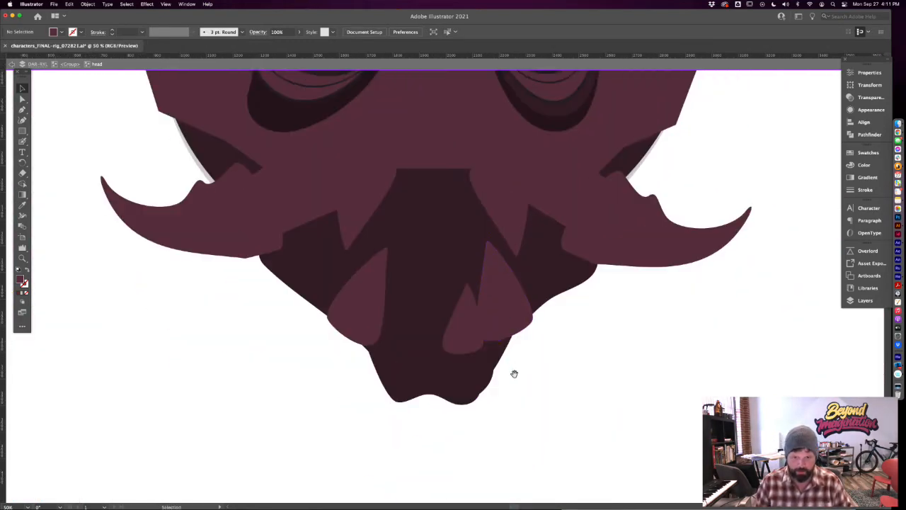
left_click(463, 328)
key("BackSpace")
Draw a small pointed tooth with the Pen tool against the right lower tooth's inner edge and adjust its tip
key("p")
left_click(459, 295)
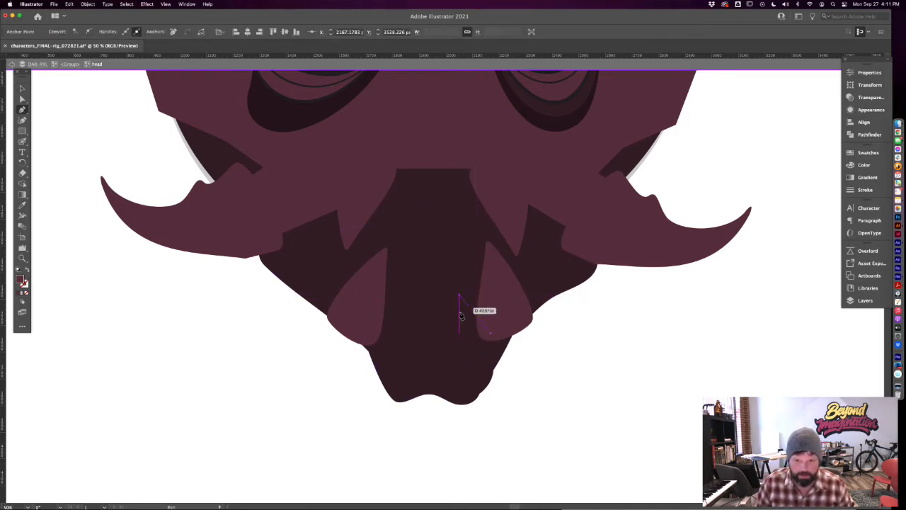
left_click(460, 338)
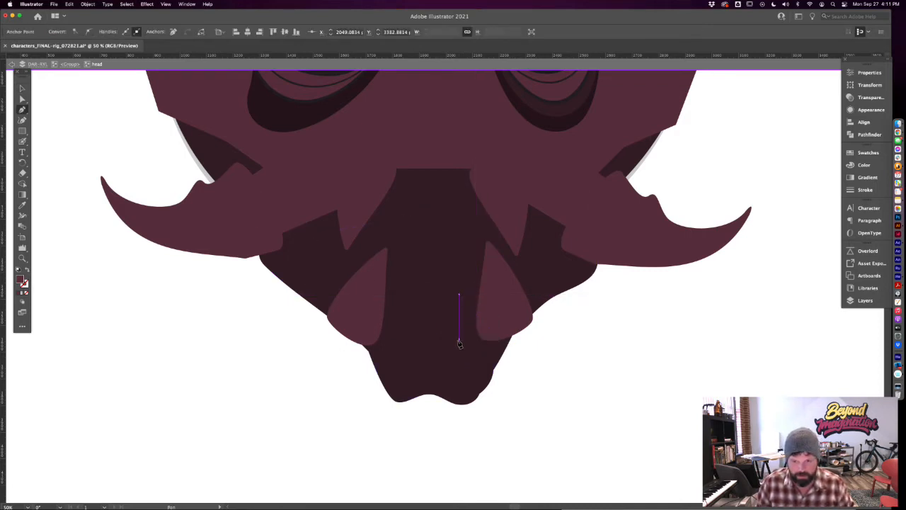
left_click(490, 333)
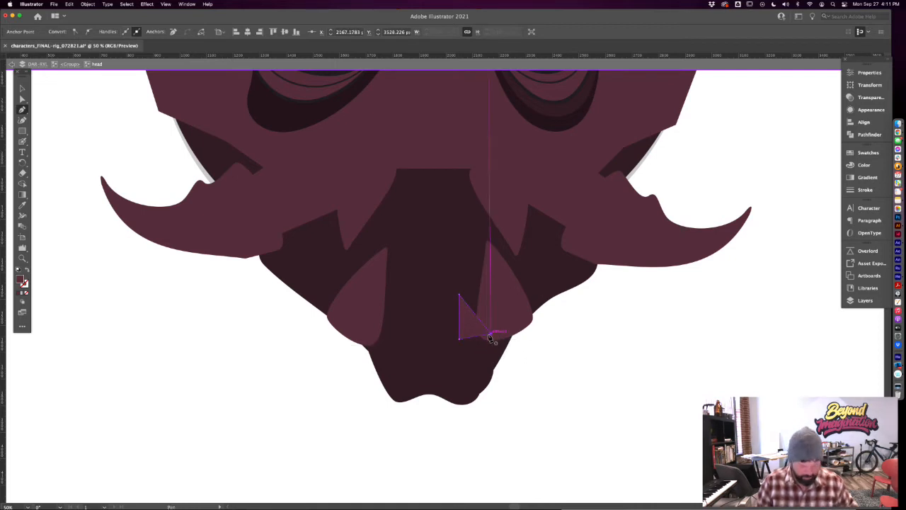
left_click_drag(477, 349, 476, 345)
key("a")
left_click(460, 297)
left_click_drag(461, 302, 463, 300)
key("v")
left_click(545, 365)
left_click(473, 341)
left_click(512, 378)
Sketch three narrow, pointed tooth outlines with the Paintbrush on the jaw between the two large lower teeth
key("p")
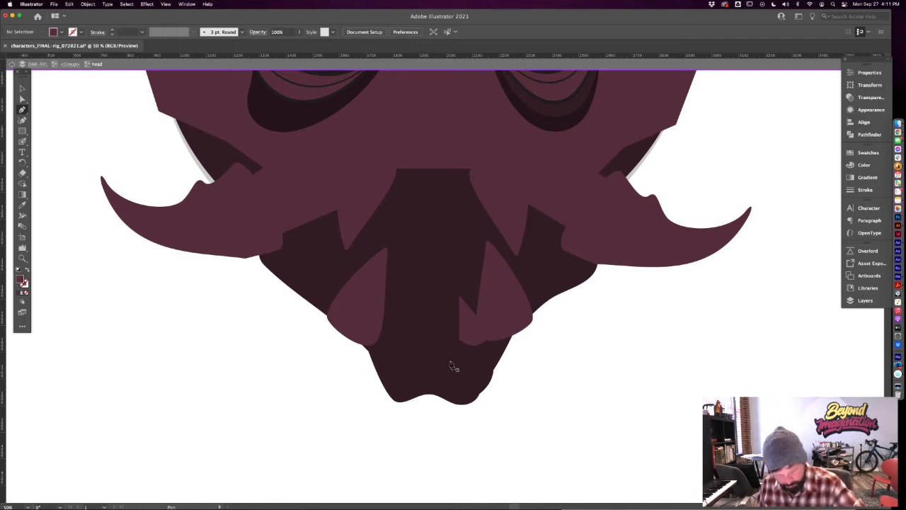
key("b")
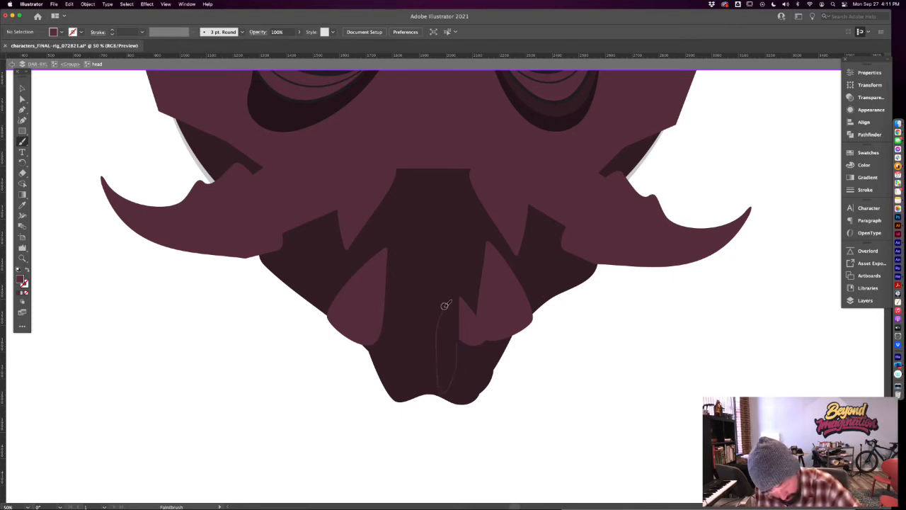
key("shift+x")
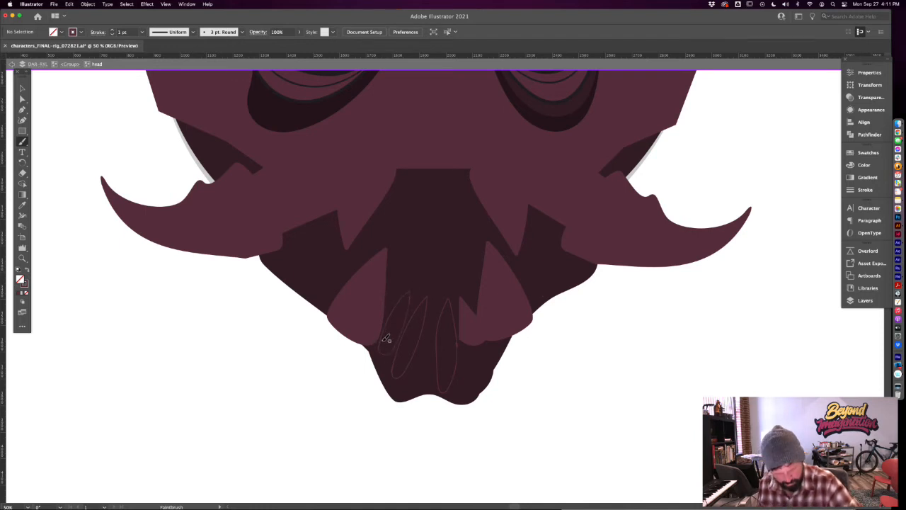
Delete the small filled tooth drawn with the Pen tool beside the right lower tooth
key("v")
left_click(468, 328)
key("BackSpace")
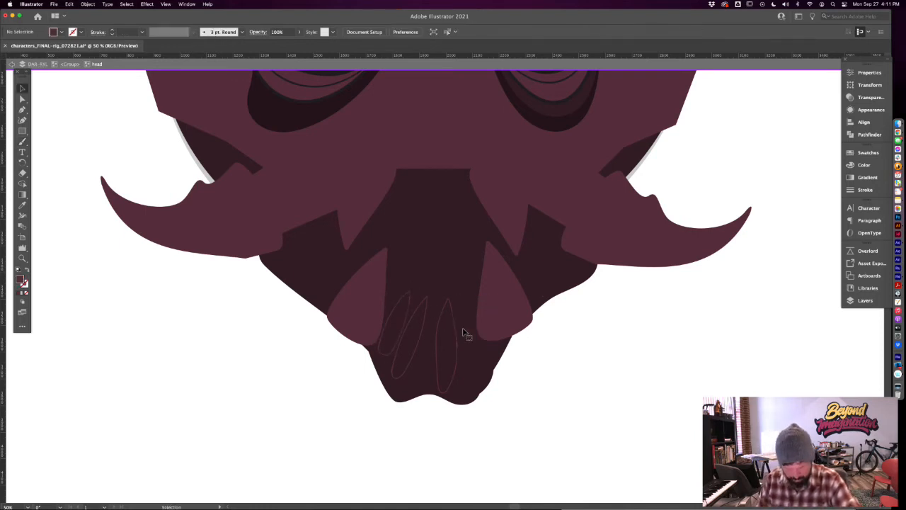
Paint a fourth narrow tooth outline on the jaw, next to the right lower tooth
key("b")
left_click_drag(480, 360, 482, 336)
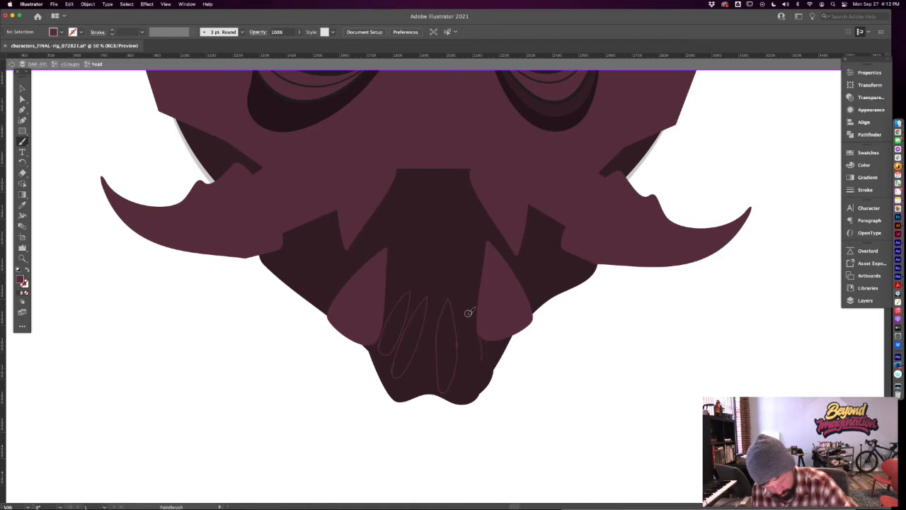
key("shift+x")
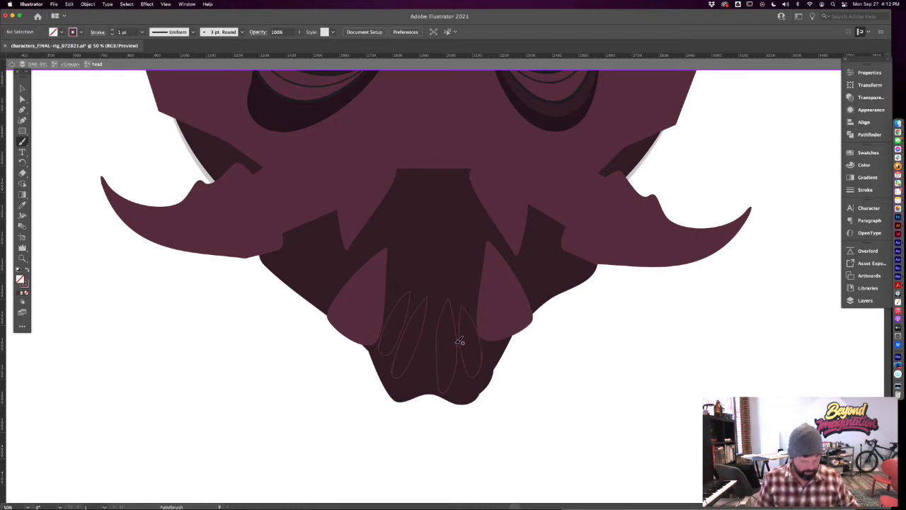
Switch to the Chrome browser and read the comments on the live video post on Facebook
key("ctrl+Up")
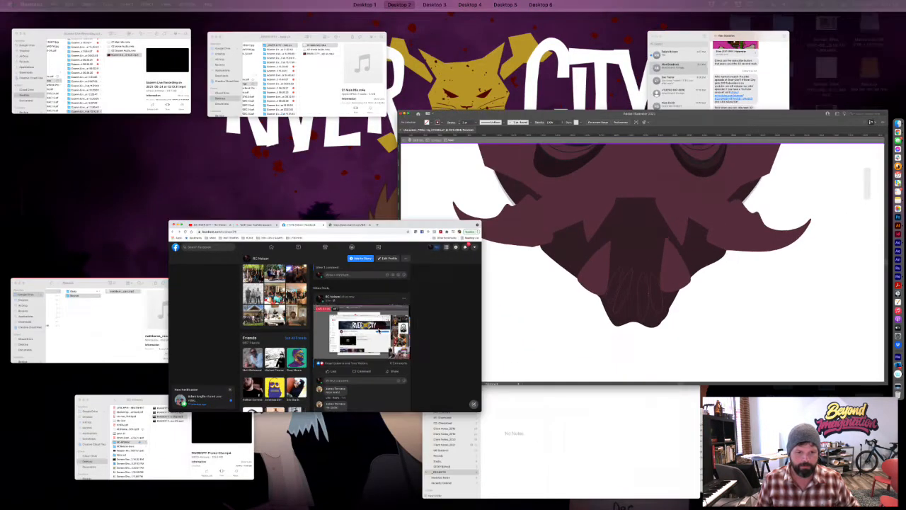
left_click(378, 331)
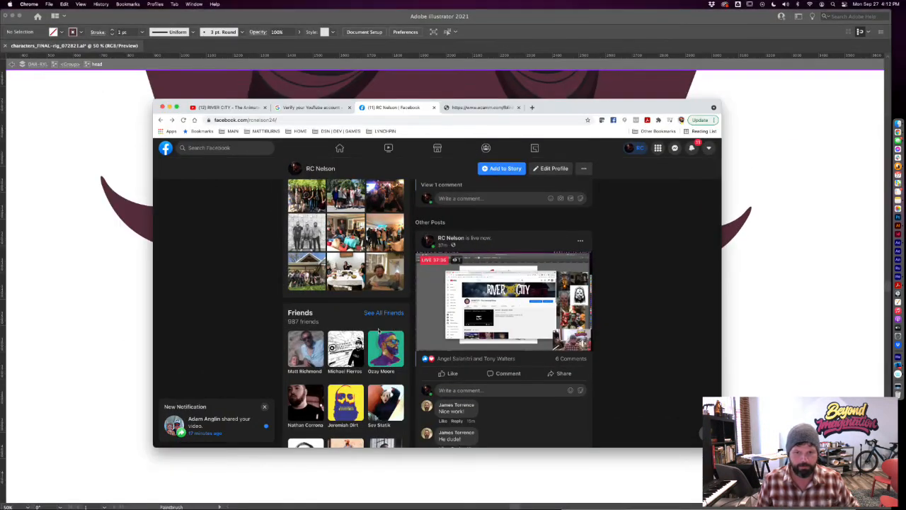
scroll(435, 325, "down", 5)
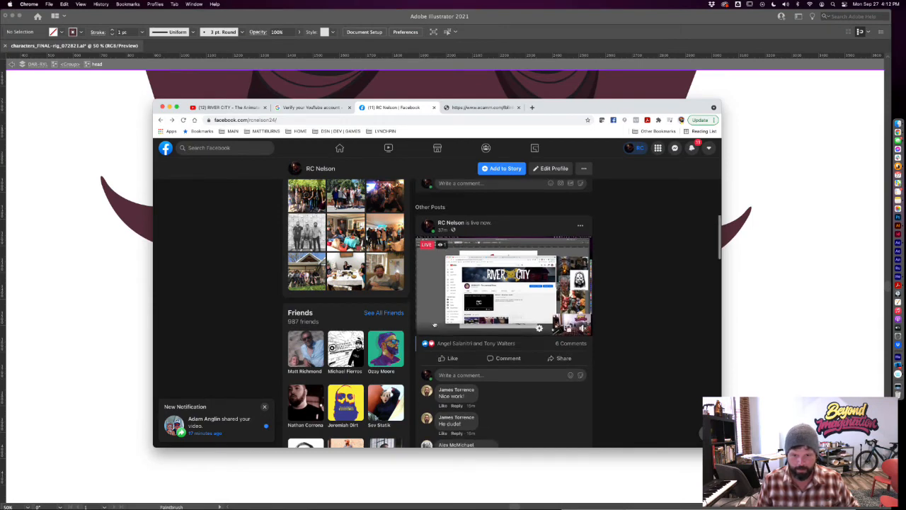
scroll(435, 325, "up", 3)
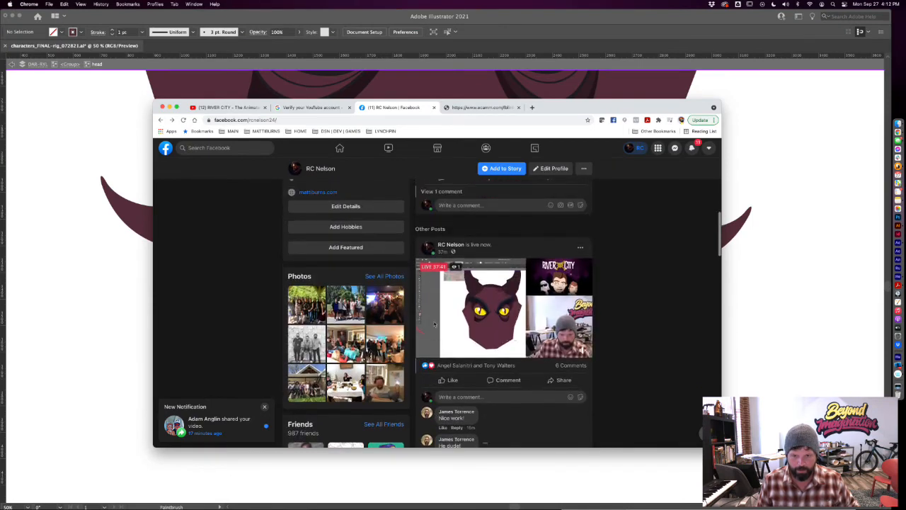
scroll(434, 325, "down", 3)
scroll(435, 324, "down", 5)
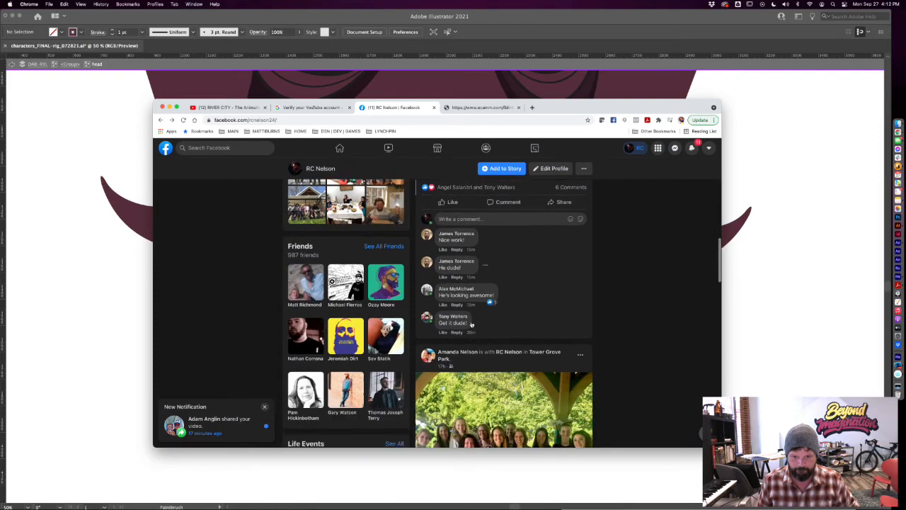
scroll(434, 325, "up", 8)
Open the live video's own Facebook page from Ecamm Live, check its live chat, and return to Illustrator
key("ctrl+Up")
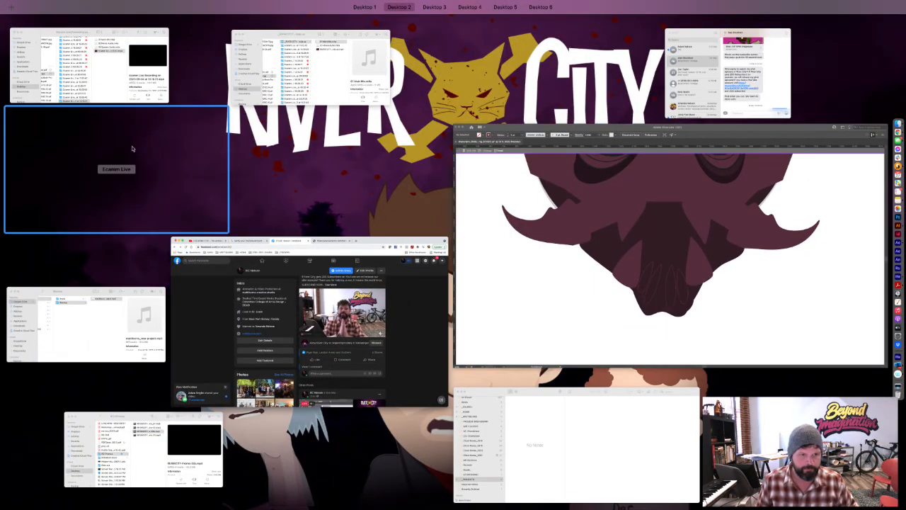
left_click(131, 147)
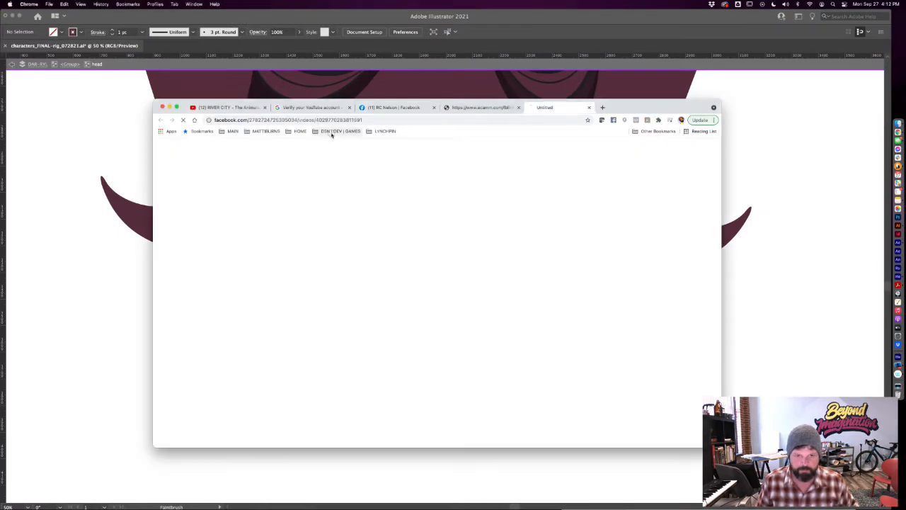
left_click(330, 133)
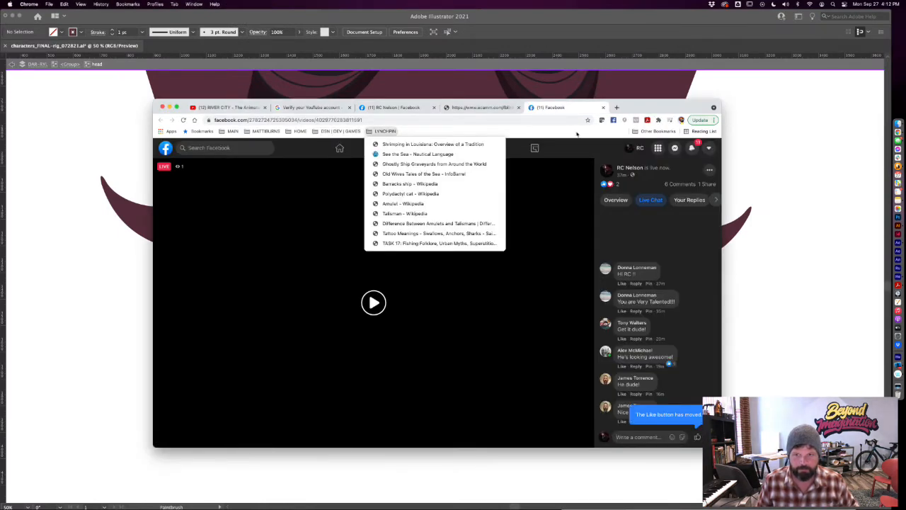
key("super+Tab")
left_click(465, 493)
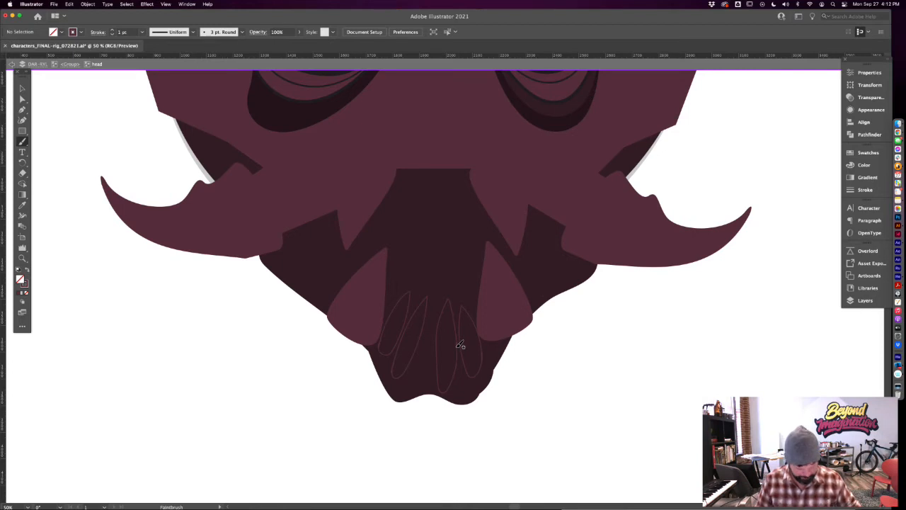
Select all four painted tooth outlines and simplify their paths to 14 points
key("v")
left_click(473, 315)
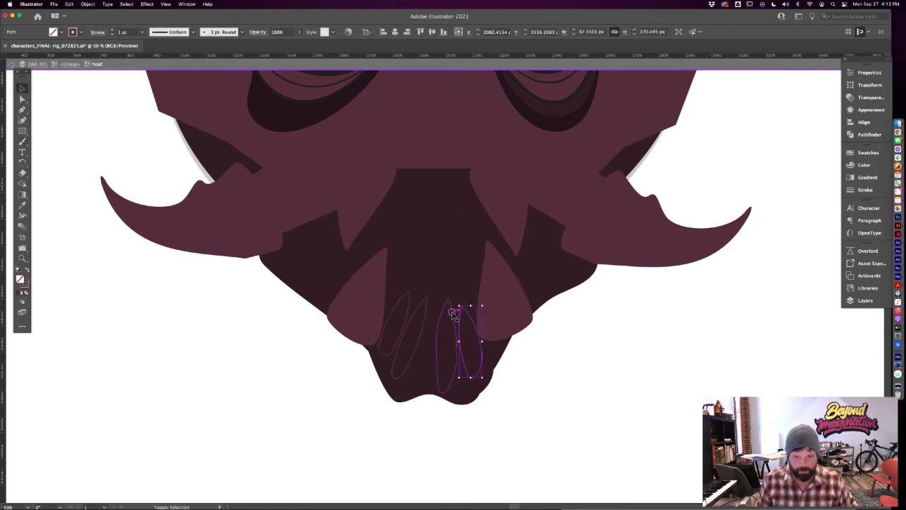
left_click(433, 314, "shift")
left_click(415, 307, "shift")
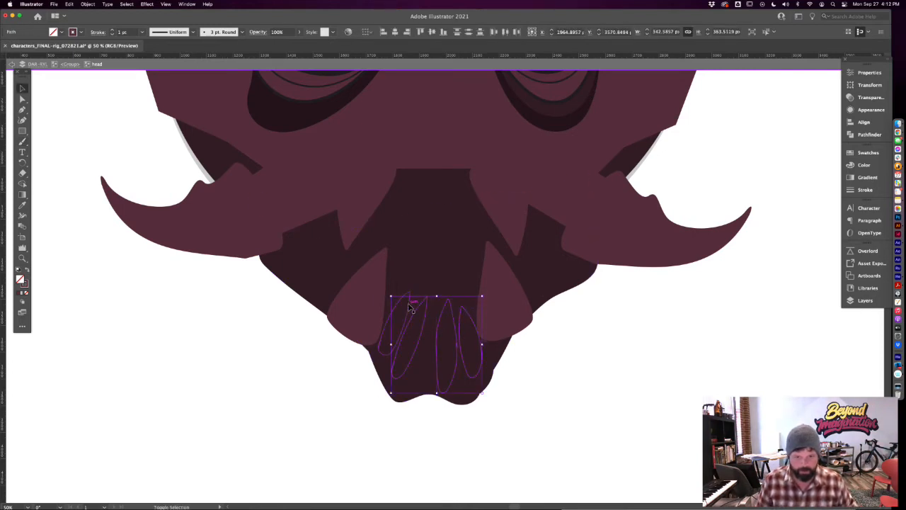
right_click(409, 306)
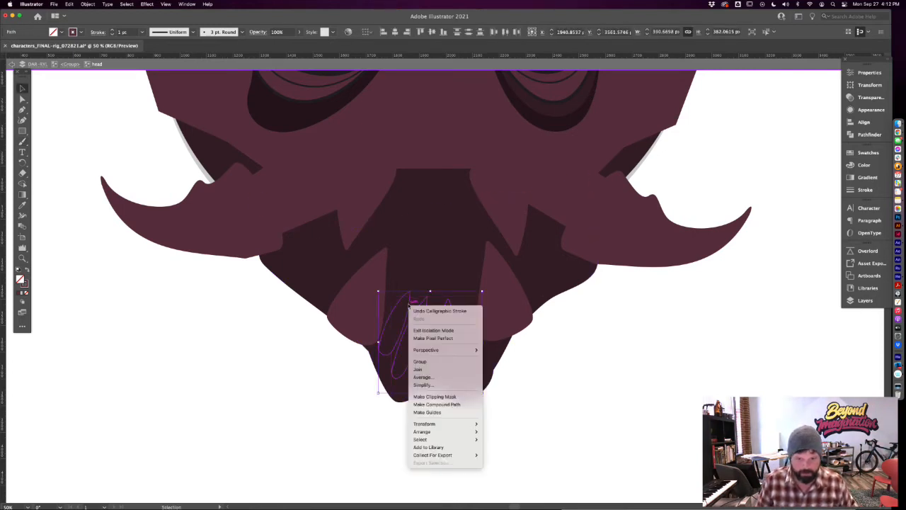
left_click(423, 384)
left_click_drag(436, 287, 398, 290)
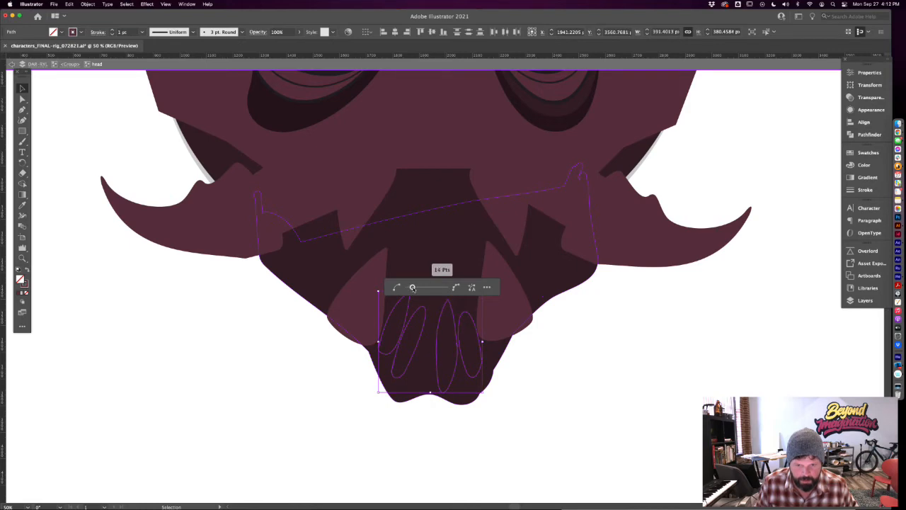
left_click(540, 378)
Reshape the lower parts of the two right-hand tooth outlines by moving their anchor points and smoothing the curve
key("super+equal")
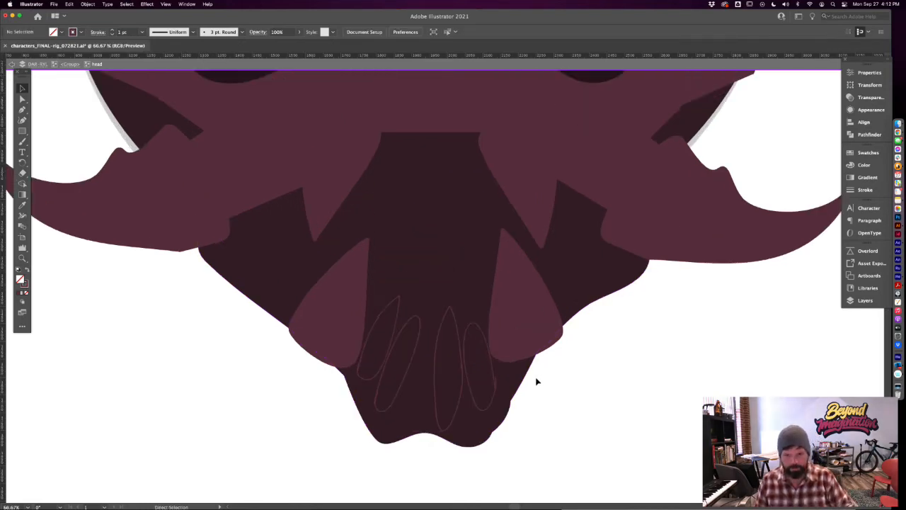
key("super+equal")
scroll(557, 360, "down", 2)
key("a")
left_click(518, 354)
left_click_drag(518, 354, 517, 369)
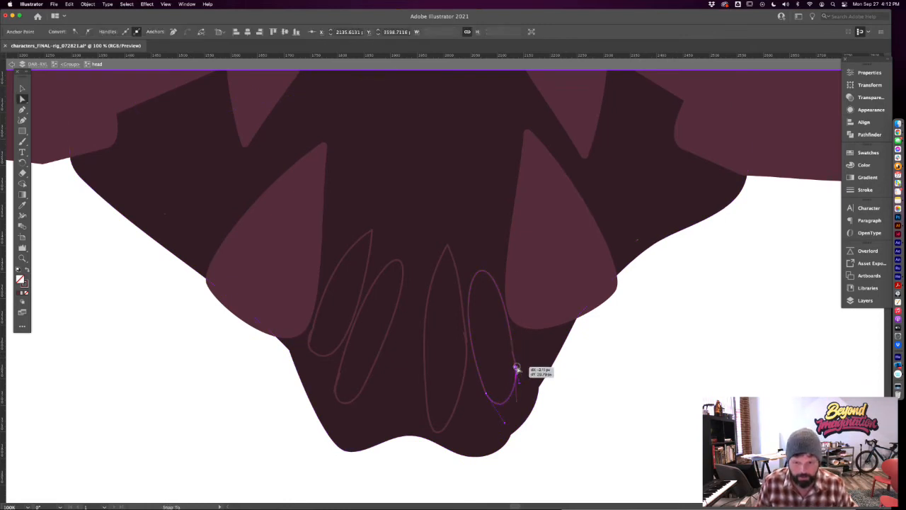
left_click_drag(465, 333, 469, 344)
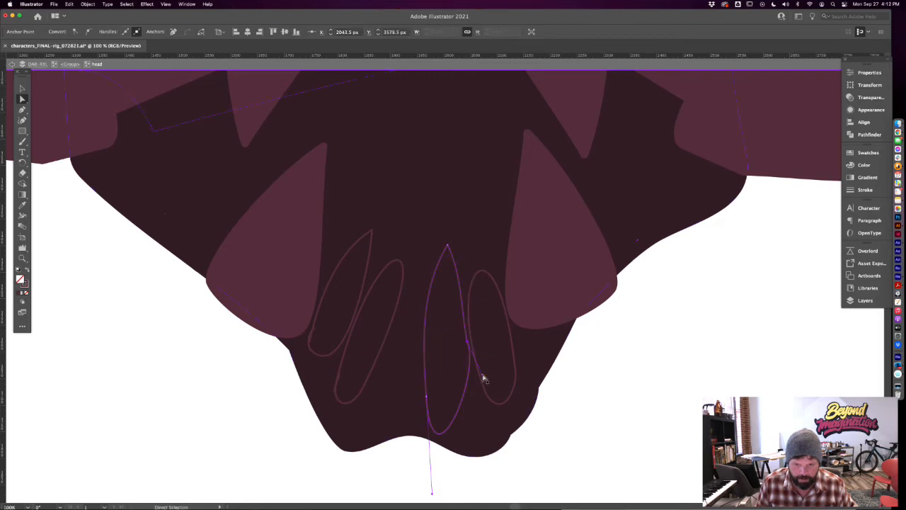
left_click_drag(480, 375, 470, 376)
Move the lower anchor points of the two left-hand tooth outlines to refine their rounded bases
left_click_drag(341, 376, 332, 406)
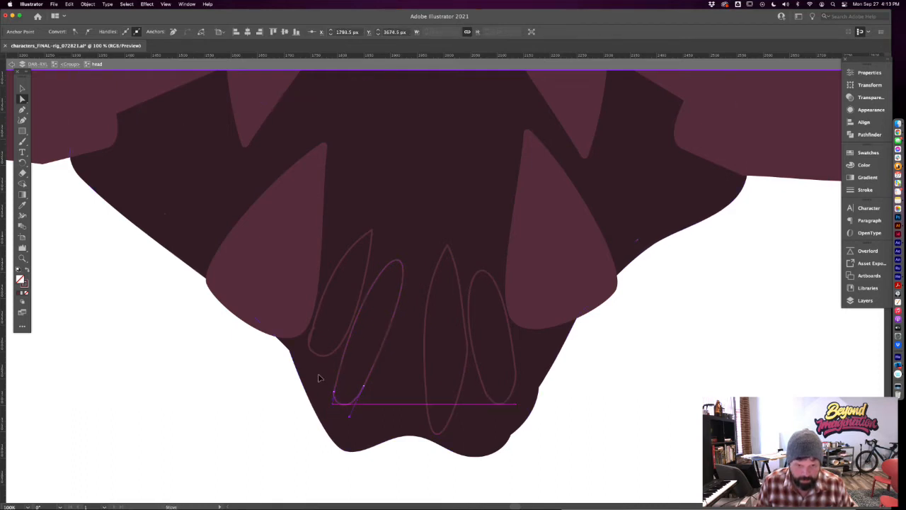
left_click(314, 330)
left_click_drag(316, 330, 310, 343)
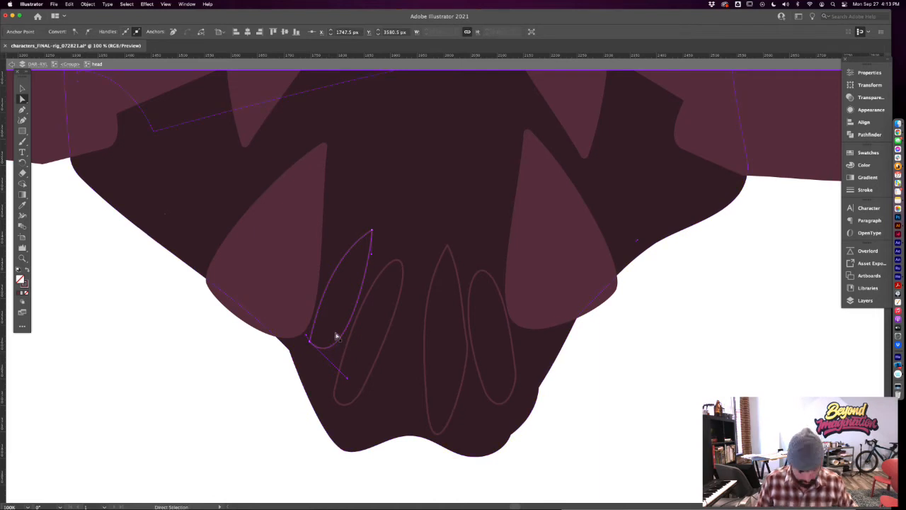
Try to join the path of the leftmost small tooth outline at its base
right_click(330, 348)
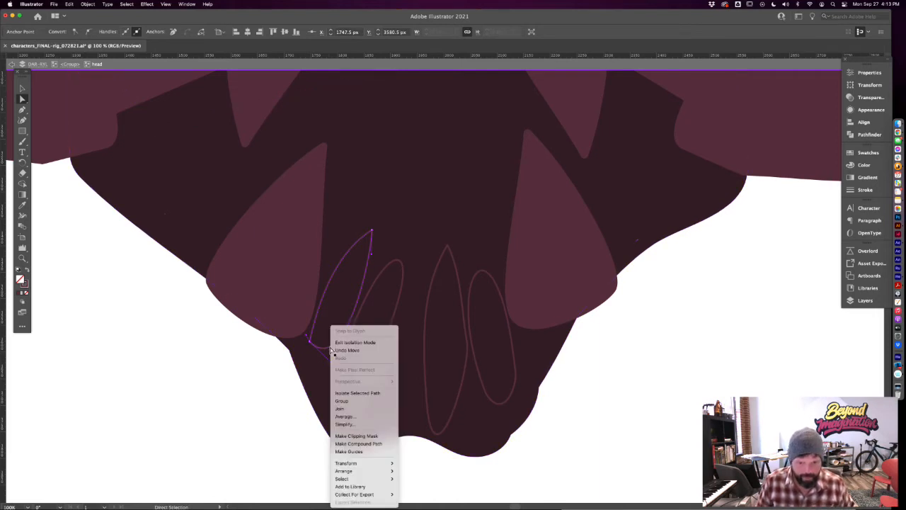
left_click(354, 409)
left_click(530, 276)
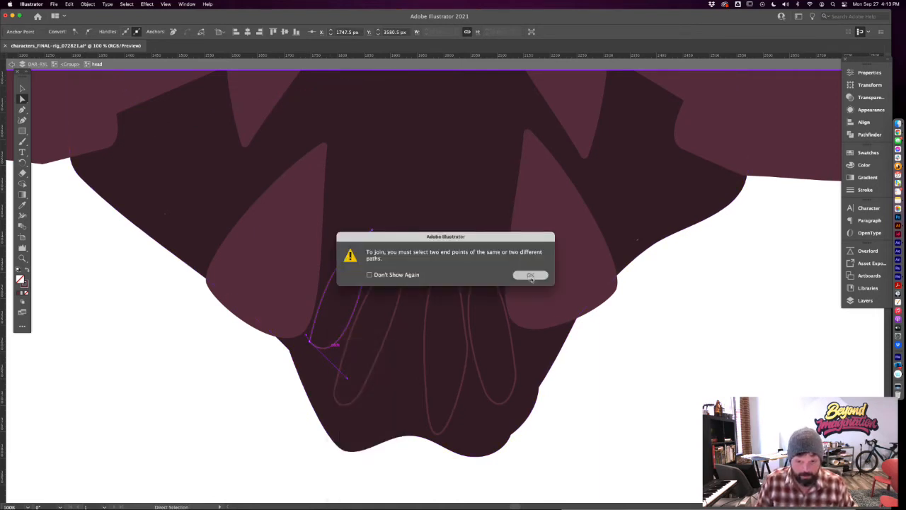
Select the small lower tooth outlines one after another to check their paths, and clear the selection
key("v")
left_click(262, 376)
left_click(331, 341)
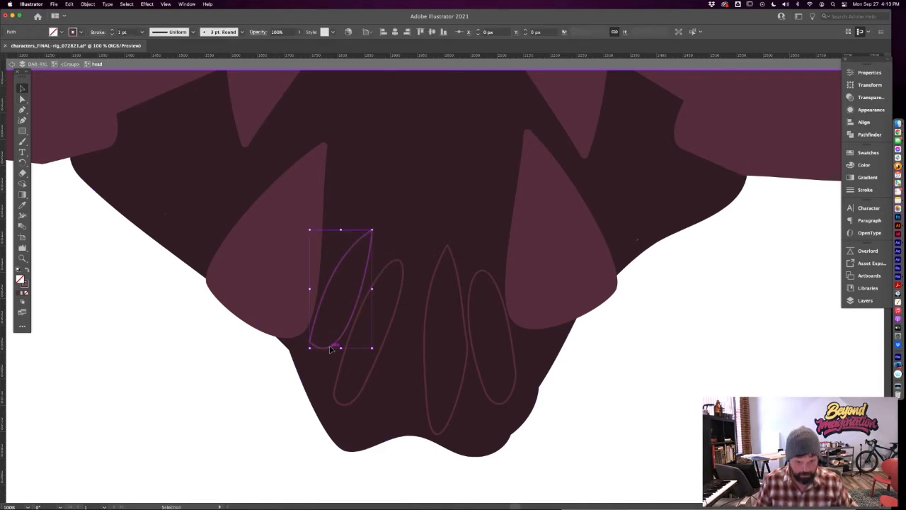
key("a")
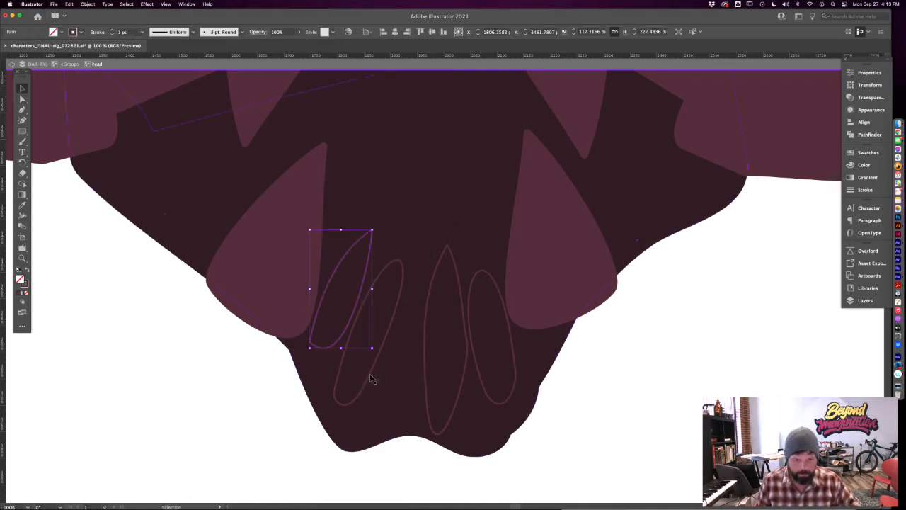
left_click(373, 375, "super")
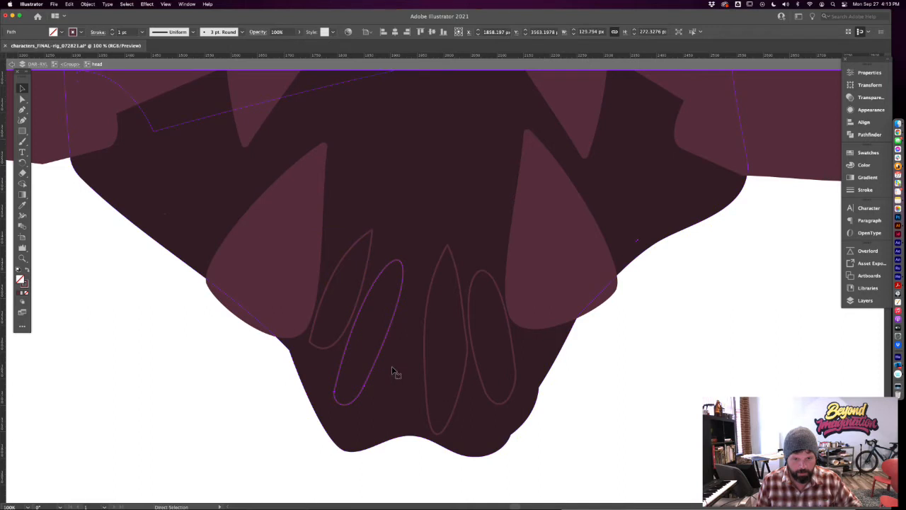
left_click(426, 362, "super")
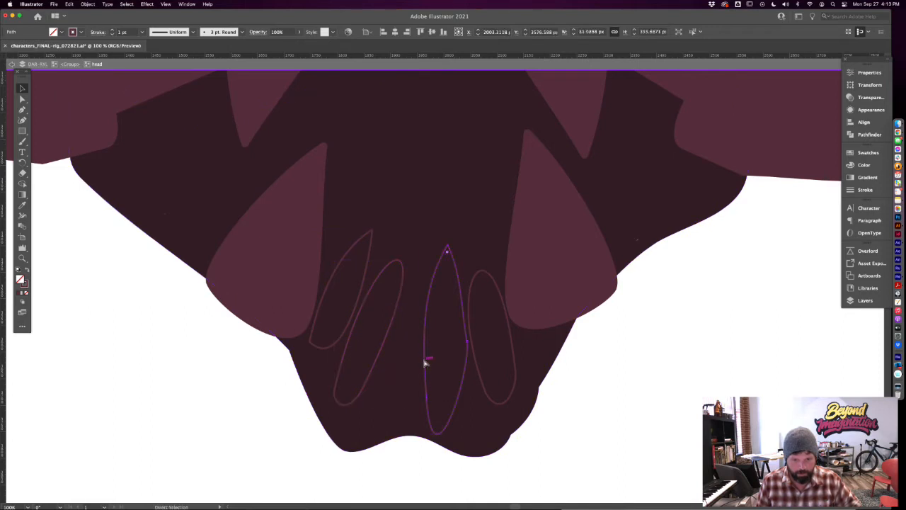
left_click(481, 382)
left_click(539, 401)
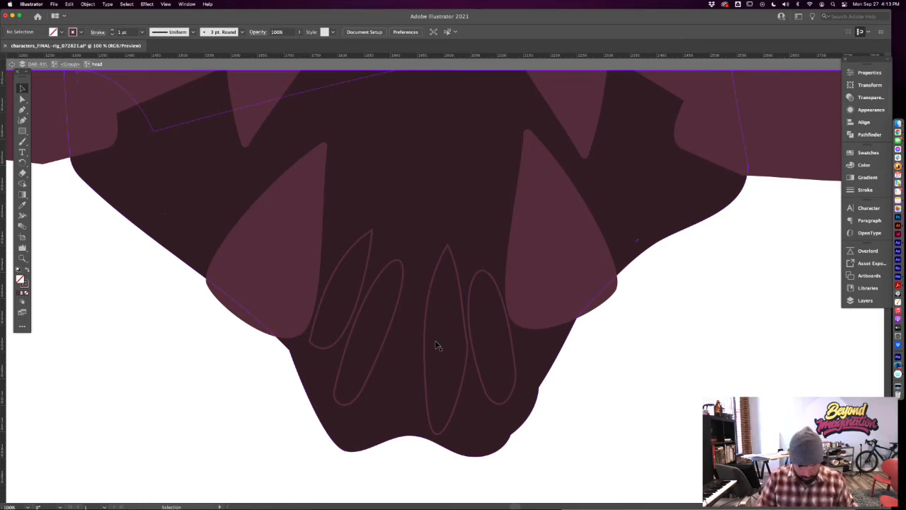
Paint a scalloped gum line across the four small lower tooth outlines with the Paintbrush
key("b")
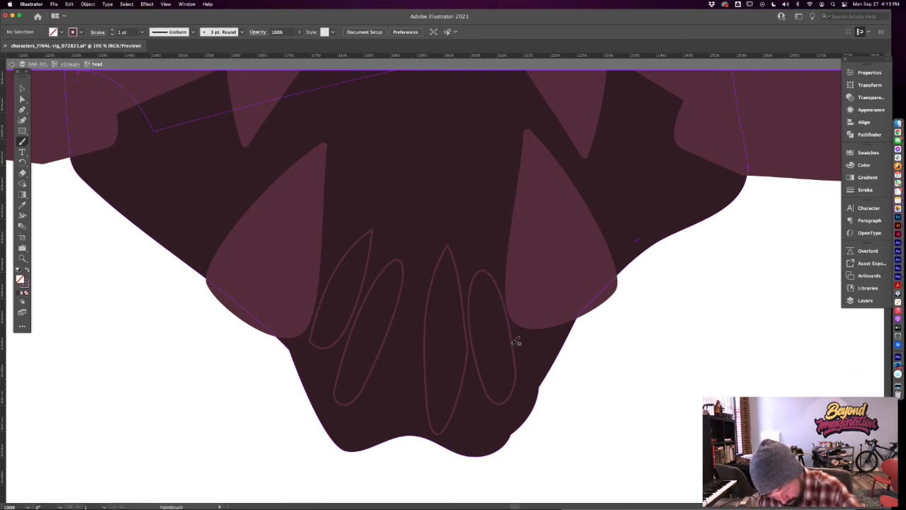
mouse_move(512, 342)
left_mouse_down()
mouse_move(490, 367)
mouse_move(468, 355)
mouse_move(439, 366)
mouse_move(425, 356)
mouse_move(398, 358)
mouse_move(319, 291)
left_mouse_up()
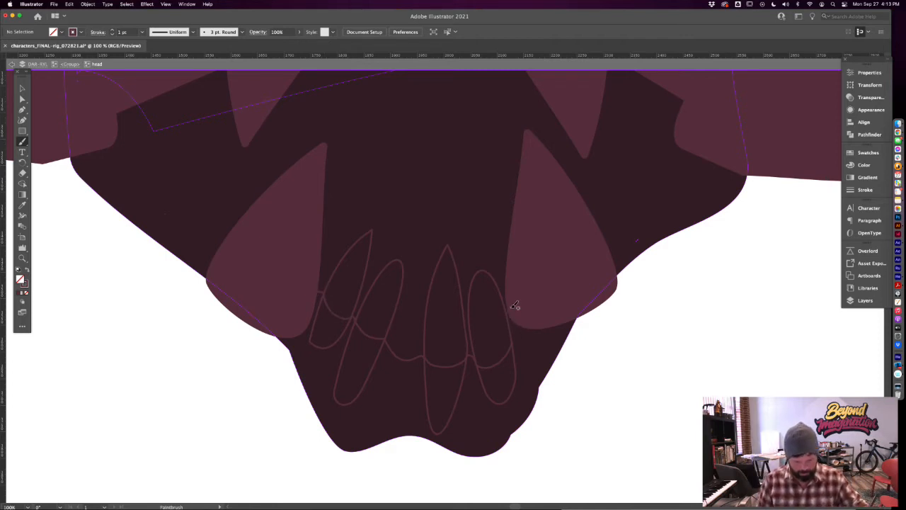
Delete the two large filled lower teeth on either side of the small tooth outlines
key("super+minus")
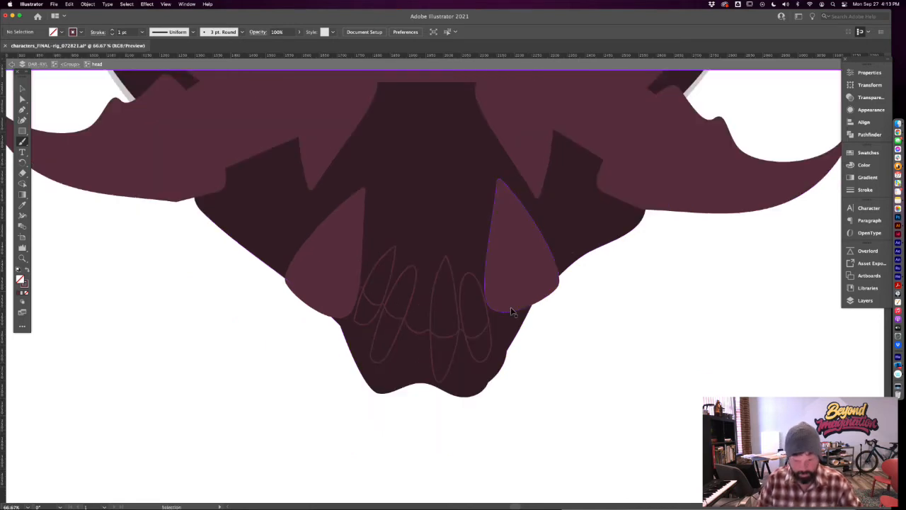
key("super+minus")
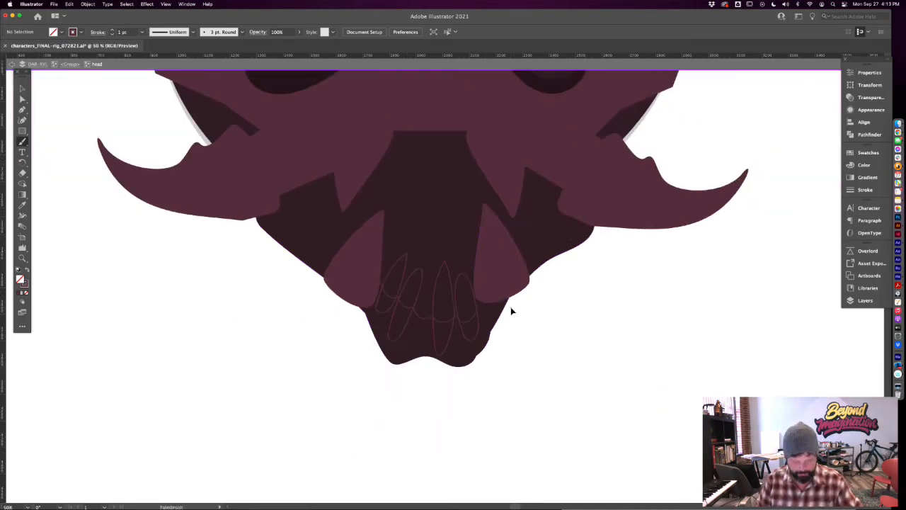
key("v")
left_click(354, 288)
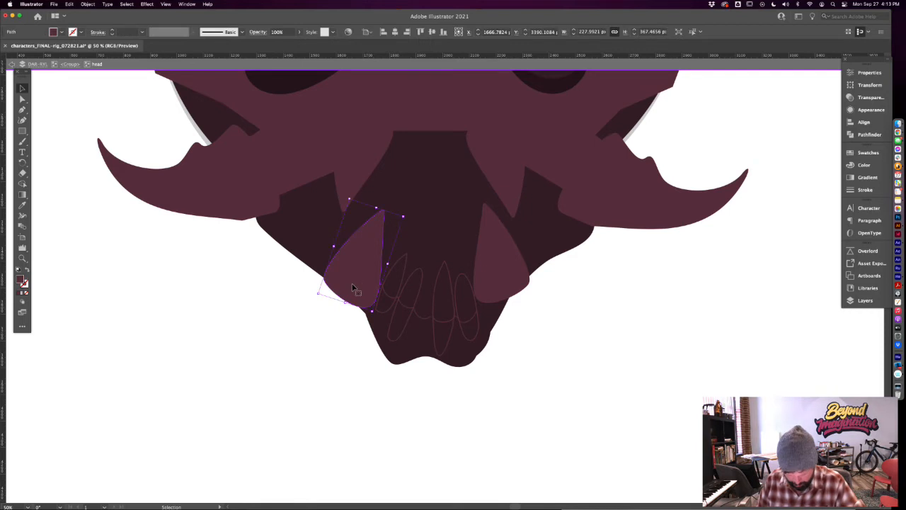
key("Delete")
left_click(500, 268)
key("Delete")
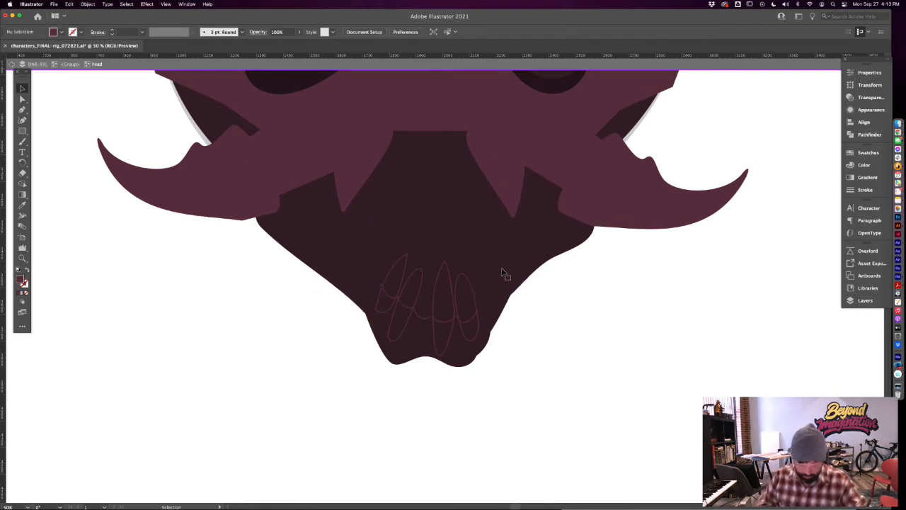
Paint outlines for two large lower fangs and three smaller back teeth beyond each fang
key("b")
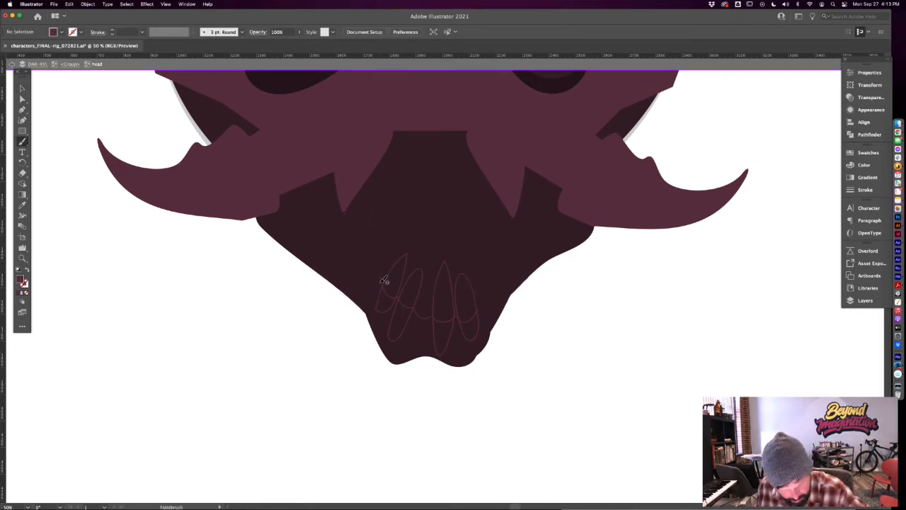
mouse_move(380, 284)
left_mouse_down()
mouse_move(379, 207)
mouse_move(358, 227)
mouse_move(342, 268)
mouse_move(348, 288)
mouse_move(382, 281)
left_mouse_up()
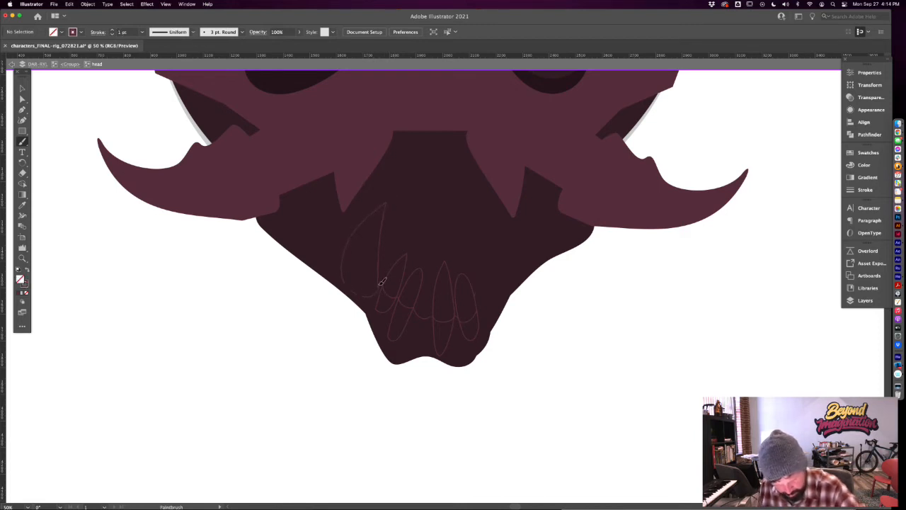
mouse_move(486, 307)
left_mouse_down()
mouse_move(495, 240)
mouse_move(509, 265)
mouse_move(508, 298)
mouse_move(486, 310)
left_mouse_up()
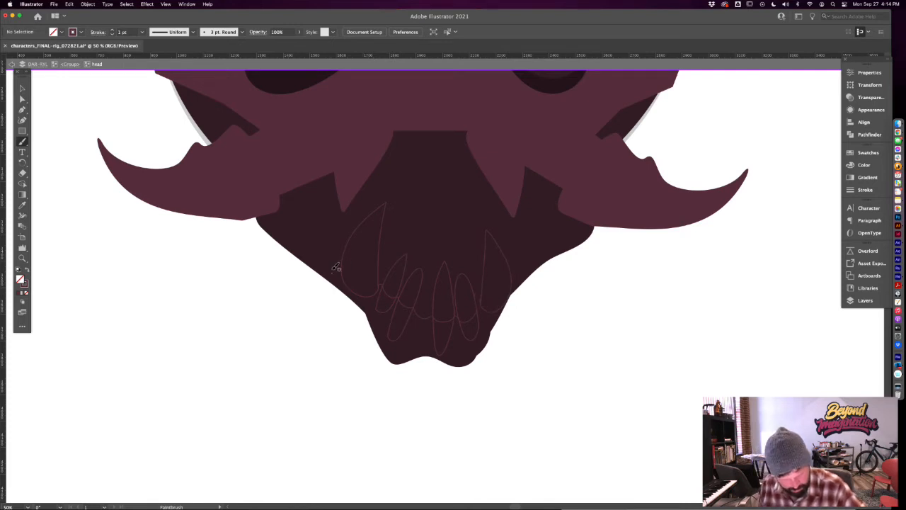
mouse_move(334, 266)
left_mouse_down()
mouse_move(317, 253)
mouse_move(307, 206)
mouse_move(315, 253)
mouse_move(289, 202)
mouse_move(295, 238)
left_mouse_up()
mouse_move(515, 276)
left_mouse_down()
mouse_move(523, 243)
mouse_move(526, 259)
mouse_move(512, 273)
mouse_move(485, 254)
mouse_move(471, 280)
left_mouse_up()
Extend the painted gum line beneath the fangs and back teeth, and shade the gums below the left back teeth with brush strokes
key("super+minus")
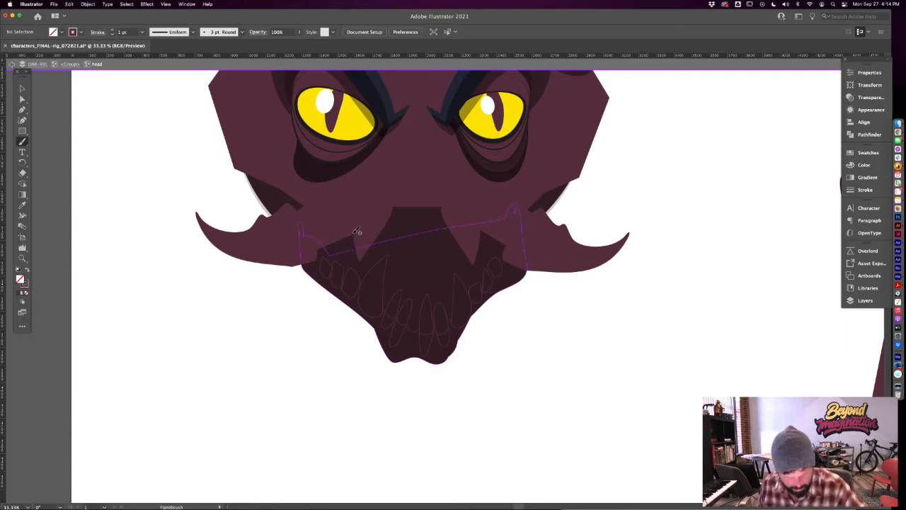
key("super+equal")
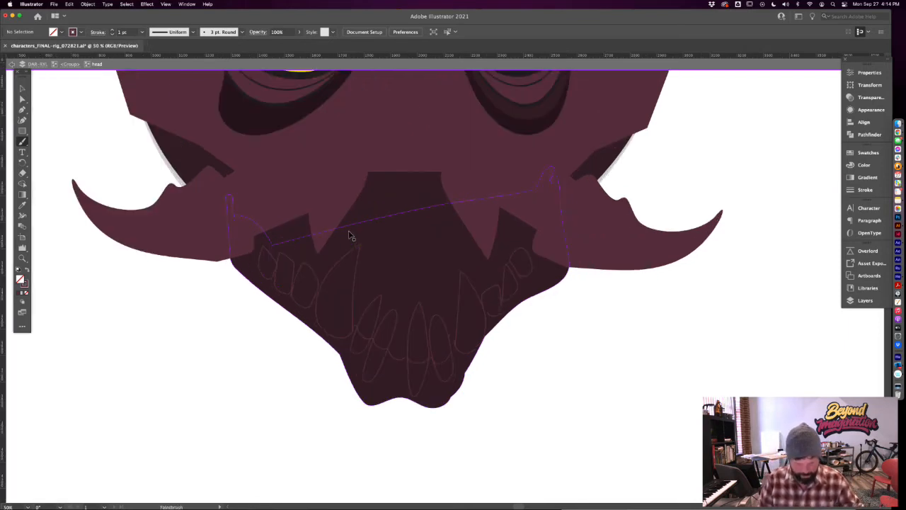
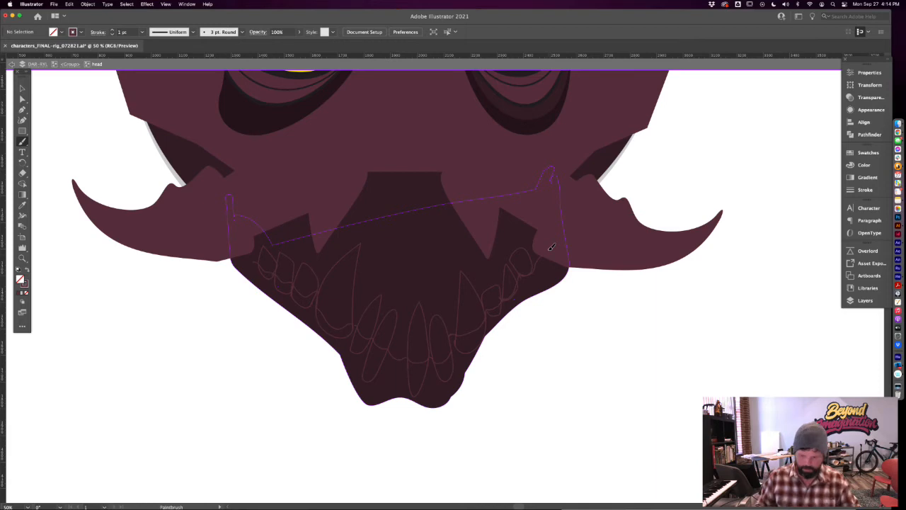
key("super+equal")
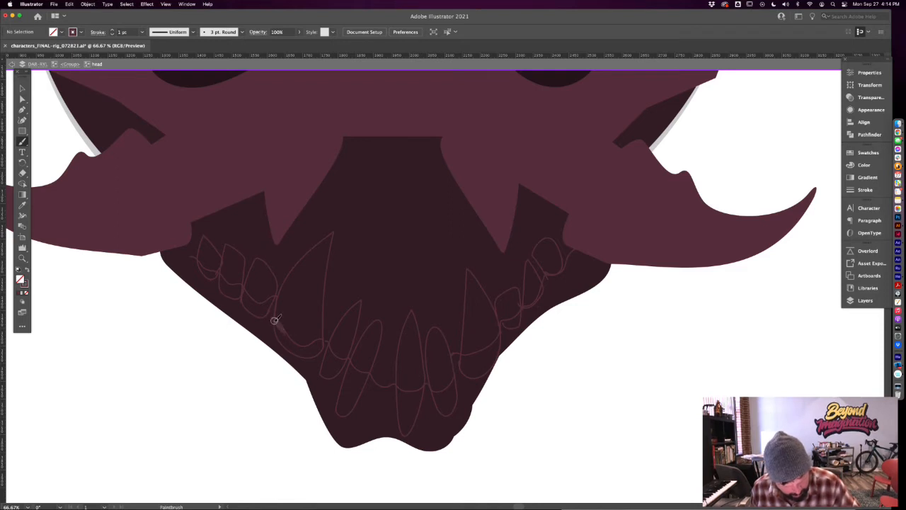
mouse_move(277, 327)
left_mouse_down()
mouse_move(277, 296)
mouse_move(268, 320)
mouse_move(272, 300)
mouse_move(258, 305)
mouse_move(264, 314)
mouse_move(254, 304)
mouse_move(268, 315)
mouse_move(270, 307)
mouse_move(249, 303)
mouse_move(243, 285)
mouse_move(232, 285)
mouse_move(256, 317)
mouse_move(220, 289)
left_mouse_up()
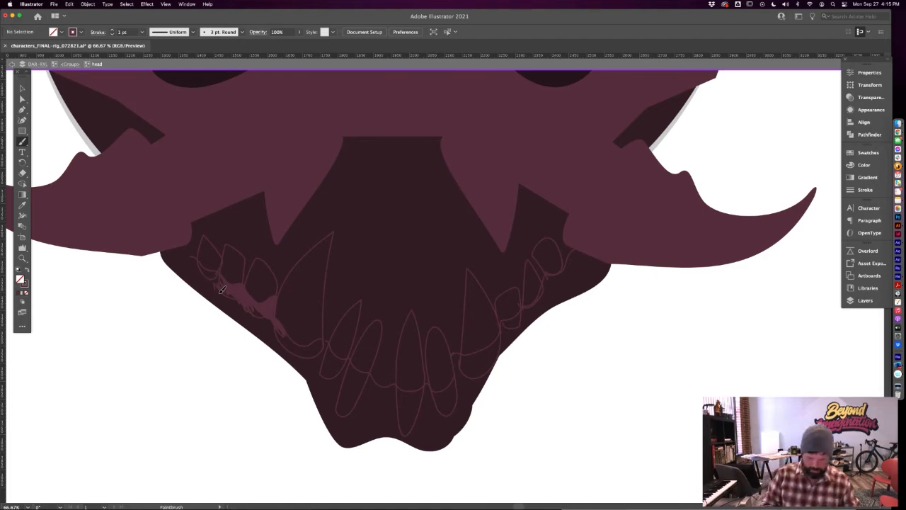
Paint four upper tooth outlines along the central mouth opening's upper edge and small upper teeth in both side openings
key("super+minus")
key("super+minus")
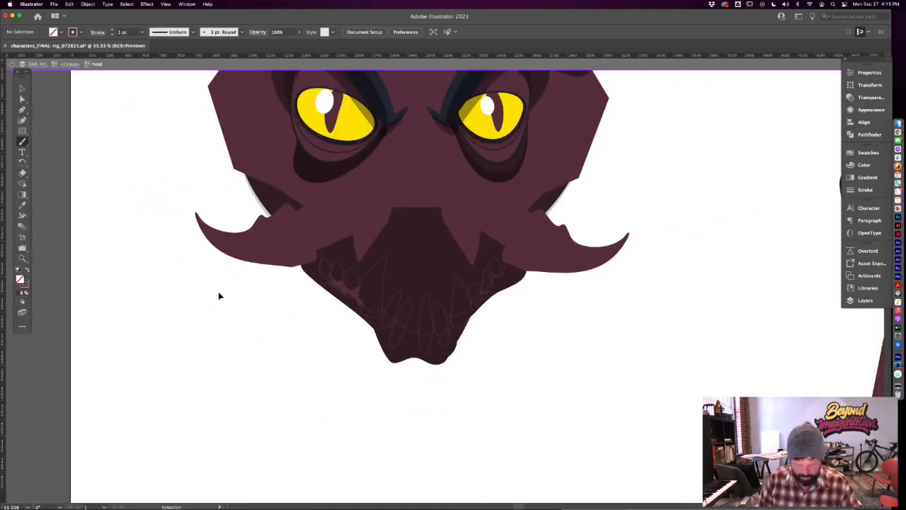
key("super+plus")
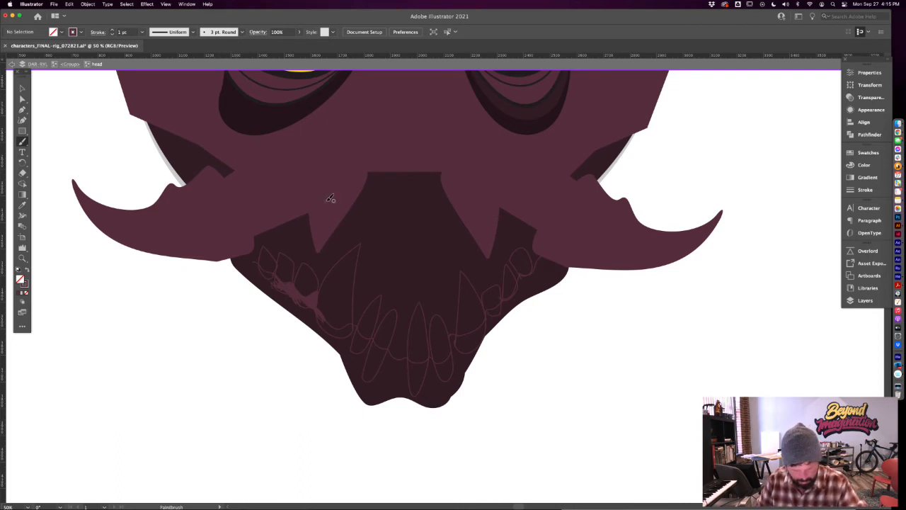
mouse_move(451, 172)
left_mouse_down()
mouse_move(439, 213)
mouse_move(428, 174)
mouse_move(418, 231)
mouse_move(401, 155)
left_mouse_up()
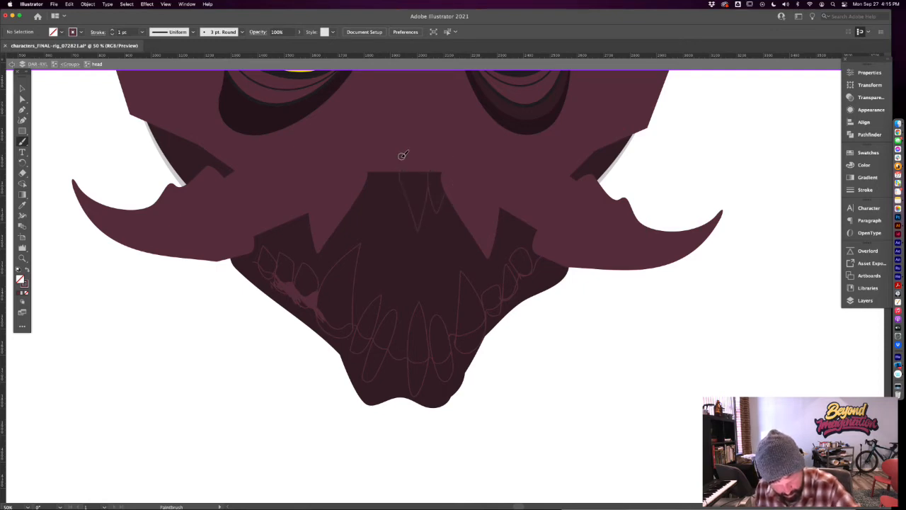
mouse_move(372, 160)
left_mouse_down()
mouse_move(381, 209)
mouse_move(392, 163)
mouse_move(375, 156)
mouse_move(367, 168)
mouse_move(394, 169)
mouse_move(388, 162)
mouse_move(398, 194)
mouse_move(394, 163)
left_mouse_up()
mouse_move(412, 196)
left_mouse_down()
mouse_move(429, 176)
mouse_move(407, 157)
mouse_move(412, 169)
left_mouse_up()
mouse_move(499, 206)
left_mouse_down()
mouse_move(517, 220)
mouse_move(504, 194)
mouse_move(521, 232)
mouse_move(537, 216)
left_mouse_up()
mouse_move(301, 212)
left_mouse_down()
mouse_move(298, 235)
mouse_move(288, 215)
mouse_move(284, 239)
mouse_move(262, 225)
left_mouse_up()
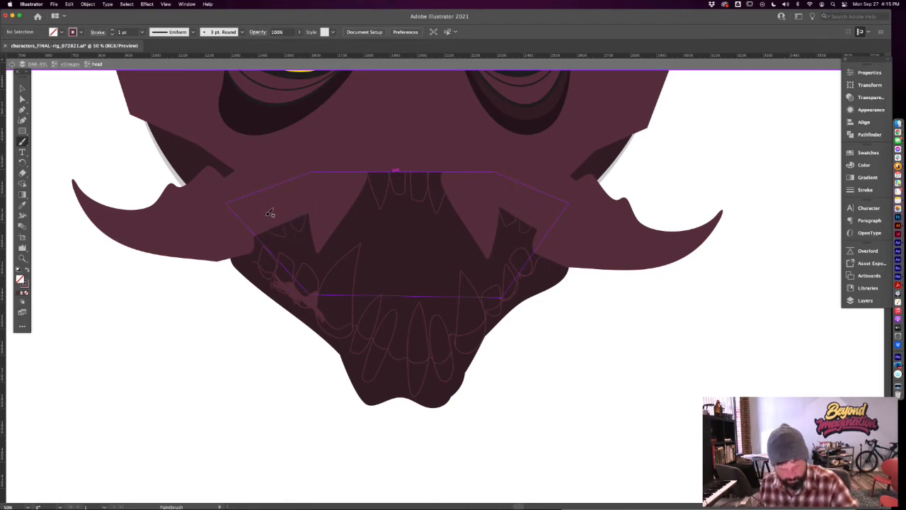
key("super+minus")
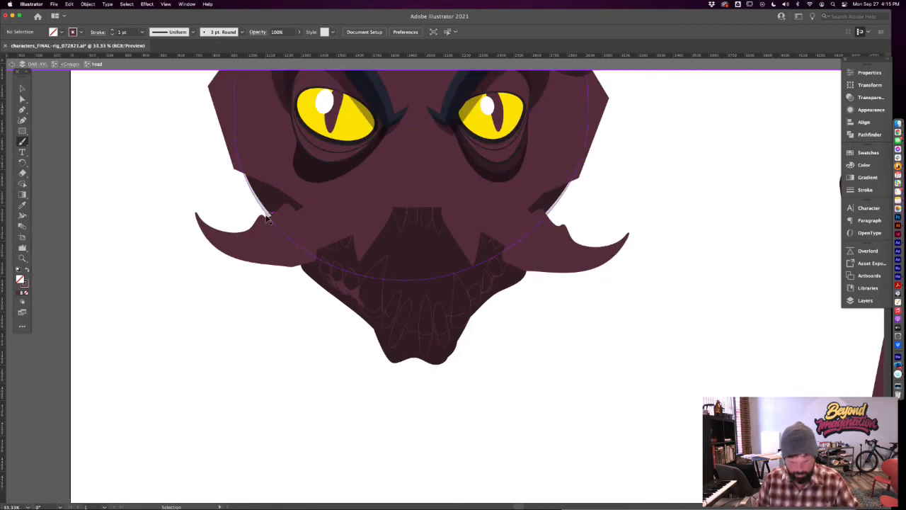
key("super+minus")
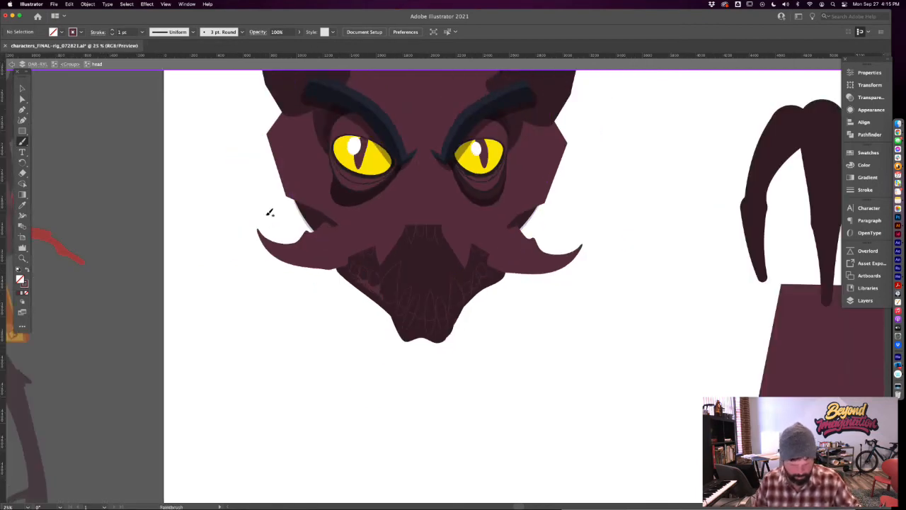
key("super+equal")
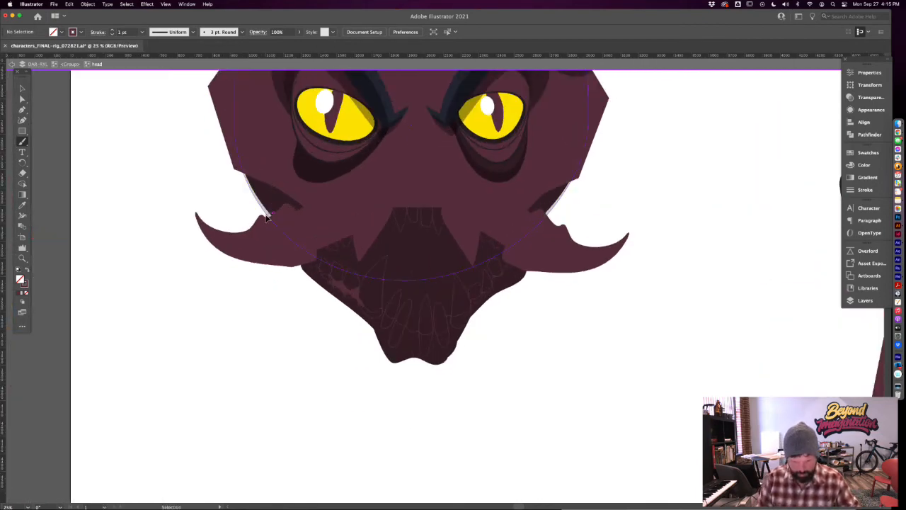
key("super+equal")
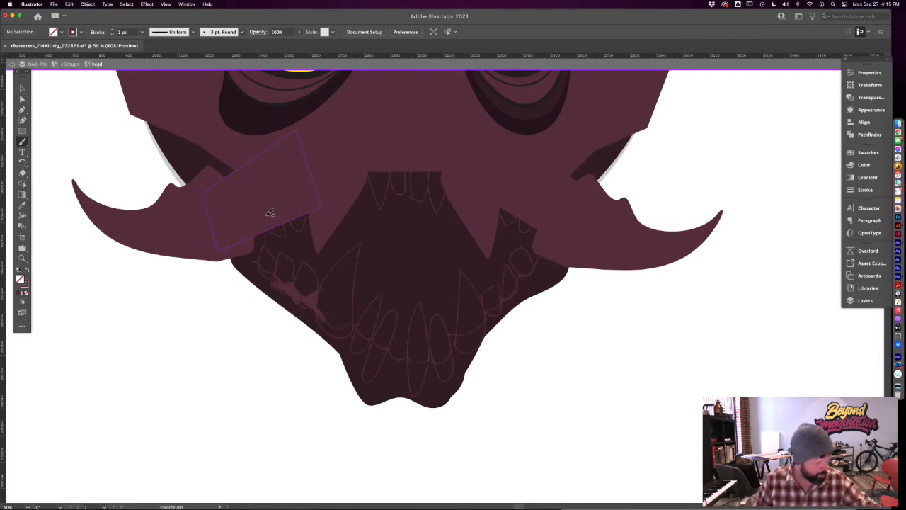
Start a Pen tool path along the lower gum line from the right end of the jaw, under the back teeth, to the right fang's inner base
key("p")
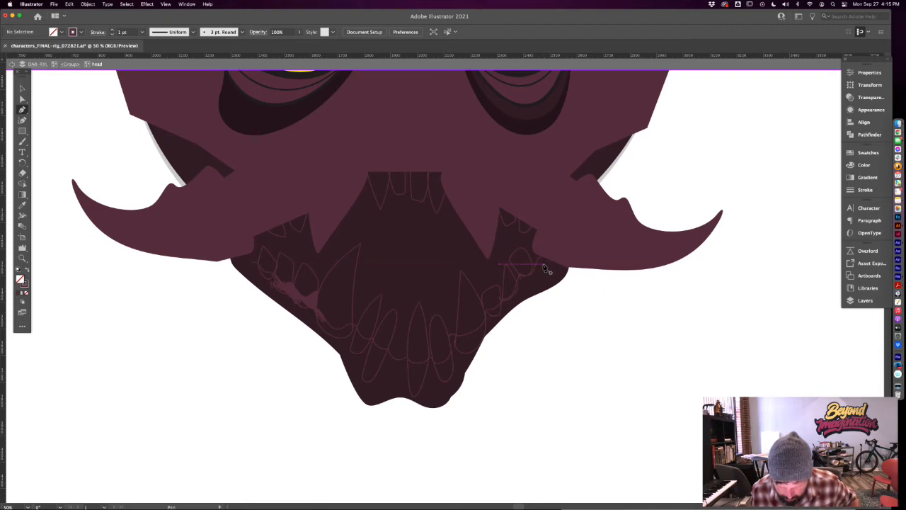
left_click(505, 305)
mouse_move(497, 315)
left_mouse_down()
mouse_move(479, 323)
mouse_move(491, 328)
mouse_move(501, 312)
left_mouse_up()
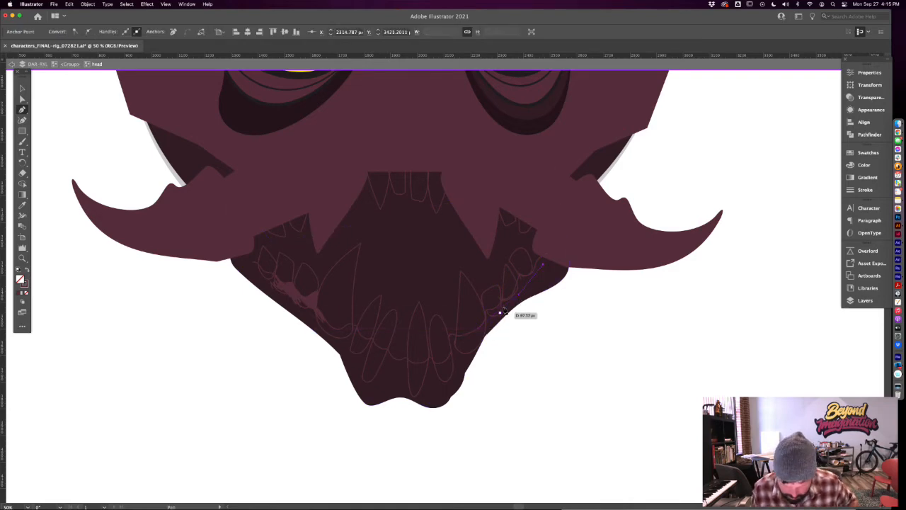
left_click(503, 305)
left_click(486, 319)
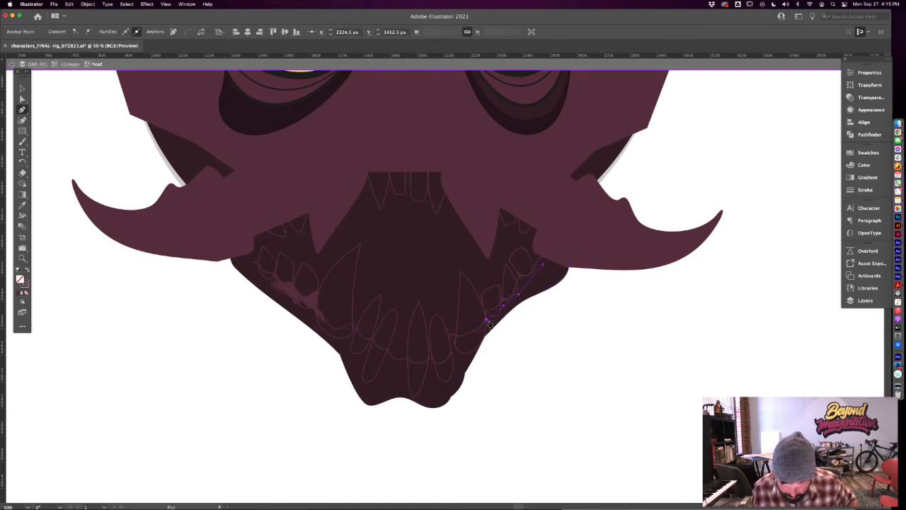
left_click_drag(470, 328, 454, 341)
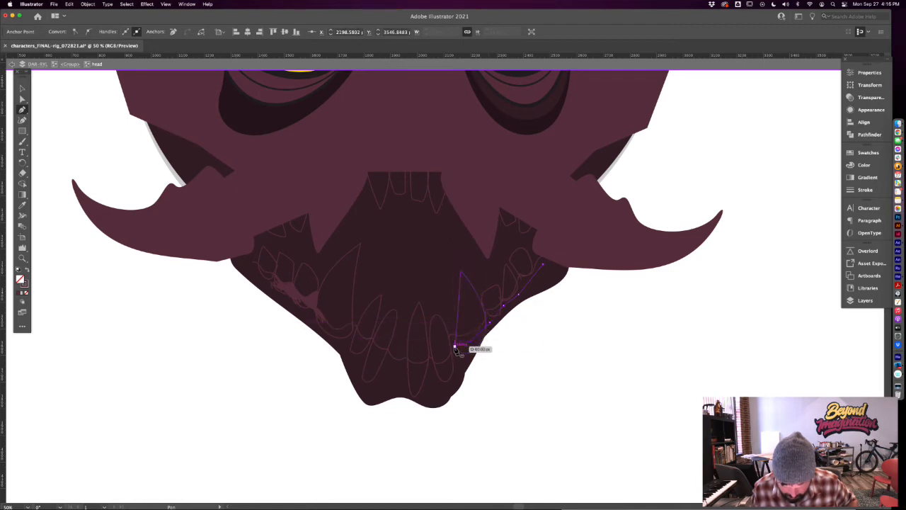
left_click(452, 341)
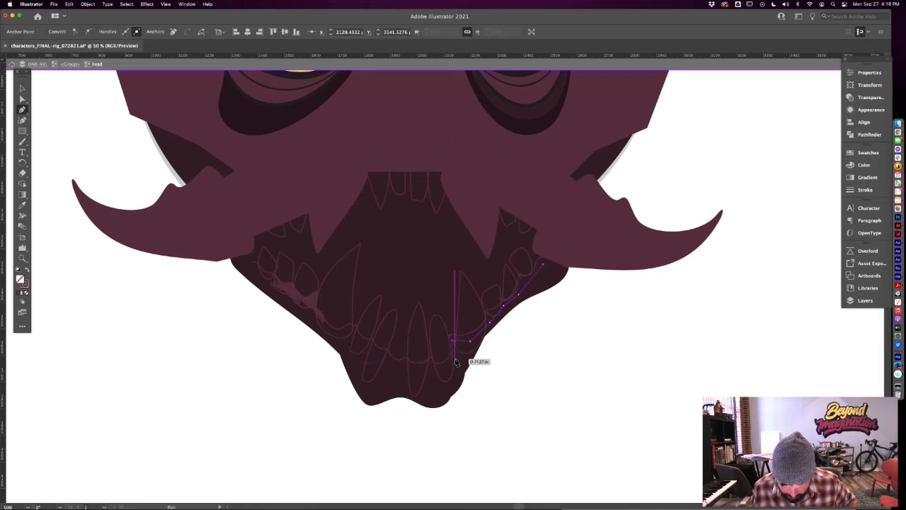
Continue the mouth path along the lower gum line, under the front teeth and left fang, to the jaw's left end
left_click(449, 363)
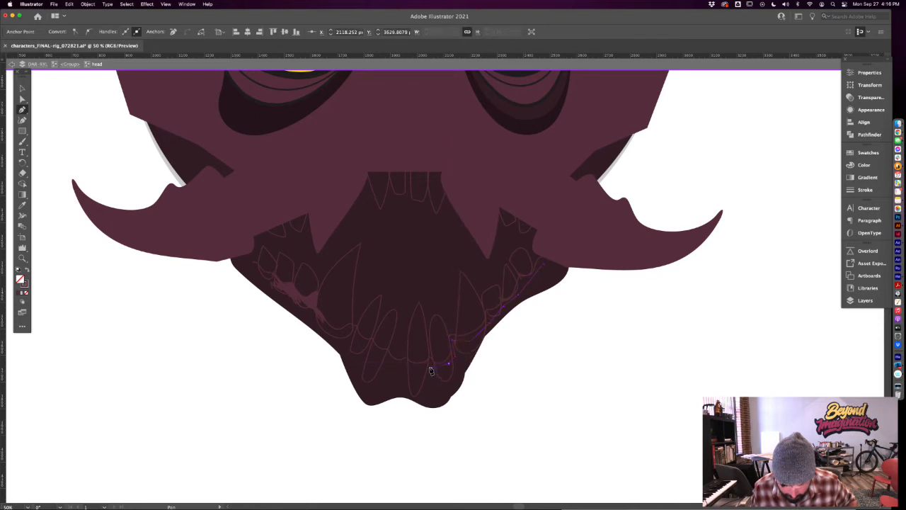
left_click_drag(401, 366, 377, 356)
left_click(376, 351)
left_click(360, 341)
left_click(344, 332)
left_click(322, 325)
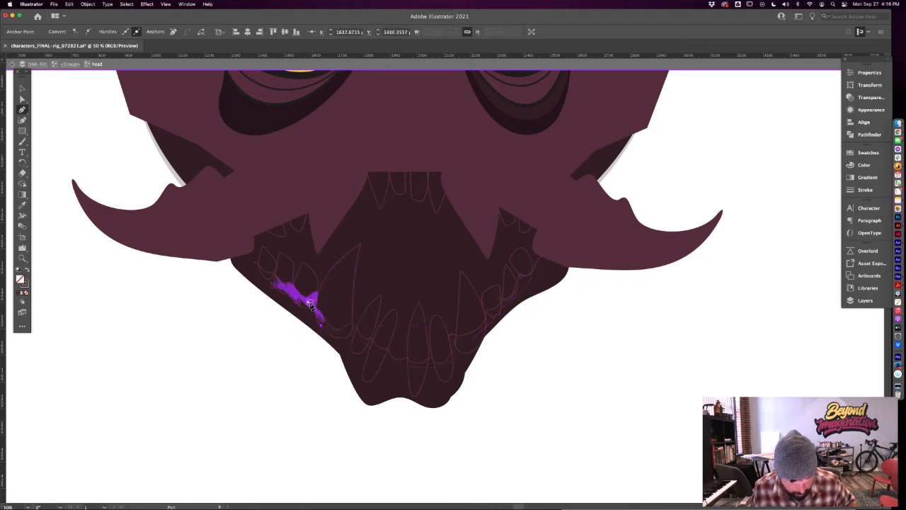
left_click(272, 277)
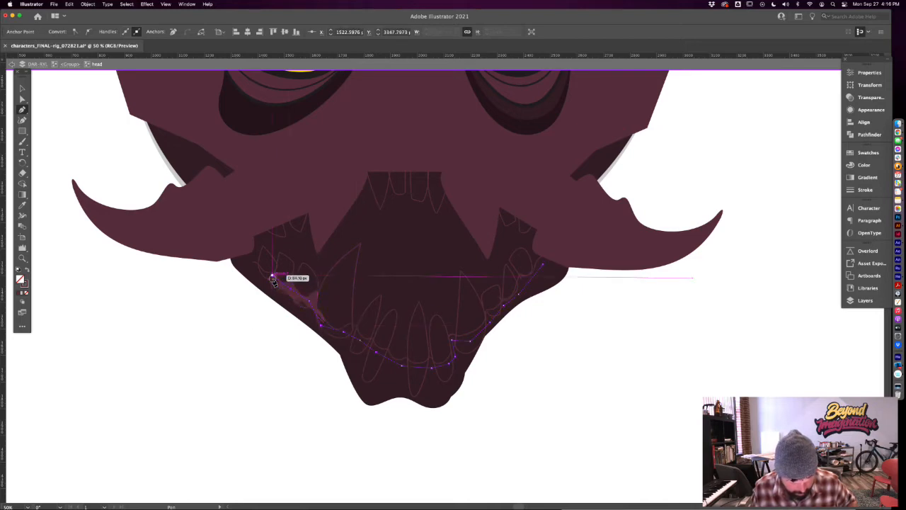
left_click(253, 267)
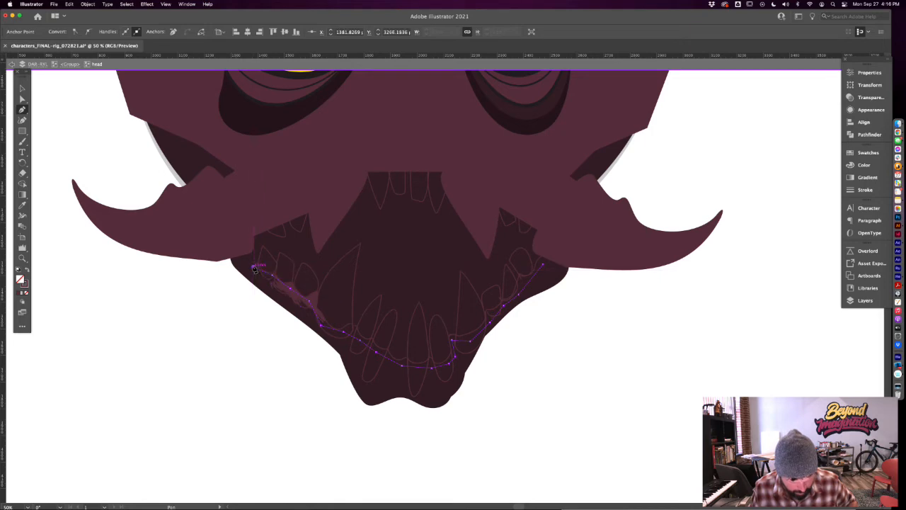
Close the mouth path with straight segments running over the face above all the mouth openings to its starting point
left_click(240, 222)
left_click(415, 138)
left_click(494, 154)
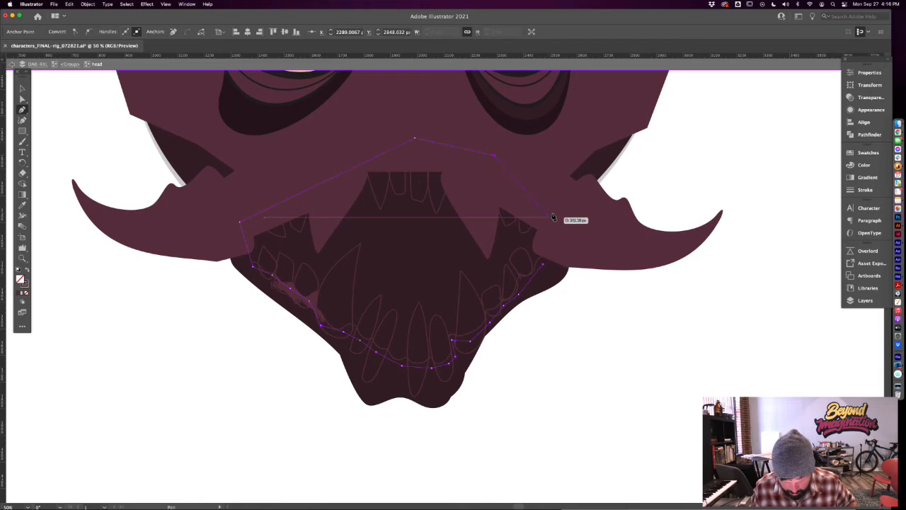
left_click(557, 218)
left_click(543, 265)
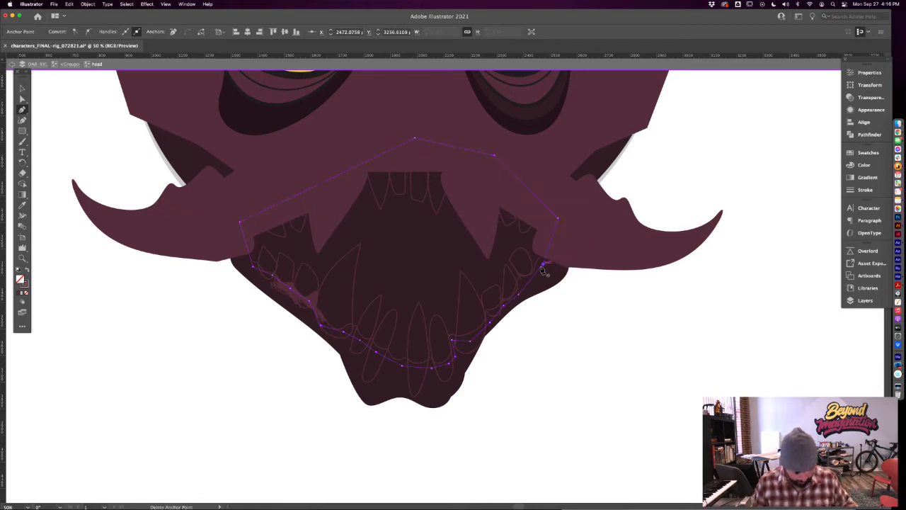
Fill the closed mouth shape with a dark colour sampled from the shading under the right eye
key("v")
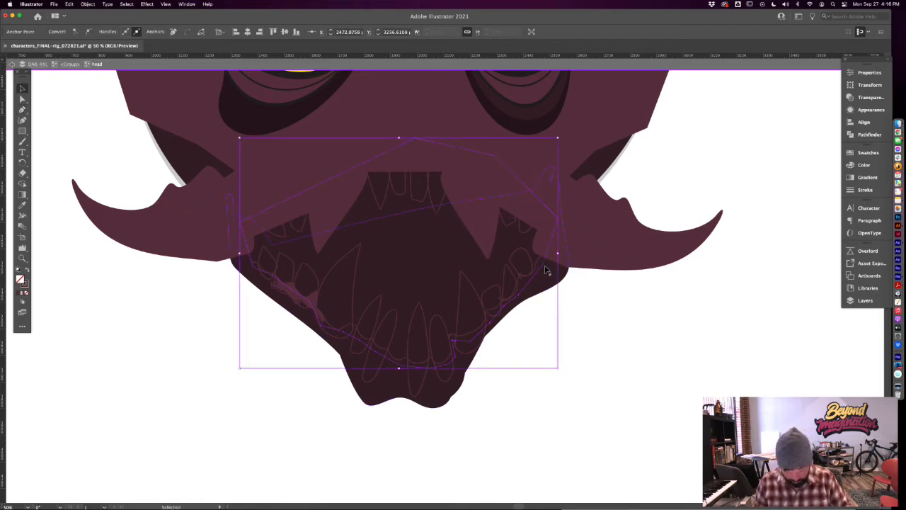
key("super+minus")
key("super+minus")
key("super+equal")
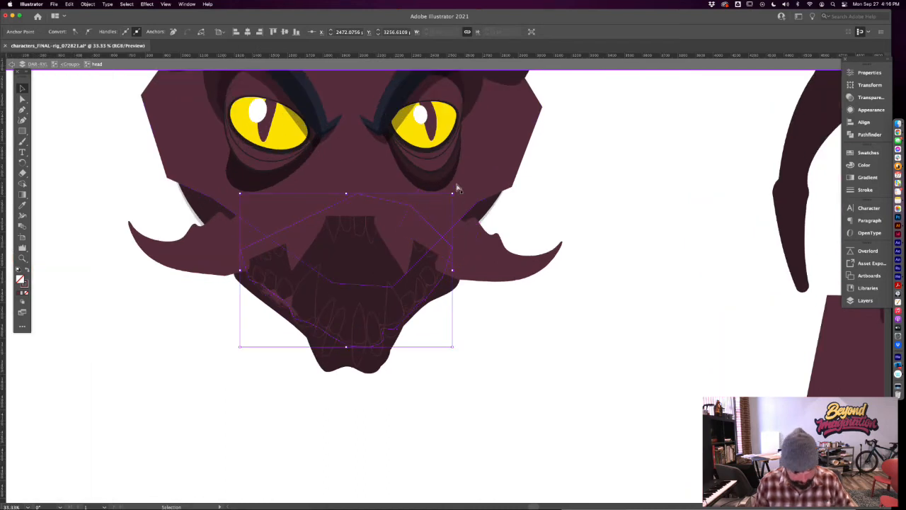
key("i")
left_click(426, 174)
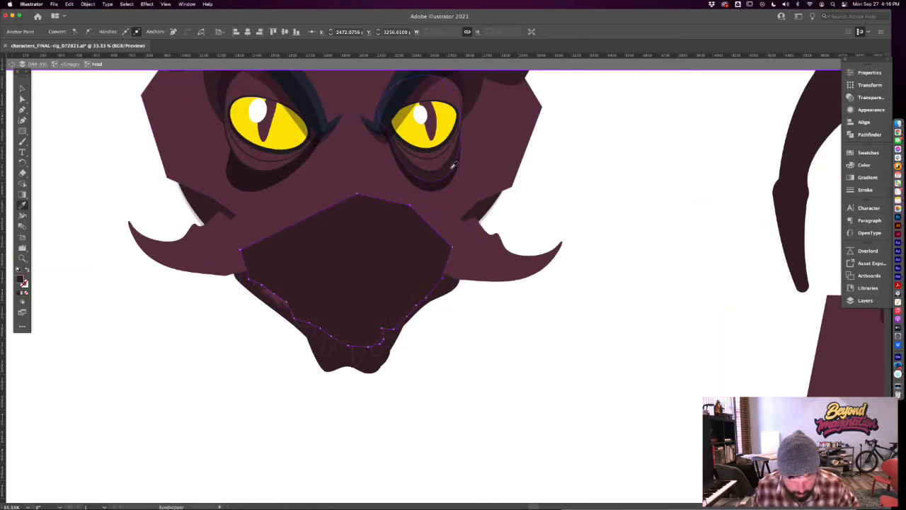
key("a")
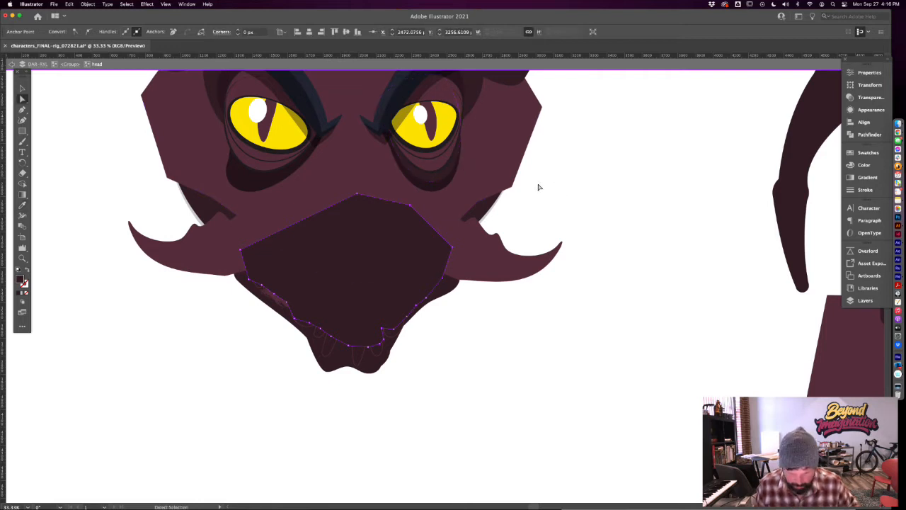
left_click(564, 189)
left_click_drag(433, 178, 570, 192)
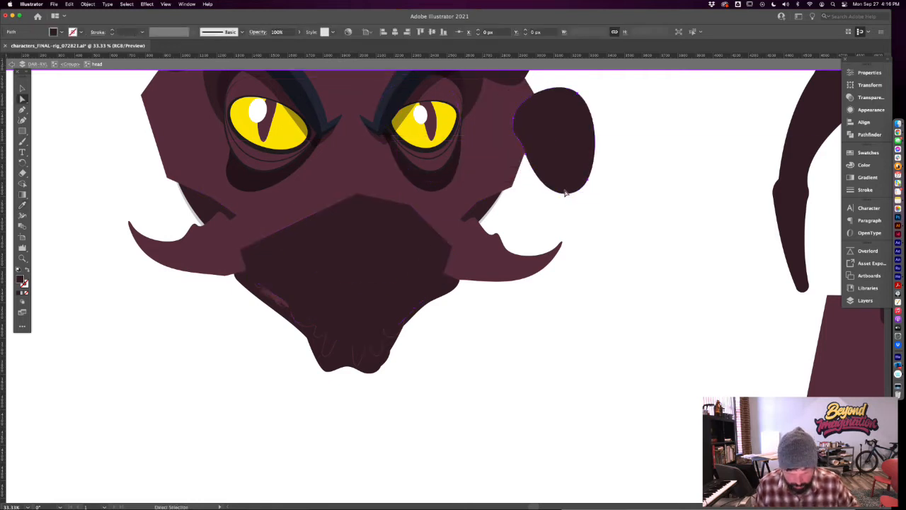
key("super+z")
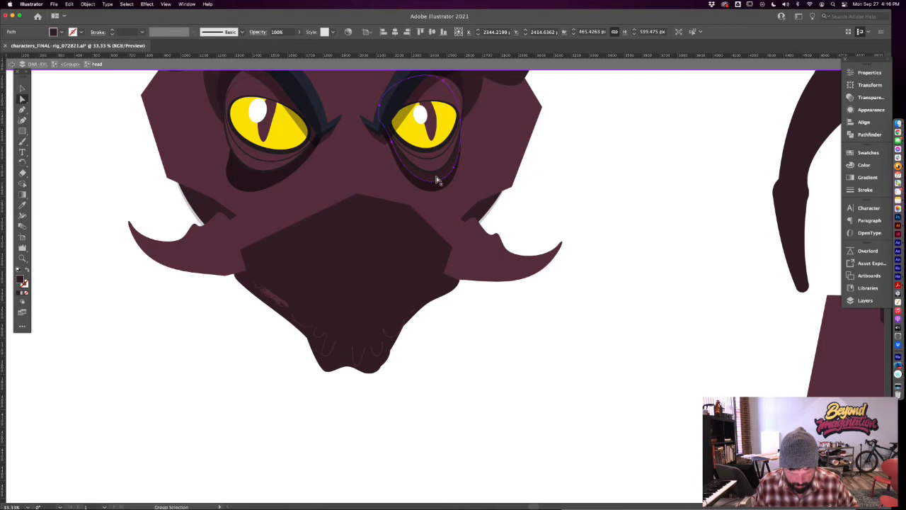
Recolour the mouth shape with the darker tone sampled from the lower edge of the right eye's shading
left_click(389, 253)
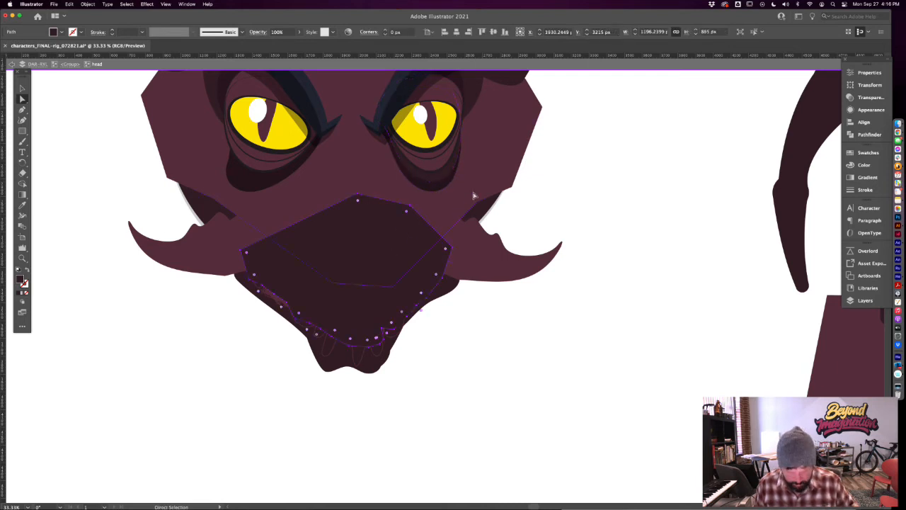
key("i")
left_click(437, 184)
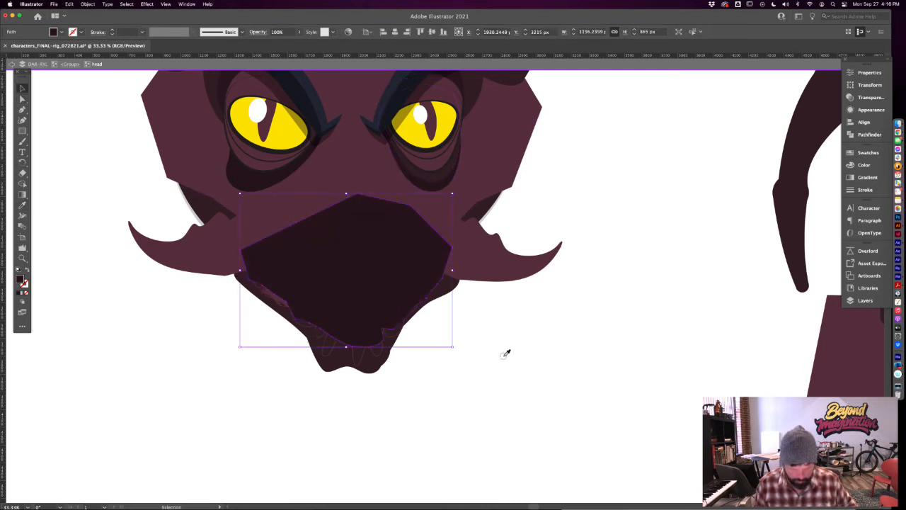
Cut the mouth shape and paste it directly in front of the jaw, behind the teeth outlines
key("v")
key("super+x")
left_click(371, 283)
key("super+f")
left_click(457, 333)
left_click_drag(479, 311, 531, 382)
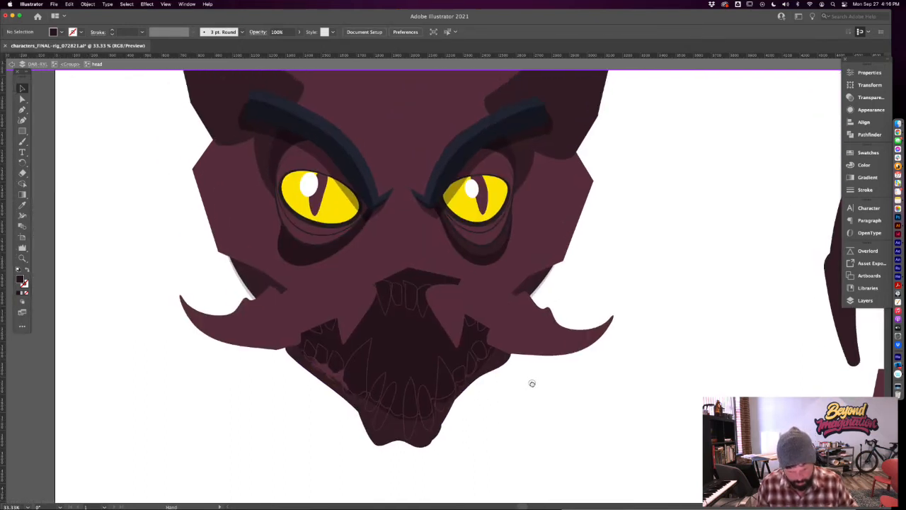
Pull the mouth shape's upper anchor points down inside the top edge of the central mouth opening
left_click(446, 286)
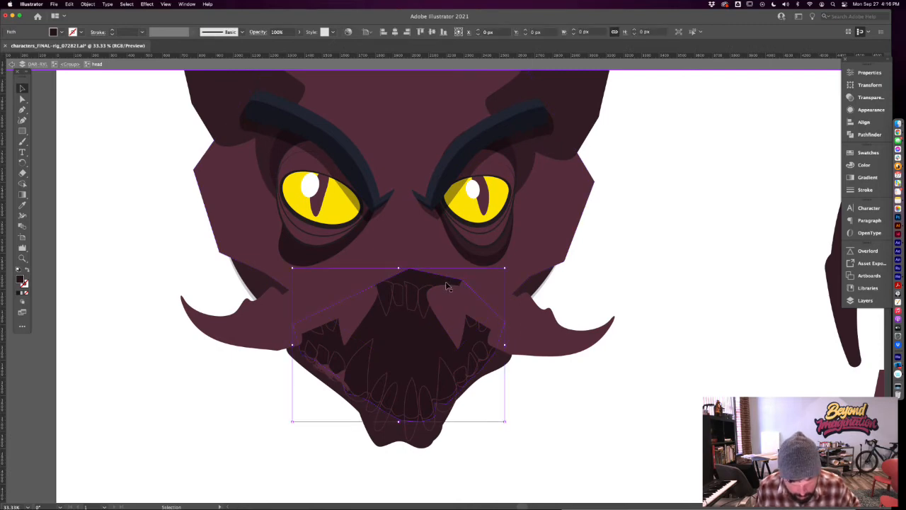
left_click(410, 257)
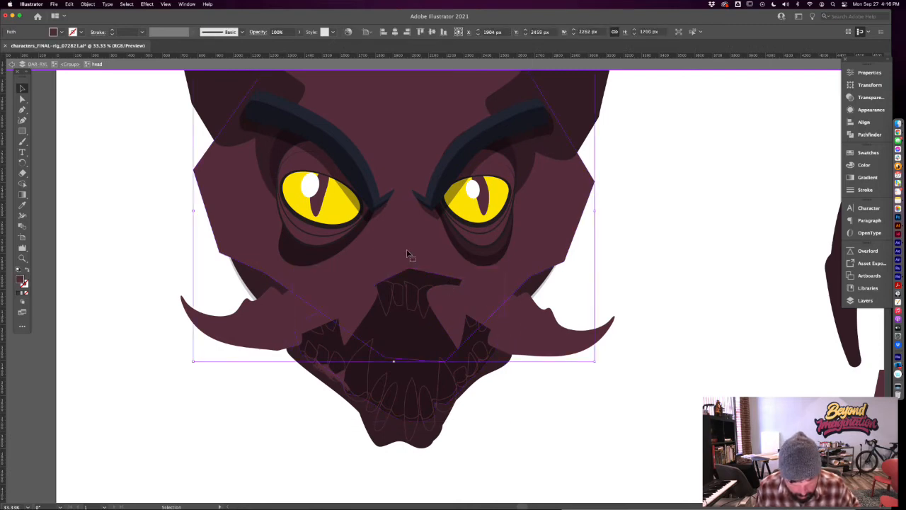
left_click(364, 303)
left_click(437, 281)
key("a")
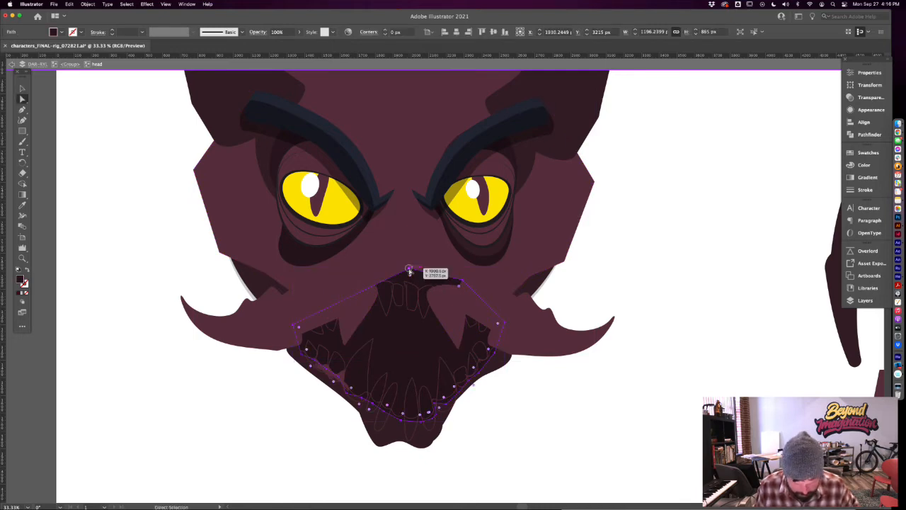
left_click_drag(409, 272, 442, 300)
left_click(548, 416)
key("super+minus")
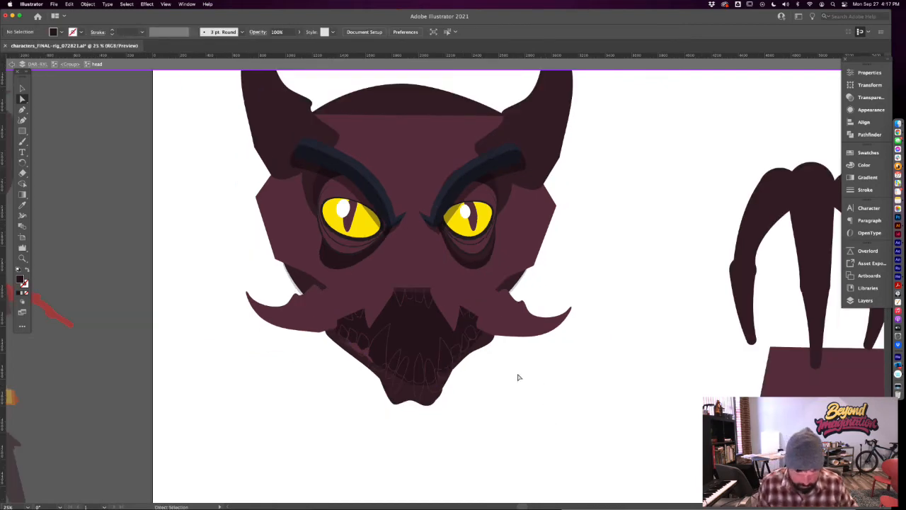
Fill the large right lower fang with the maroon sampled from the right cheek
key("v")
left_click(447, 351)
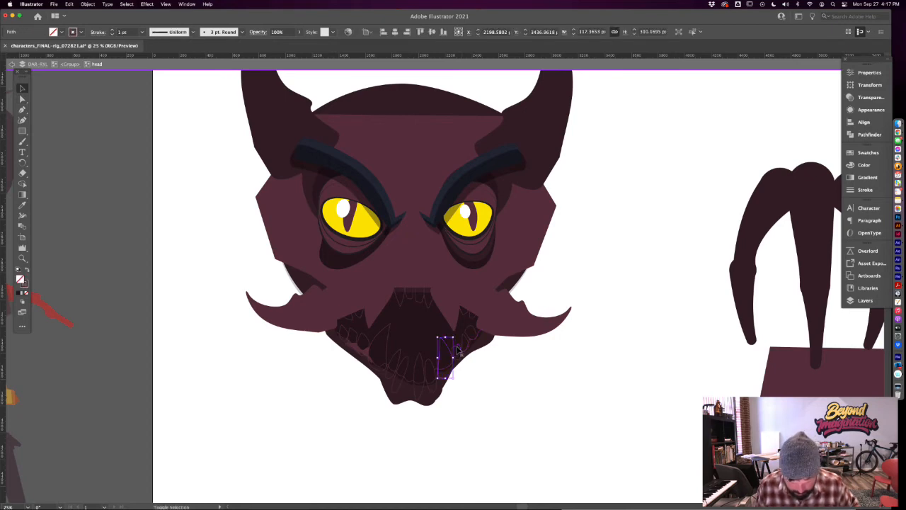
left_click_drag(458, 348, 467, 338)
key("ctrl+z")
key("i")
left_click(486, 301)
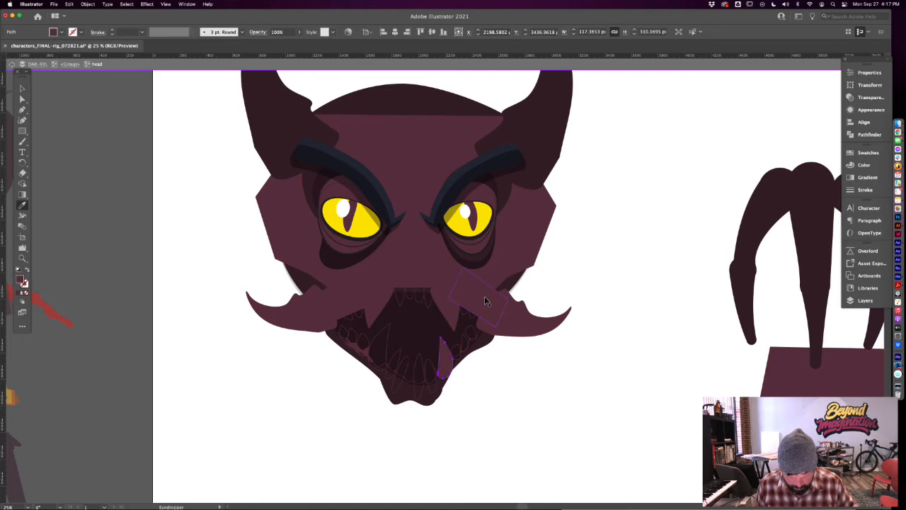
key("v")
key("super+shift+a")
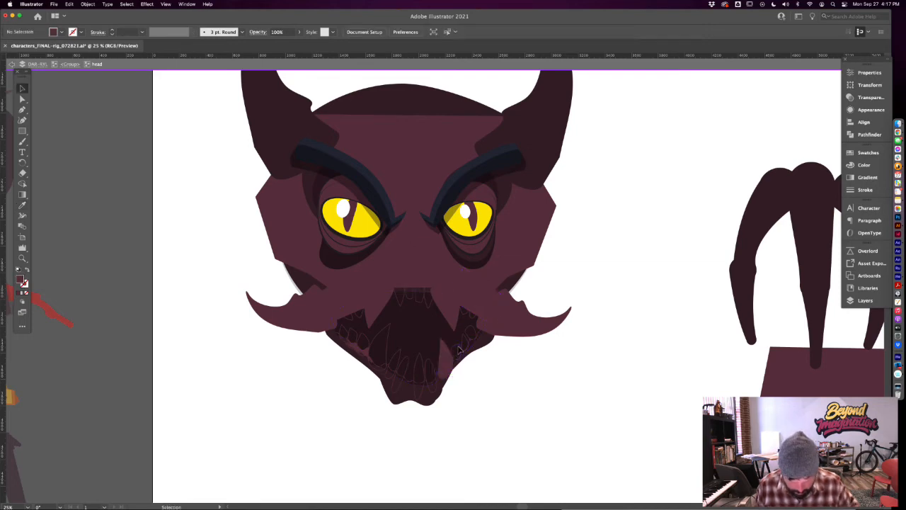
Select the outline of the back tooth beside the filled right fang and apply Simplify to it
left_click(459, 350)
key("super+equal")
key("super+equal")
key("super+equal")
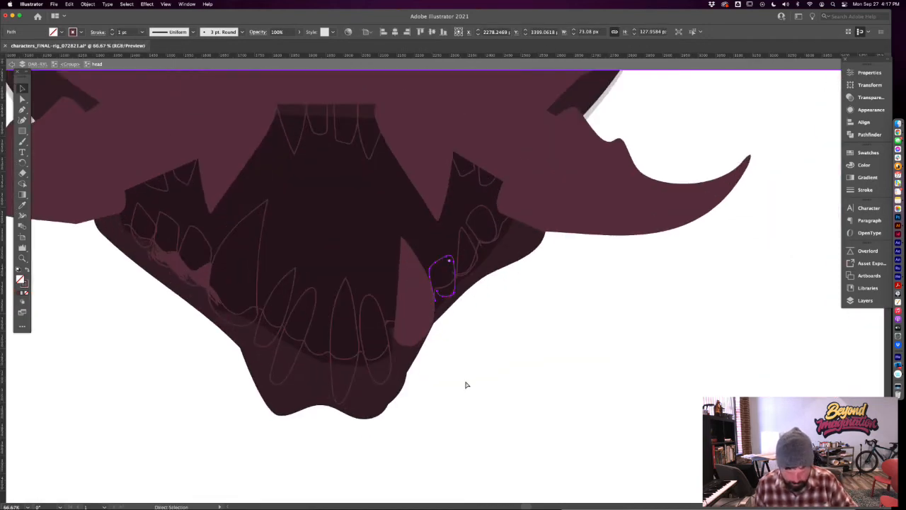
key("super+equal")
key("super+shift+a")
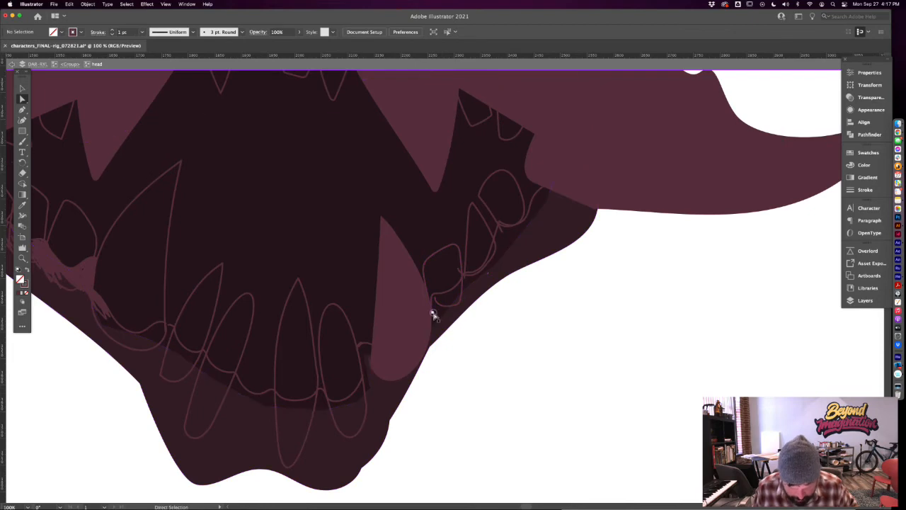
left_click(436, 304)
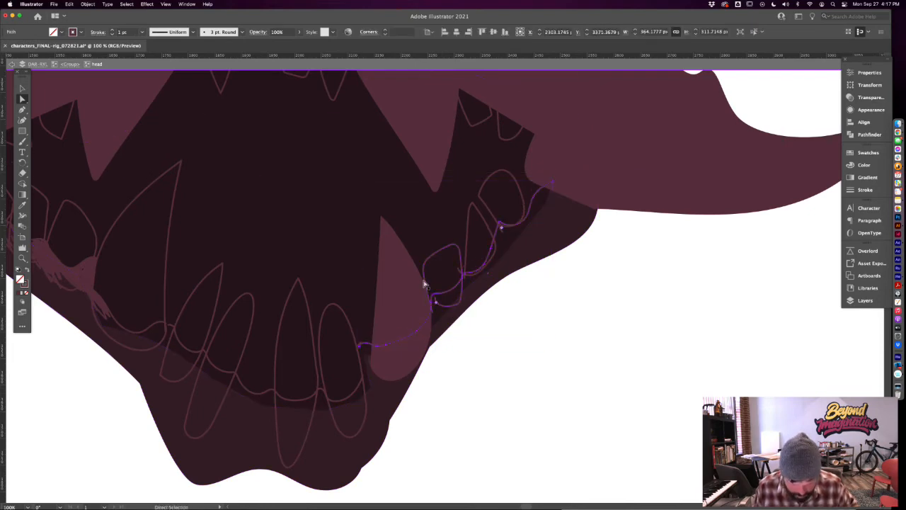
left_click(427, 285)
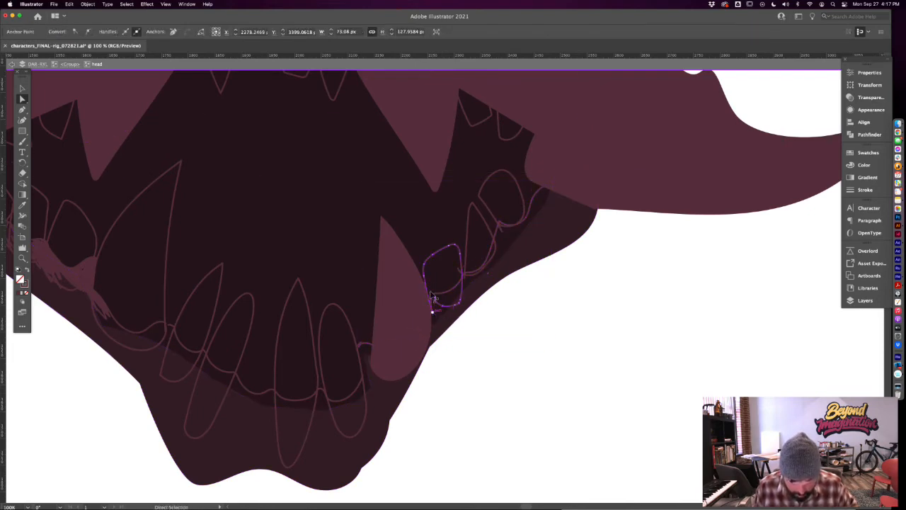
key("v")
right_click(429, 263)
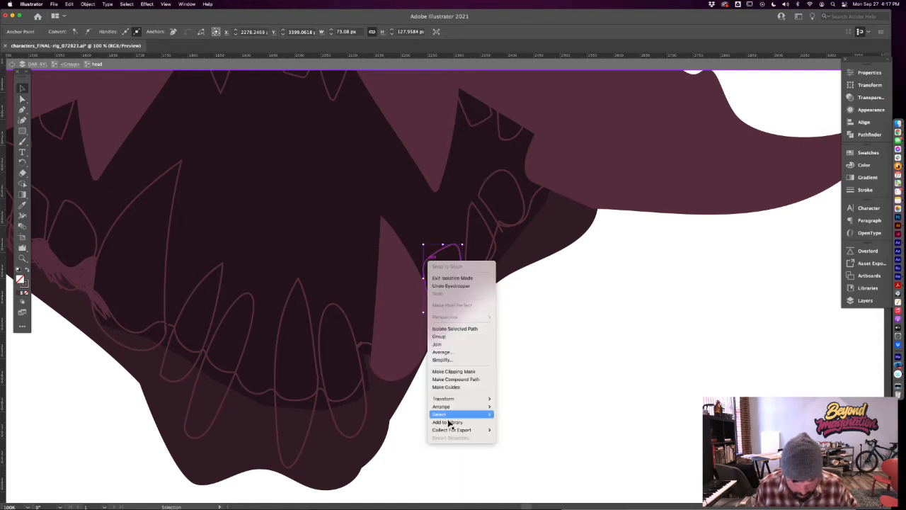
left_click(446, 359)
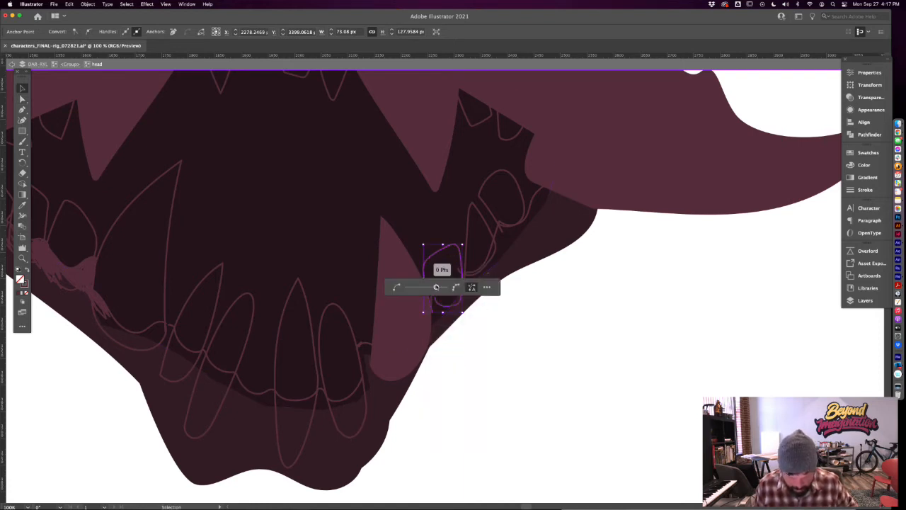
Simplify the outline of the small tooth beside the large filled fang, with the simplification slider at its minimum
left_click_drag(436, 287, 392, 287)
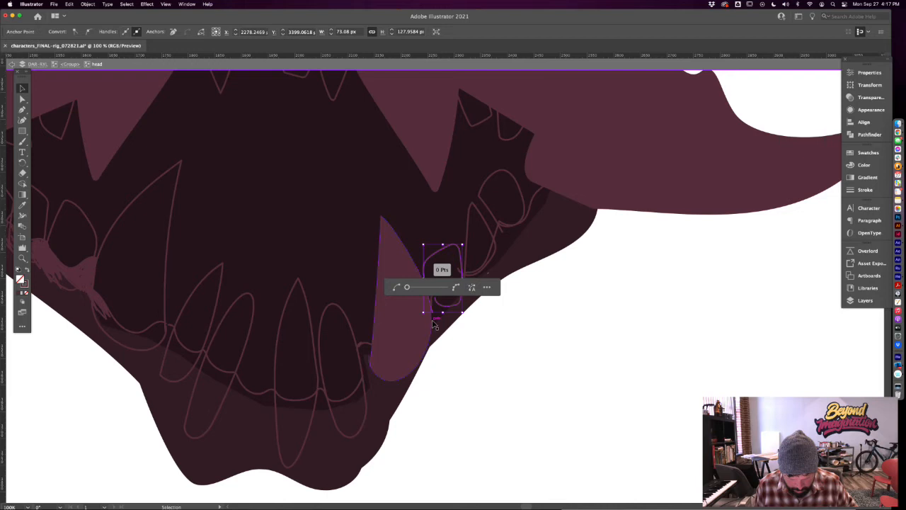
left_click(464, 358)
key("a")
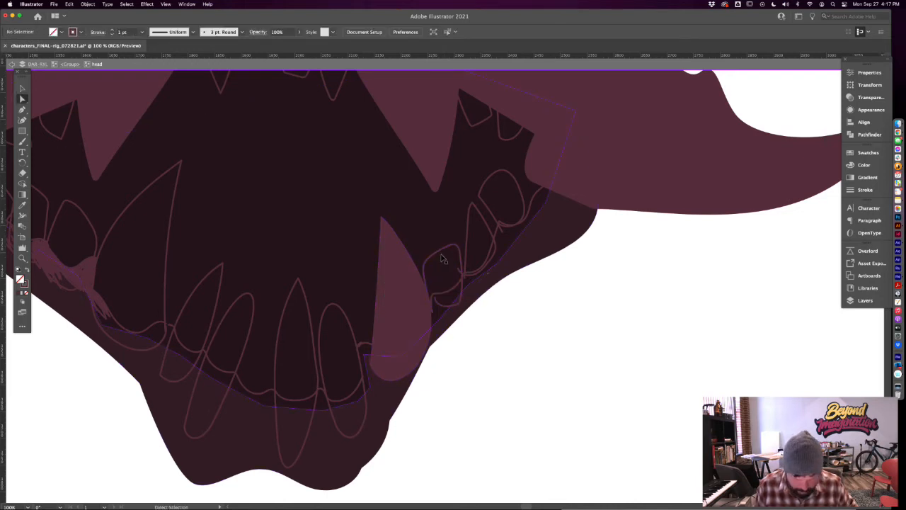
left_click(443, 252)
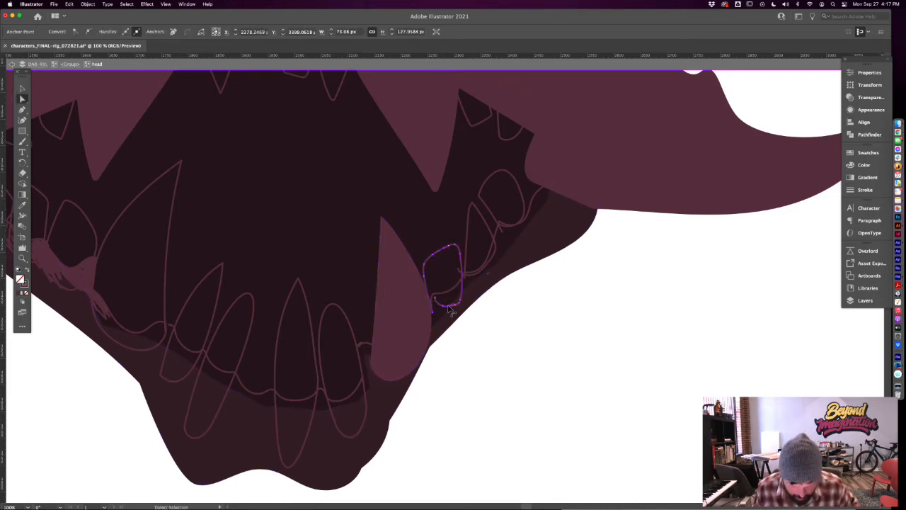
right_click(434, 262)
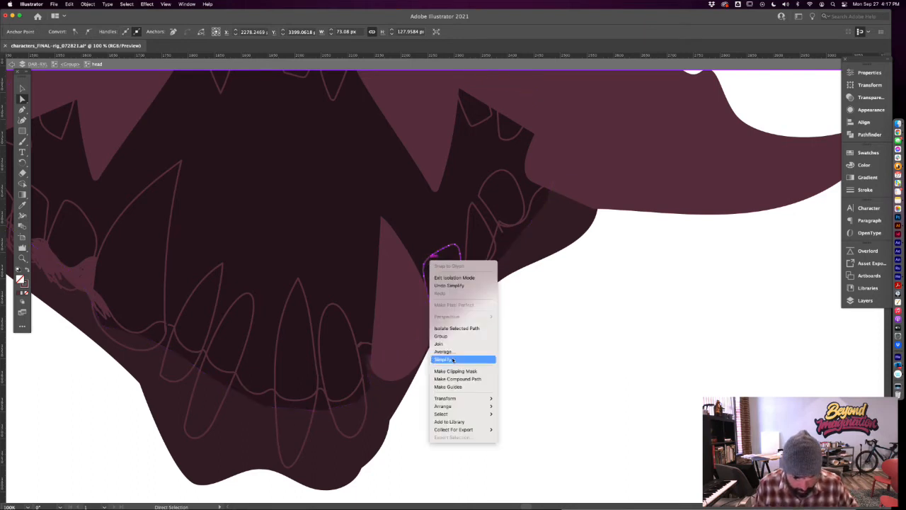
left_click(461, 360)
left_click_drag(436, 286, 405, 288)
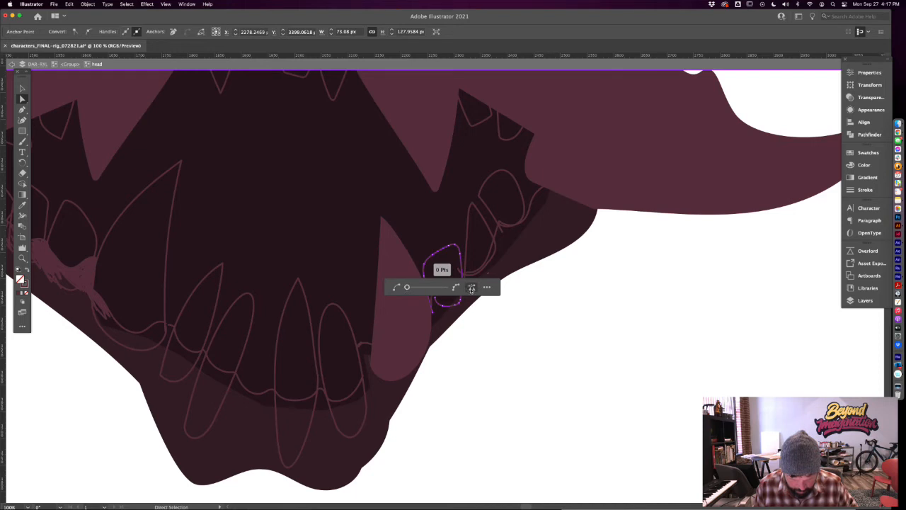
left_click(476, 353)
Move the stray lower end anchor of the small tooth outline up onto the tooth's left edge
left_click(433, 309)
left_click_drag(432, 309, 424, 278)
left_click(517, 351)
Swap fill and stroke on the small tooth beside the large fang to make it a solid maroon shape
key("v")
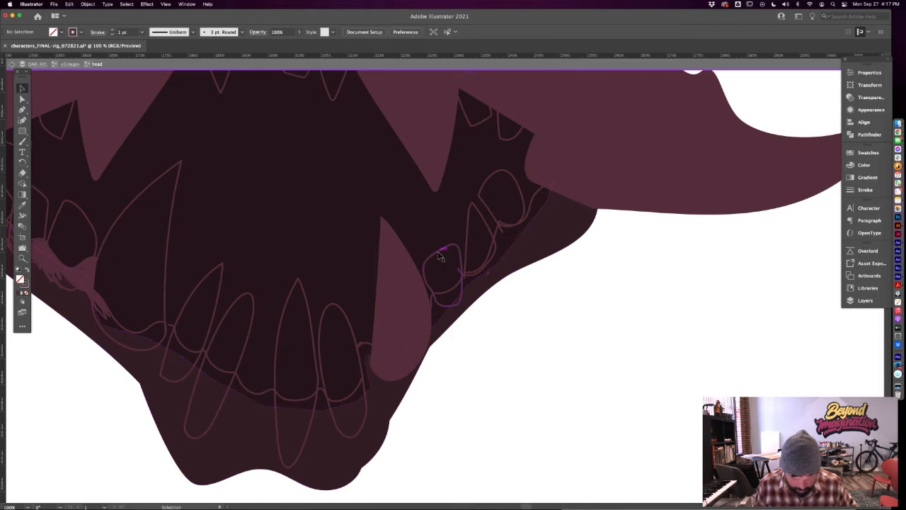
key("a")
key("v")
left_click(439, 256)
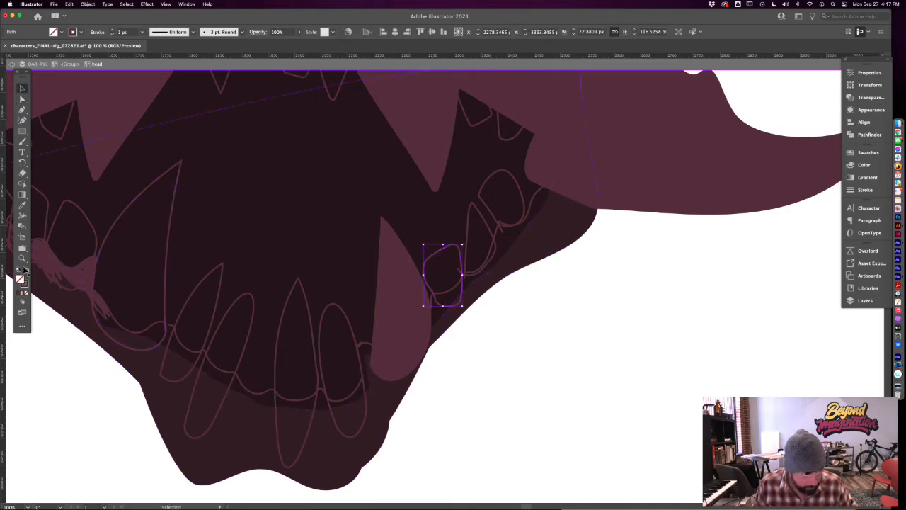
left_click(28, 272)
left_click(480, 399)
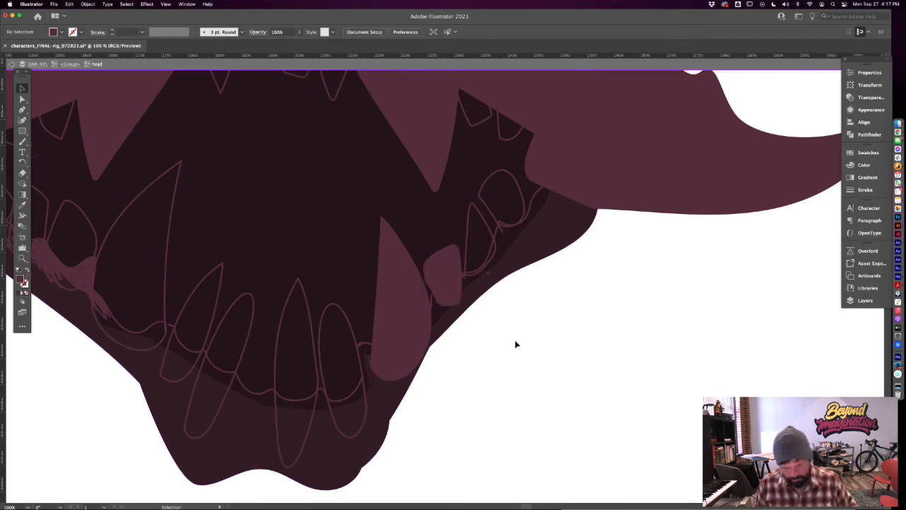
Adjust the lower-left anchor of the adjacent pointed tooth and swap its stroke to a solid maroon fill
scroll(515, 344, "up", 5)
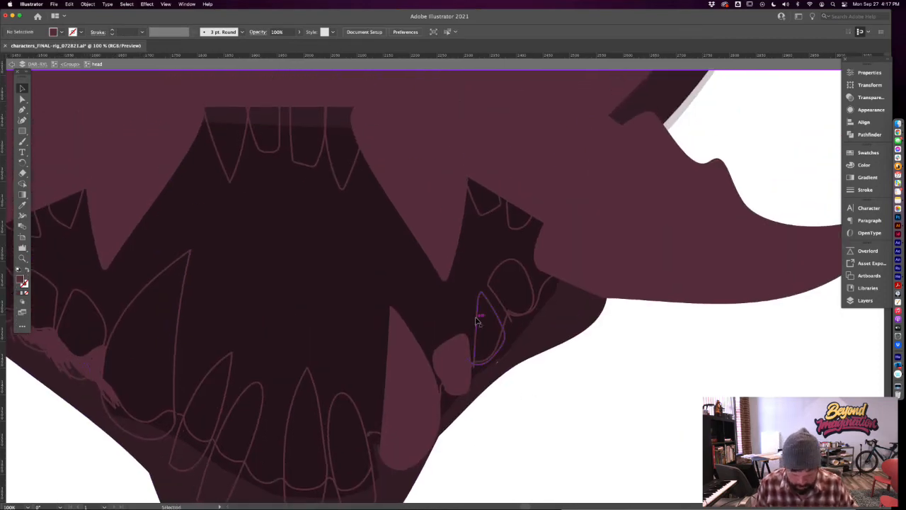
left_click(477, 322)
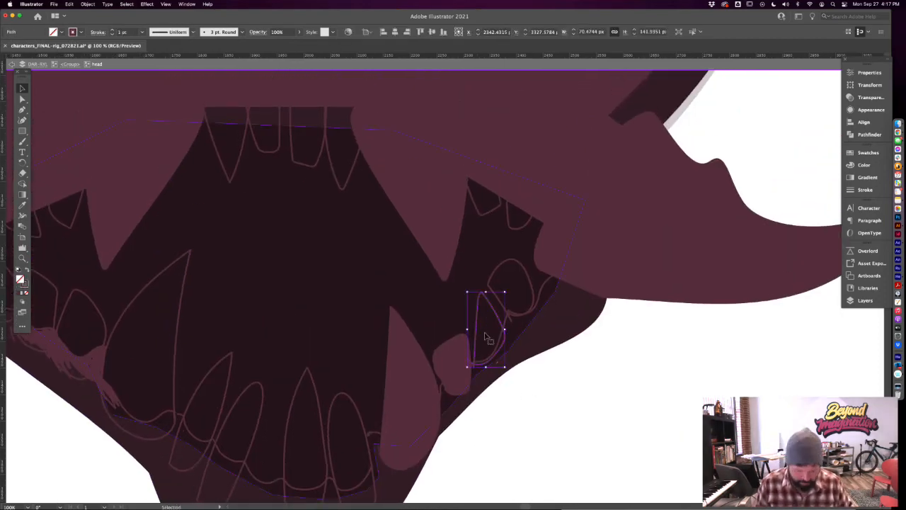
key("a")
mouse_move(471, 359)
left_mouse_down()
mouse_move(476, 372)
mouse_move(470, 360)
left_mouse_up()
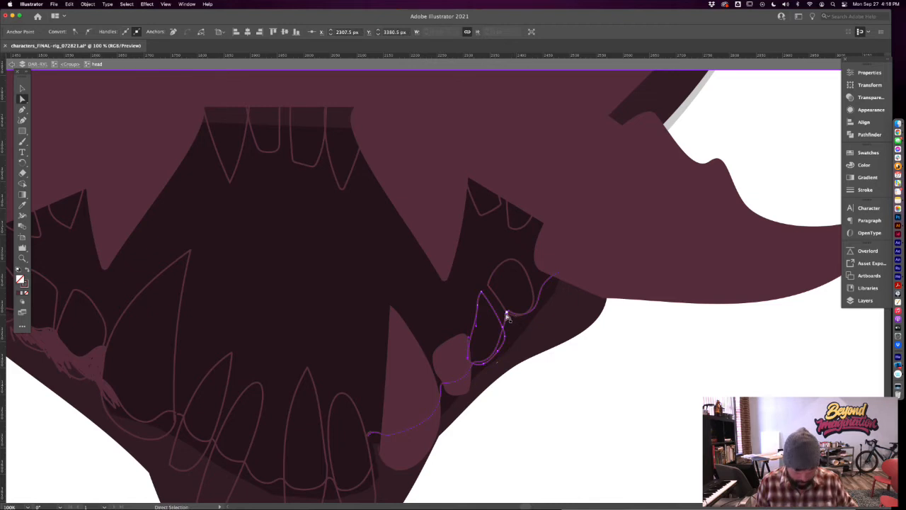
key("v")
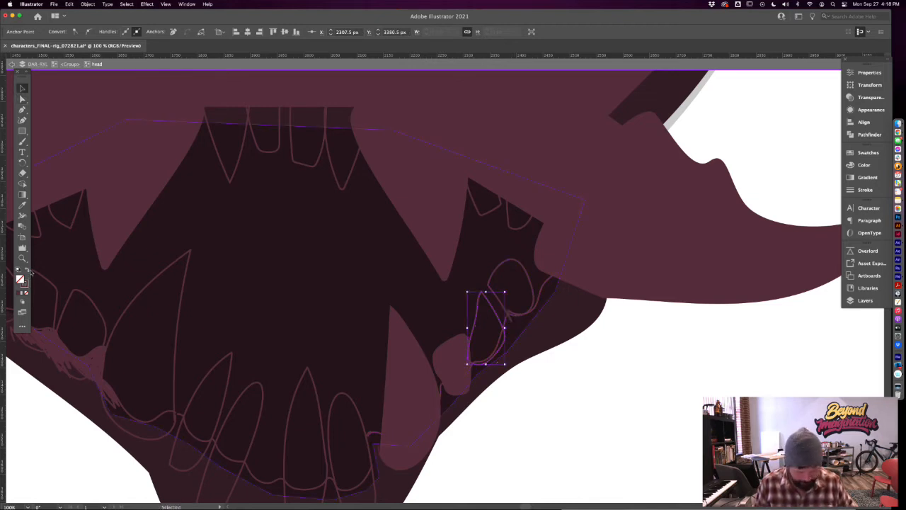
left_click(27, 271)
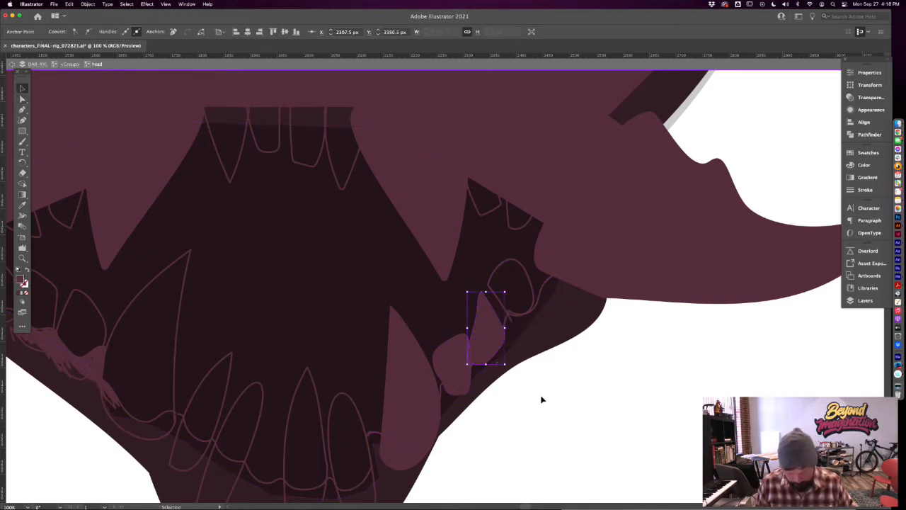
left_click(553, 379)
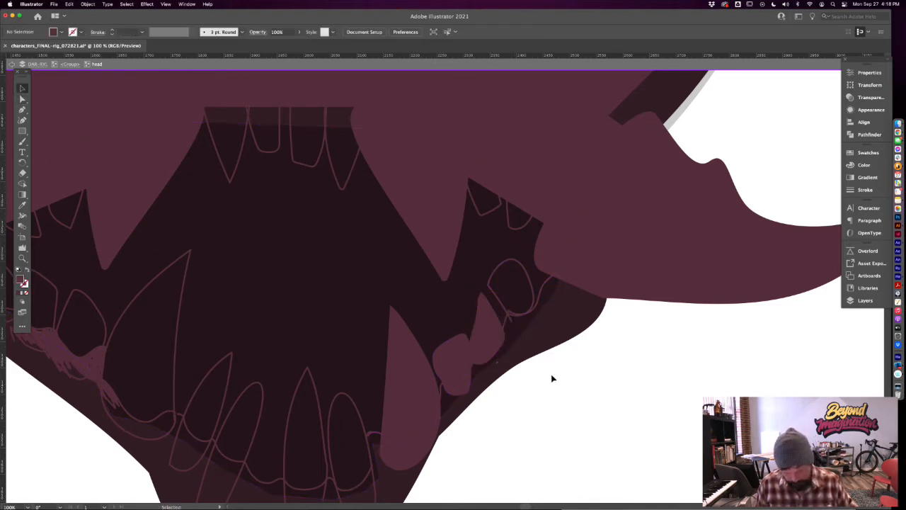
Swap fill and stroke on the rounded tooth near the mouth's right corner to fill it maroon
left_click(498, 304)
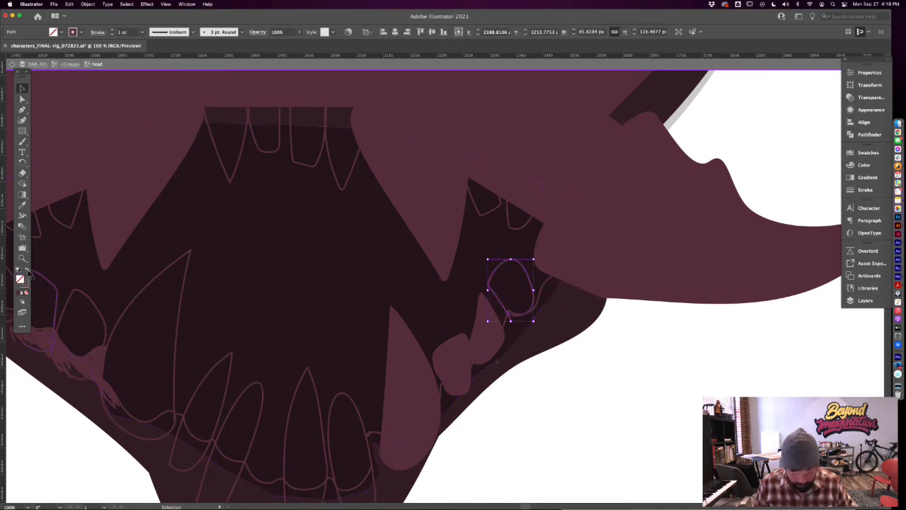
left_click(27, 271)
left_click(533, 397)
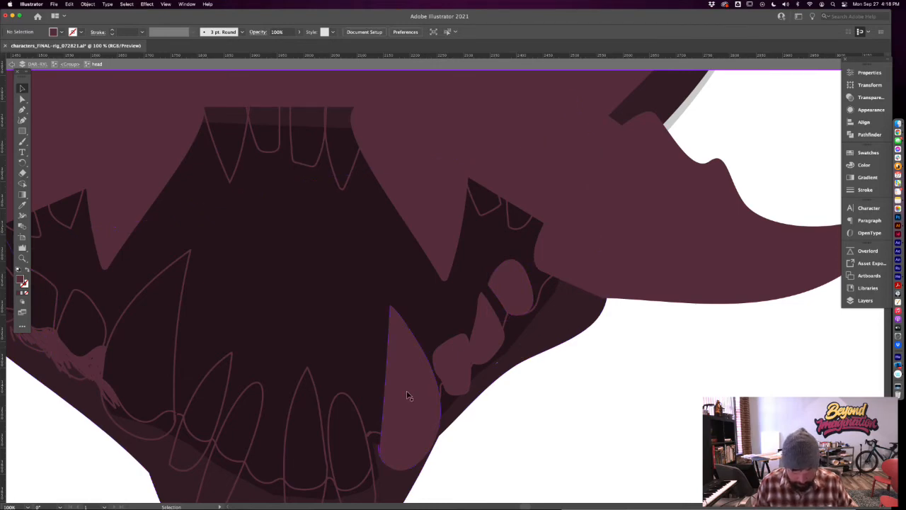
Select all remaining upper and lower tooth outlines together and swap their strokes to solid maroon fills
key("super+minus")
key("super+minus")
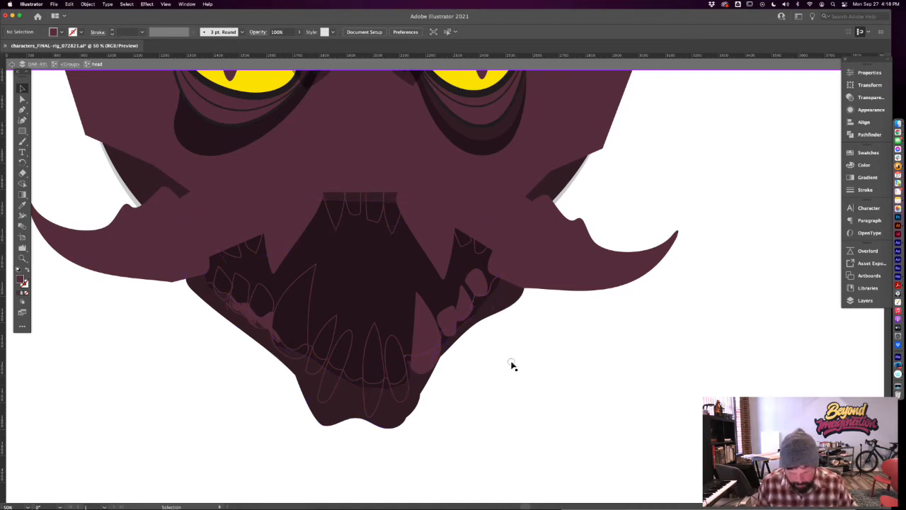
key("super+minus")
key("super+minus")
left_click_drag(497, 330, 531, 425)
left_click(451, 405)
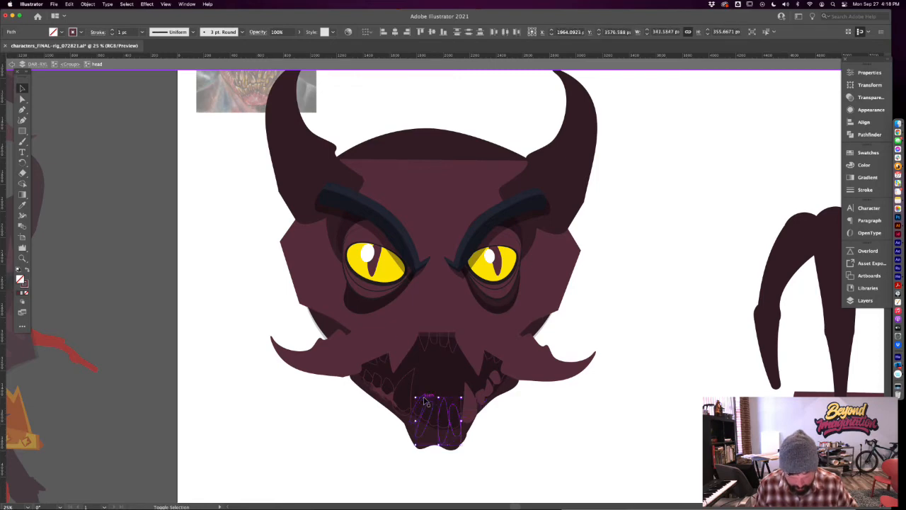
left_click(414, 386, "shift")
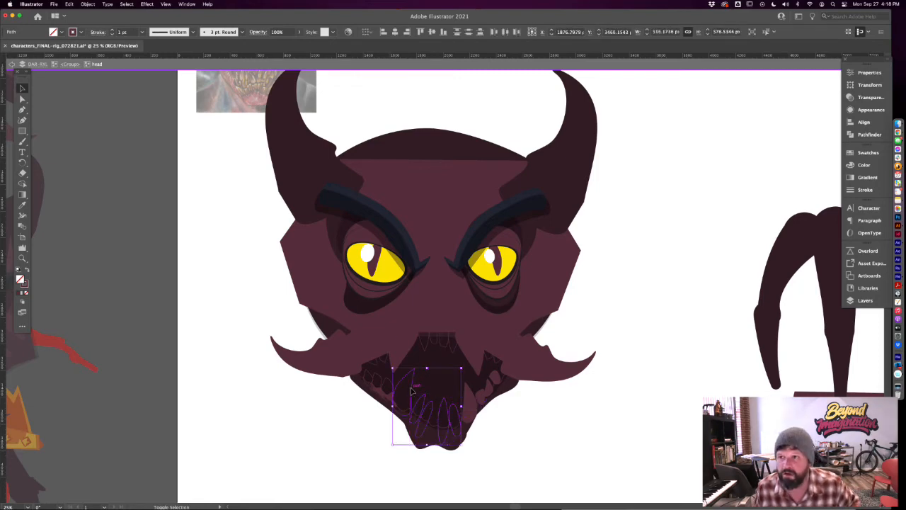
left_click(379, 382, "shift")
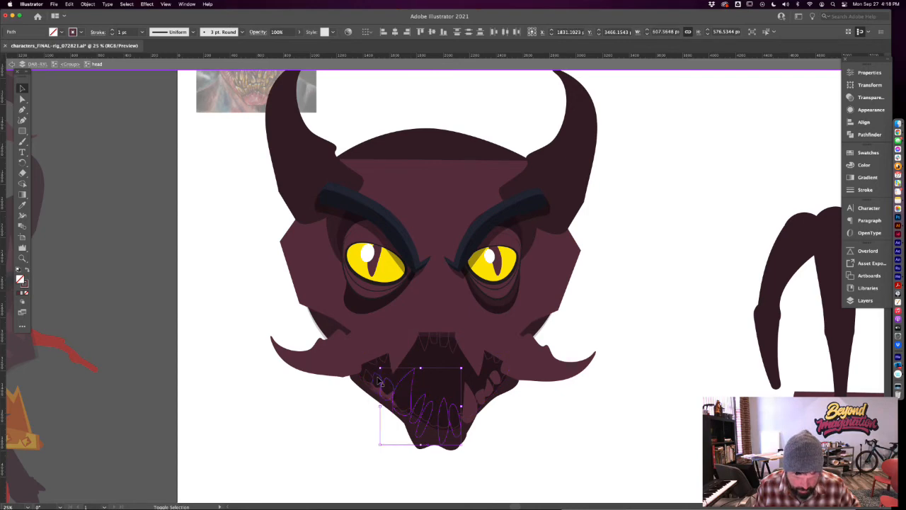
left_click(372, 378, "shift")
left_click(367, 373, "shift")
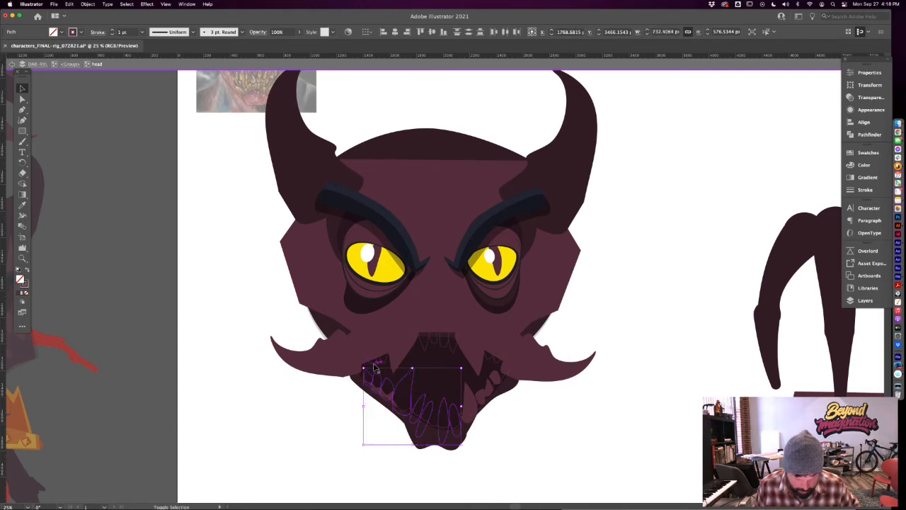
left_click(380, 366, "shift")
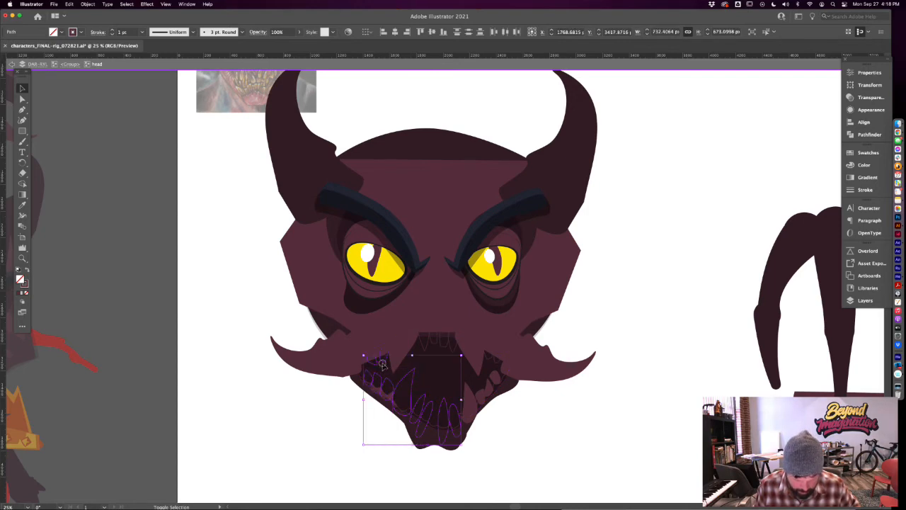
left_click(439, 341, "shift")
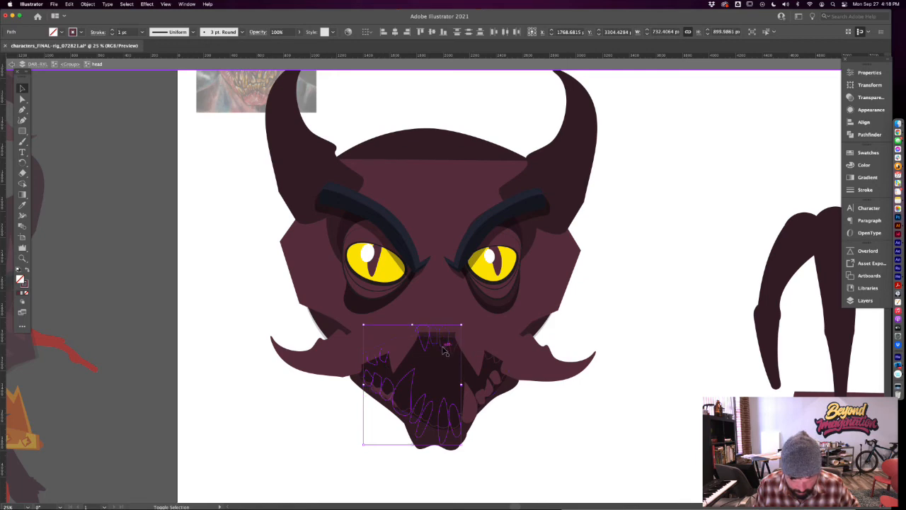
left_click(492, 364, "shift")
left_click(496, 361, "shift")
left_click(27, 270)
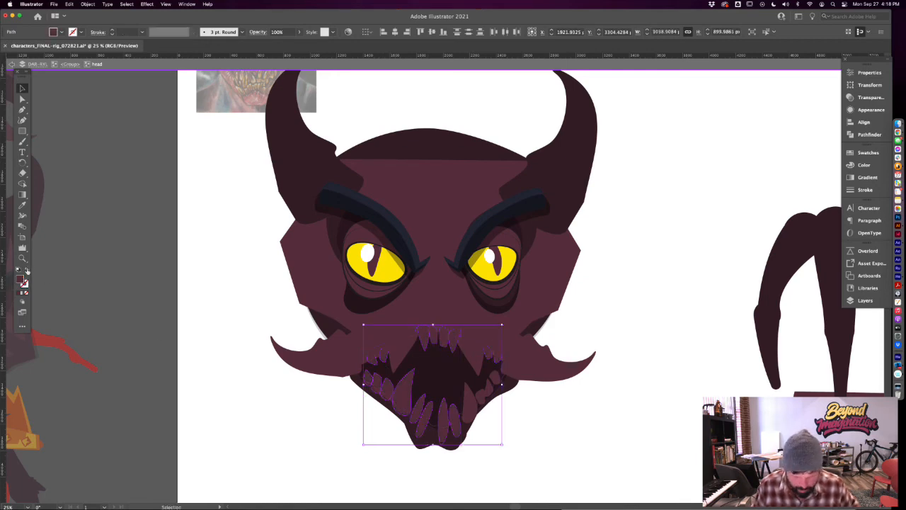
left_click(651, 464)
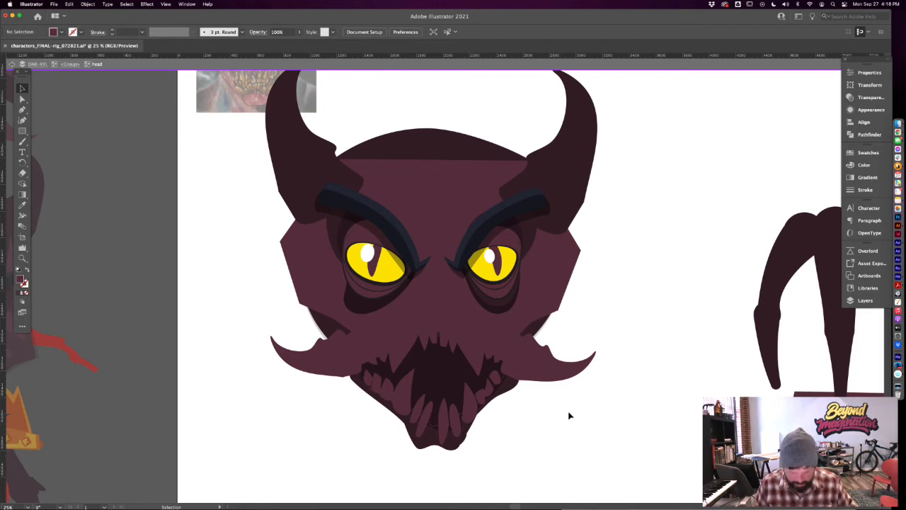
Recolor the dark lower jaw shape with the maroon sampled from the teeth using the Eyedropper
left_click(435, 428)
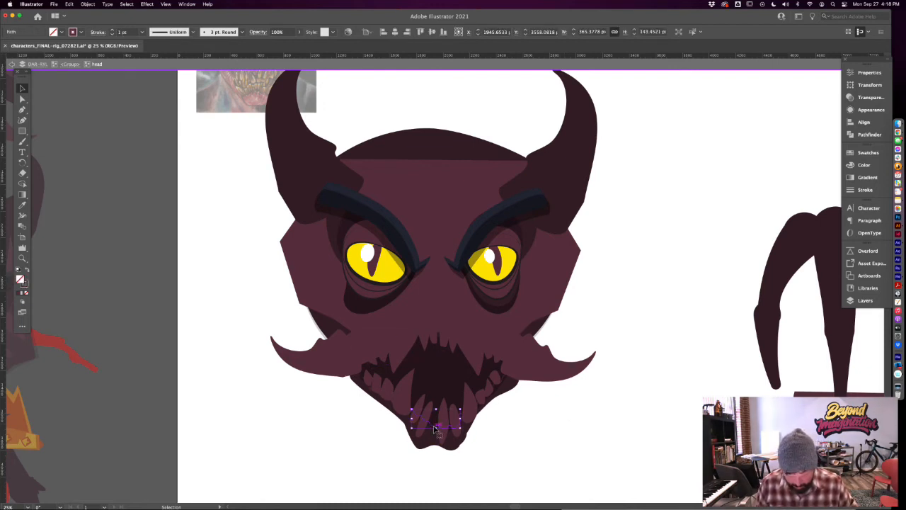
left_click(494, 435)
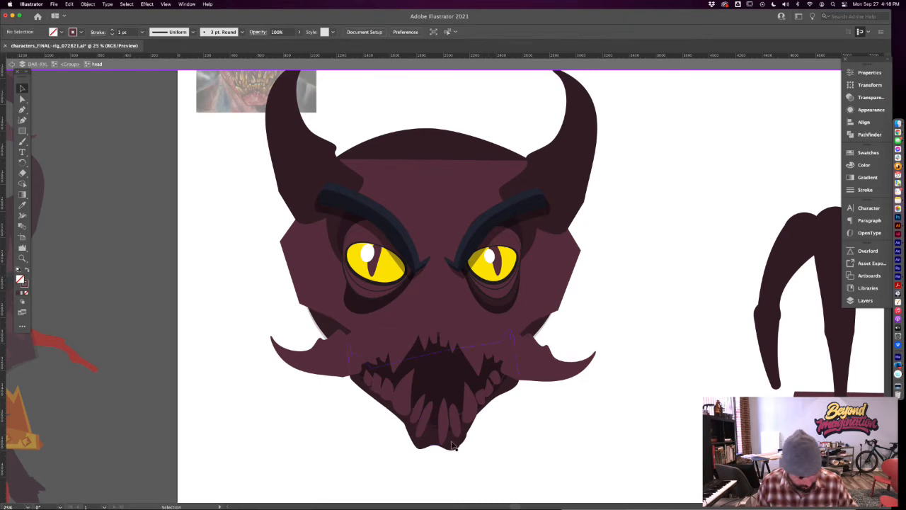
left_click(453, 445)
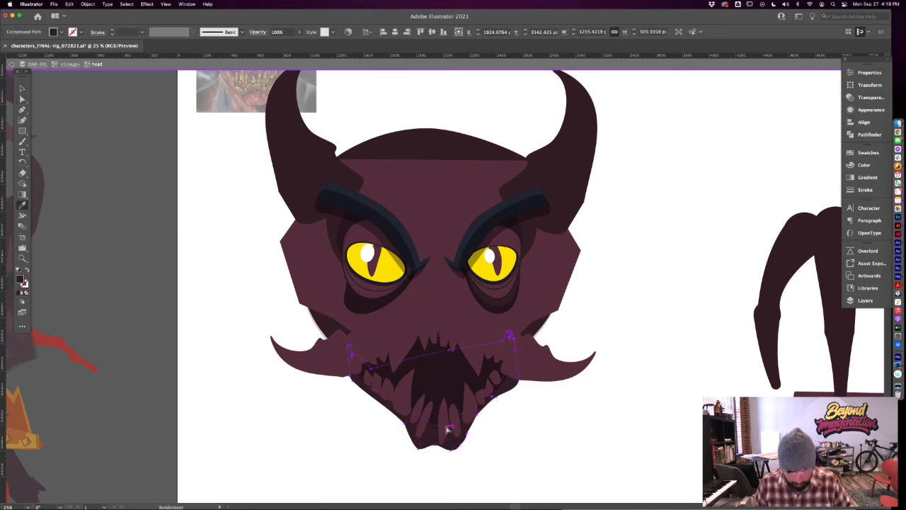
key("i")
left_click(447, 413)
key("v")
left_click(545, 457)
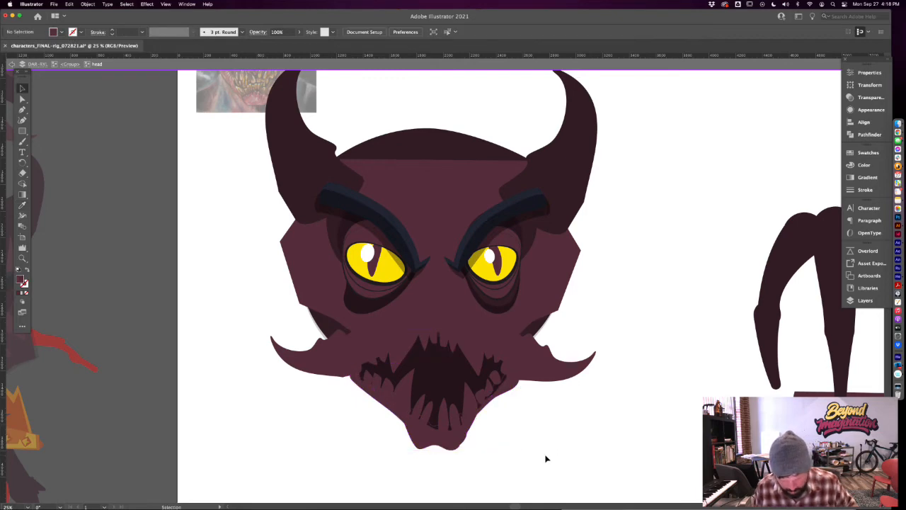
Try deleting the dark shape inside the mouth and undo the deletion
left_click(502, 396)
key("Delete")
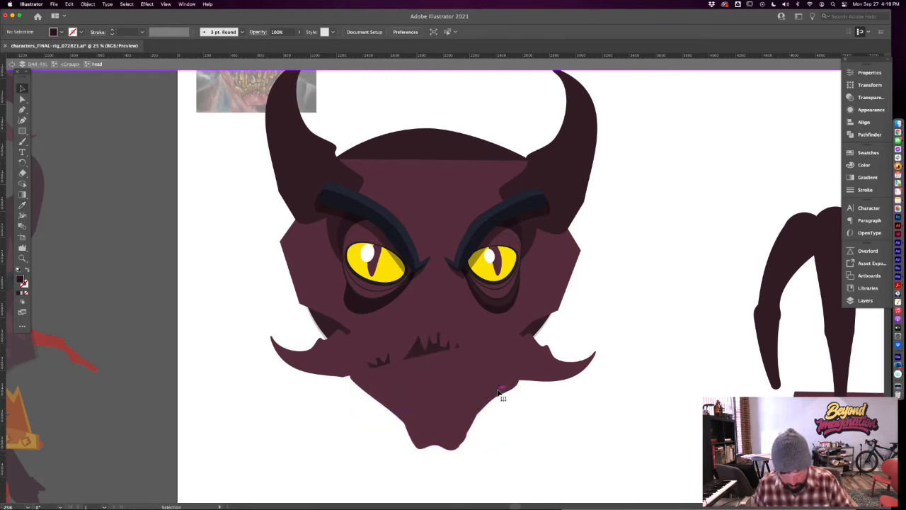
key("super+z")
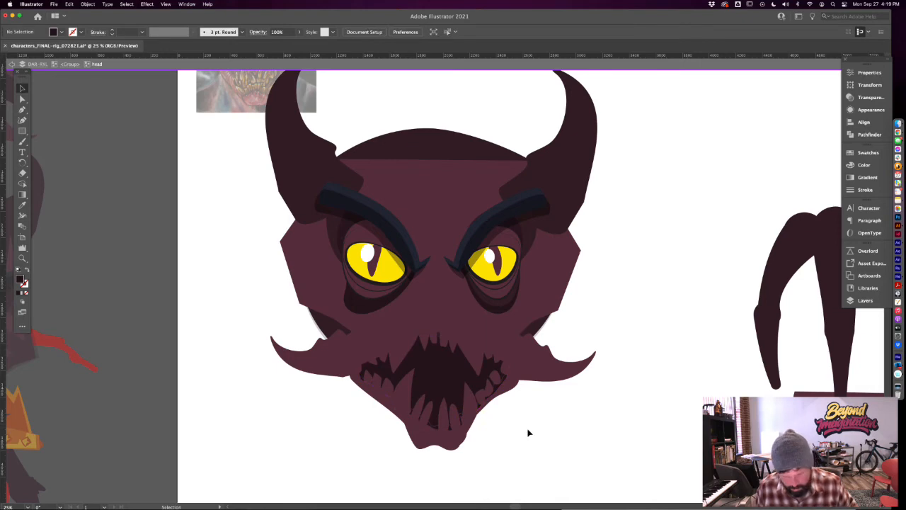
key("super+minus")
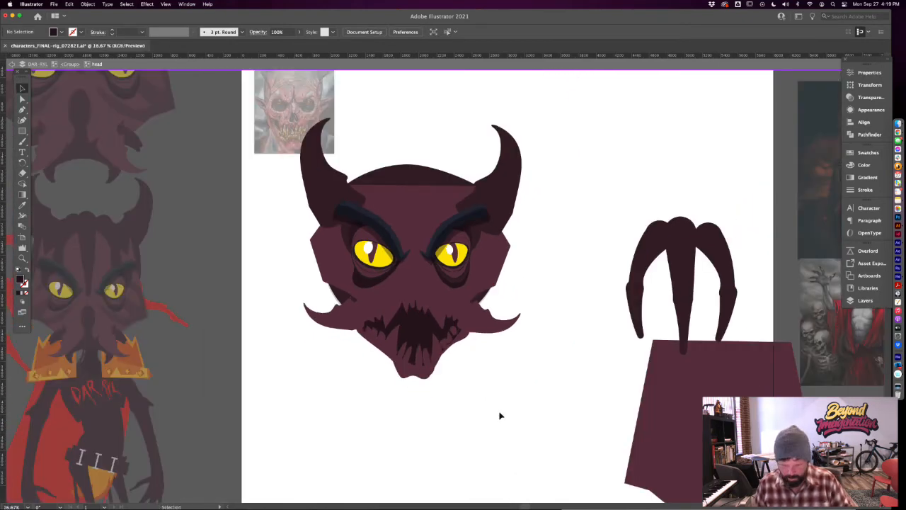
key("super+equal")
key("super+equal")
left_click_drag(492, 439, 529, 428)
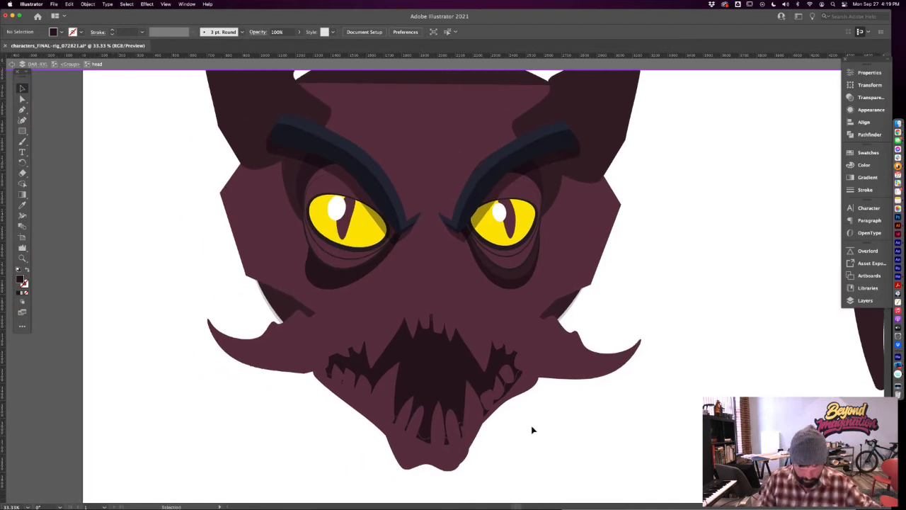
key("shift+b")
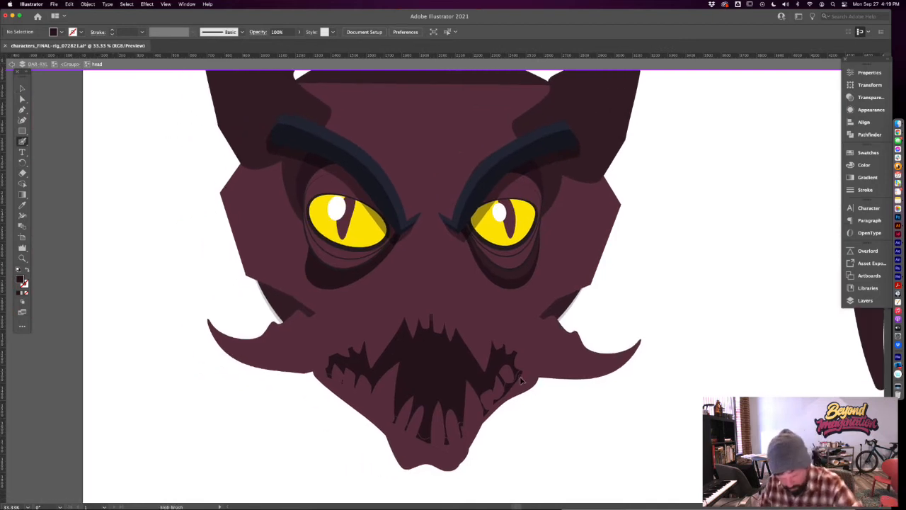
key("shift+x")
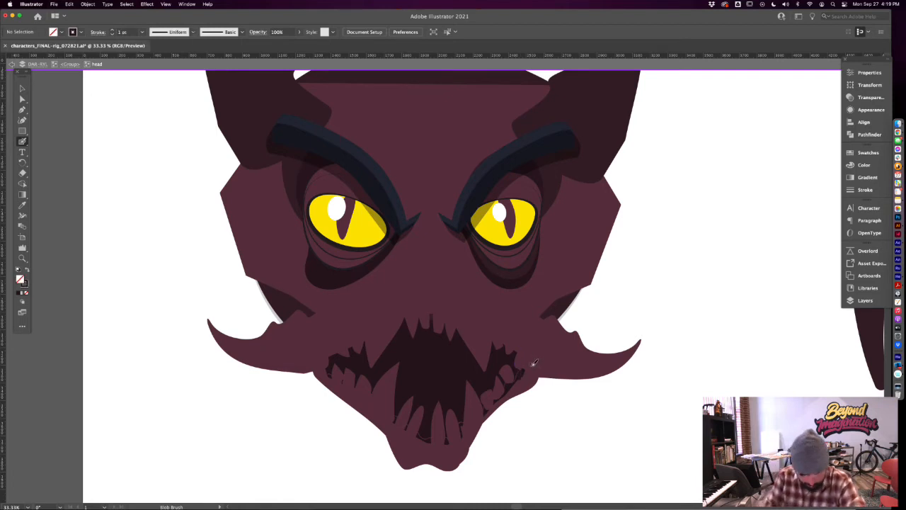
key("i")
left_click(541, 354)
key("shift+b")
key("v")
left_click(518, 385)
double_click(528, 370)
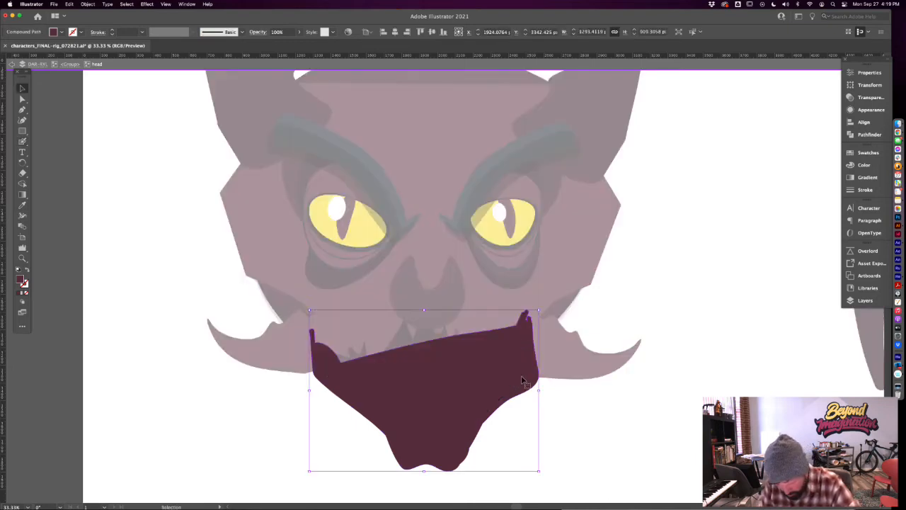
double_click(526, 409)
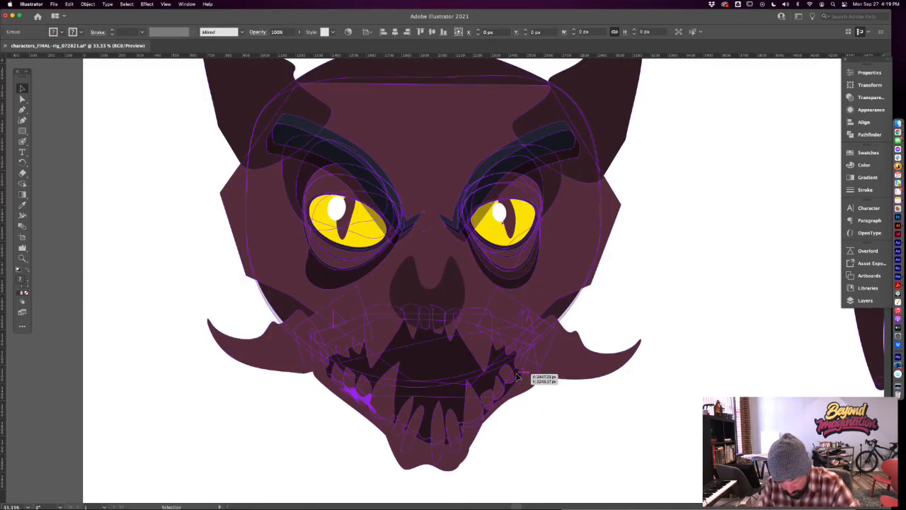
Select the open gum line beneath the right-hand lower teeth inside the head group and extend it along the jaw with the Pen tool
left_click(519, 375)
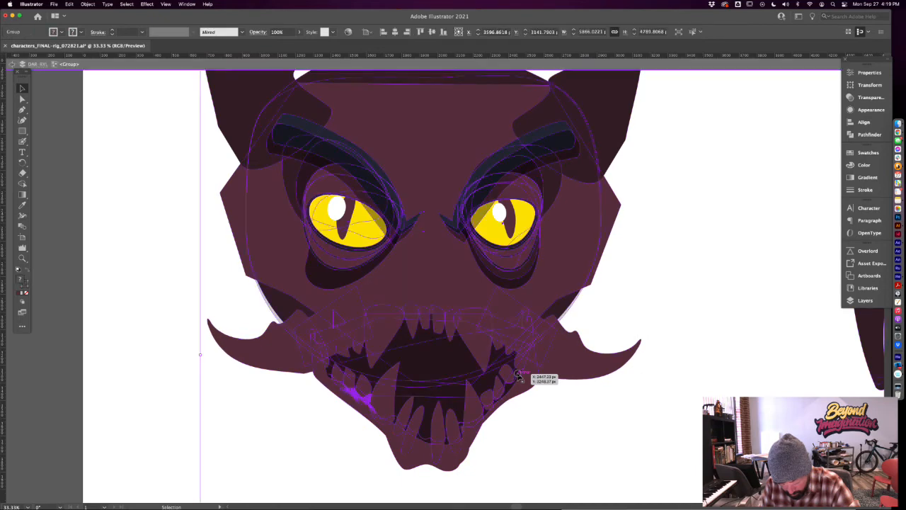
double_click(521, 376)
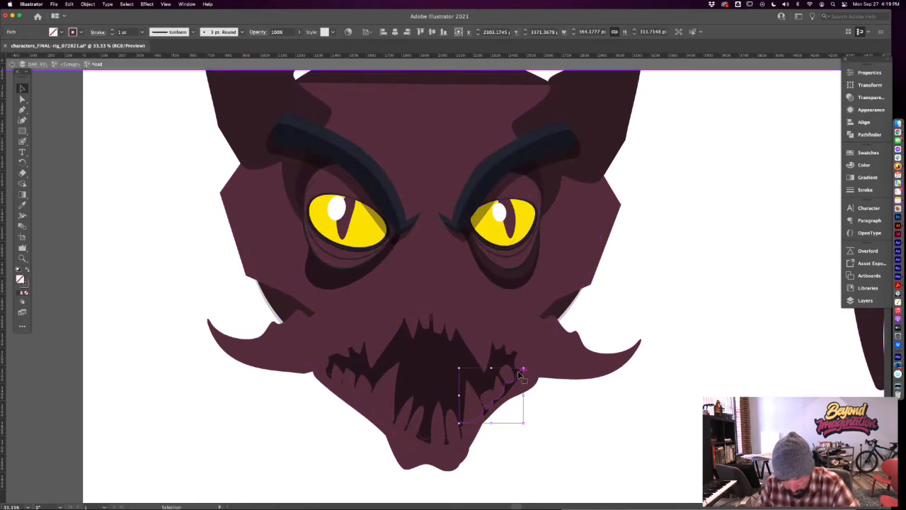
key("p")
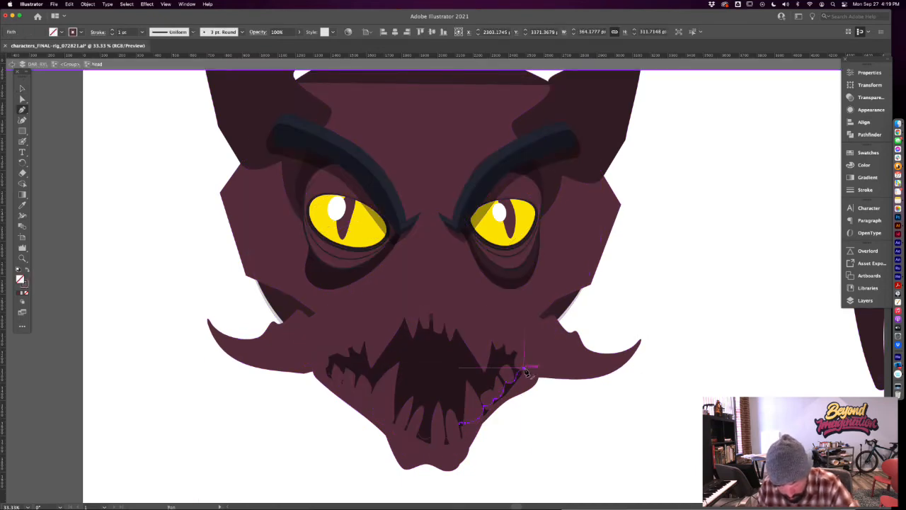
left_click(523, 368)
left_click(517, 387)
left_click(505, 397)
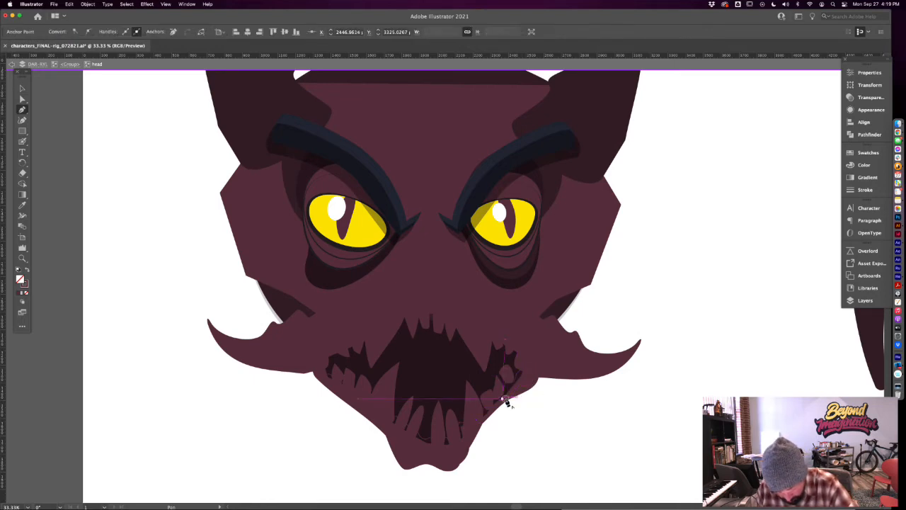
left_click(502, 398)
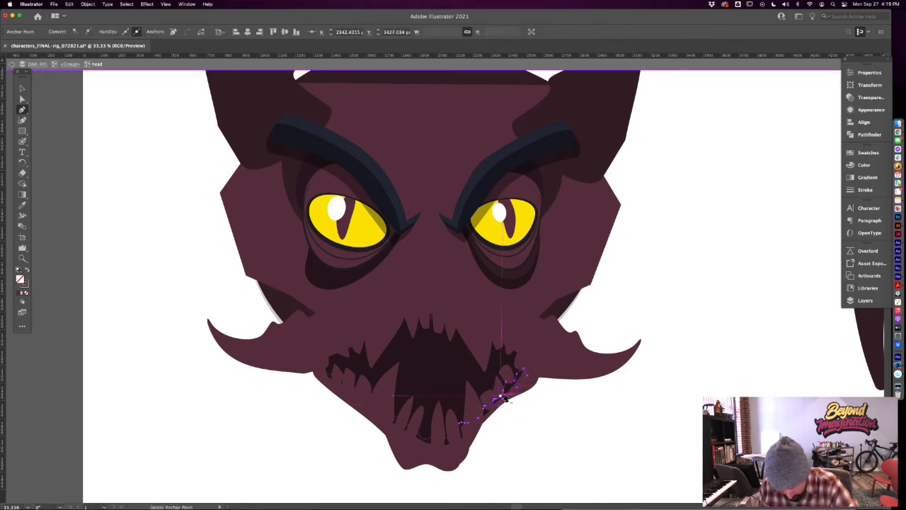
Continue the gum line along the jaw's right edge, close it below the lower teeth, and turn its stroke into a solid maroon fill
key("super+equal")
key("super+equal")
left_click(430, 289)
left_click(404, 315)
left_click(373, 352)
left_click(352, 367)
left_click(352, 315)
left_click(366, 313)
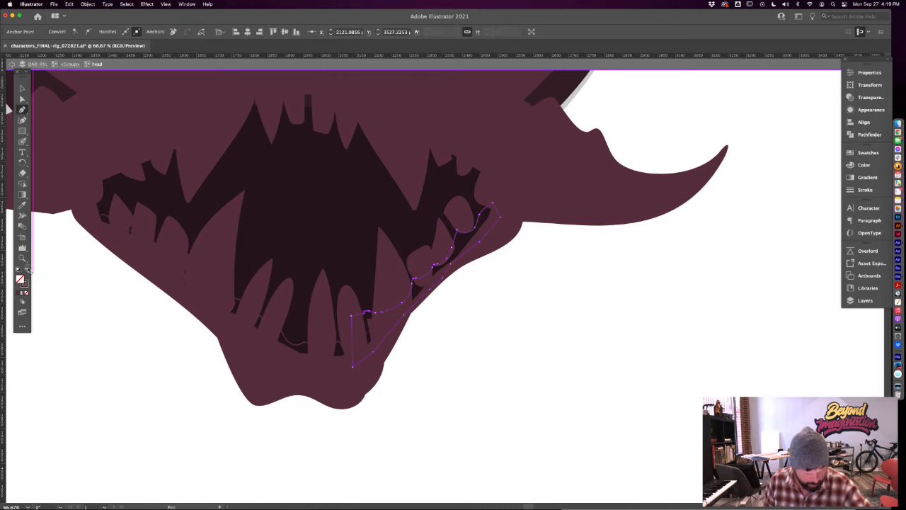
key("v")
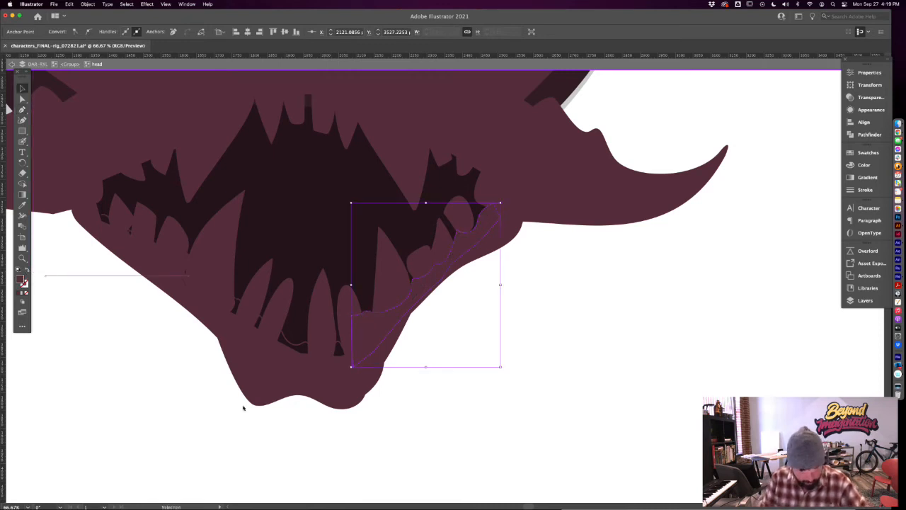
left_click(233, 425)
left_click(457, 222)
left_click_drag(456, 222, 441, 253)
left_click(473, 285)
left_click(444, 321)
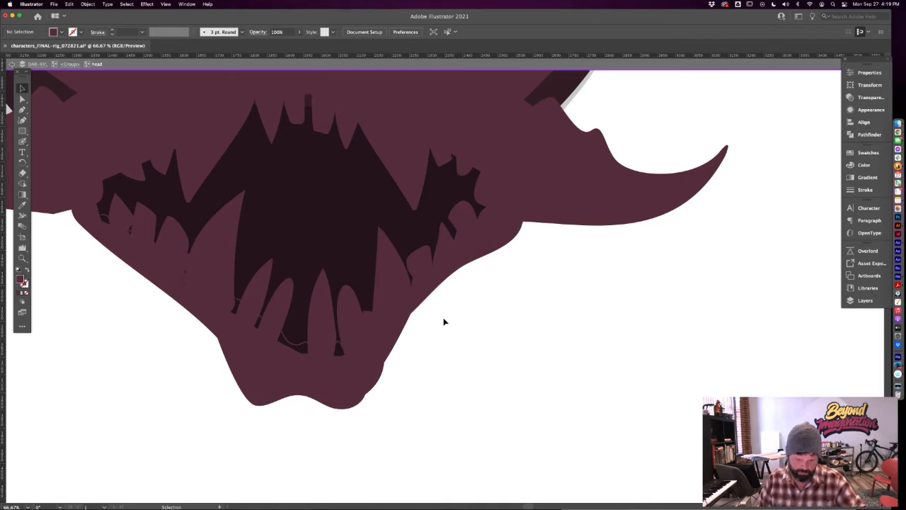
Extend the gum line beneath the front lower teeth into a chin-covering shape with the Pen tool and swap its stroke to a maroon fill
left_click_drag(241, 428, 294, 442)
left_click_drag(472, 298, 475, 281)
left_click(489, 341)
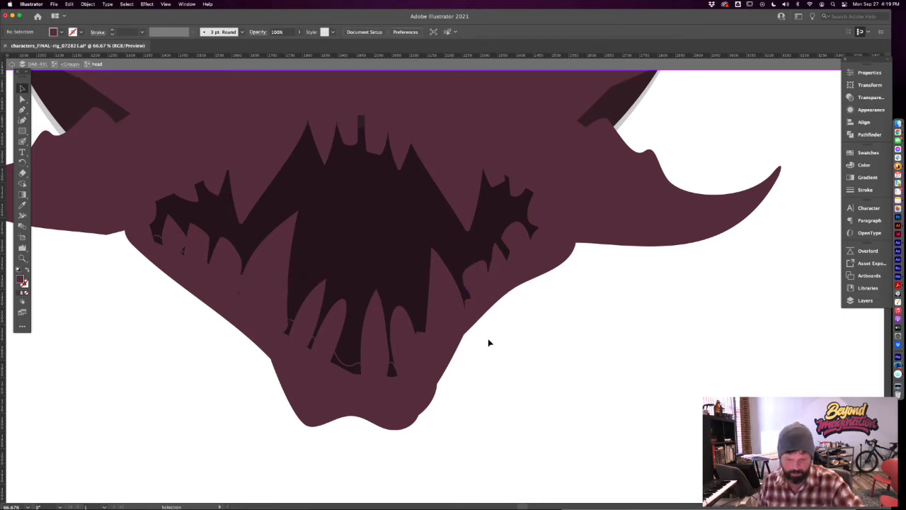
left_click(351, 373)
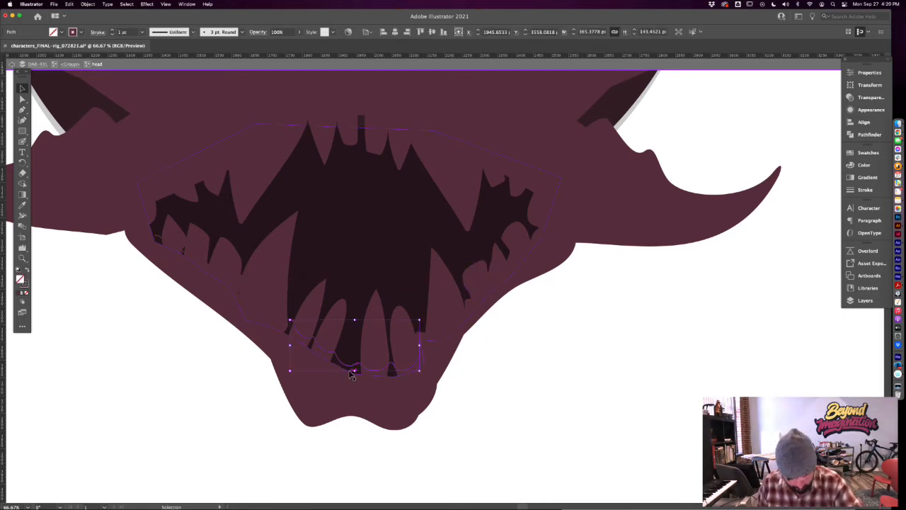
key("p")
left_click(425, 380)
left_click(395, 410)
left_click(320, 389)
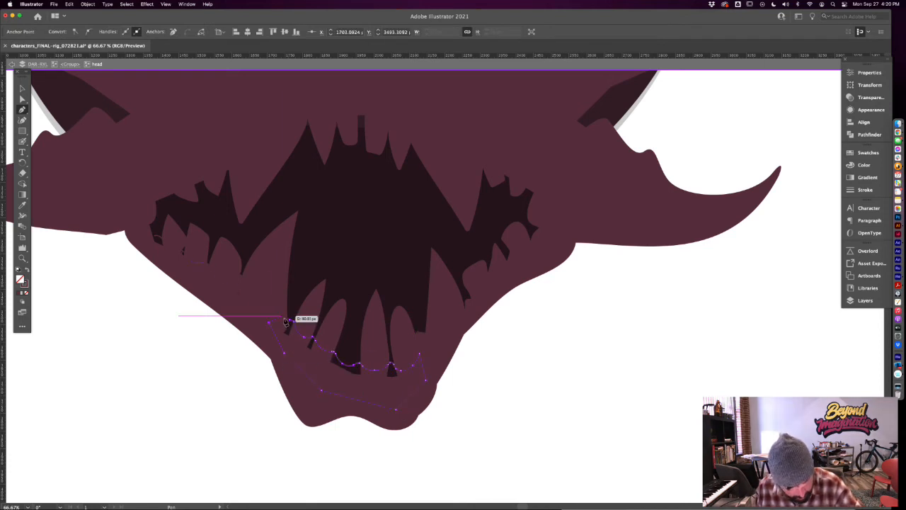
left_click(269, 322)
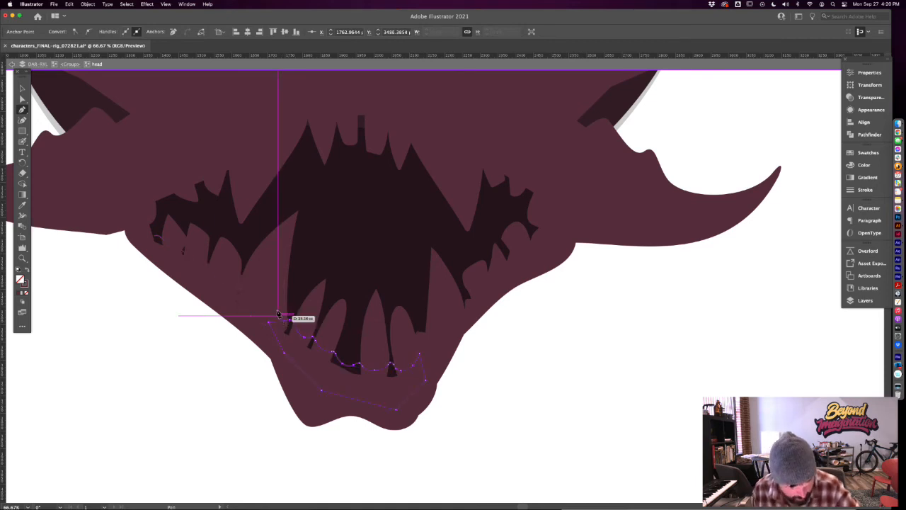
key("v")
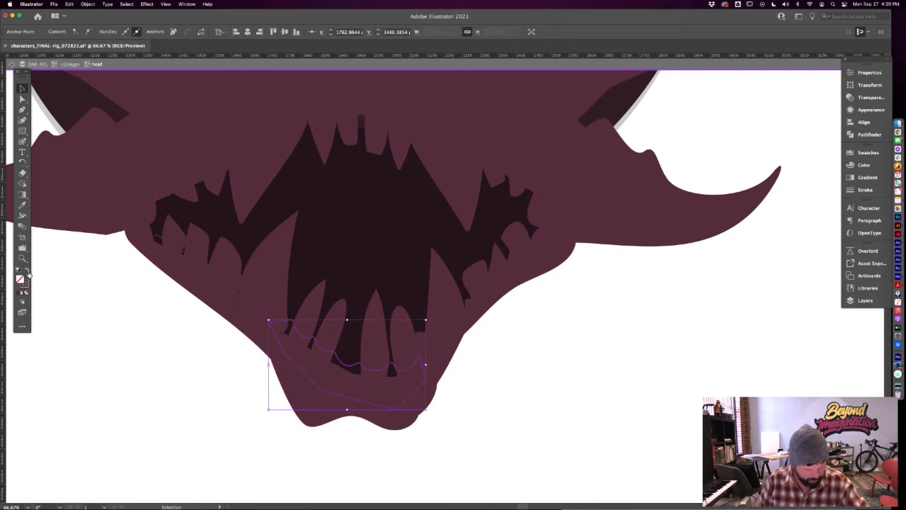
left_click(27, 272)
left_click(228, 423)
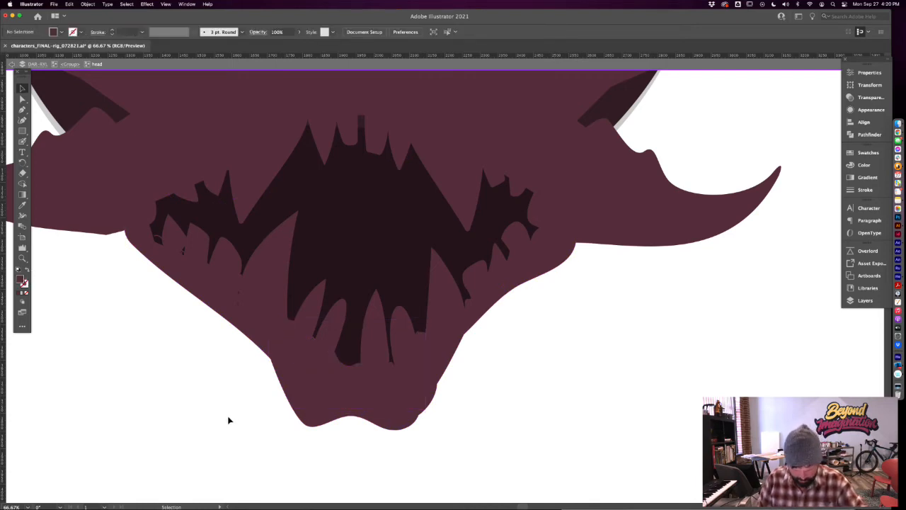
Examine the whole reworked demon head alongside the original character and the reference images
key("super+minus")
key("super+minus")
left_click_drag(242, 375, 233, 439)
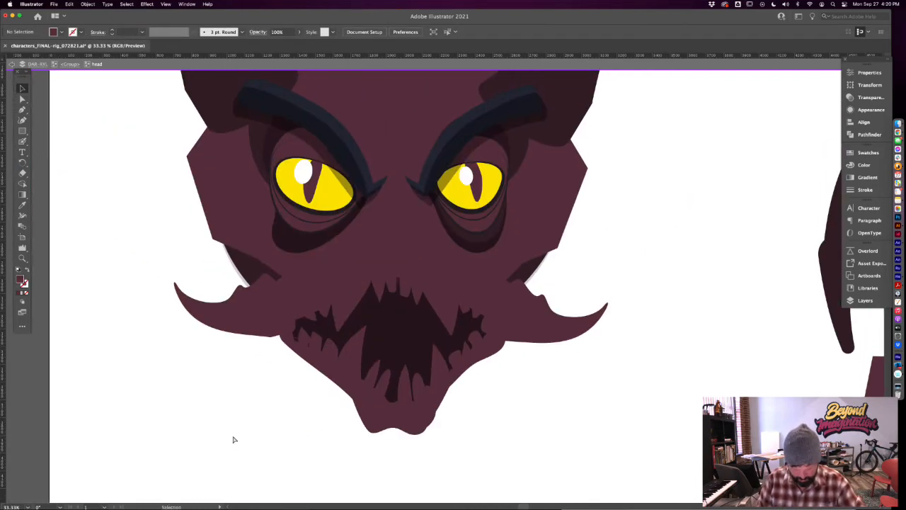
key("super+minus")
left_click_drag(241, 402, 224, 412)
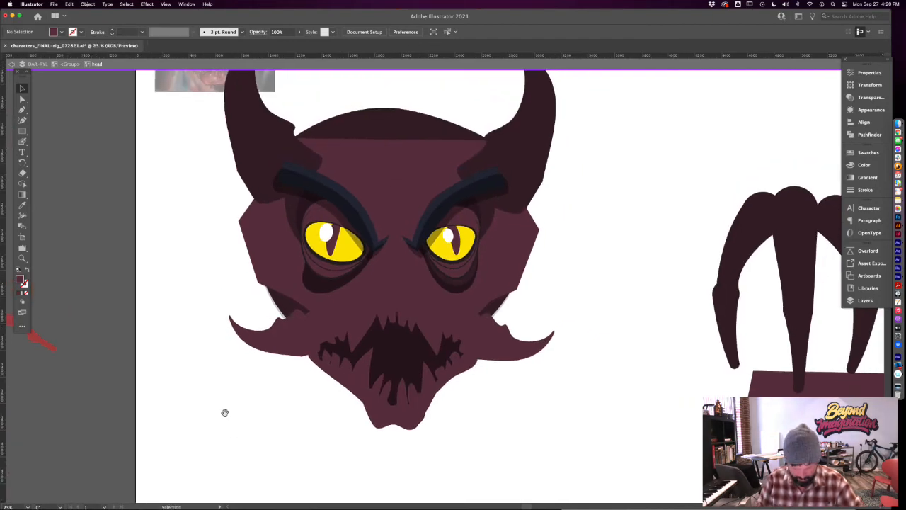
key("super+minus")
key("super+minus")
left_click_drag(248, 378, 312, 397)
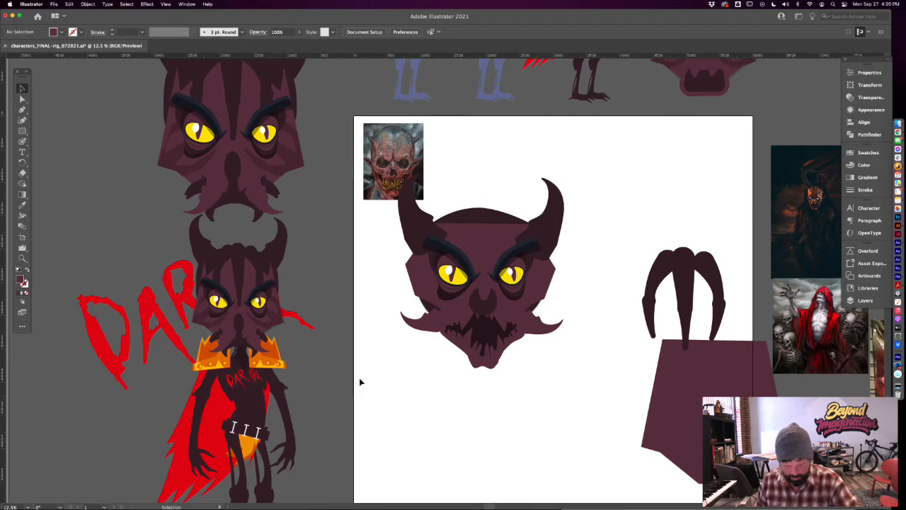
left_click_drag(383, 393, 314, 378)
Recolor the nose shape with the dark color sampled from the inside of the mouth using the Eyedropper
key("a")
left_click(407, 304)
key("i")
left_click(403, 316)
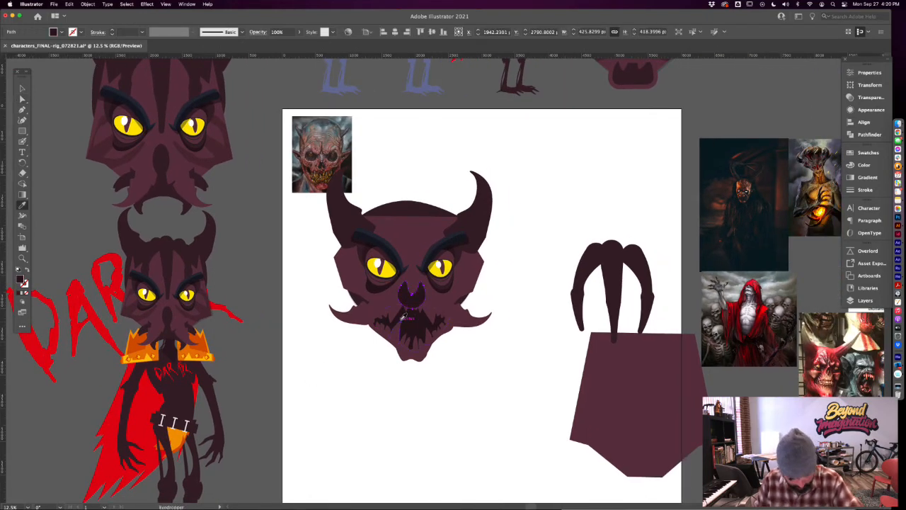
key("v")
left_click(349, 373)
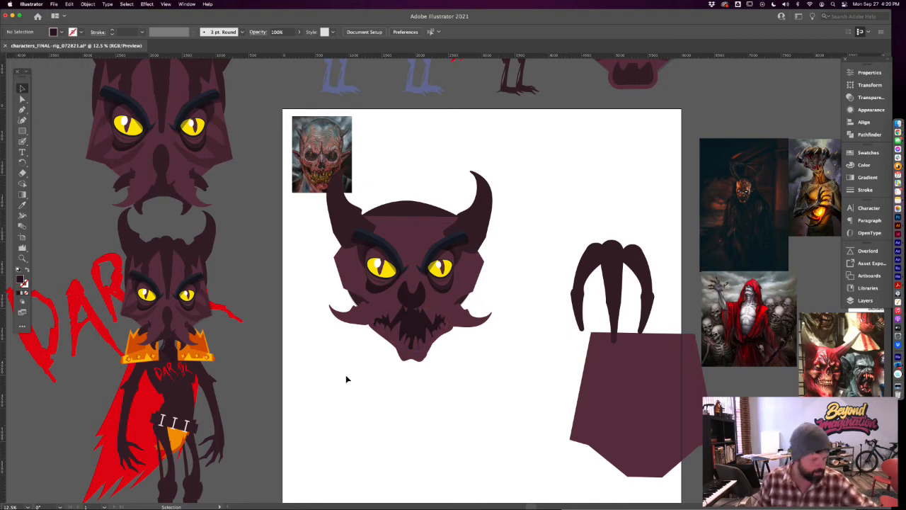
Move the large original demon head onto the artboard, below and beside the new head
left_click_drag(544, 239, 497, 211)
left_click_drag(163, 172, 364, 444)
left_click(216, 184)
Select all pieces of the new head, excluding the original head and reference photo, and move them to the right
left_click(446, 289)
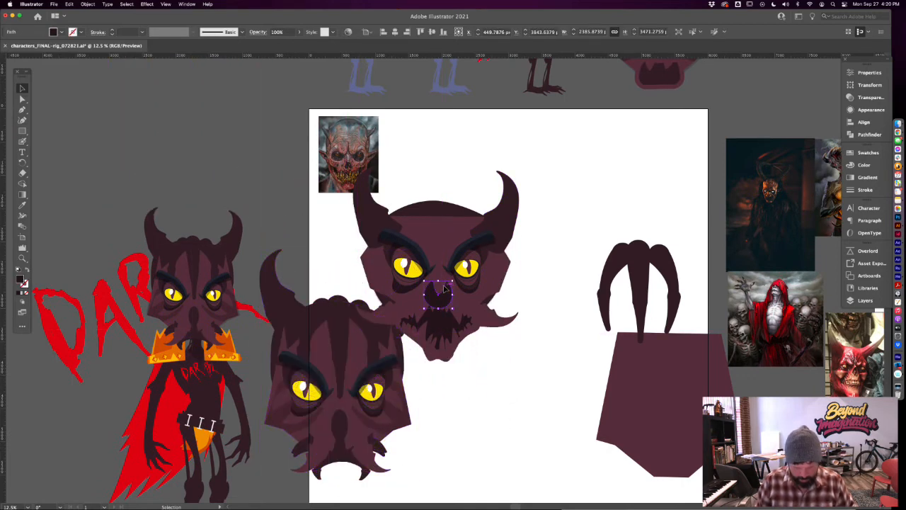
left_click_drag(535, 196, 435, 291)
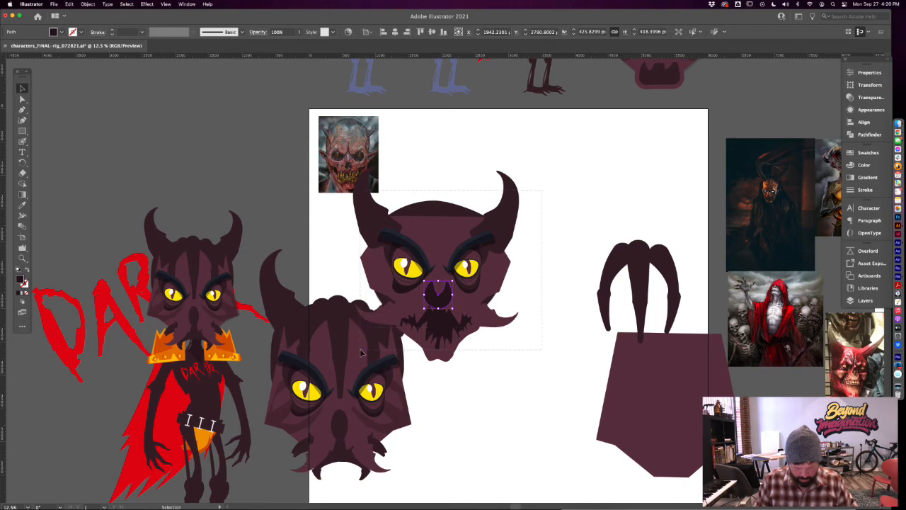
left_click_drag(361, 351, 348, 352)
left_click(337, 352, "shift")
left_click(340, 162, "shift")
left_click_drag(408, 284, 514, 278)
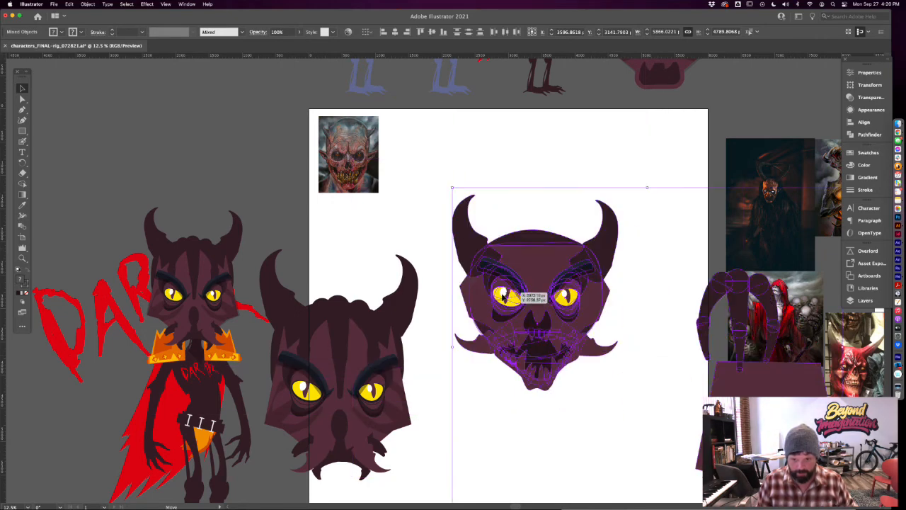
left_click(438, 338)
Move the original head up so it sits side by side with the new head, and clear the selection
left_click_drag(335, 352, 350, 291)
left_click_drag(456, 386, 414, 340)
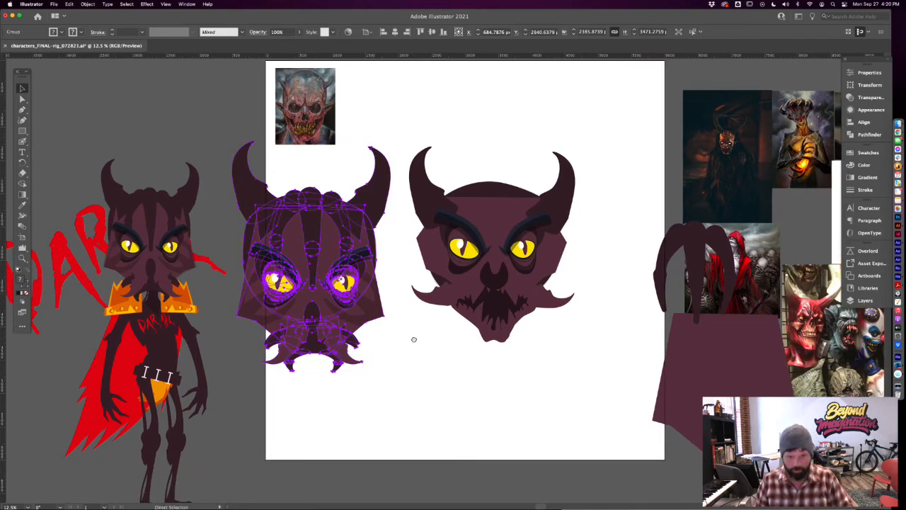
key("super+=")
left_click_drag(583, 414, 392, 367)
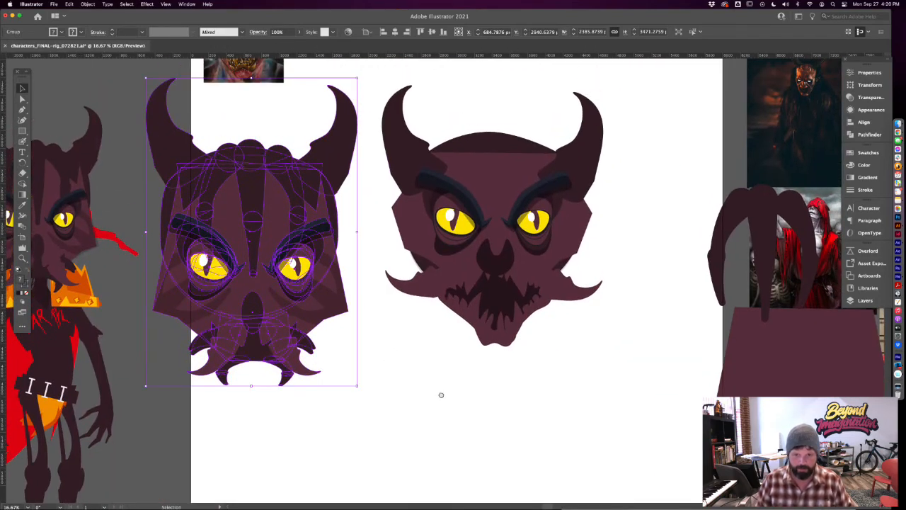
left_click(464, 383)
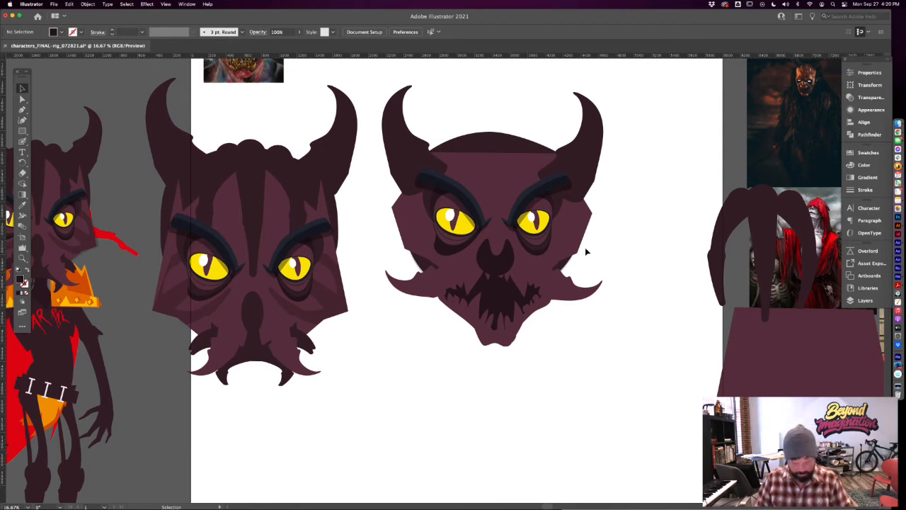
Reshape the new head's maroon face shape by moving its lower-right anchor point outward toward the mouth's right corner
key("super+=")
left_click_drag(583, 313, 527, 323)
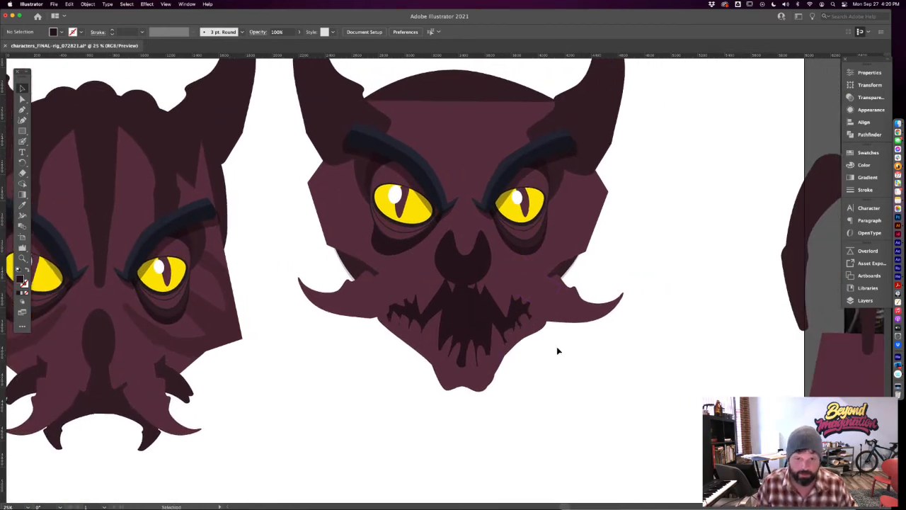
left_click(555, 236)
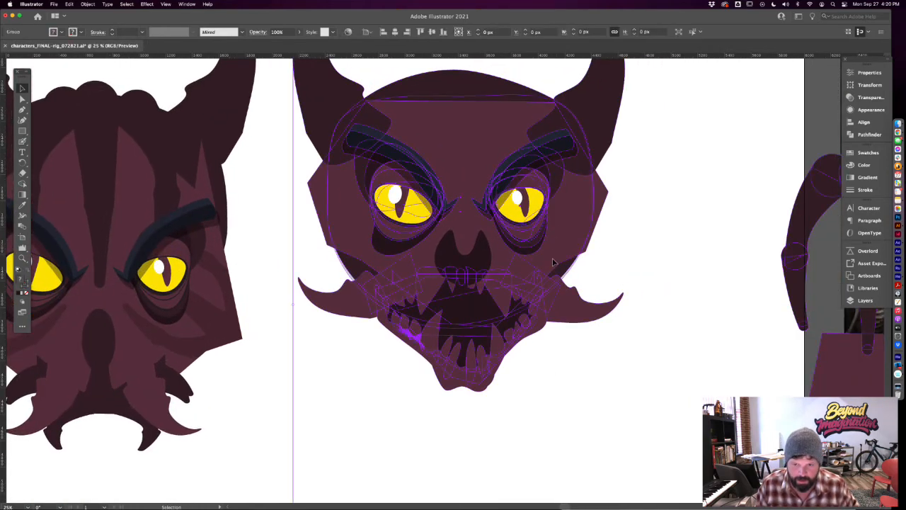
left_click(601, 256)
key("a")
left_click(574, 238)
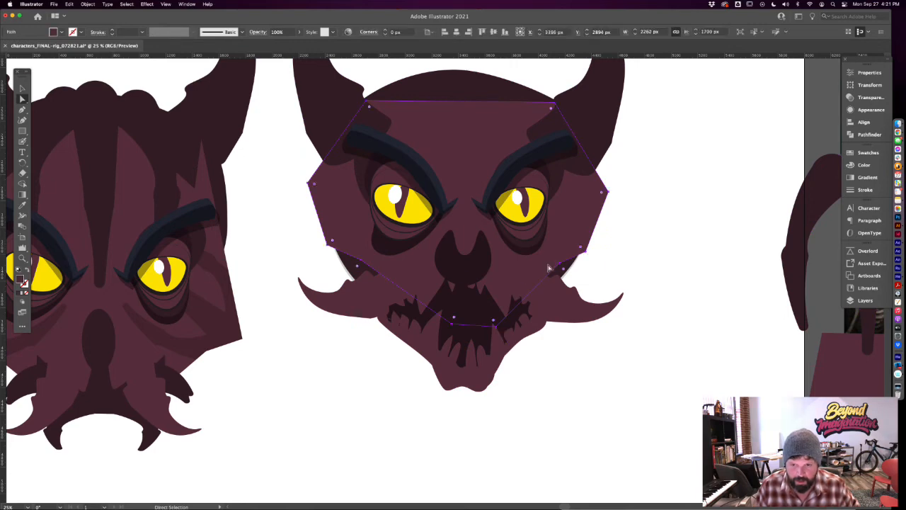
mouse_move(563, 265)
left_mouse_down()
mouse_move(552, 259)
mouse_move(556, 270)
left_mouse_up()
key("super+z")
mouse_move(498, 328)
left_mouse_down()
mouse_move(520, 322)
mouse_move(512, 318)
left_mouse_up()
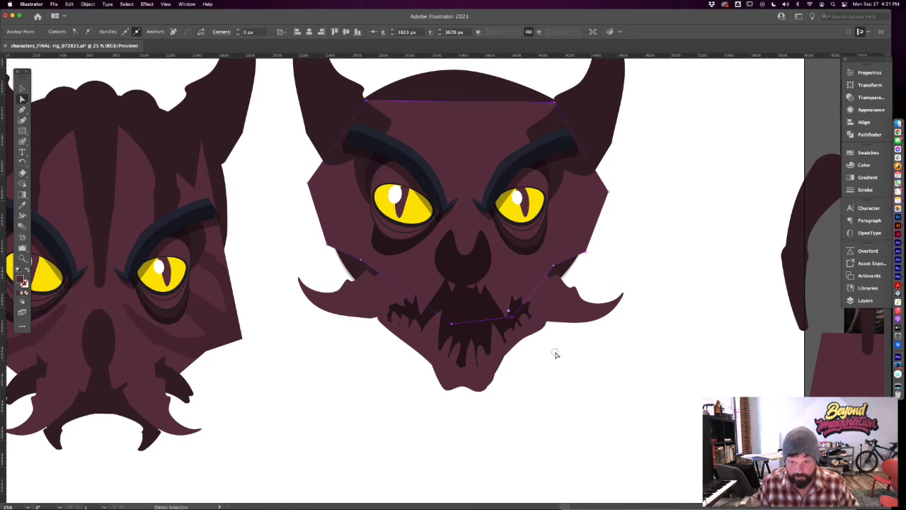
Move the new head's right-hand eye and brow slightly down within its group, and leave the group
left_click(558, 353)
left_click_drag(574, 356, 568, 368)
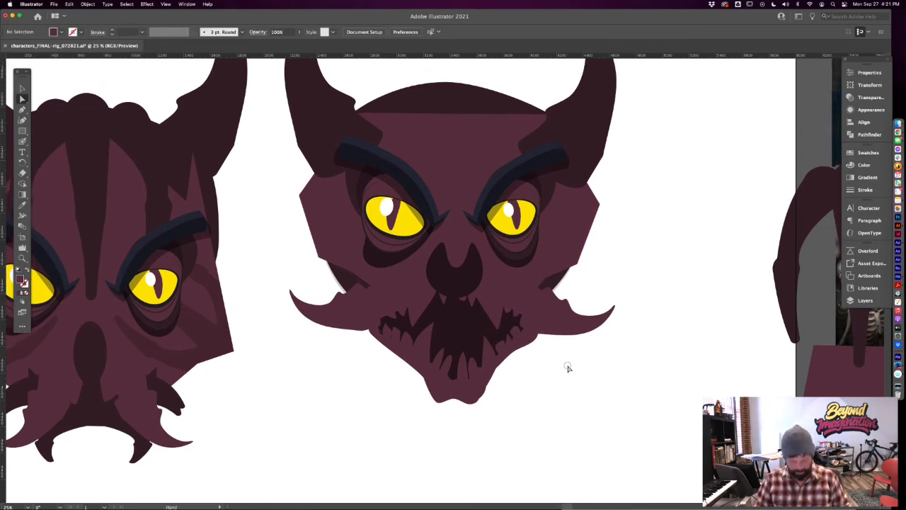
key("super+minus")
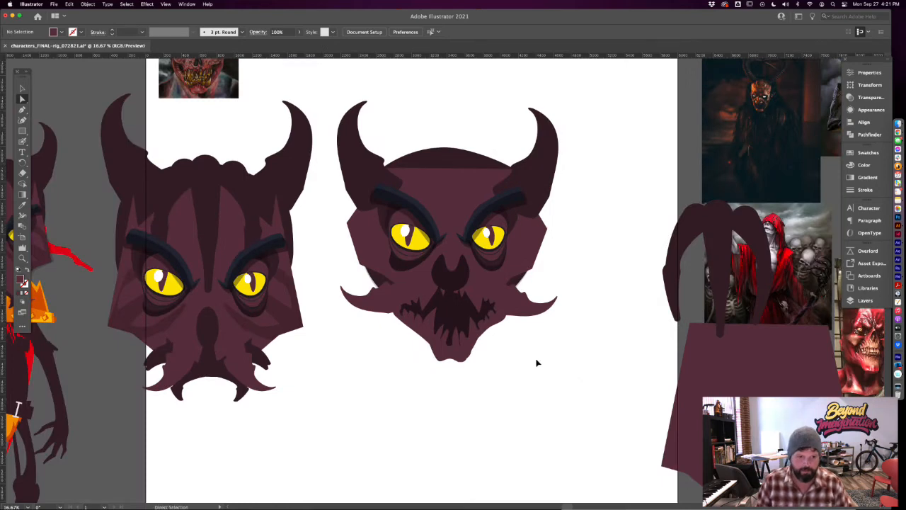
scroll(536, 360, "left", 5)
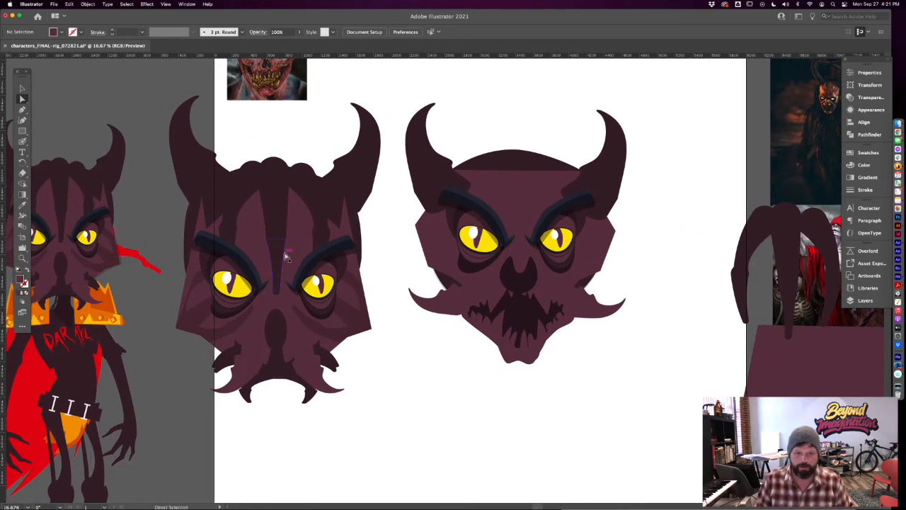
key("v")
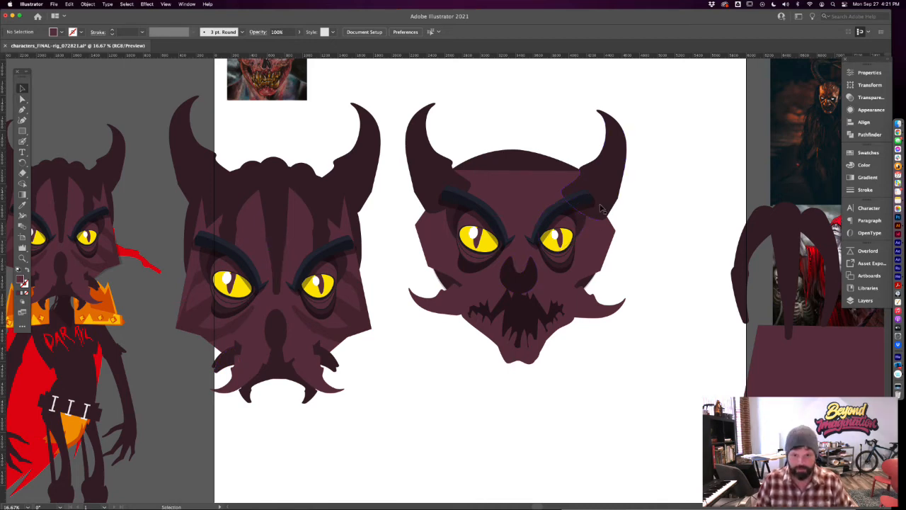
double_click(555, 238)
double_click(554, 237)
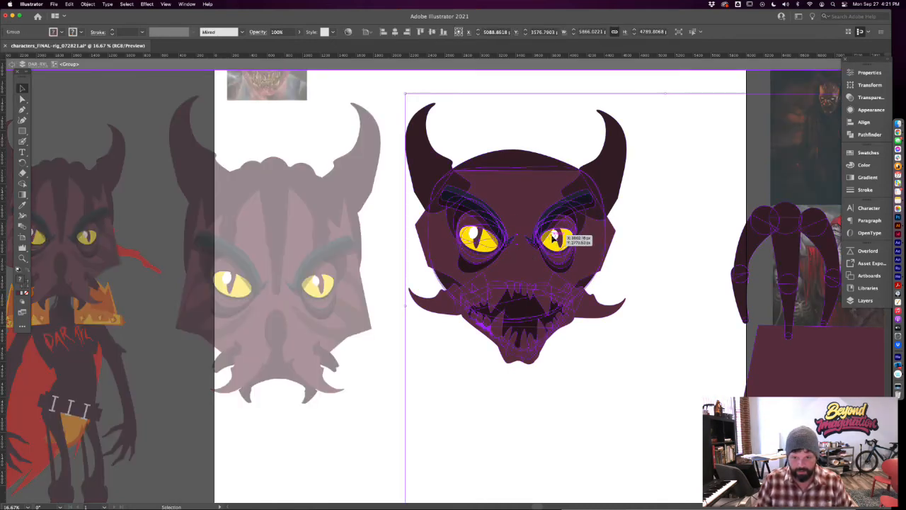
left_click_drag(554, 238, 559, 246)
key("Delete")
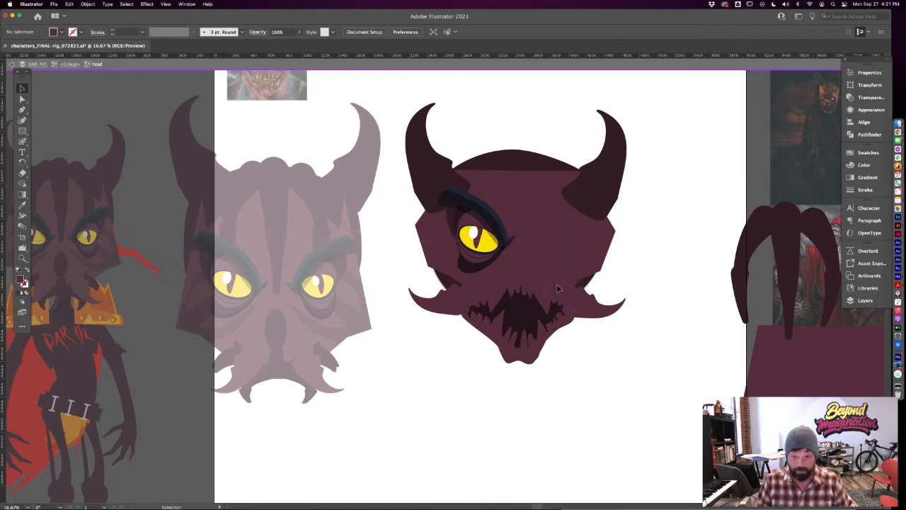
key("super+a")
key("super+z")
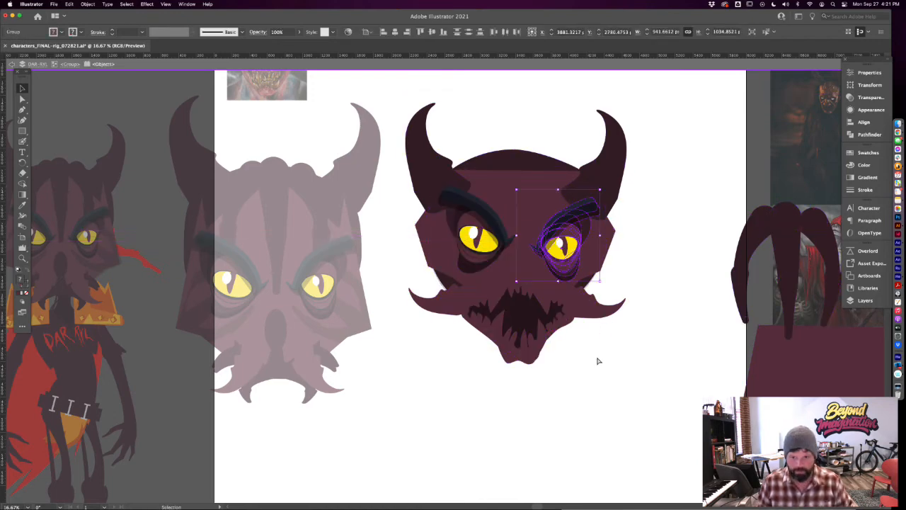
double_click(596, 359)
Lower the new head's left-hand eye and brow slightly to line up with the other eye, and leave the group
double_click(496, 241)
double_click(494, 240)
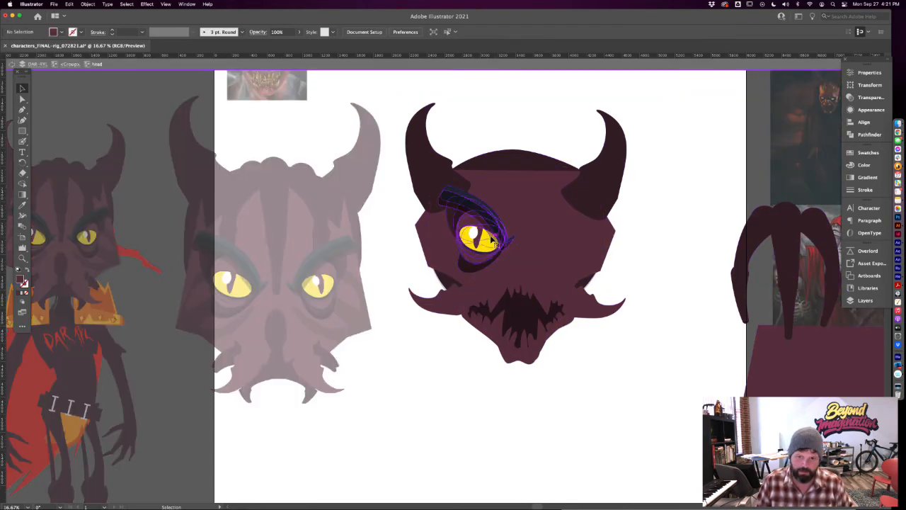
left_click_drag(489, 239, 491, 243)
key("super+x")
left_click(477, 296)
key("super+f")
left_click(571, 386)
left_click_drag(477, 240, 481, 246)
double_click(397, 251)
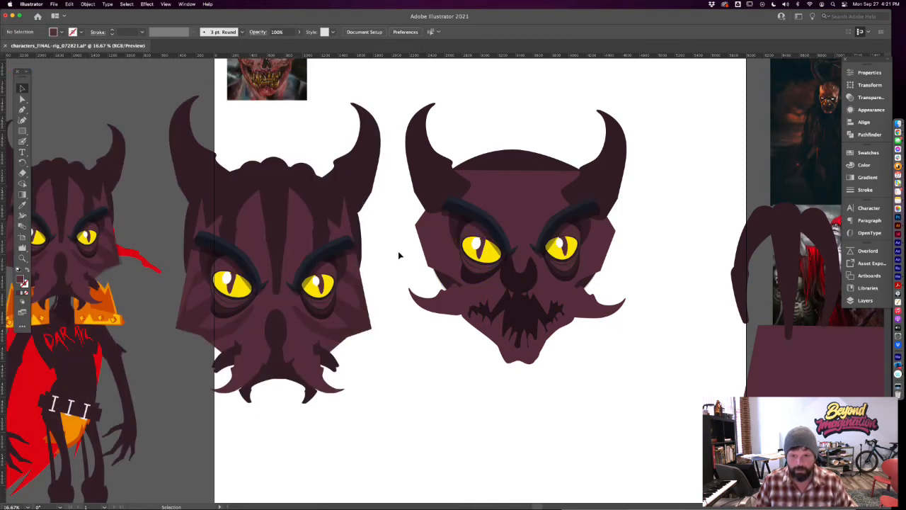
Try to replace the new head's notched nose with a small dark triangle drawn between the eyes using the Pen tool
left_click(526, 281)
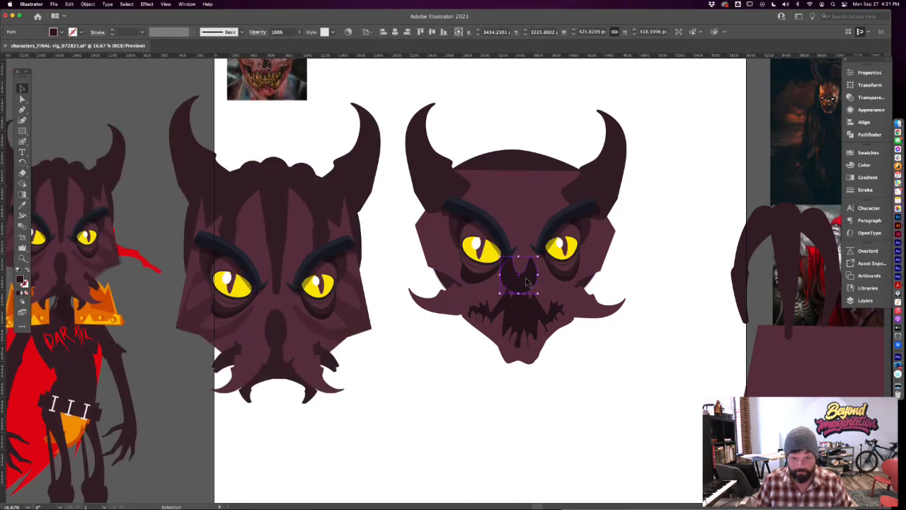
left_click_drag(537, 258, 524, 267)
key("super+shift+a")
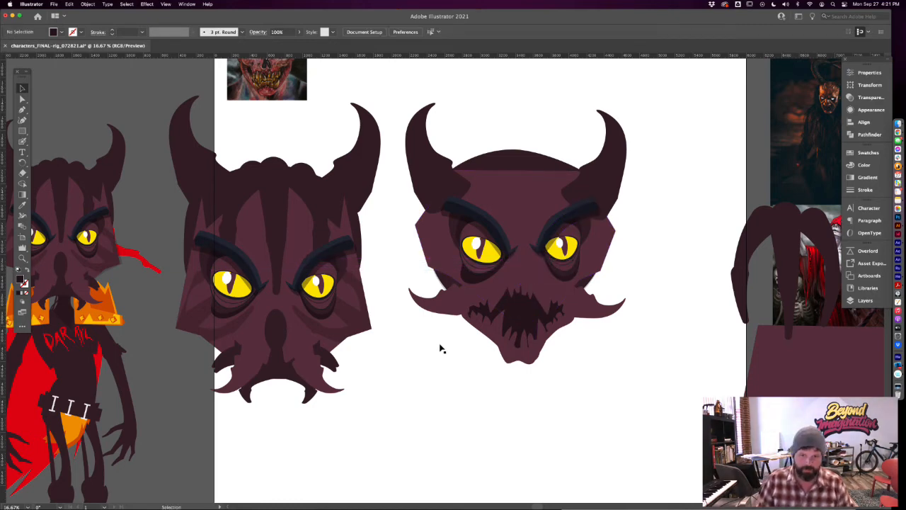
key("p")
left_click(524, 256)
left_click_drag(515, 276, 528, 277)
left_click(524, 256)
key("v")
left_click(603, 375)
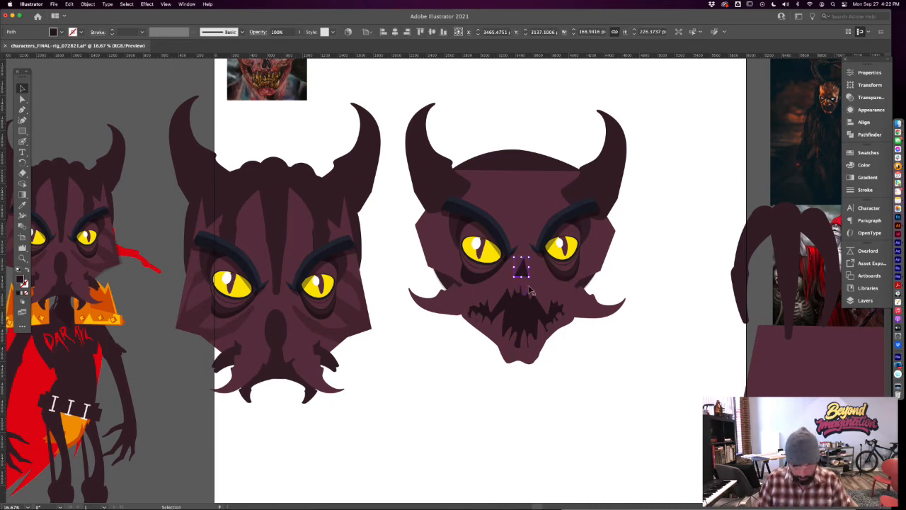
Undo the triangular nose to bring back the notched nose shape
key("super+z")
key("super+z")
key("super+z")
key("super+z")
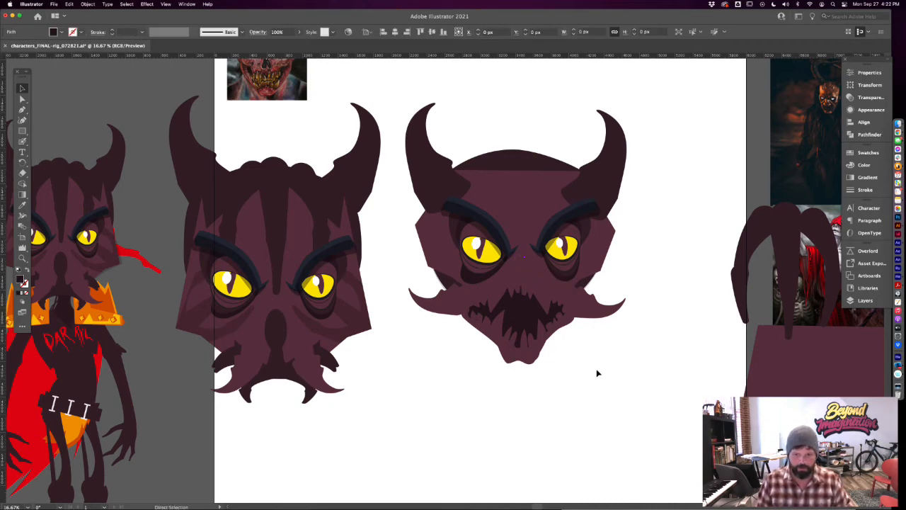
left_click(597, 373)
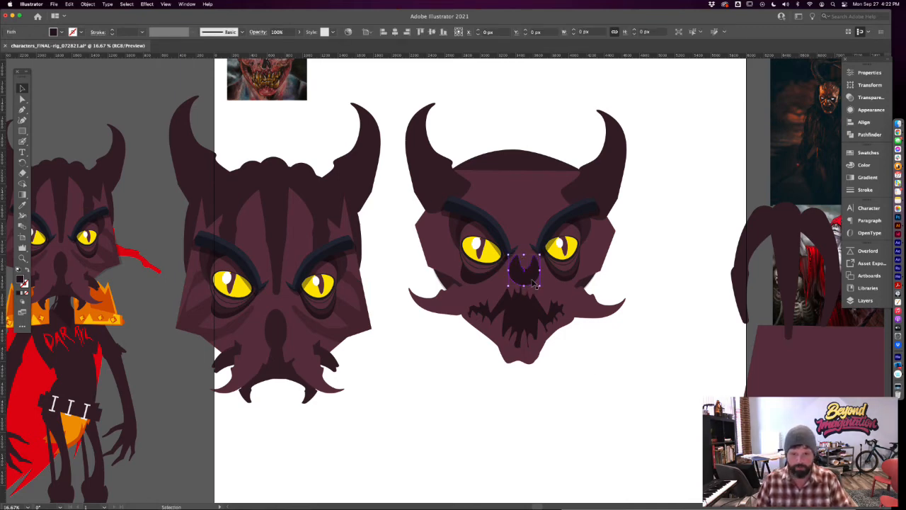
Copy the dark oval nose from the original head and place it between the new head's eyes, replacing the notched nose
double_click(283, 337)
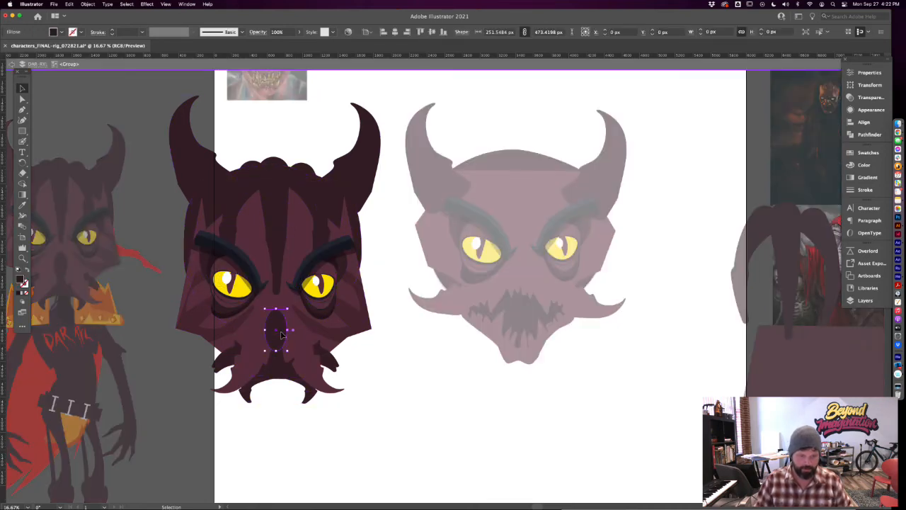
key("Escape")
left_click_drag(514, 330, 527, 270)
key("i")
key("v")
left_click(590, 344)
Shorten and widen the new head's oval nose into a near-circle about 329 px wide and 327 px high
left_click_drag(592, 339, 545, 355)
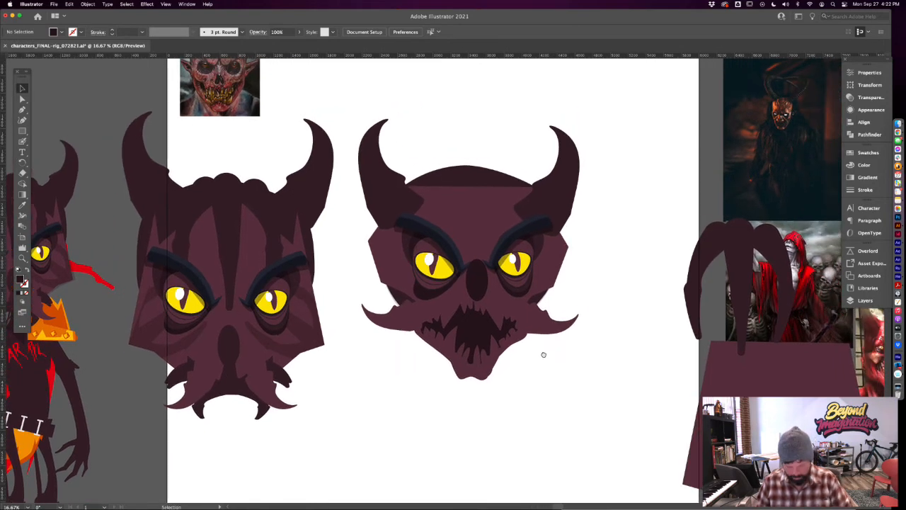
key("super+equal")
key("super+equal")
left_click_drag(511, 309, 477, 330)
left_click(476, 334)
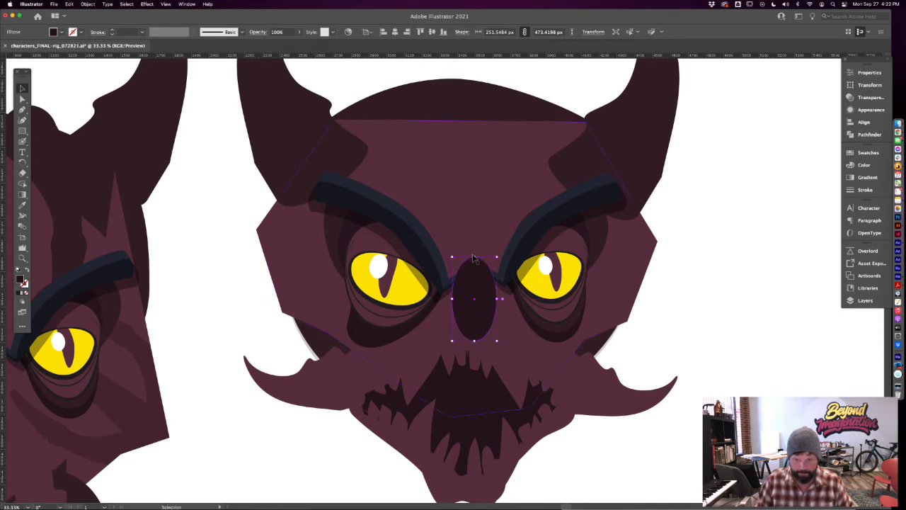
left_click_drag(475, 258, 471, 283)
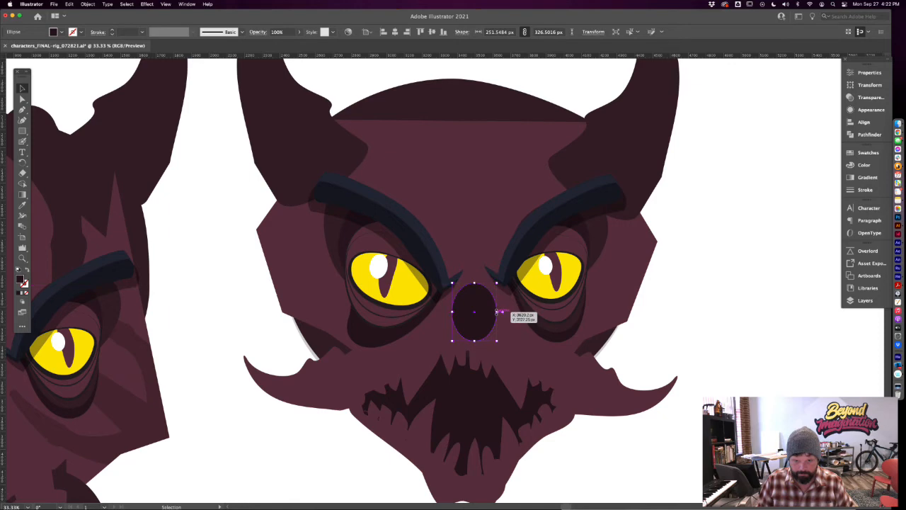
mouse_move(499, 311)
left_mouse_down()
mouse_move(522, 312)
mouse_move(506, 312)
left_mouse_up()
key("super+shift+a")
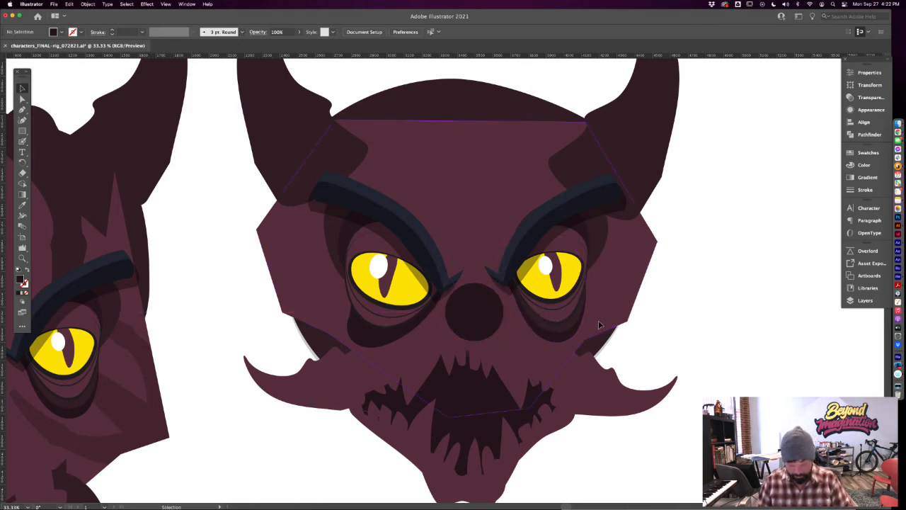
Copy the central upper tooth shapes from the new head's mouth and place them over the upper part of the nose
double_click(478, 361)
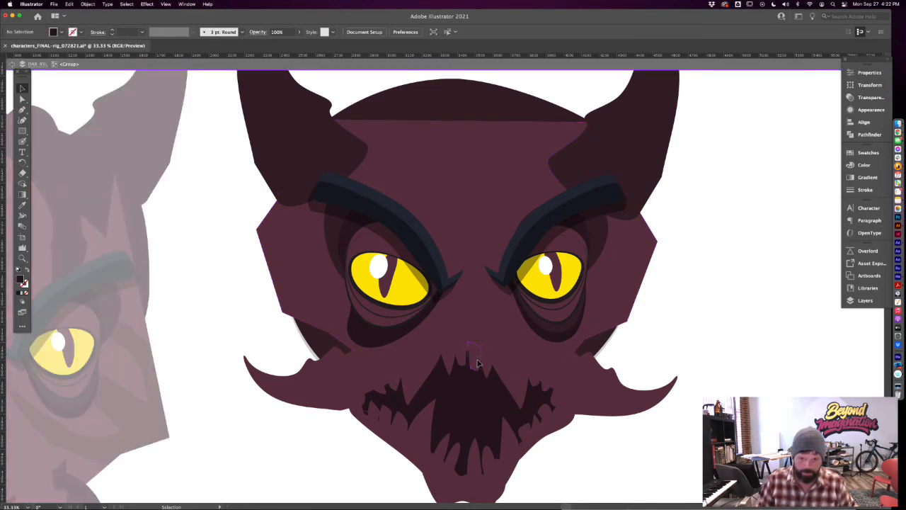
left_click(478, 363)
double_click(478, 362)
left_click(479, 361)
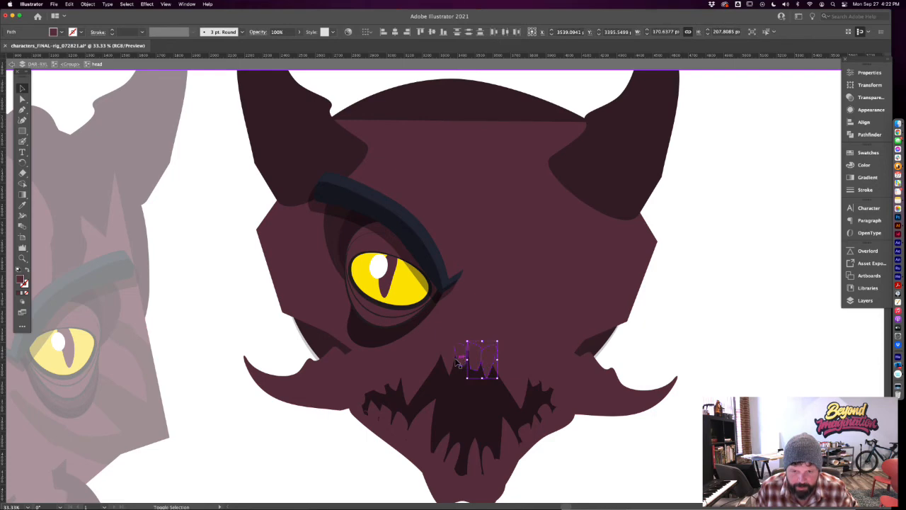
left_click(454, 360, "shift")
key("a")
double_click(625, 345)
left_click(481, 323)
key("super+v")
mouse_move(464, 289)
left_mouse_down()
mouse_move(501, 311)
mouse_move(472, 275)
mouse_move(479, 293)
left_mouse_up()
left_click(583, 444)
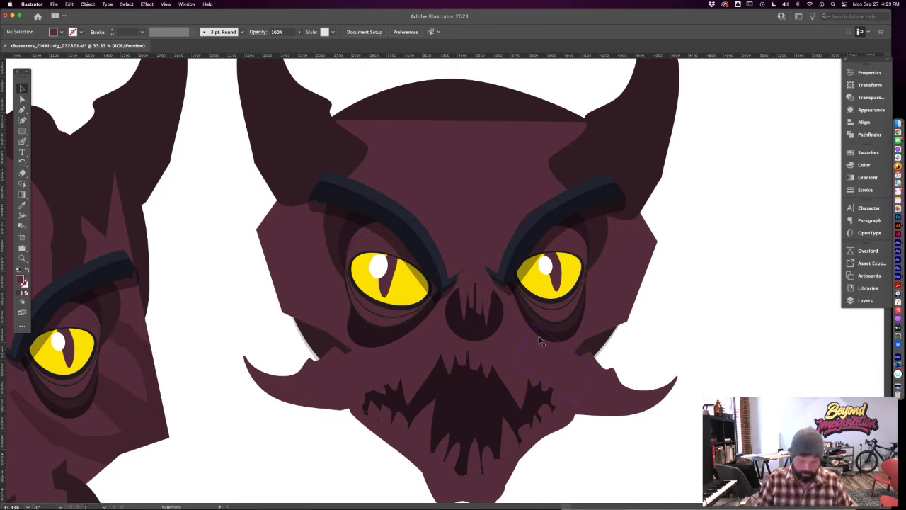
Widen the narrow tooth shape over the nose to about 51 px and adjust the neighbouring pieces to refine the jagged edge
key("super+equal")
key("super+equal")
left_click(506, 301)
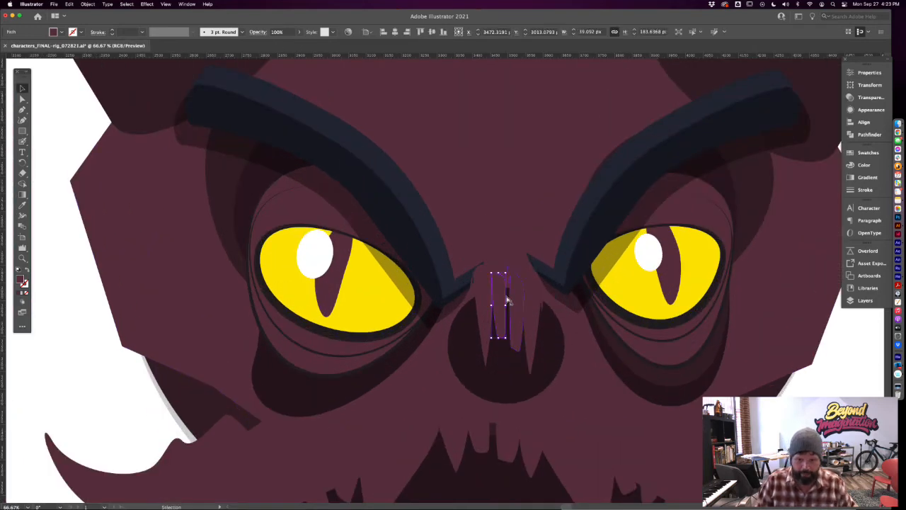
left_click_drag(507, 305, 509, 305)
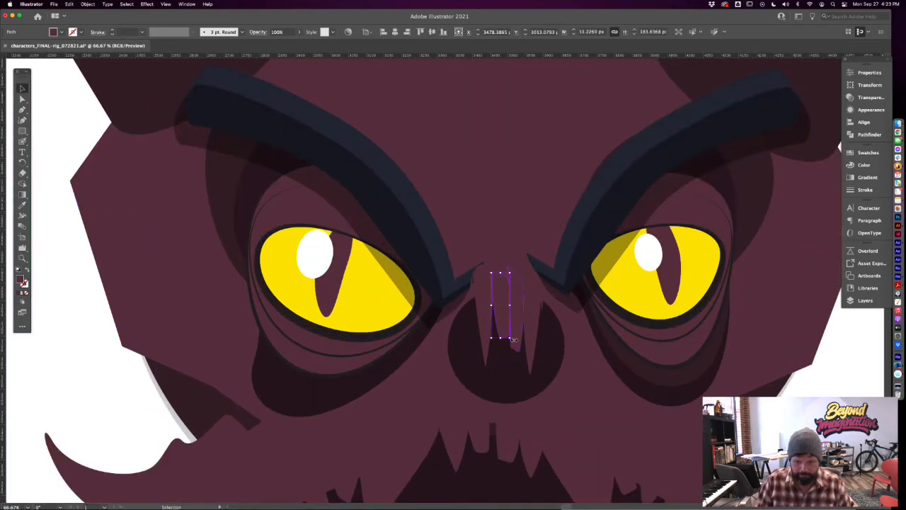
mouse_move(509, 338)
left_mouse_down()
mouse_move(514, 352)
mouse_move(508, 340)
left_mouse_up()
left_click(592, 421)
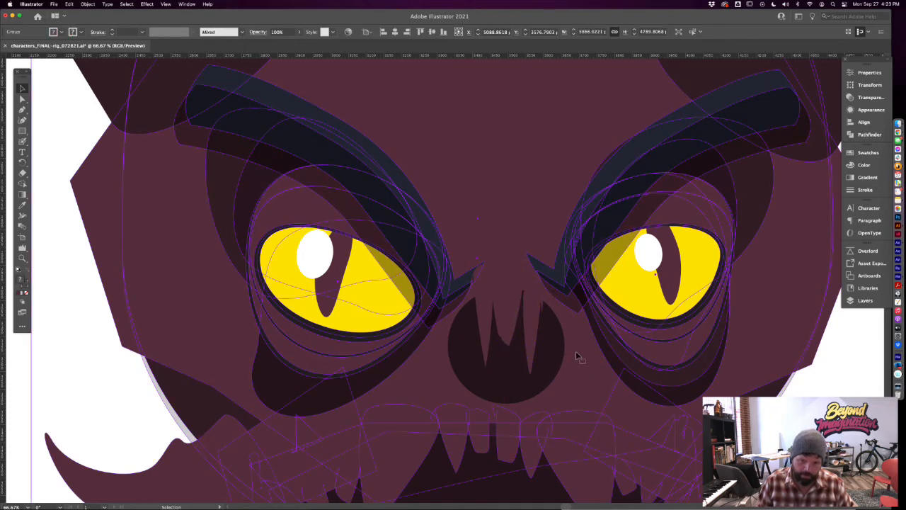
left_click_drag(532, 320, 528, 328)
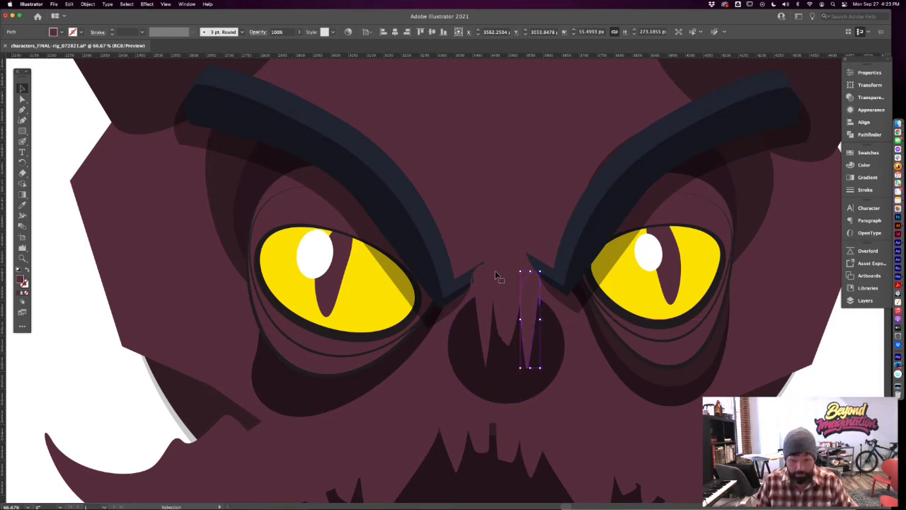
left_click(446, 279)
left_click(495, 295)
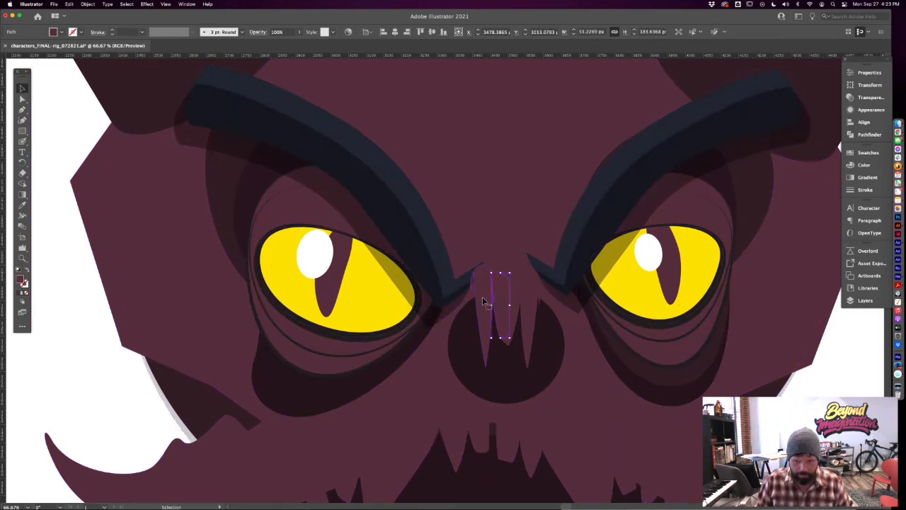
left_click(484, 302, "shift")
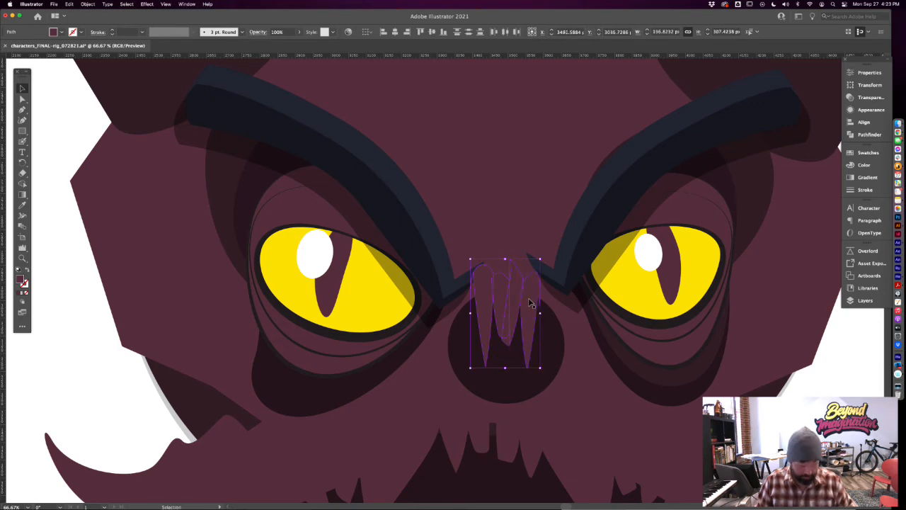
key("super+x")
left_click(534, 336)
key("super+f")
left_click(541, 336, "shift")
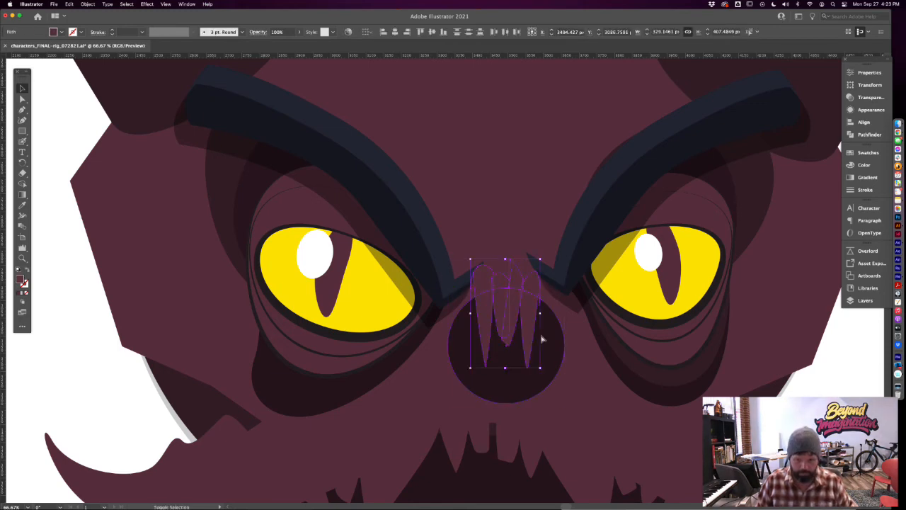
key("super+z")
left_click(441, 273)
key("super+z")
key("a")
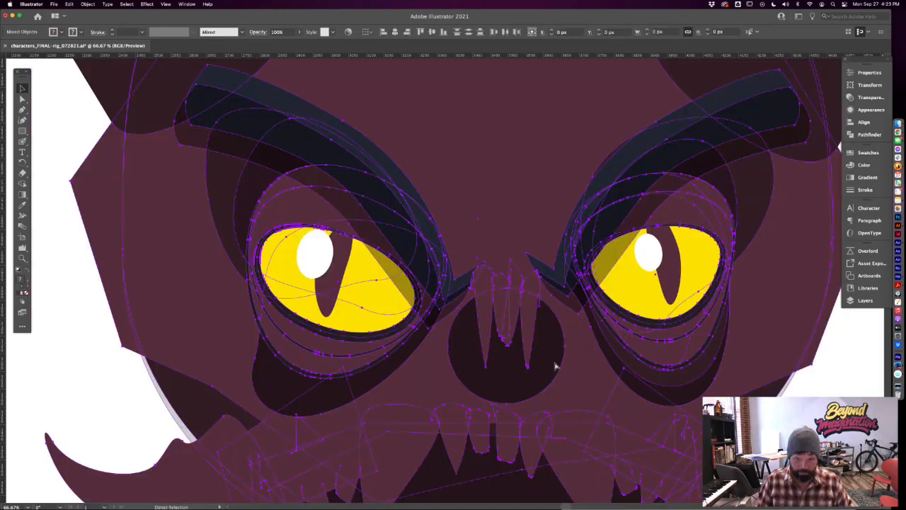
key("v")
key("super+minus")
key("super+minus")
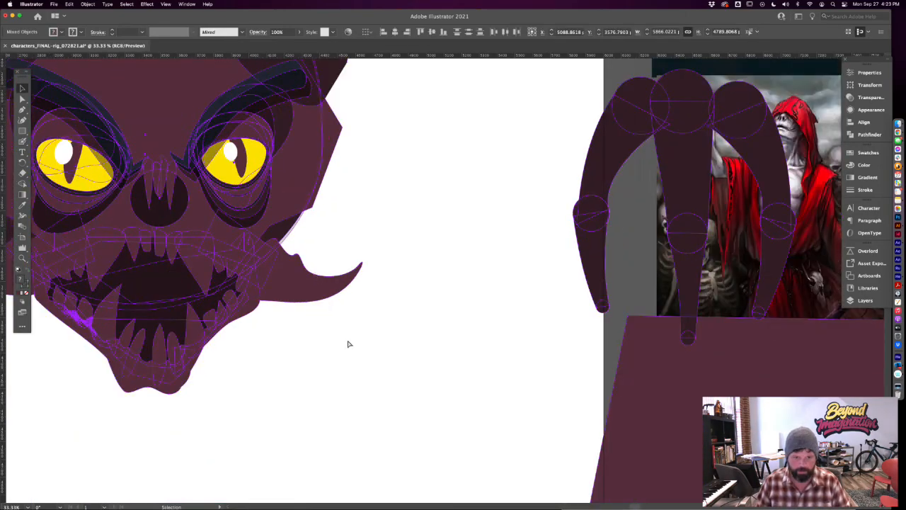
left_click(348, 343)
Move the new head's round nose and its overlapping tooth shapes into the head group, keeping them at the same position
left_click_drag(280, 305, 448, 362)
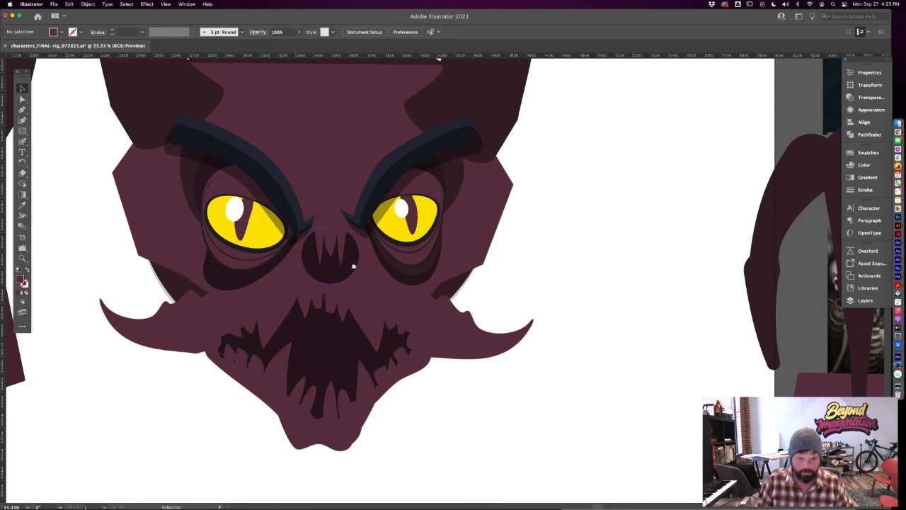
left_click(353, 265)
left_click(338, 244)
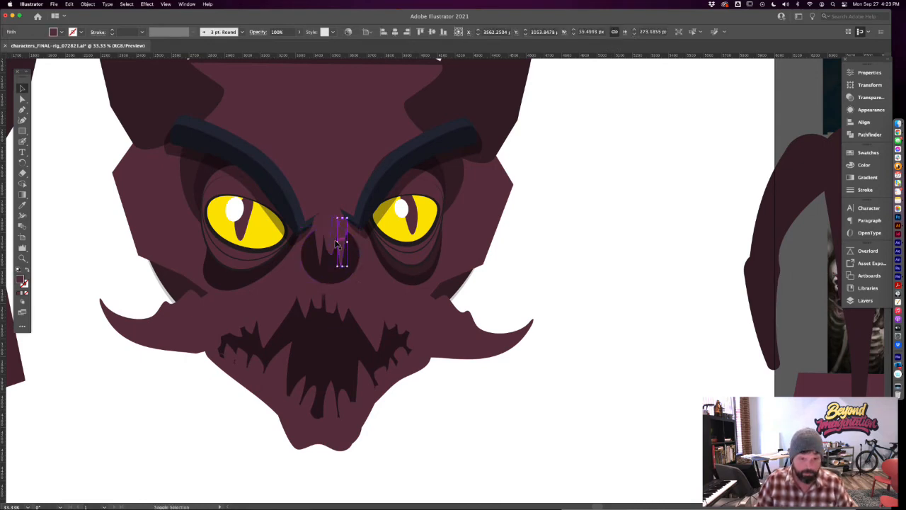
left_click(329, 234, "shift")
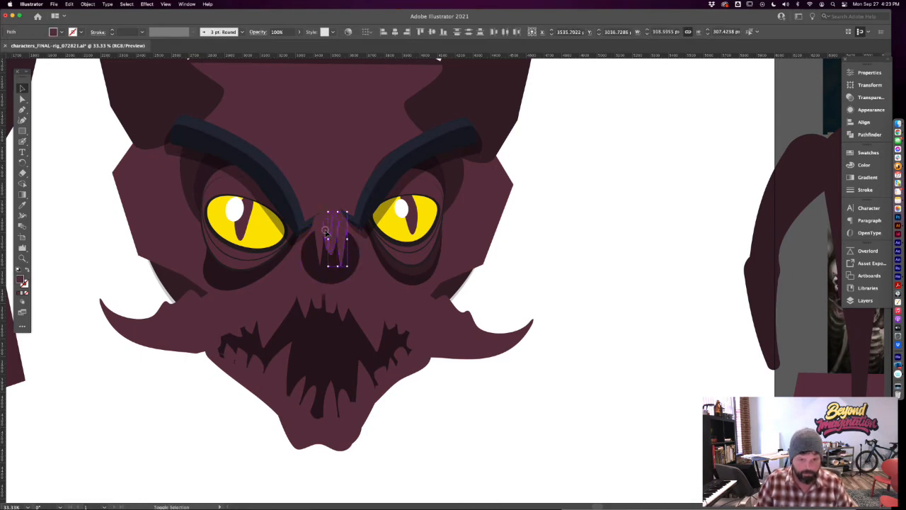
left_click(334, 281, "shift")
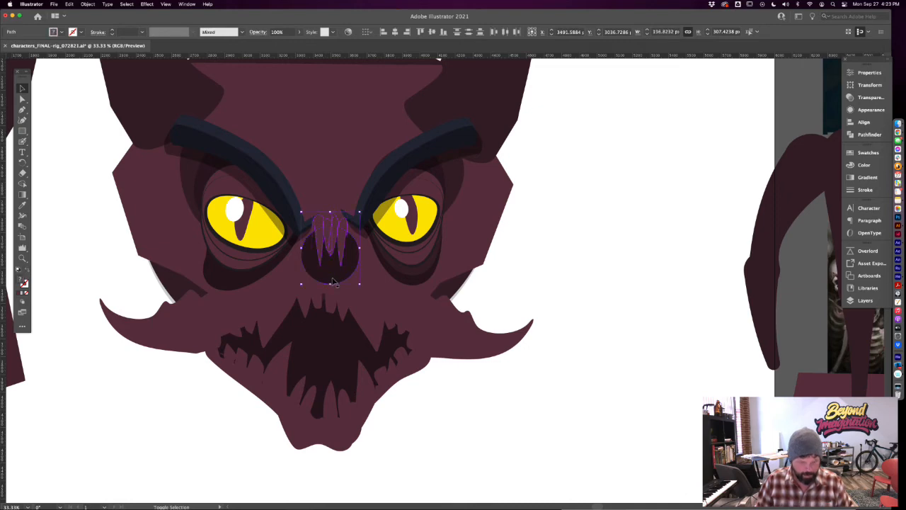
key("Delete")
double_click(276, 238)
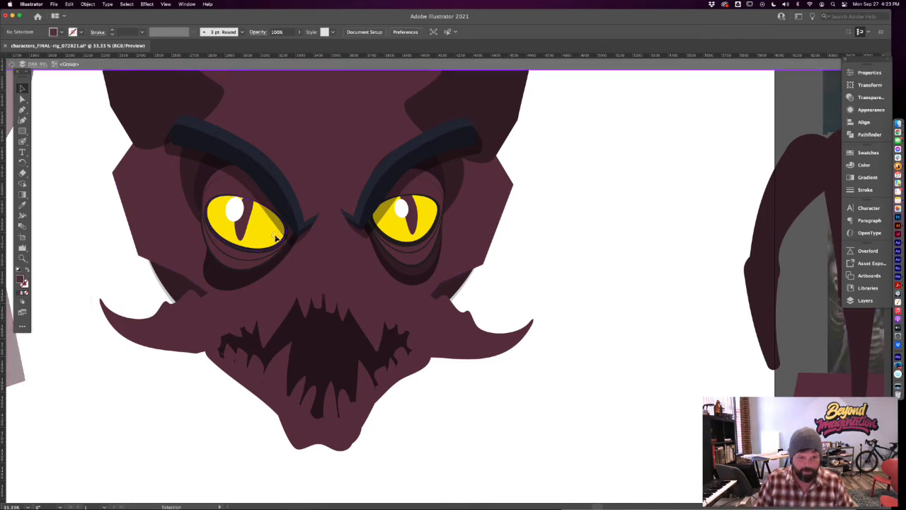
double_click(557, 282)
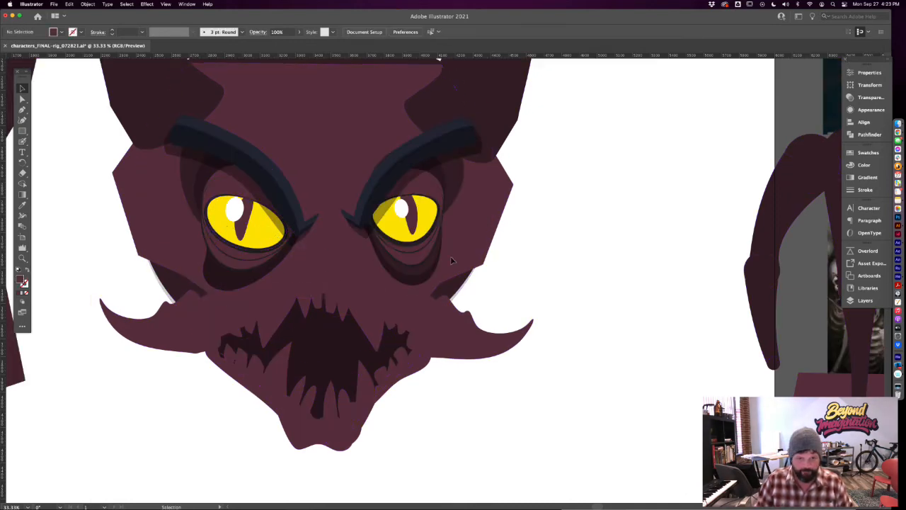
left_click(306, 241)
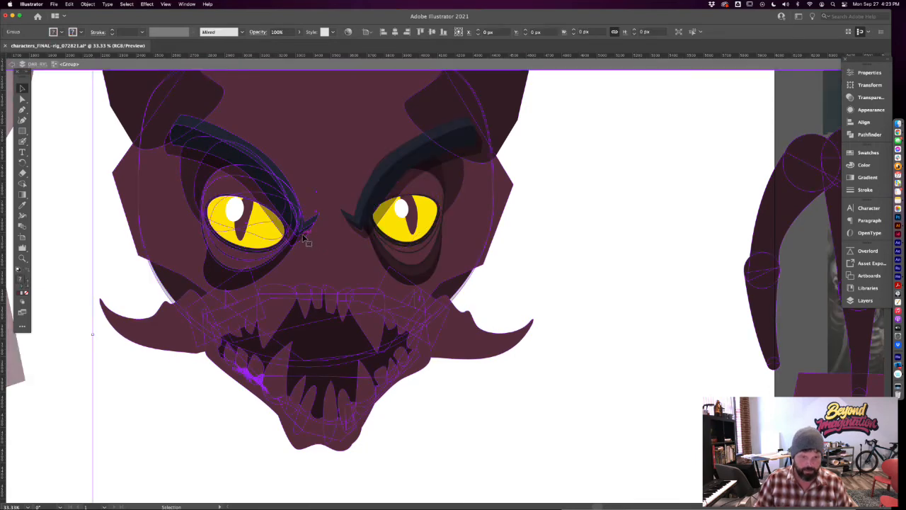
double_click(335, 253)
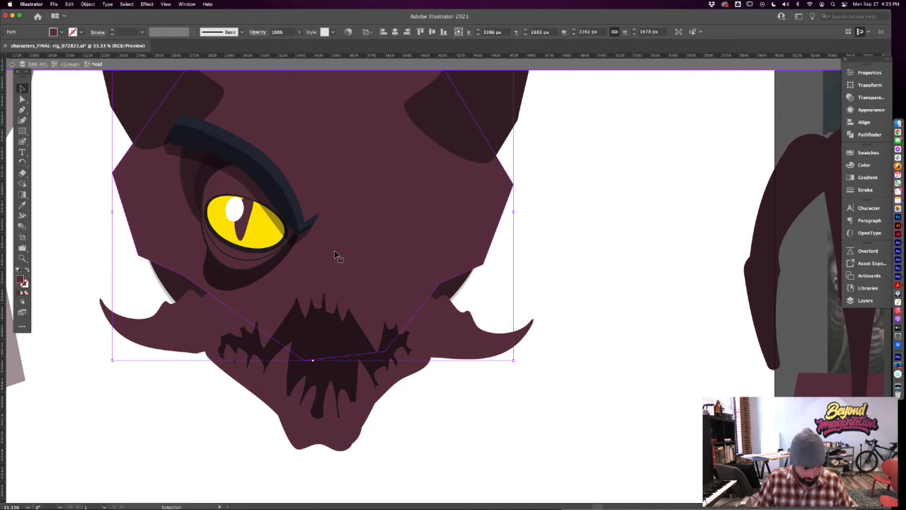
key("alt+super+3")
double_click(571, 273)
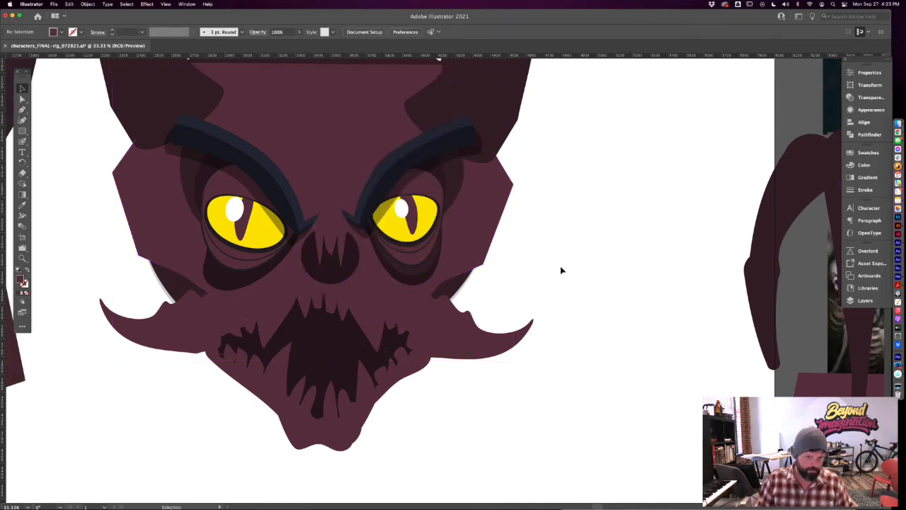
Scale the new head's left-hand eye with its brow down to about 763 × 811 px
scroll(560, 269, "down", 5)
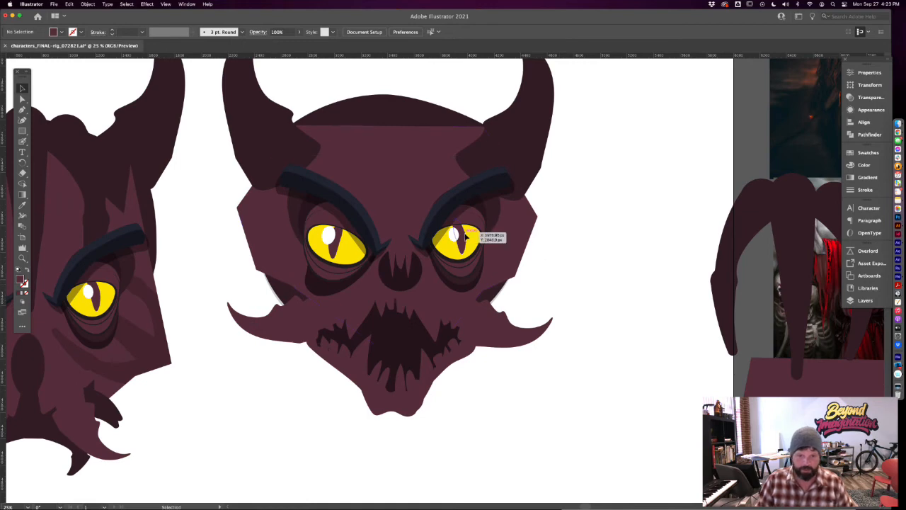
double_click(382, 256)
double_click(355, 251)
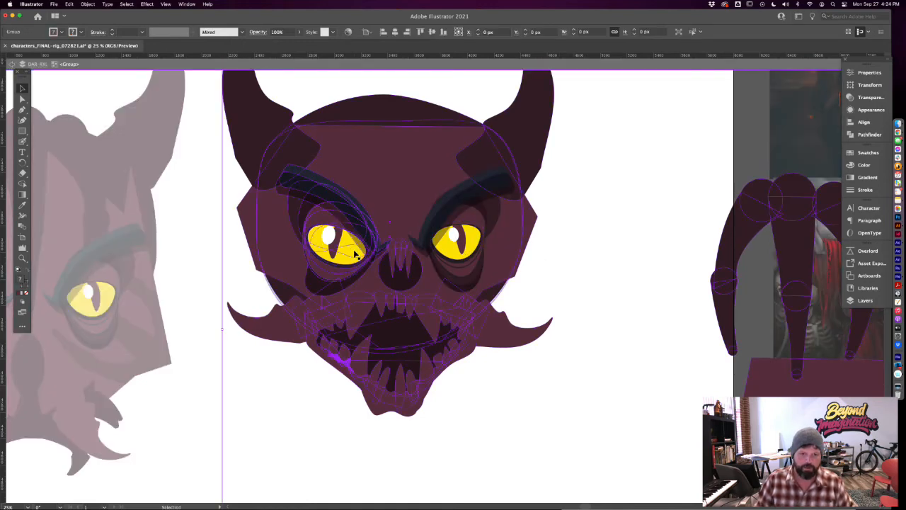
left_click(355, 252)
left_click_drag(359, 252, 358, 247)
left_click_drag(407, 158, 390, 172)
Try to replace the right-hand eye with a mirrored copy of the reduced left-hand eye
left_click_drag(333, 245, 461, 257)
right_click(461, 256)
mouse_move(520, 352)
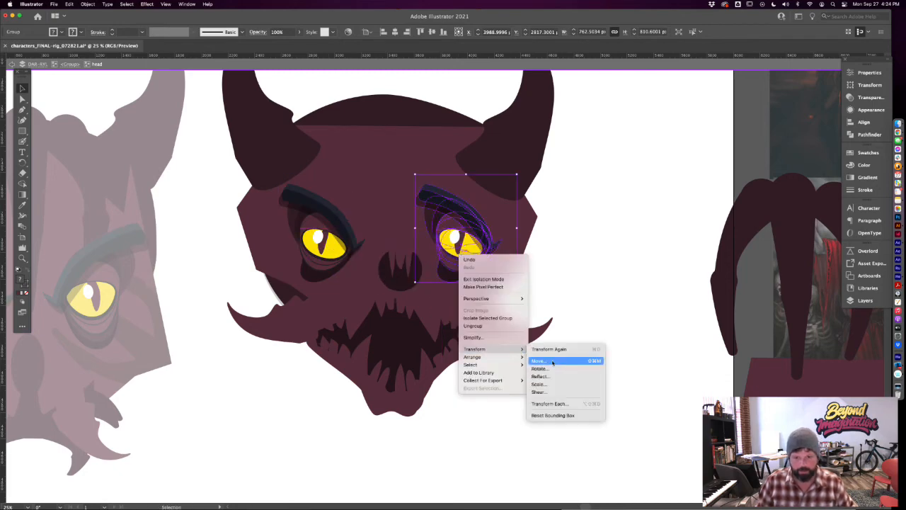
left_click(542, 375)
mouse_move(471, 245)
left_mouse_down()
mouse_move(443, 248)
mouse_move(465, 243)
left_mouse_up()
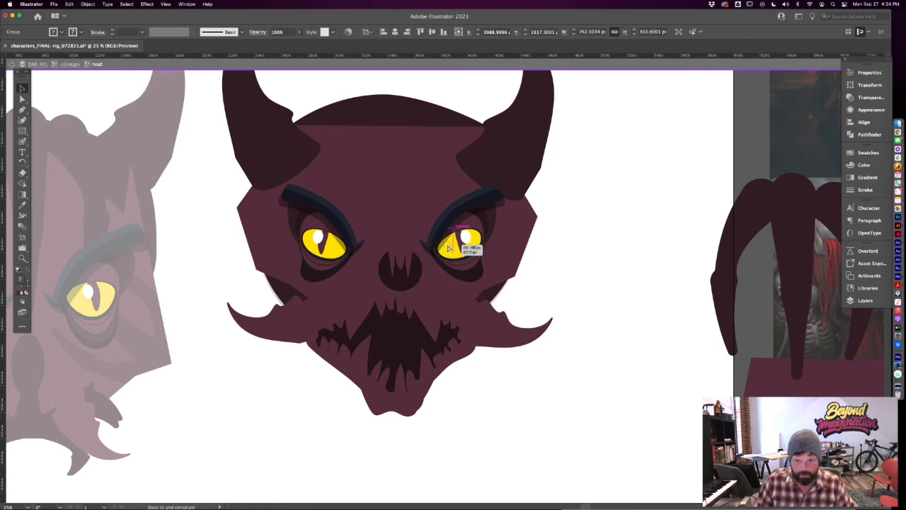
double_click(575, 281)
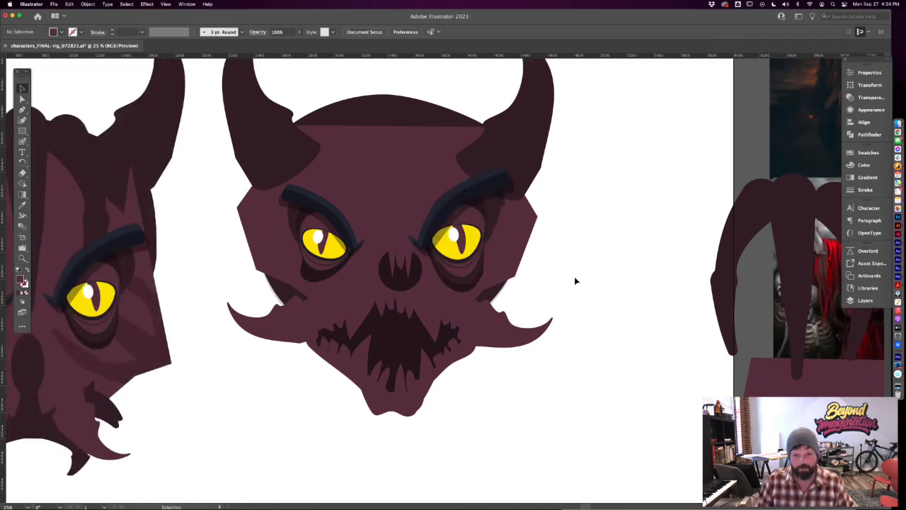
double_click(468, 249)
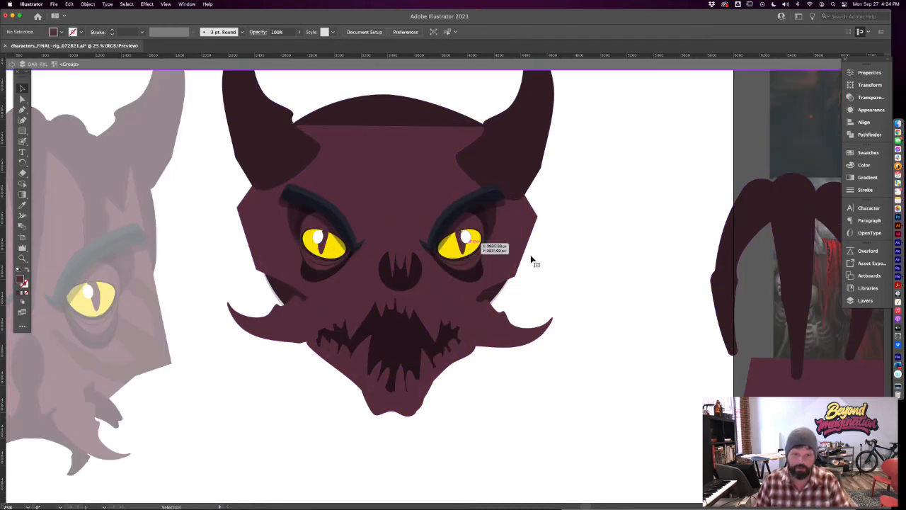
double_click(557, 267)
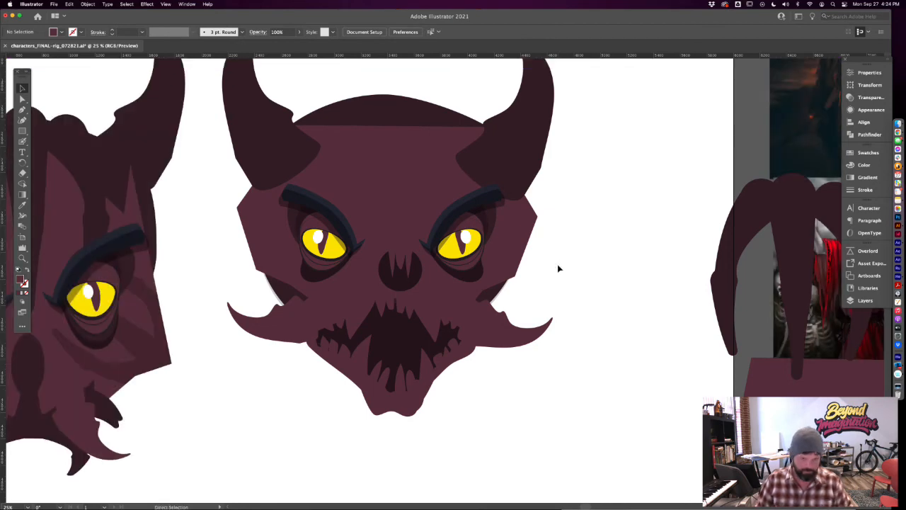
Undo the mirrored eye copy and the removal of the original right-hand eye, keeping the left-hand eye reduced
key("super+z")
key("super+z")
key("super+z")
key("super+z")
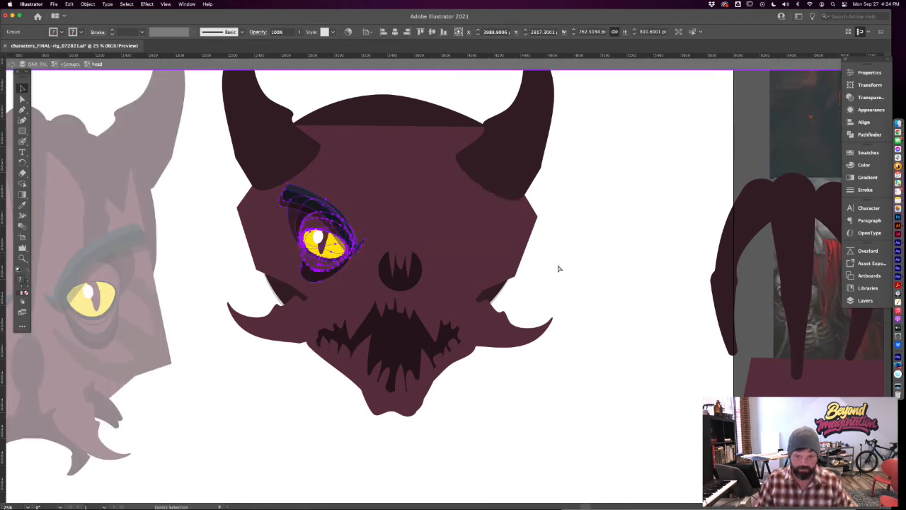
key("super+z")
key("super+z")
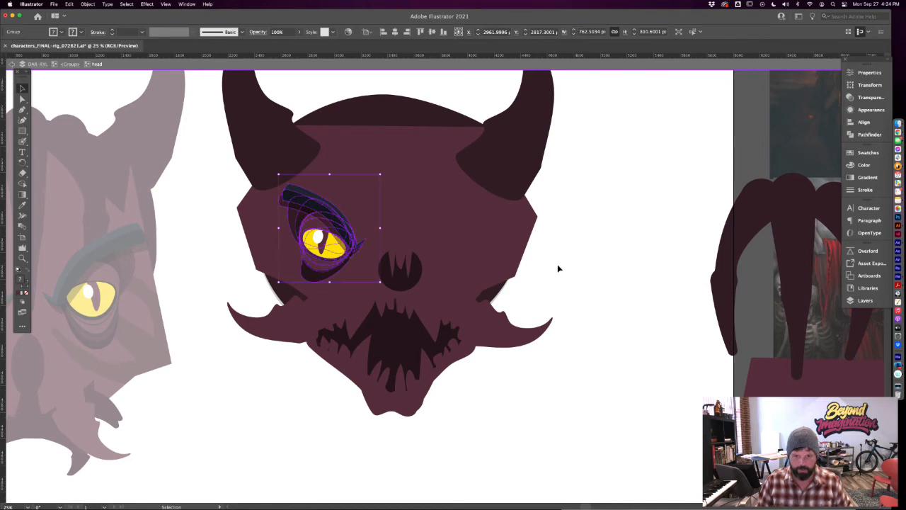
double_click(557, 267)
Scale the right-hand eye with its brow down to match the left-hand eye and shift it slightly outward and down
double_click(462, 242)
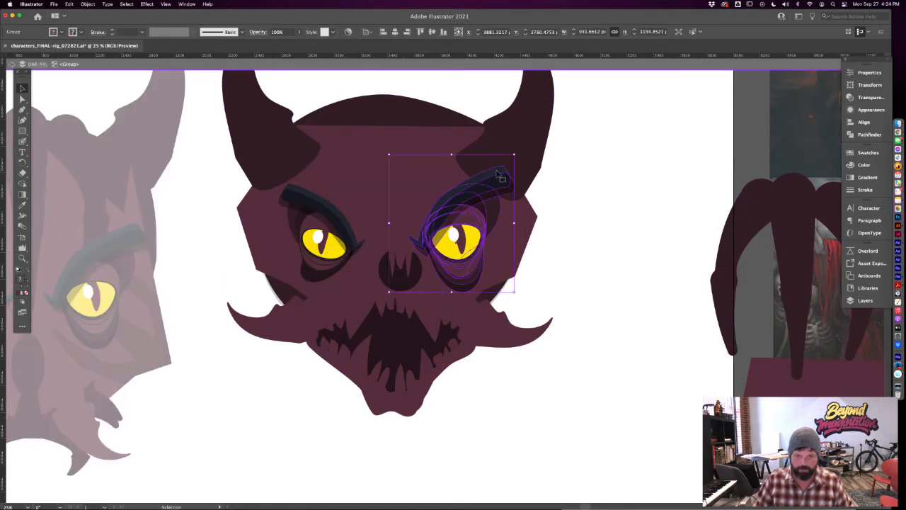
left_click_drag(514, 154, 505, 164)
left_click_drag(473, 211, 481, 222)
left_click(550, 260)
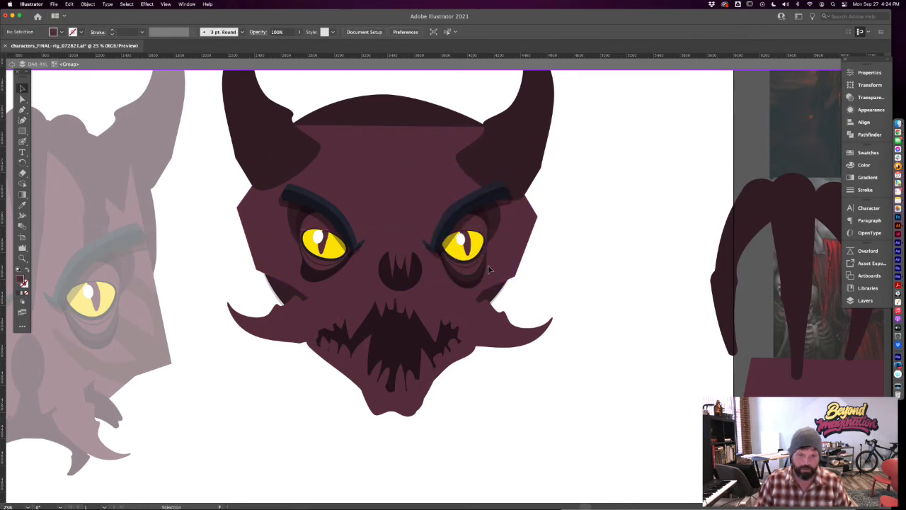
Move the nose circle together with its tooth shapes slightly upward between the eyes
double_click(409, 264)
left_click(405, 262)
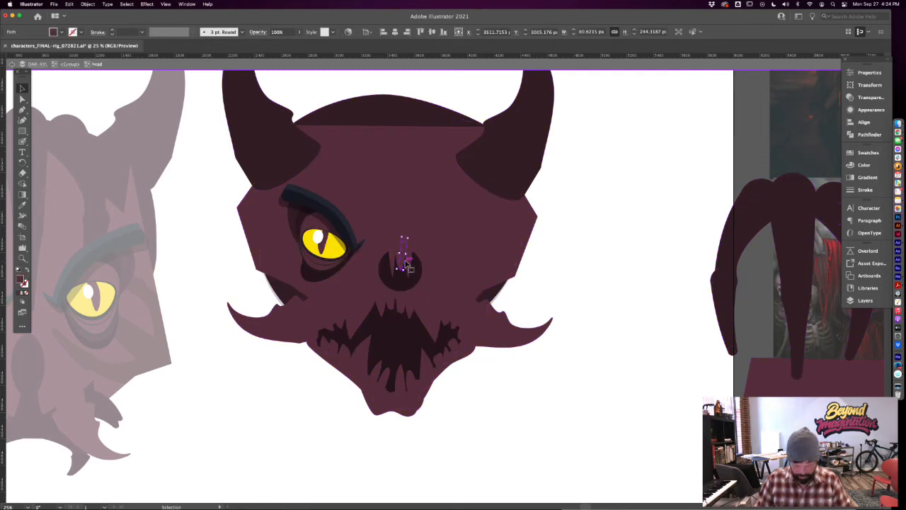
key("super+equal")
key("super+equal")
key("super+equal")
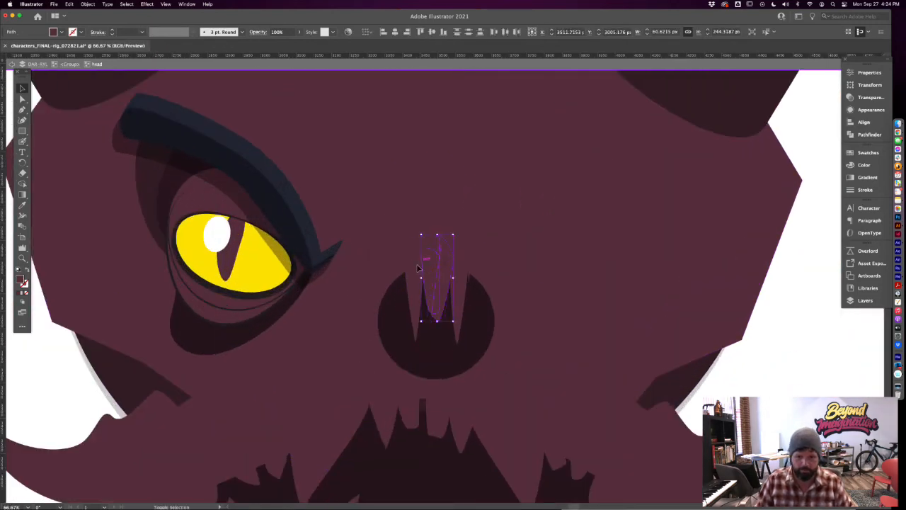
left_click(411, 271, "shift")
left_click(478, 305, "shift")
key("super+minus")
key("super+minus")
left_click_drag(447, 303, 444, 294)
left_click(615, 315)
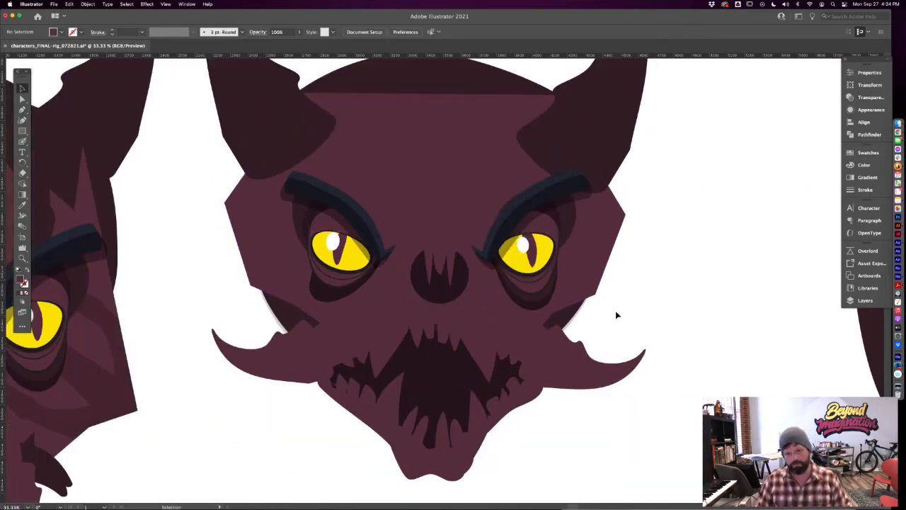
Stretch the nose circle and its tooth shapes downward together to about 329 × 517 px overall
key("super+minus")
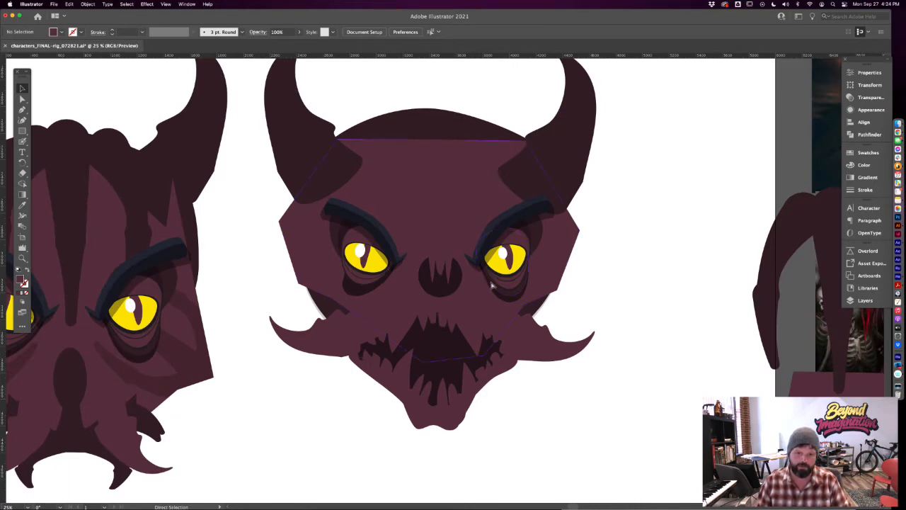
key("super+equal")
key("super+equal")
key("super+equal")
left_click(446, 242)
double_click(445, 238)
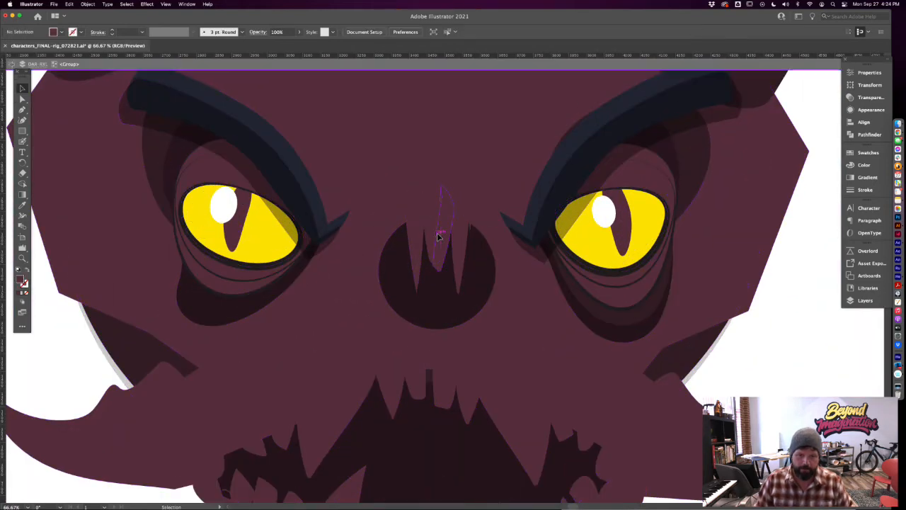
double_click(445, 236)
left_click(444, 236)
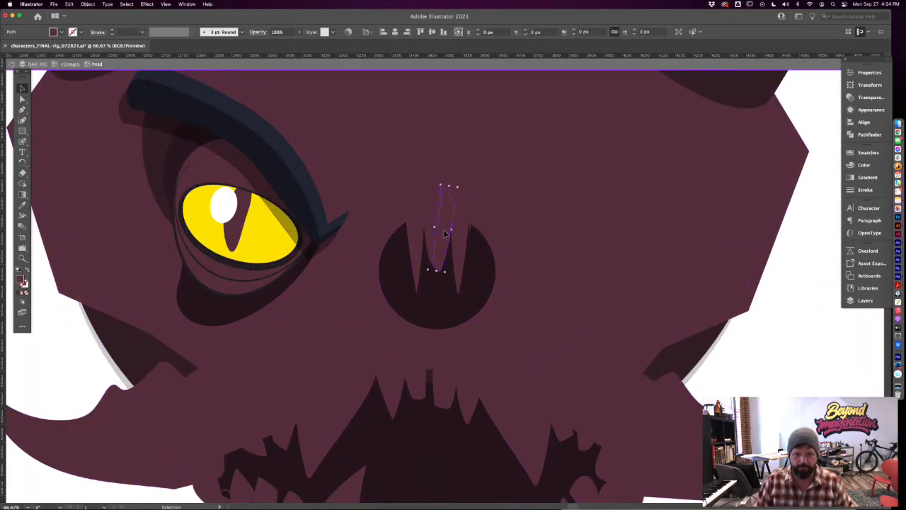
left_click_drag(416, 228, 474, 230)
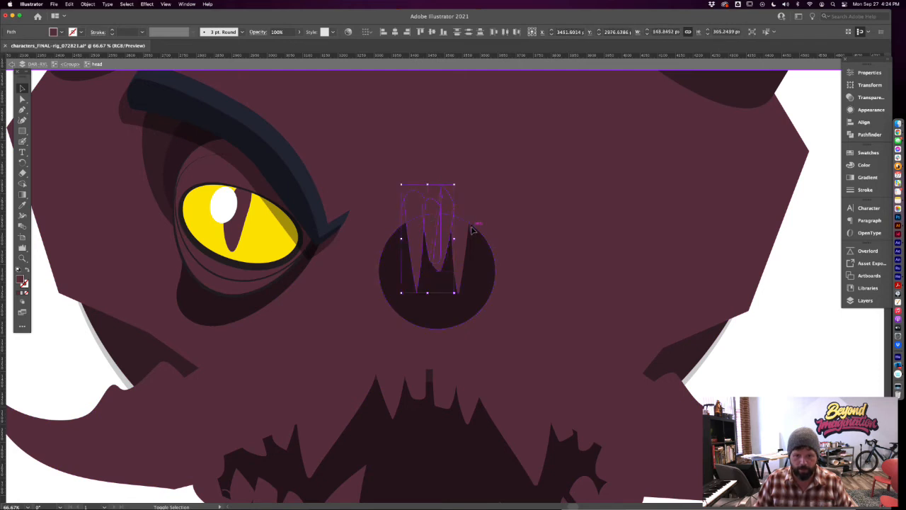
left_click(479, 274, "shift")
left_click_drag(436, 327, 444, 367)
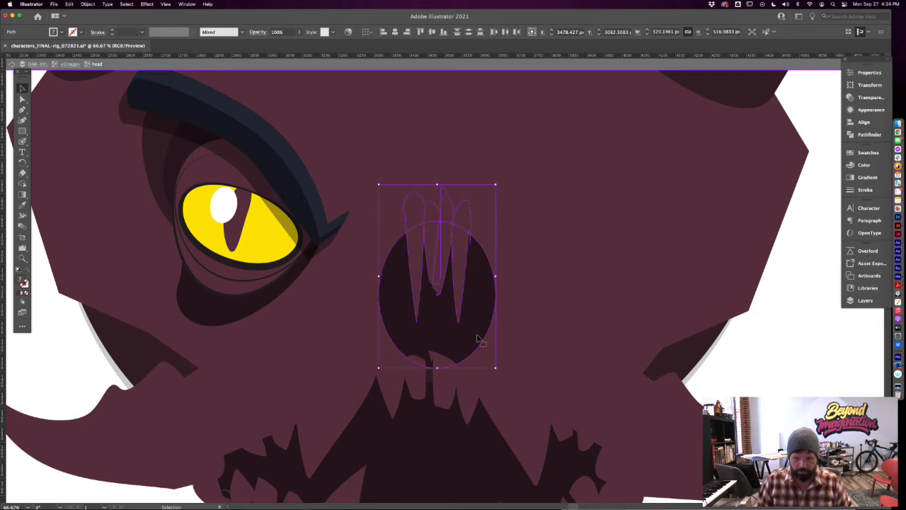
left_click(828, 324)
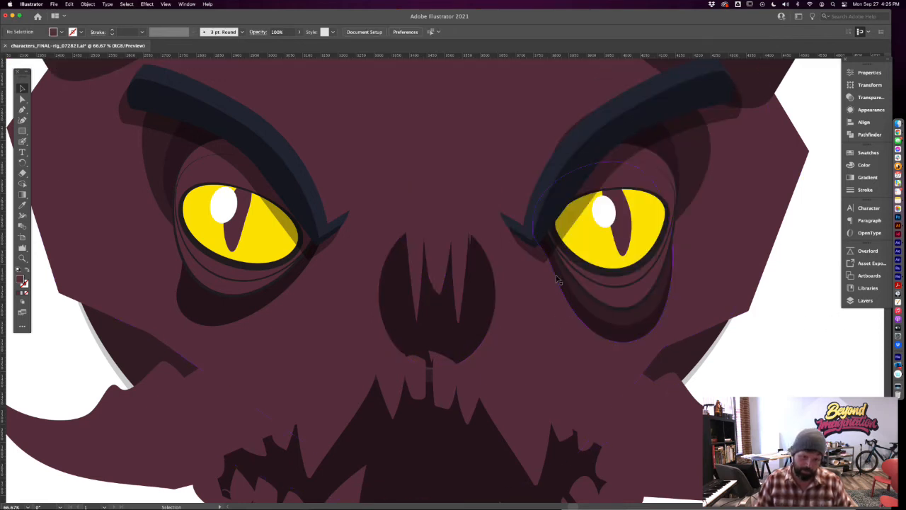
Draw a jagged skin-coloured shape with the Pen tool over the lower-right edge of the nose circle
key("p")
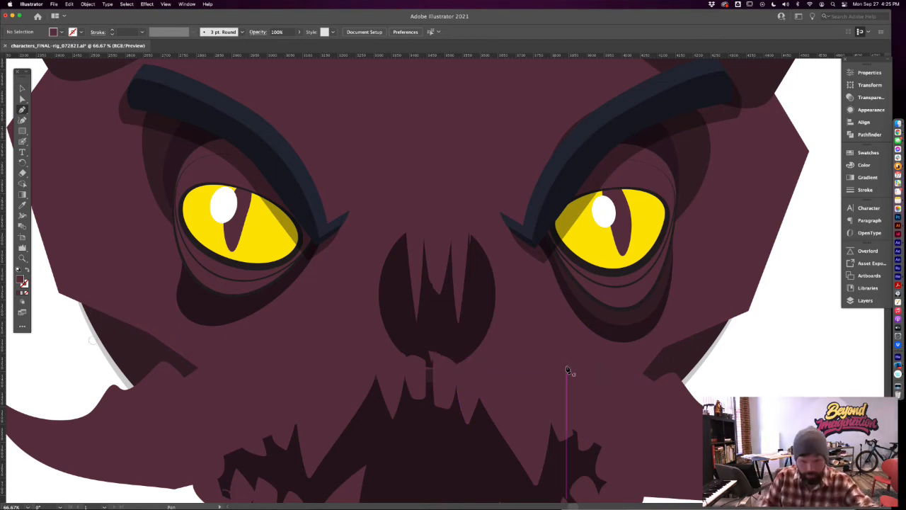
key("shift+b")
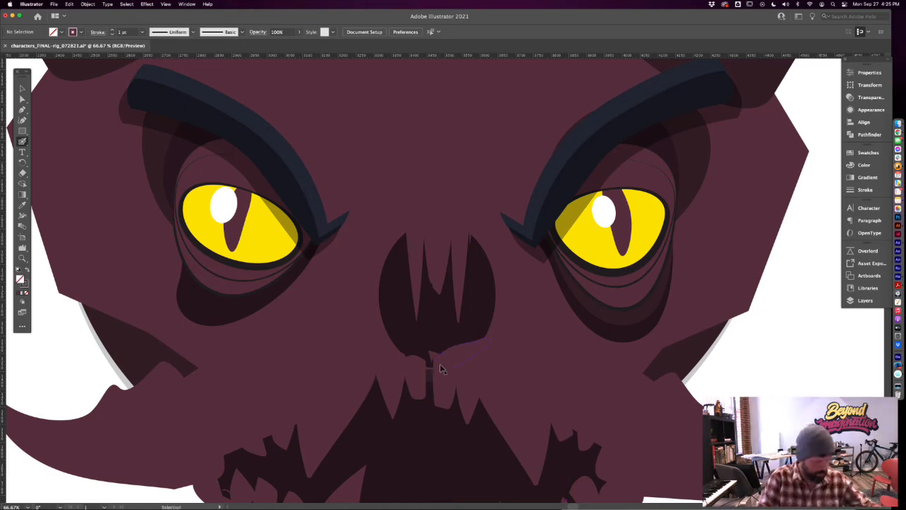
key("p")
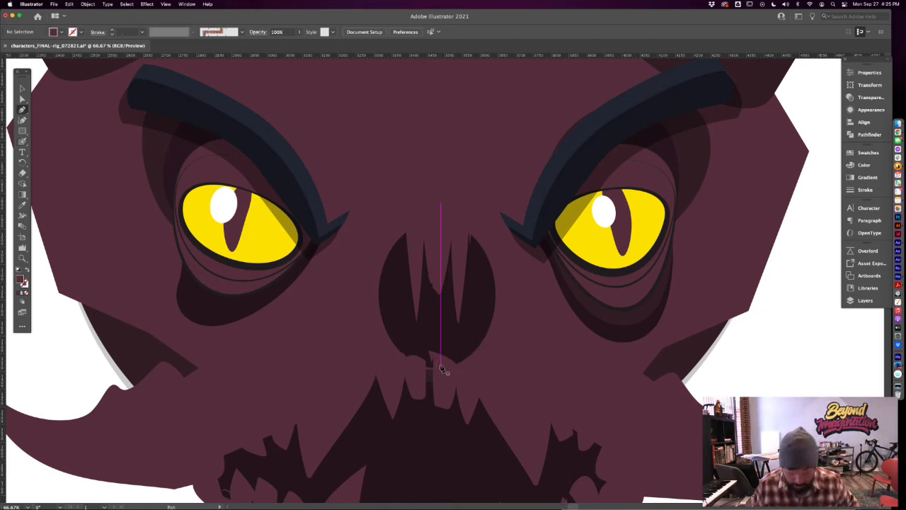
left_click(451, 337)
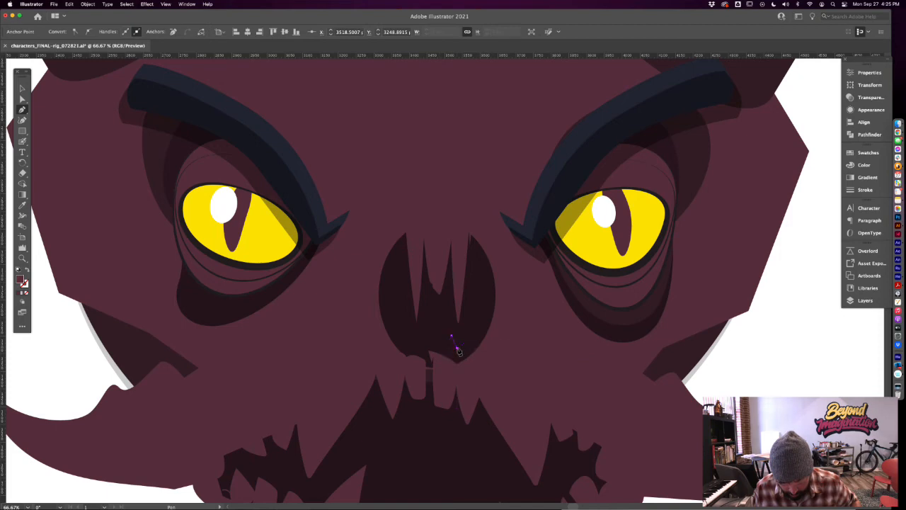
left_click(457, 347)
left_click(473, 332)
left_click(502, 330)
left_click(441, 359)
left_click(455, 377)
key("v")
left_click(842, 347)
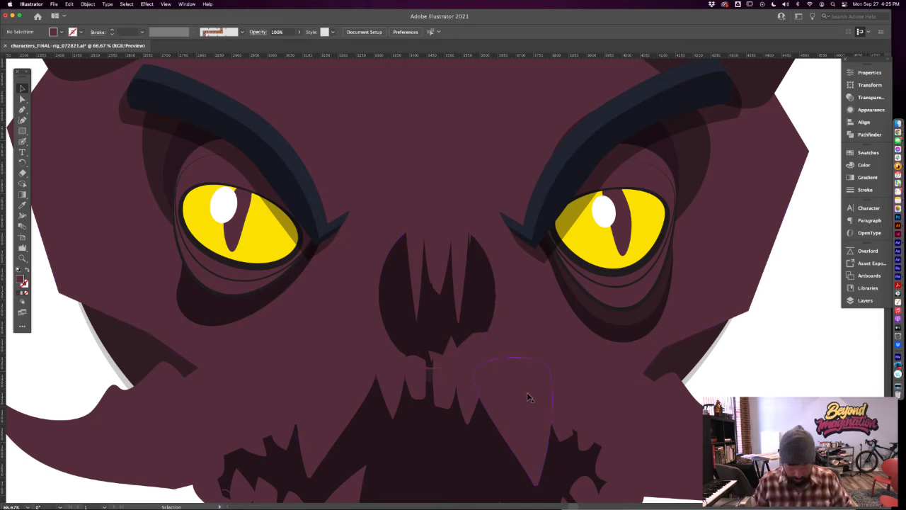
Draw a matching jagged skin-coloured shape with the Pen tool over the lower-left edge of the nose circle
key("p")
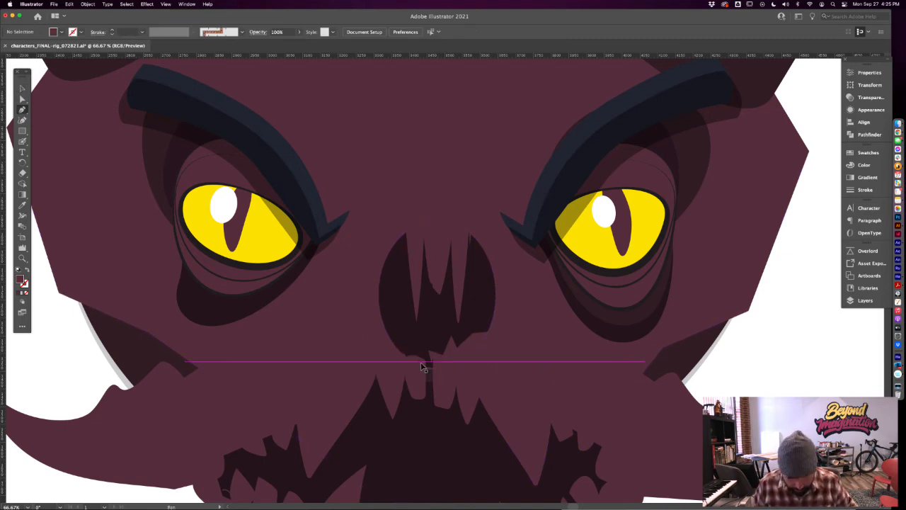
left_click_drag(419, 361, 417, 342)
left_click(410, 344)
left_click(395, 317)
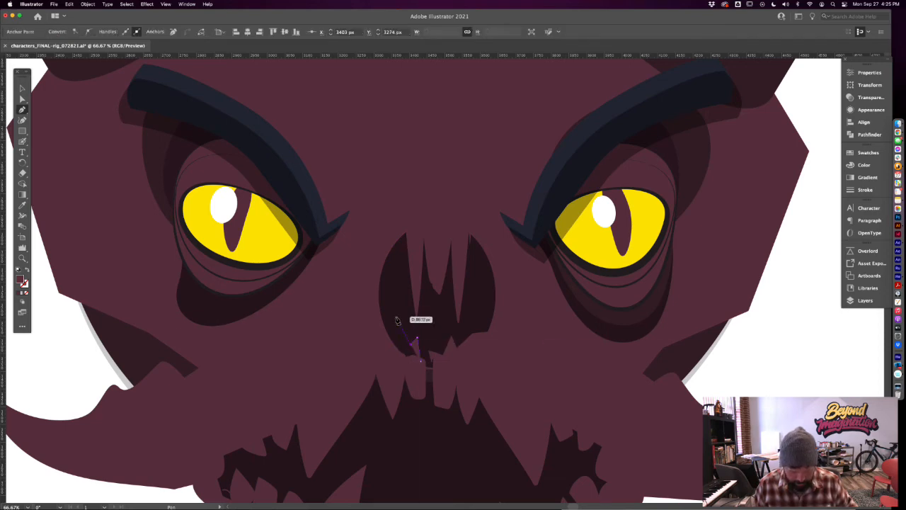
left_click(350, 295)
left_click(388, 361)
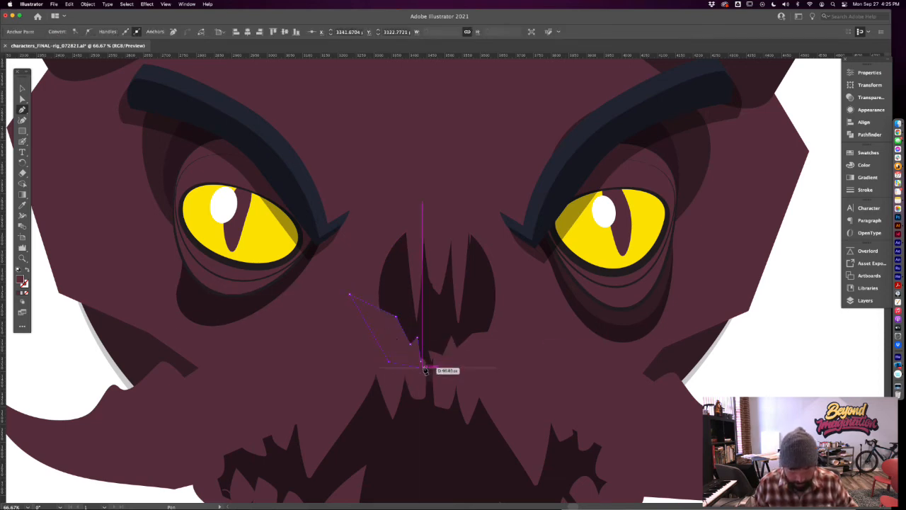
left_click(423, 366)
key("v")
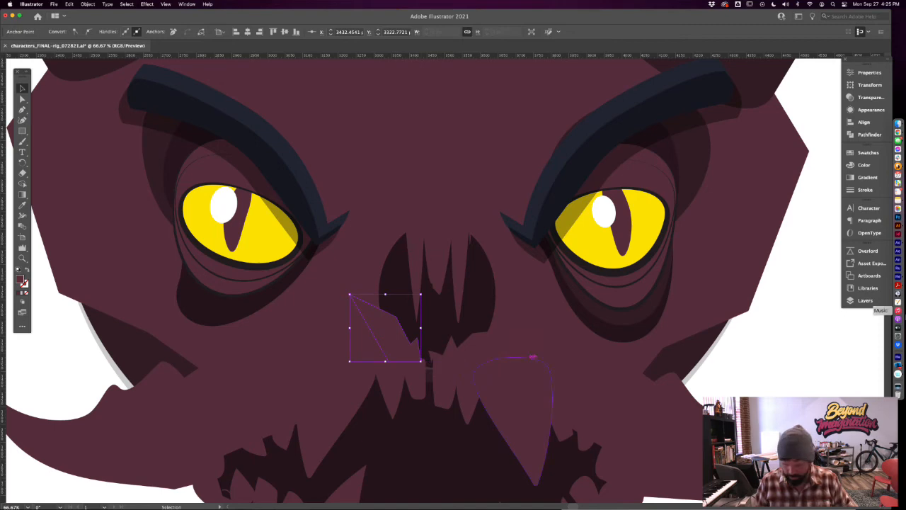
left_click(811, 333)
Adjust the anchor points around the narrow gap between the bottom of the nose and the mouth
key("super+minus")
key("super+minus")
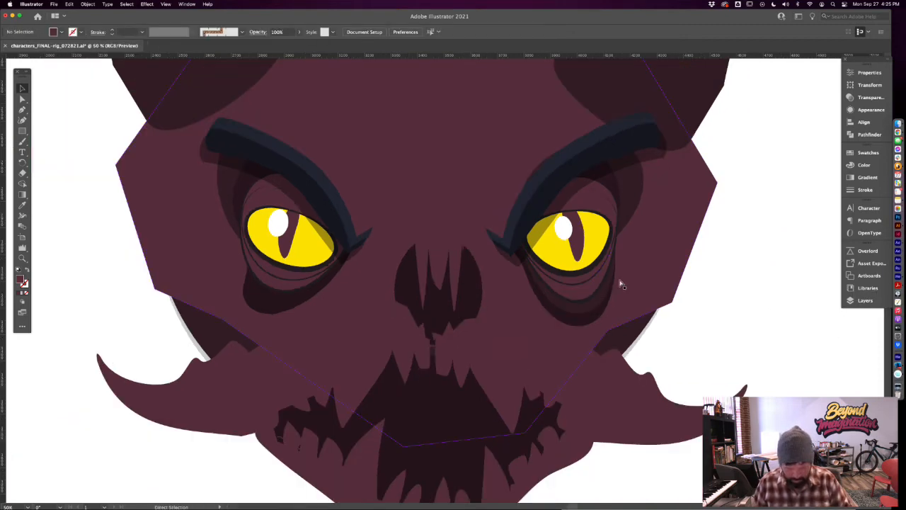
key("super+minus")
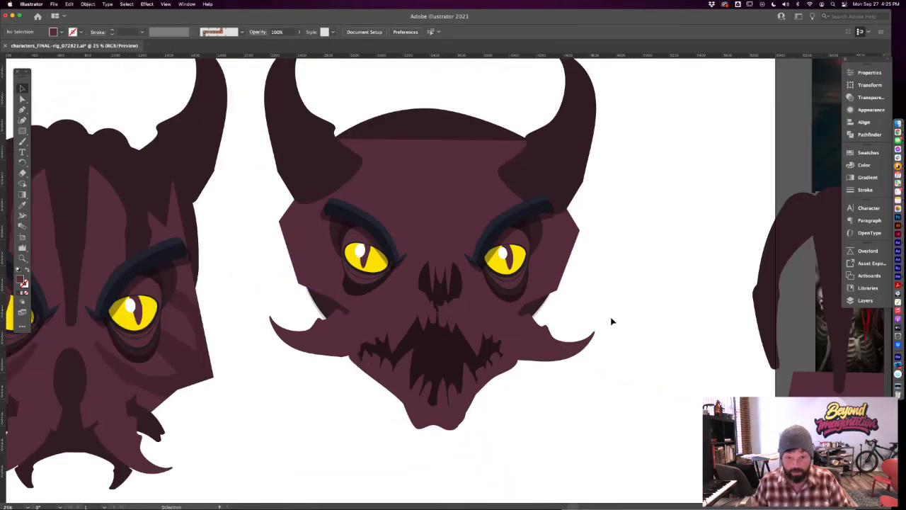
key("super+plus")
key("super+plus")
left_click(405, 408)
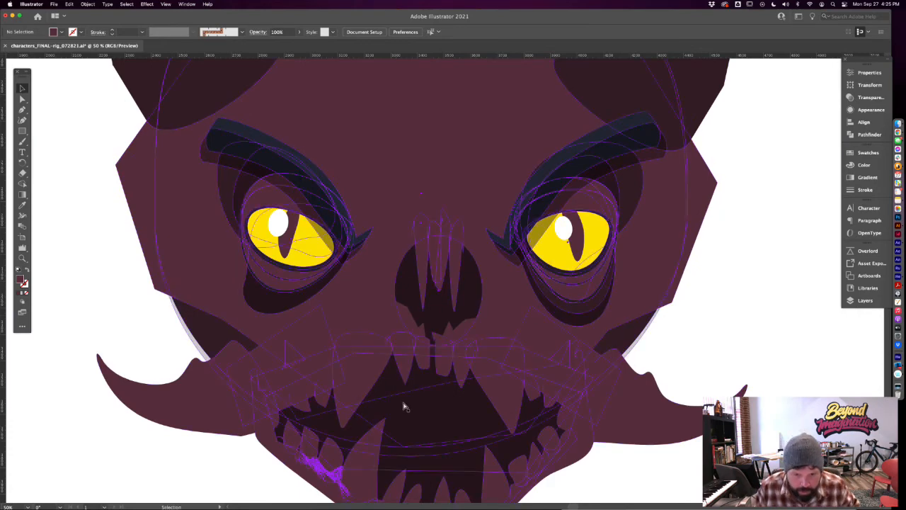
left_click(715, 192)
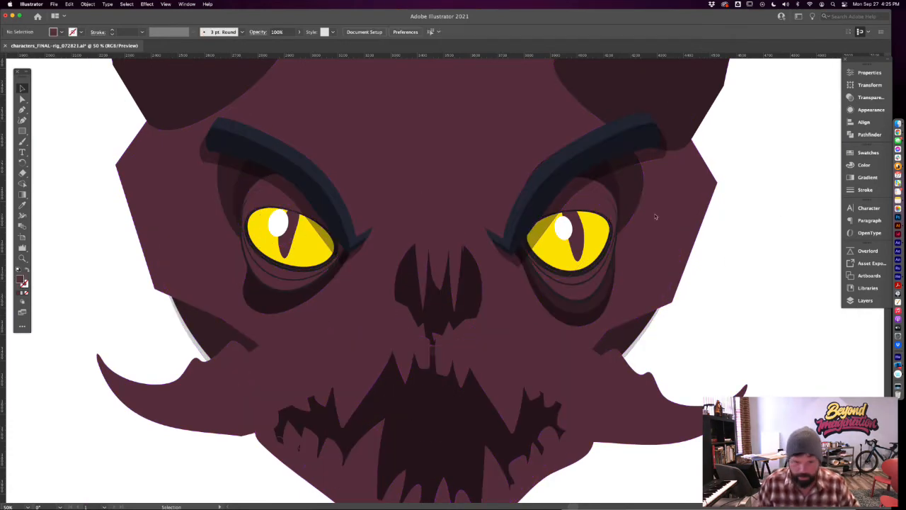
key("a")
left_click_drag(486, 359, 453, 340)
left_click_drag(354, 352, 385, 337)
left_click_drag(388, 335, 417, 342)
left_click(746, 281)
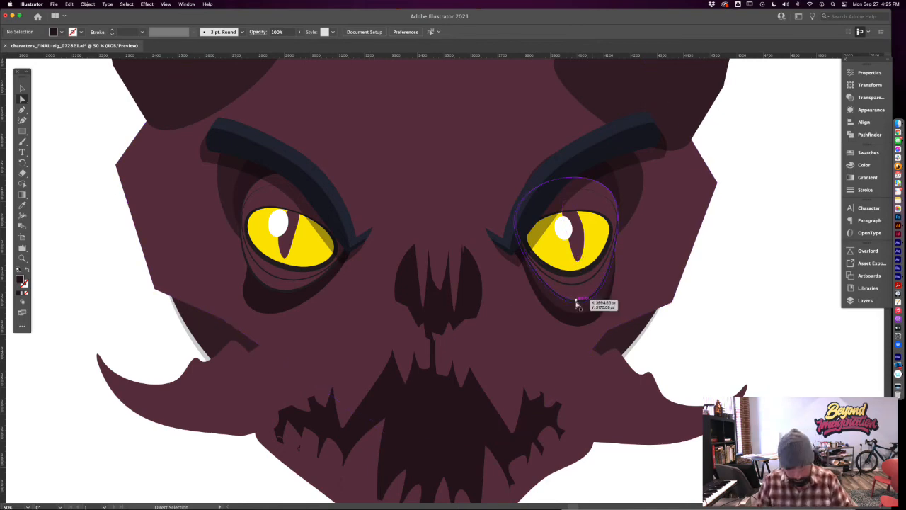
Simplify the path of the right-hand spike inside the nose opening
key("super+minus")
key("super+minus")
key("a")
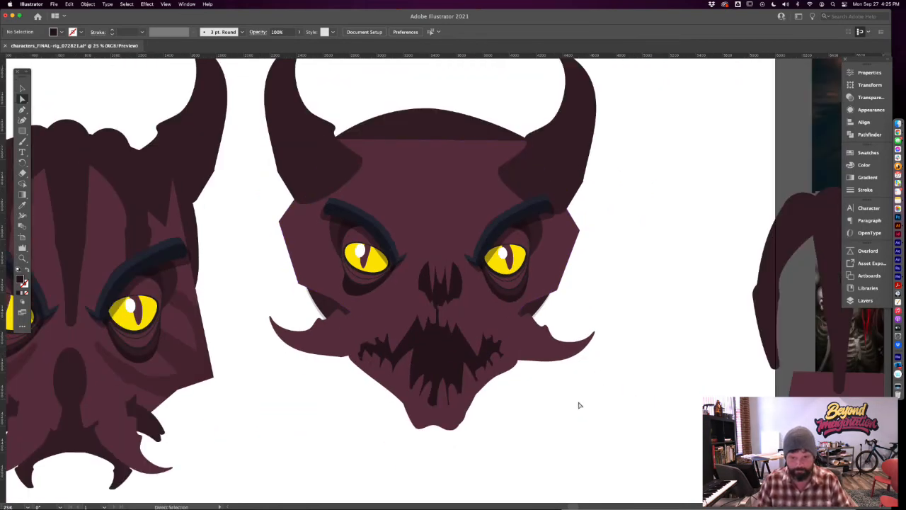
left_click_drag(449, 297, 453, 283)
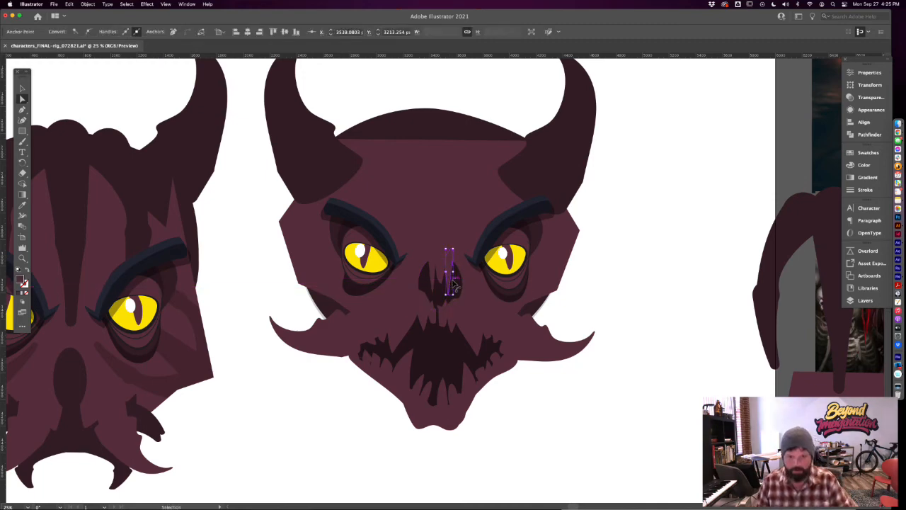
key("super+=")
key("super+=")
key("super+=")
key("super+=")
left_click(444, 275)
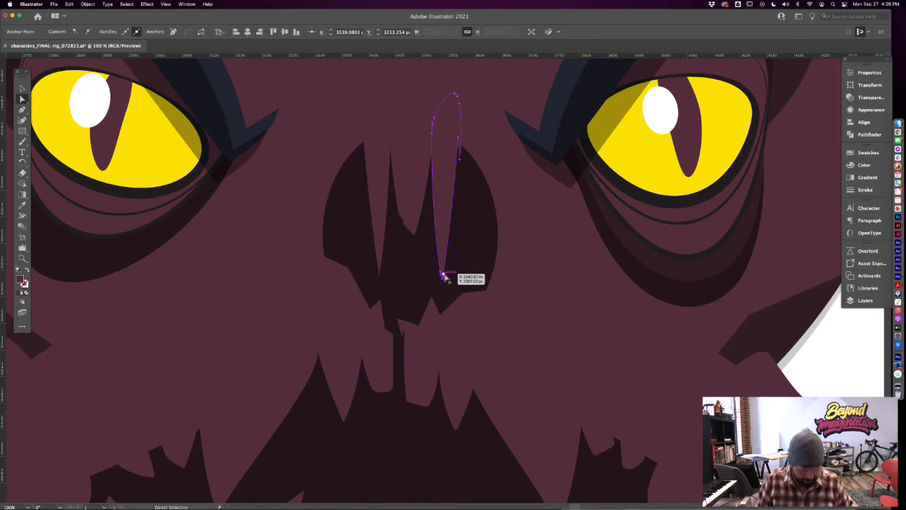
key("super+=")
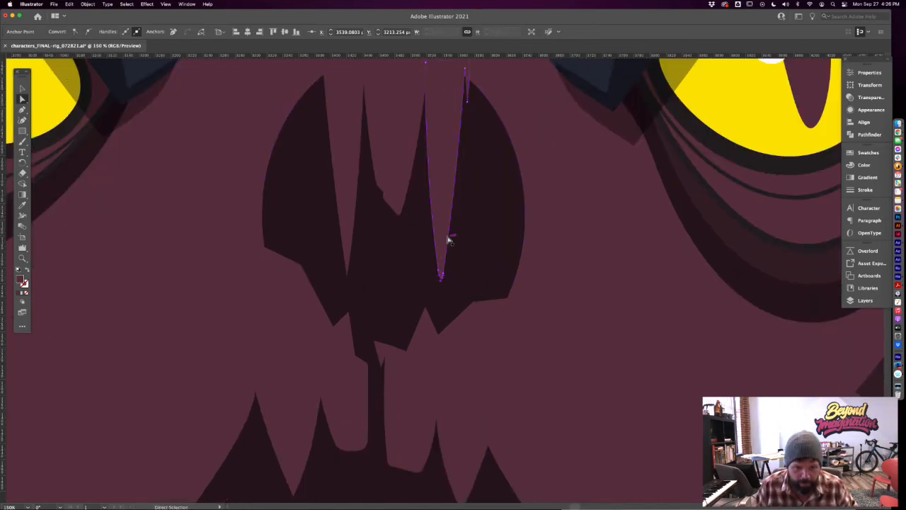
right_click(443, 239)
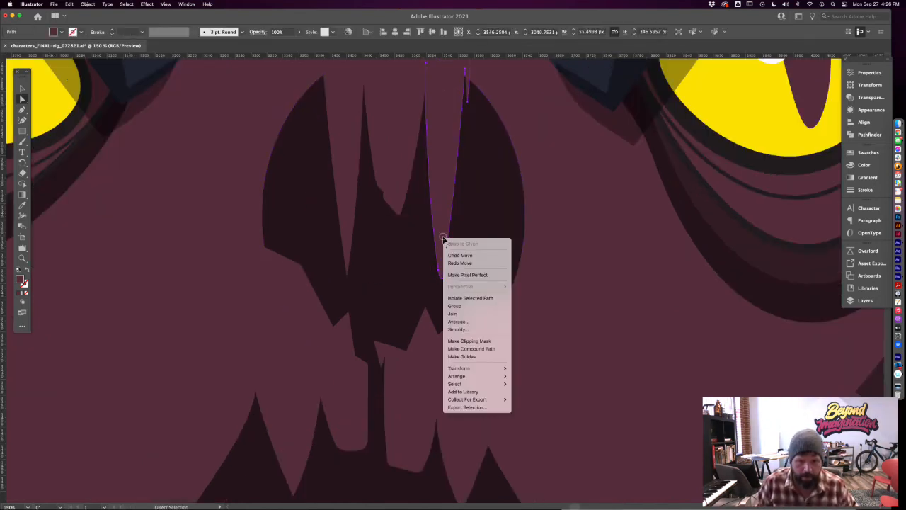
left_click(464, 331)
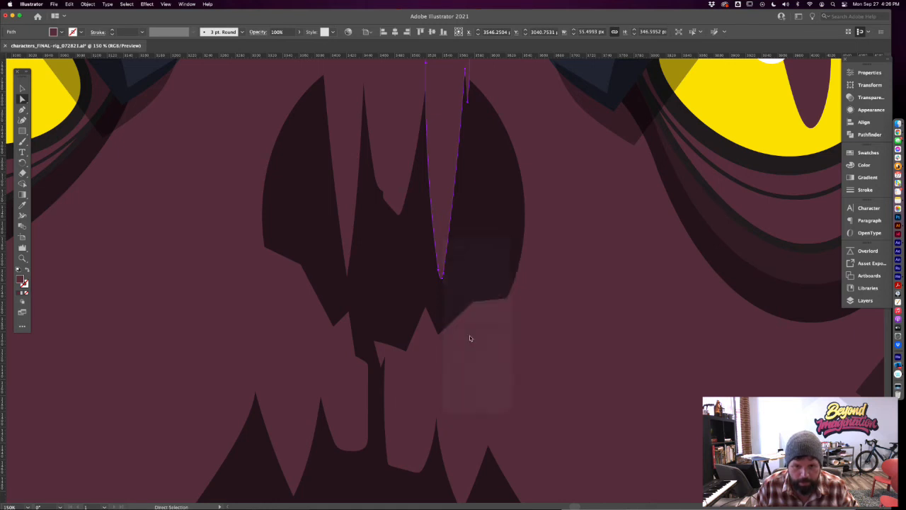
Shorten the right-hand and left-hand nose spikes by moving their tips up and outward
left_click(415, 231)
left_click(439, 235)
left_click(440, 277)
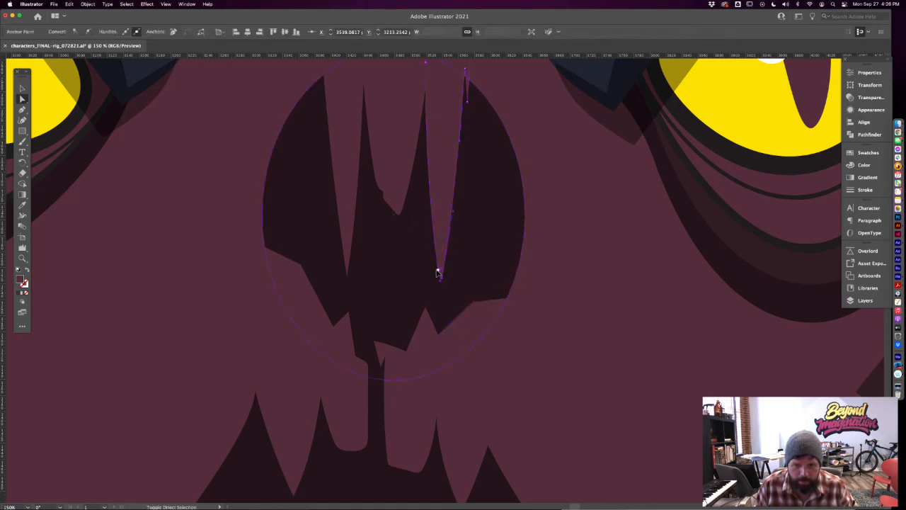
left_click_drag(443, 279, 455, 232)
left_click_drag(345, 274, 325, 237)
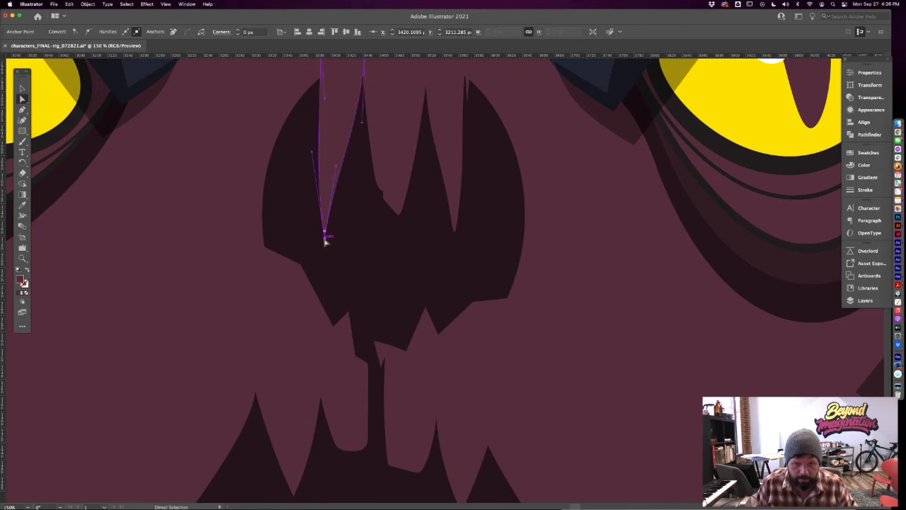
Pull the upper anchor points of the left and right nose spikes outward, and undo the last move on the right spike
key("super+minus")
key("super+minus")
key("super+minus")
key("super+minus")
key("super+minus")
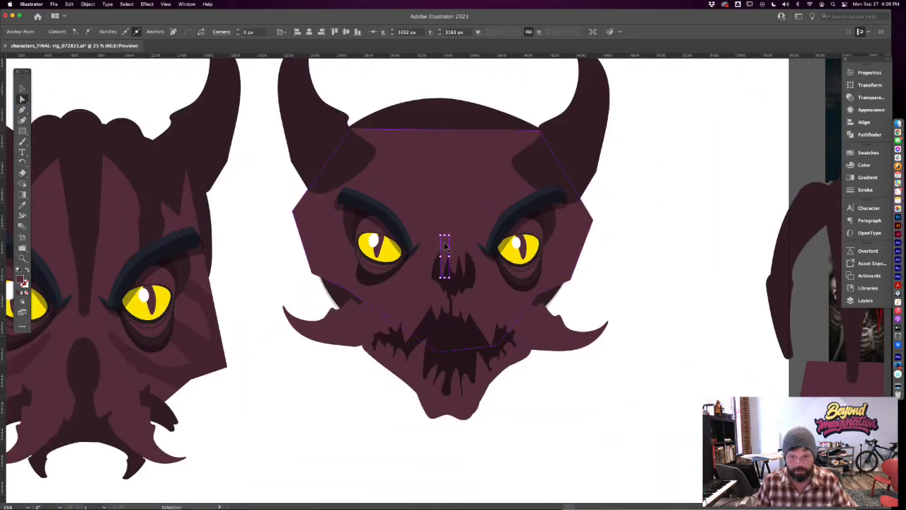
left_click(602, 264)
key("super+equal")
key("super+equal")
key("super+equal")
left_click(440, 191)
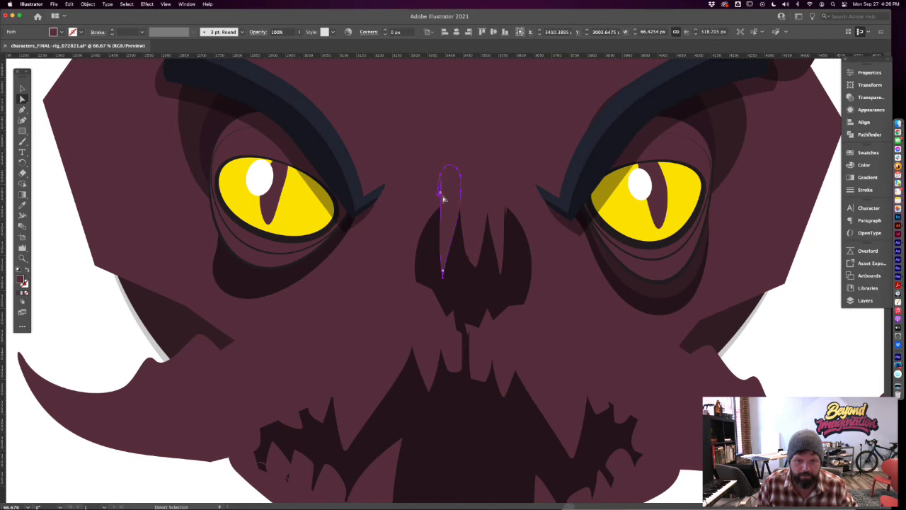
left_click_drag(441, 175, 428, 185)
left_click_drag(499, 222, 514, 218)
left_click_drag(500, 188, 518, 205)
key("super+z")
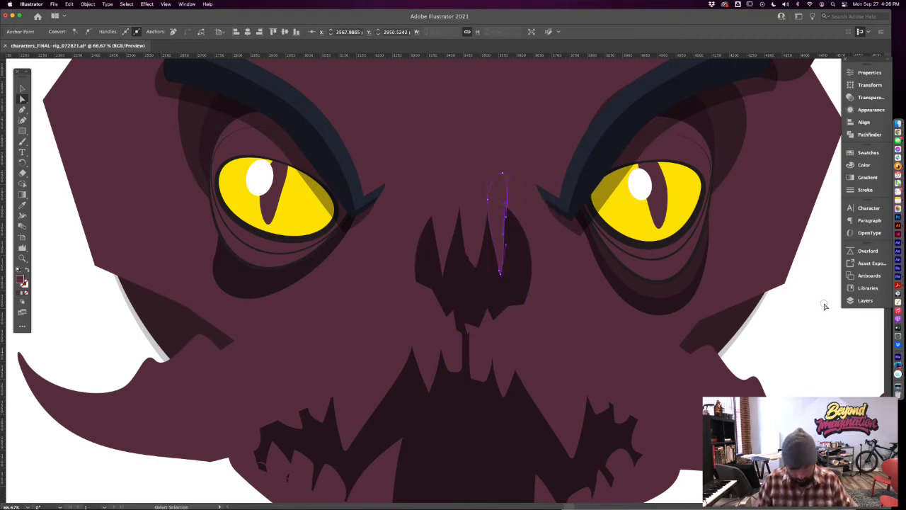
Shorten the large lower tooth on the left side of the mouth to about 174 × 318 px
left_click(825, 305)
key("super+minus")
key("super+minus")
key("super+minus")
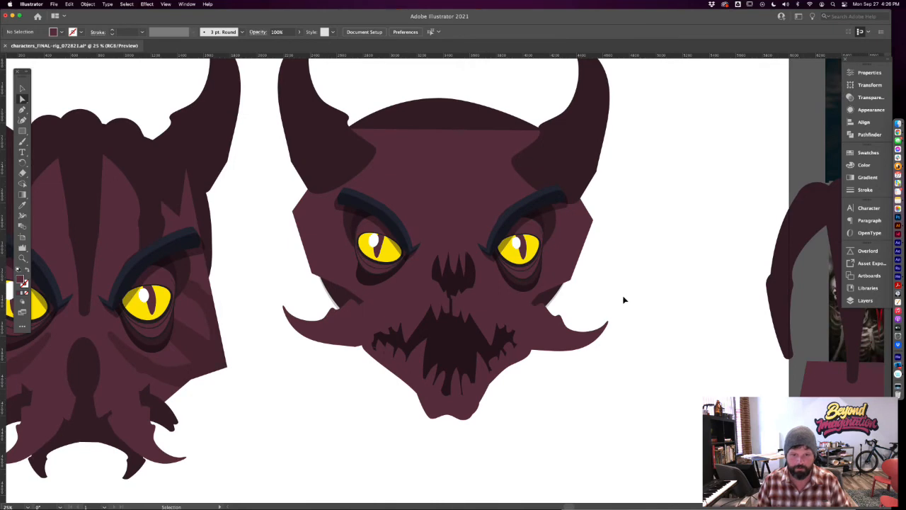
key("super+minus")
left_click_drag(537, 344, 596, 342)
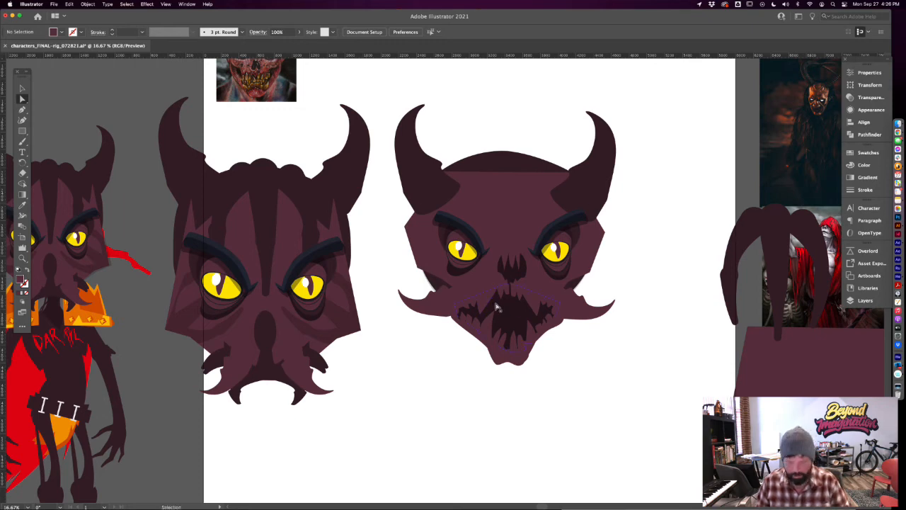
key("super+equal")
left_click(549, 345)
key("v")
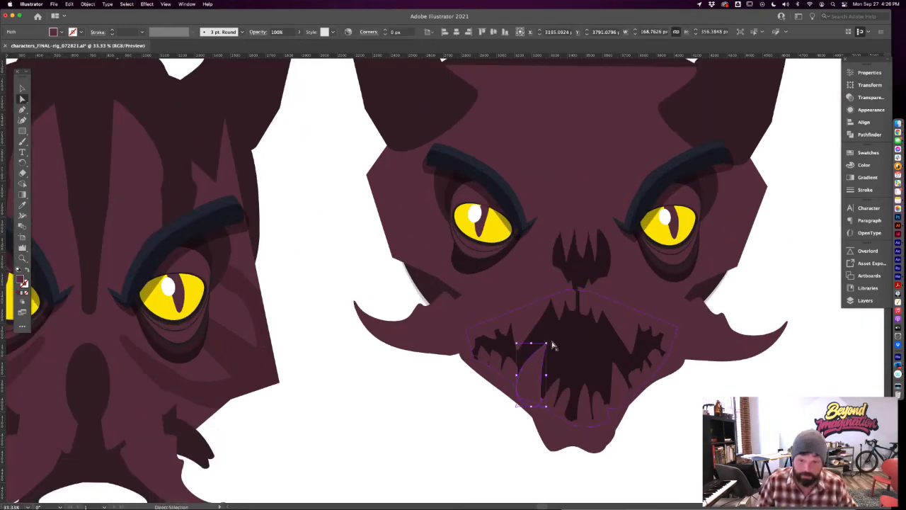
left_click_drag(547, 344, 546, 348)
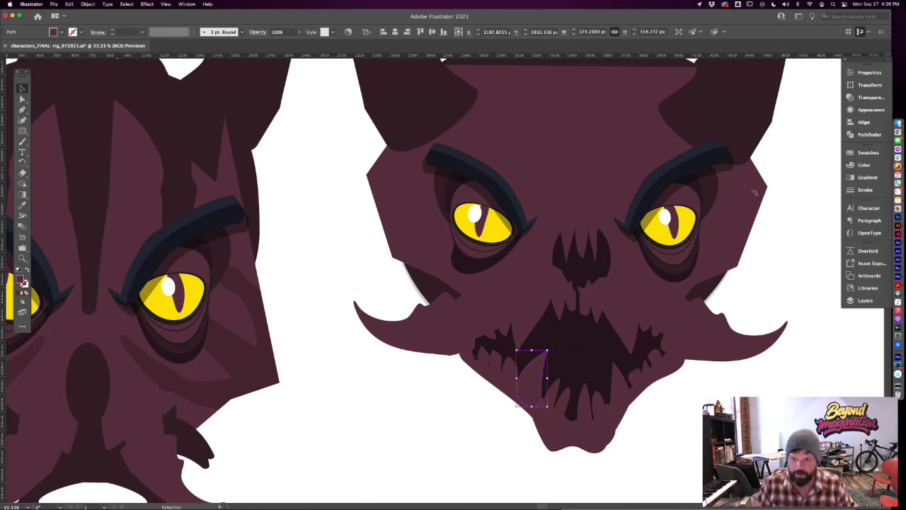
scroll(717, 198, "down", 3)
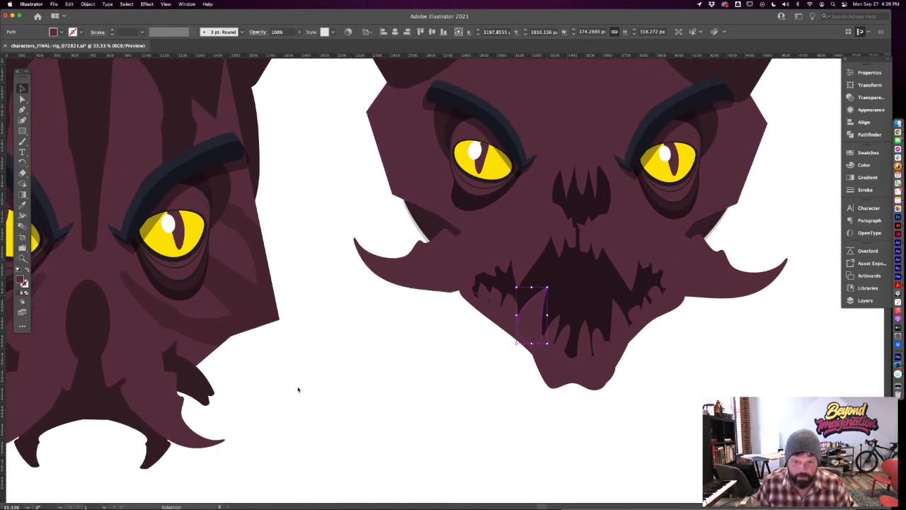
left_click(365, 387)
key("super+minus")
key("super+minus")
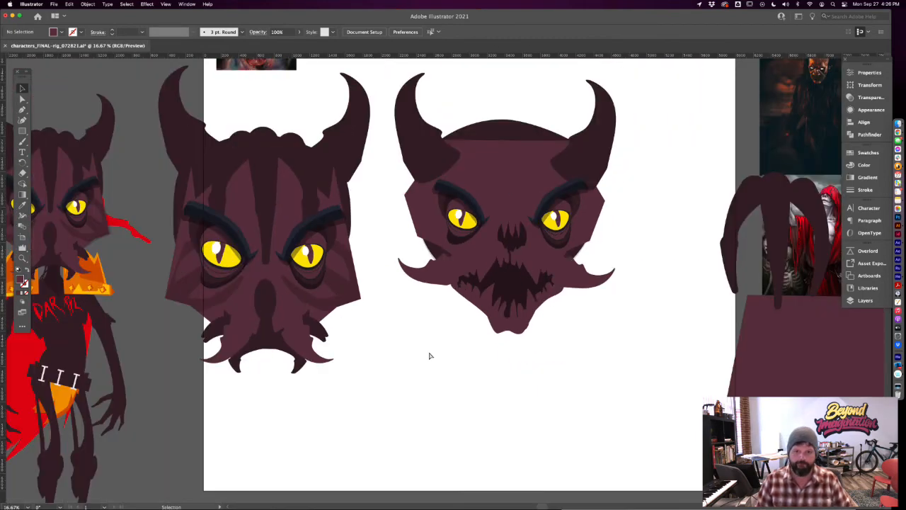
left_click_drag(425, 339, 410, 368)
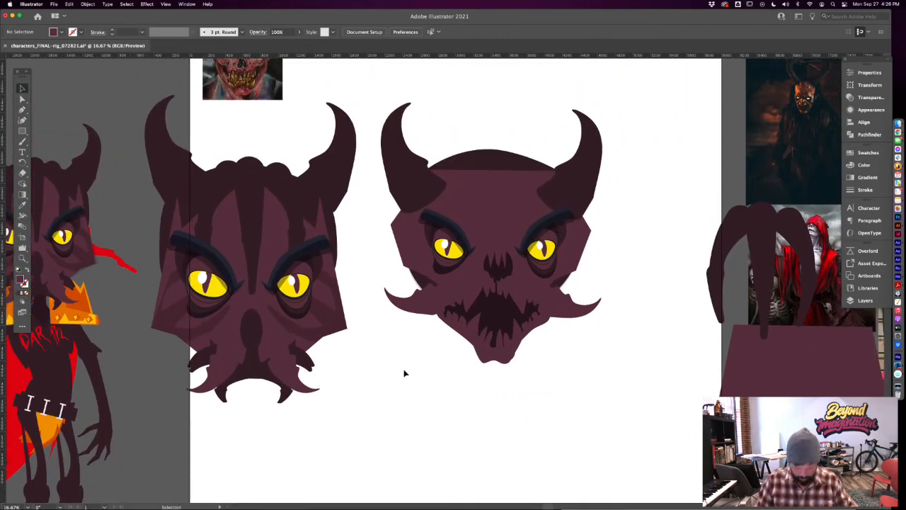
key("super+plus")
key("super+plus")
left_click_drag(678, 312, 582, 331)
left_click(577, 357)
double_click(578, 357)
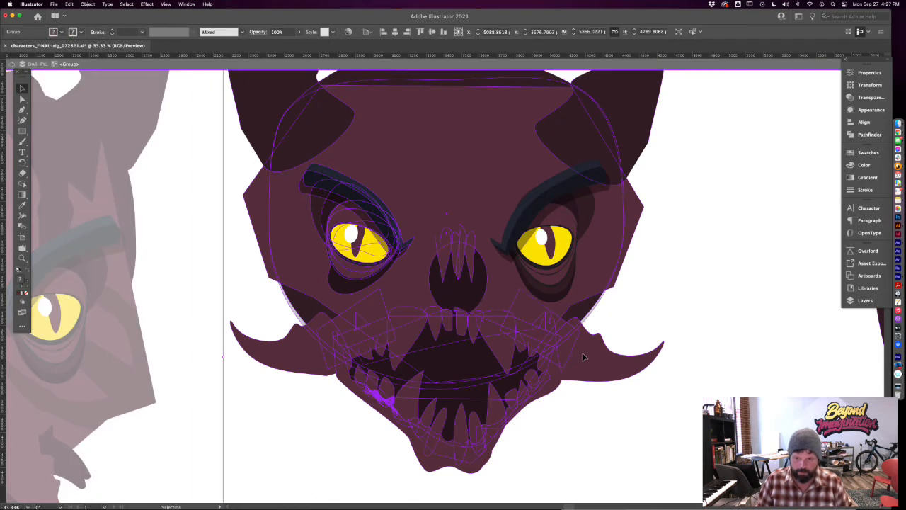
double_click(583, 350)
left_click(587, 366)
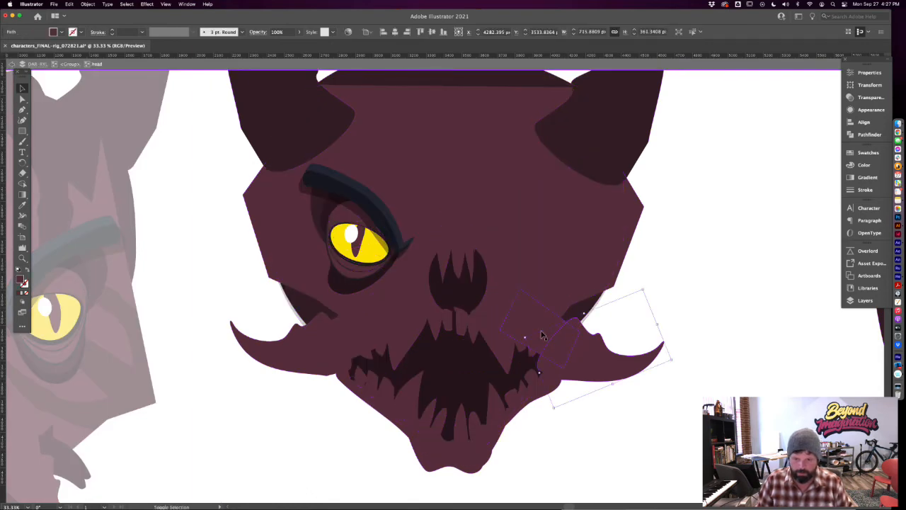
double_click(586, 423)
Move the right-hand tusk together with the adjoining cheek shape slightly up and to the right
key("a")
left_click(582, 369)
left_click(543, 333, "shift")
mouse_move(530, 338)
left_mouse_down()
mouse_move(548, 333)
mouse_move(536, 324)
mouse_move(533, 334)
left_mouse_up()
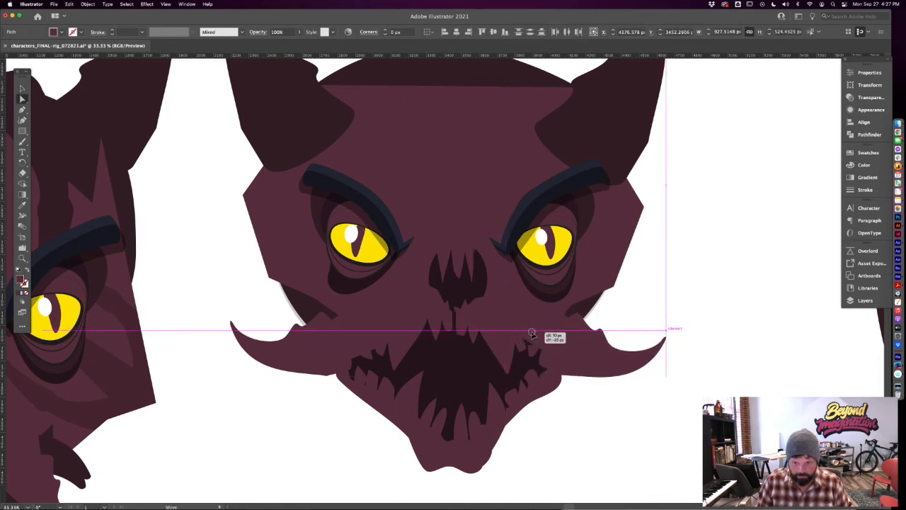
Try to nudge and rotate the right-hand tusk with its cheek shape, and undo the changes
left_click_drag(536, 337, 536, 337)
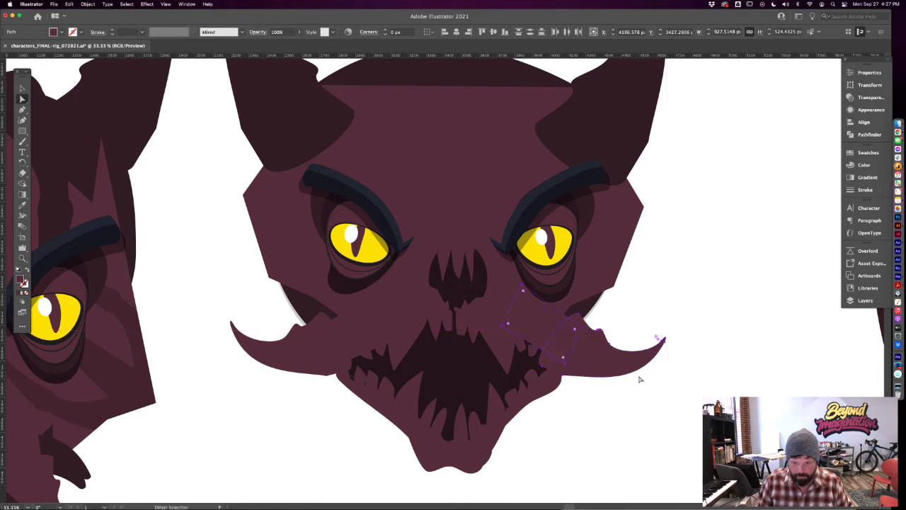
key("v")
left_click_drag(669, 383, 643, 404)
mouse_move(597, 368)
left_mouse_down()
mouse_move(598, 398)
mouse_move(591, 380)
left_mouse_up()
key("super+z")
key("super+z")
left_click(595, 411)
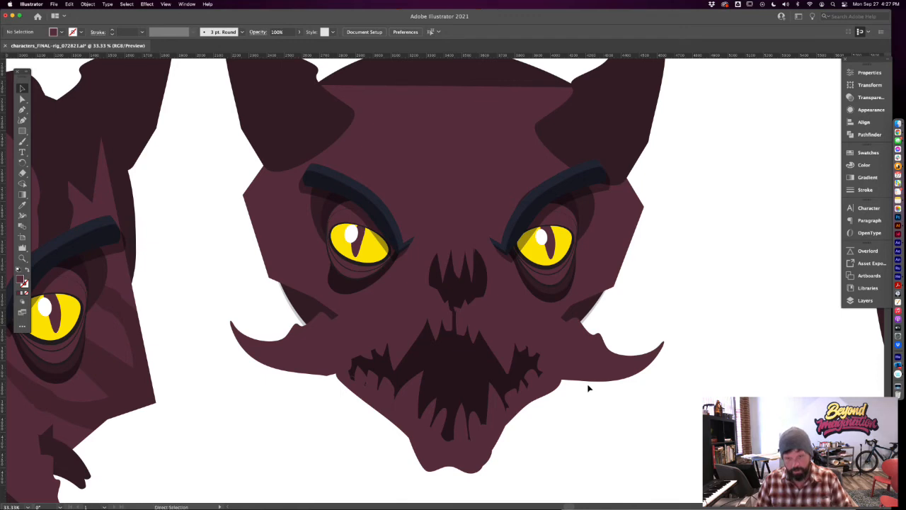
Copy the three dark forehead stripes from inside the older large head beside the new one
key("super+minus")
key("super+minus")
left_click_drag(482, 383, 542, 418)
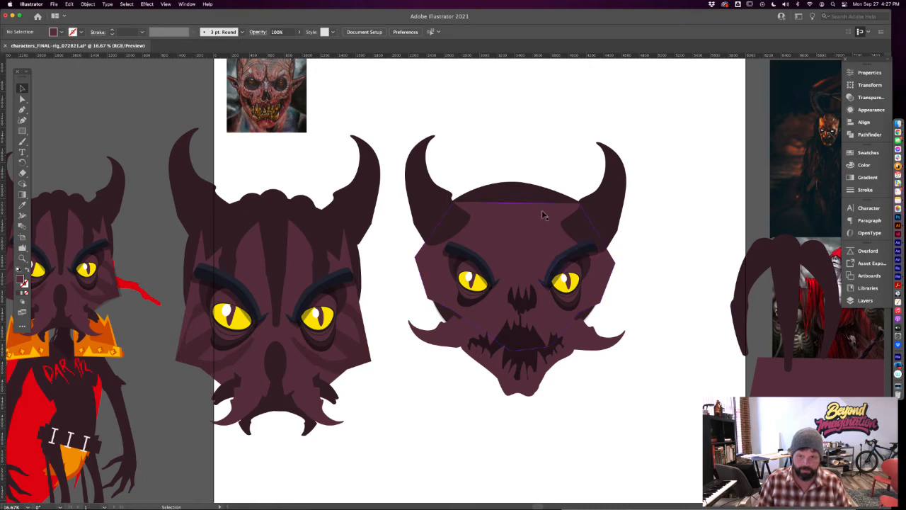
left_click(263, 248)
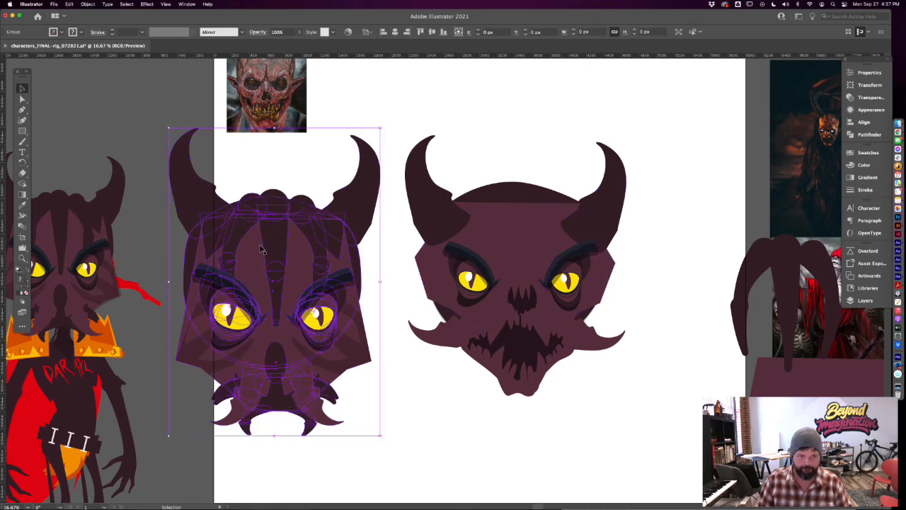
double_click(272, 241)
double_click(272, 242)
left_click(273, 242)
double_click(415, 91)
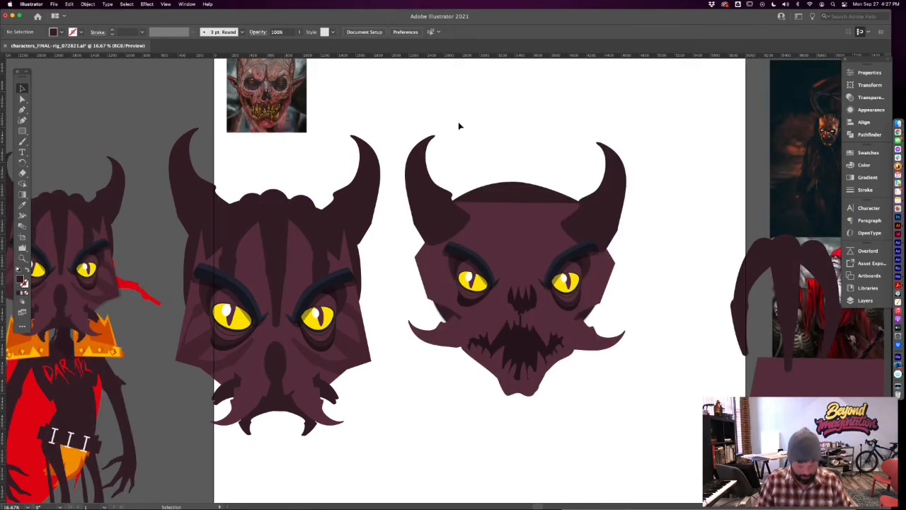
Place the copied stripes on the new head's forehead, inside its head group and directly in front of the face shape
double_click(480, 218)
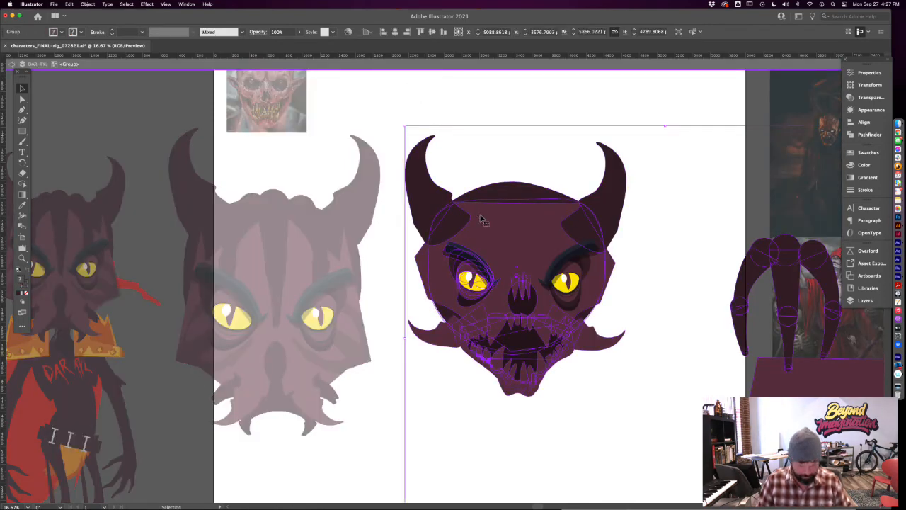
double_click(480, 216)
left_click(481, 216)
left_click_drag(501, 218, 542, 189)
key("super+x")
left_click(526, 217)
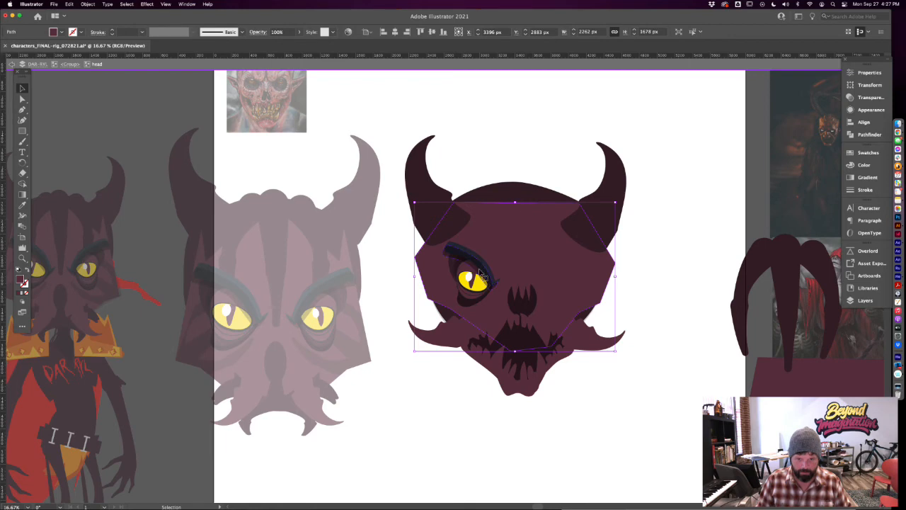
key("super+f")
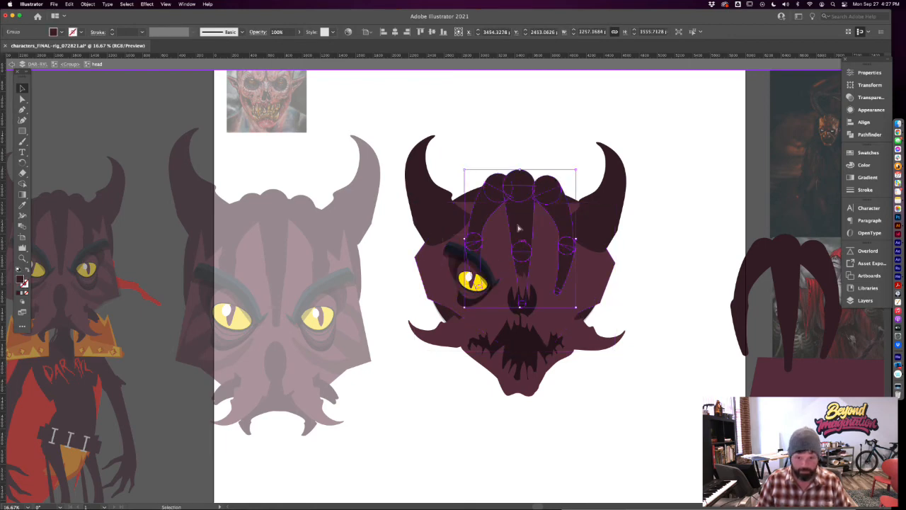
double_click(500, 115)
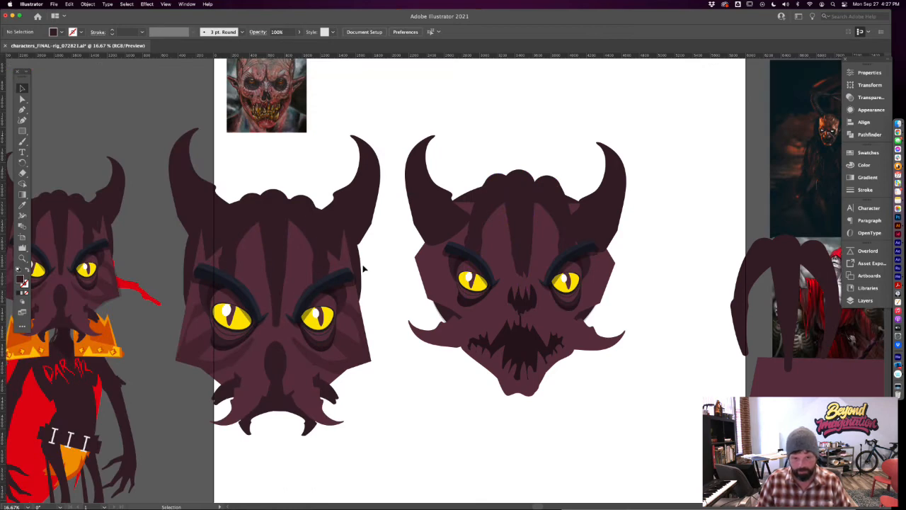
Shorten the middle forehead stripe by moving its lower segment up above the nose
double_click(522, 244)
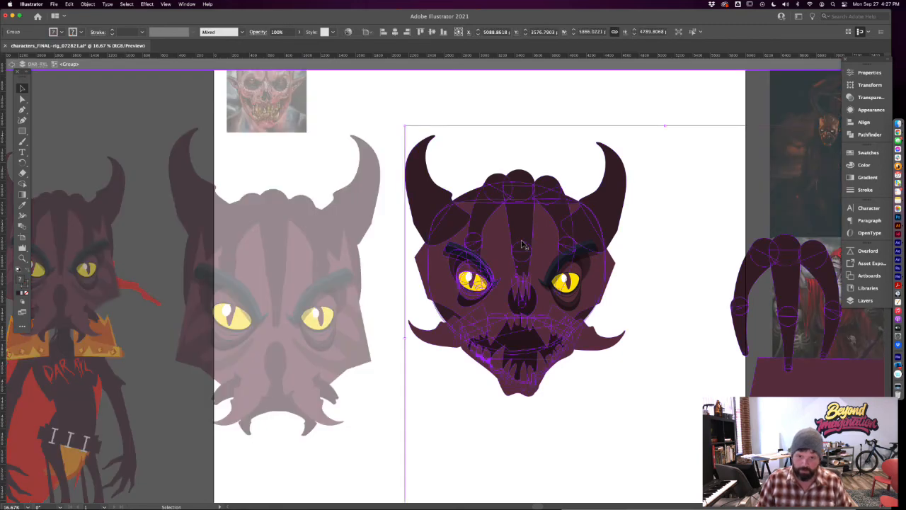
double_click(522, 244)
double_click(522, 244)
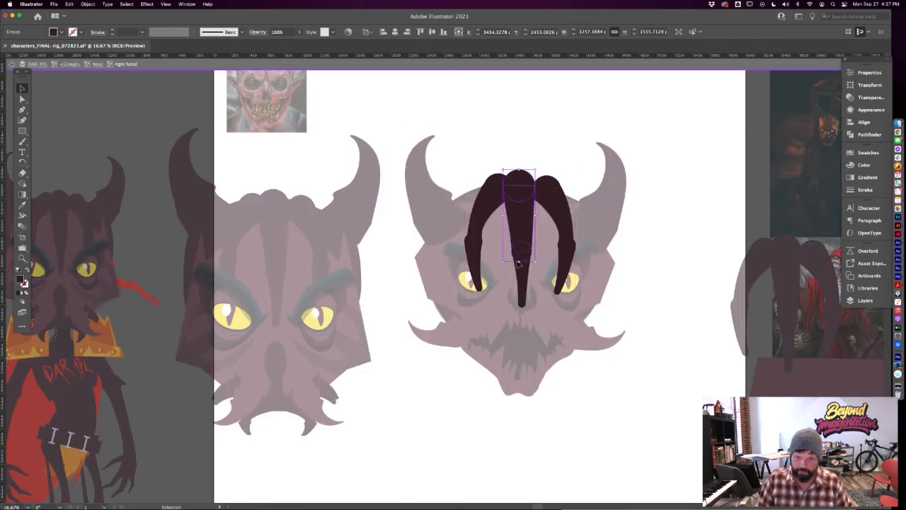
left_click(524, 304)
left_click_drag(523, 306, 521, 272)
Angle the right forehead stripe's lower segment outward and up, and reposition the left stripe's segments to fit the forehead
left_click(566, 225)
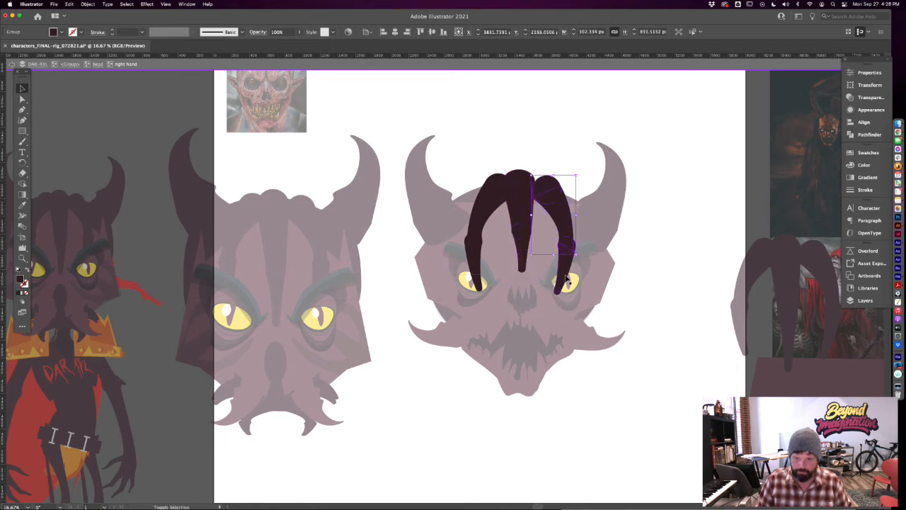
left_click_drag(580, 295, 568, 259)
left_click(468, 253)
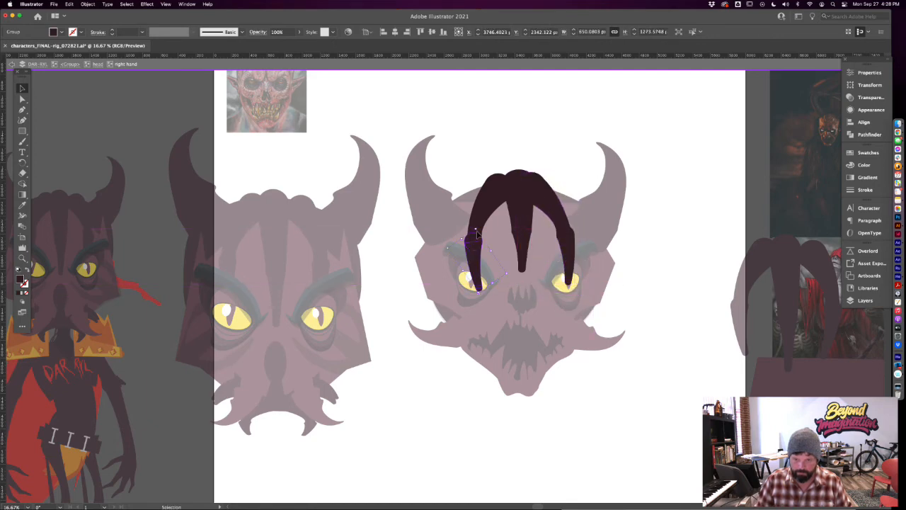
left_click(494, 193)
left_click_drag(515, 171, 521, 181)
left_click_drag(486, 208, 490, 200)
double_click(444, 141)
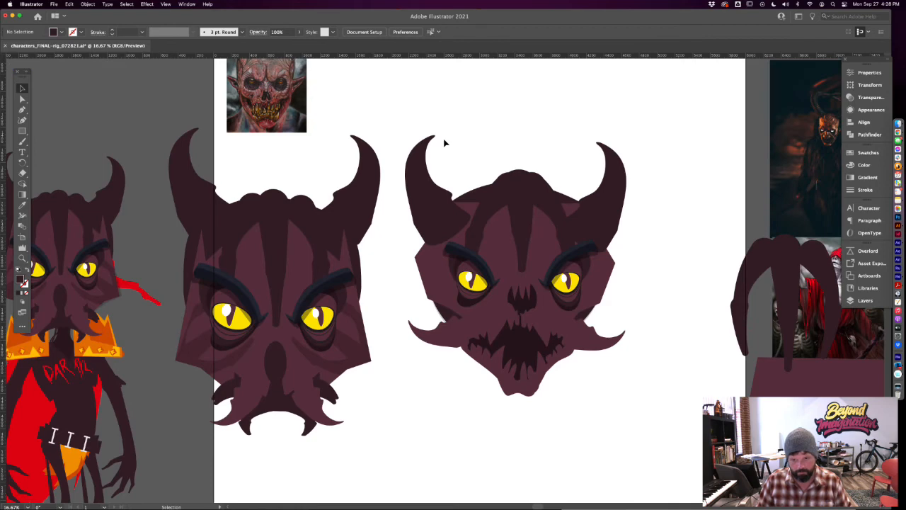
Move both horns of the new head up and slightly inward so they sit on the skull's upper corners
key("a")
left_click_drag(614, 203, 610, 213)
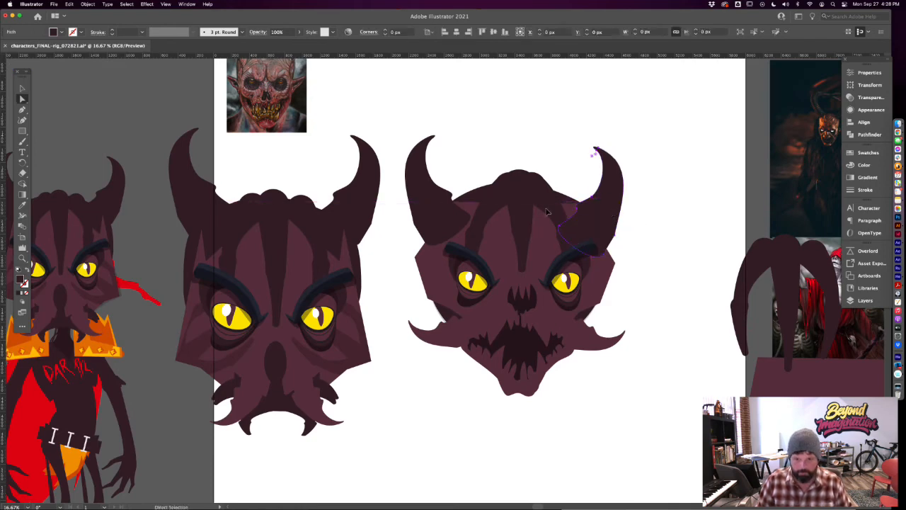
left_click_drag(417, 201, 431, 188)
left_click_drag(590, 234, 587, 207)
left_click(628, 244)
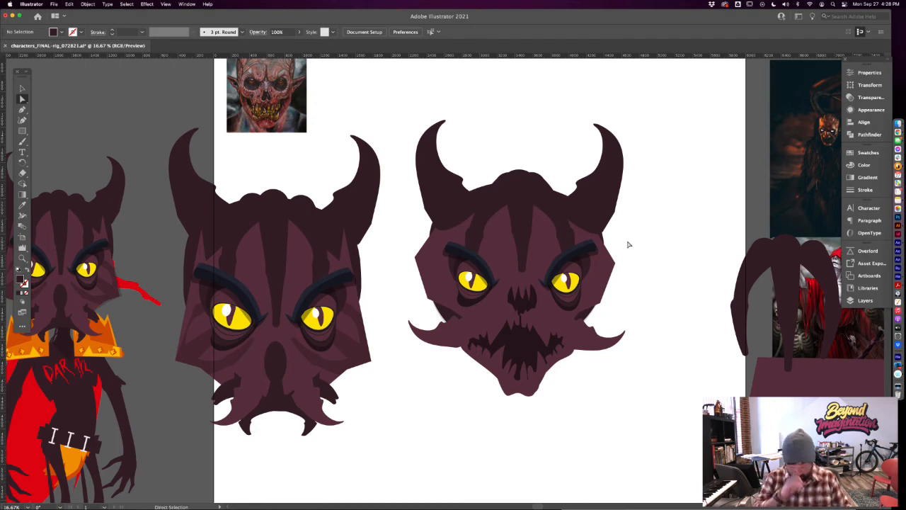
key("super+equal")
key("super+equal")
left_click_drag(577, 281, 423, 274)
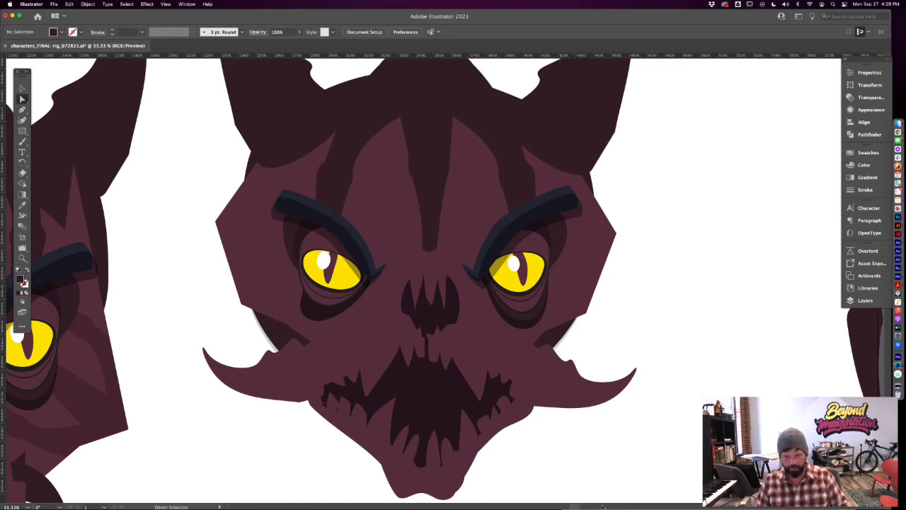
key("super+minus")
key("super+minus")
key("super+minus")
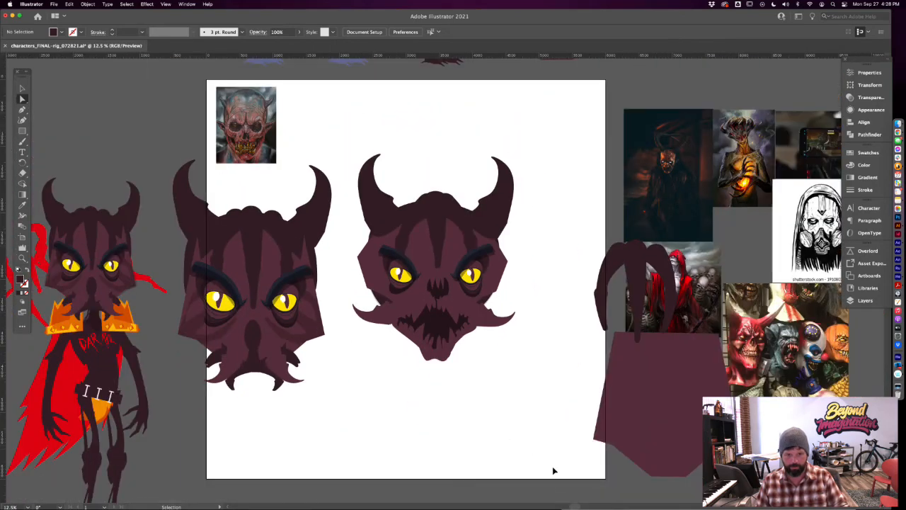
left_click_drag(380, 392, 390, 395)
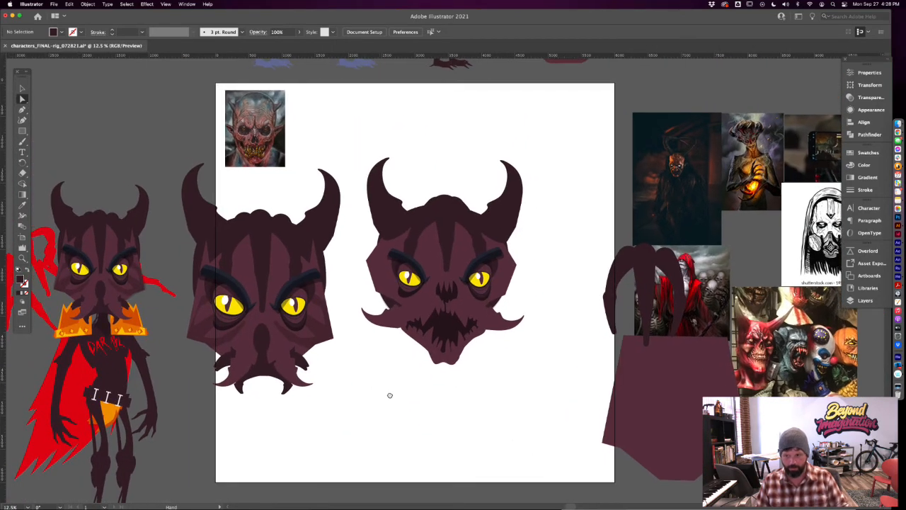
Collapse and hide the DAR-RYL layer, and briefly show the MASE layer to view that character
left_click(865, 301)
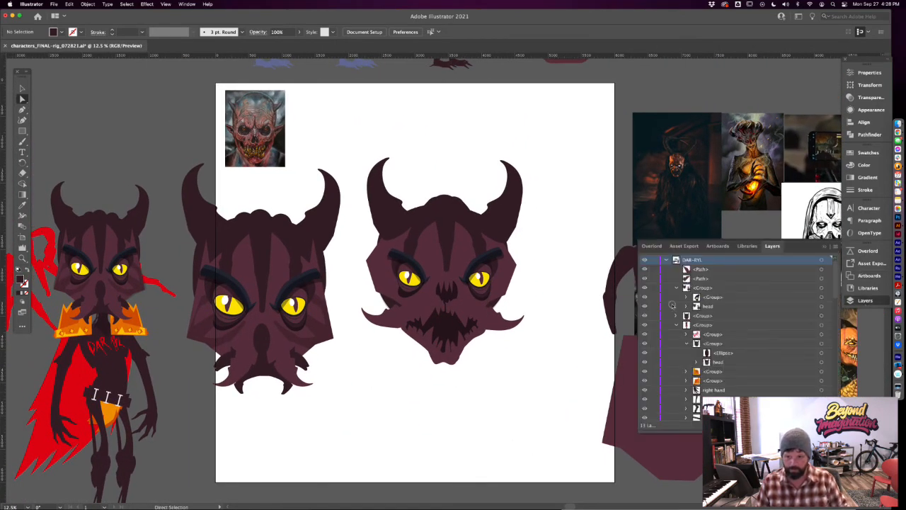
left_click(666, 261)
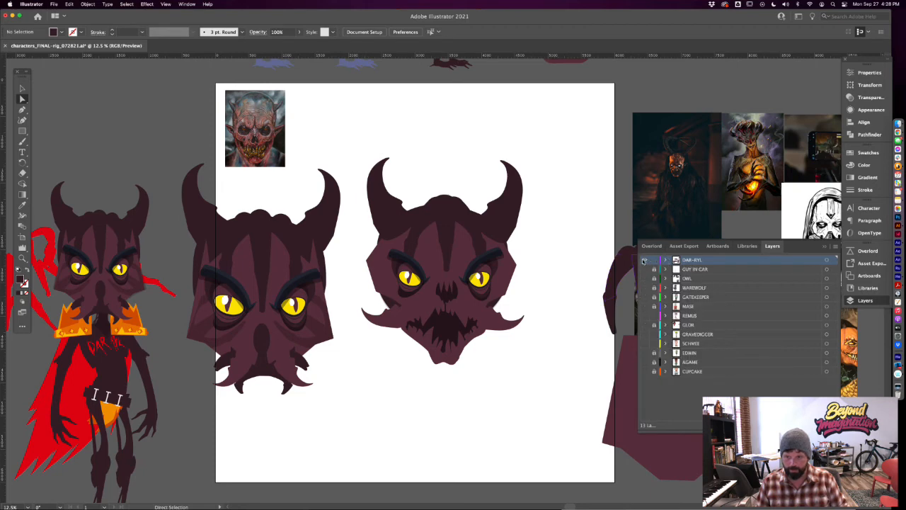
left_click(644, 261)
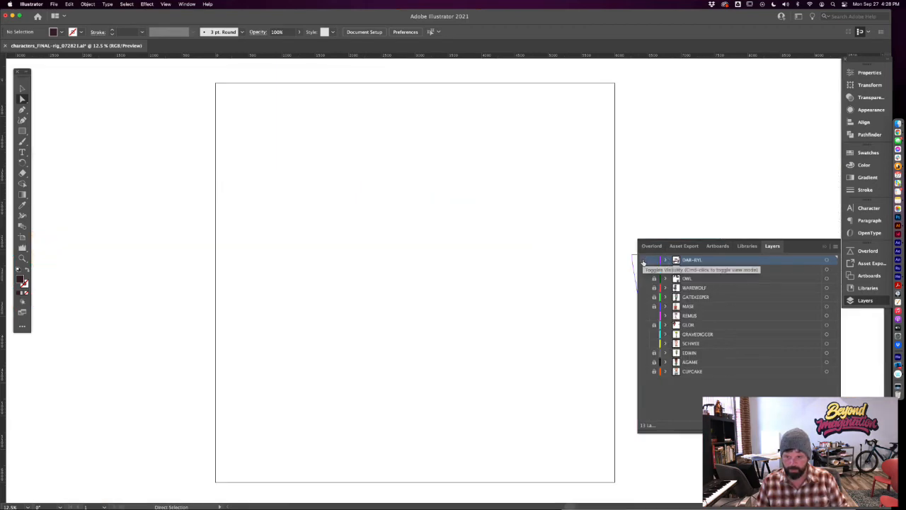
left_click(645, 308)
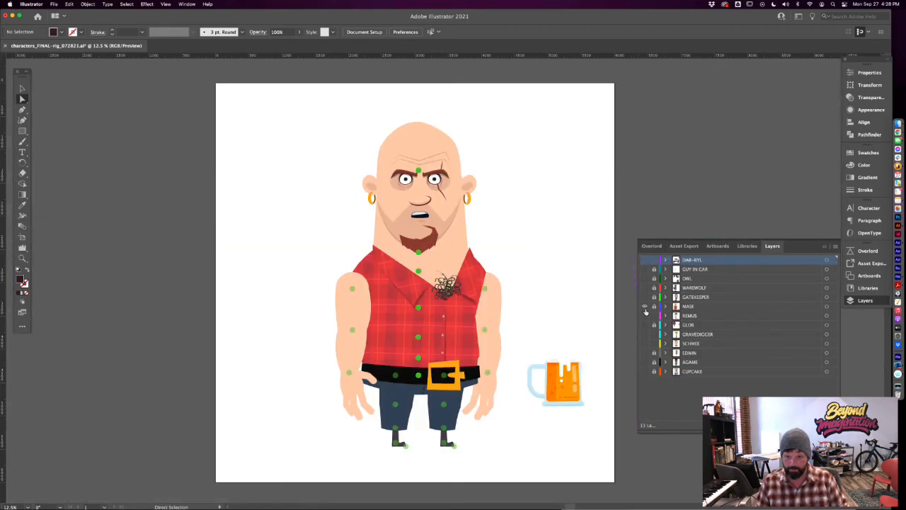
left_click(645, 310)
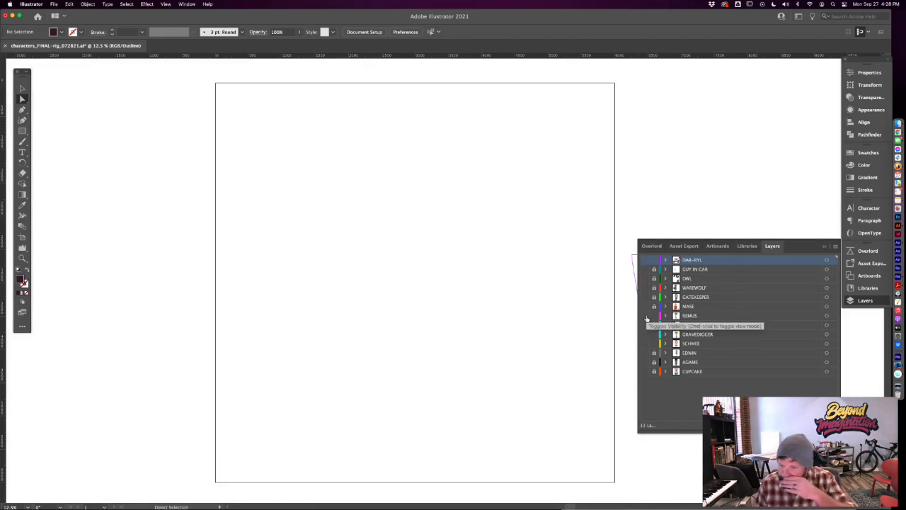
Show and hide the EDWIN and SCHMEE layers in turn to check the other character designs
left_click(645, 353)
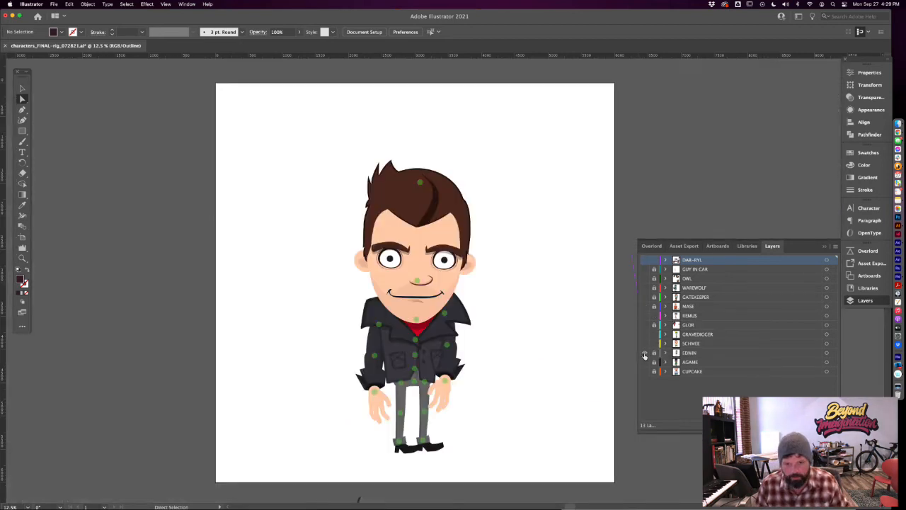
left_click(645, 352)
left_click(645, 344)
left_click(645, 344)
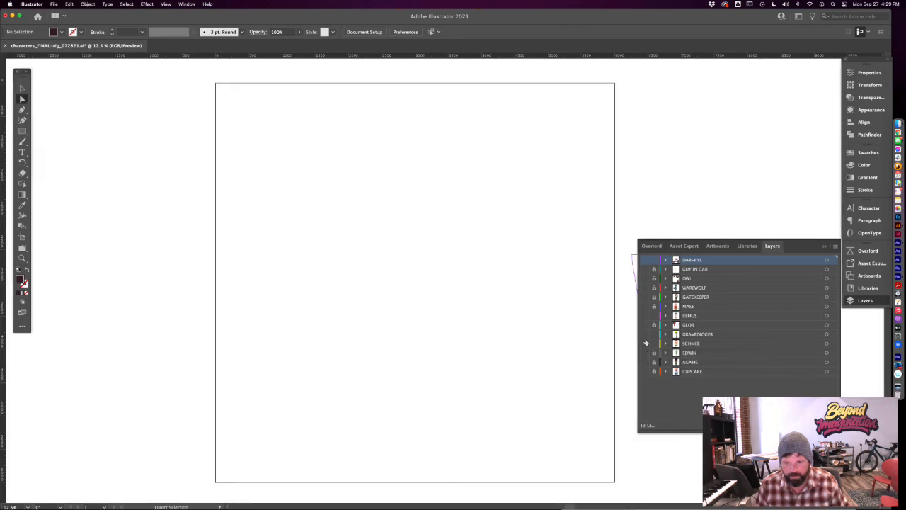
left_click(644, 337)
left_click(646, 315)
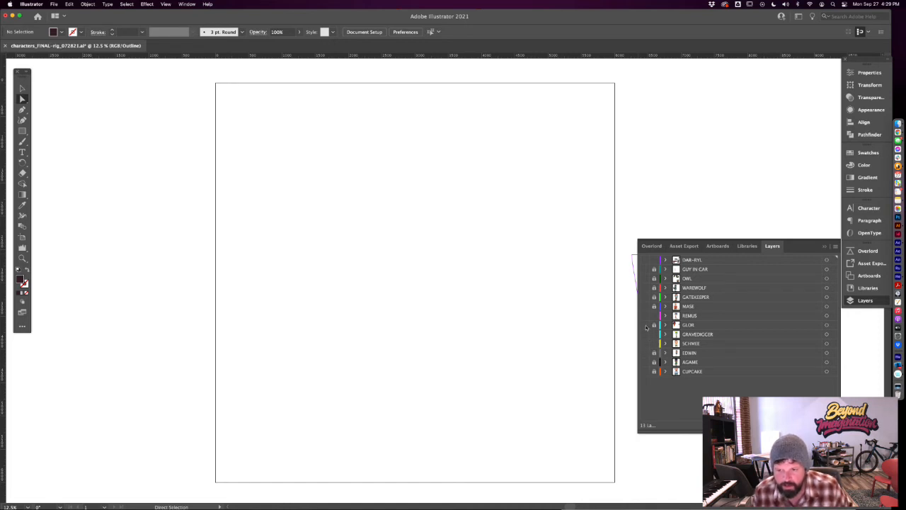
Briefly show the GLOR and AGAME layers, and make the DAR-RYL layer visible again
left_click(645, 325)
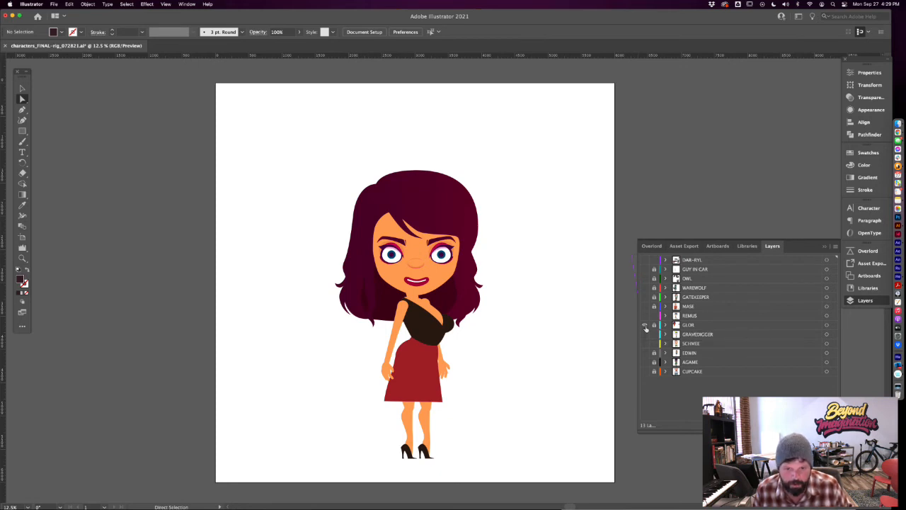
left_click(646, 325)
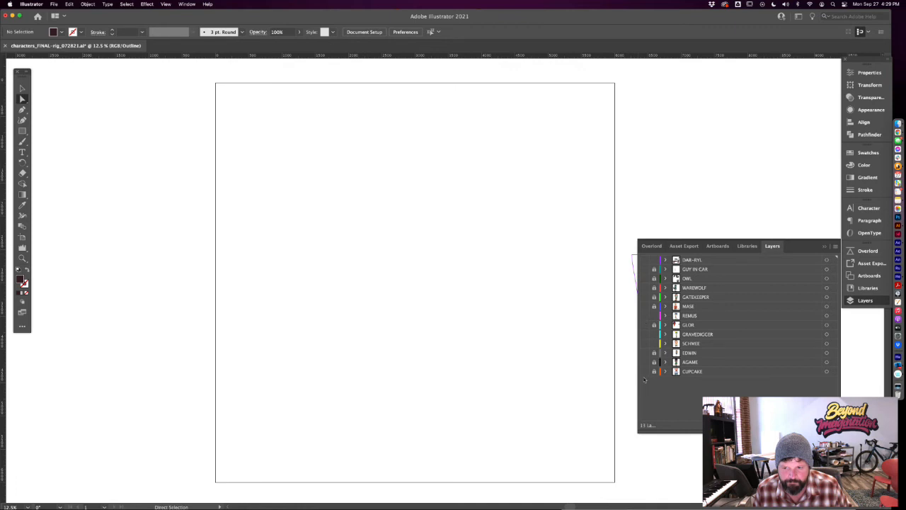
left_click(644, 363)
left_click(643, 363)
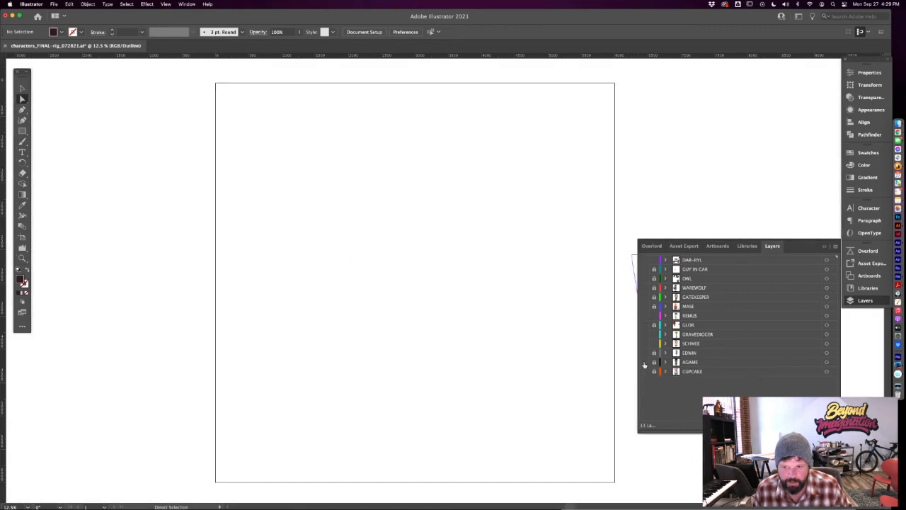
left_click(644, 262)
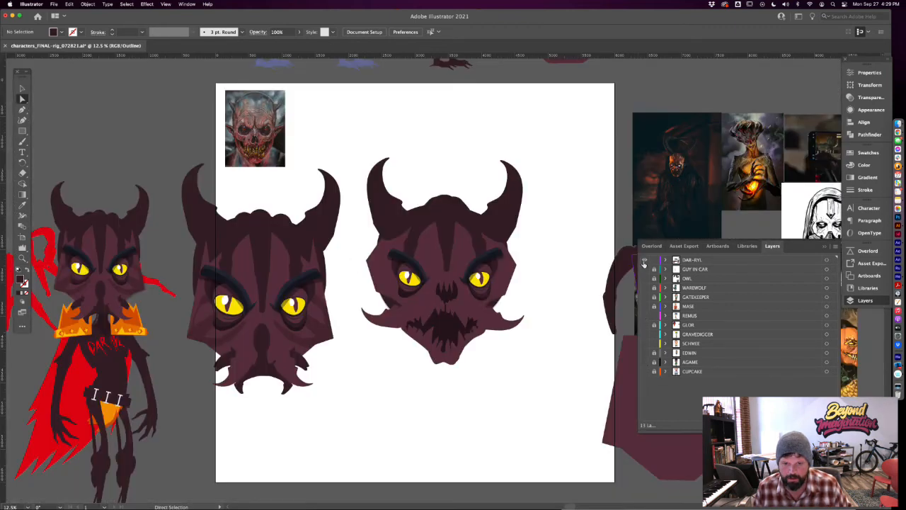
Isolate the head of the middle standing blue character and copy its toothed mouth group
scroll(515, 177, "up", 5)
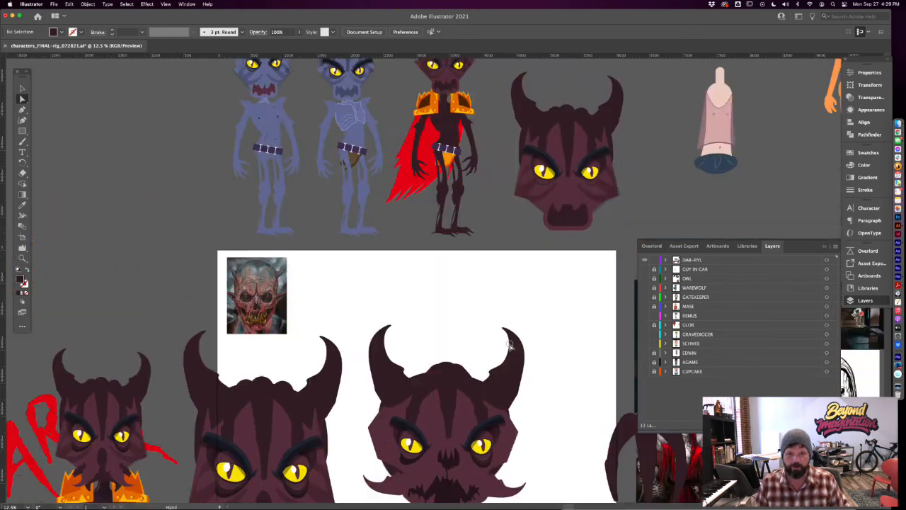
key("v")
left_click(366, 123)
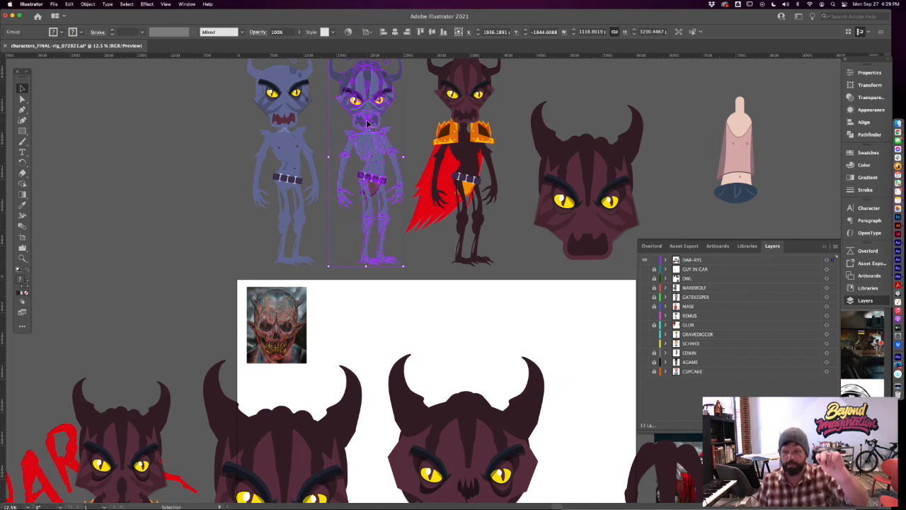
double_click(366, 123)
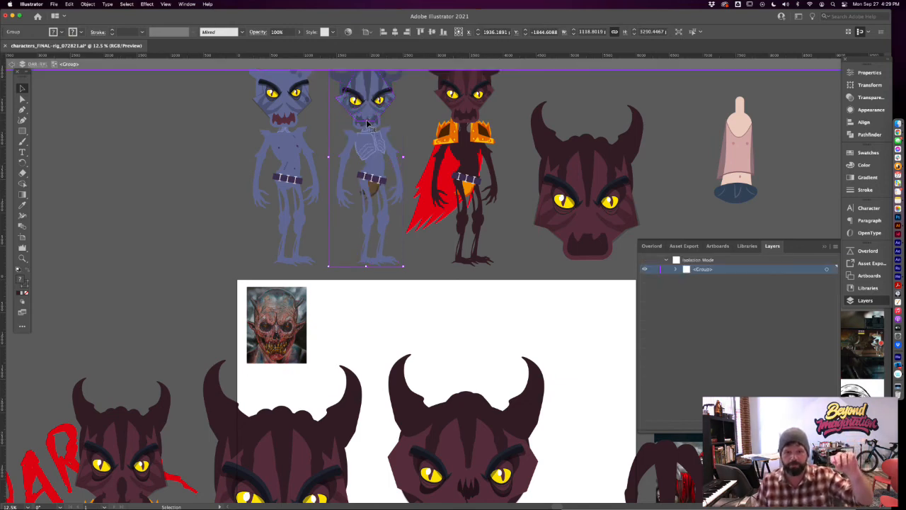
double_click(367, 123)
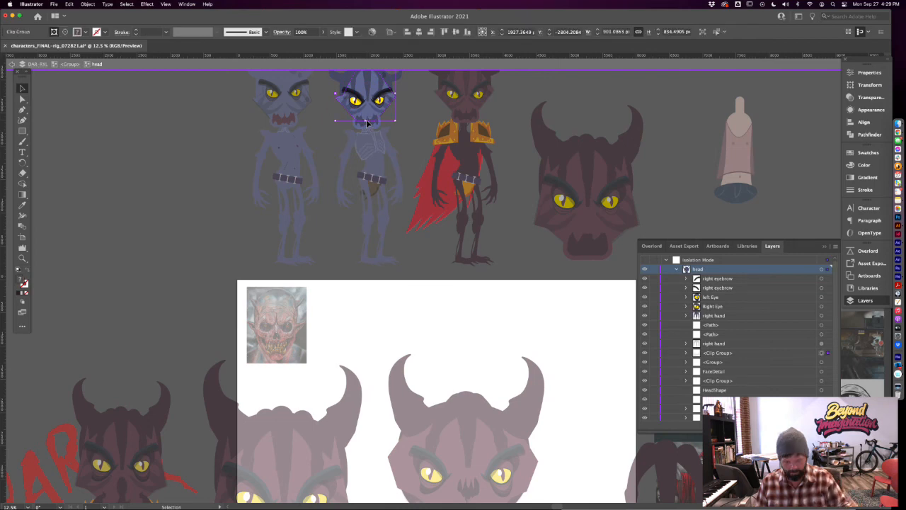
key("super+equal")
key("super+equal")
key("super+equal")
key("super+equal")
left_click_drag(432, 309, 409, 191)
left_click(464, 301)
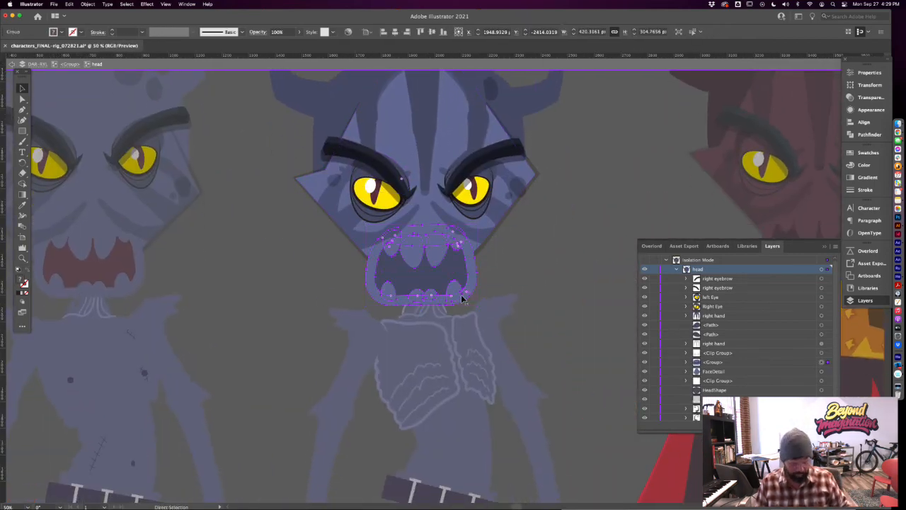
Leave the isolated head, paste the mouth onto the artboard above the new horned head, and enlarge it to about 1712 px wide
double_click(535, 275)
key("super+minus")
key("super+minus")
key("super+minus")
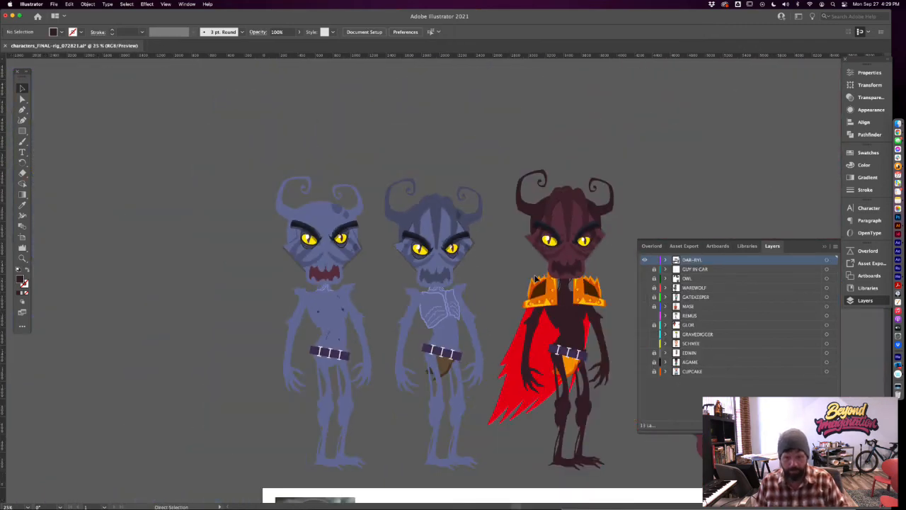
left_click_drag(382, 370, 305, 181)
left_click_drag(338, 323, 223, 235)
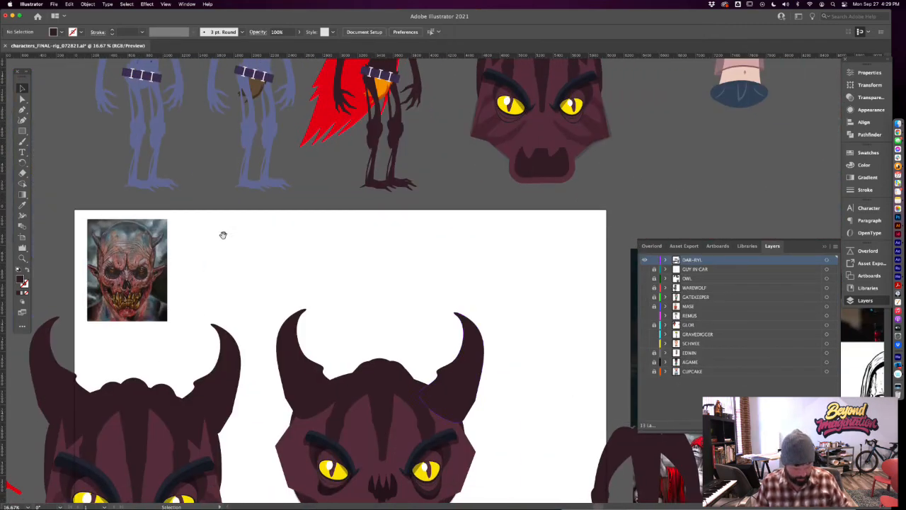
key("super+v")
left_click_drag(463, 268, 550, 243)
key("super+shift+a")
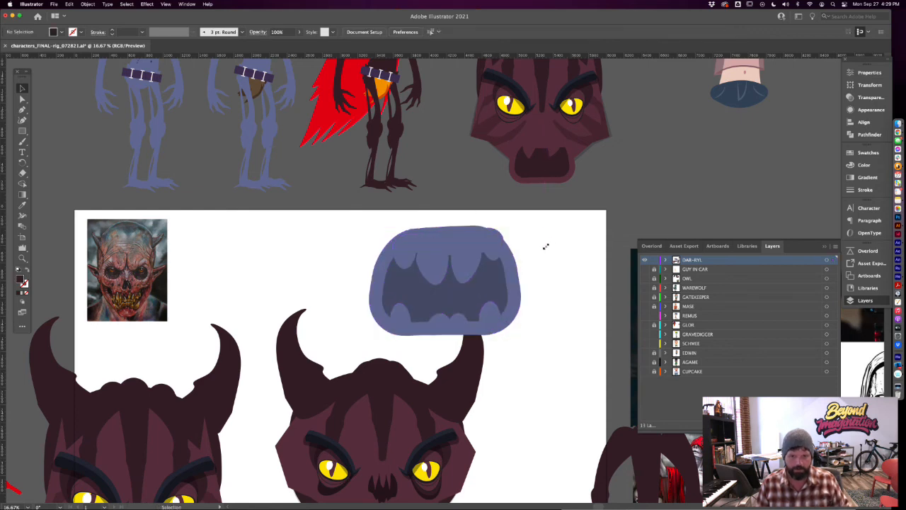
Isolate the pasted mouth group and delete its upper and lower teeth
double_click(456, 249)
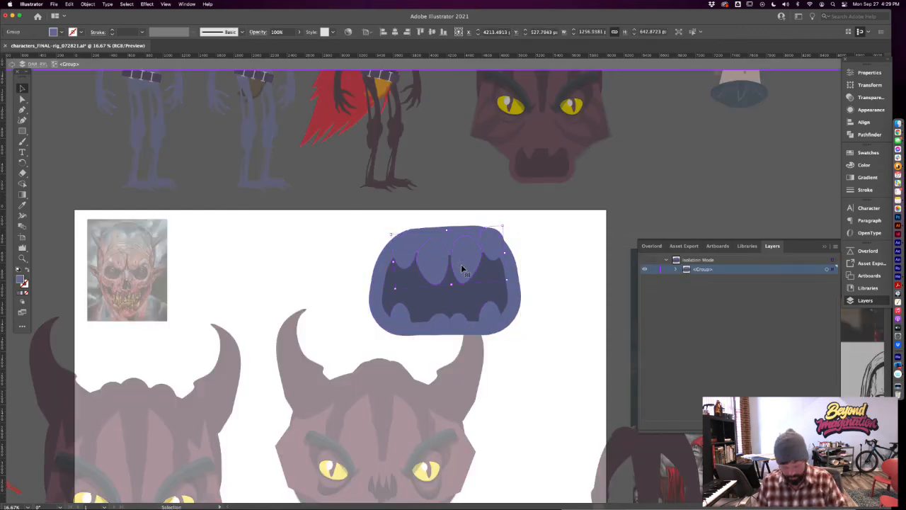
key("Delete")
left_click(486, 315)
key("Delete")
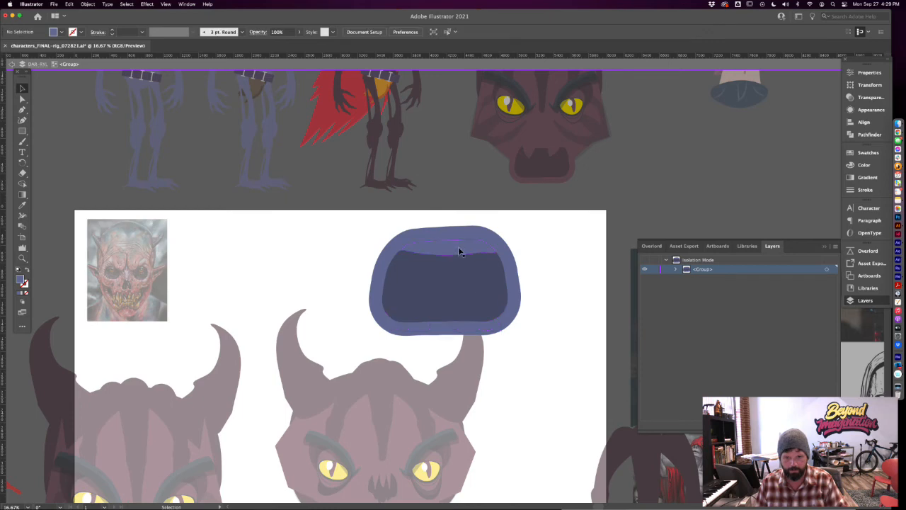
Recolour the strip along the top of the mouth opening with the dark interior colour and unite it with the interior shape
left_click(460, 250)
key("Delete")
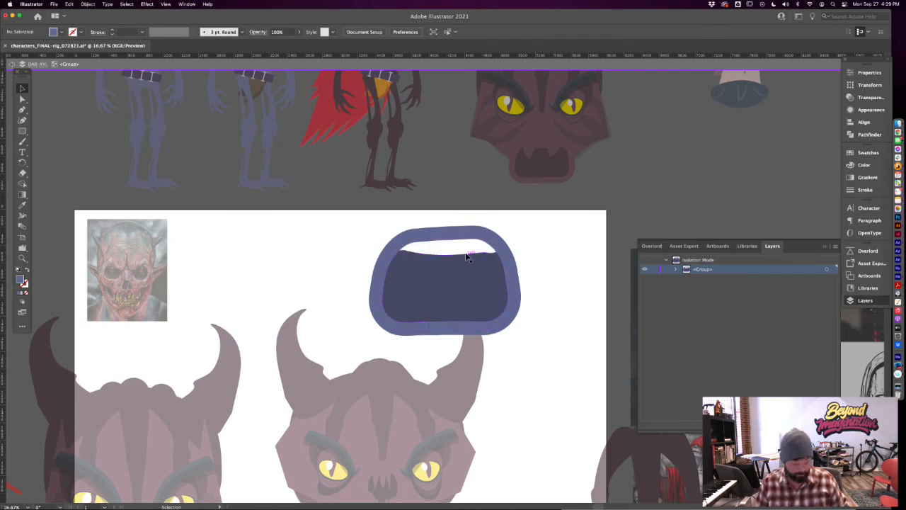
key("super+z")
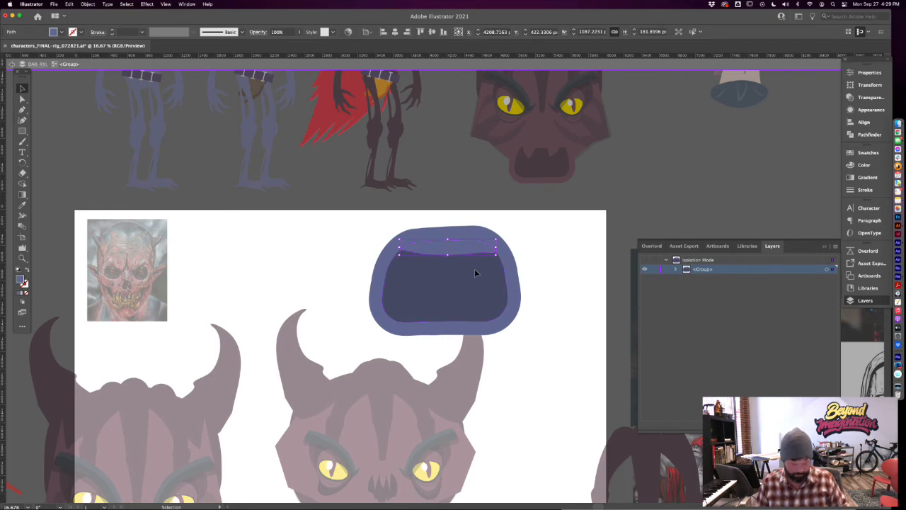
key("i")
left_click(490, 281)
key("v")
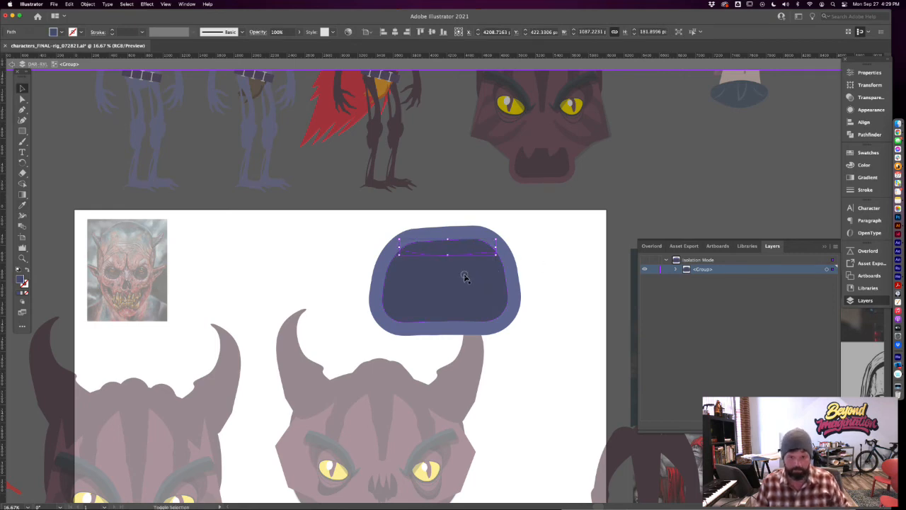
left_click(462, 282)
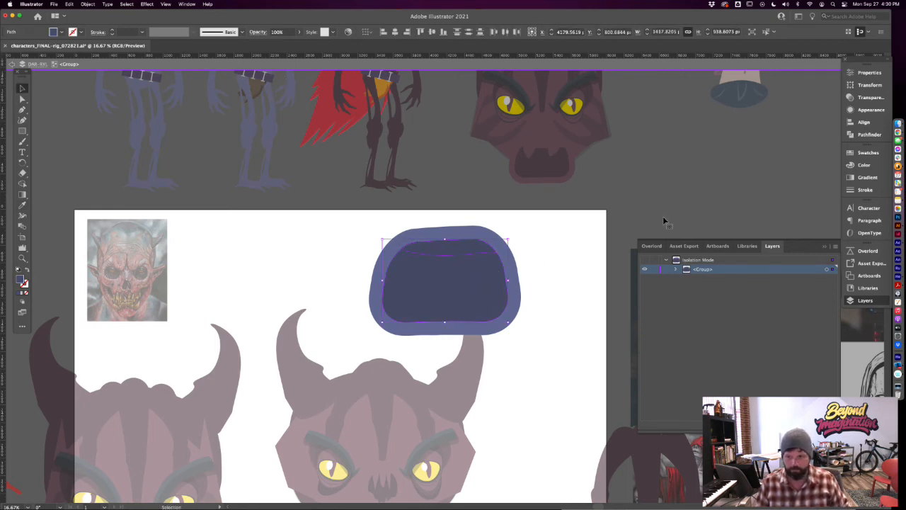
left_click(863, 73)
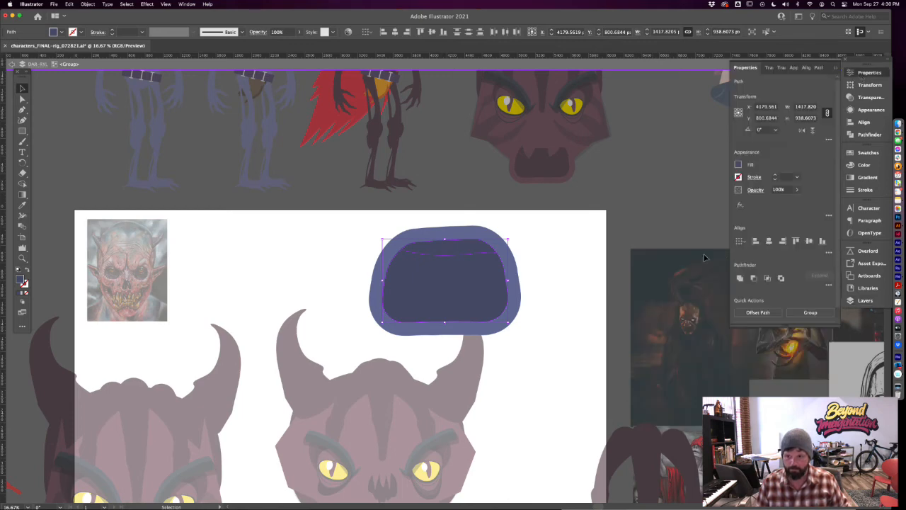
left_click(740, 278)
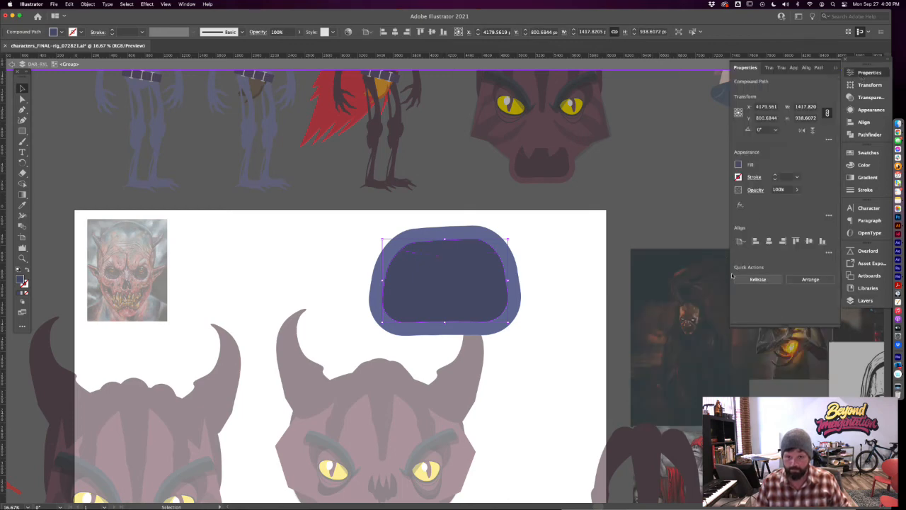
double_click(567, 247)
Move the toothless mouth group to the artboard's upper-right corner
left_click(477, 282)
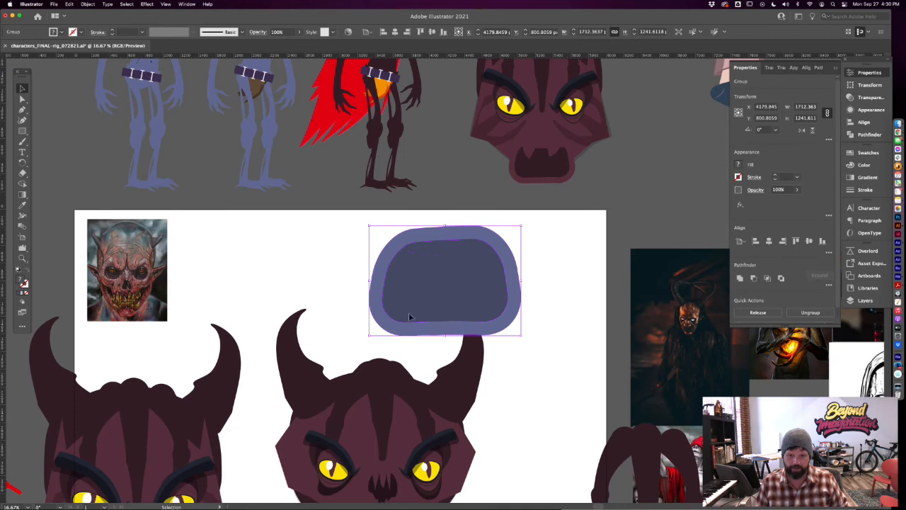
left_click_drag(446, 335, 443, 313)
key("super+z")
left_click_drag(446, 280, 392, 260)
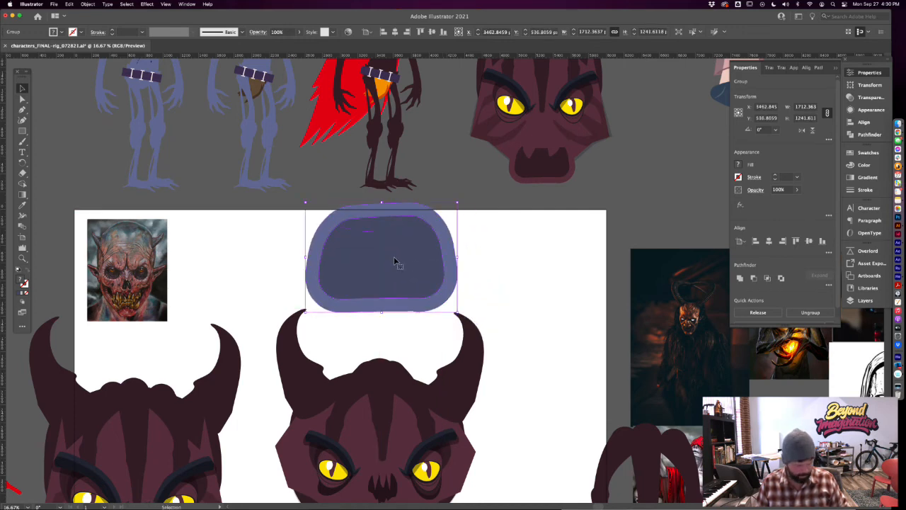
left_click_drag(398, 275, 530, 263)
Simplify the paths of the mouth group to 42 points
key("a")
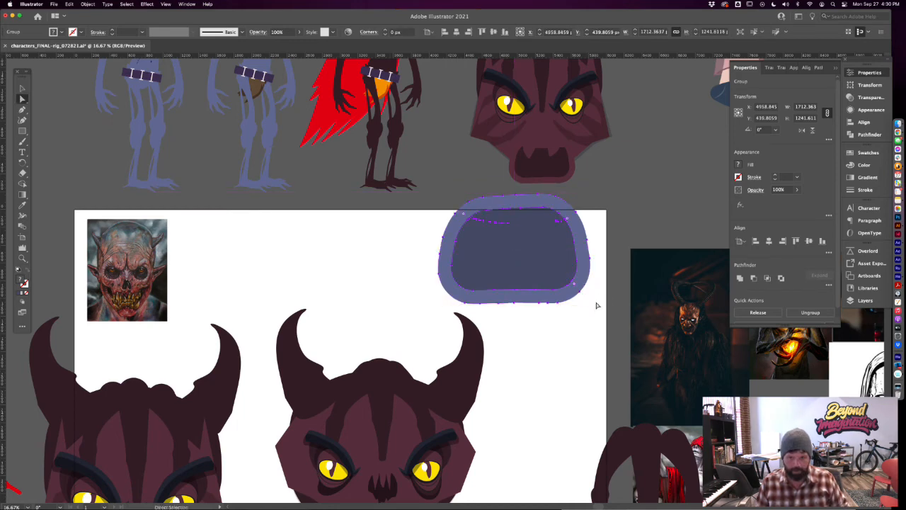
right_click(516, 264)
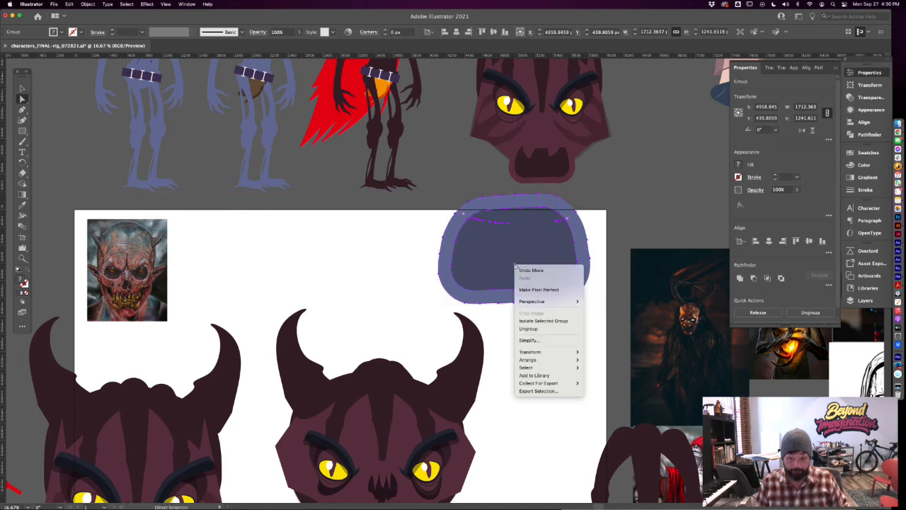
left_click(546, 339)
left_click_drag(437, 286, 406, 286)
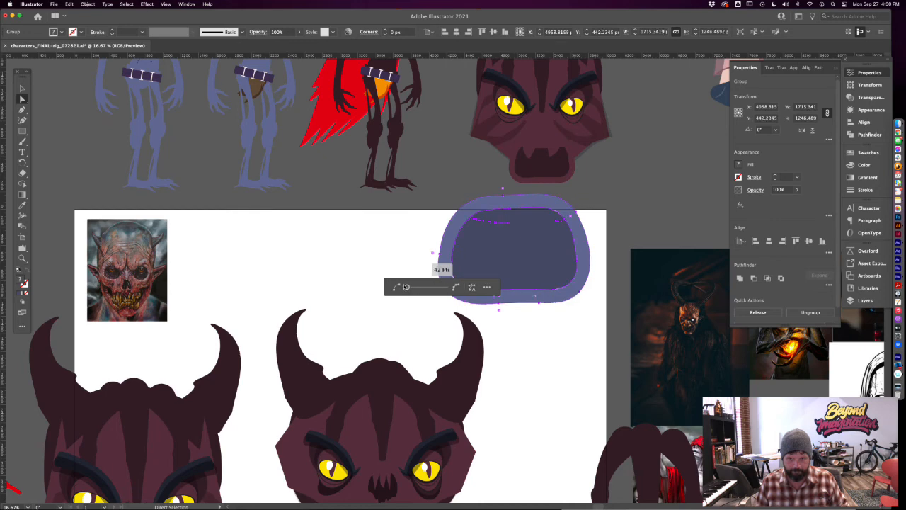
left_click(382, 252)
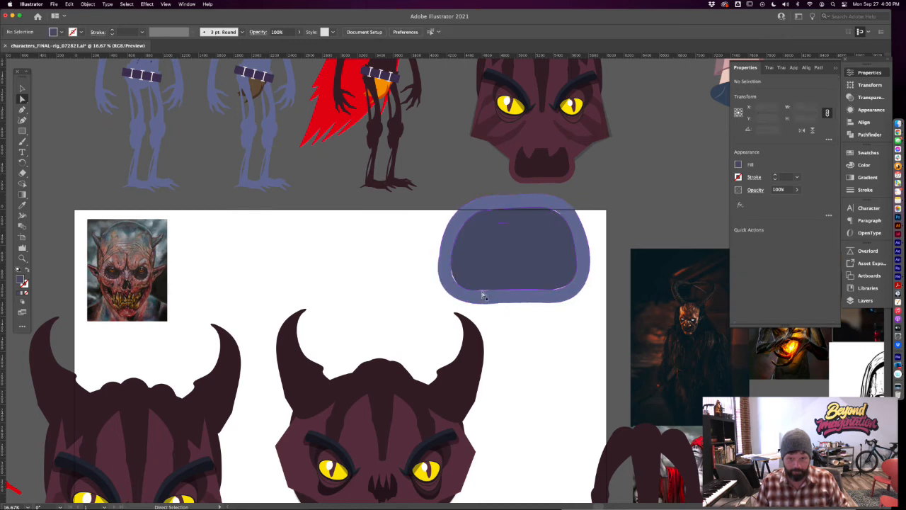
Isolate the compound path of the blue lip and try to raise its lower edge by moving its points
left_click(521, 300)
mouse_move(517, 300)
left_mouse_down()
mouse_move(513, 270)
mouse_move(514, 293)
left_mouse_up()
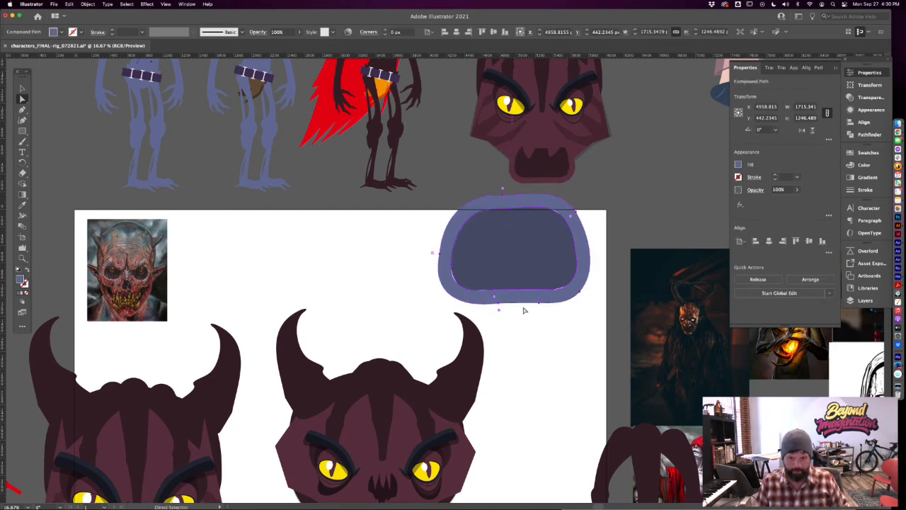
key("v")
double_click(532, 298)
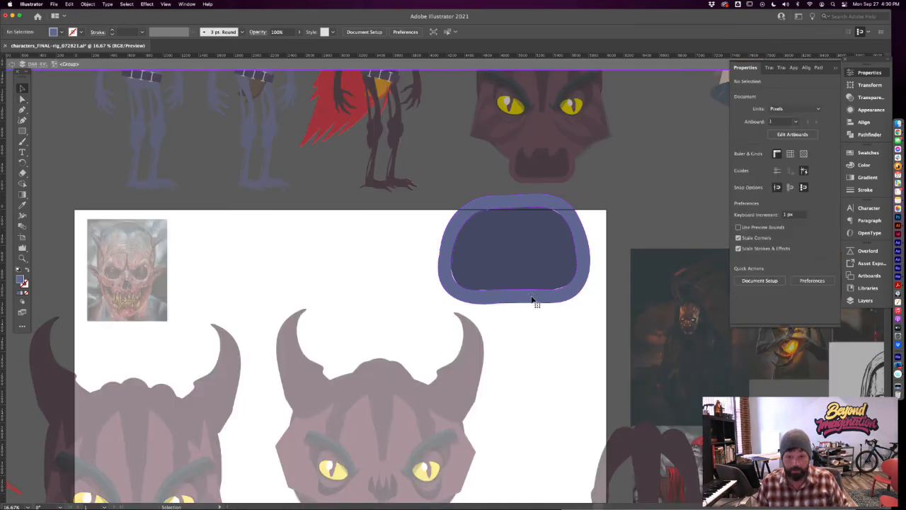
double_click(532, 298)
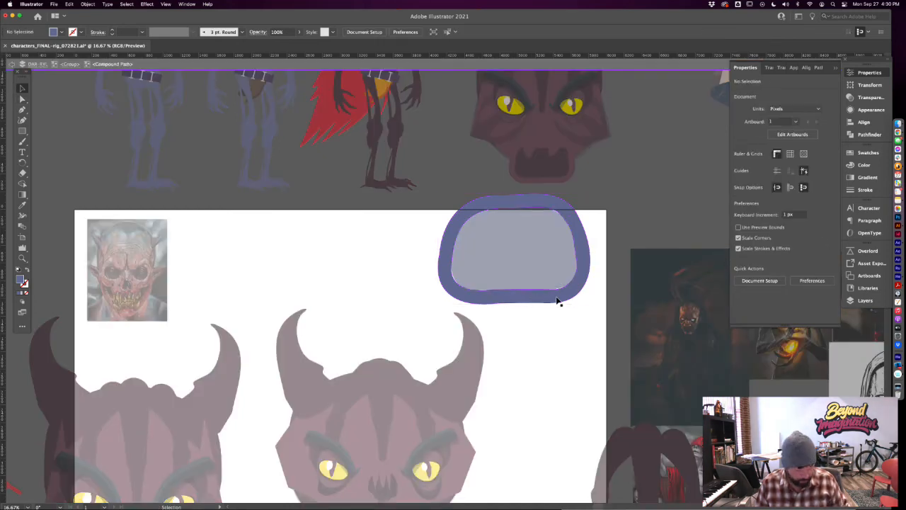
key("a")
left_click_drag(589, 310, 413, 253)
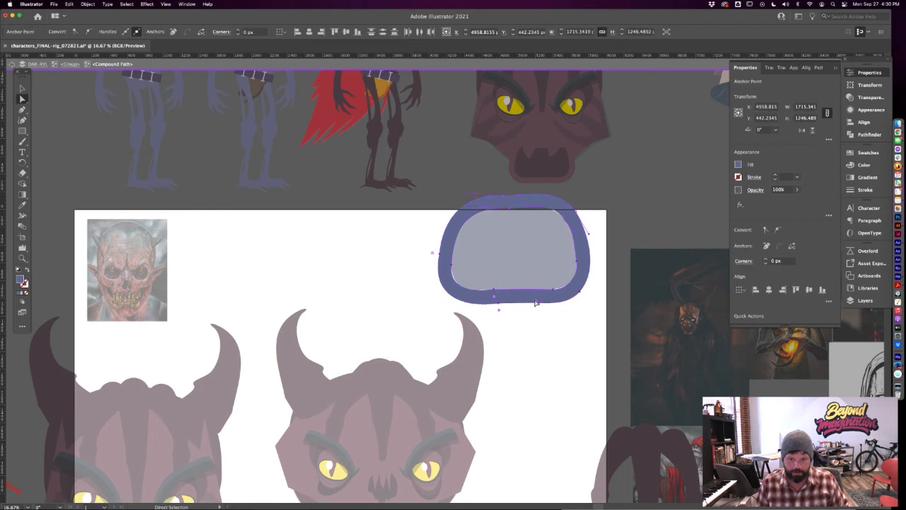
left_click_drag(532, 301, 527, 266)
key("cmd+z")
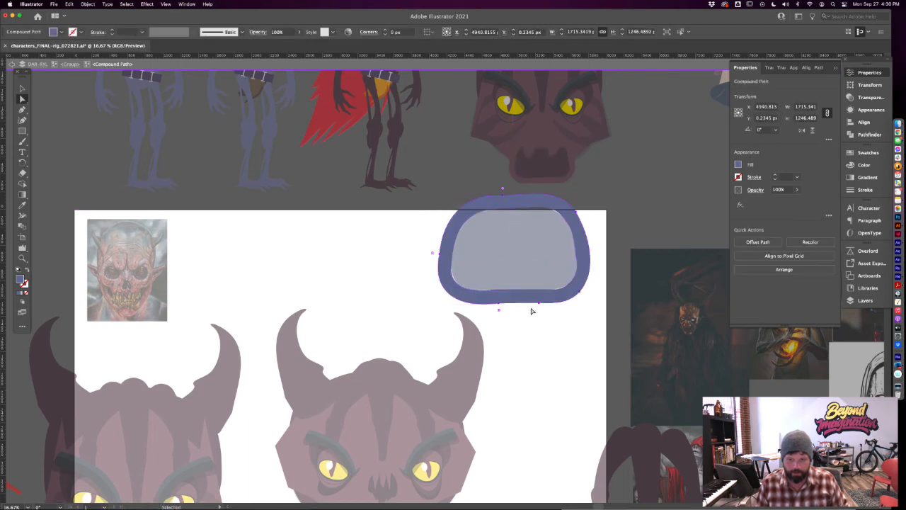
Delete the outer contour of the blue lip, keeping only its inner contour as a filled shape, and leave isolation
key("v")
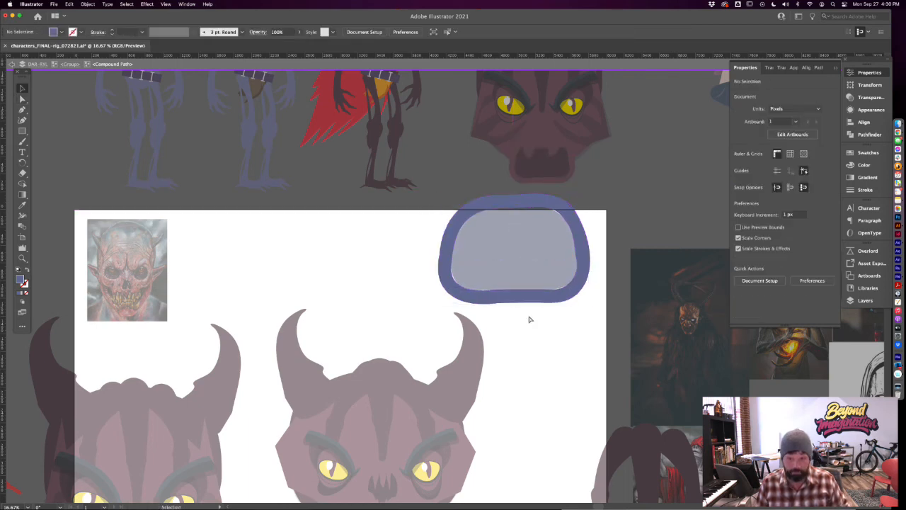
mouse_move(514, 304)
left_mouse_down()
mouse_move(494, 227)
mouse_move(495, 291)
mouse_move(517, 290)
left_mouse_up()
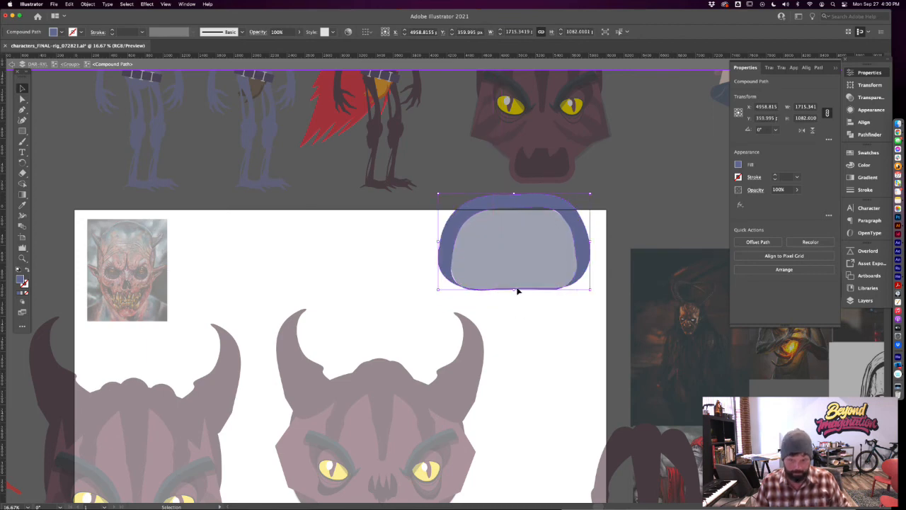
key("a")
key("Delete")
key("v")
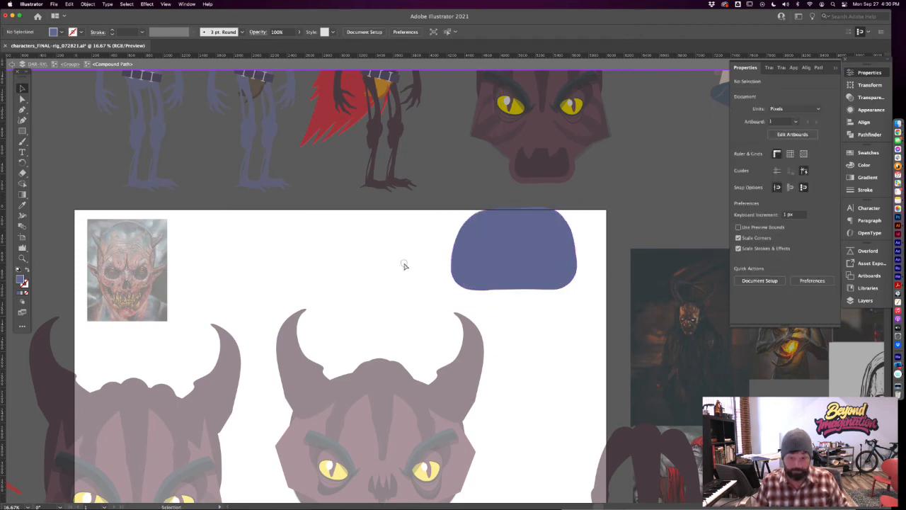
double_click(404, 264)
Move the remaining mouth shape down onto the artboard and flatten it to about 723 px high
mouse_move(516, 266)
left_mouse_down()
mouse_move(516, 293)
mouse_move(514, 279)
left_mouse_up()
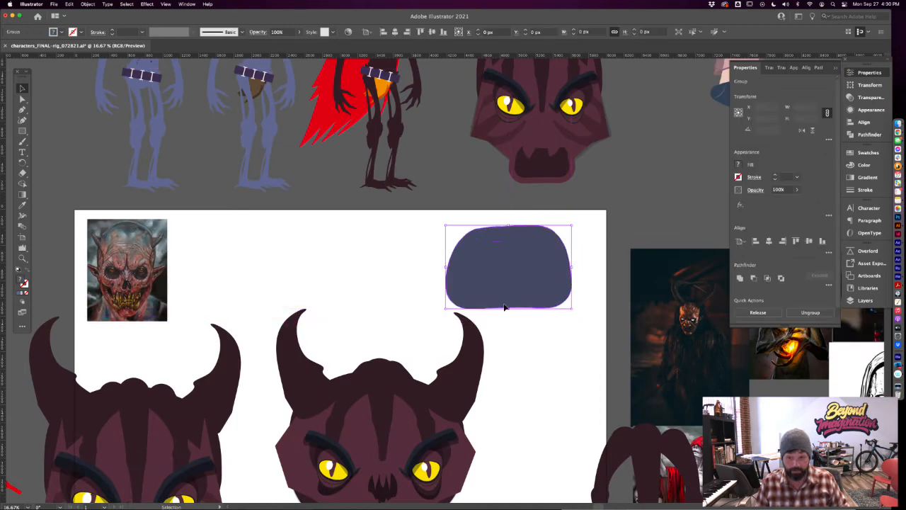
left_click_drag(508, 311, 481, 284)
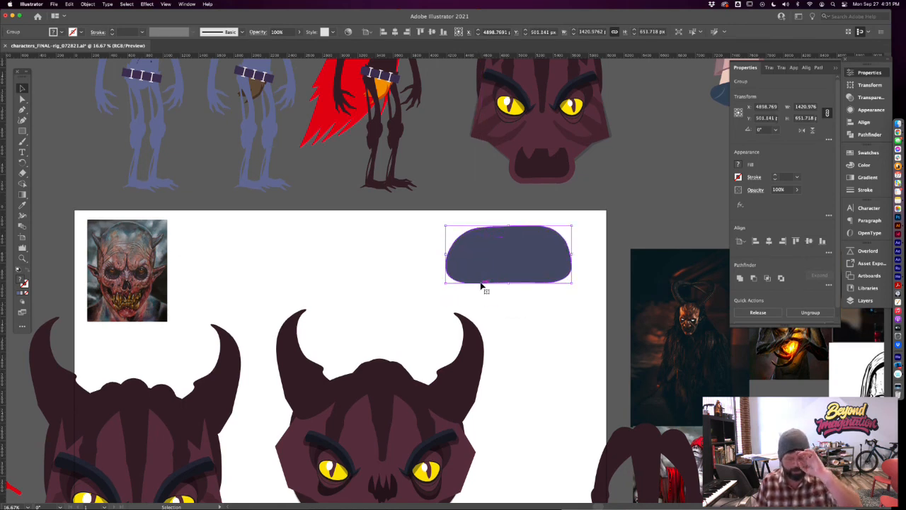
mouse_move(508, 284)
left_mouse_down()
mouse_move(508, 325)
mouse_move(509, 289)
left_mouse_up()
Try narrowing the flattened mouth shape to less than half its width
left_click_drag(572, 258, 536, 260)
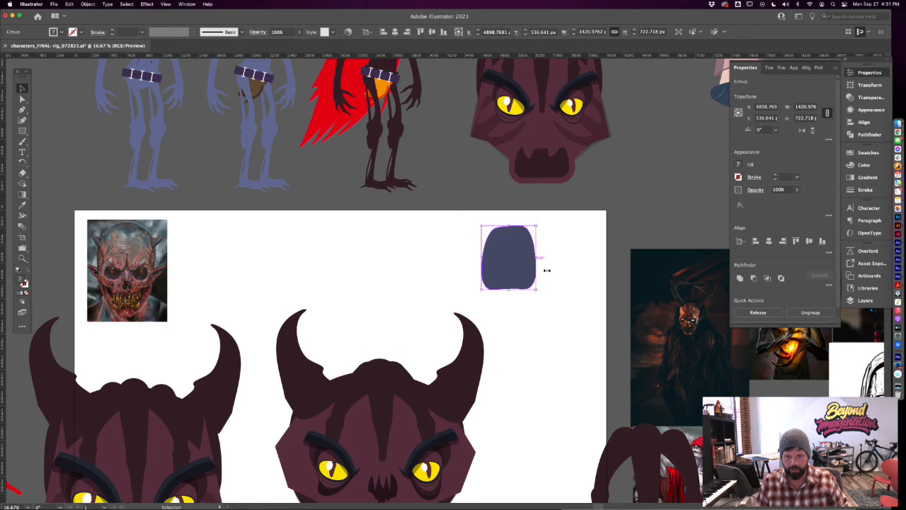
left_click(563, 283)
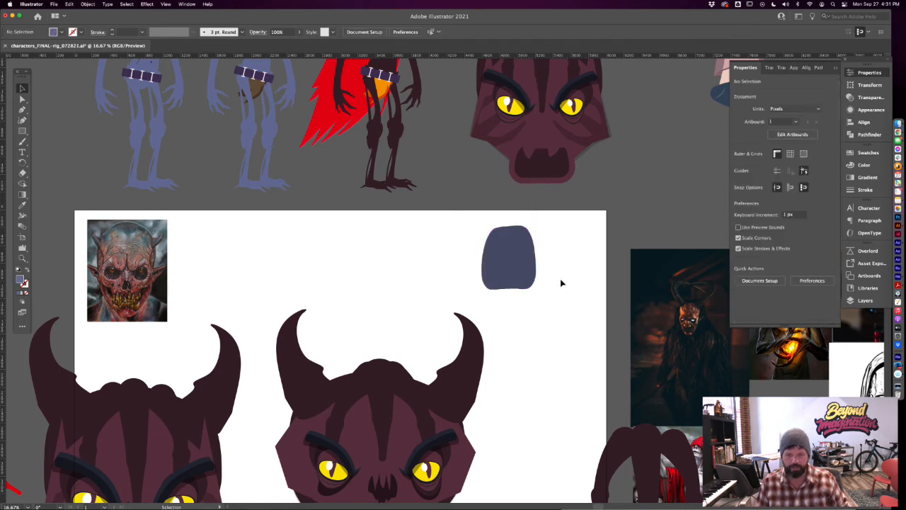
key("super+z")
left_click(514, 322)
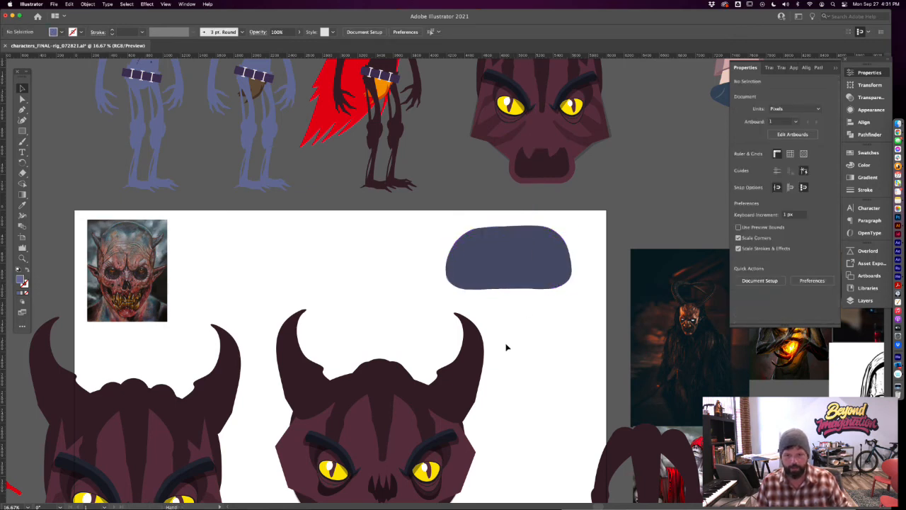
Isolate the new skull head's artwork and delete the curved tusk and adjoining cheek piece on its right side, then leave isolation
scroll(507, 347, "down", 5)
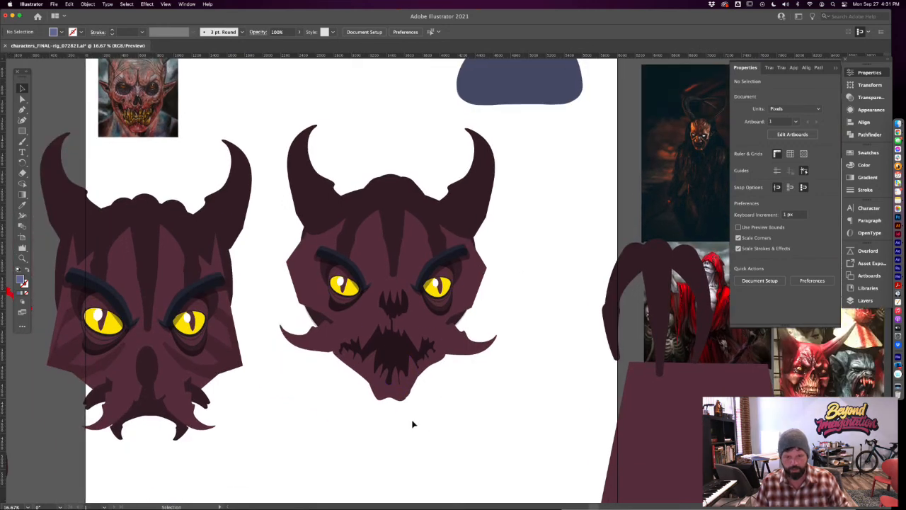
left_click_drag(368, 425, 436, 419)
left_click(521, 350)
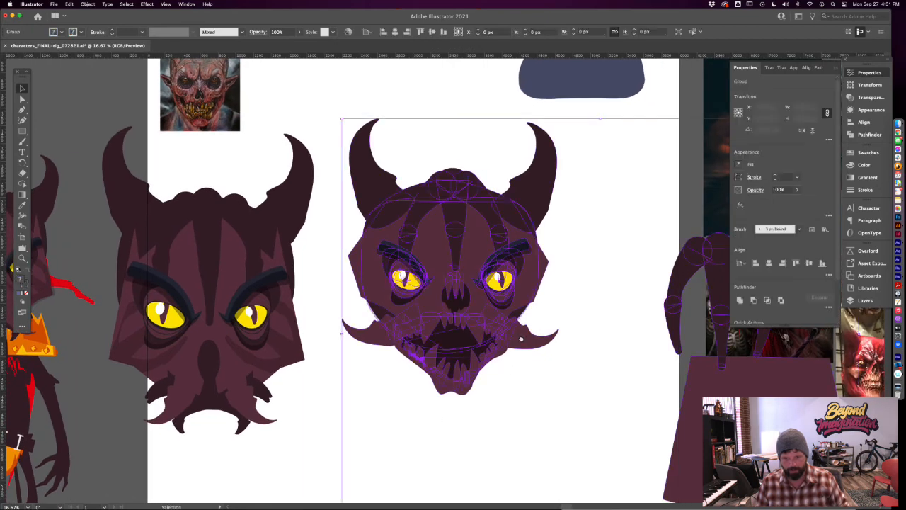
left_click(517, 394)
double_click(526, 344)
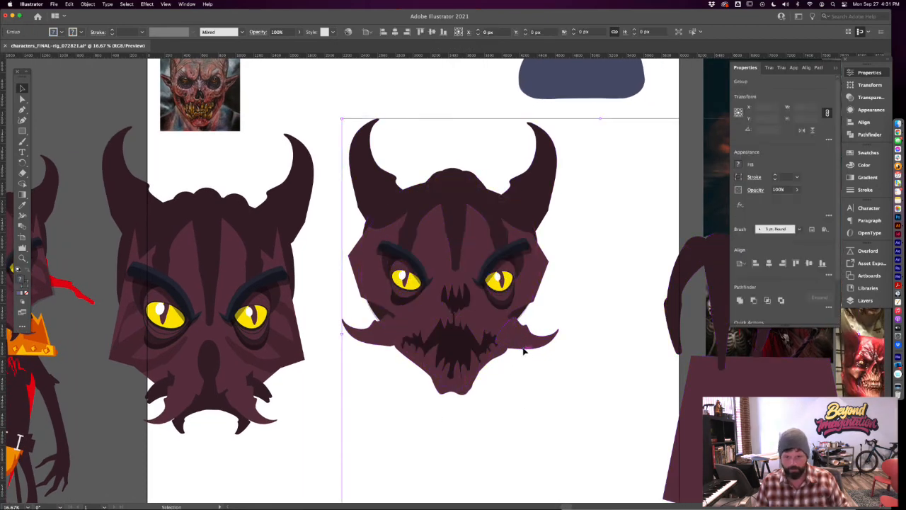
double_click(524, 348)
left_click(526, 346)
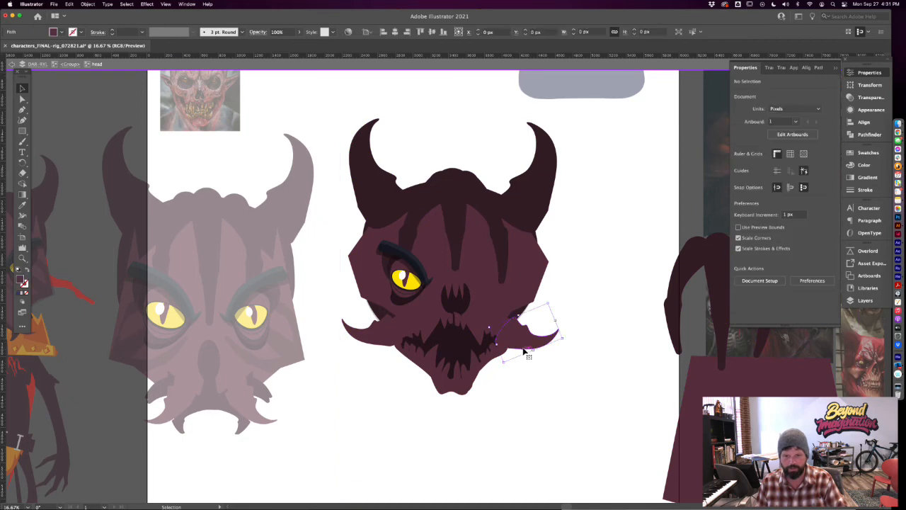
key("Delete")
left_click(504, 330)
key("Delete")
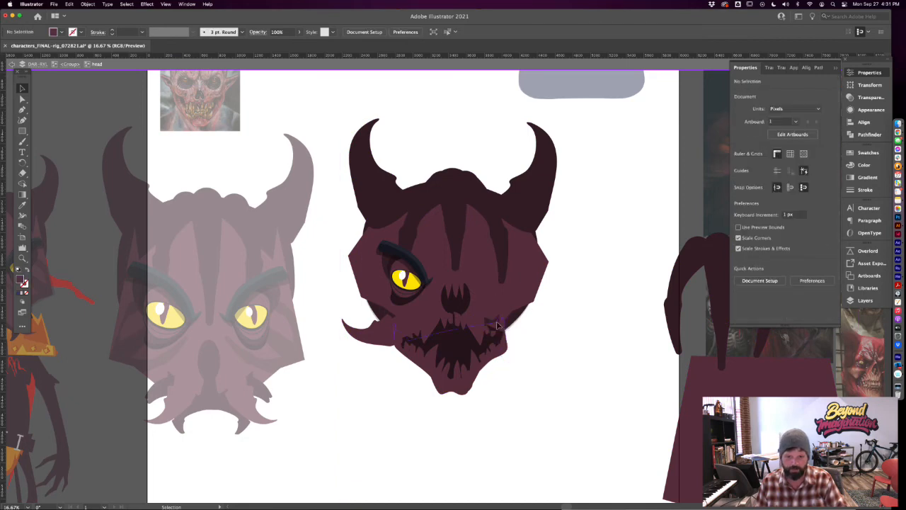
left_click(488, 324)
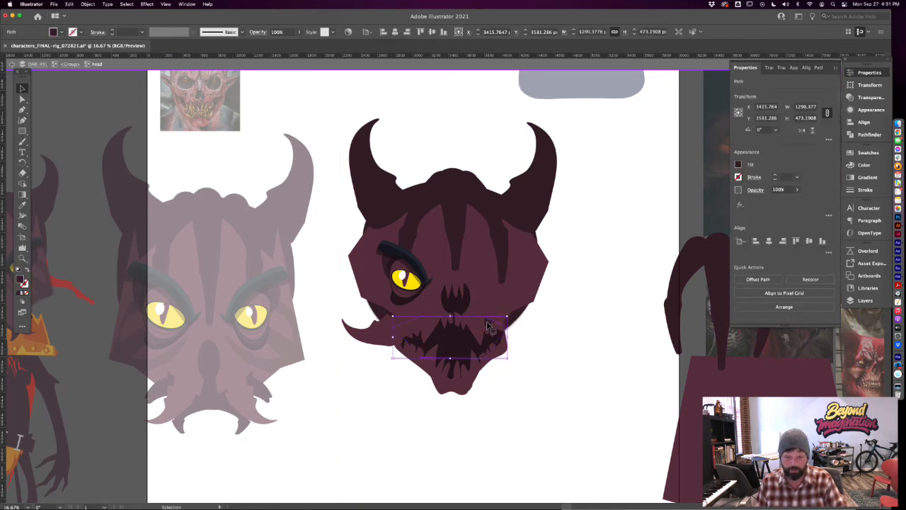
double_click(531, 338)
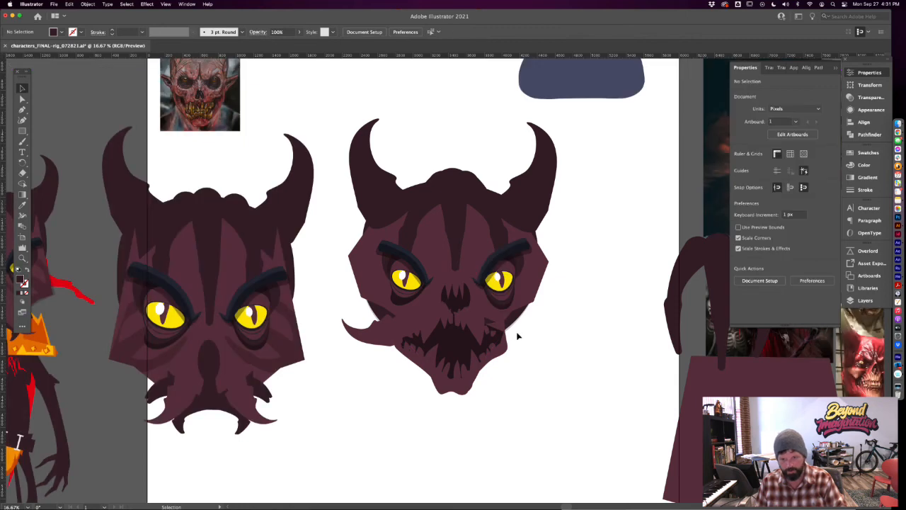
Delete the matching curved tusk and cheek piece on the left side of the skull head and leave isolation
left_click(503, 329)
left_click(531, 337)
double_click(388, 330)
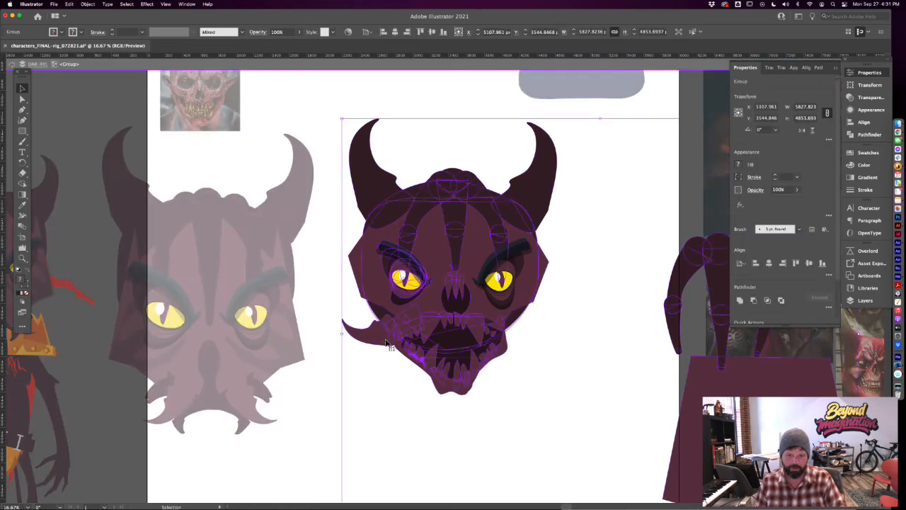
double_click(381, 342)
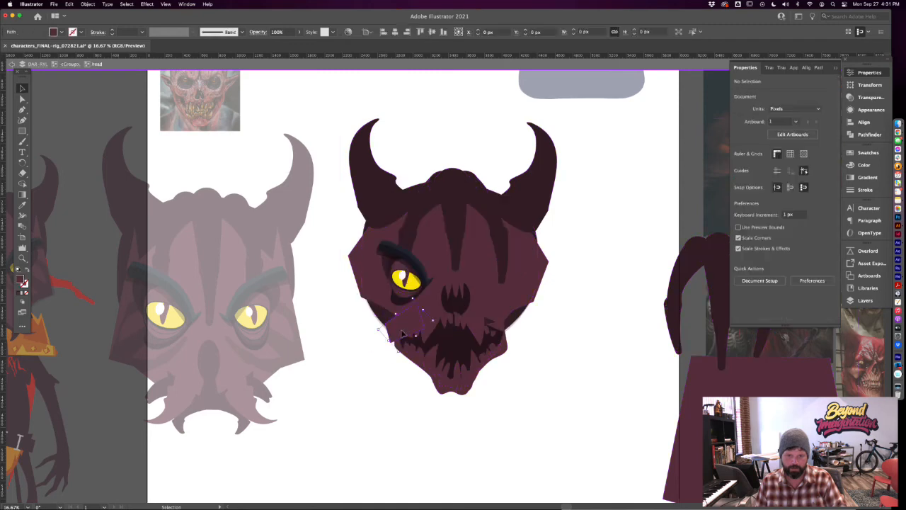
double_click(365, 355)
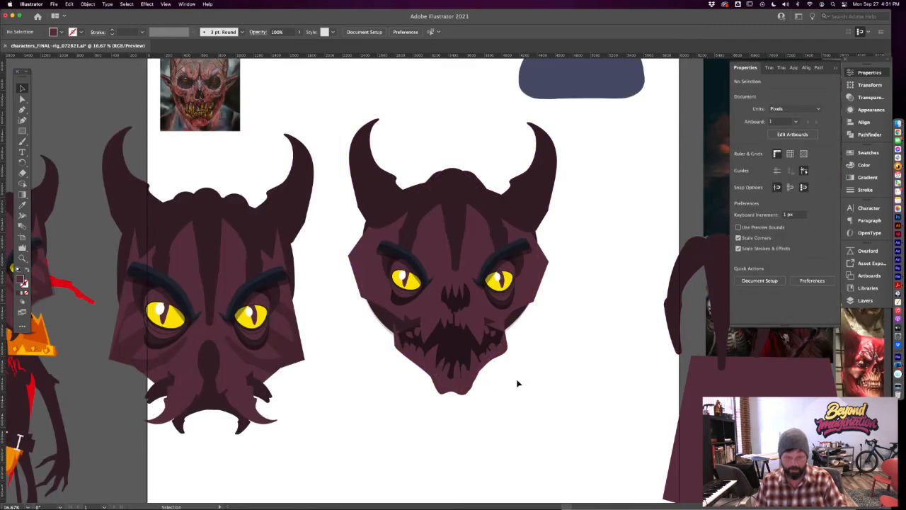
Try pulling the upper left corner point of the dark mouth shape up into the cheek, and undo it
scroll(517, 383, "up", 2)
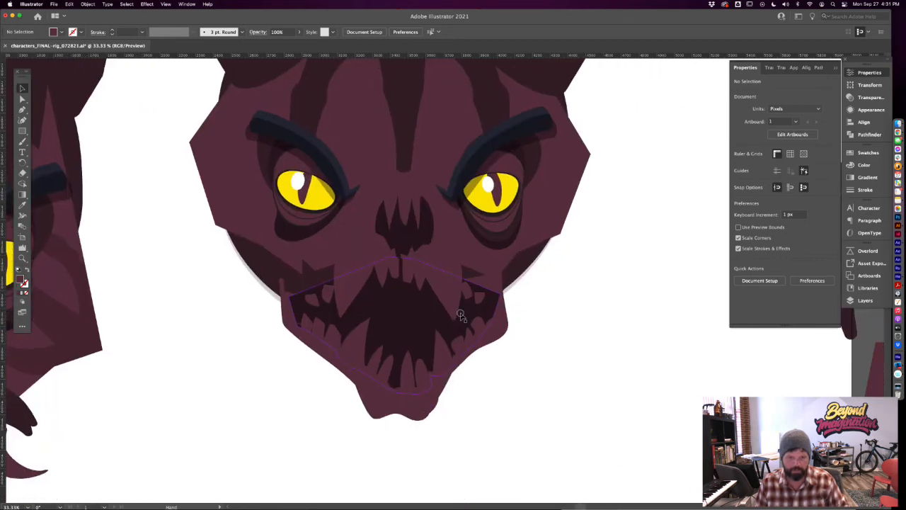
key("a")
left_click(307, 312)
left_click_drag(288, 293, 270, 247)
left_click(252, 367)
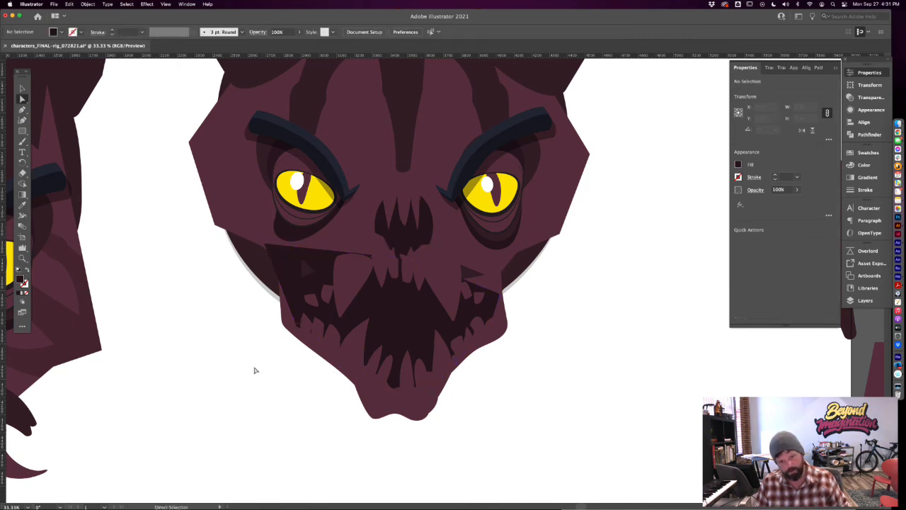
key("cmd+z")
left_click(270, 370)
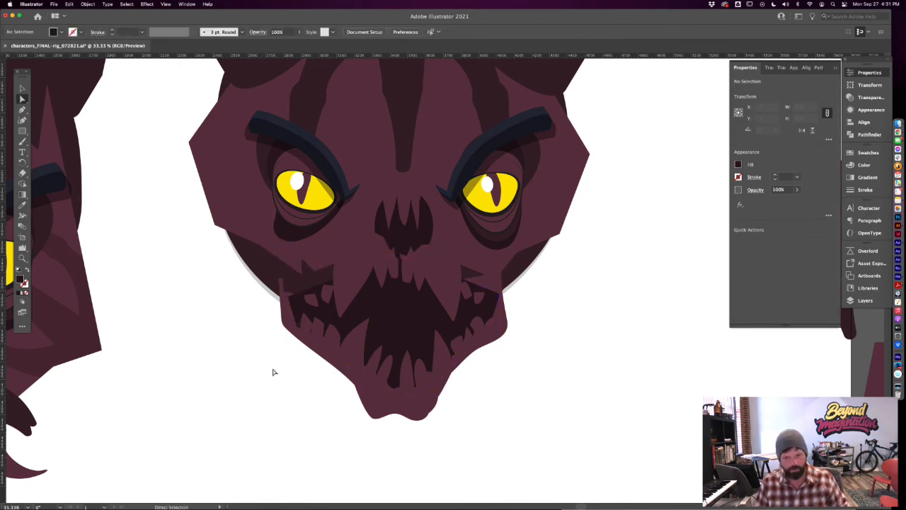
Examine the skull head's mouth, jaw and cheek outline up close and as a whole
key("cmd+minus")
key("cmd+minus")
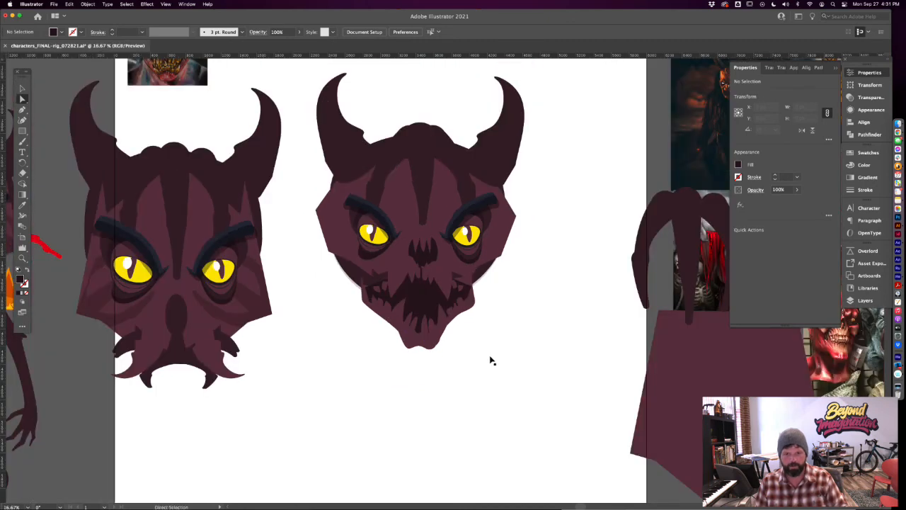
scroll(495, 366, "left", 2)
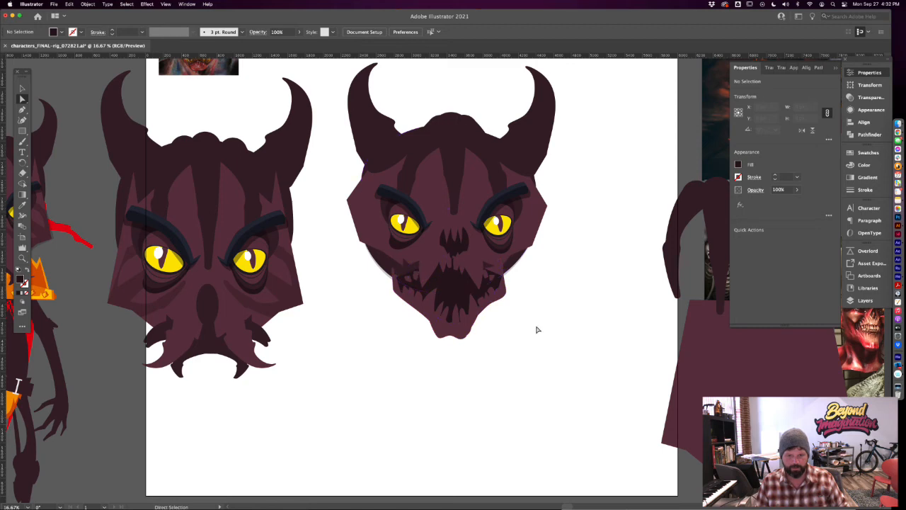
scroll(549, 291, "right", 2)
scroll(549, 290, "up", 2)
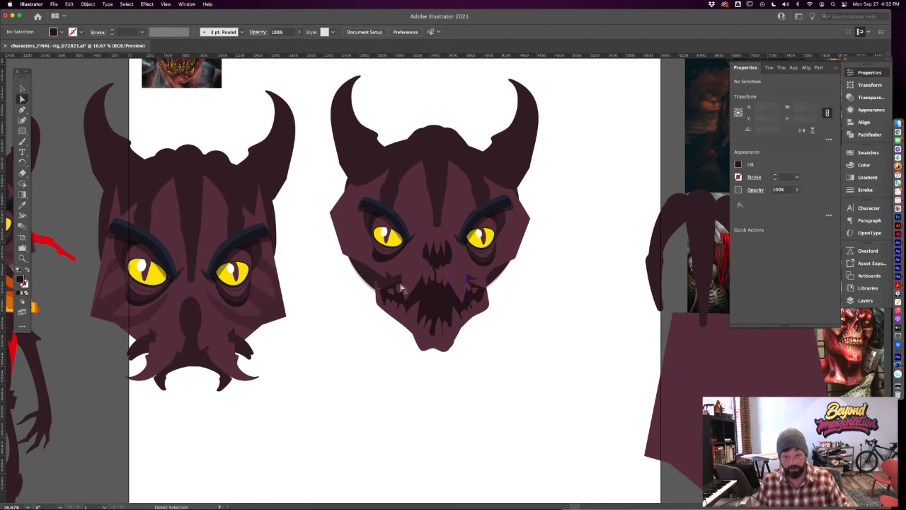
key("super+equal")
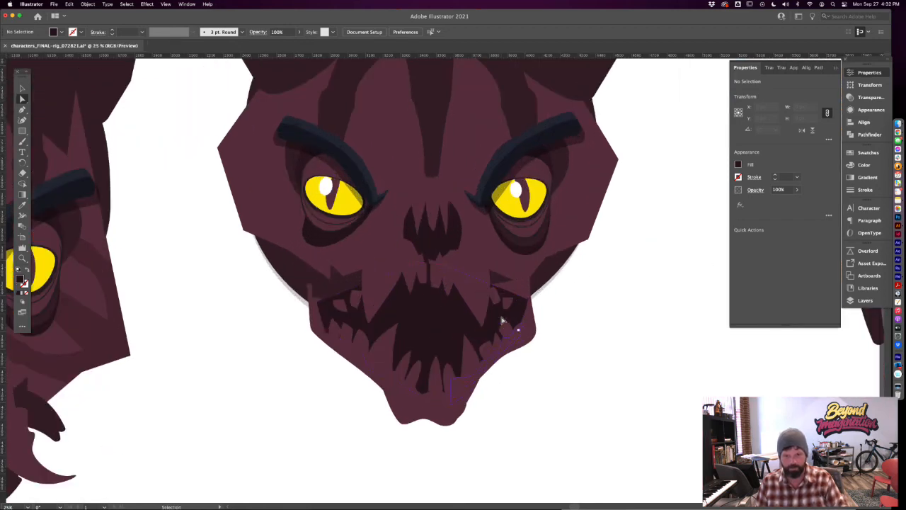
left_click_drag(591, 272, 558, 336)
key("super+minus")
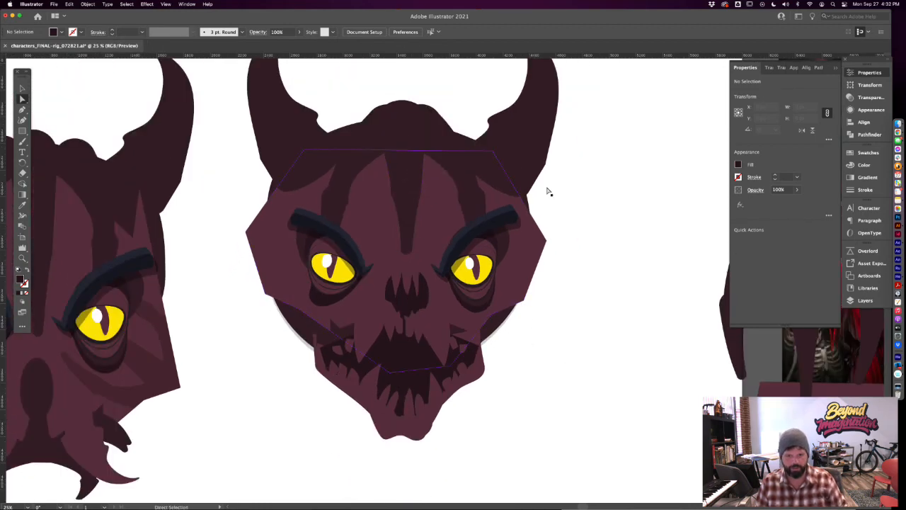
left_click_drag(588, 253, 592, 283)
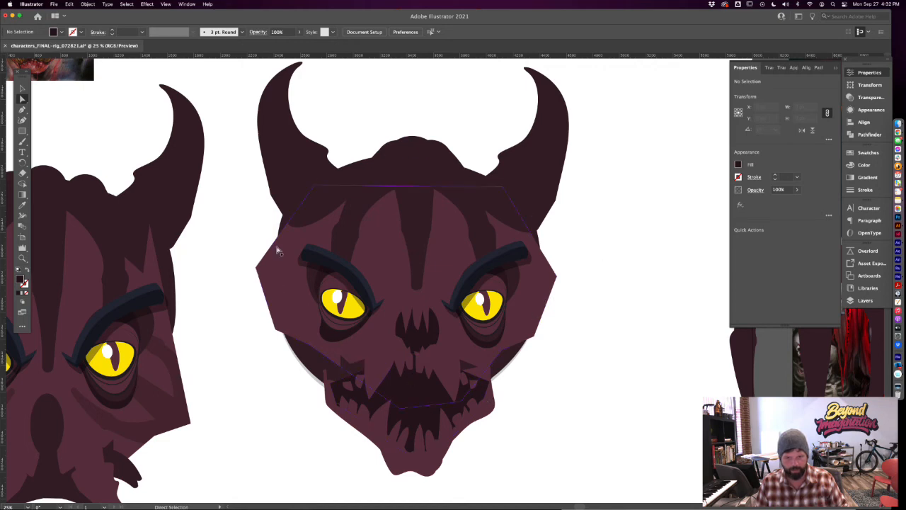
key("super+minus")
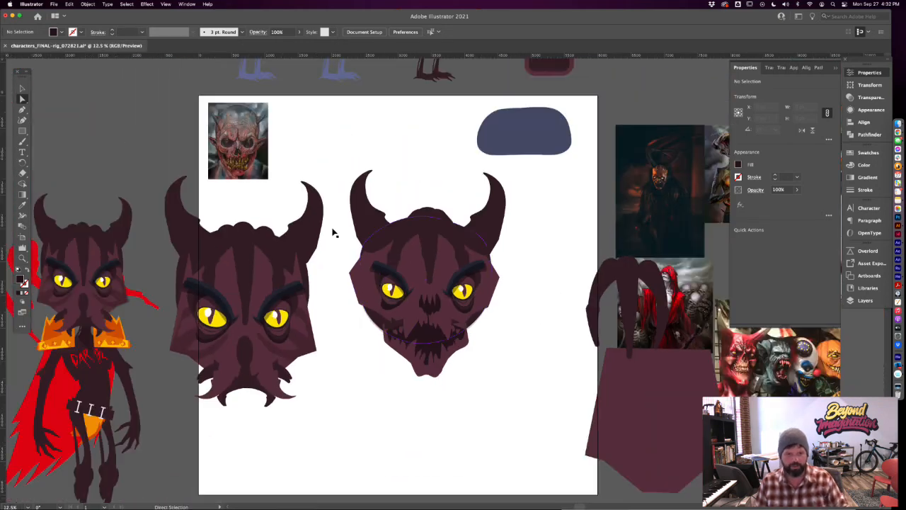
Select the horned skull reference picture and compare its face with the two large demon heads
left_click(218, 136)
key("super+plus")
key("super+plus")
key("super+plus")
key("super+plus")
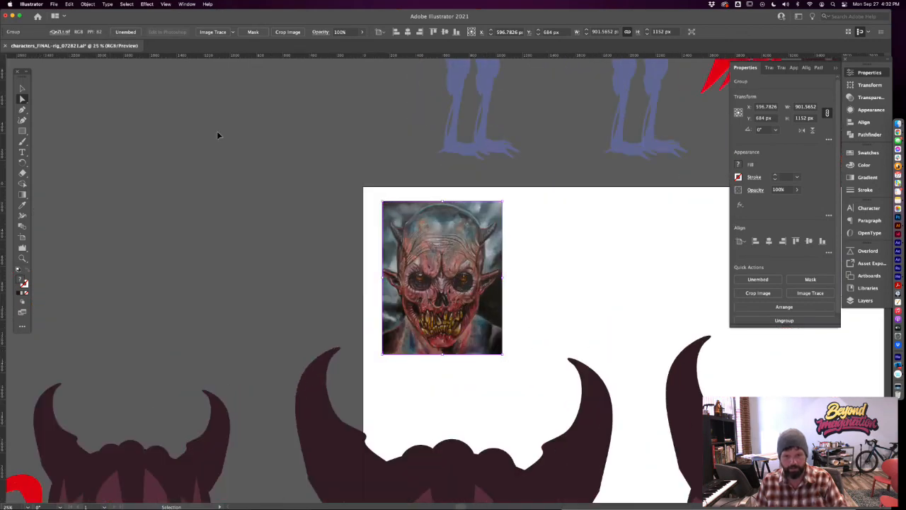
key("super+minus")
key("super+minus")
key("super+minus")
key("super+minus")
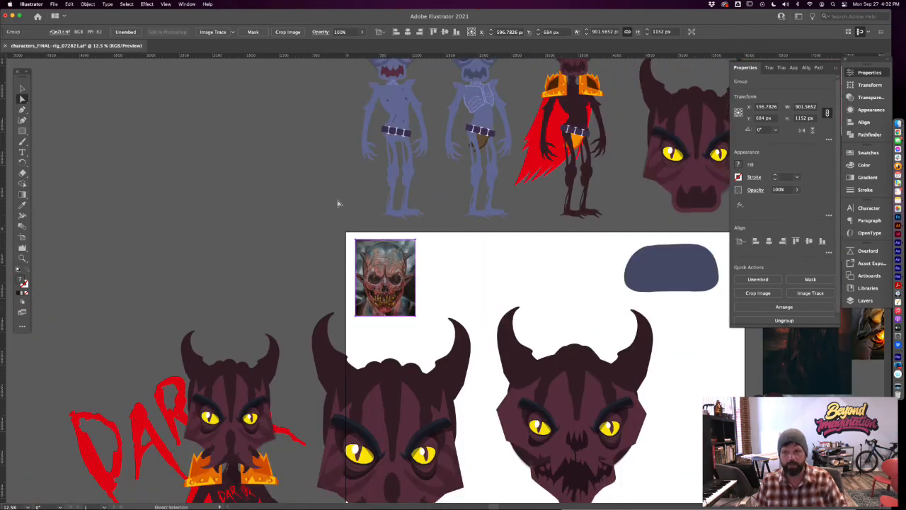
left_click_drag(408, 247, 314, 162)
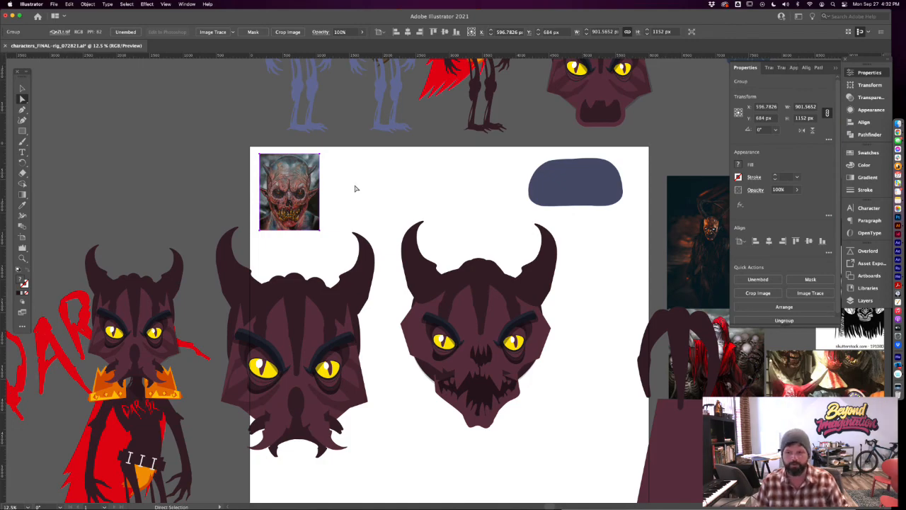
Switch to Ecamm Live, move the Comments & Reactions window clear of the camera preview and read the viewers' comments
key("ctrl+Up")
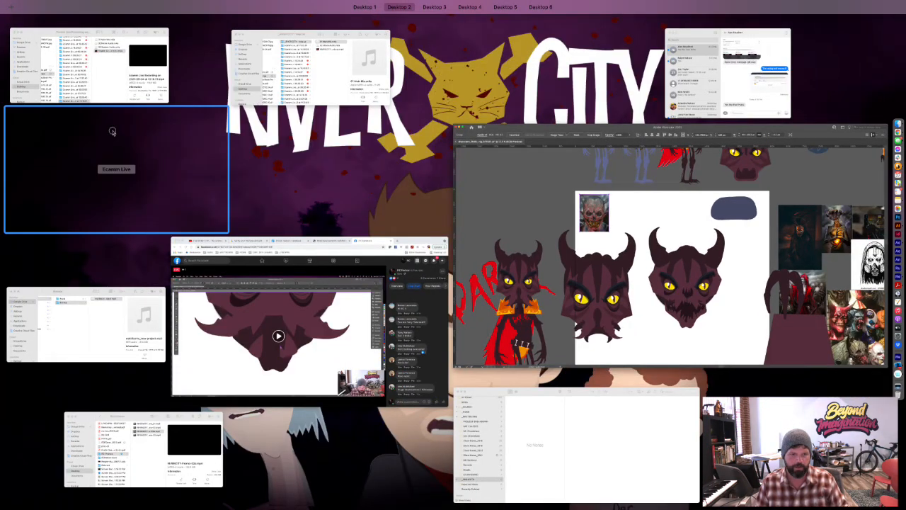
left_click(112, 131)
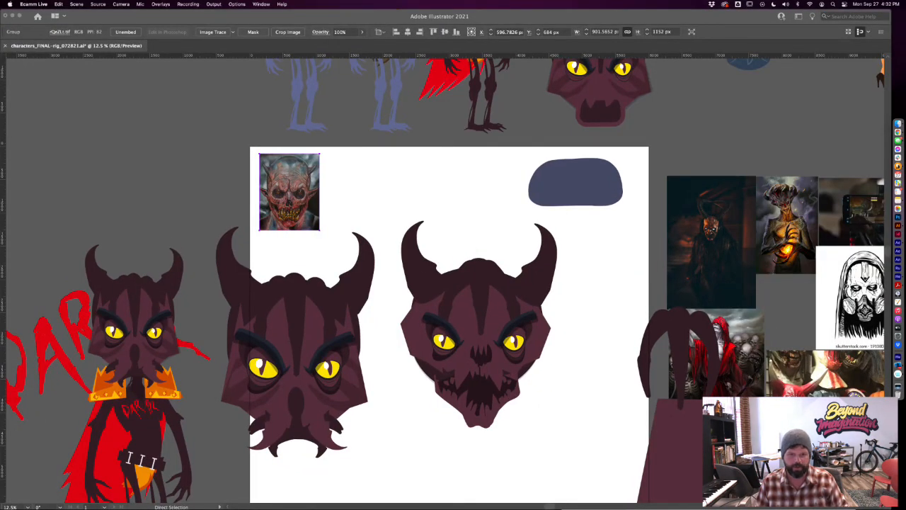
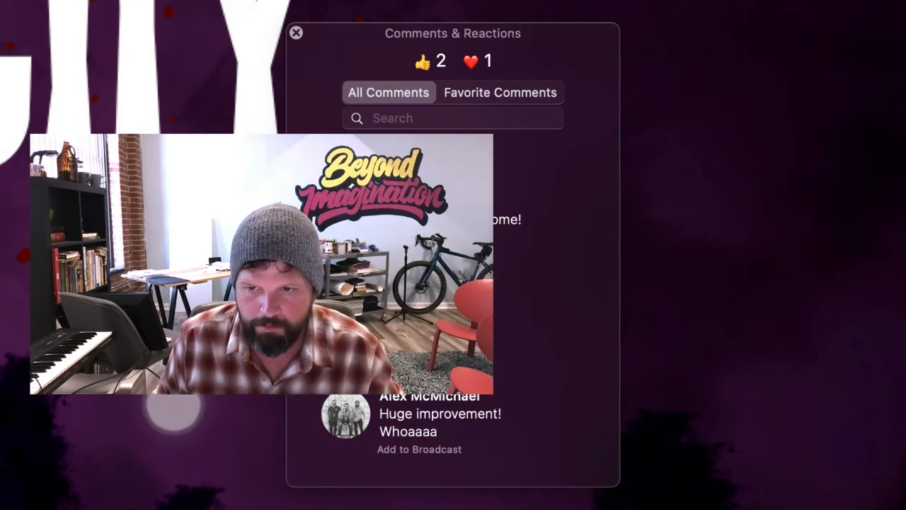
left_click_drag(364, 57, 572, 54)
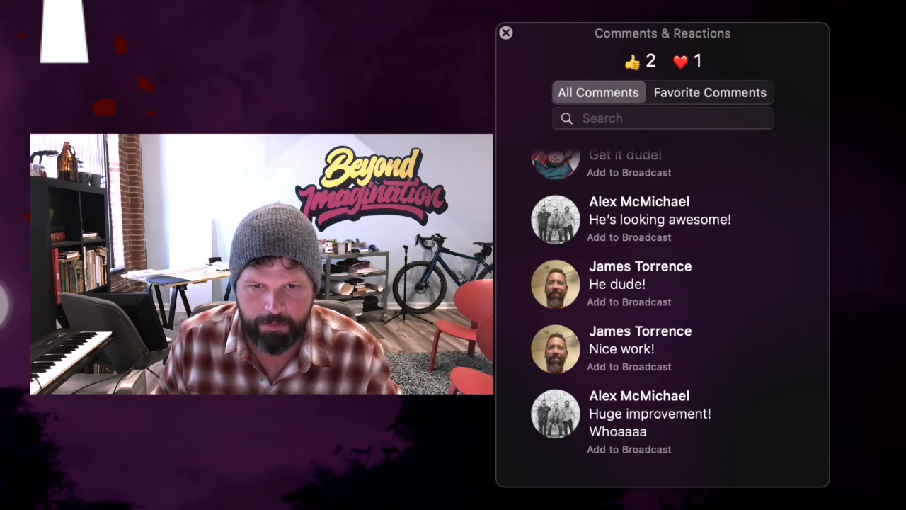
scroll(630, 368, "up", 3)
scroll(632, 371, "down", 3)
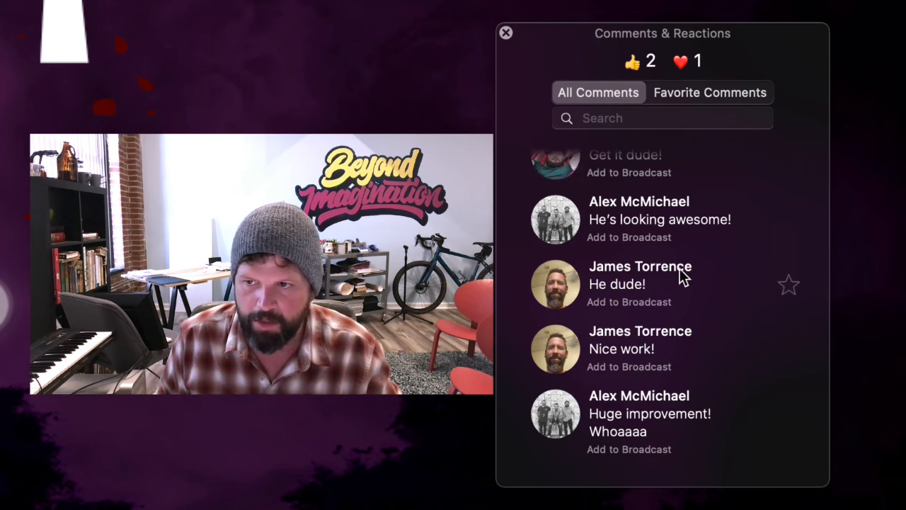
left_click_drag(546, 63, 587, 62)
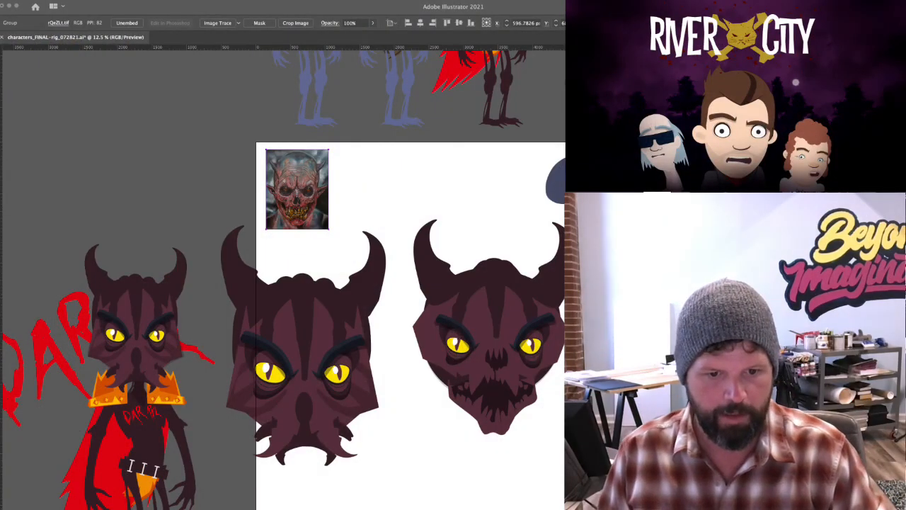
Return to Illustrator and compare the face details of the earlier demon head with those of the skull head
left_click(390, 449)
key("super+equal")
key("super+equal")
left_click_drag(472, 442, 210, 250)
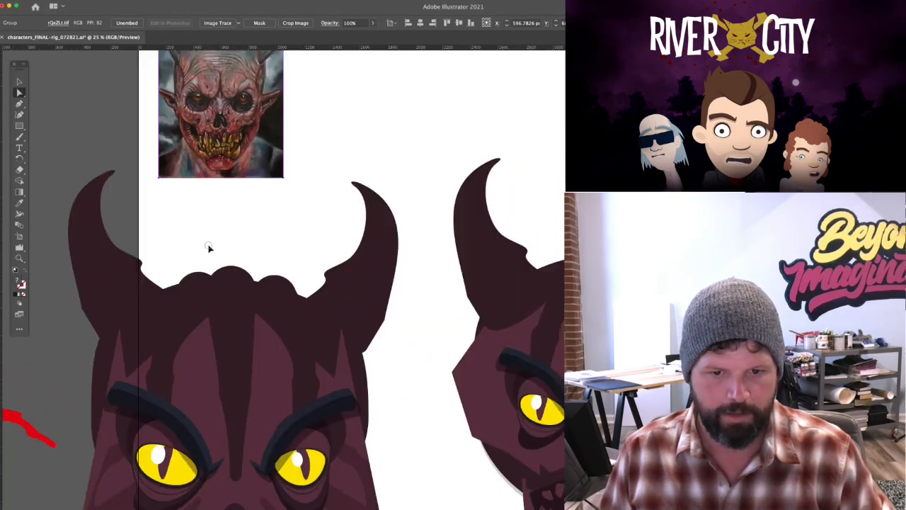
left_click_drag(454, 415, 259, 298)
key("ctrl+Up")
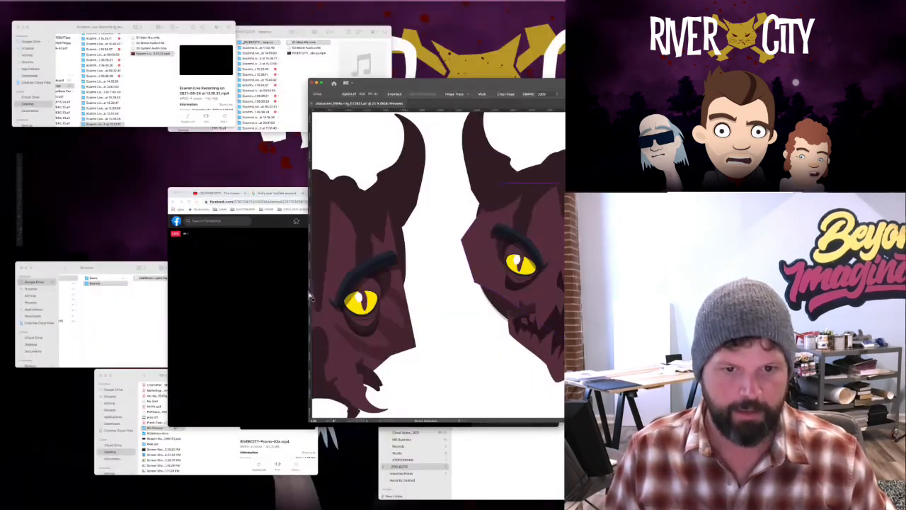
left_click(115, 163)
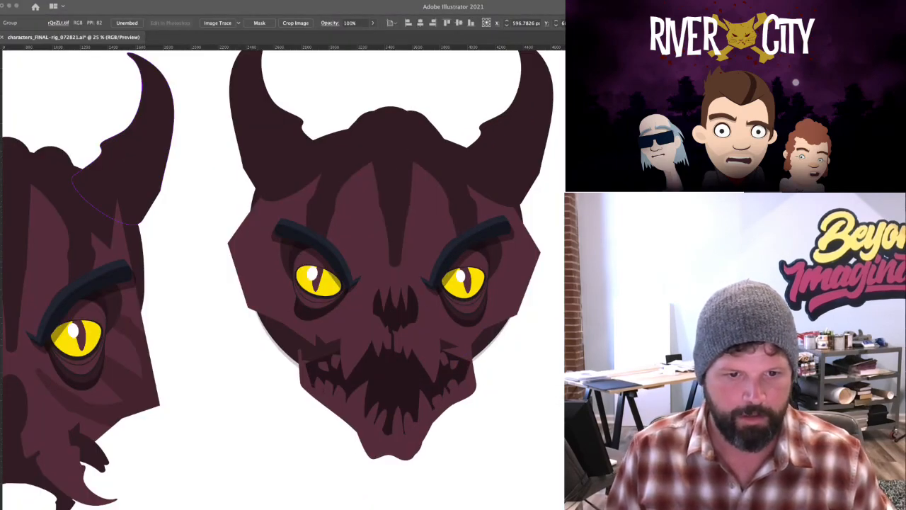
left_click_drag(334, 463, 654, 417)
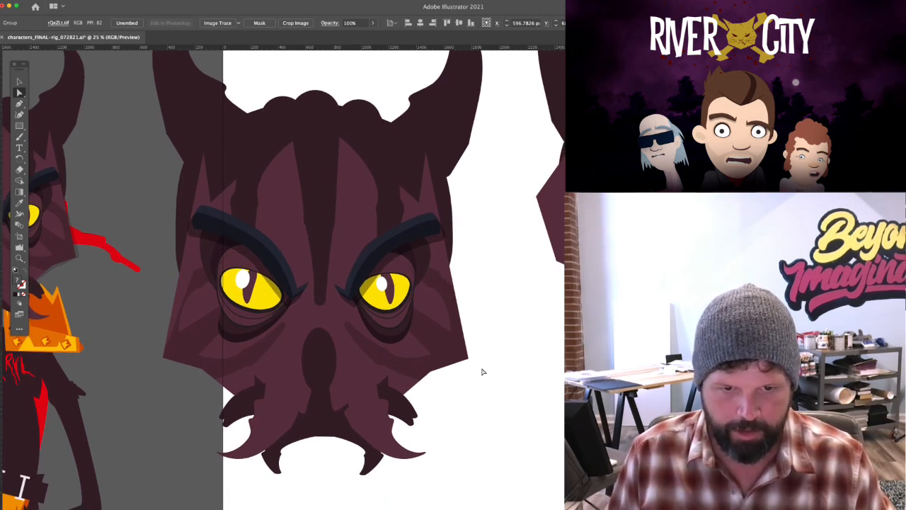
left_click_drag(509, 366, 143, 411)
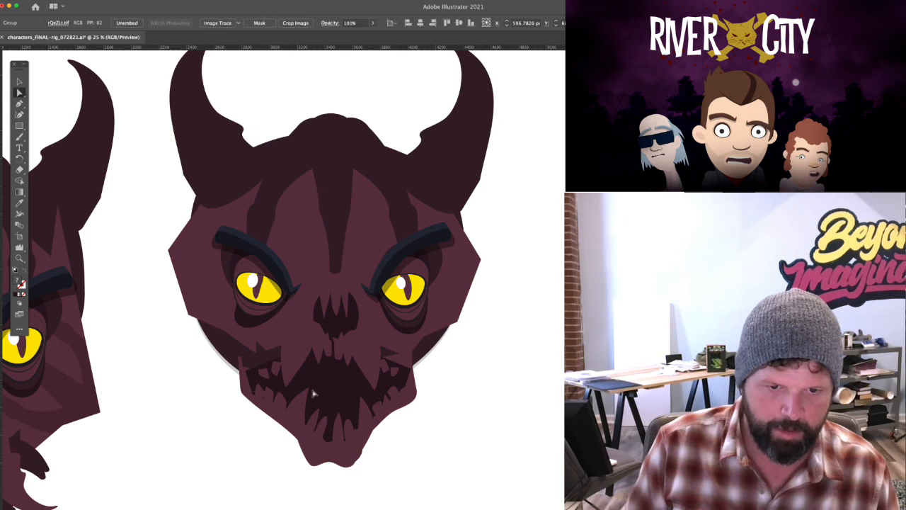
scroll(314, 393, "left", 10)
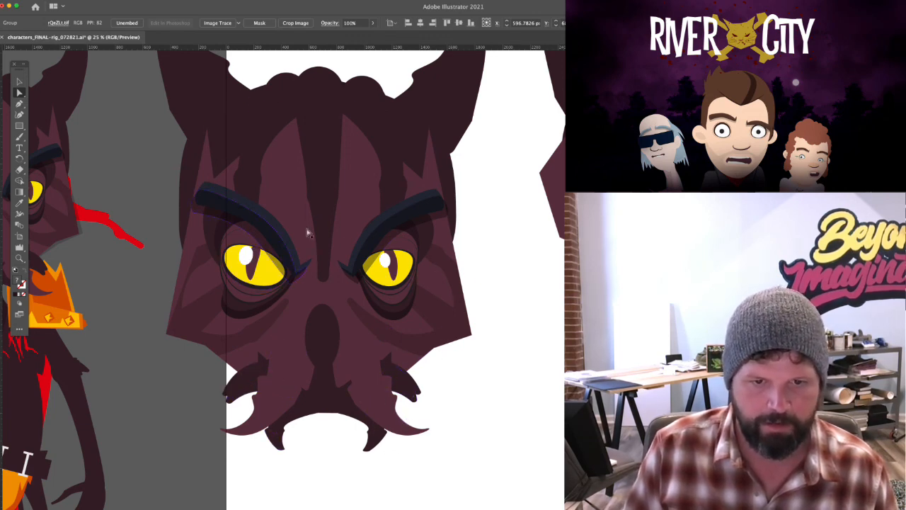
left_click_drag(378, 179, 289, 308)
left_click_drag(437, 264, 206, 239)
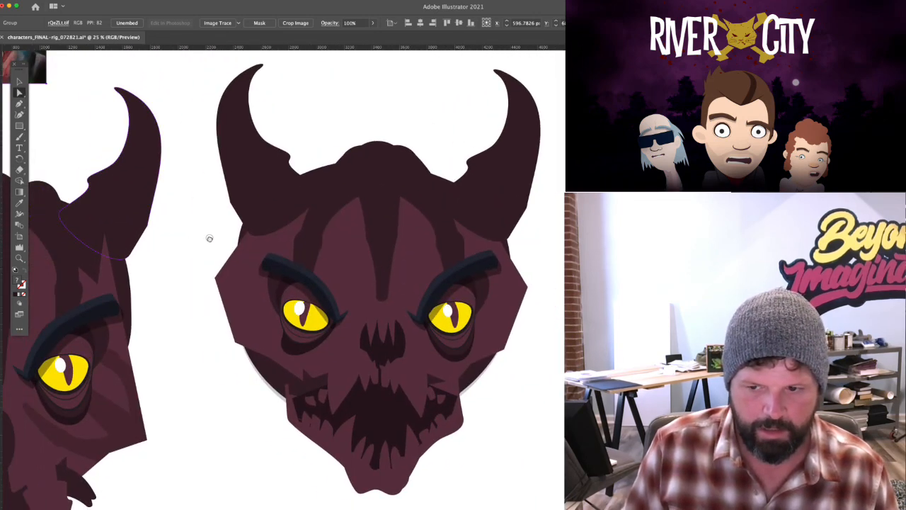
Isolate the skull head's group, delete the dark forehead stripes and the bumps on its crown, and leave isolation
left_click(383, 201)
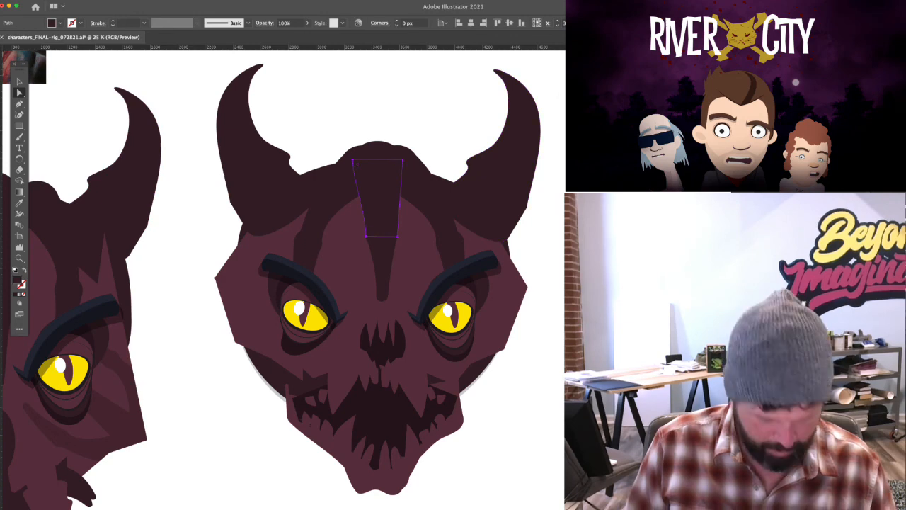
key("v")
left_click(384, 206)
double_click(385, 206)
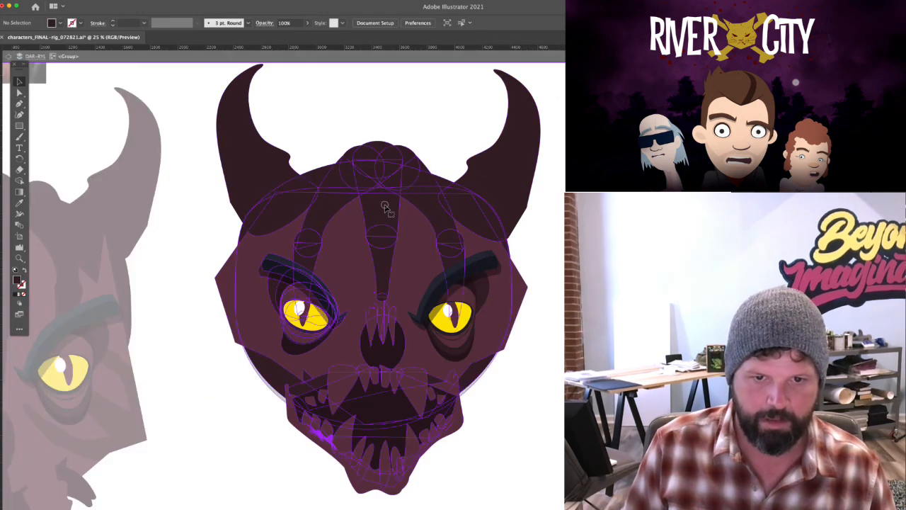
double_click(384, 206)
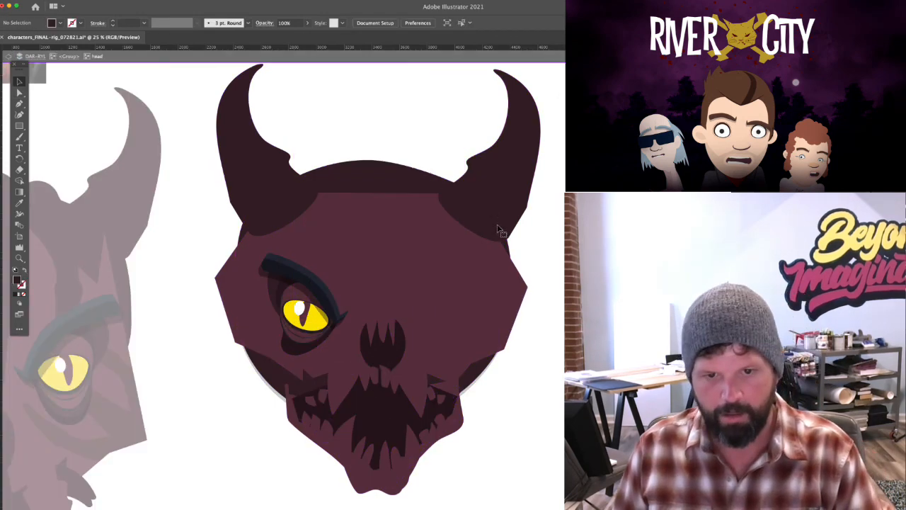
key("Escape")
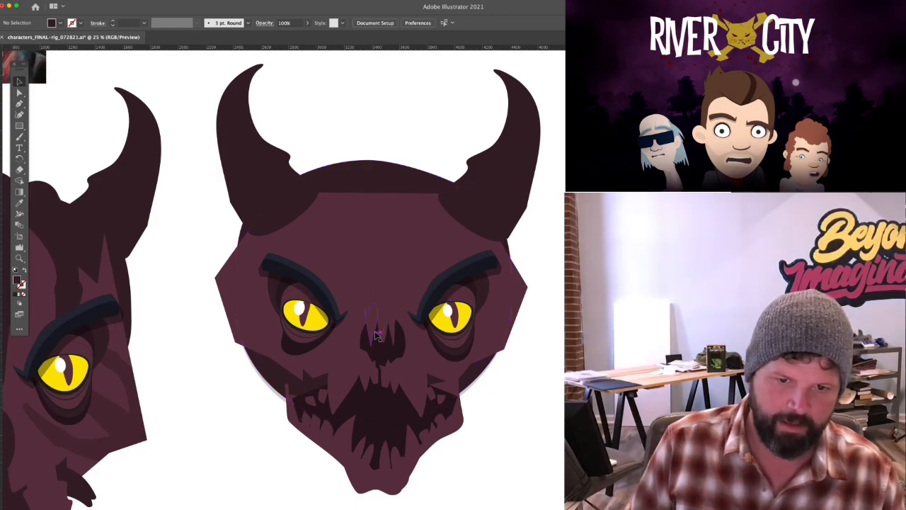